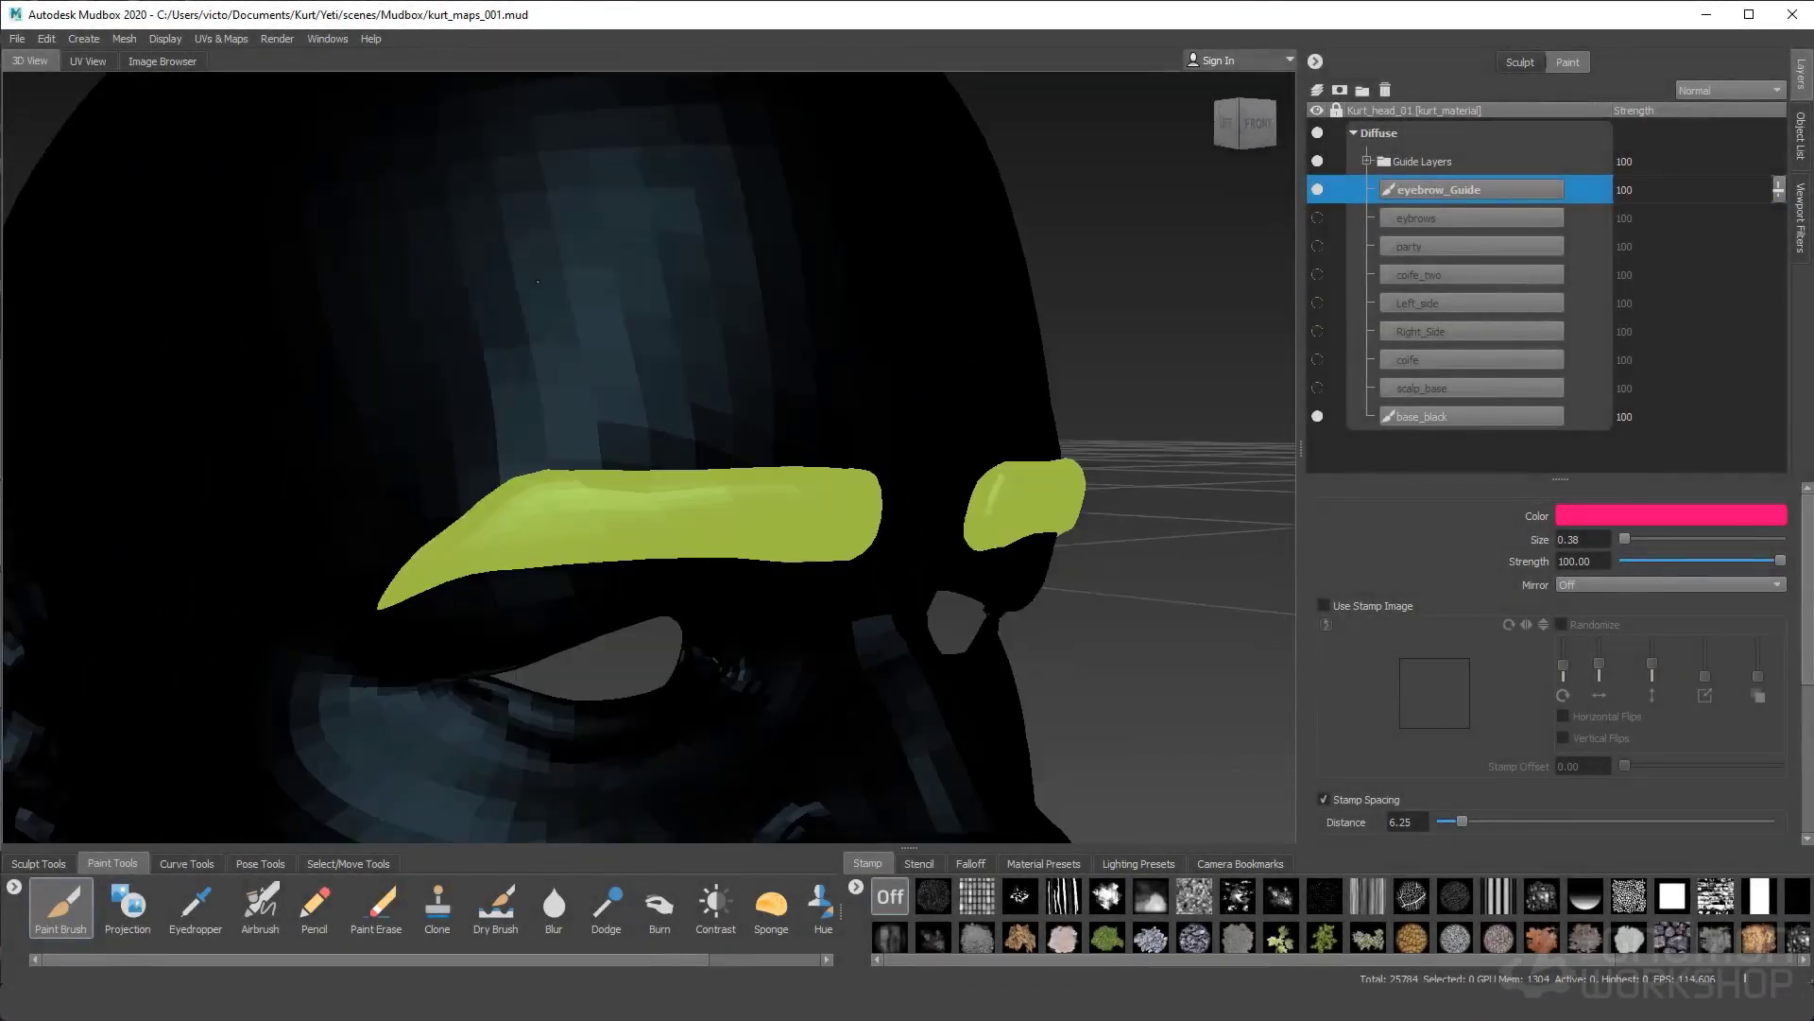
Set brush mirroring to X and trace pink outlines around both eyebrow shapes on the eyebrow_Guide layer
left_click_drag(538, 281, 546, 275, "alt")
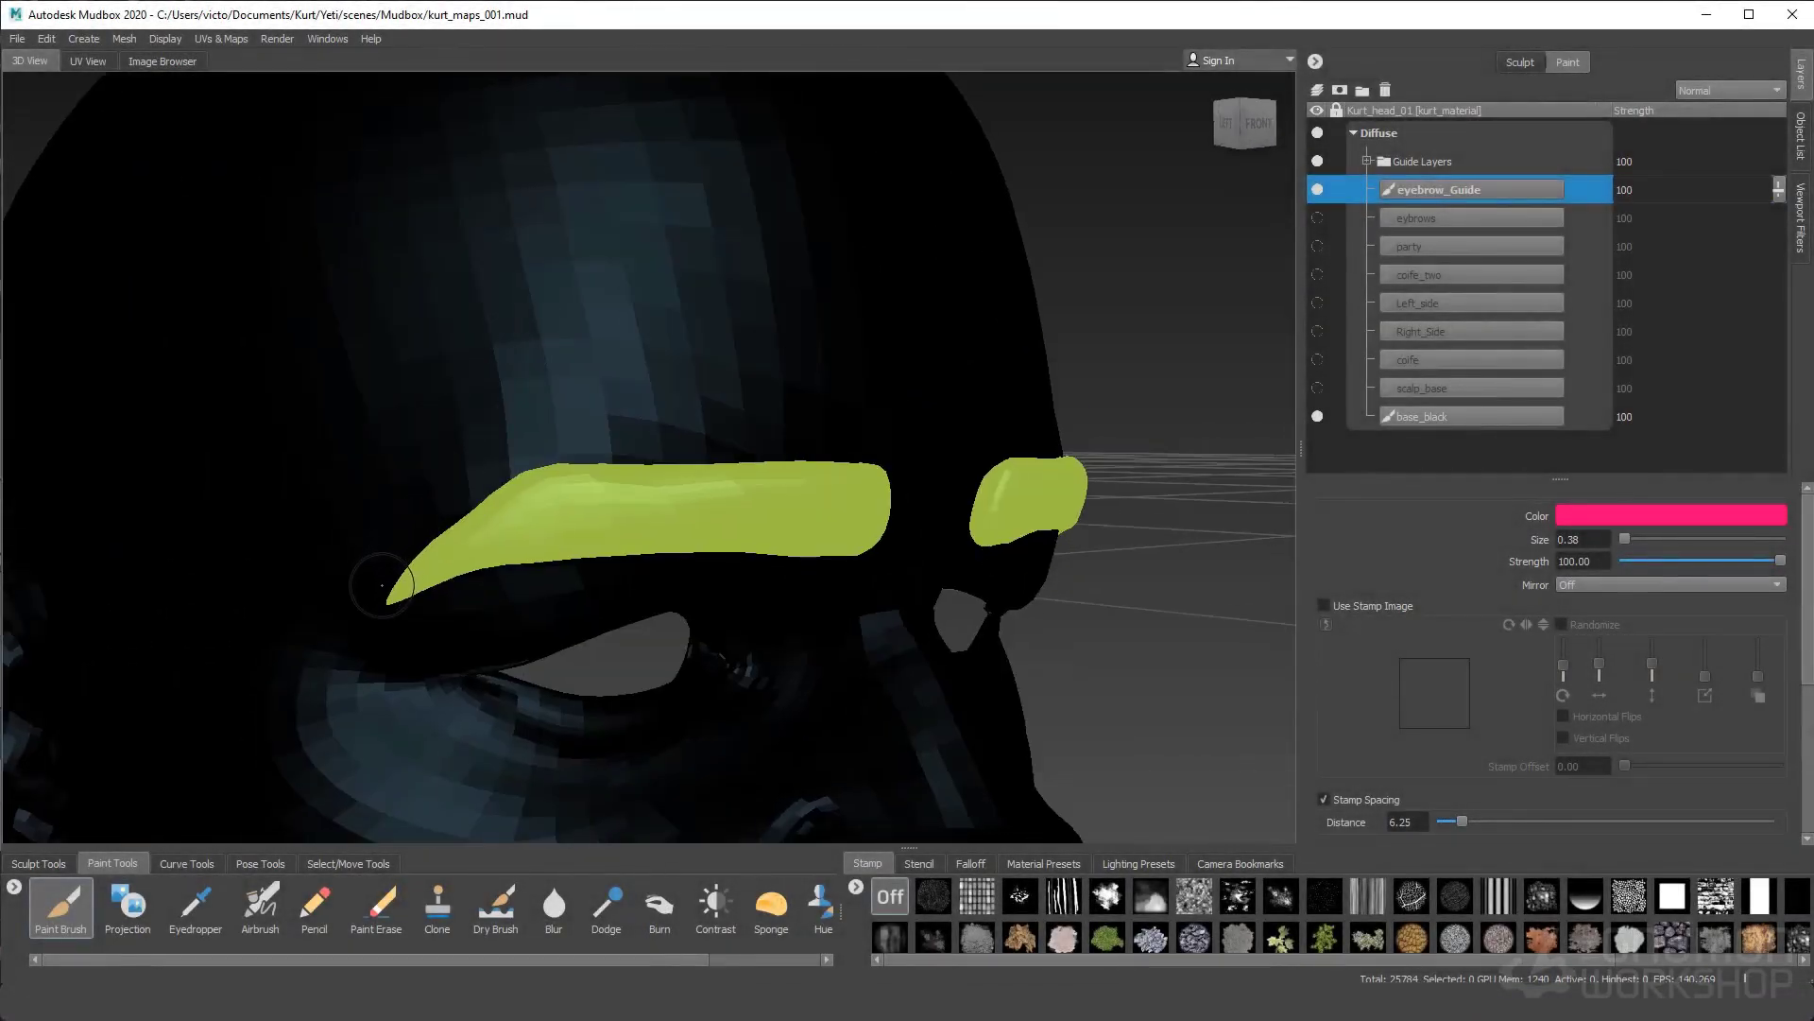
left_click(1800, 135)
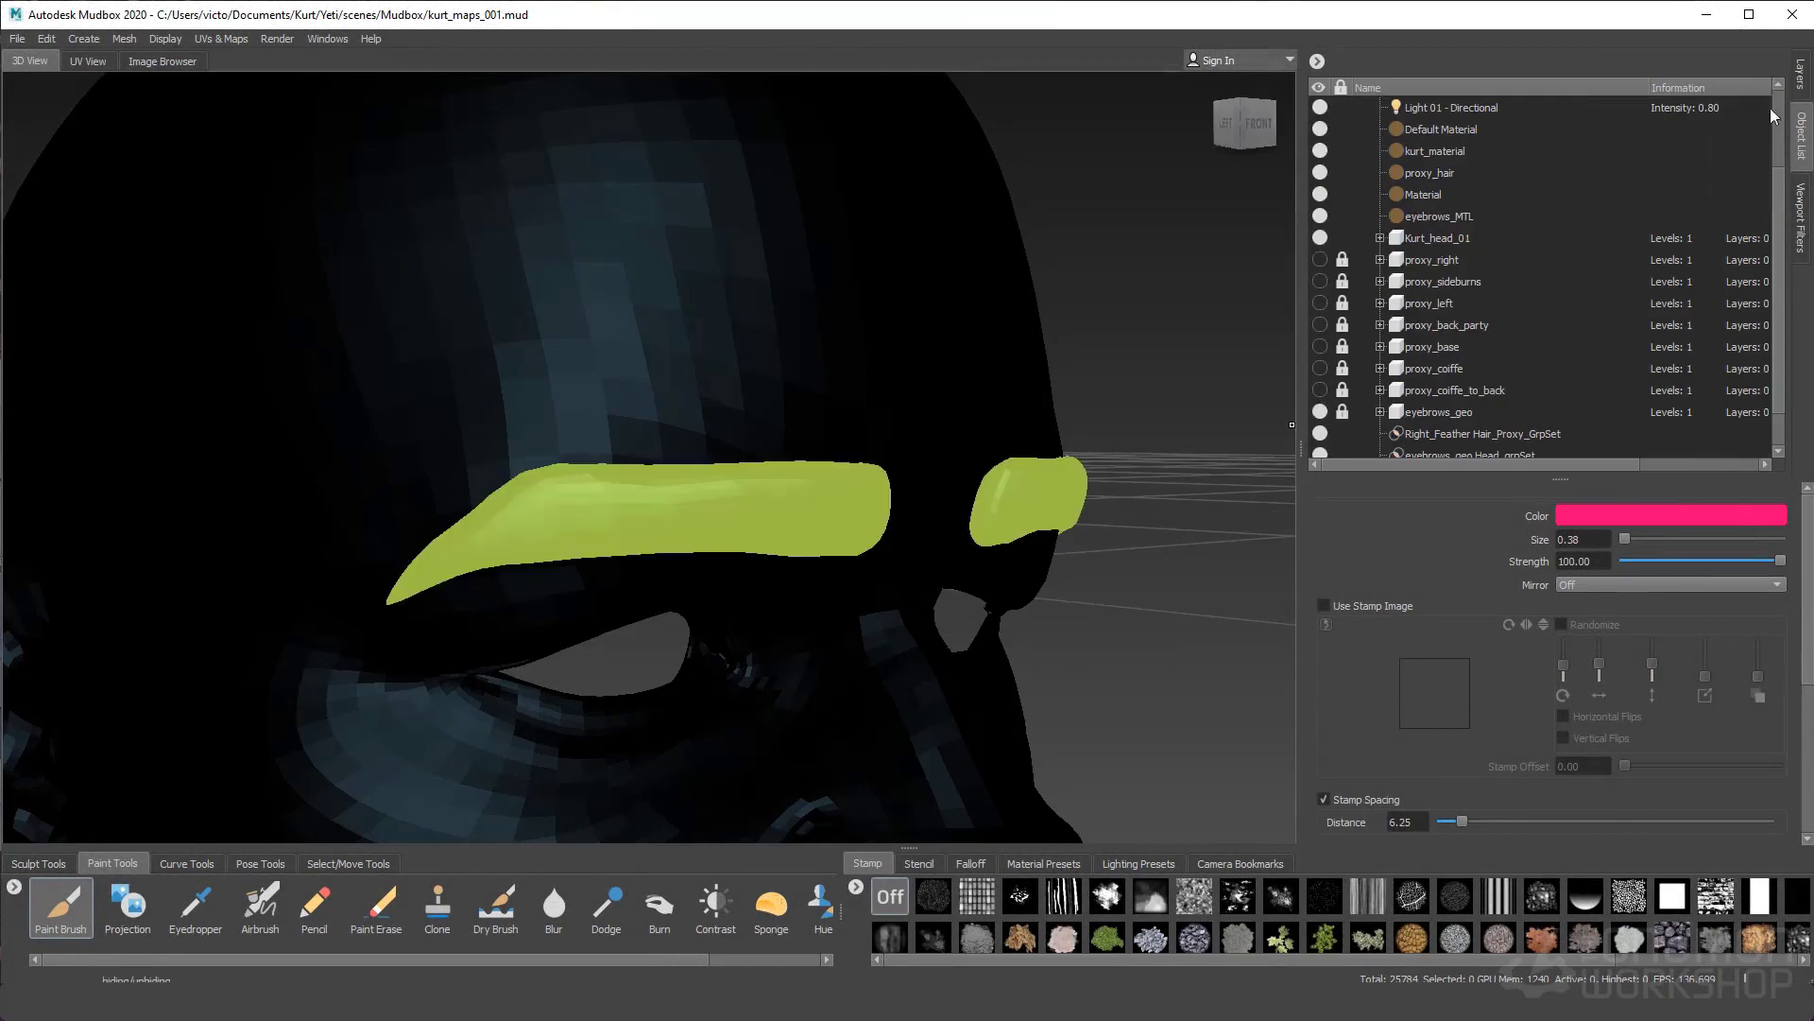
left_click(1800, 73)
left_click(1607, 585)
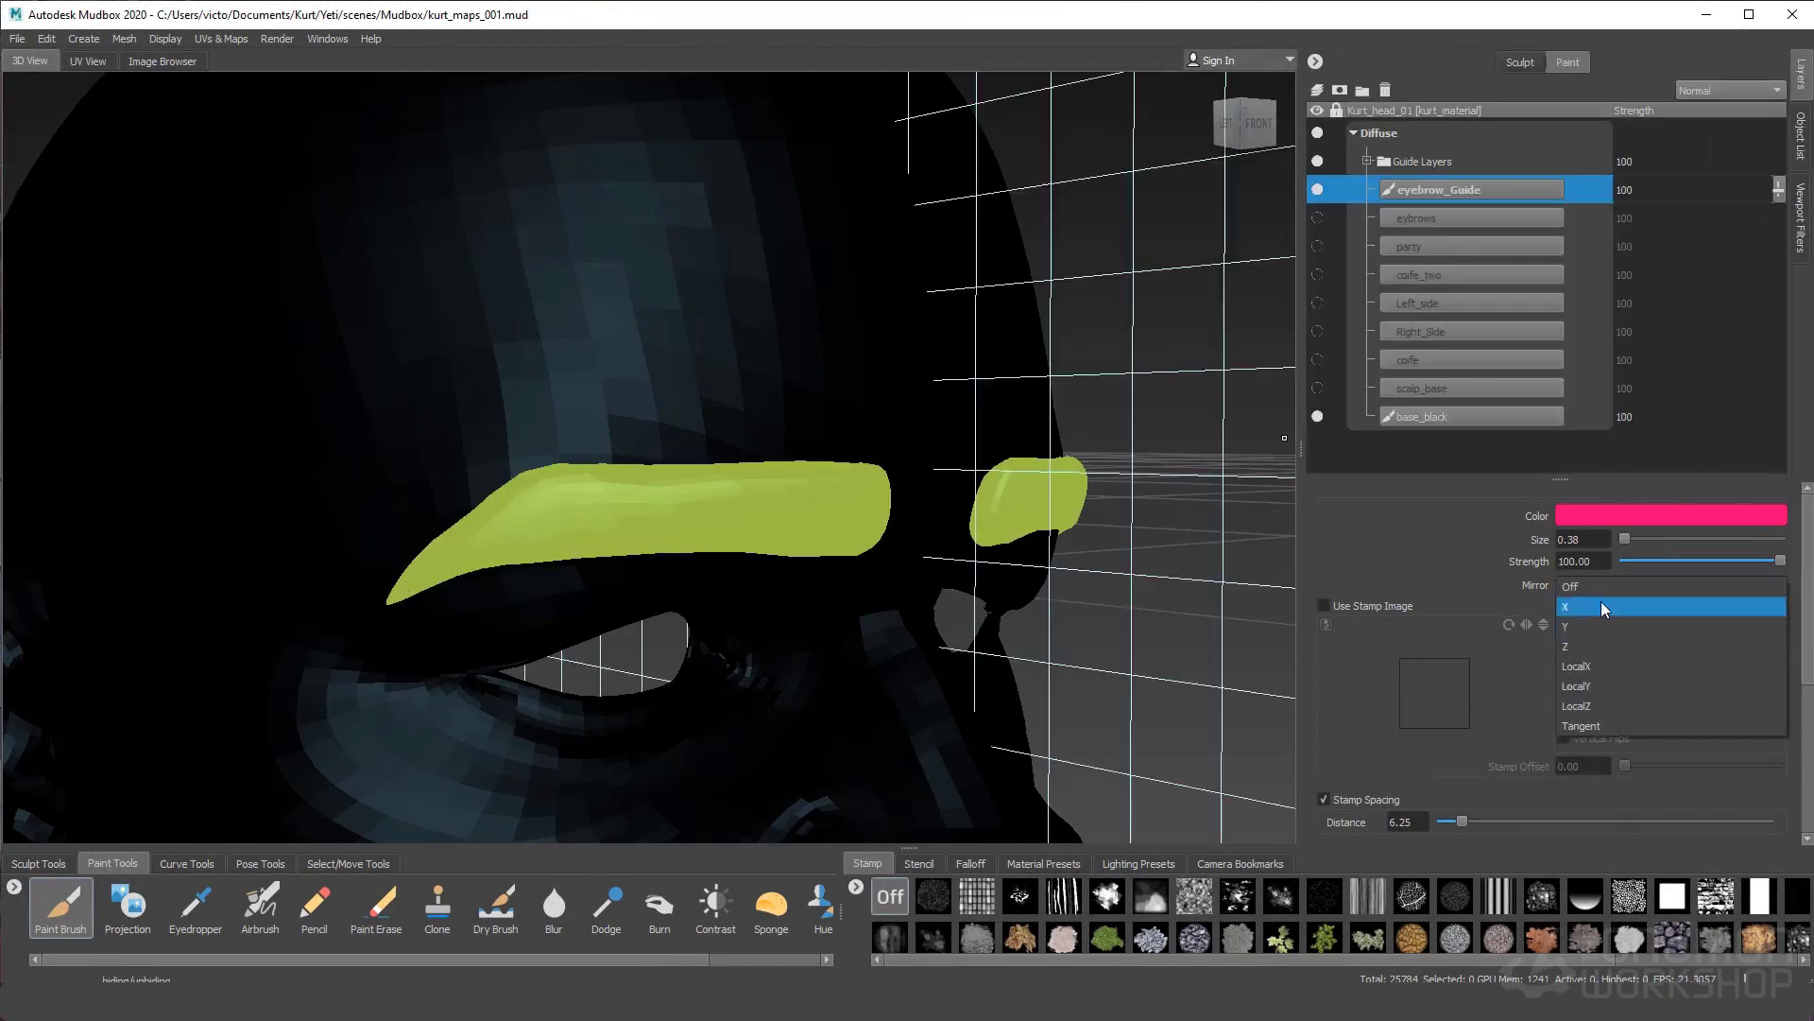
left_click(1604, 607)
left_click_drag(401, 515, 444, 420)
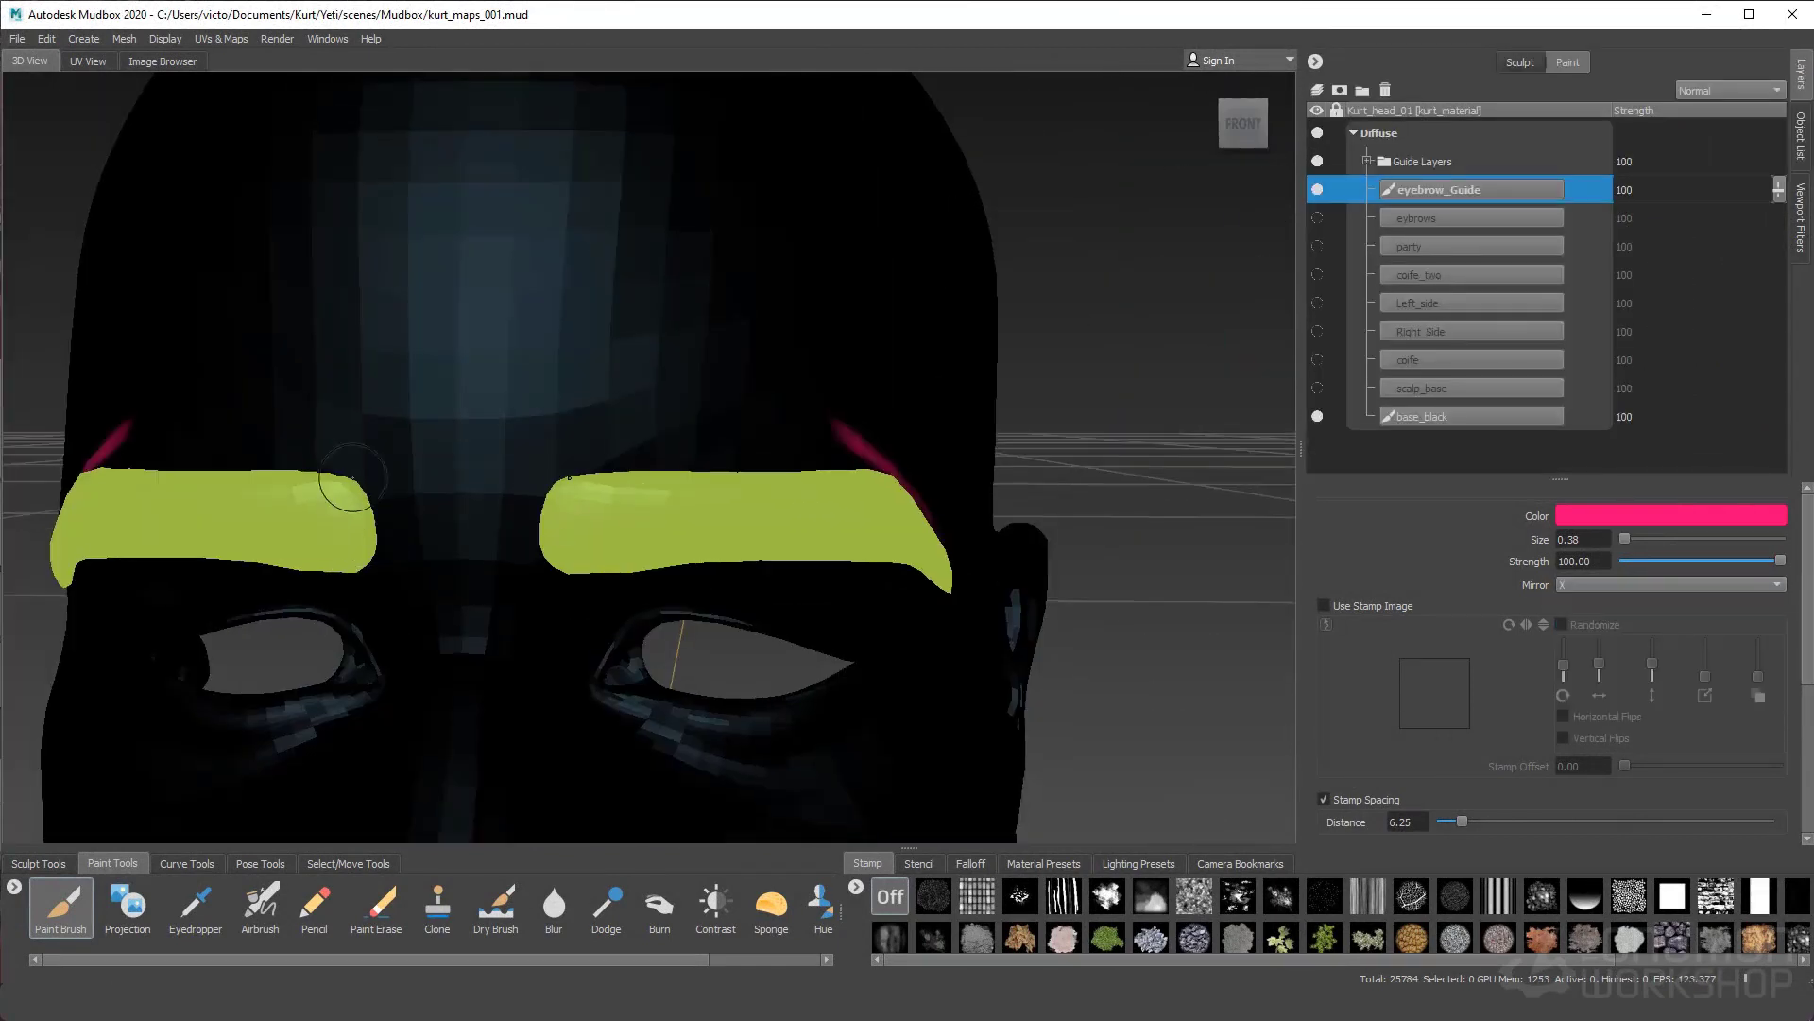
left_click_drag(377, 570, 368, 477)
mouse_move(378, 510)
left_mouse_down("alt")
mouse_move(492, 520)
mouse_move(624, 472)
left_mouse_up("alt")
mouse_move(409, 402)
left_mouse_down()
mouse_move(493, 367)
mouse_move(903, 387)
mouse_move(493, 364)
mouse_move(902, 378)
left_mouse_up()
left_click_drag(902, 378, 926, 376)
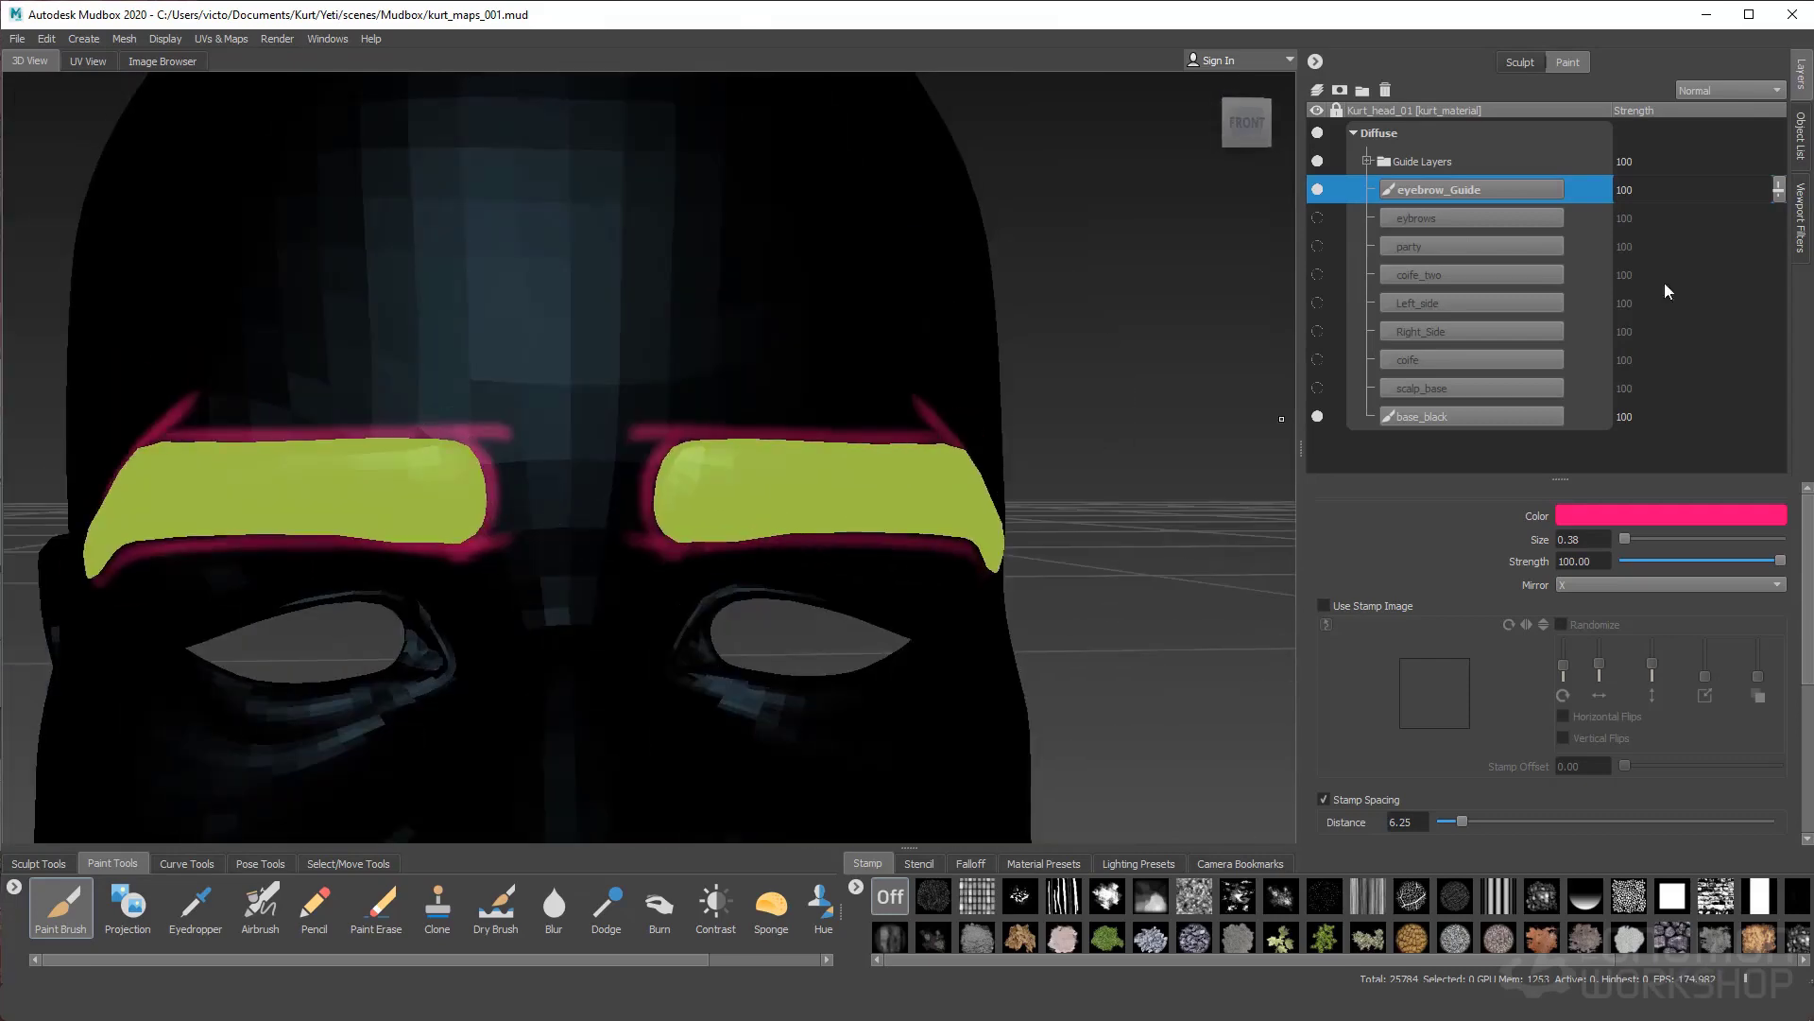
Hide the eyebrows_geo mesh so only the painted guide on the head remains in view
left_click(1802, 138)
left_click(1316, 411)
left_click_drag(1122, 518, 1229, 510, "alt")
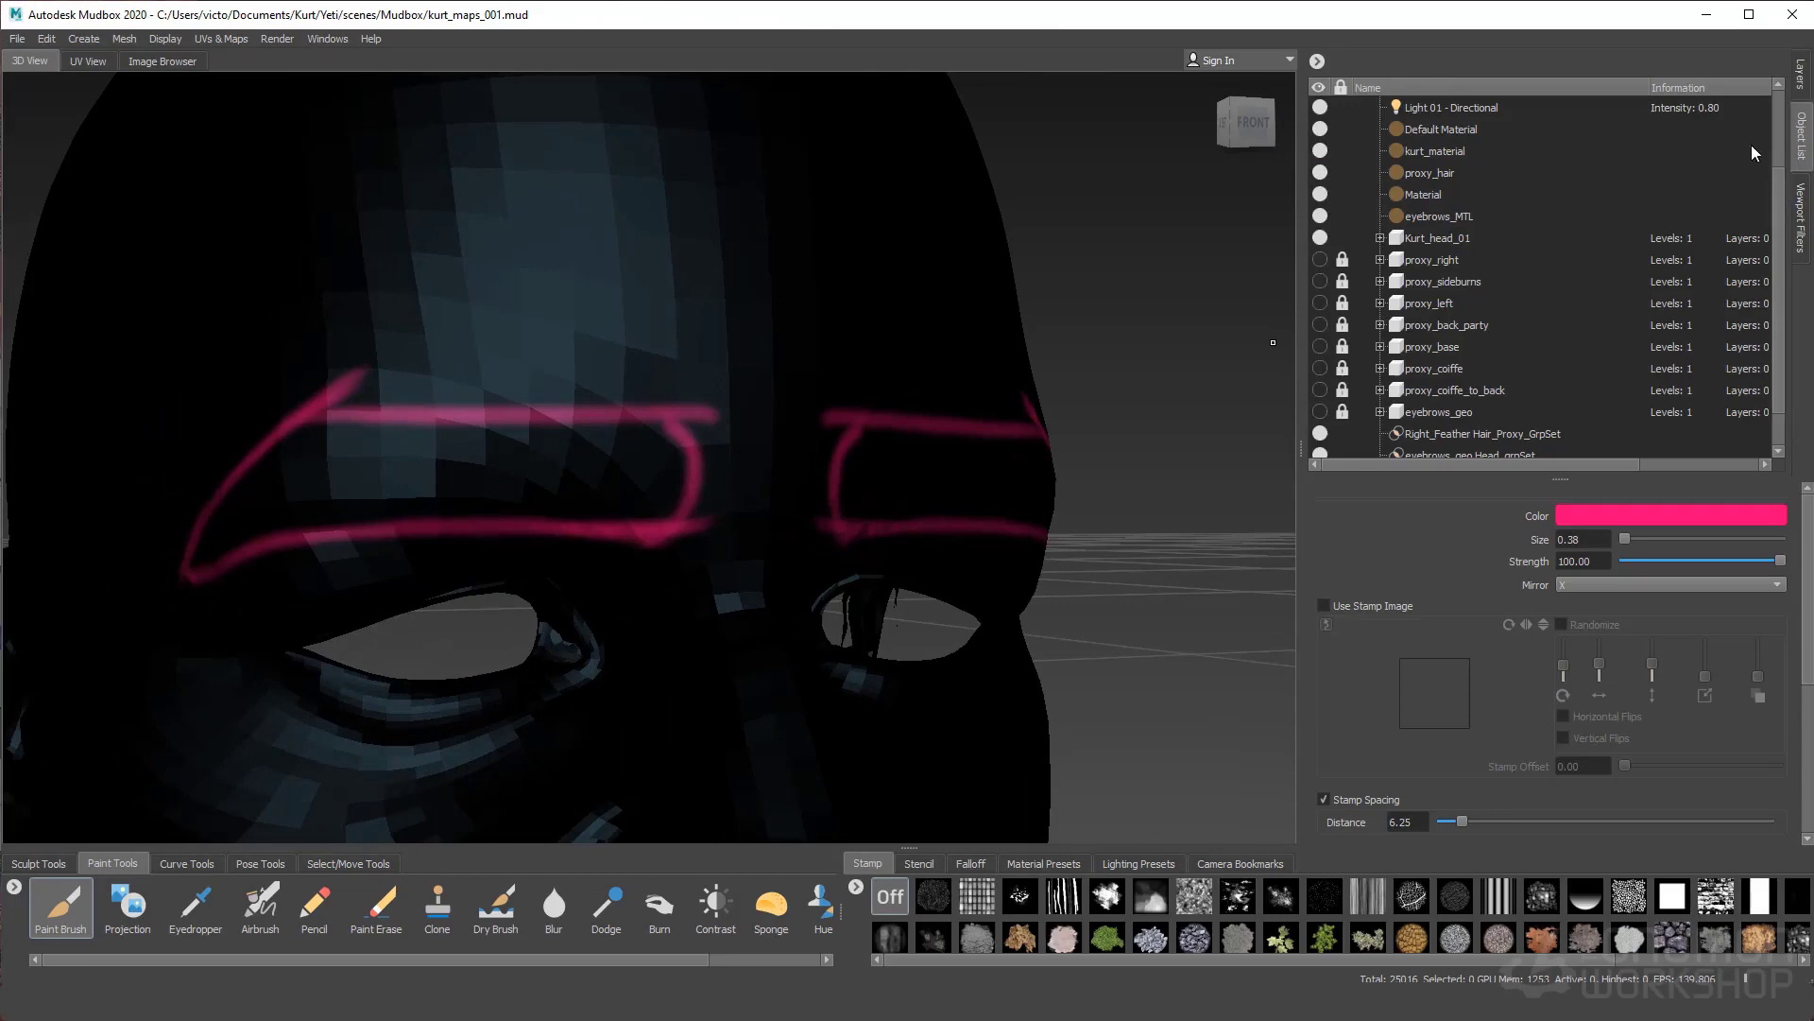
Turn on and activate the eybrows paint layer, and set the brush color to white
left_click(1801, 78)
left_click(1319, 218)
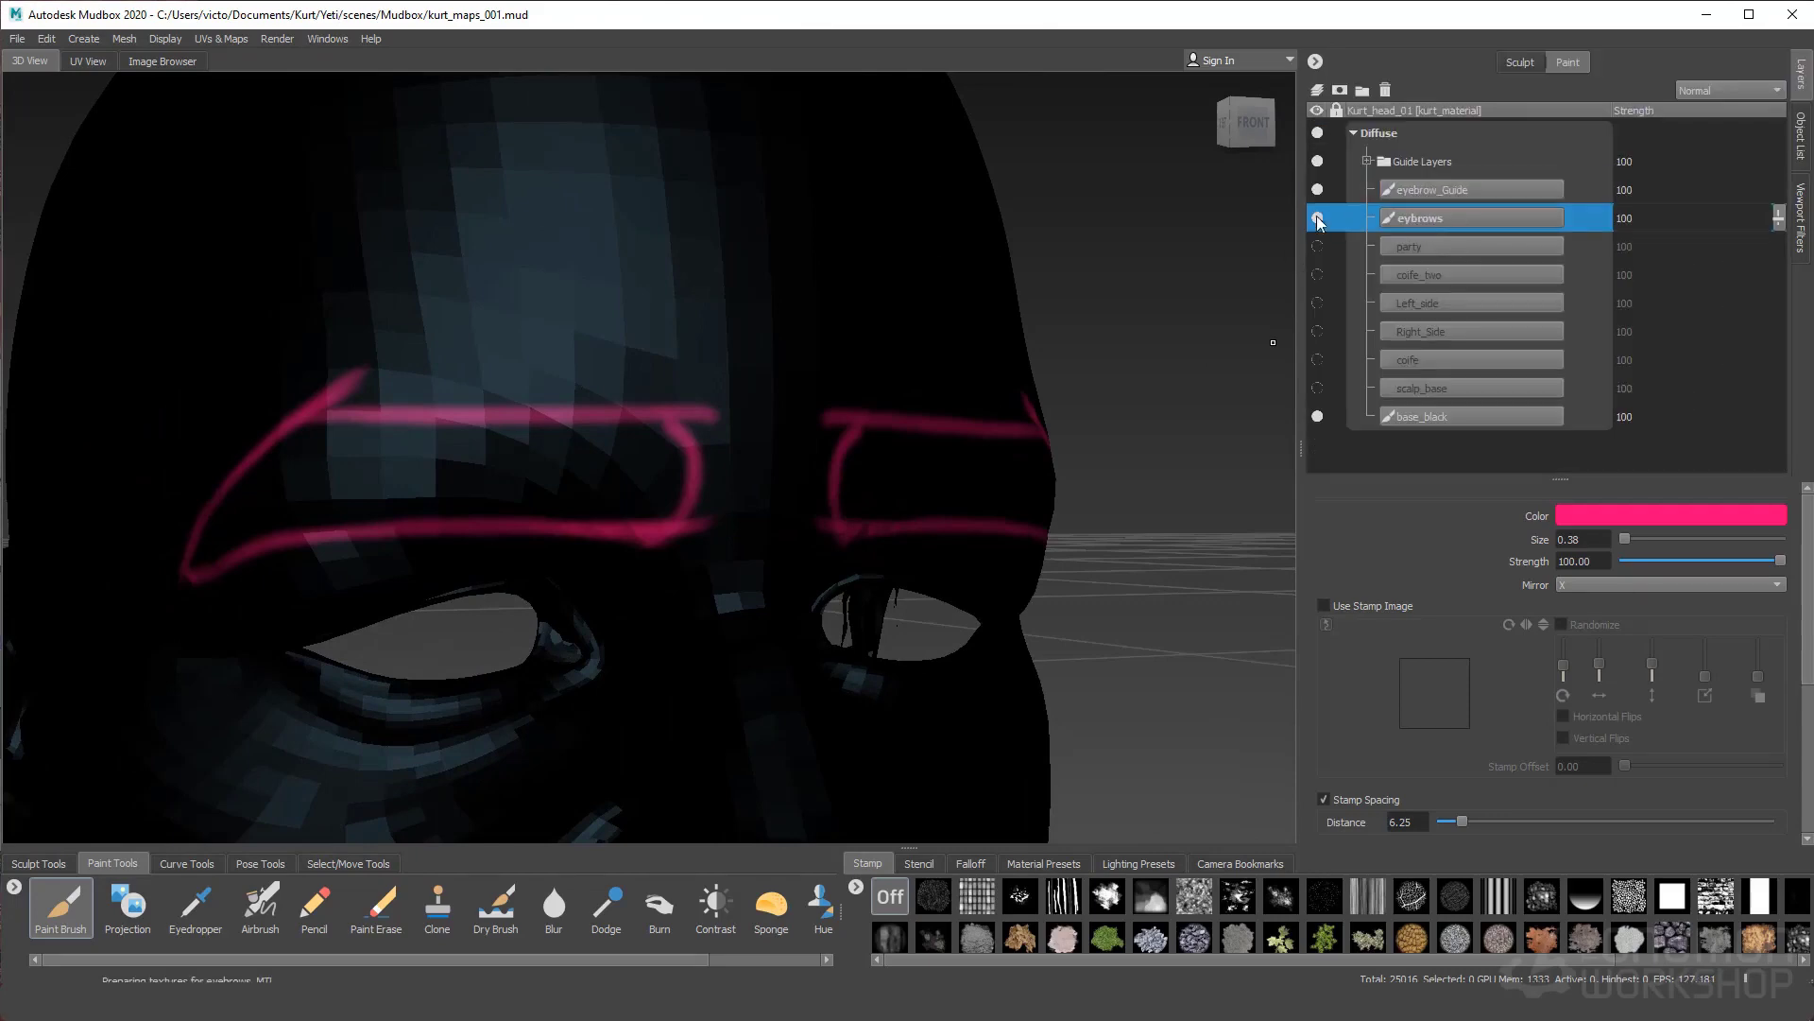
left_click(1615, 522)
left_click_drag(802, 510, 729, 570)
left_click(842, 733)
Paint a white stroke from the eyebrow's tail to its inner end, between the pink guide lines, with a 0.38 brush
right_click_drag(605, 472, 845, 409, "alt")
middle_click_drag(846, 409, 604, 450, "alt")
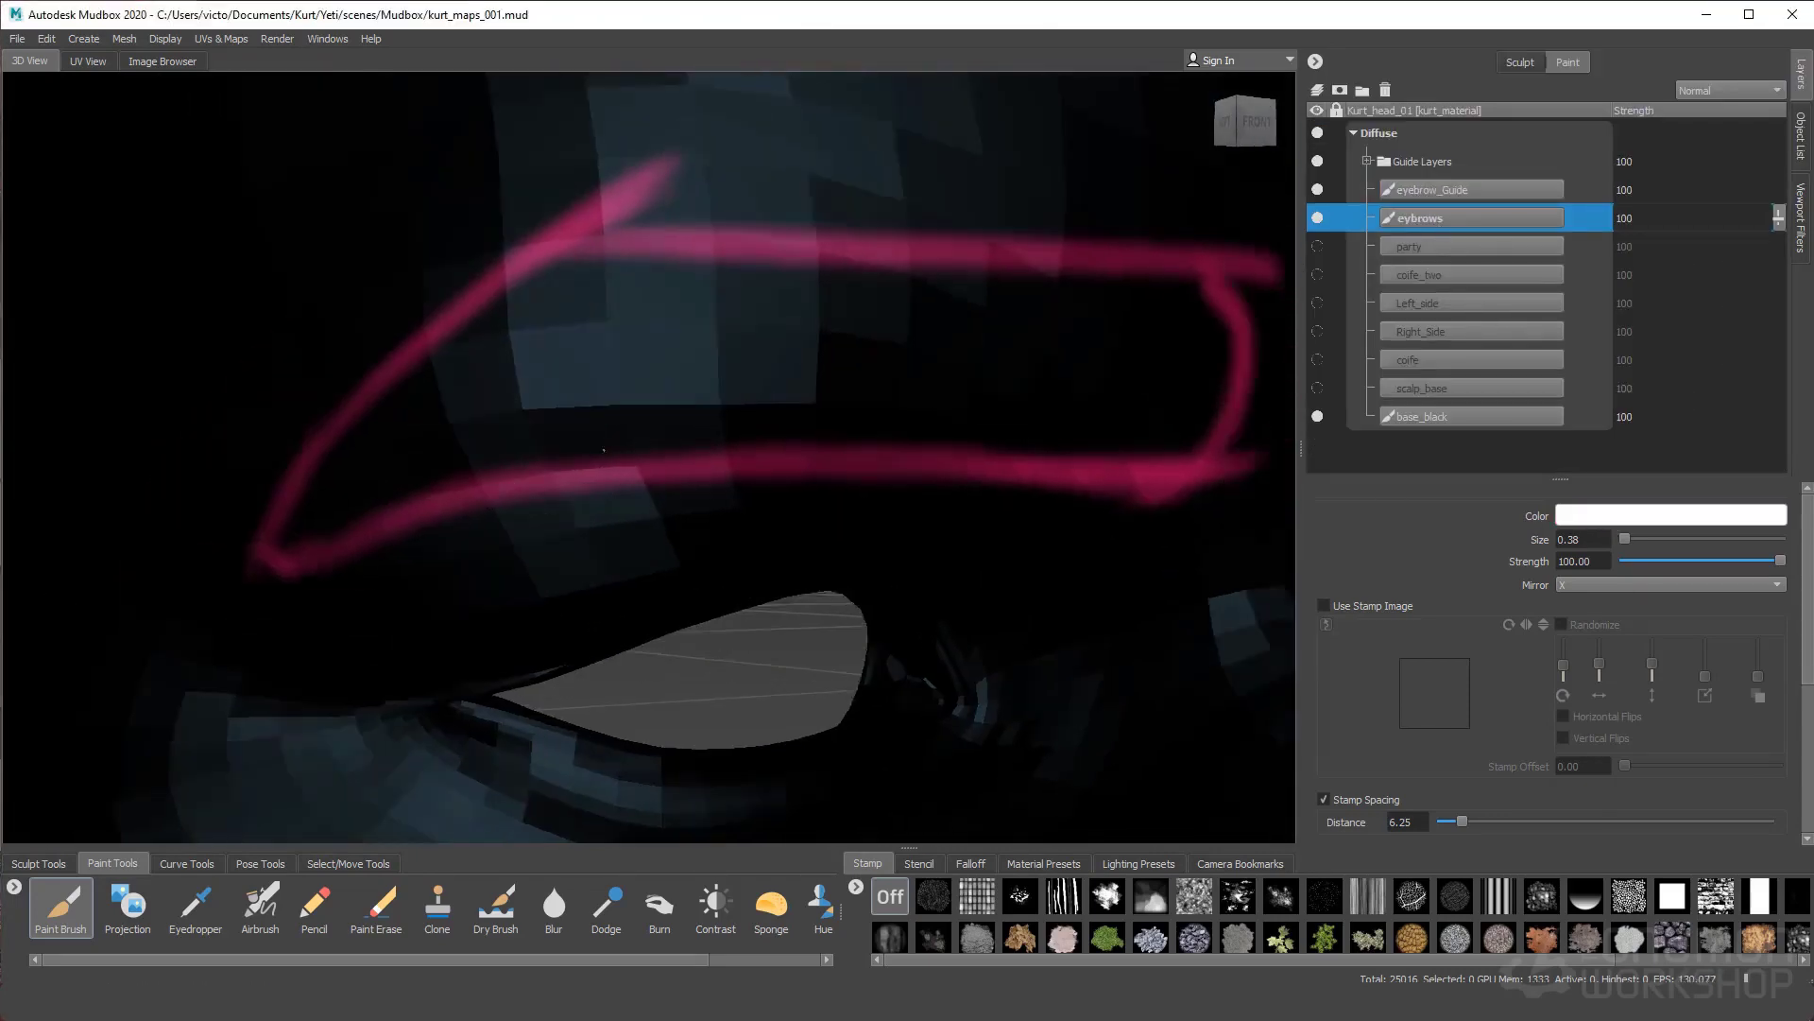
mouse_move(604, 450)
left_mouse_down("alt")
mouse_move(104, 510)
mouse_move(80, 558)
mouse_move(196, 440)
left_mouse_up("alt")
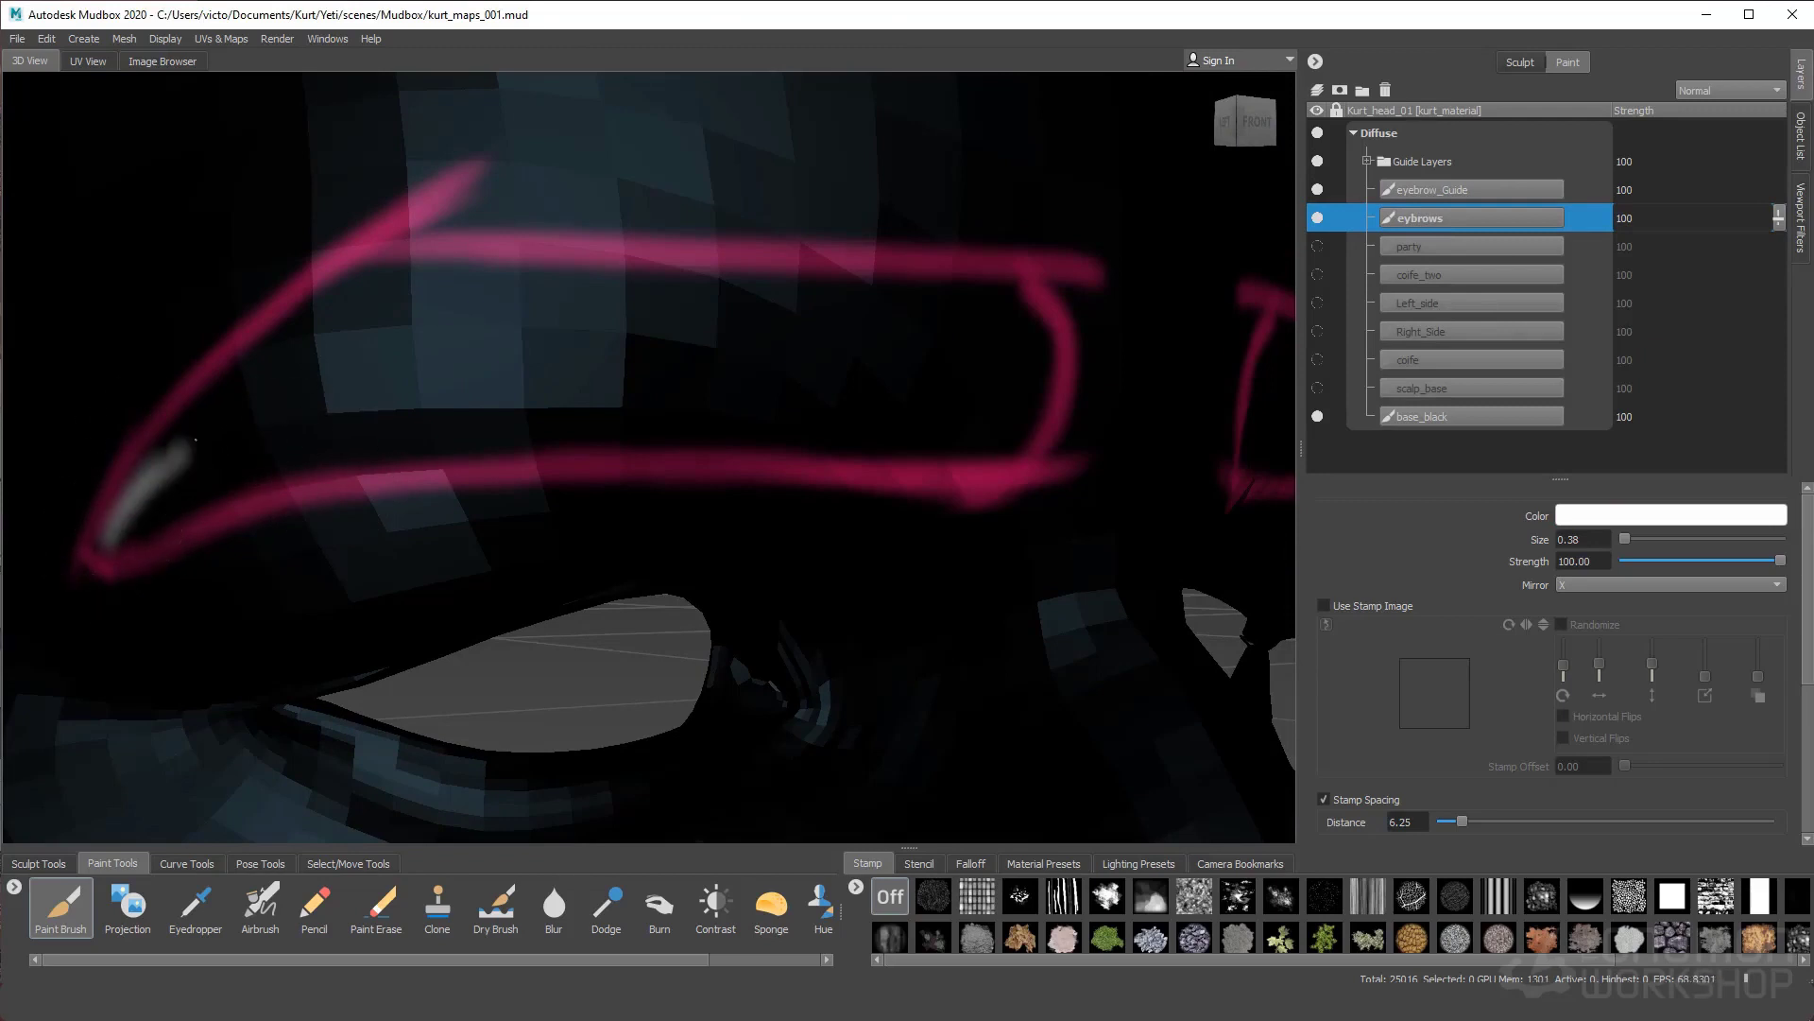
mouse_move(121, 525)
left_mouse_down()
mouse_move(293, 389)
mouse_move(340, 386)
left_mouse_up()
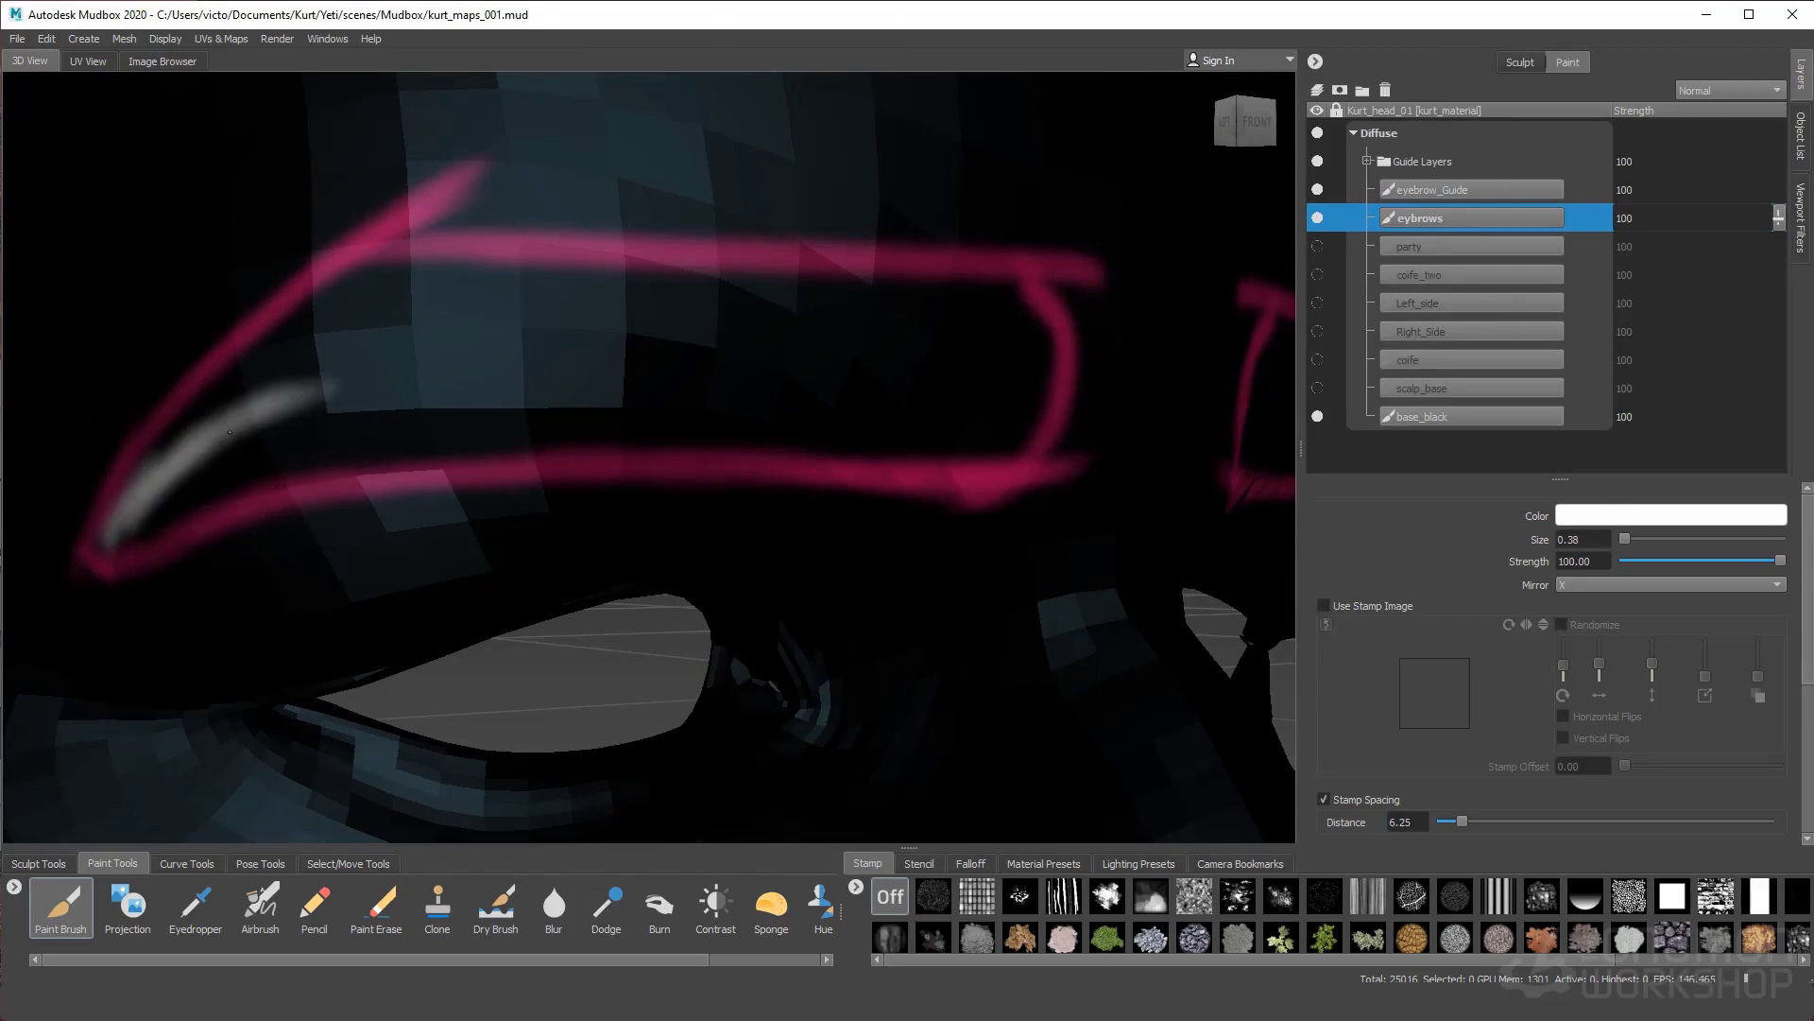
mouse_move(229, 432)
left_mouse_down()
mouse_move(235, 414)
mouse_move(312, 442)
mouse_move(610, 323)
left_mouse_up()
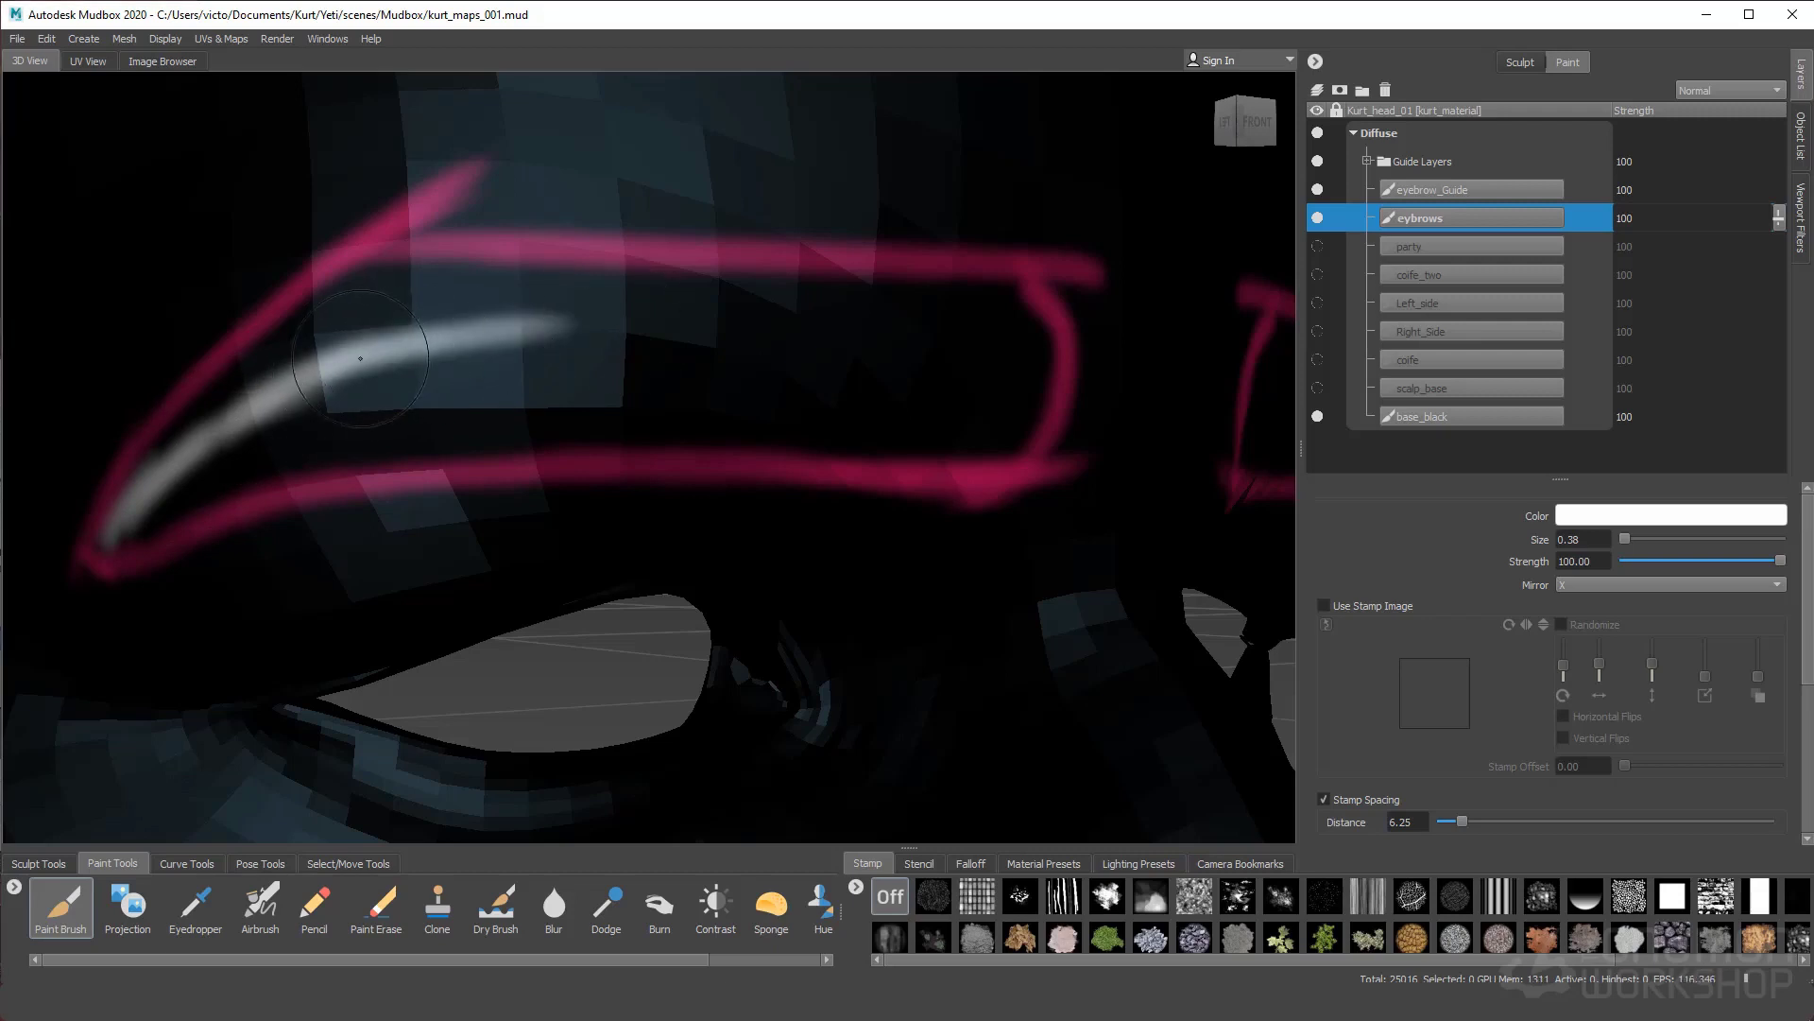
mouse_move(360, 359)
left_mouse_down()
mouse_move(586, 331)
mouse_move(545, 352)
left_mouse_up()
mouse_move(414, 342)
left_mouse_down()
mouse_move(557, 336)
mouse_move(432, 326)
mouse_move(487, 323)
mouse_move(1058, 338)
mouse_move(416, 342)
left_mouse_up()
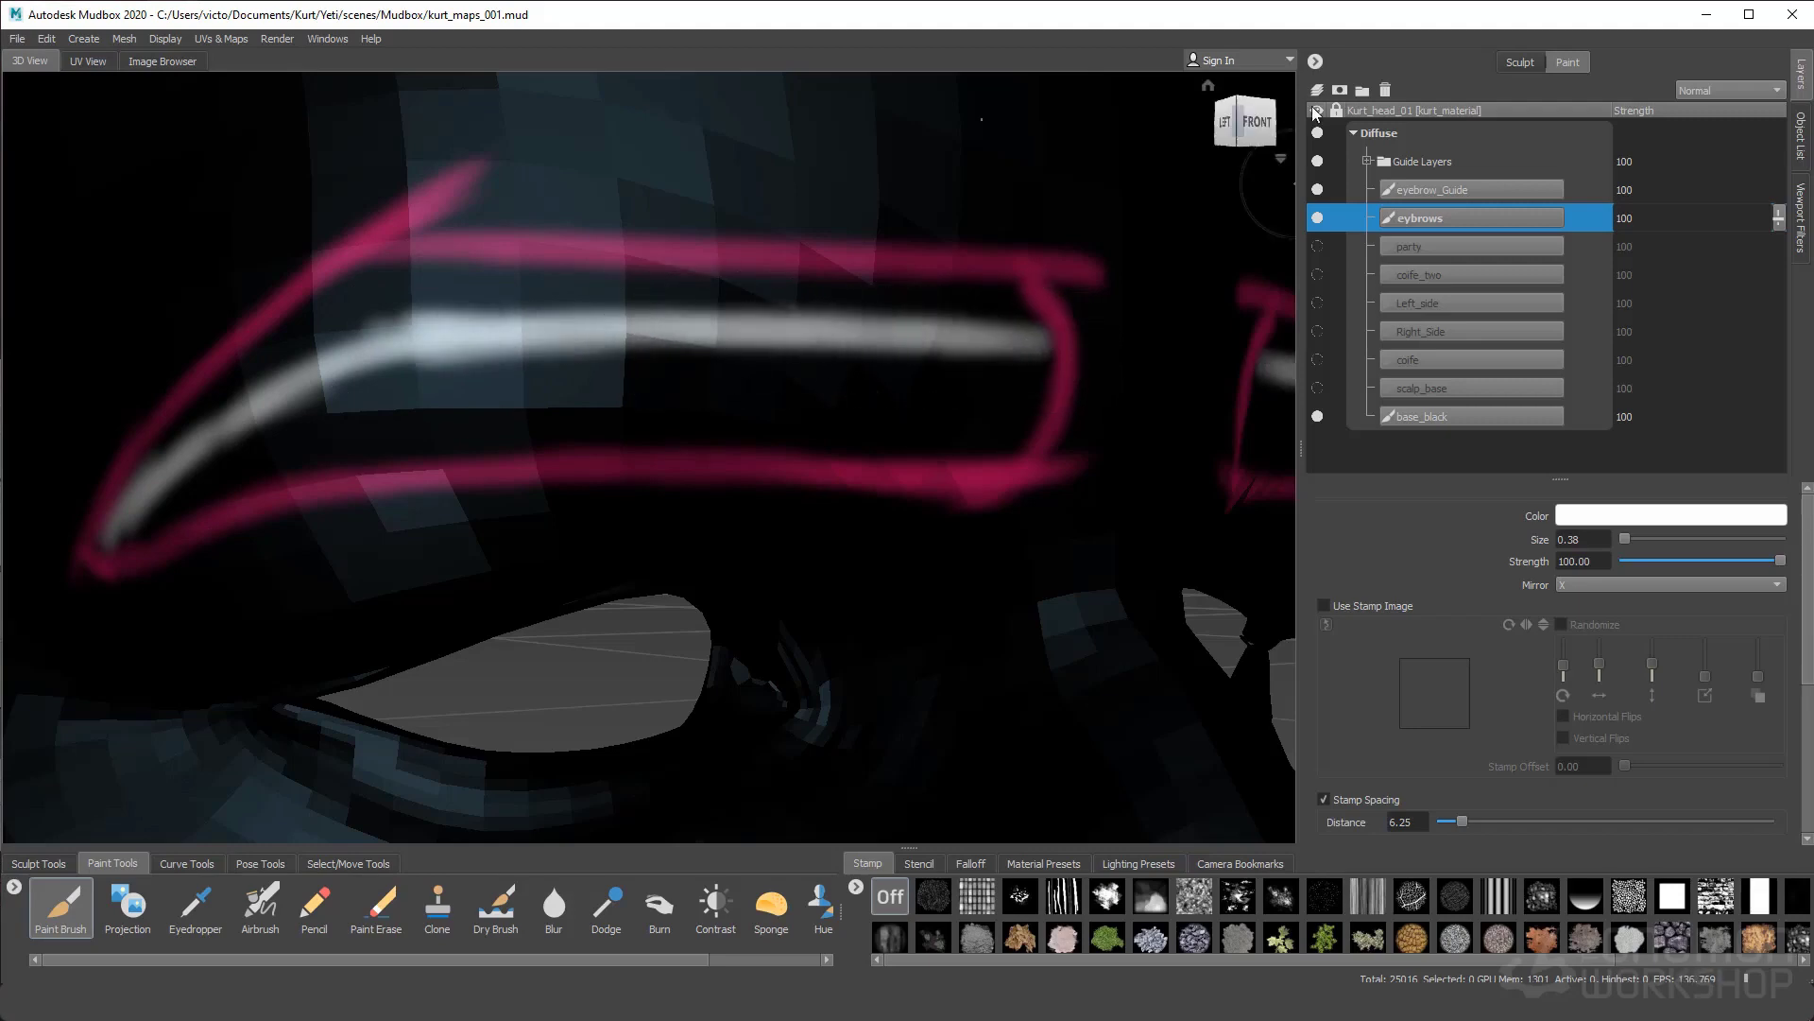
Create a new diffuse paint layer named eyebrow_follicle_lenght
left_click(1317, 90)
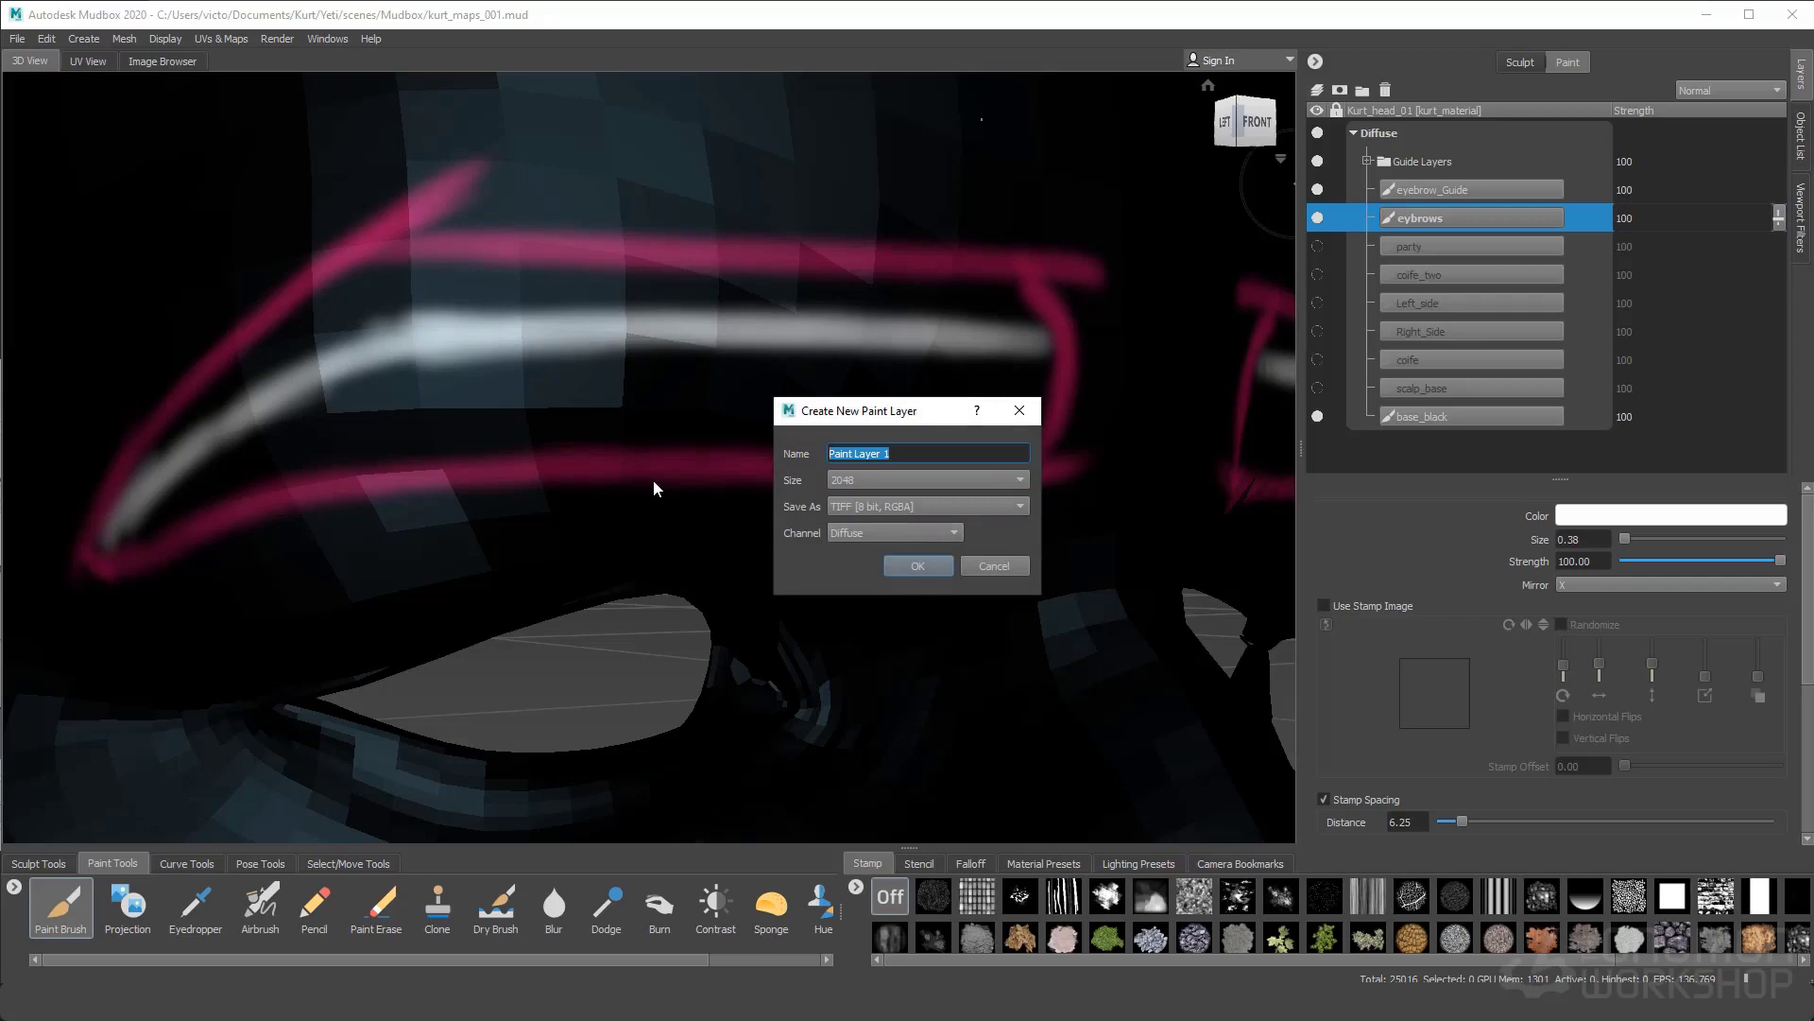
key("BackSpace")
type("eyebrow_follicle_lenght")
key("Return")
Paint short green hair strokes at the eyebrow's inner end and along its upper edge with a 0.15 brush on the eyebrow_follicle_lenght layer
left_click_drag(1031, 318, 1030, 402)
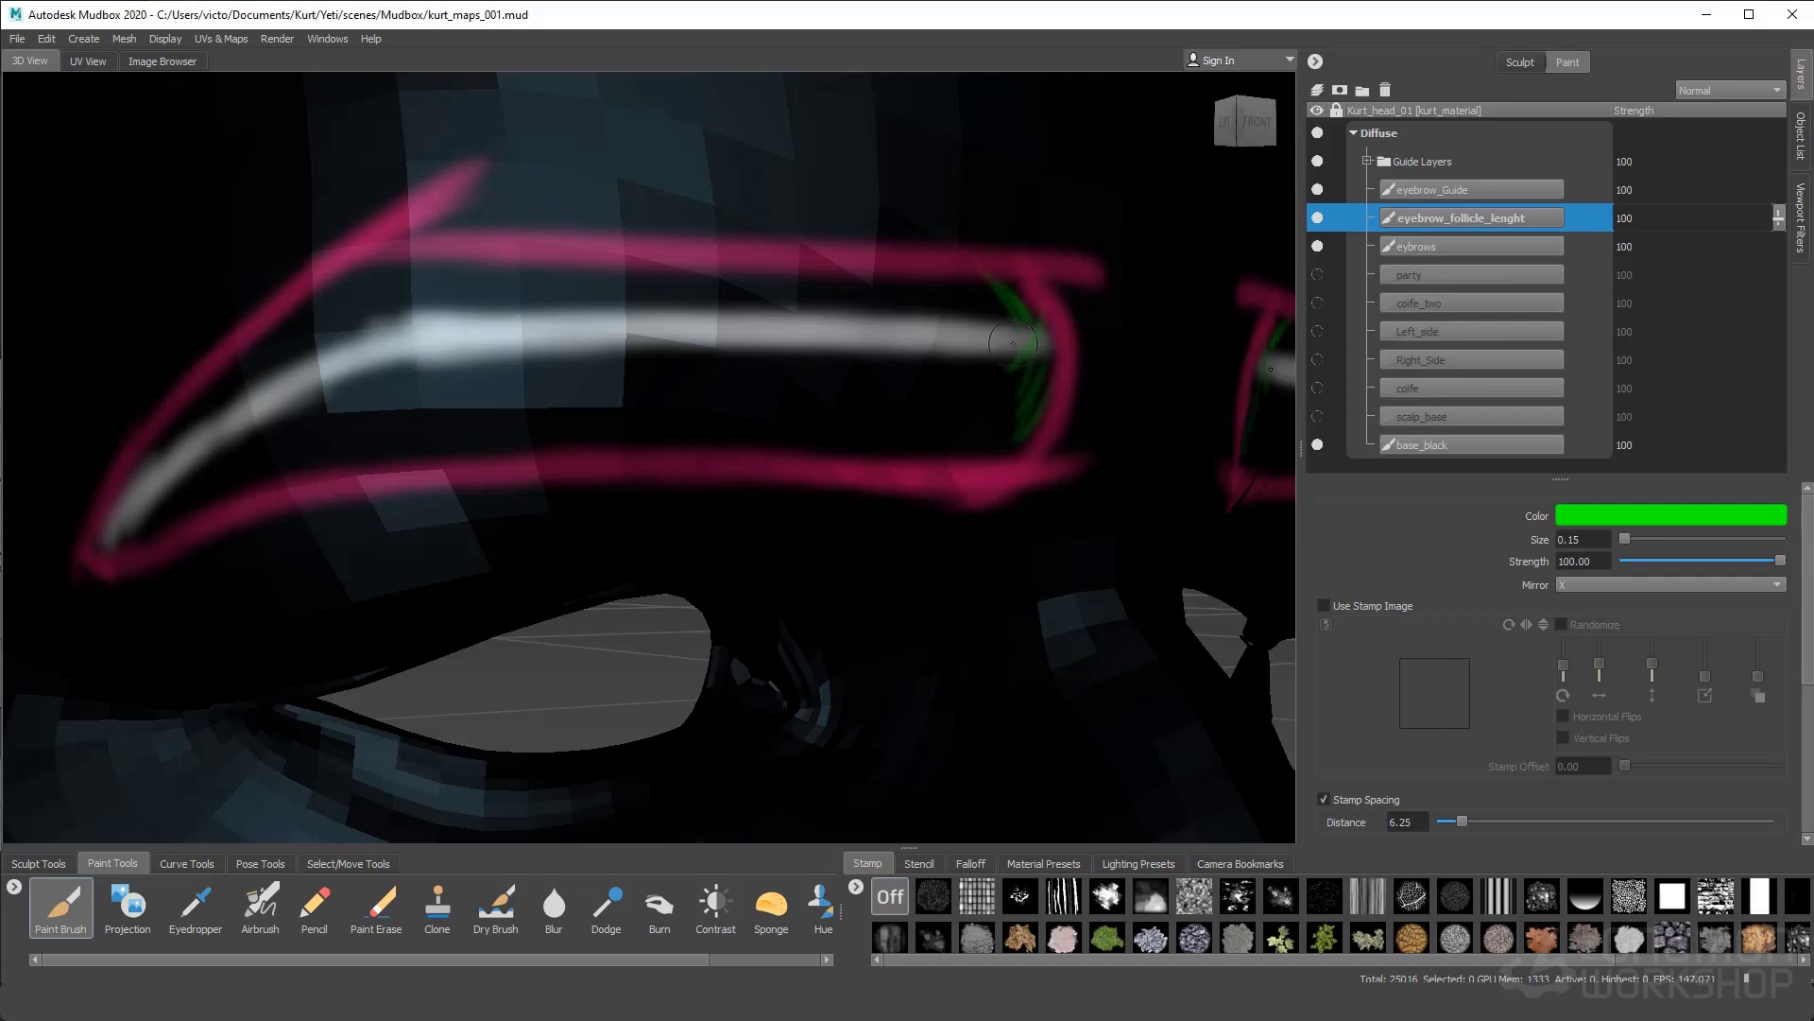
left_click_drag(928, 280, 993, 320)
left_click_drag(853, 280, 931, 314)
mouse_move(743, 293)
left_mouse_down()
mouse_move(846, 328)
mouse_move(898, 314)
mouse_move(810, 306)
left_mouse_up()
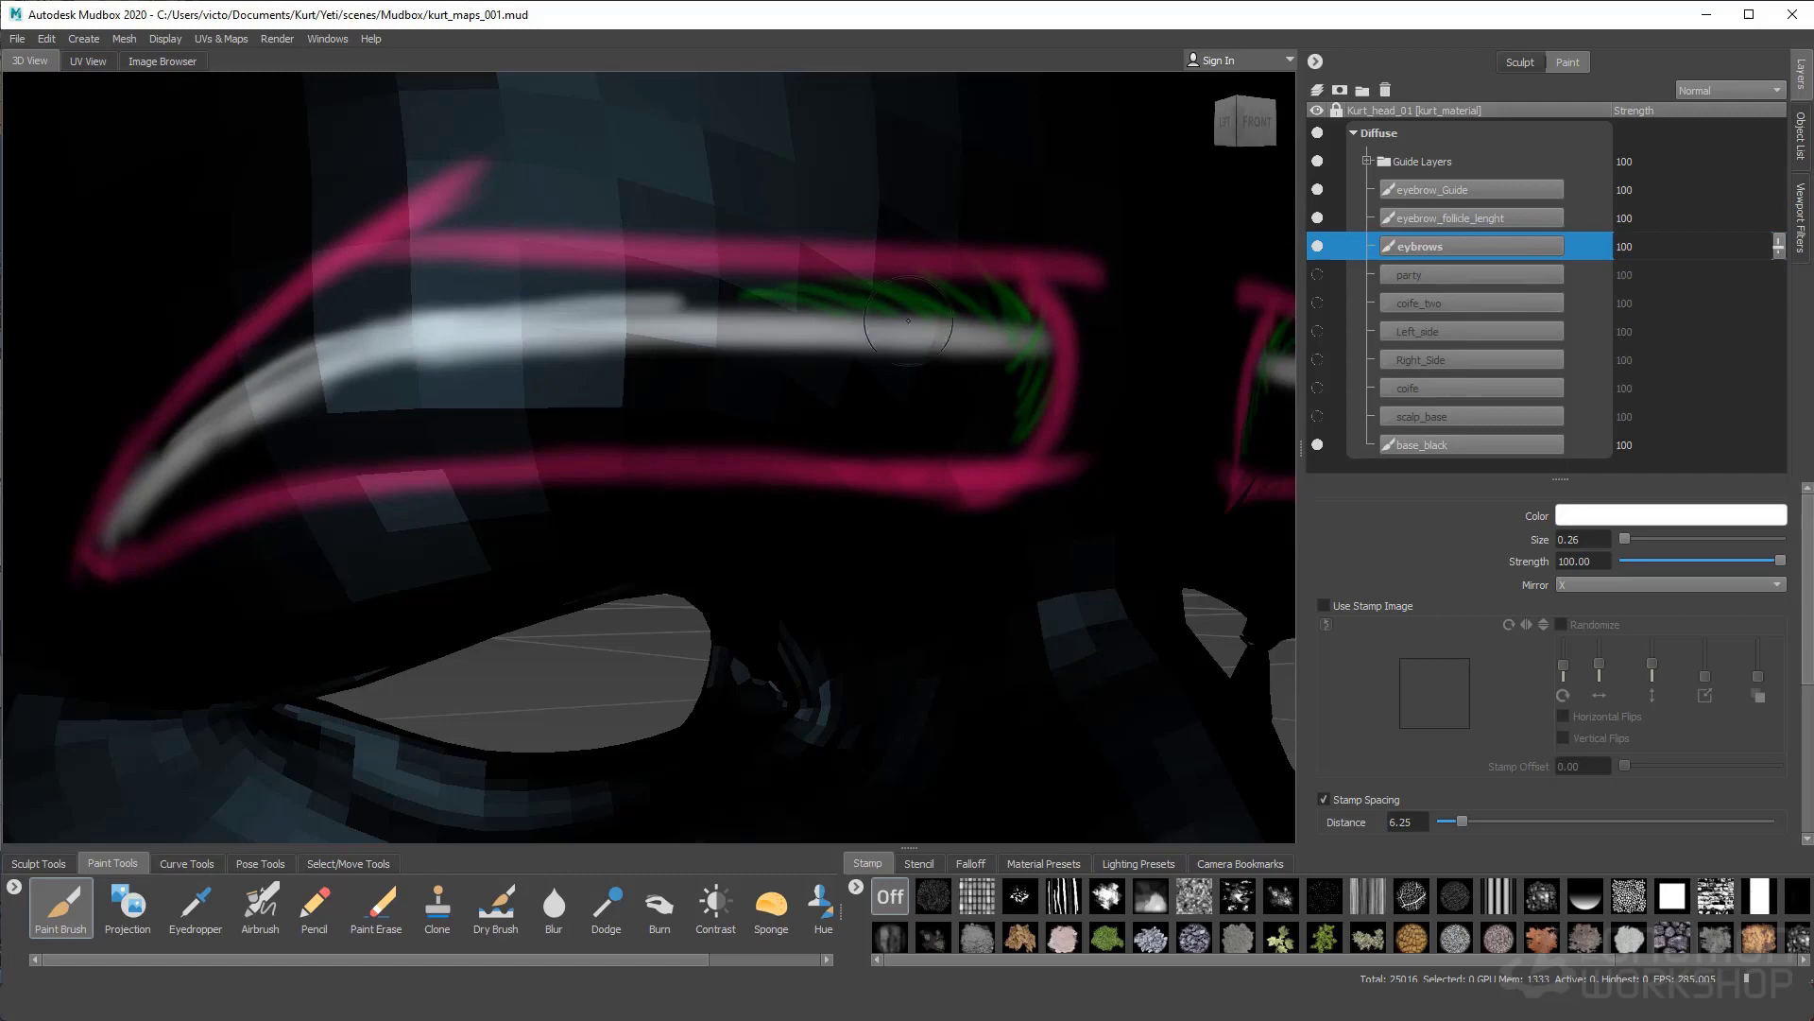
Fill the eyebrow shape up to its inner end with white on the eybrows layer, using a 0.26 brush and hiding the follicle layer
mouse_move(854, 317)
left_mouse_down()
mouse_move(699, 364)
mouse_move(208, 440)
mouse_move(1011, 406)
mouse_move(325, 463)
mouse_move(1011, 440)
mouse_move(832, 416)
mouse_move(737, 359)
mouse_move(753, 393)
mouse_move(137, 516)
mouse_move(478, 445)
mouse_move(967, 402)
left_mouse_up()
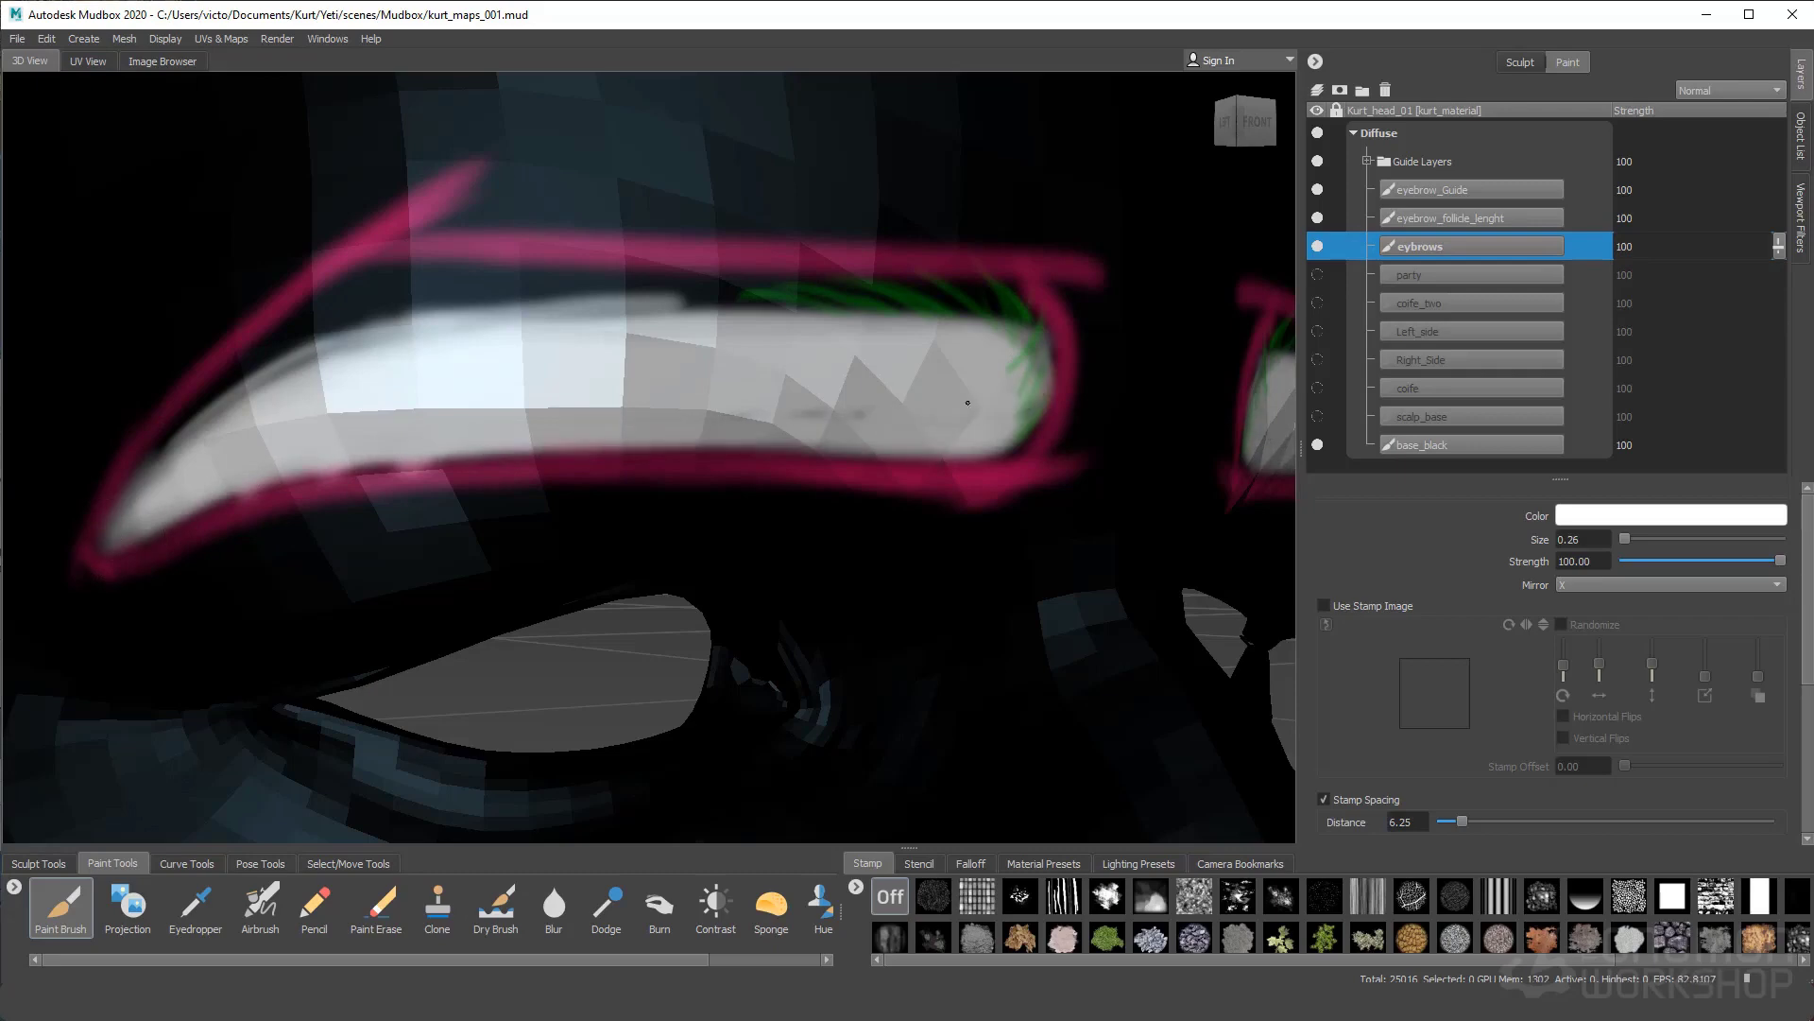
left_click_drag(434, 316, 638, 312, "ctrl")
right_click_drag(638, 378, 737, 378, "alt")
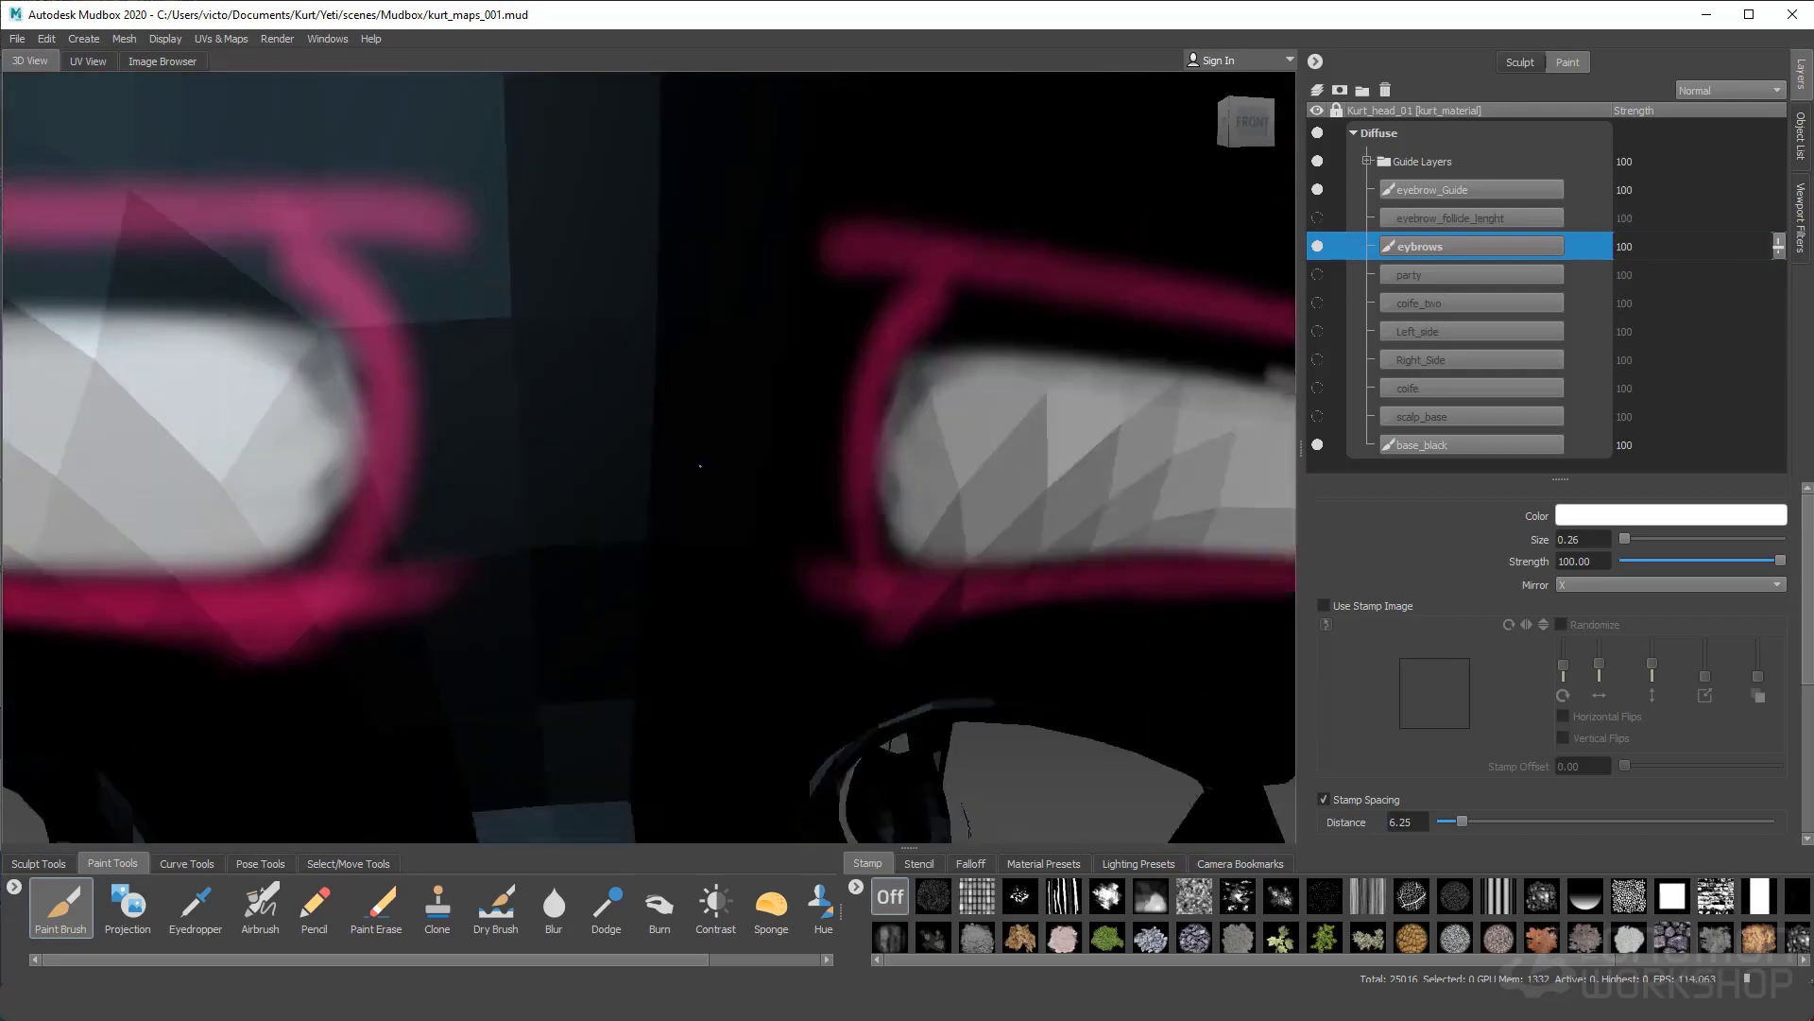
left_click_drag(472, 378, 529, 378, "alt")
mouse_move(486, 364)
left_mouse_down()
mouse_move(548, 428)
mouse_move(530, 462)
mouse_move(469, 362)
left_mouse_up()
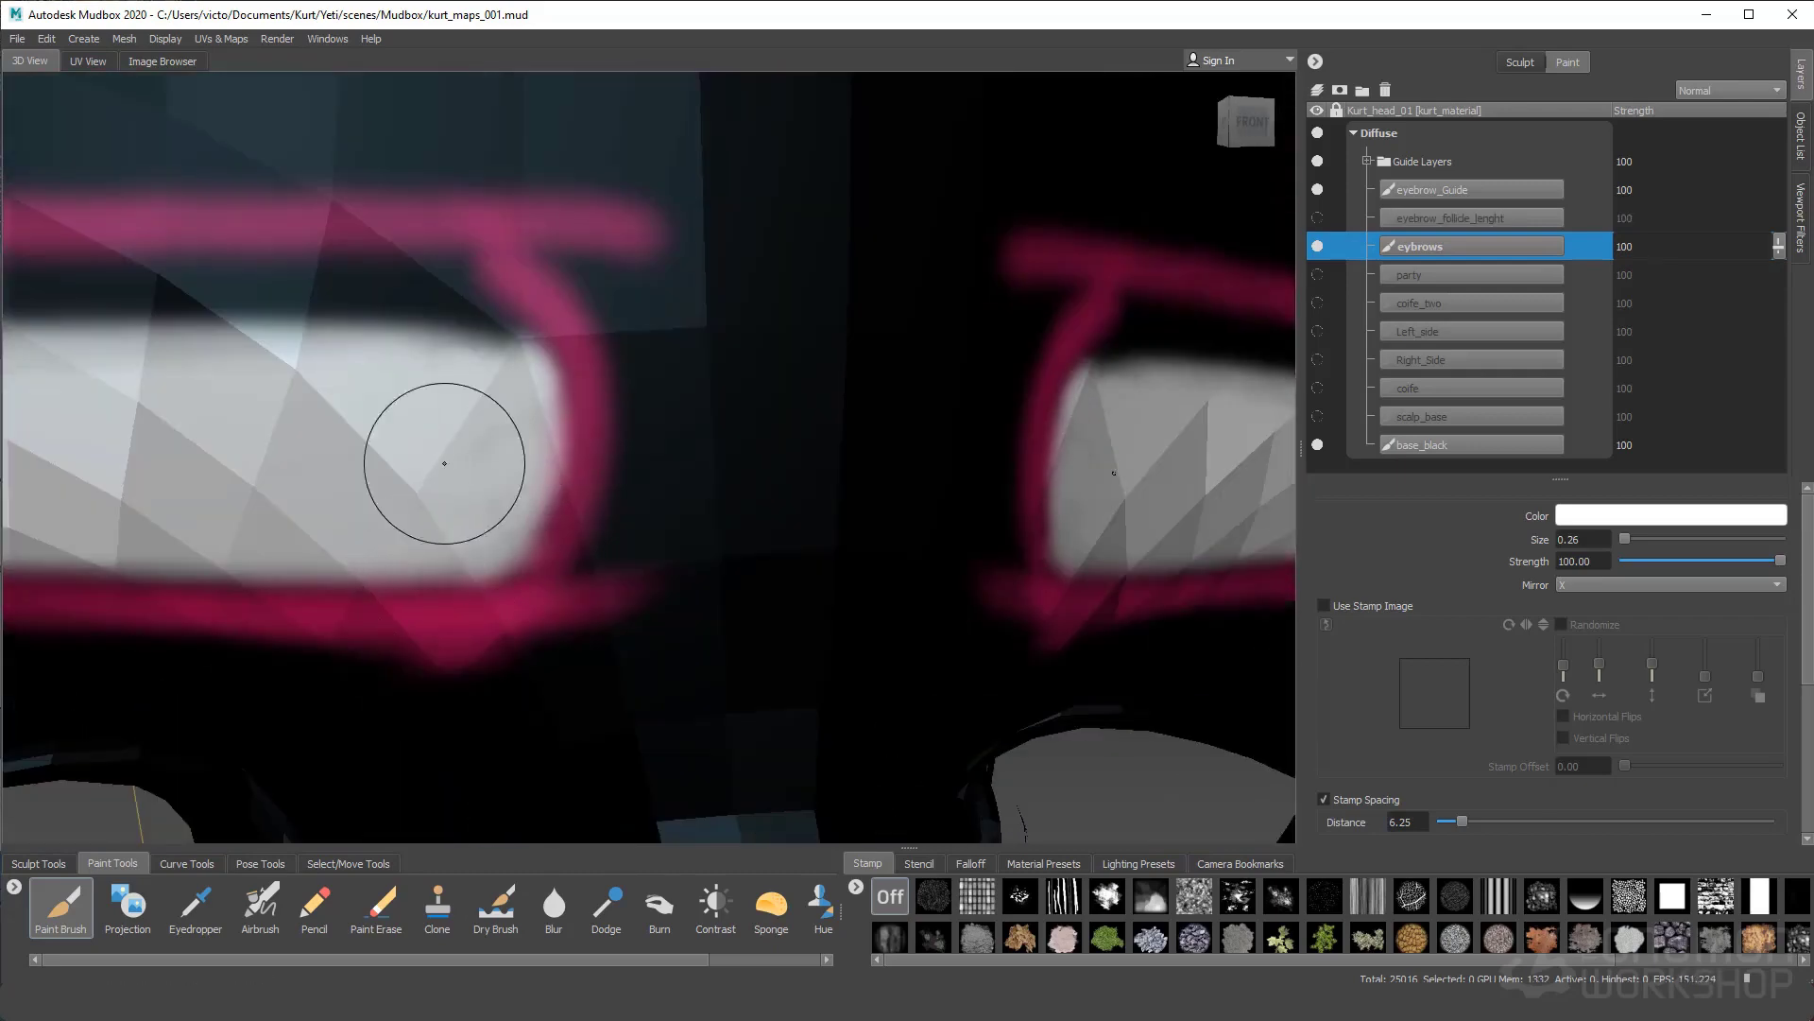
Hide the eyebrow_Guide layer and paint more white along the eyebrow's outer tail
middle_click_drag(445, 464, 982, 454, "alt")
right_click_drag(983, 454, 514, 429, "alt")
left_click(1318, 190)
right_click_drag(661, 425, 803, 426, "alt")
left_click_drag(553, 444, 640, 405)
left_click_drag(832, 350, 992, 321)
Clean up the uneven lower edge of the white eyebrow with Paint Erase
left_click(376, 907)
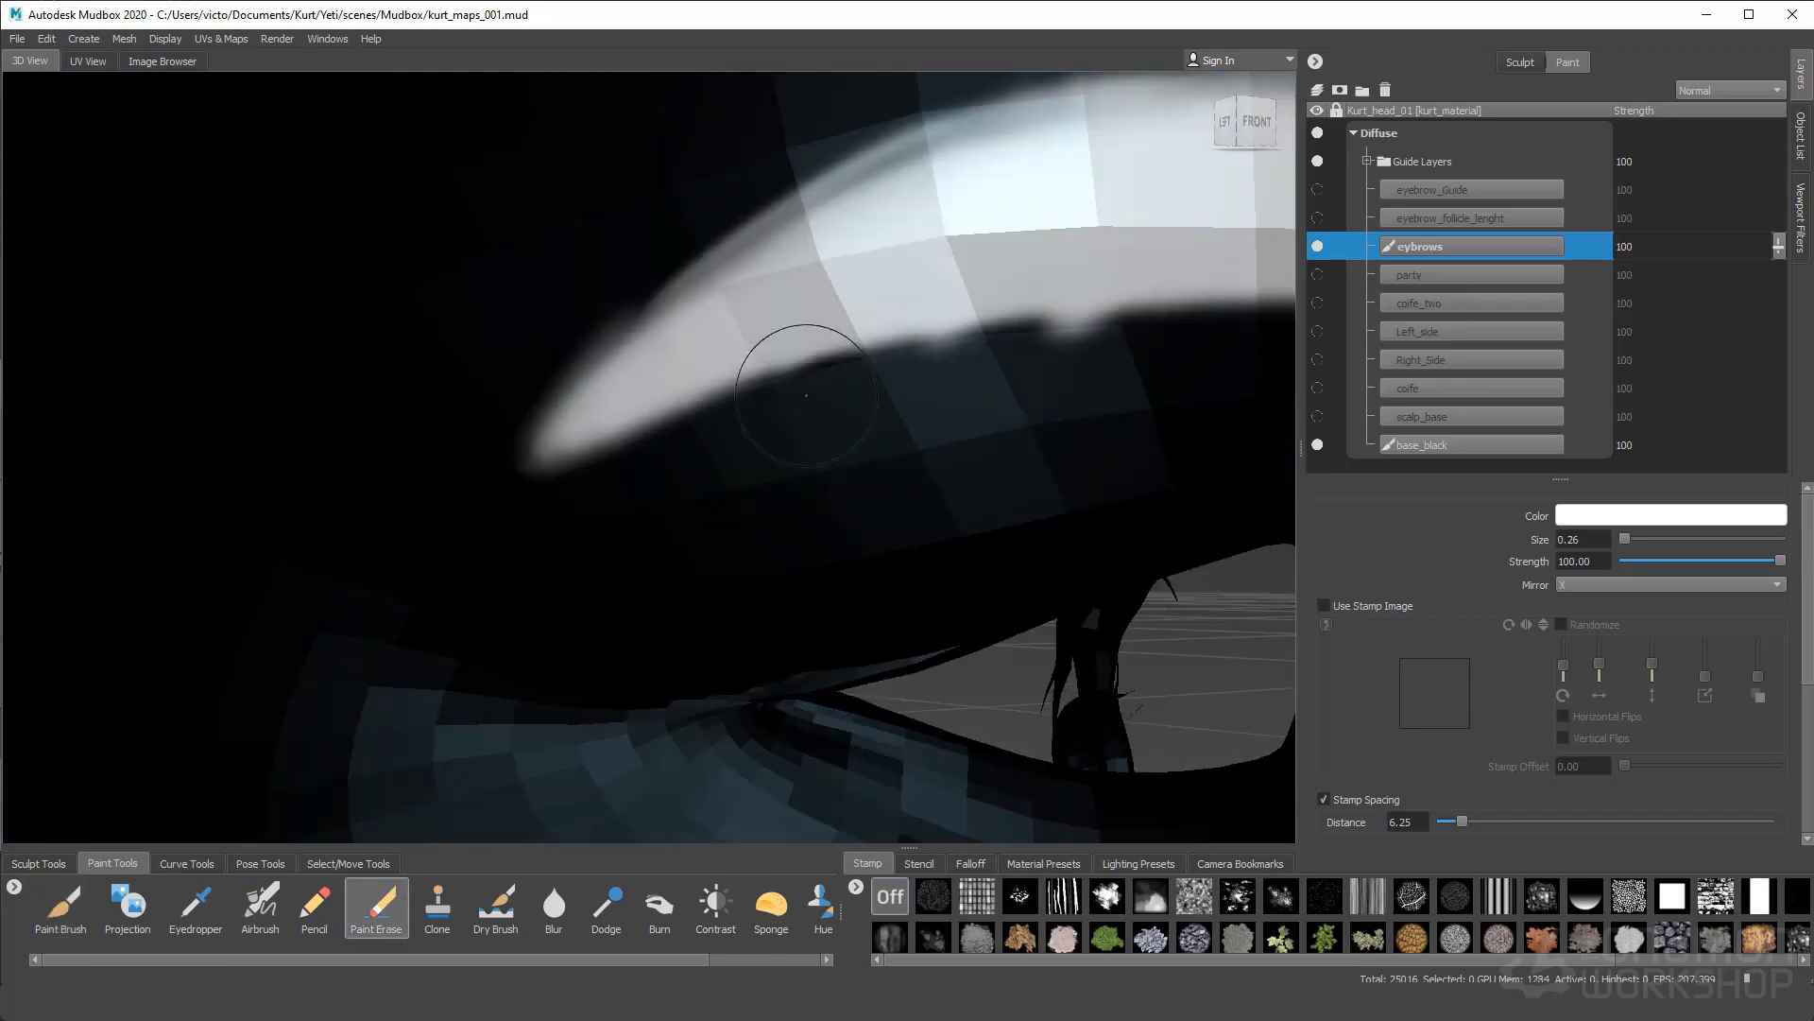
left_click_drag(794, 388, 1158, 331)
right_click_drag(804, 406, 661, 413, "alt")
middle_click_drag(660, 413, 945, 312, "alt")
left_click_drag(682, 283, 1044, 236)
Fill out the corners of the eyebrow's inner end with white using the Paint Brush
middle_click_drag(1040, 284, 170, 242, "alt")
right_click_drag(529, 378, 628, 373, "alt")
left_click(61, 908)
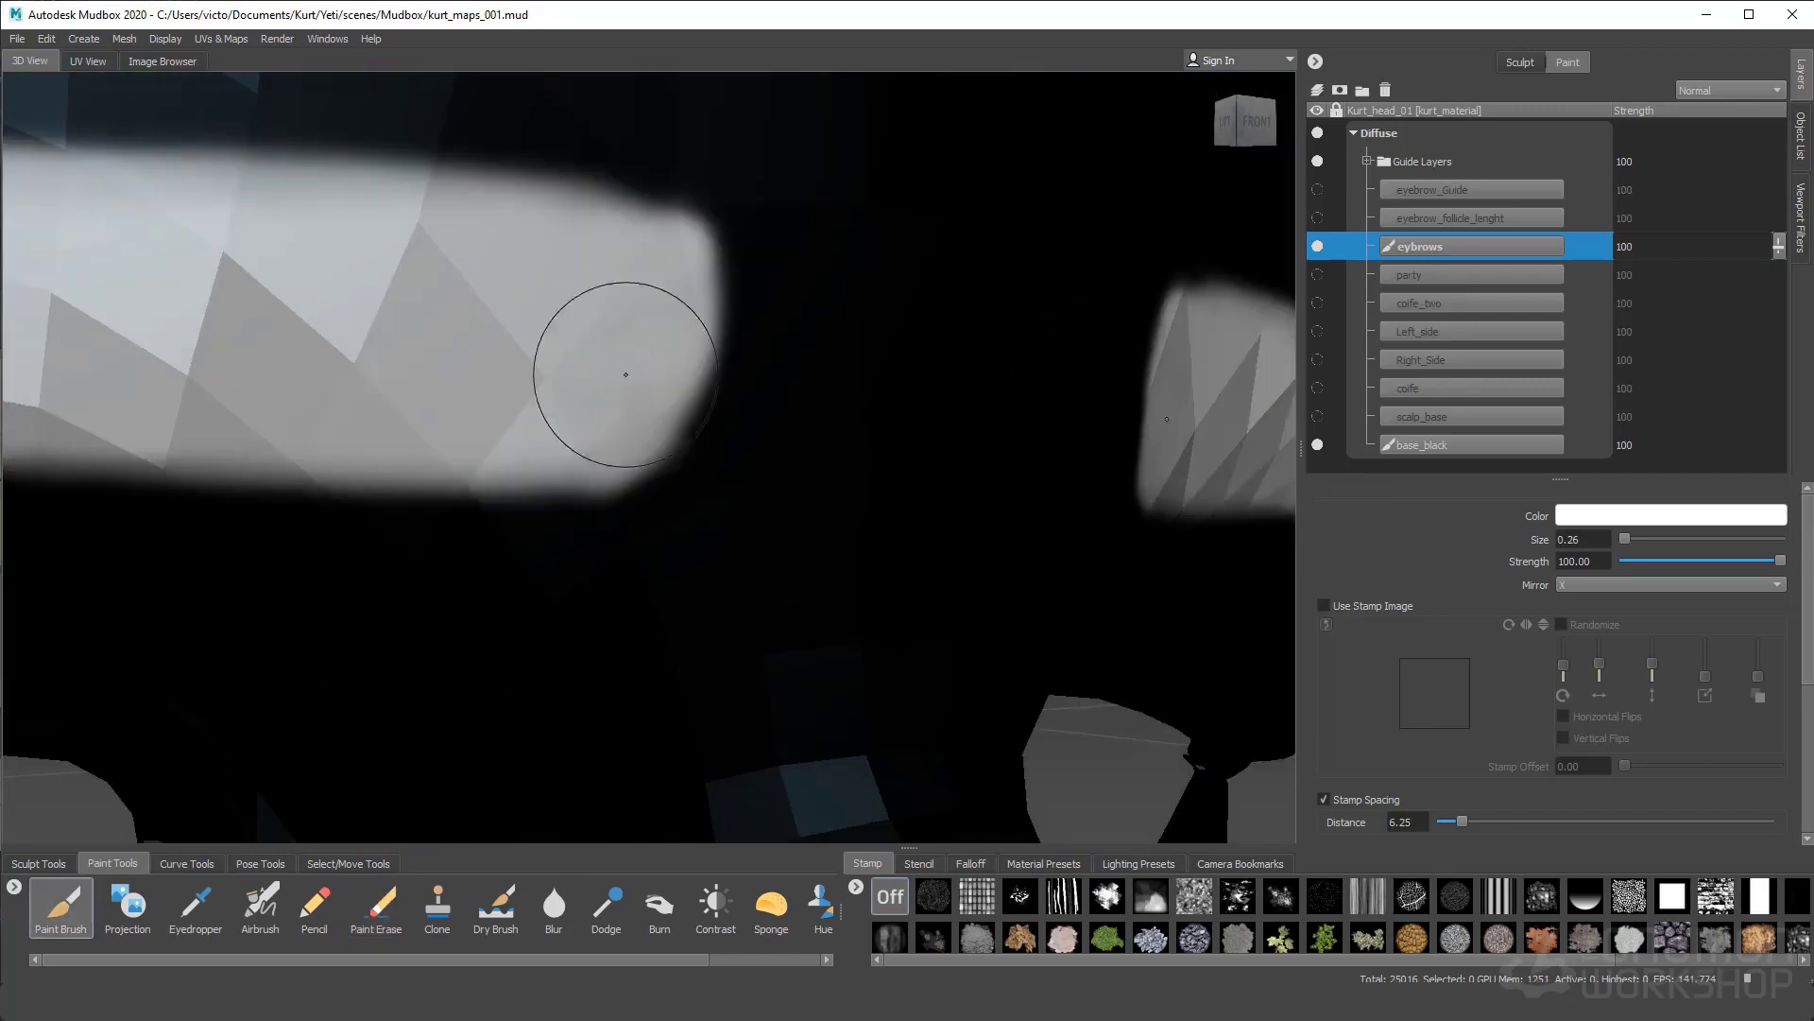
left_click_drag(628, 373, 599, 407)
left_click_drag(599, 243, 623, 247)
Show the eyebrow_Guide layer again and extend the white paint along the eyebrow's upper edge with the Paint Brush
middle_click_drag(170, 198, 757, 205, "alt")
scroll(757, 205, "down", 5)
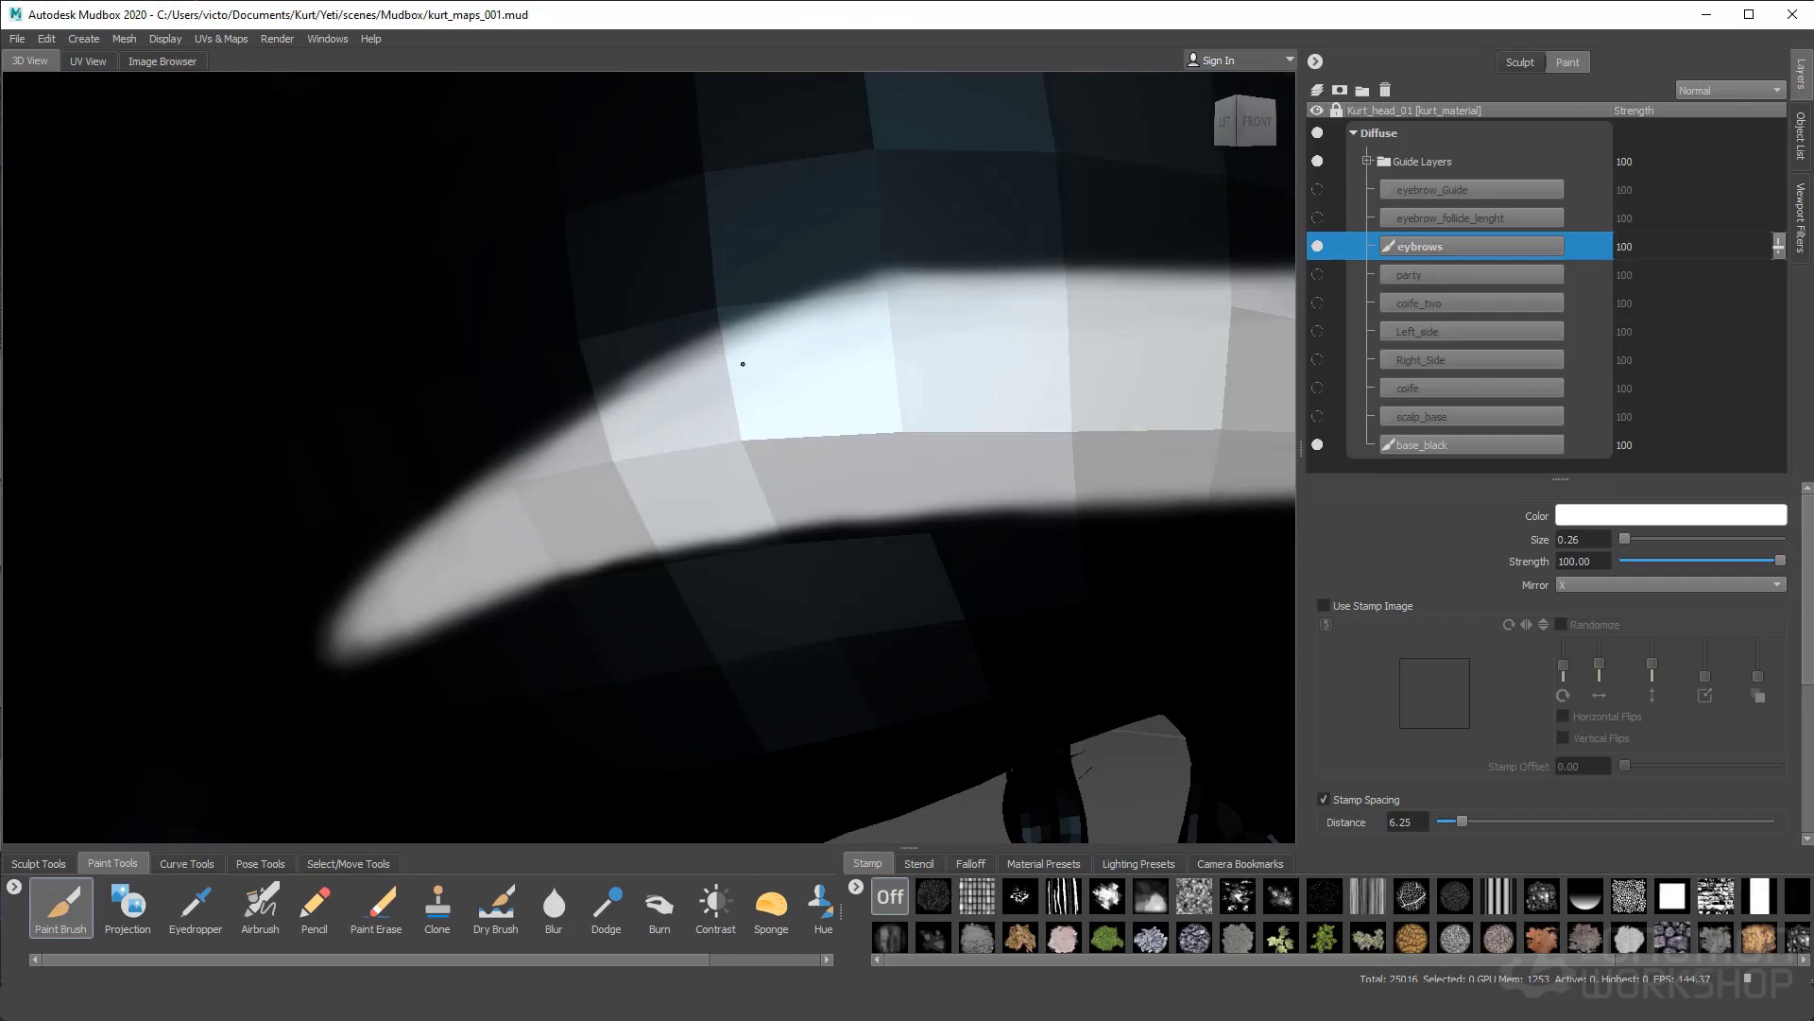
key("e")
scroll(539, 493, "down", 5)
right_click_drag(540, 494, 662, 494, "alt")
middle_click_drag(567, 472, 879, 378, "alt")
left_click(1317, 190)
left_click(60, 907)
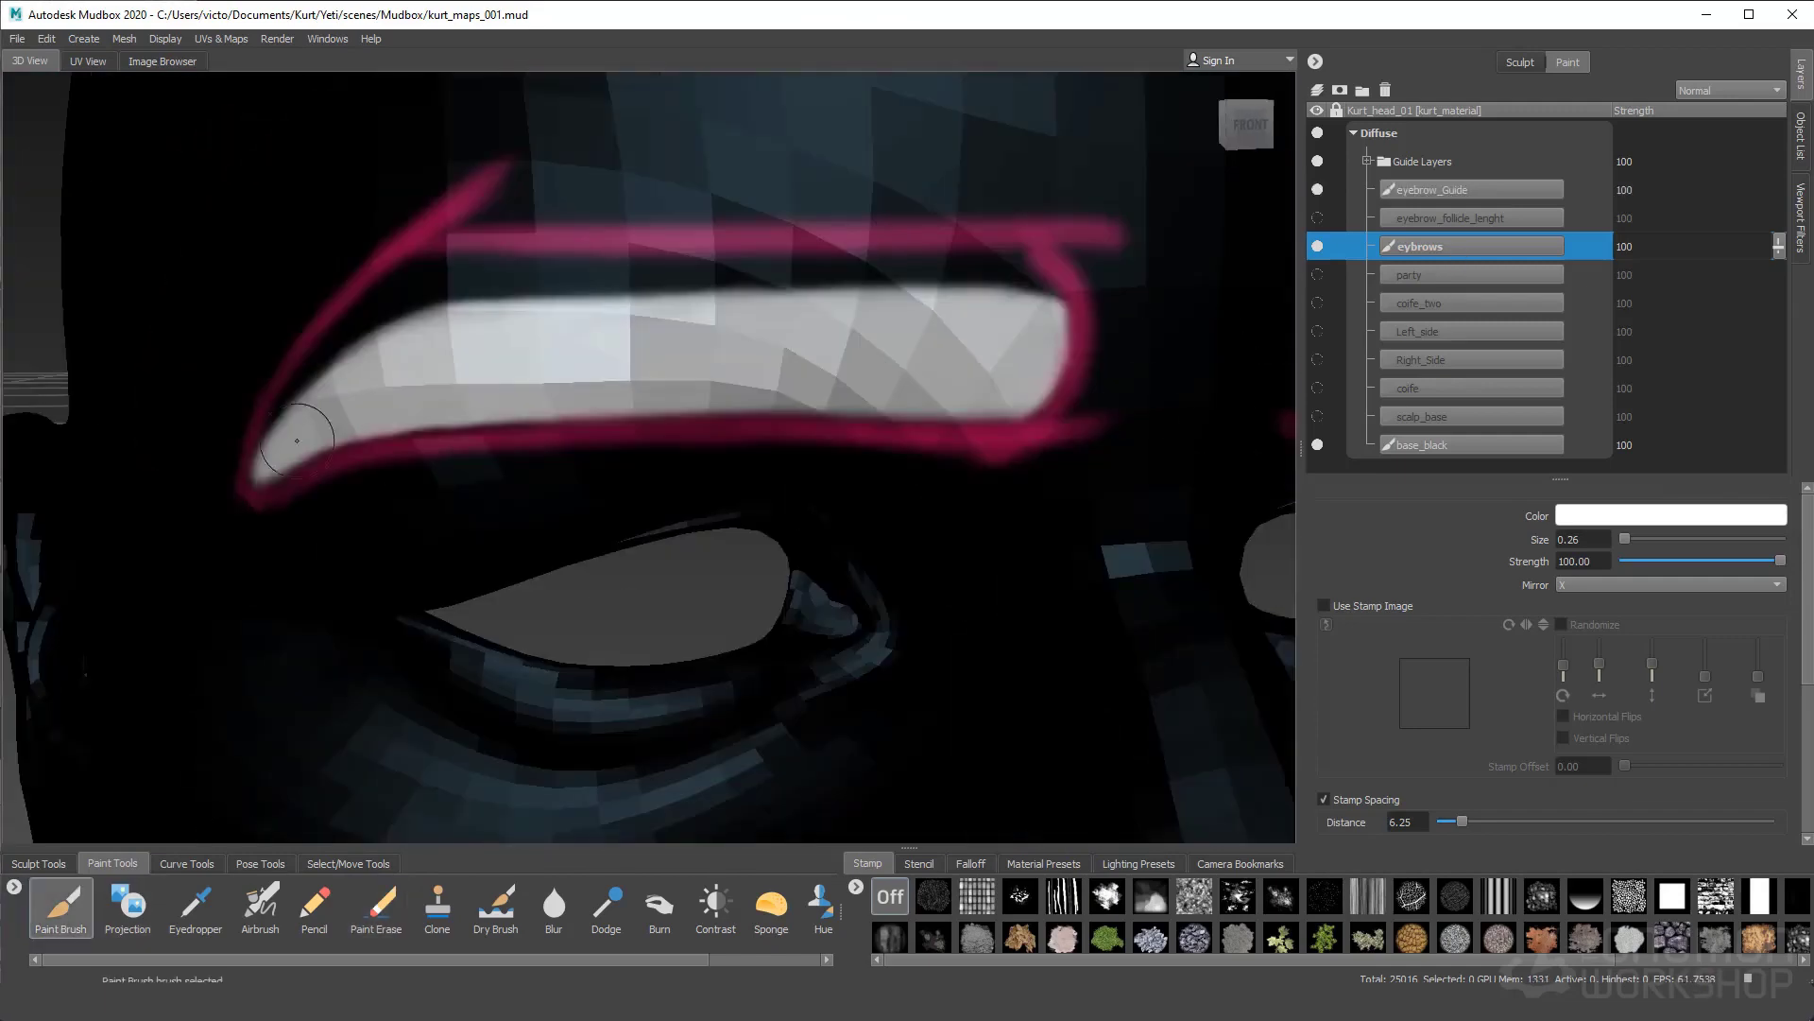
mouse_move(378, 331)
left_mouse_down()
mouse_move(572, 291)
mouse_move(1049, 288)
left_mouse_up()
left_click_drag(425, 313, 574, 305)
Trim the mirrored inner ends of the white eyebrows with Paint Erase, undoing and redoing strokes as needed
scroll(677, 333, "down", 5)
key("e")
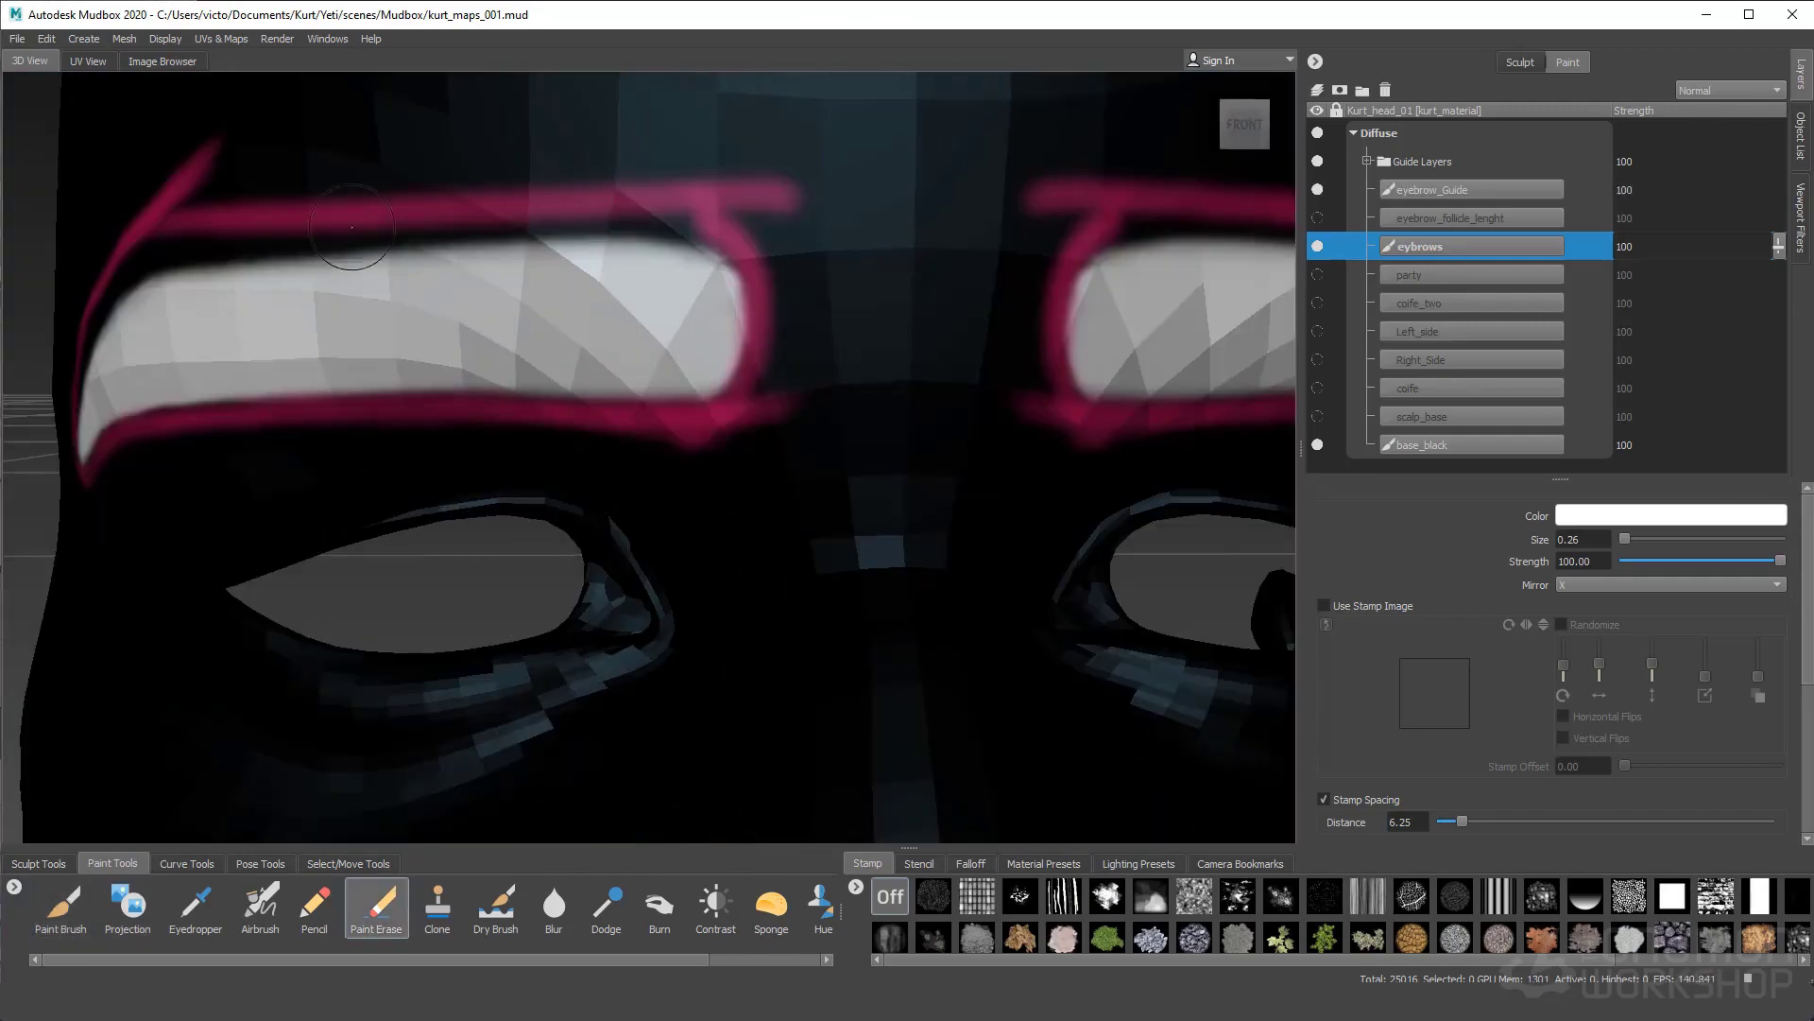
scroll(581, 260, "up", 3)
left_click_drag(567, 232, 578, 286)
key("ctrl+z")
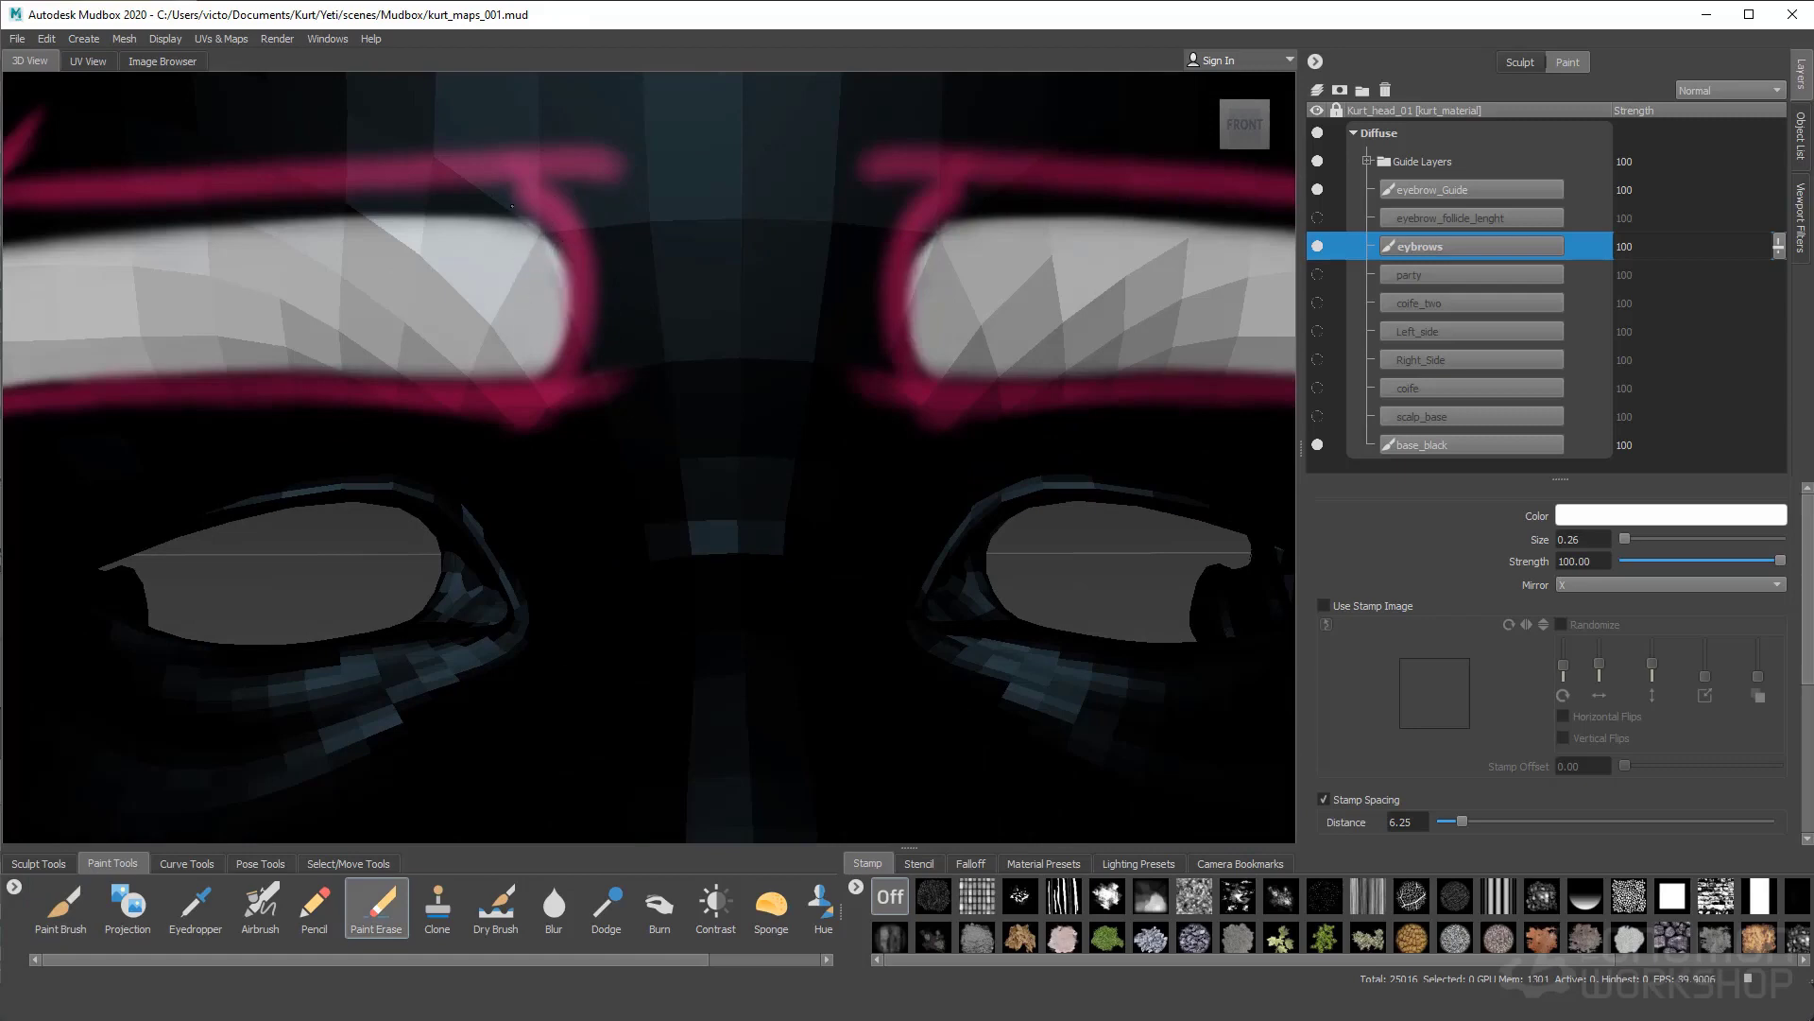
mouse_move(555, 219)
left_mouse_down()
mouse_move(576, 294)
mouse_move(556, 376)
left_mouse_up()
key("ctrl+z")
key("ctrl+z")
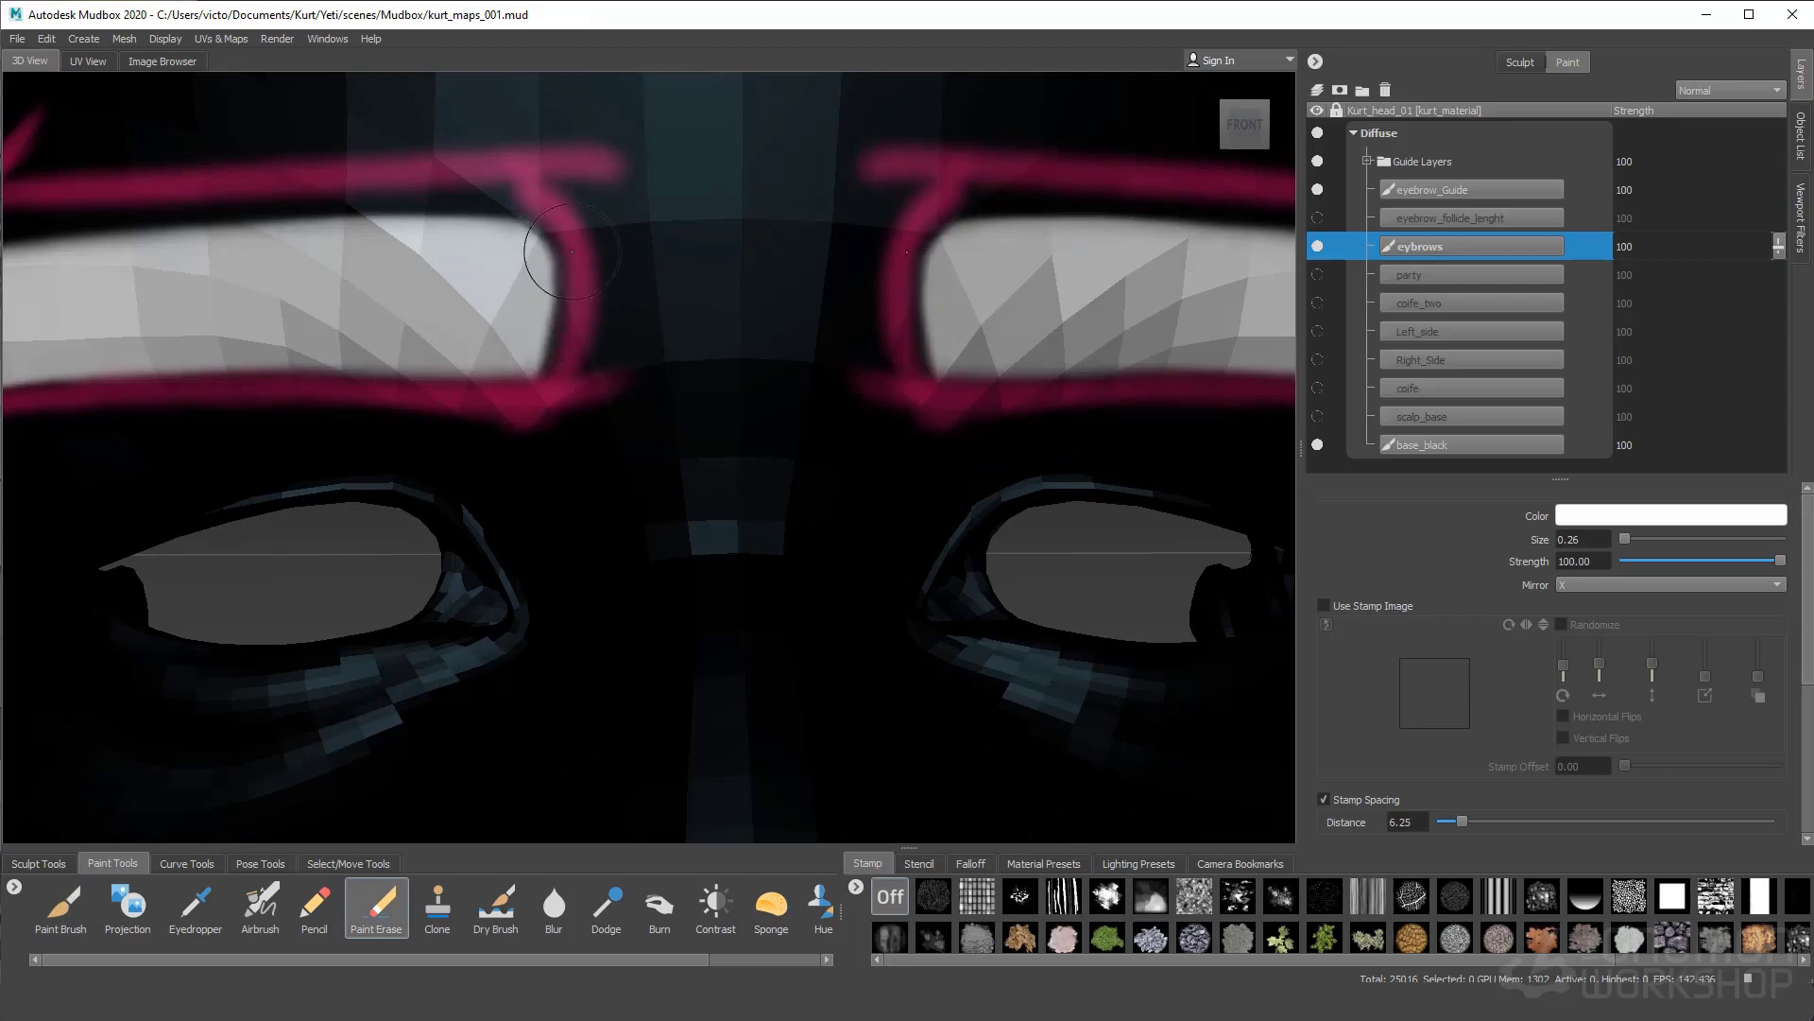
left_click_drag(556, 210, 587, 256)
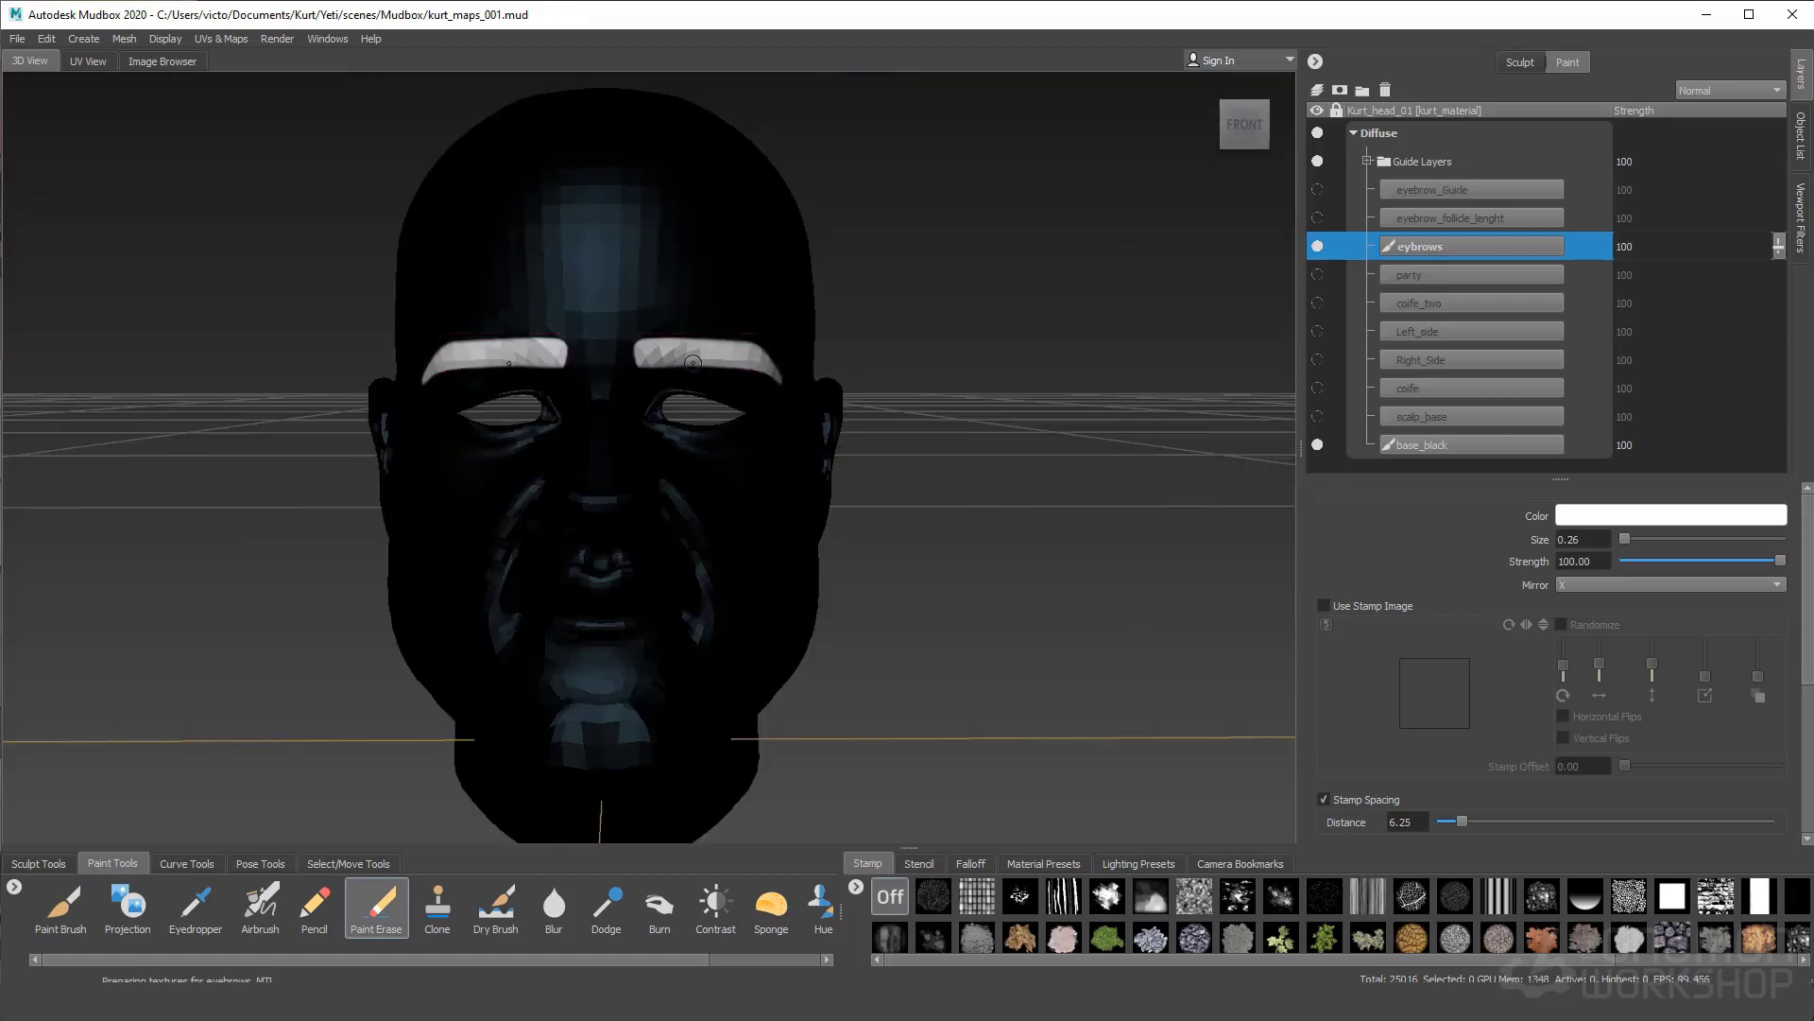
Export the visible paint layers as a merged diffuse channel named eyebrows_density to the Hair/Density folder
left_click_drag(284, 283, 77, 78, "alt")
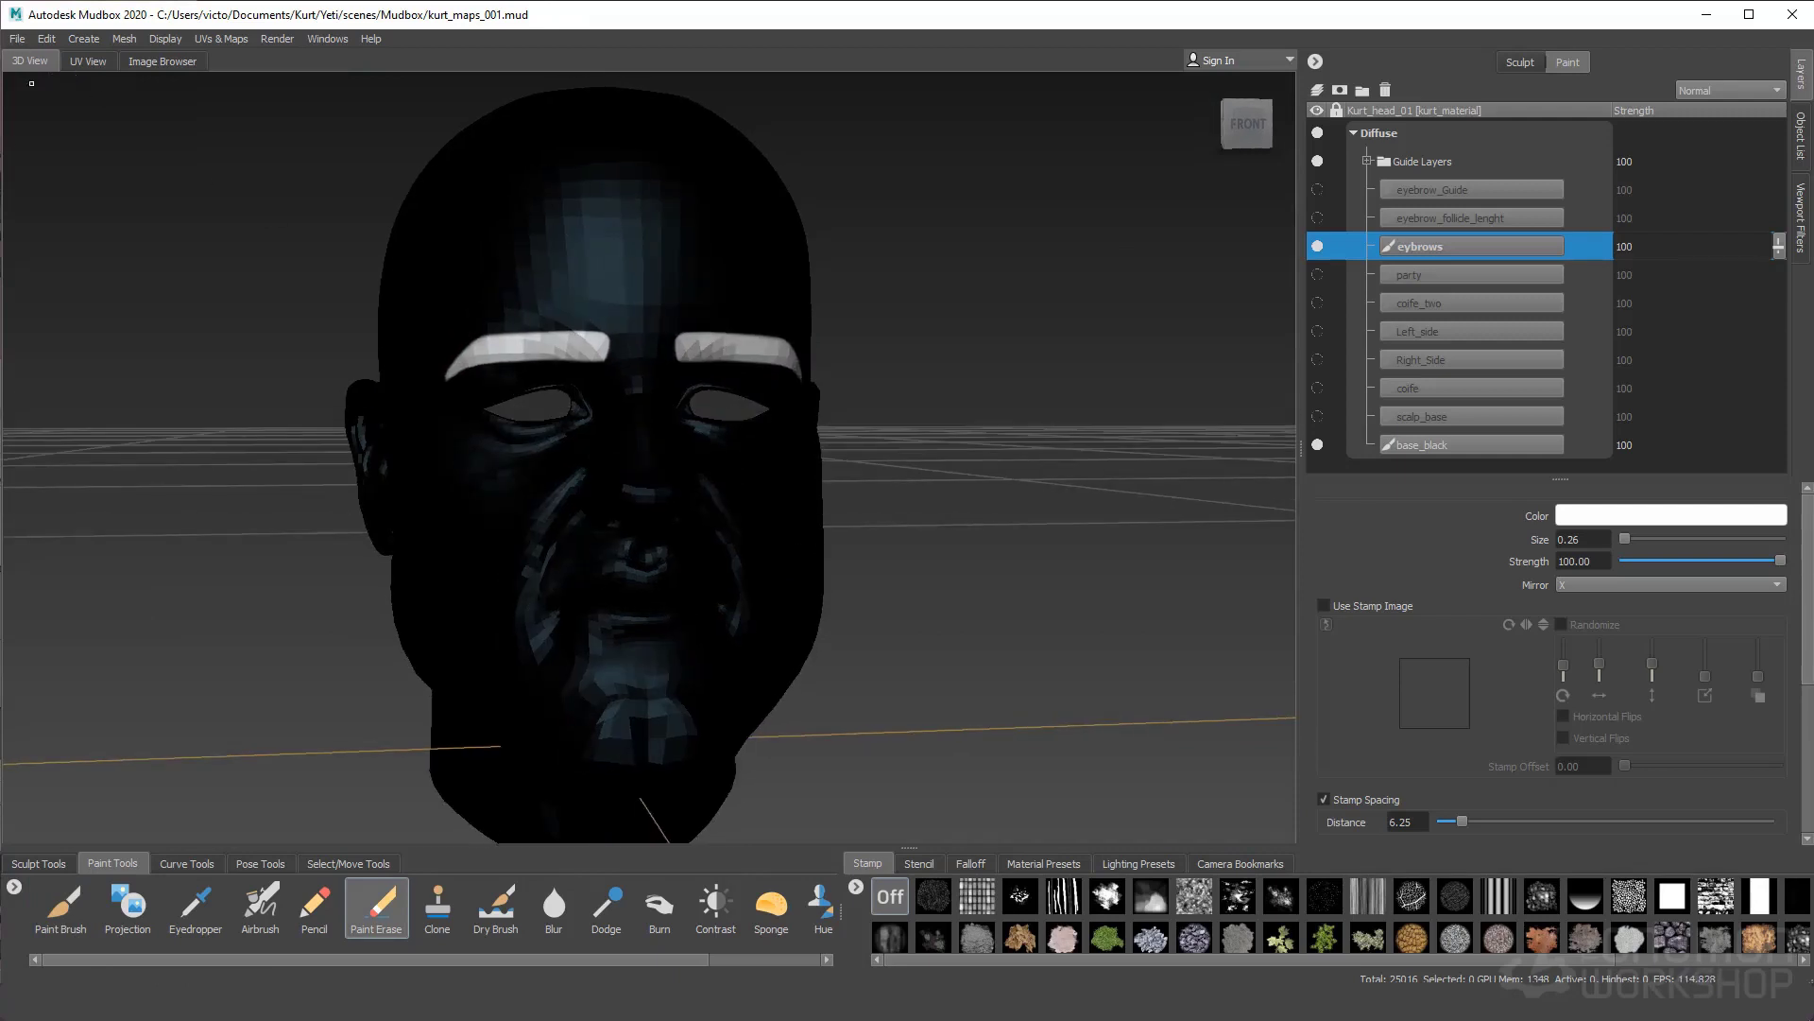
left_click(23, 40)
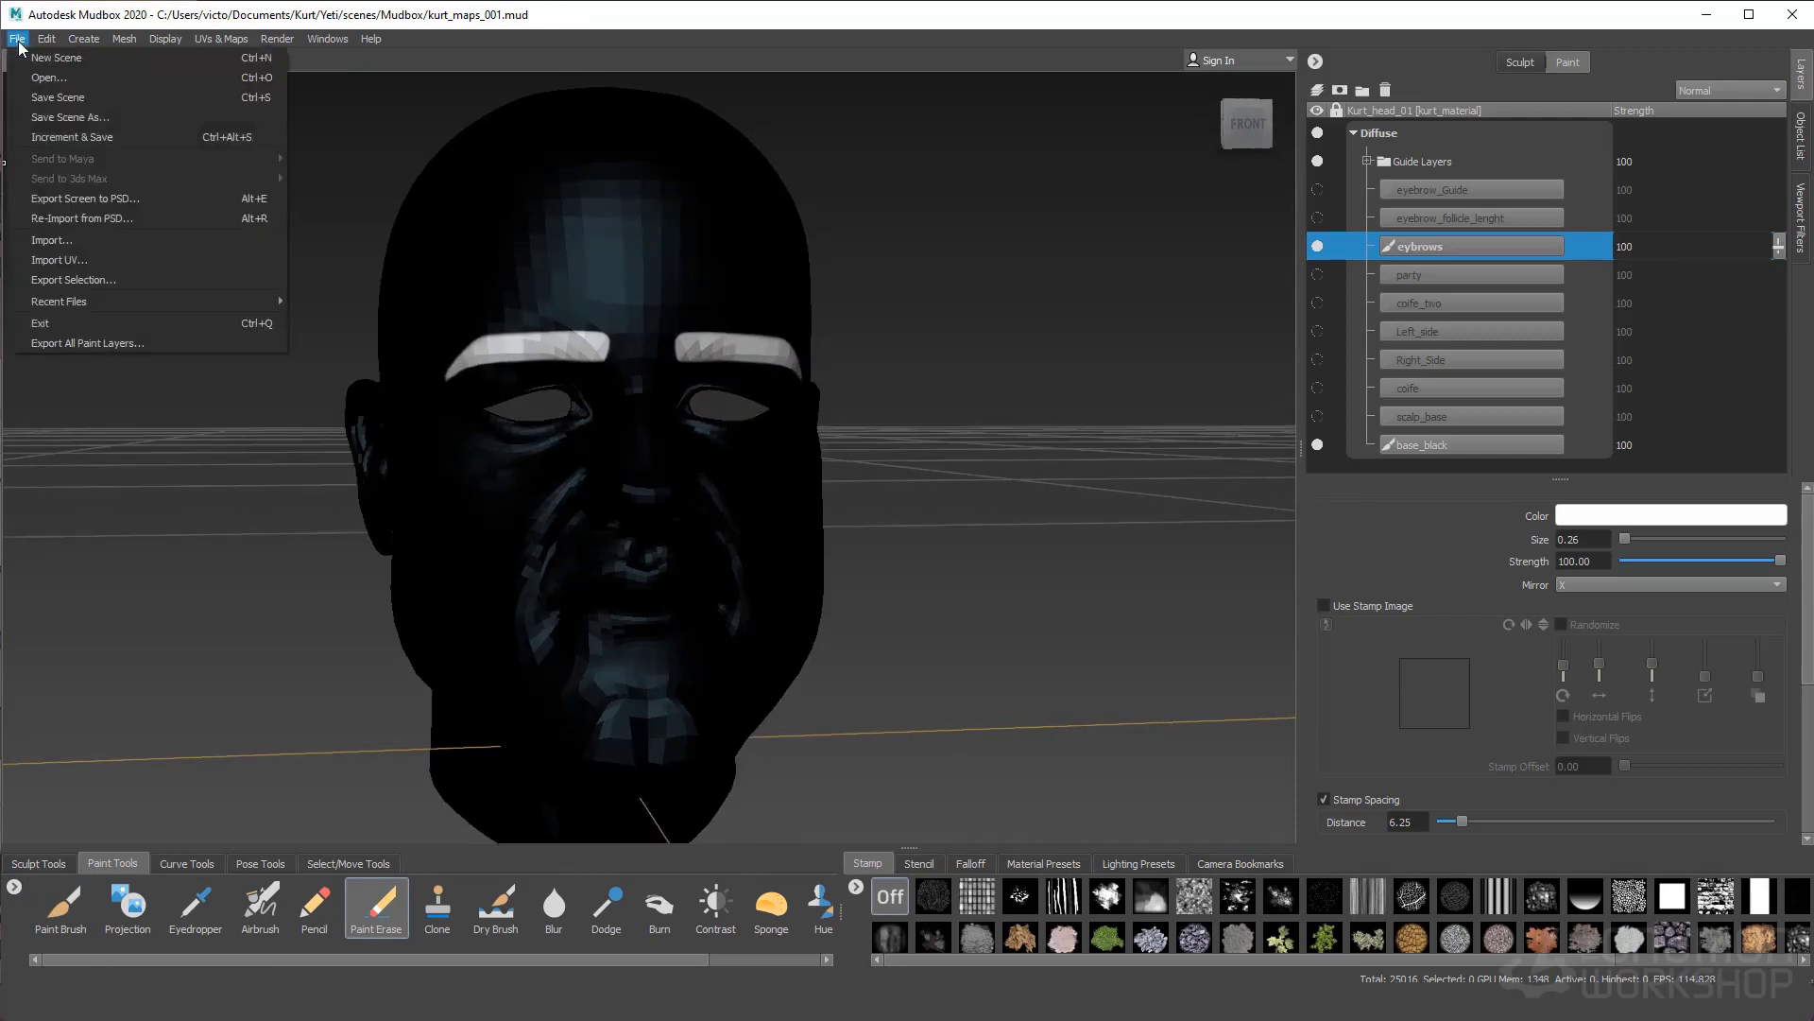
left_click(57, 342)
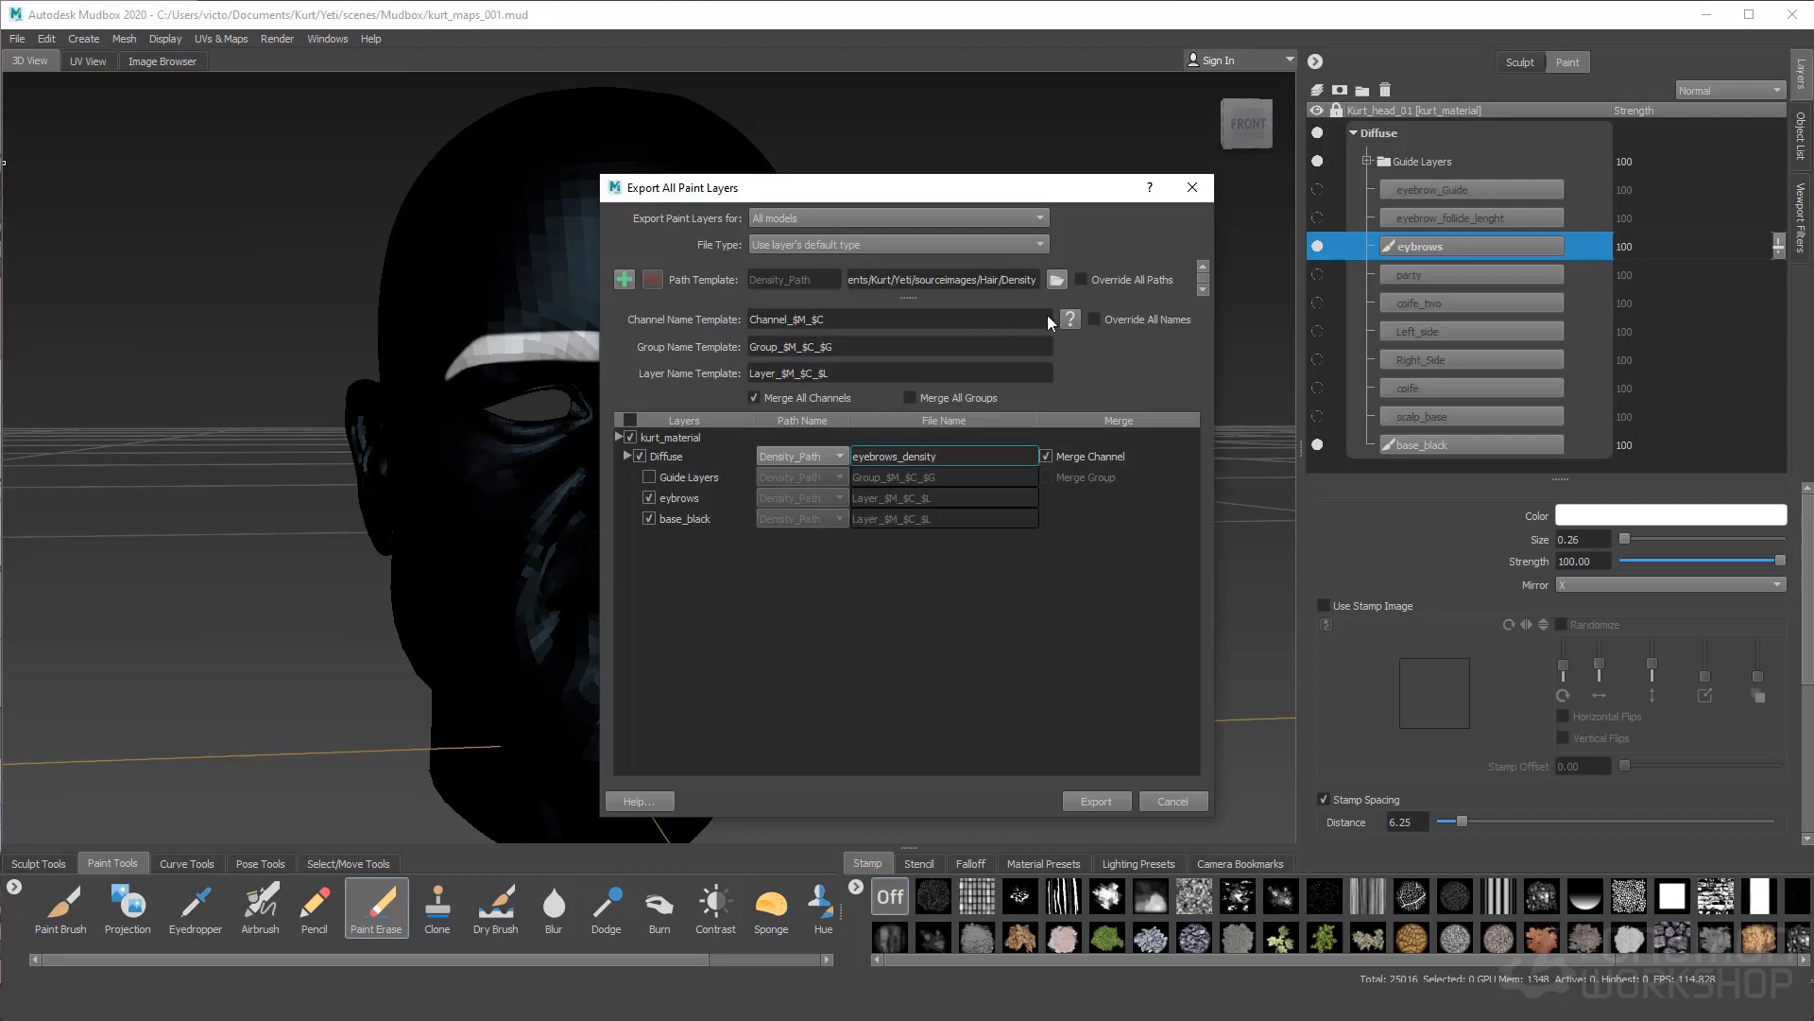
left_click(1096, 801)
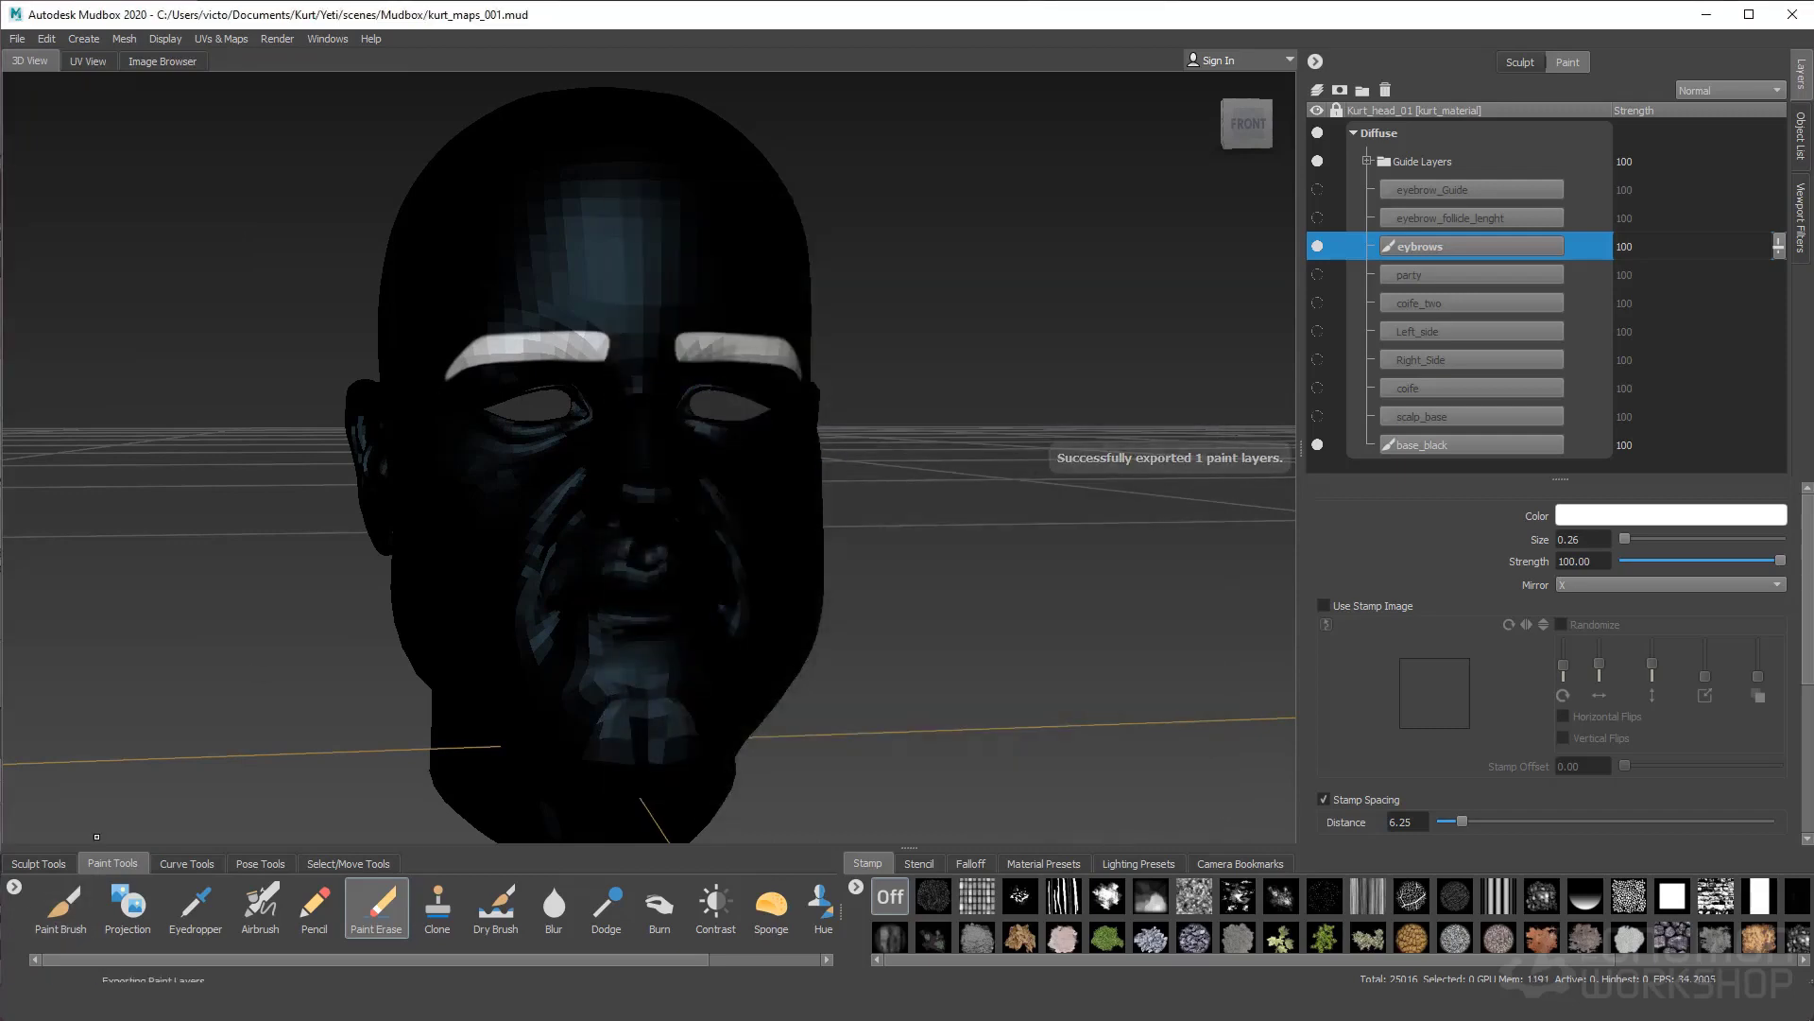
Switch to File Explorer and select the four exported eyebrows_density TIF files in the Density folder
key("alt+Tab")
left_click(639, 320)
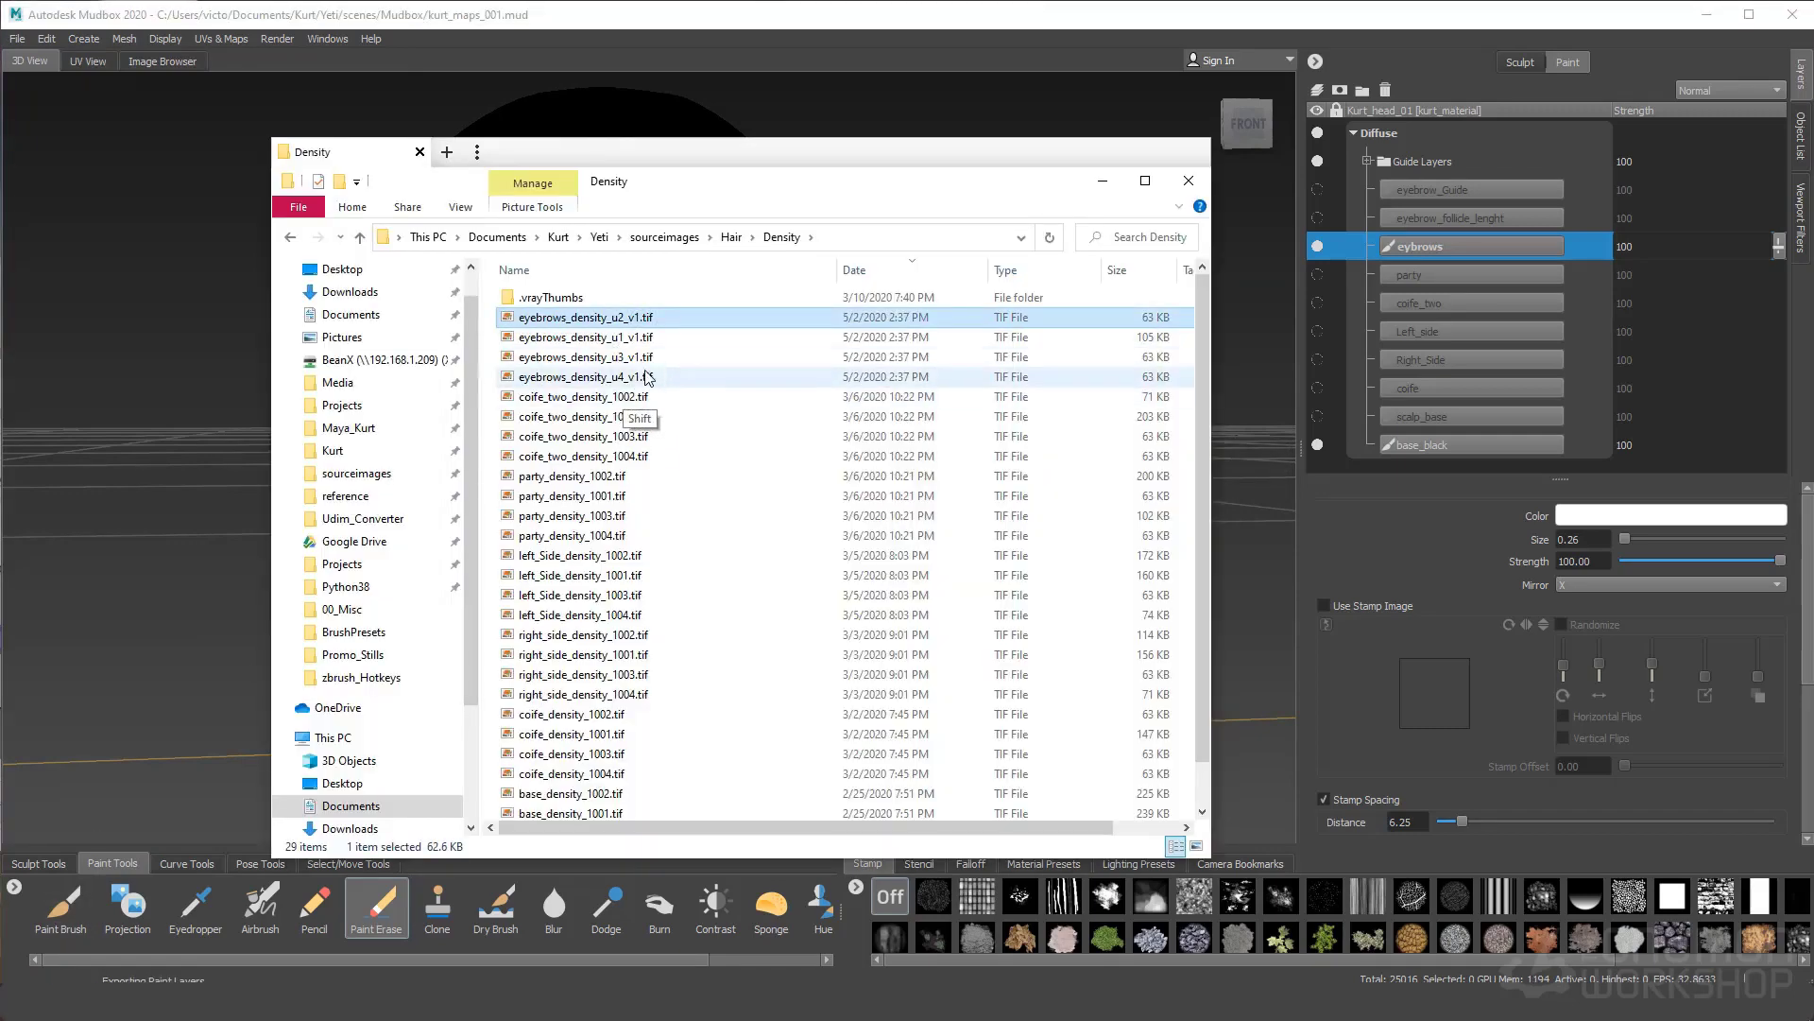
left_click(639, 376, "shift")
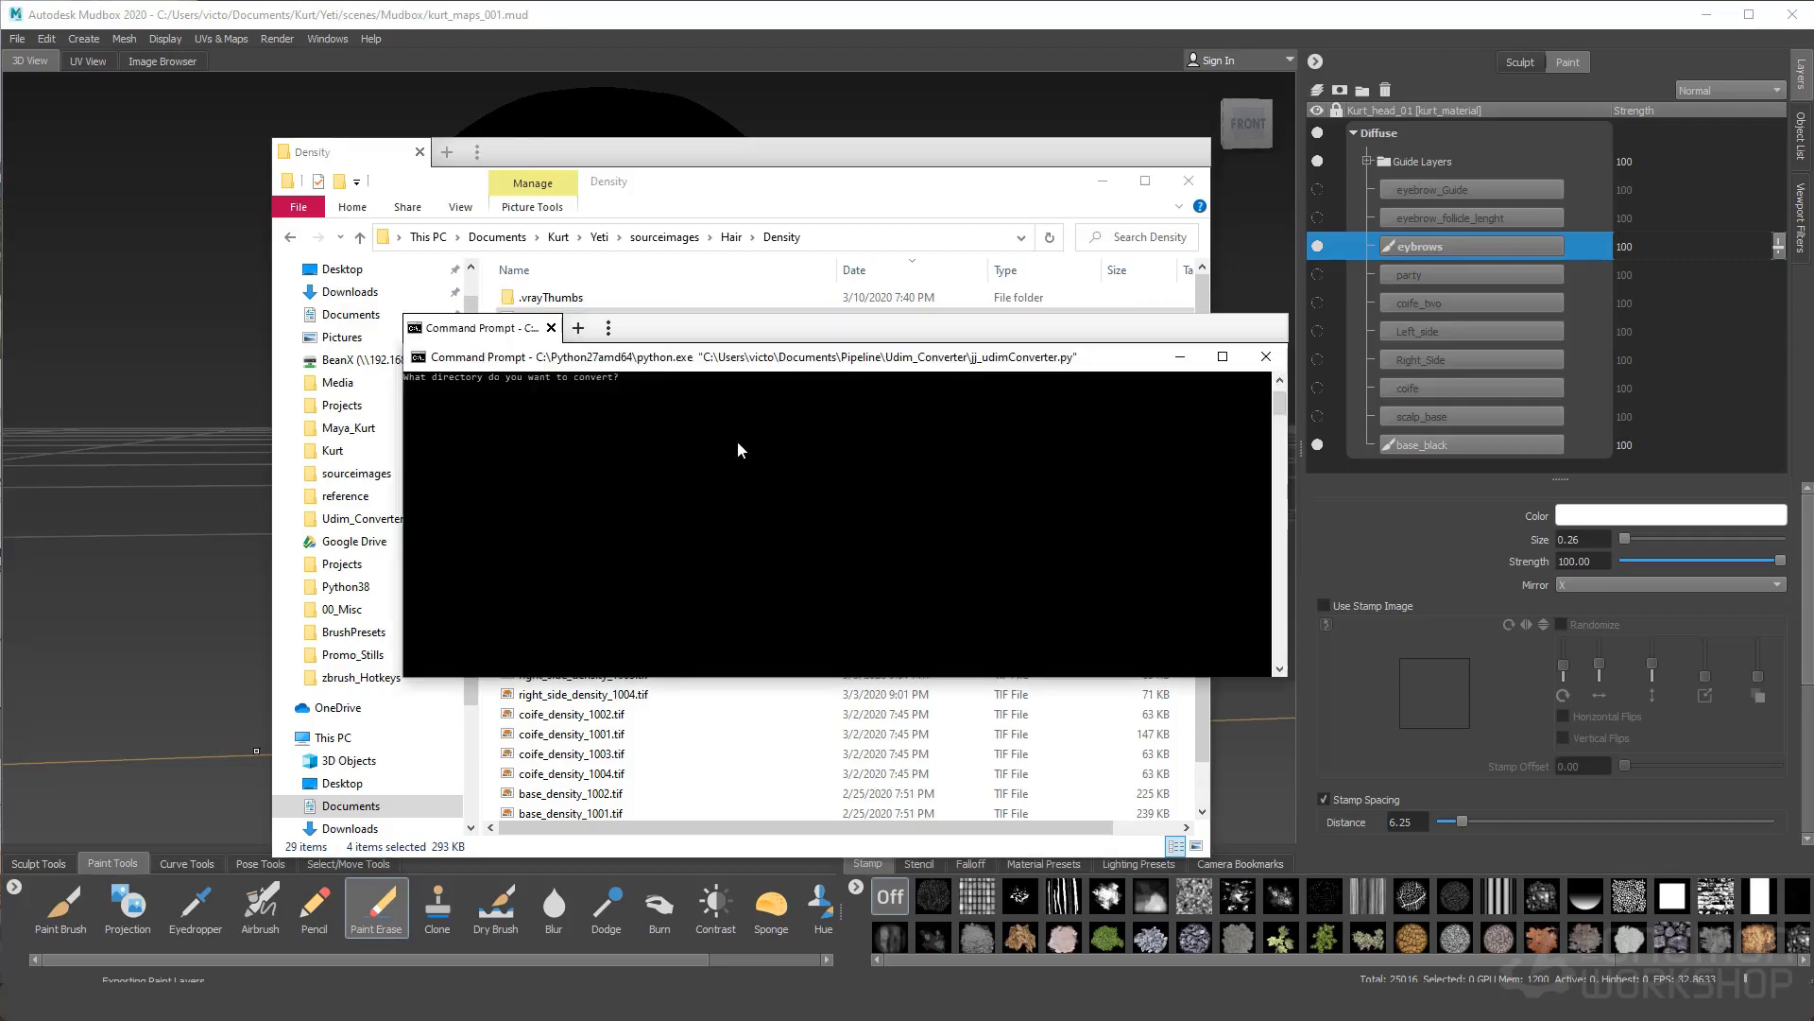
Run the UDIM converter script on the sourceimages\Hair\Density directory, then close the Command Prompt
type("C:\\Users\\victo\\Documents\\Kurt\\Yeti\\sourceimages\\Hair\\Density")
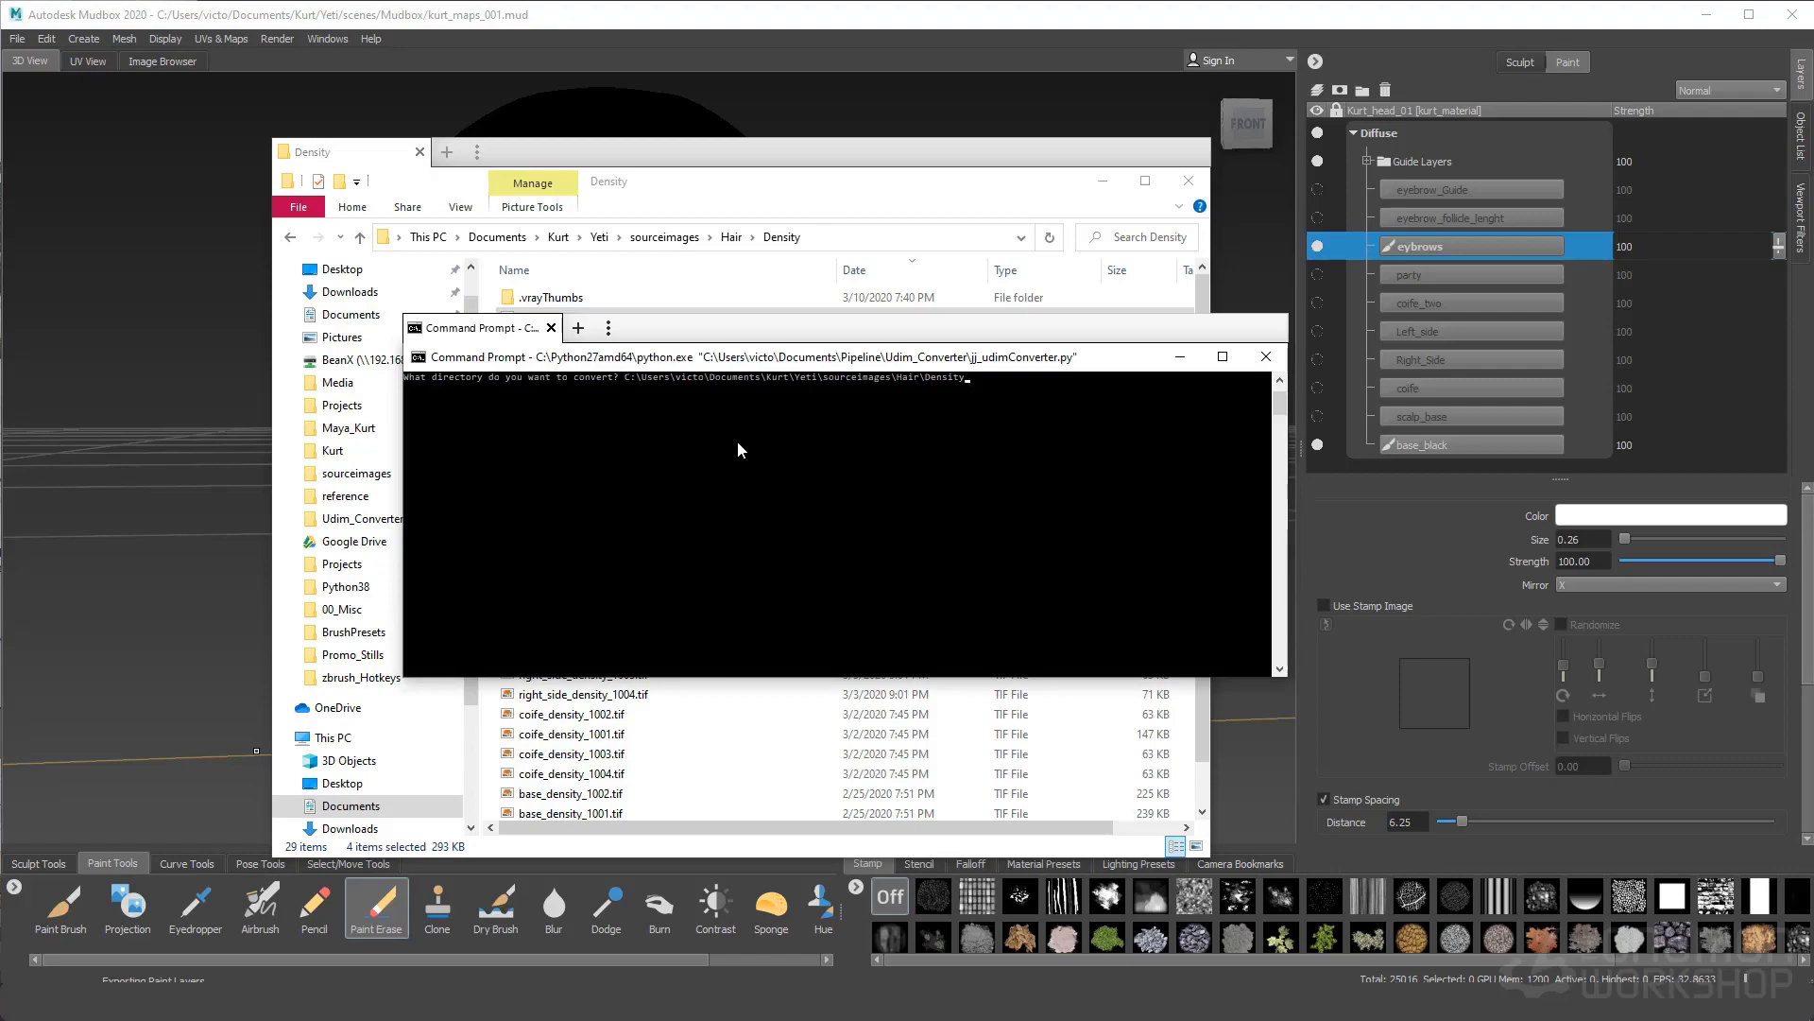
key("Return")
left_click_drag(756, 356, 754, 514)
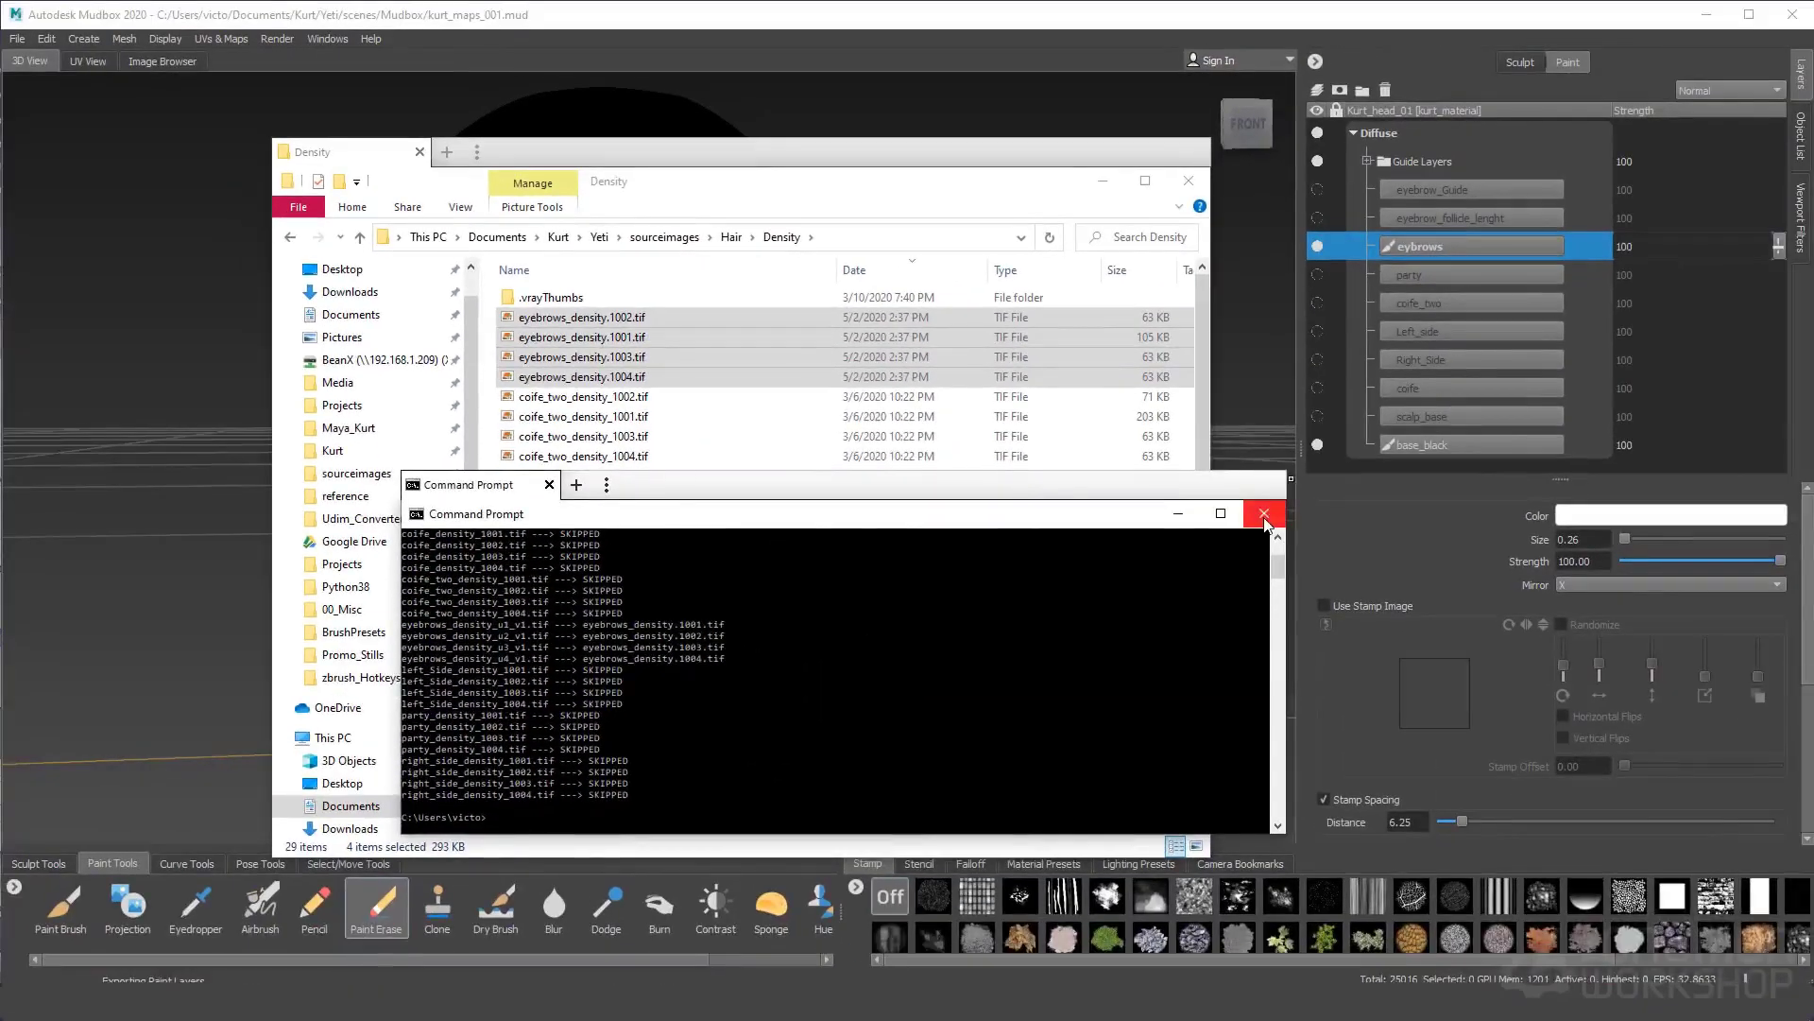
left_click(1265, 516)
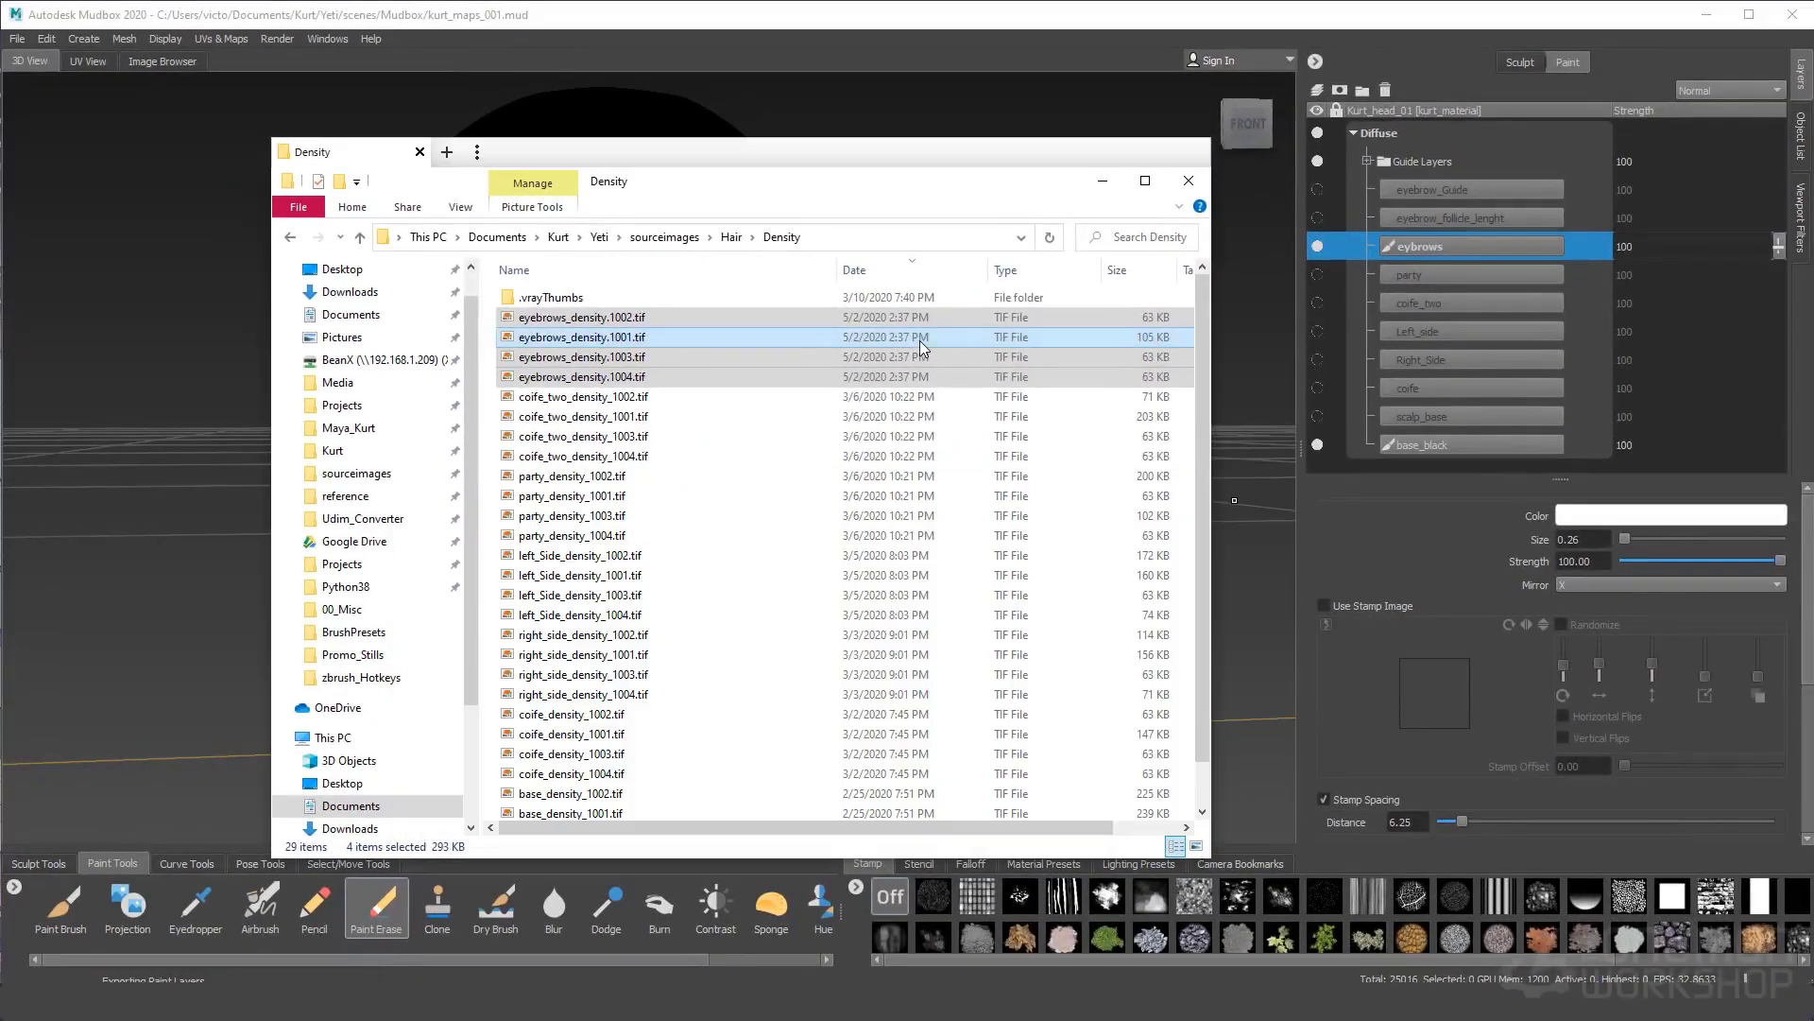
Switch to Maya, create a Yeti node on head_geo and rename it Kurt_Eyebrows
left_click(1104, 182)
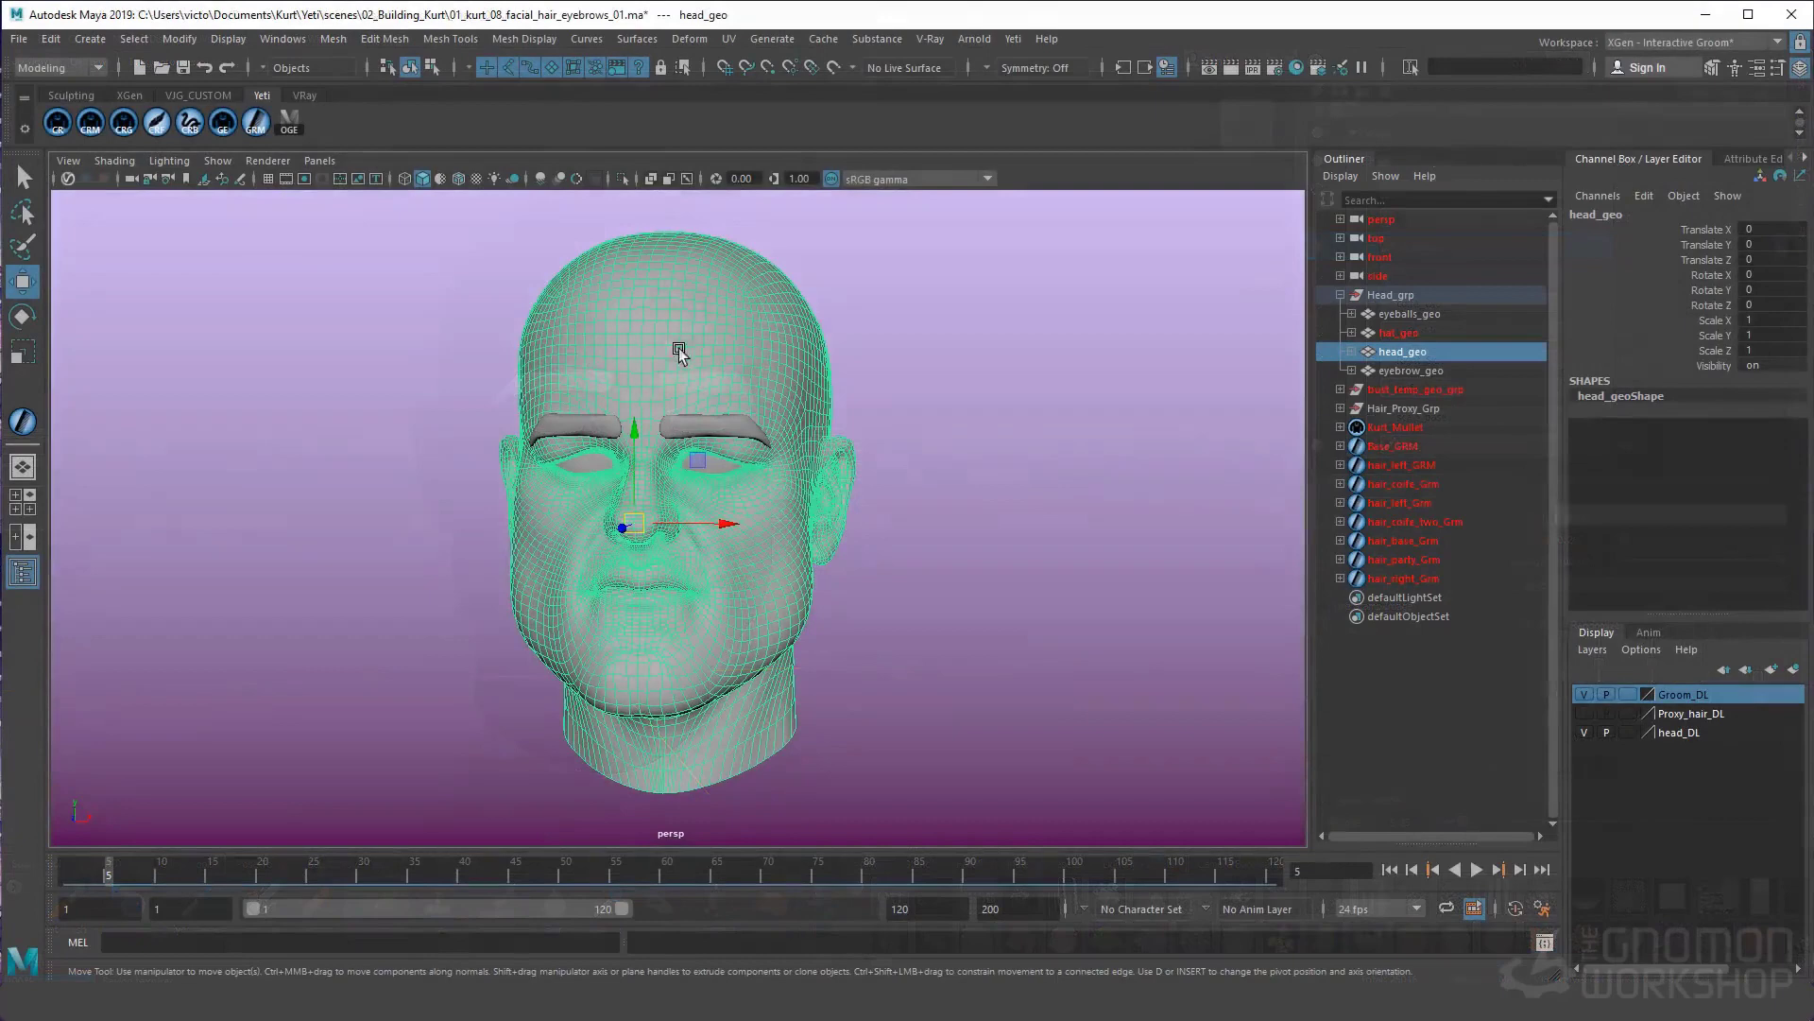
left_click(91, 121)
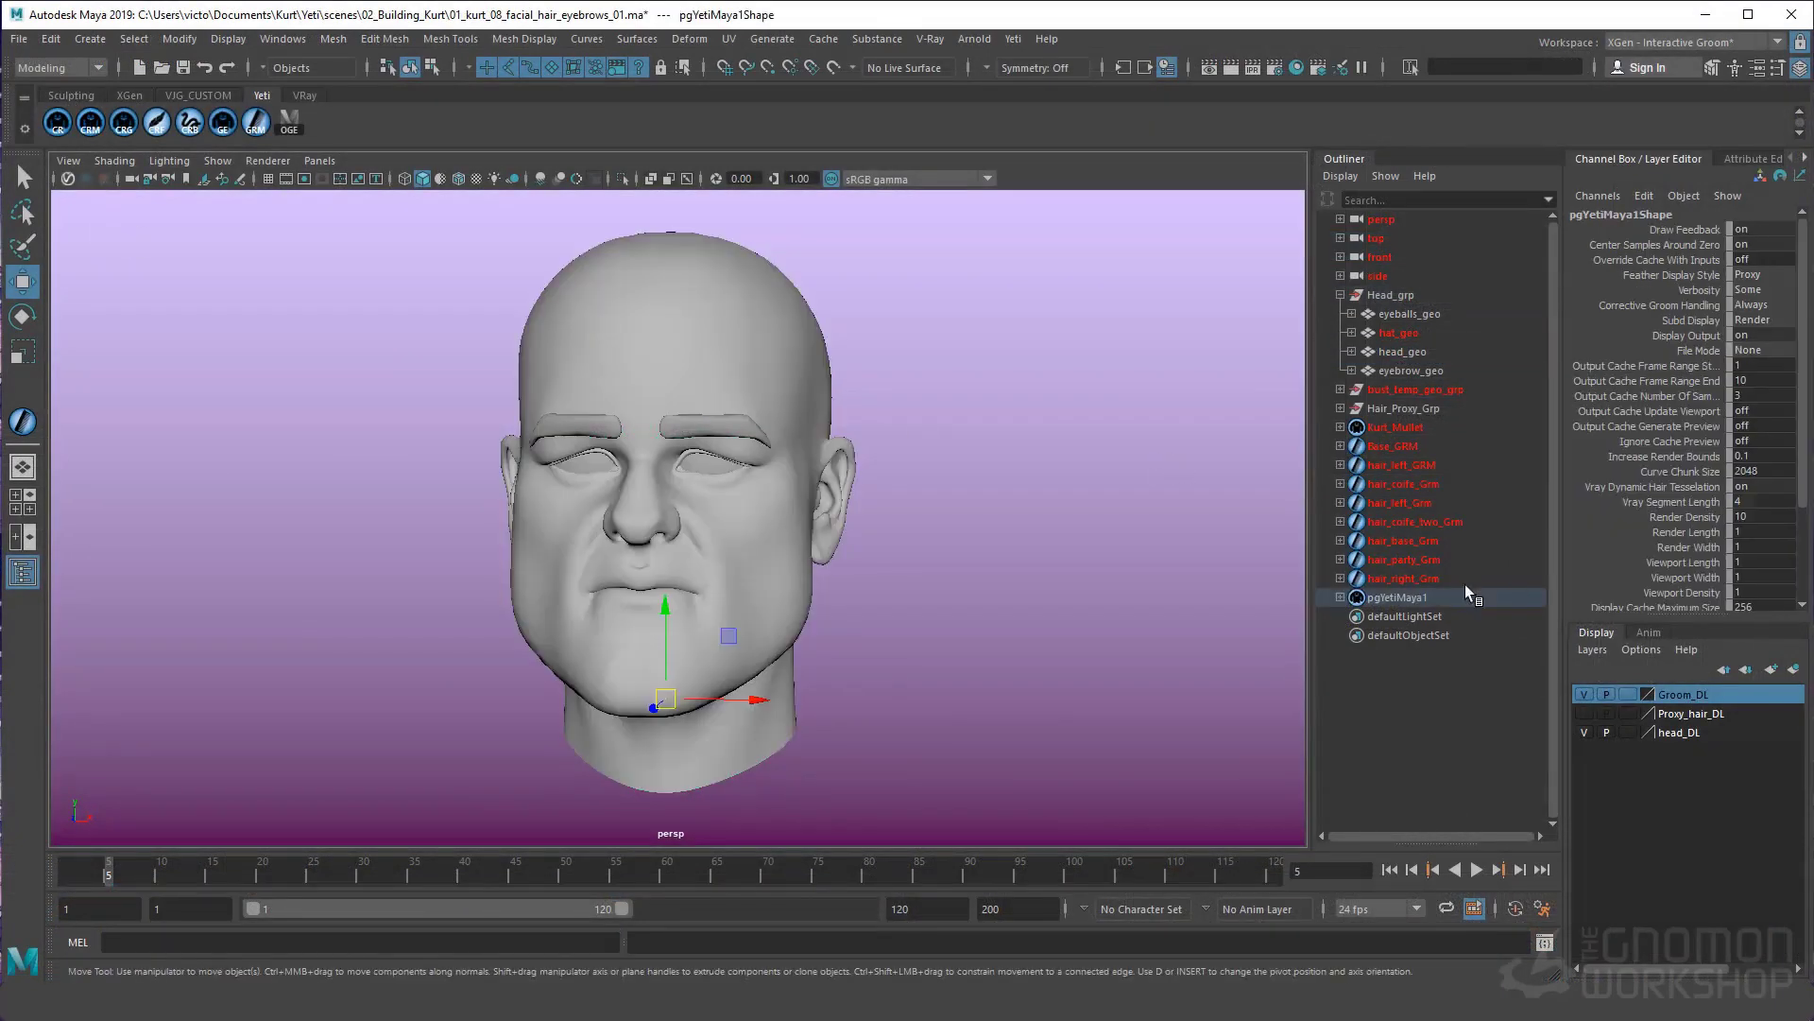
left_click(1425, 597)
double_click(1425, 597)
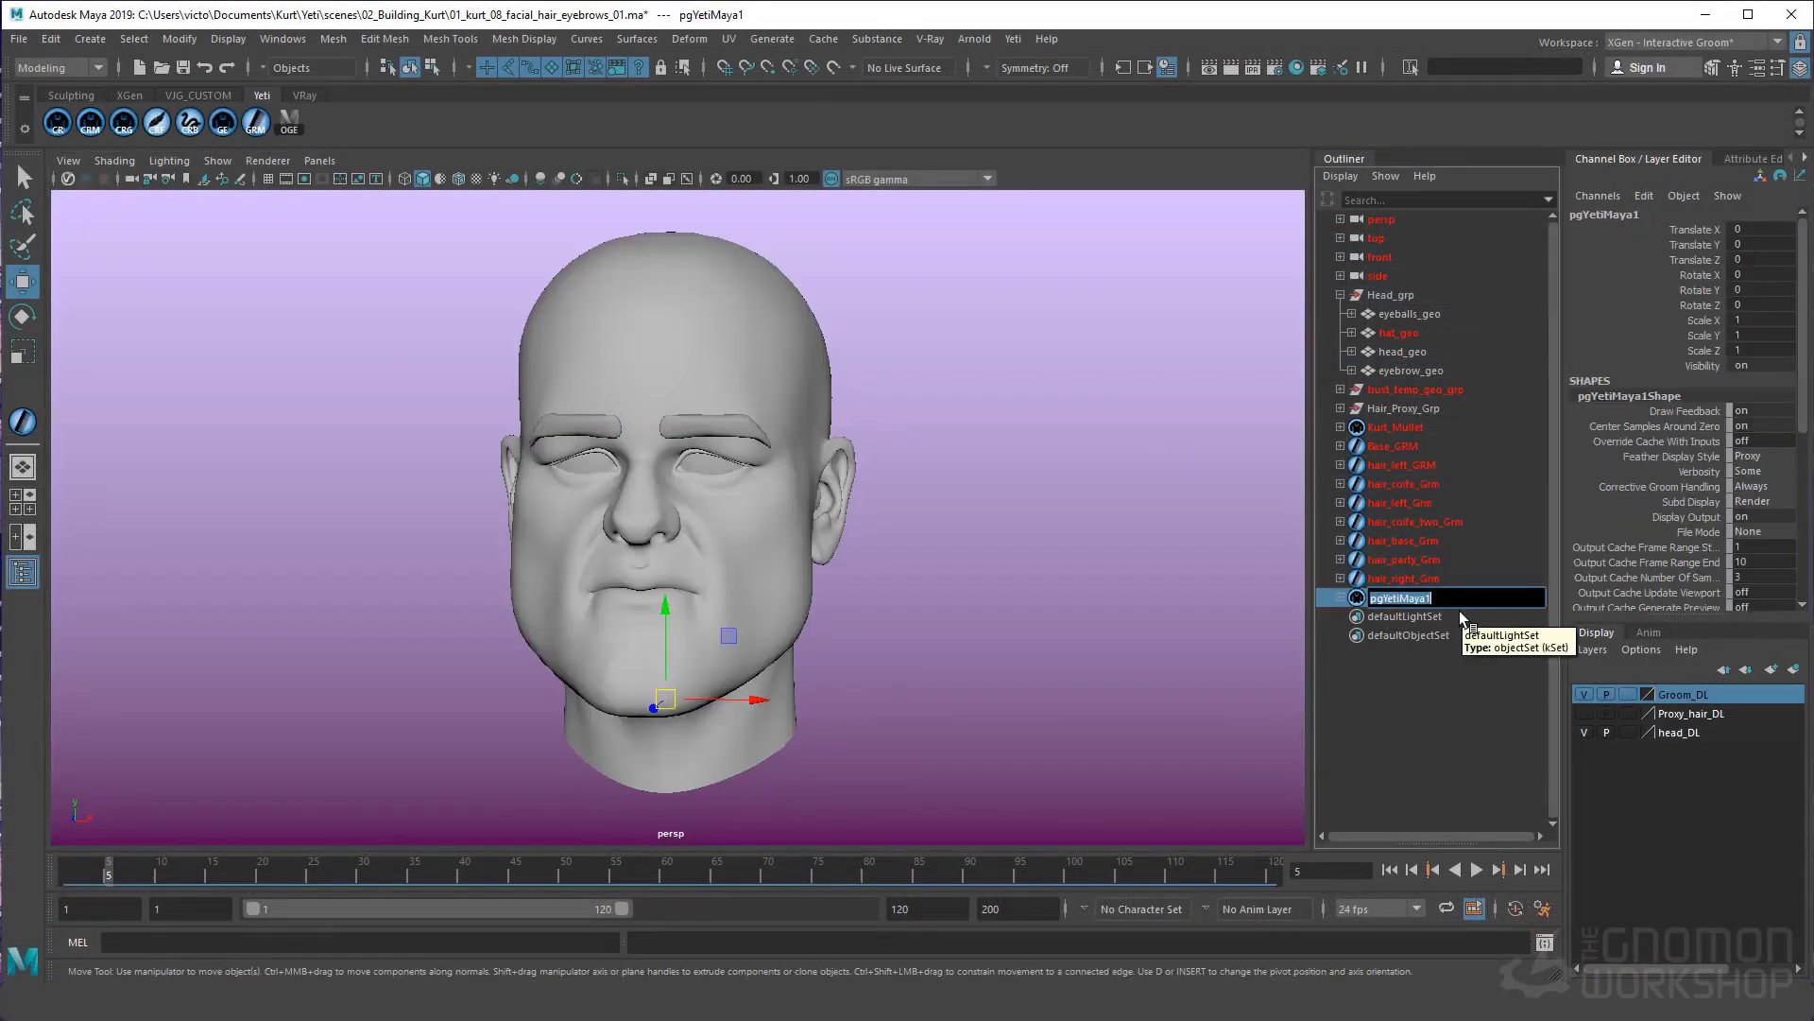
type("Kurt_Eyebrows")
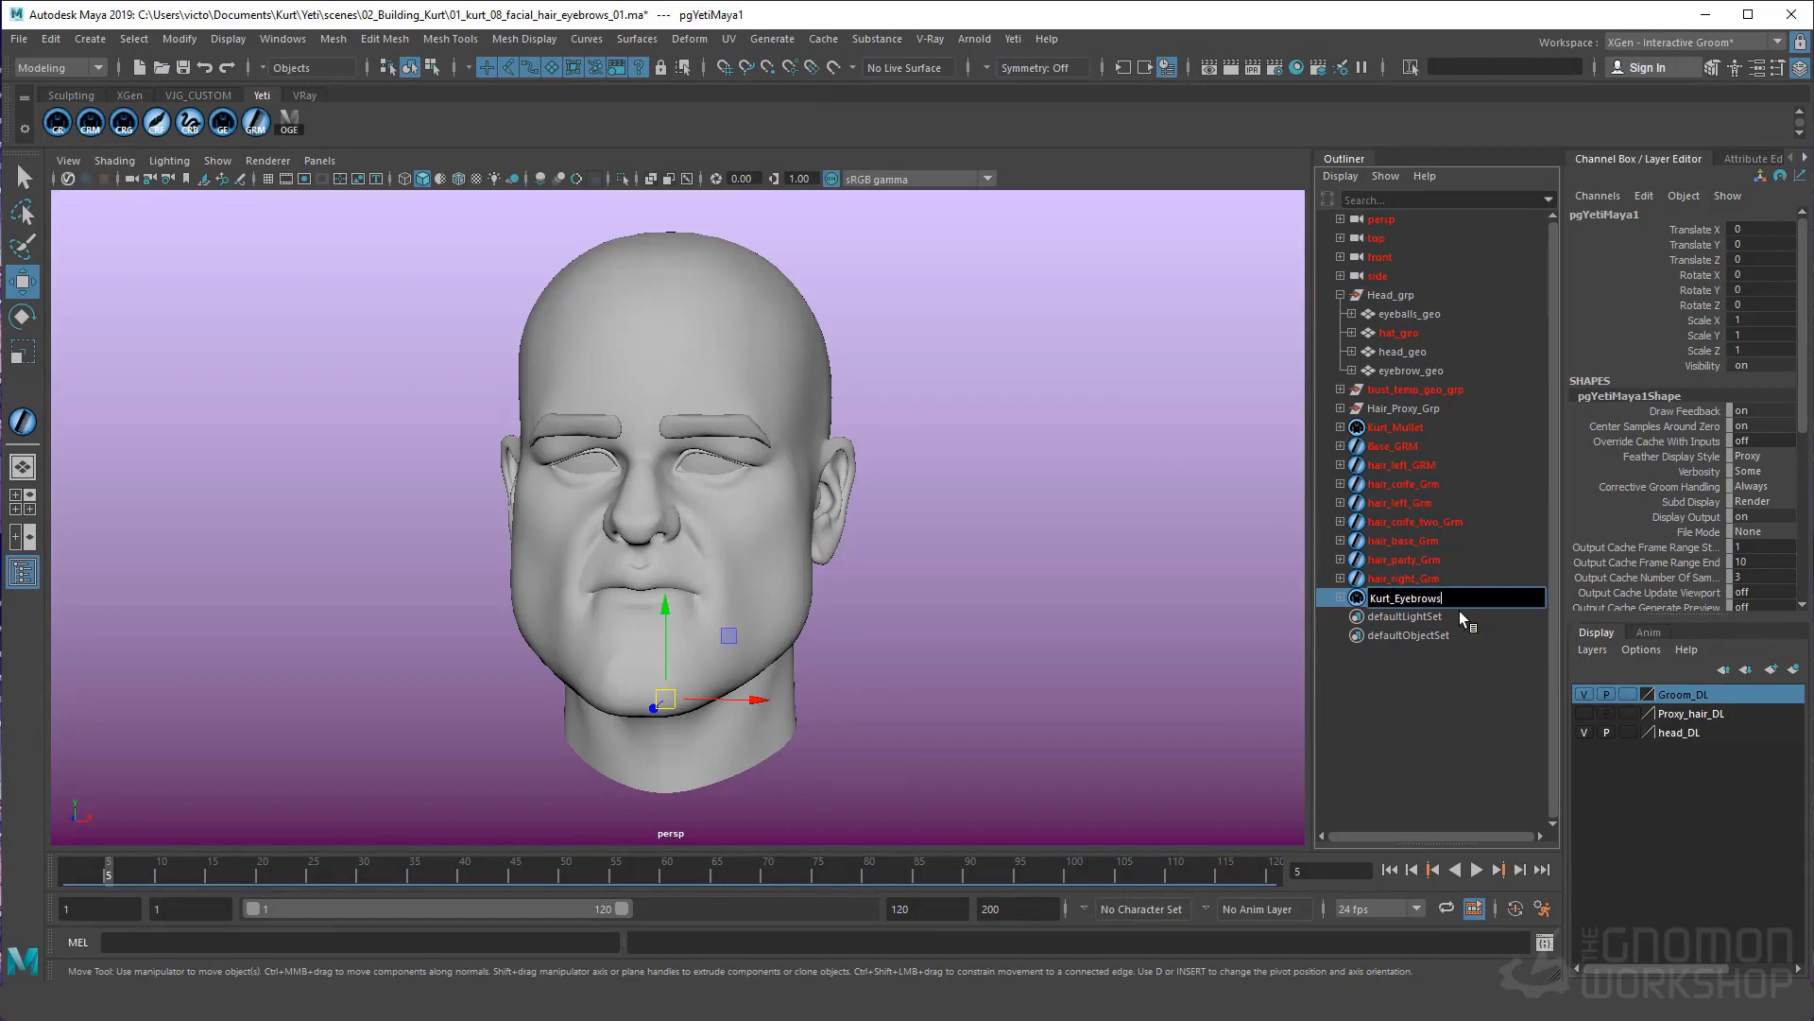
key("Return")
Create a Yeti groom node on the head mesh and rename it eyebrows_Grm
left_click(815, 527)
left_click(155, 123)
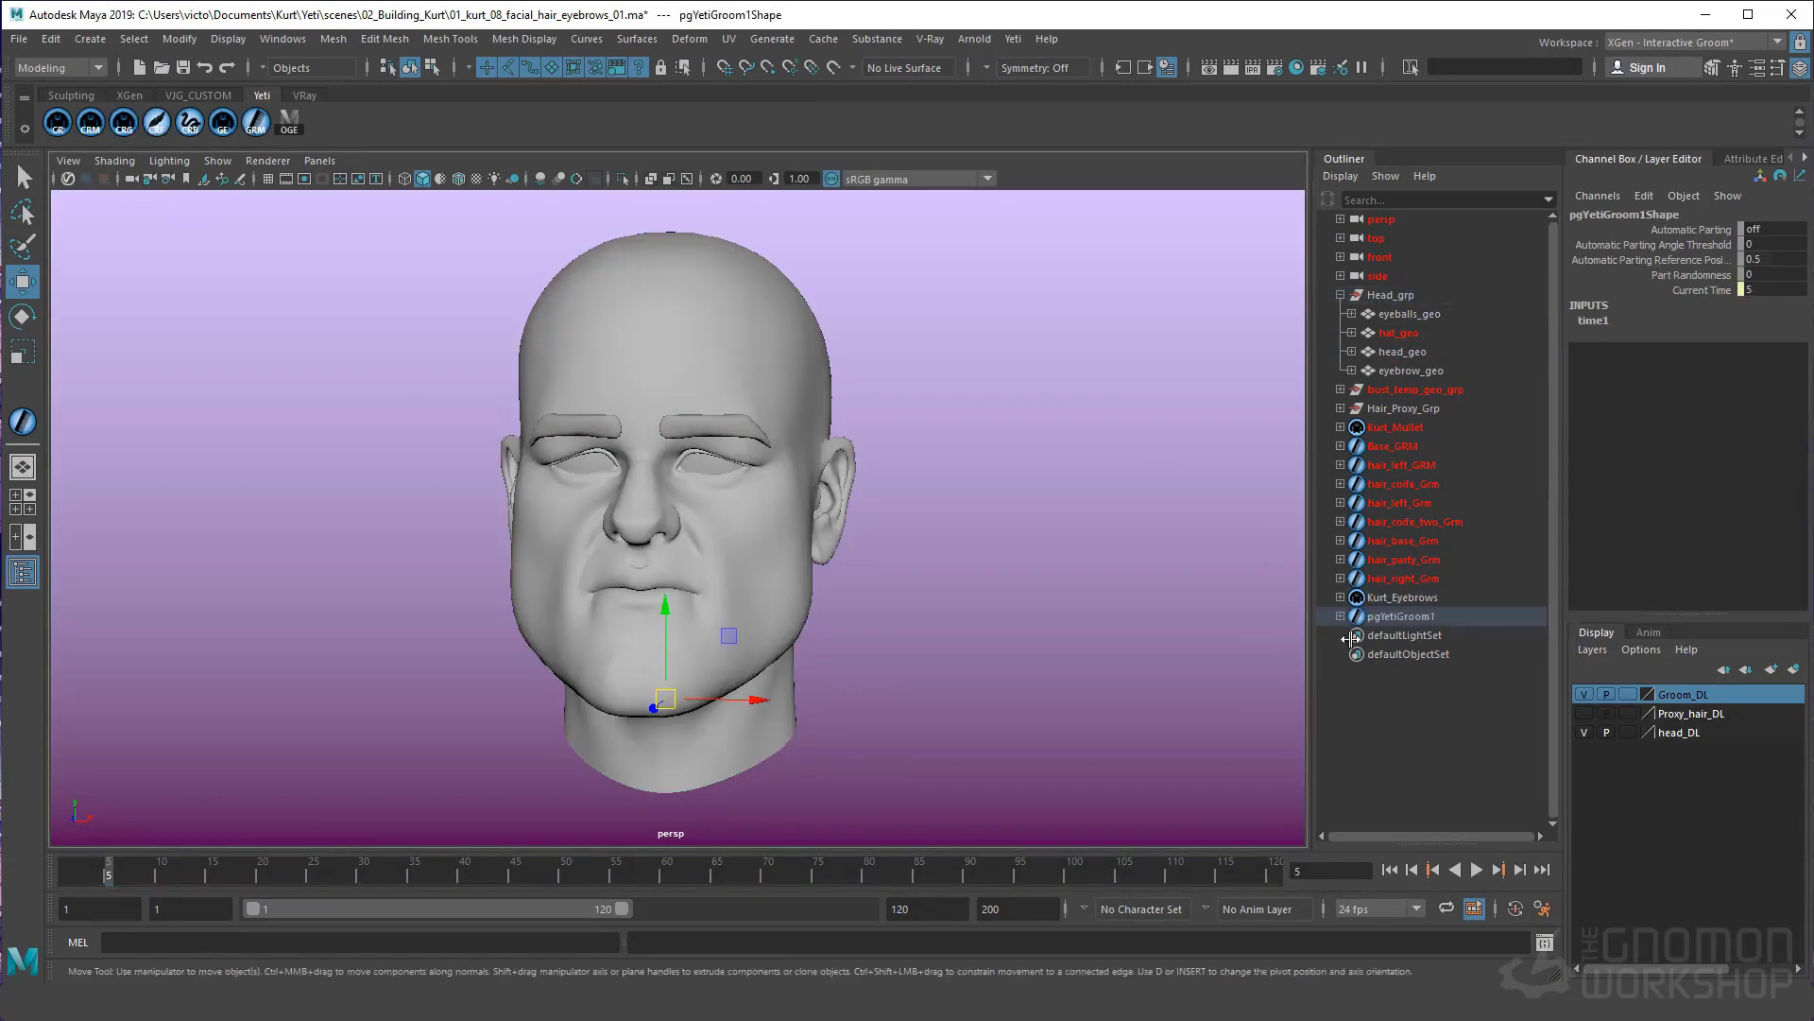
double_click(1419, 616)
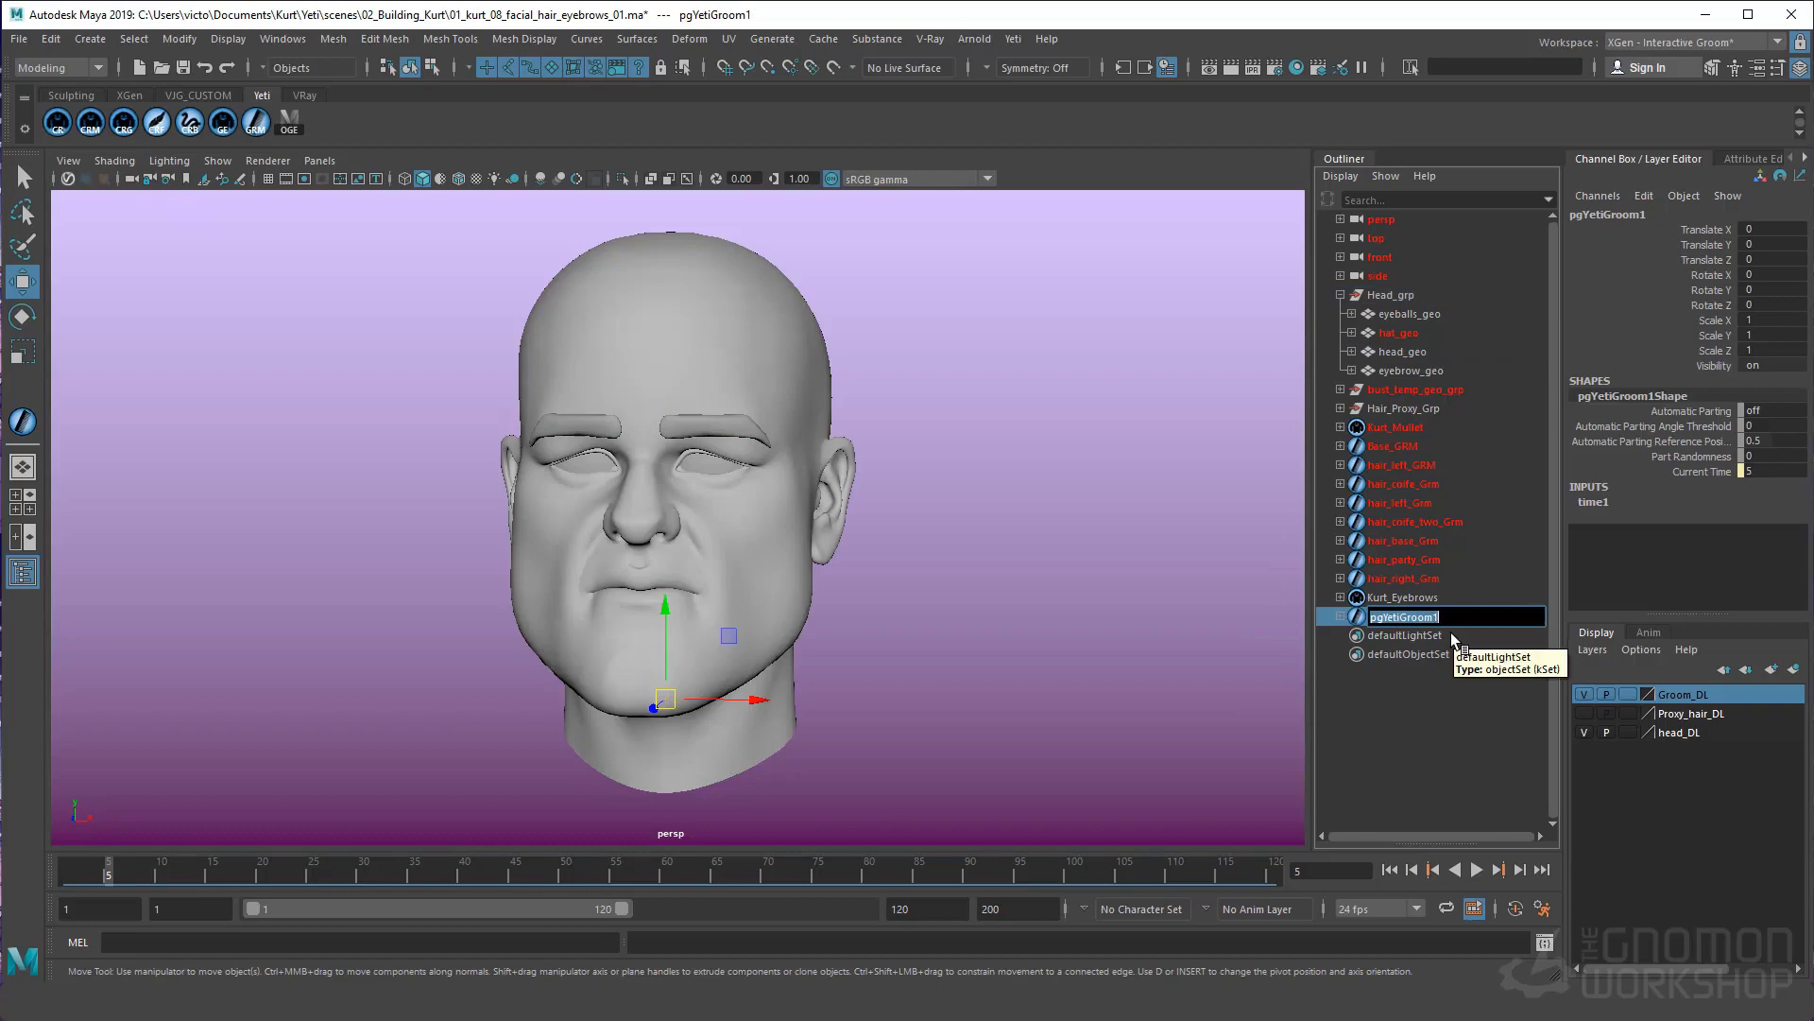
type("eyebrows_Grm")
key("Return")
Add eyebrows_Grm to the input grooms of the Kurt_Eyebrows Yeti node
left_click(1434, 598)
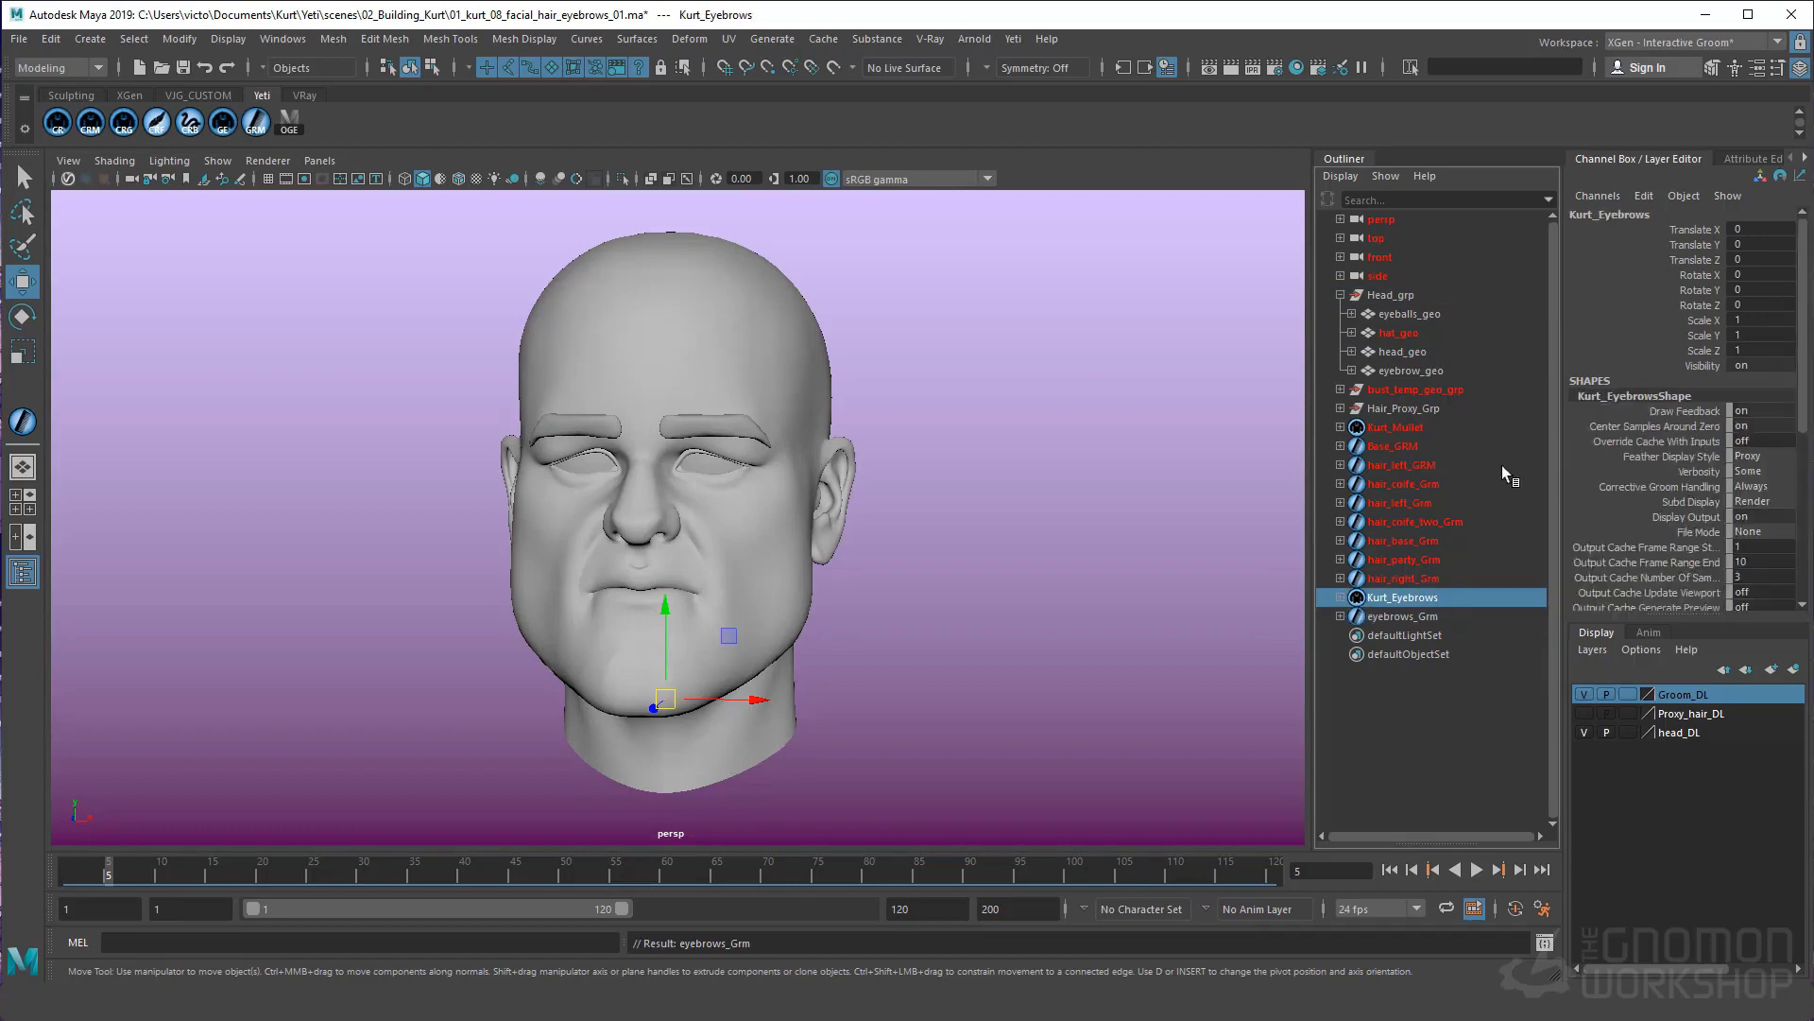
left_click(1761, 175)
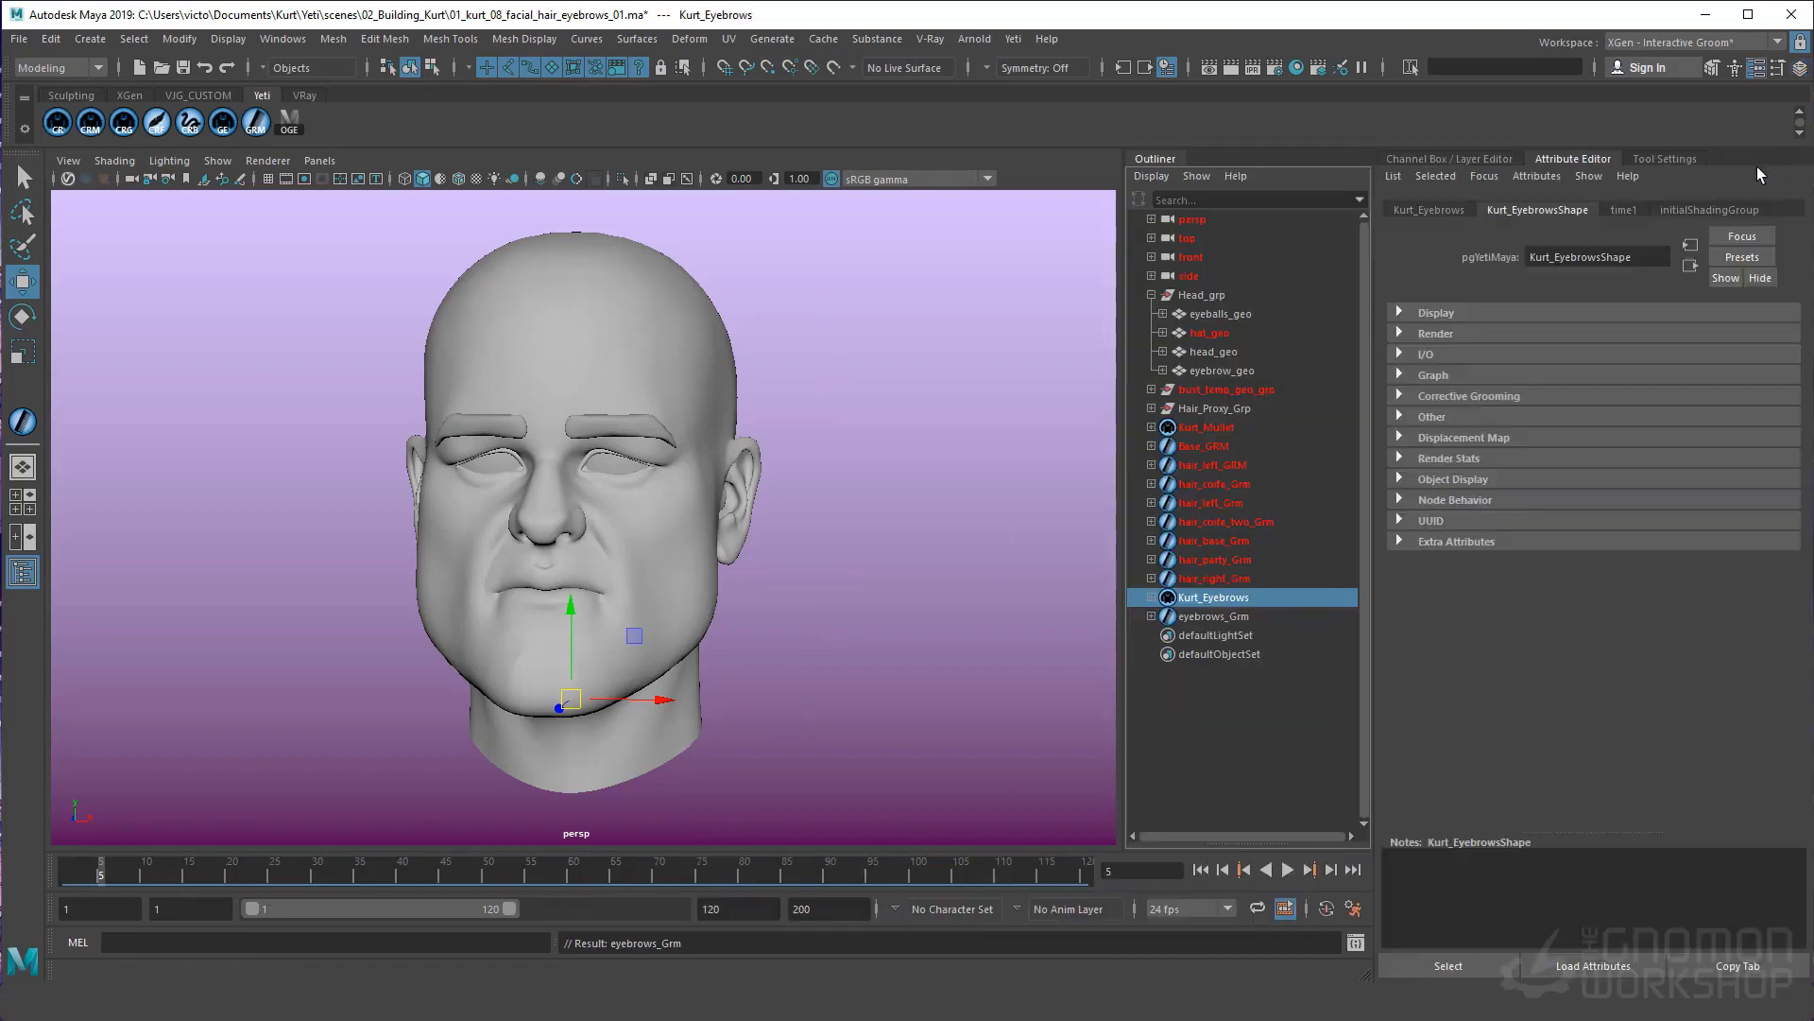
left_click(1400, 376)
left_click(1450, 447)
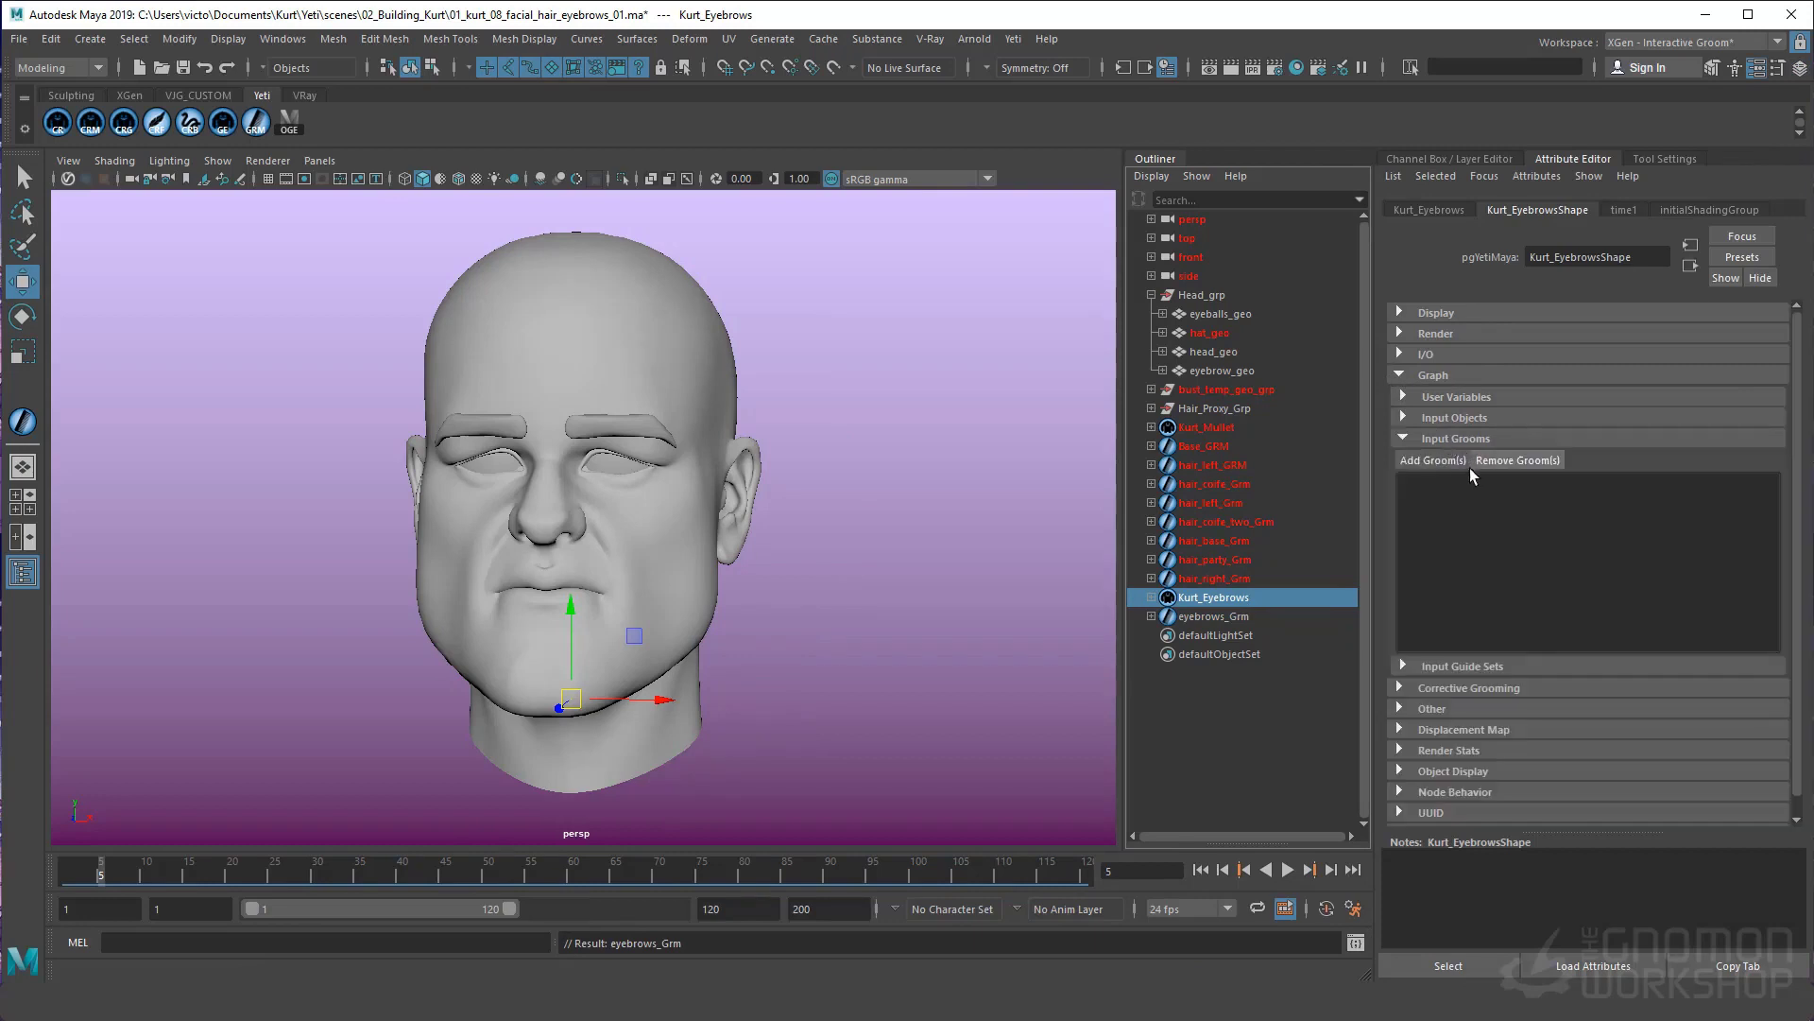
left_click(1433, 460)
left_click(366, 383)
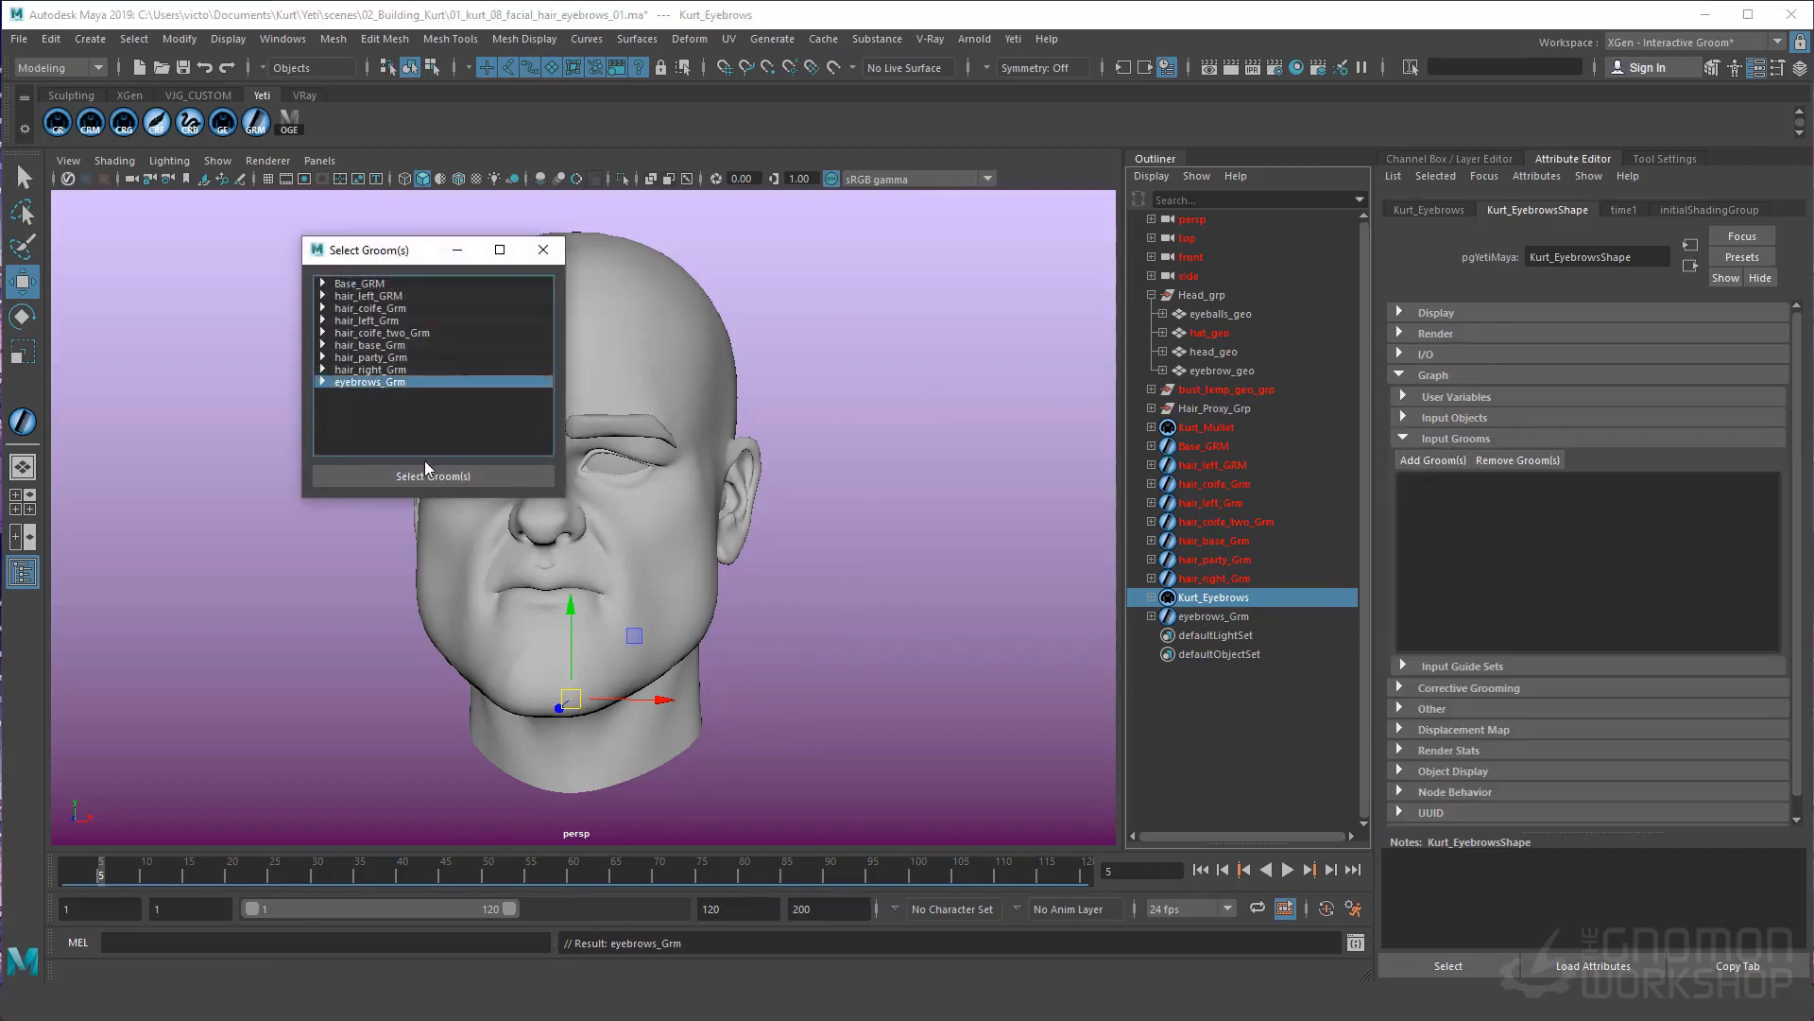
left_click(433, 475)
left_click(854, 401)
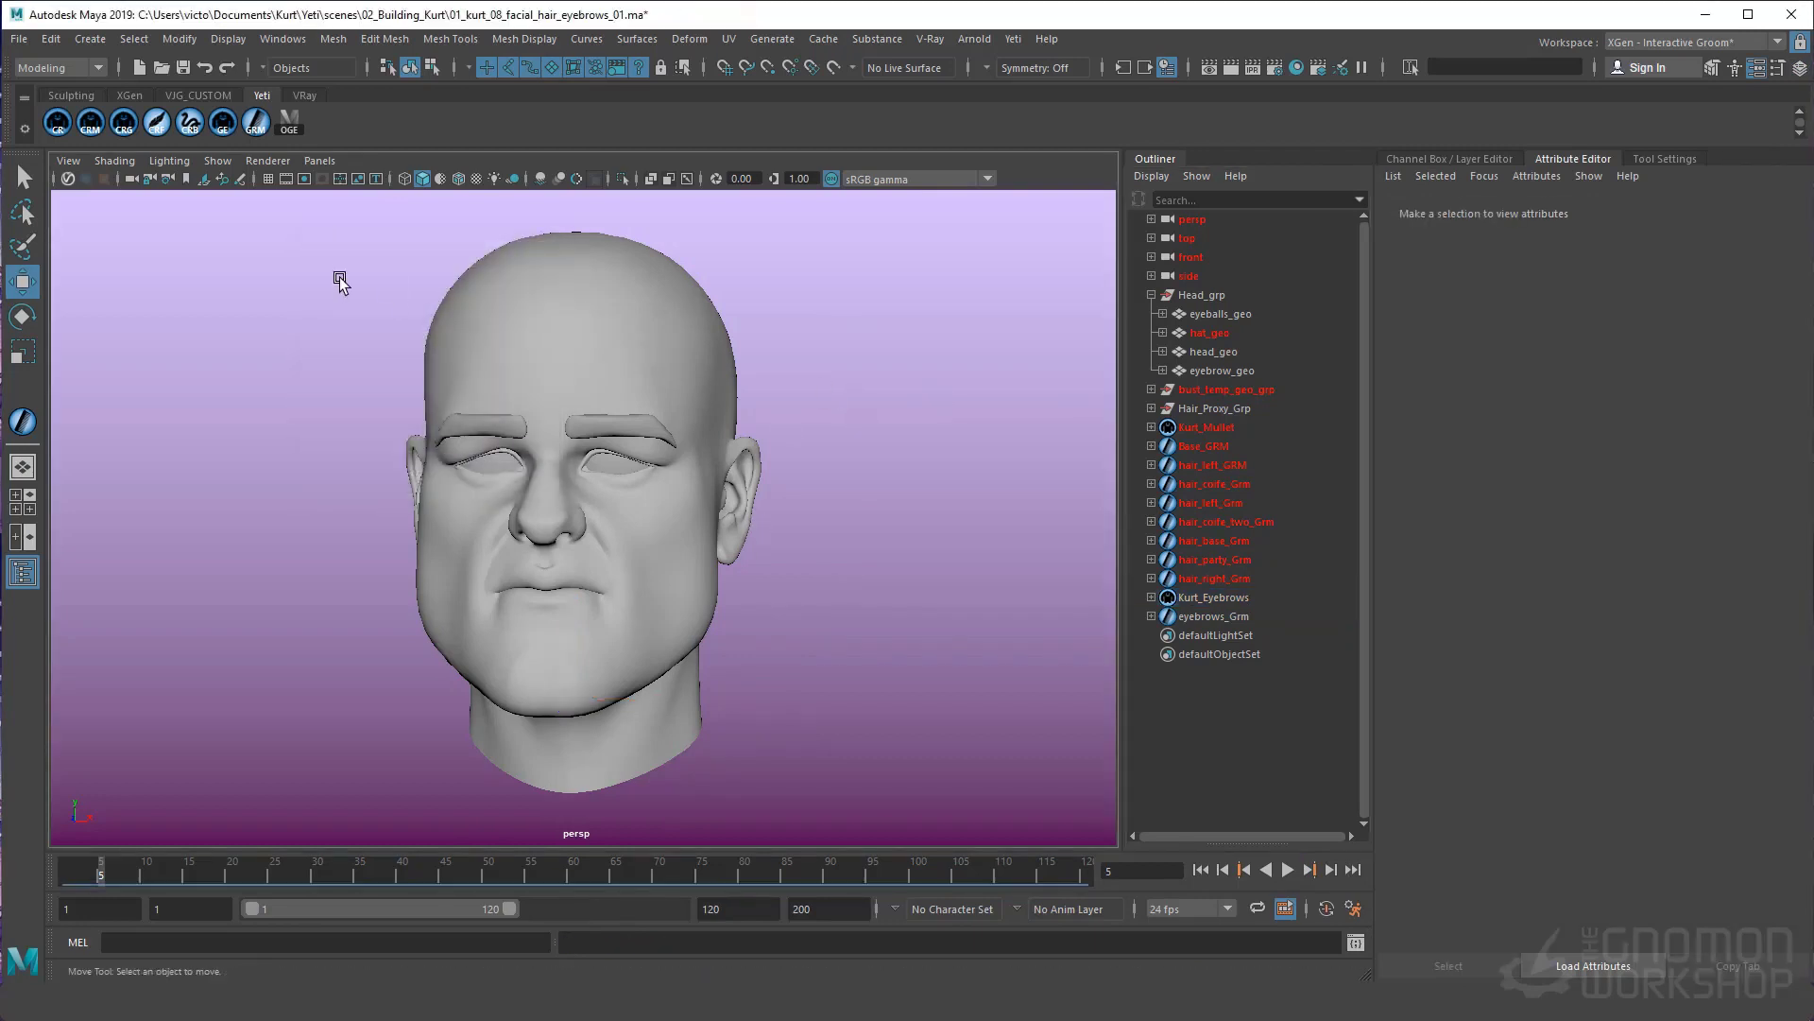
Copy the left-side hair network and the head growth import node from the Kurt_Mullet graph into the Kurt_Eyebrows graph
left_click(223, 121)
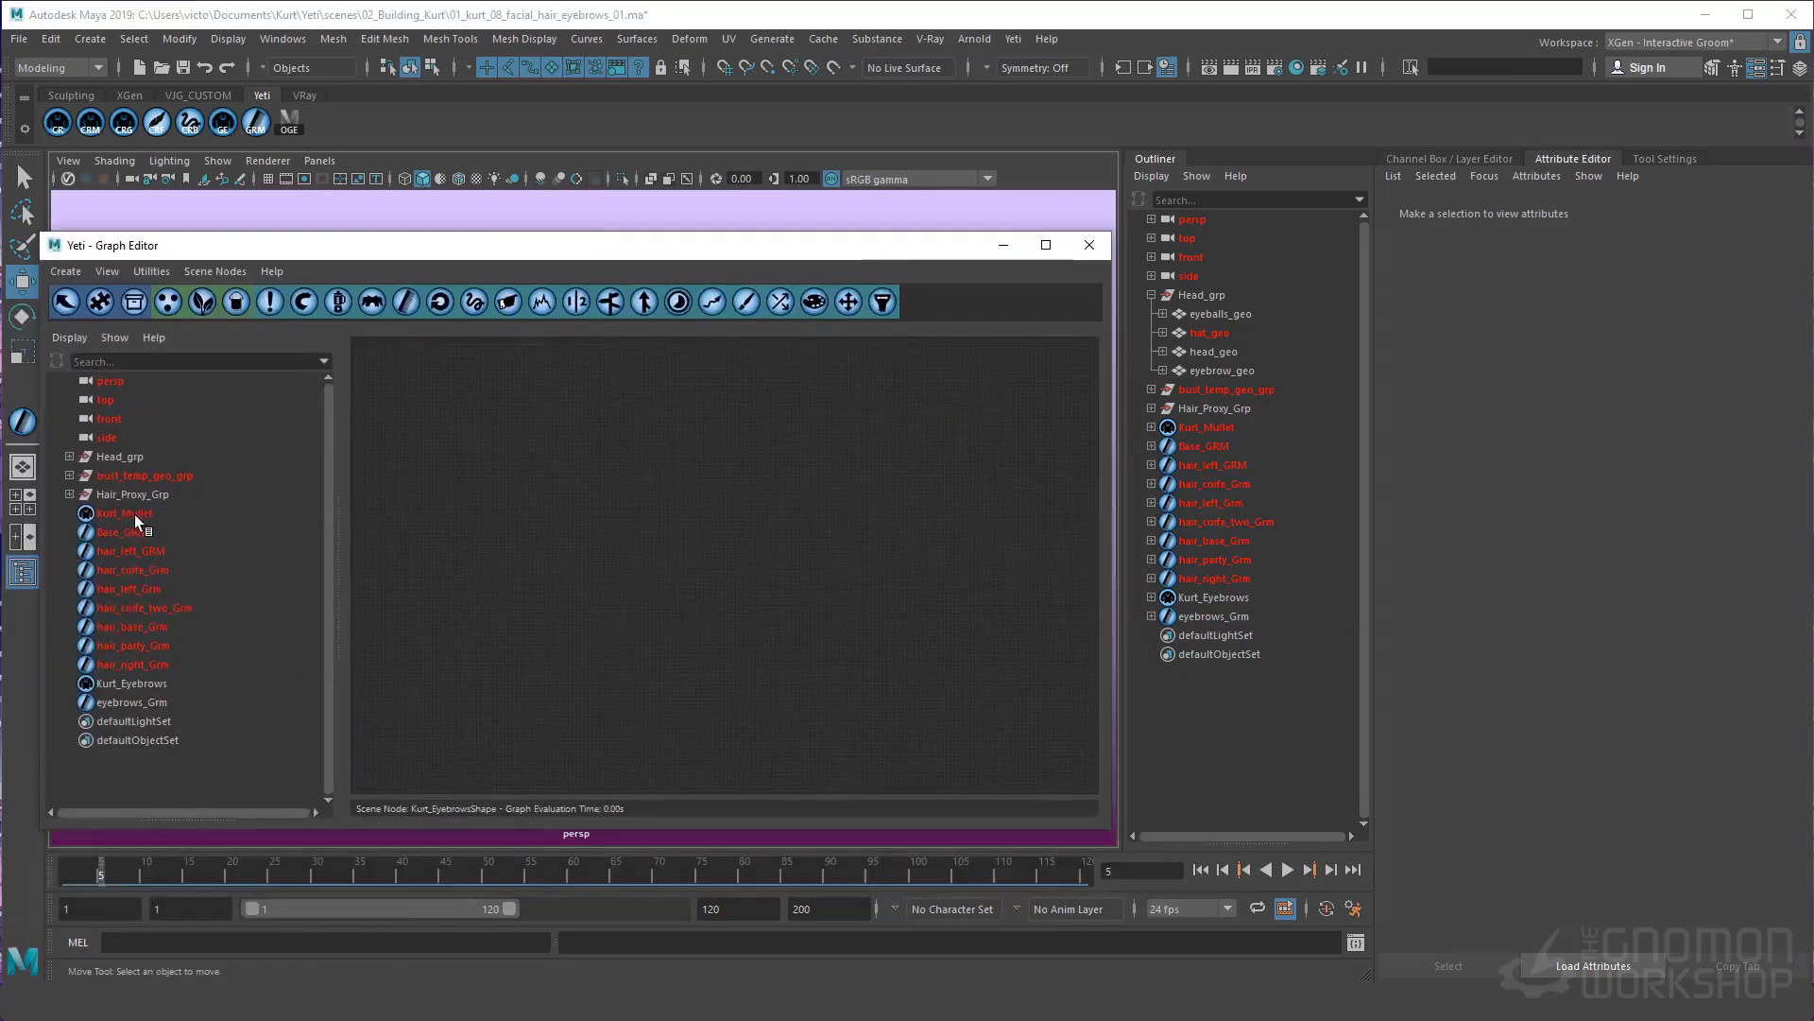
left_click(137, 521)
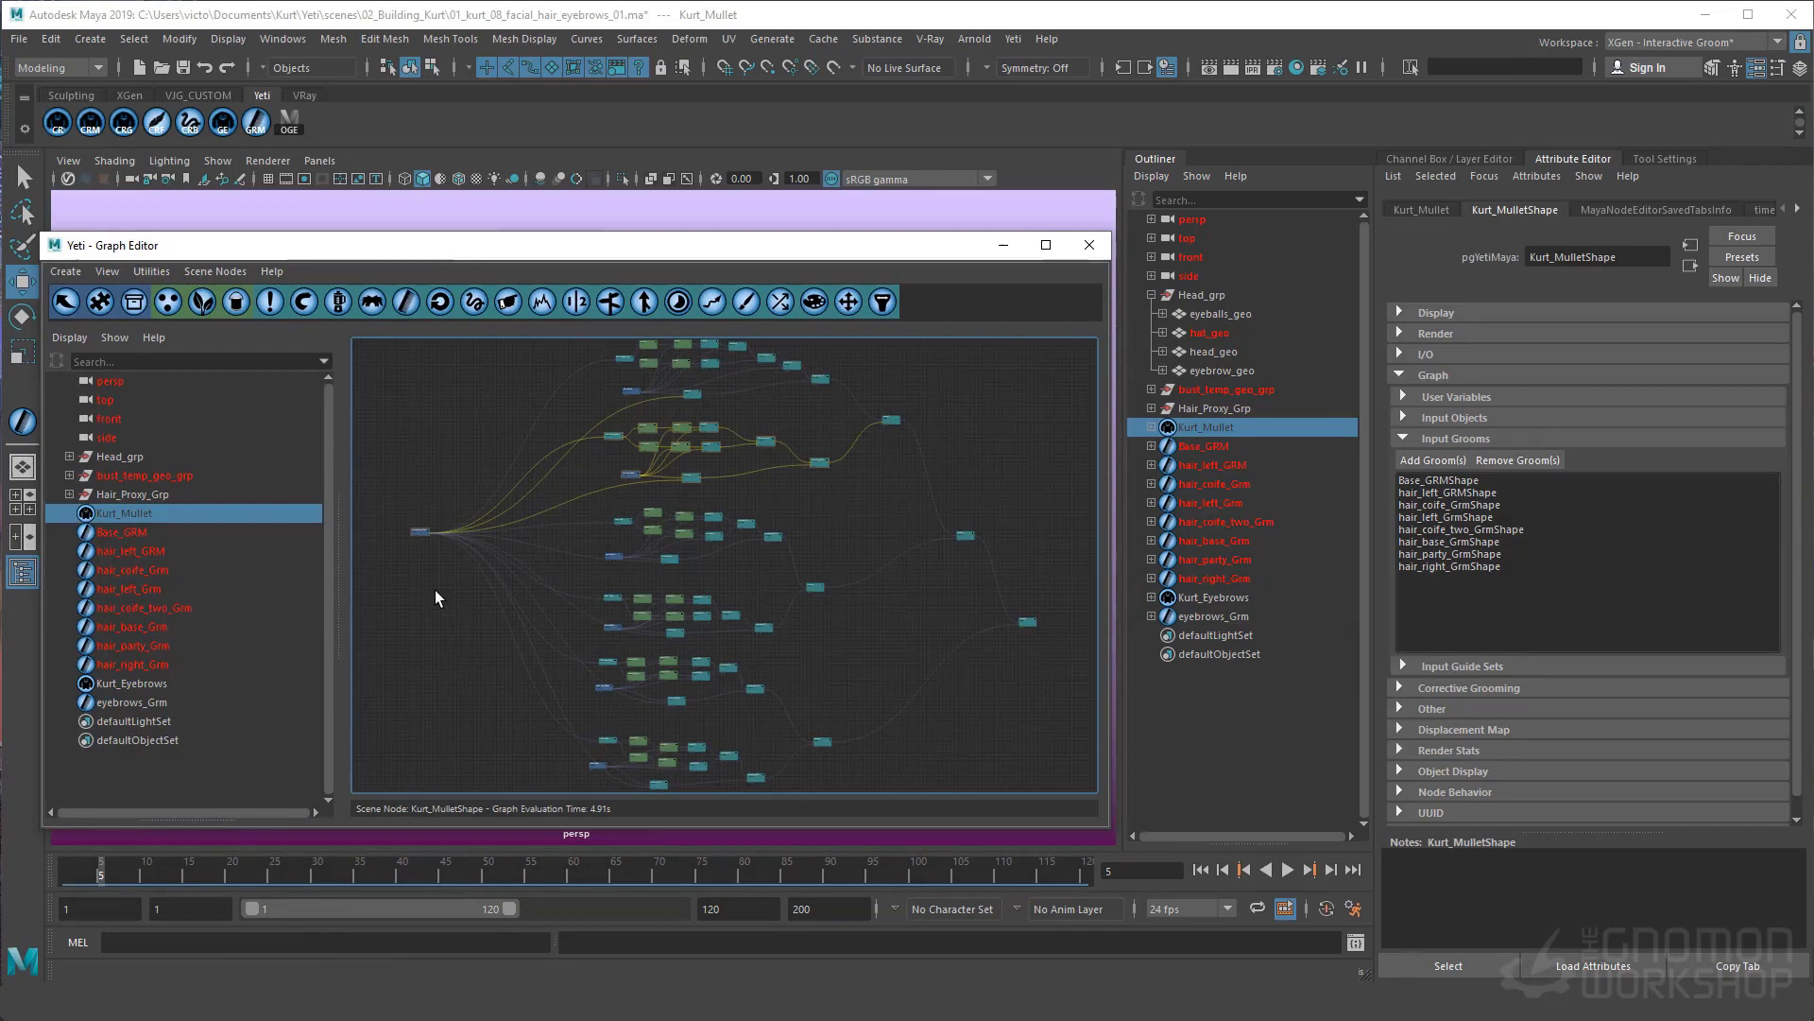
left_click(166, 681)
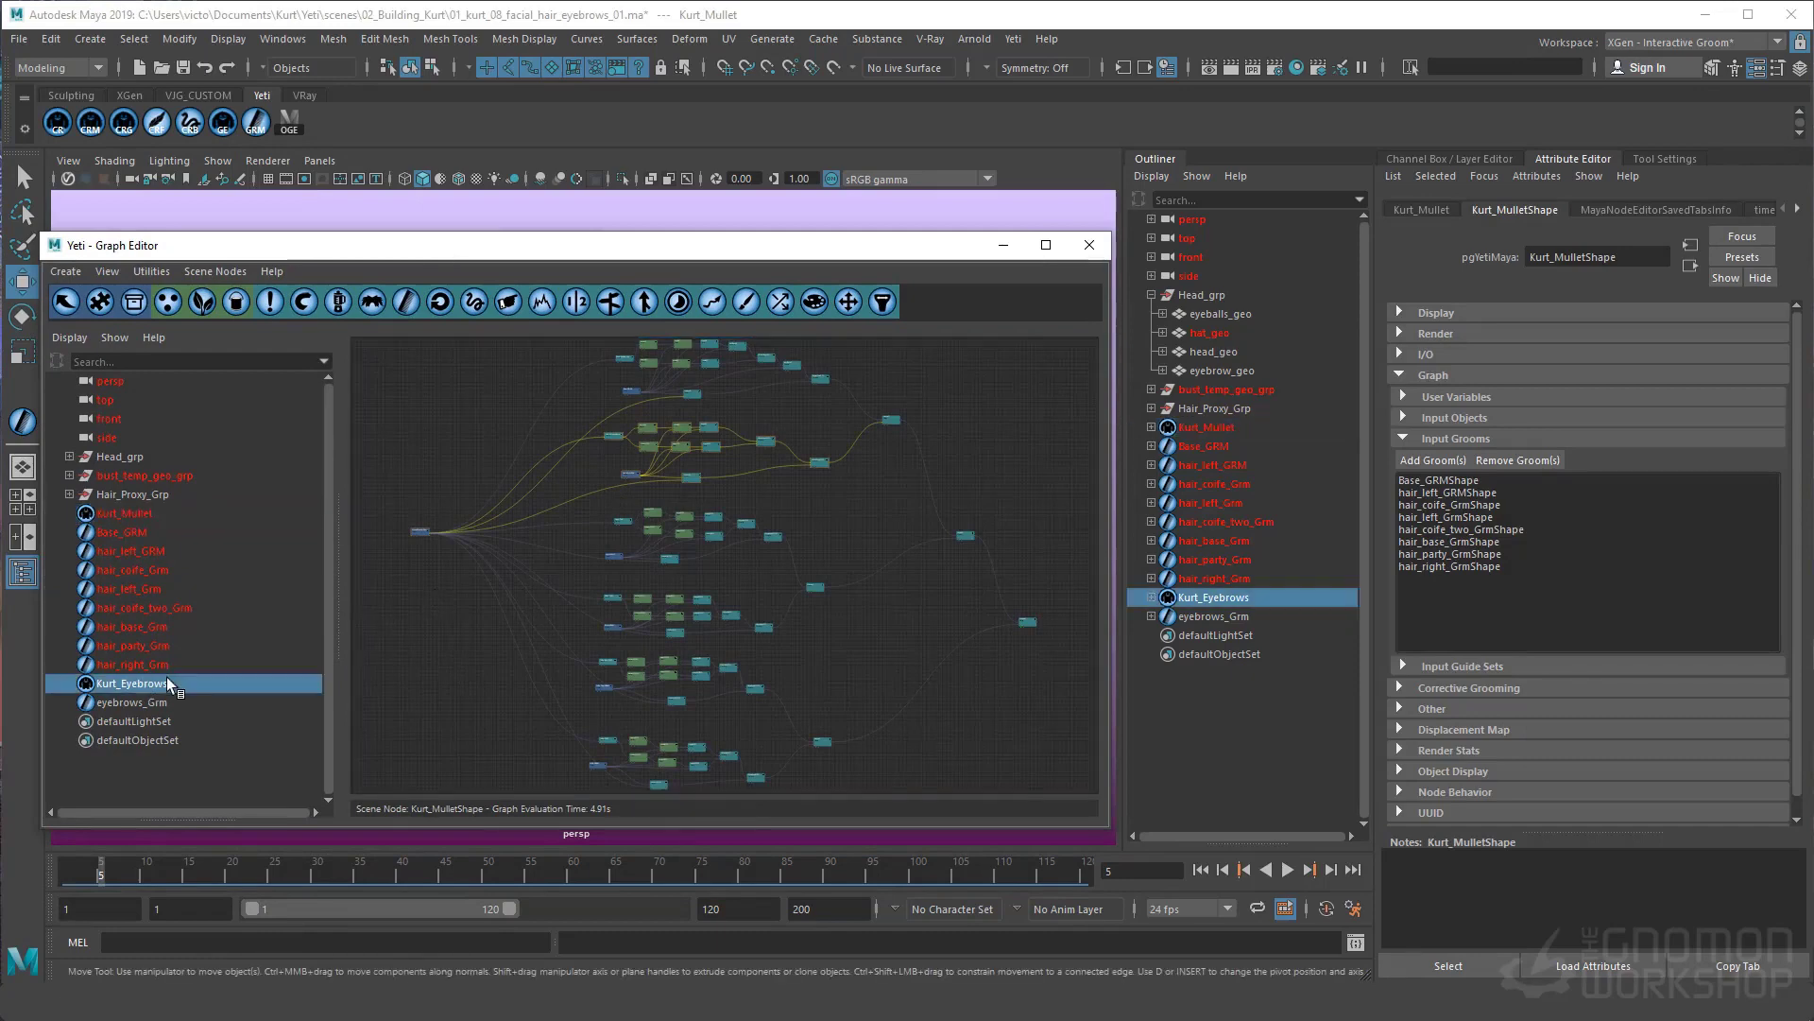
left_click_drag(421, 531, 531, 491)
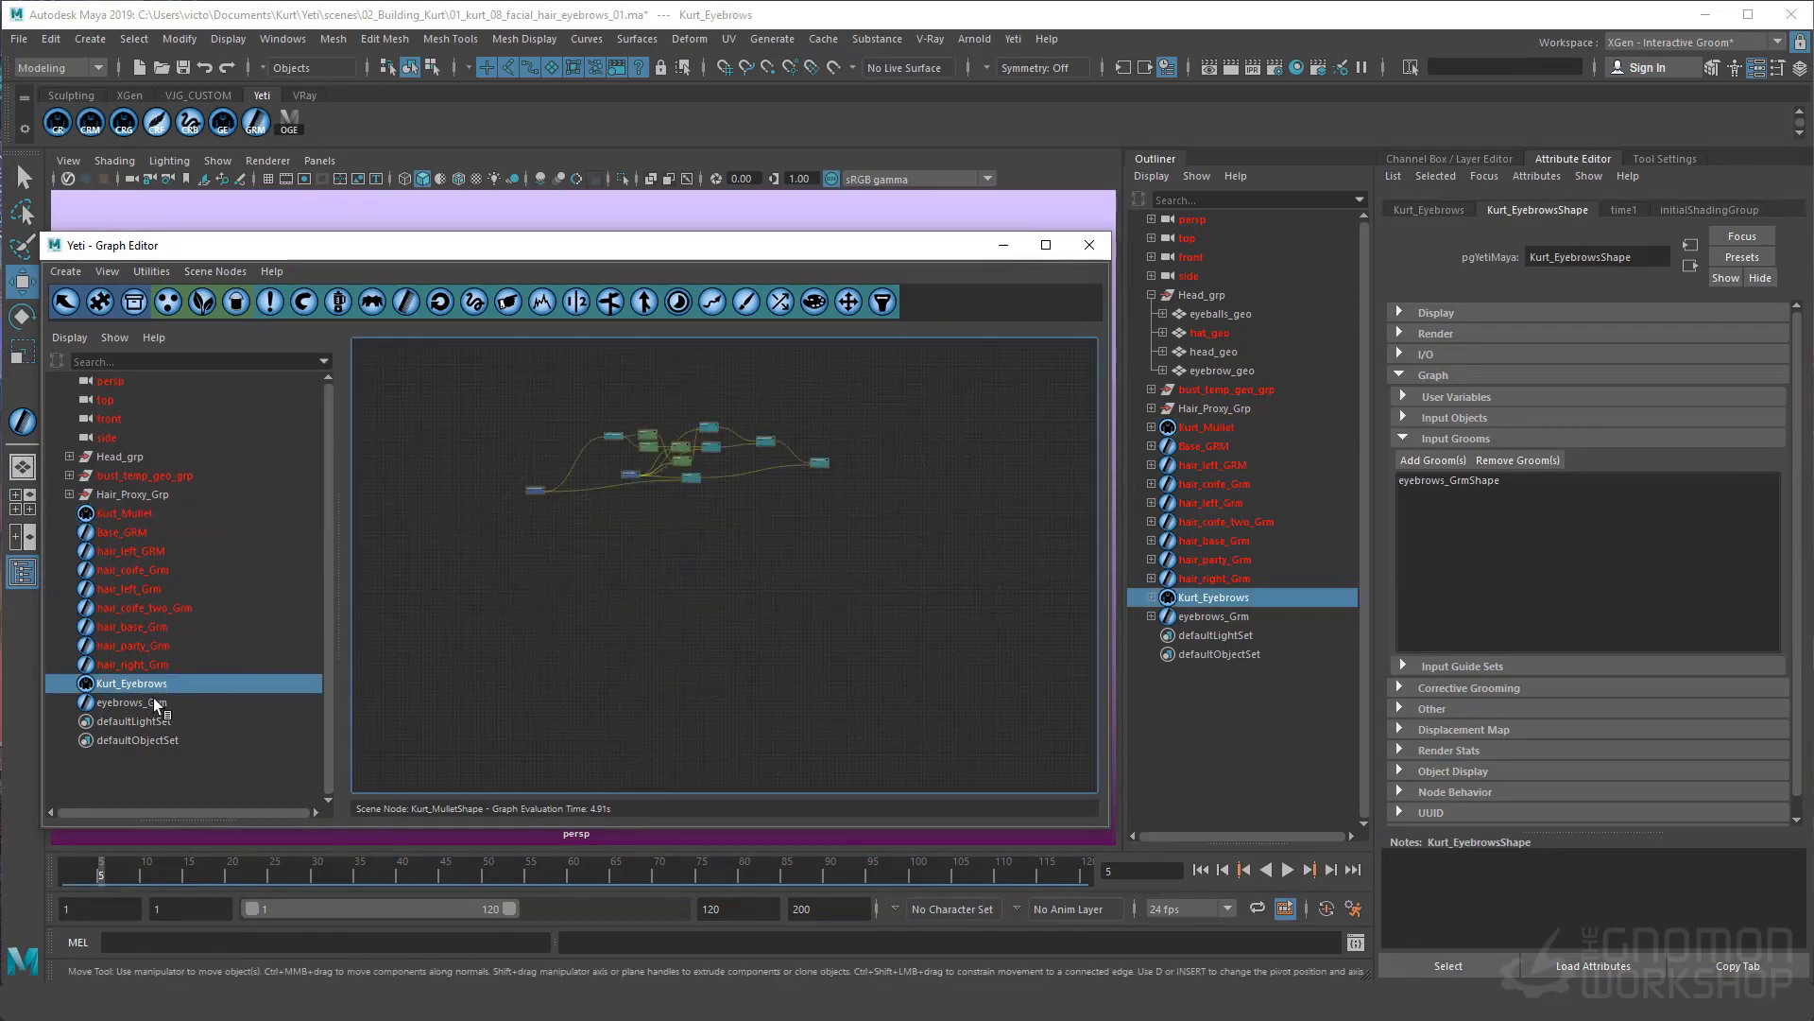
Delete the surplus nodes from the pasted network and line up the texture, scatter, grow and comb nodes with the imports nearby
scroll(725, 472, "up", 5)
left_click_drag(813, 467, 837, 480)
left_click_drag(744, 483, 773, 480)
left_click_drag(667, 485, 709, 480)
left_click(679, 517)
key("Delete")
left_click_drag(590, 487, 646, 478)
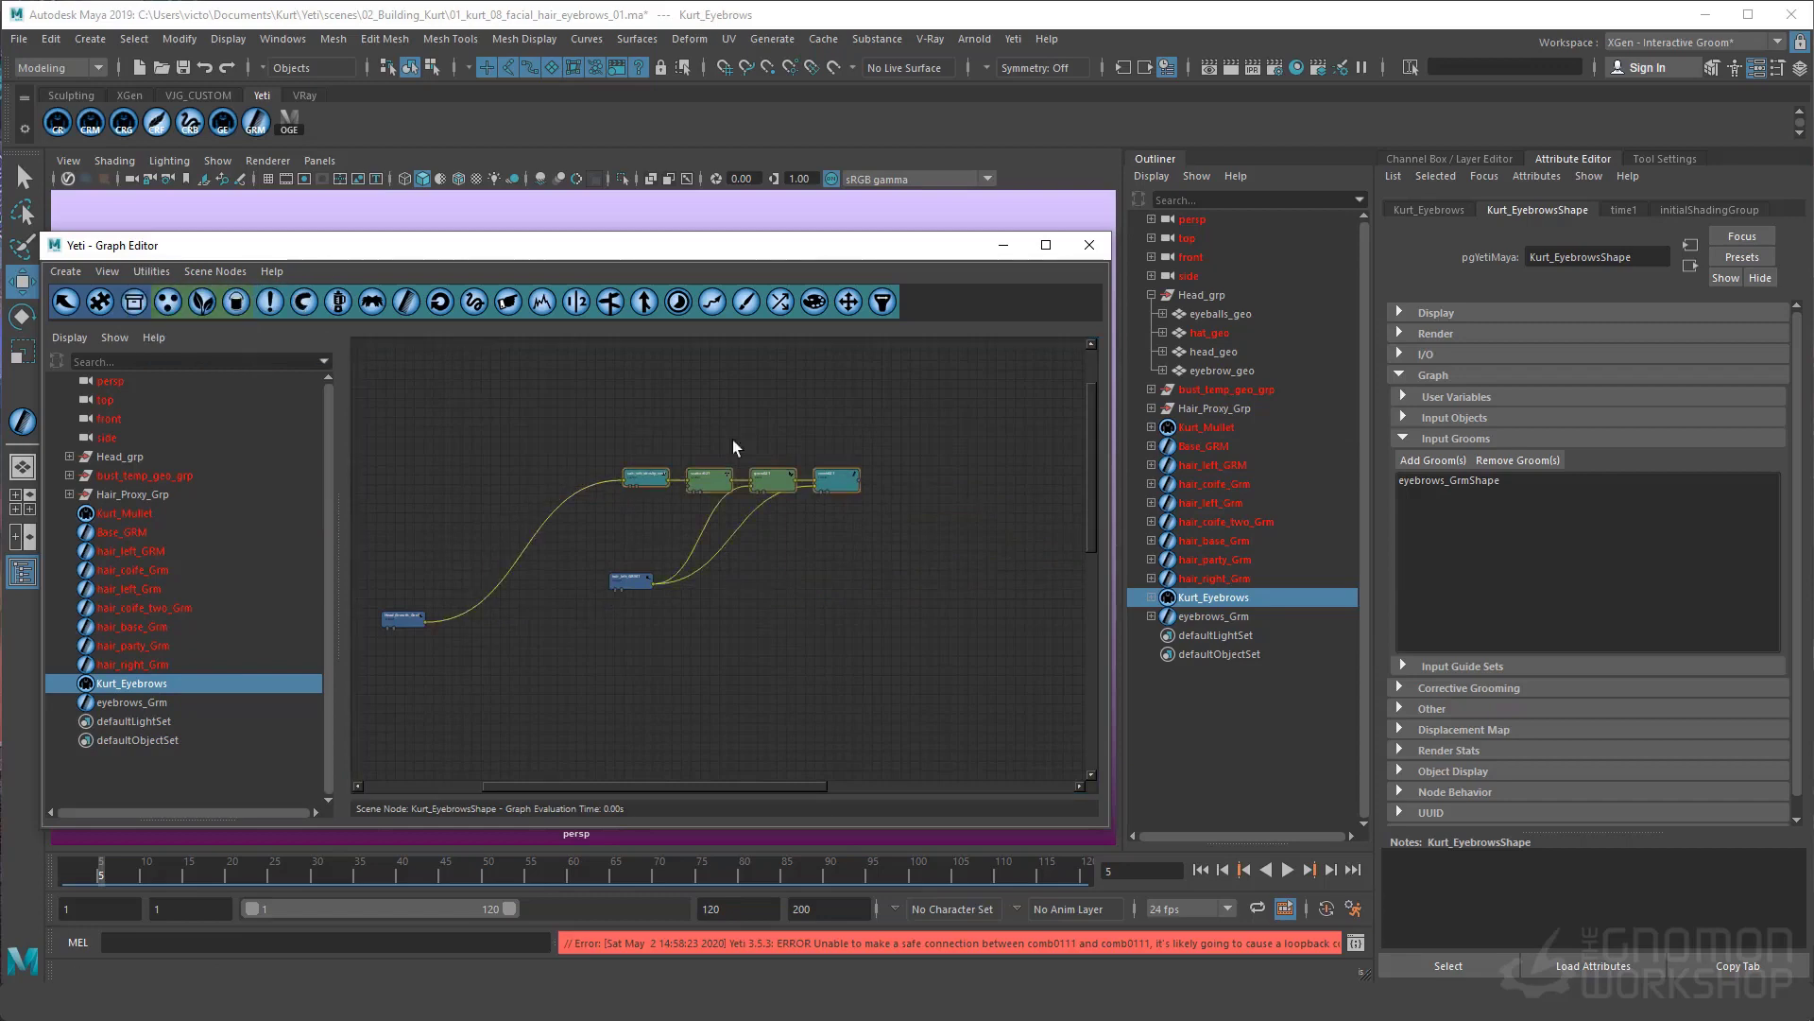
left_click_drag(421, 616, 537, 535)
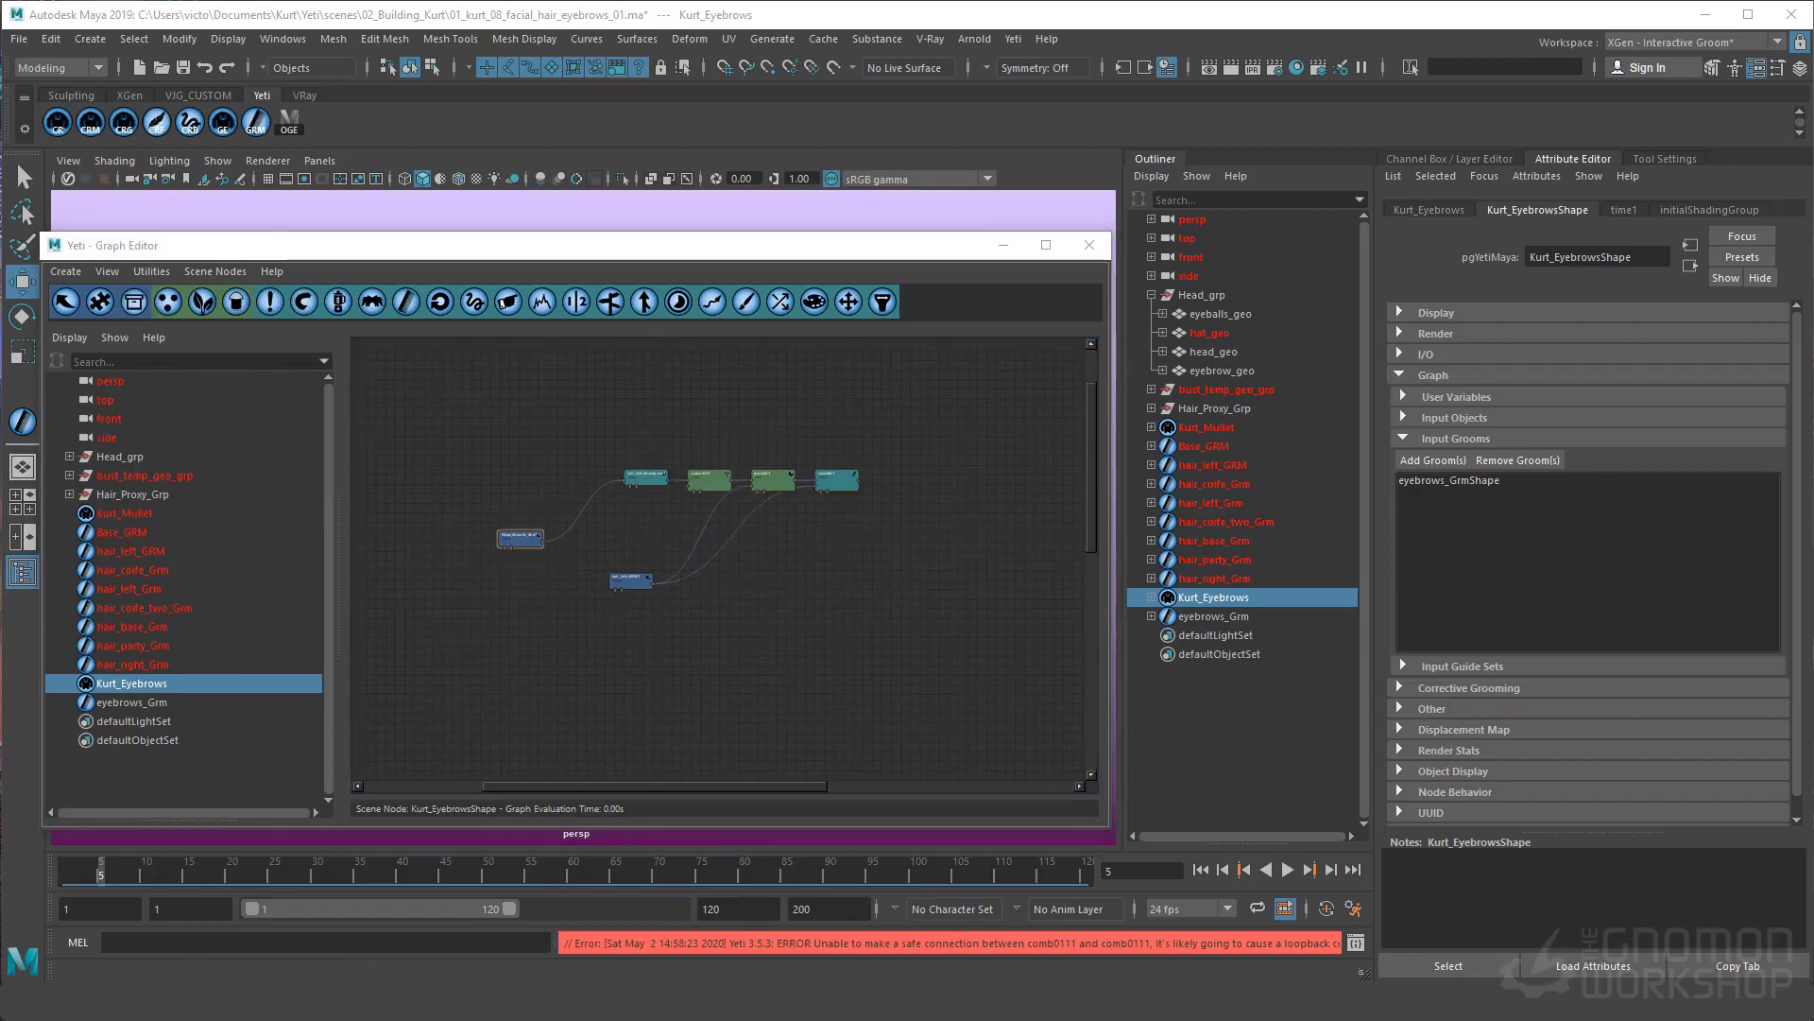
Rename the hair_left_GRM1 import node as eyebrows_GRM and set its selection to the eyebrows groom
double_click(520, 539)
left_click(714, 271)
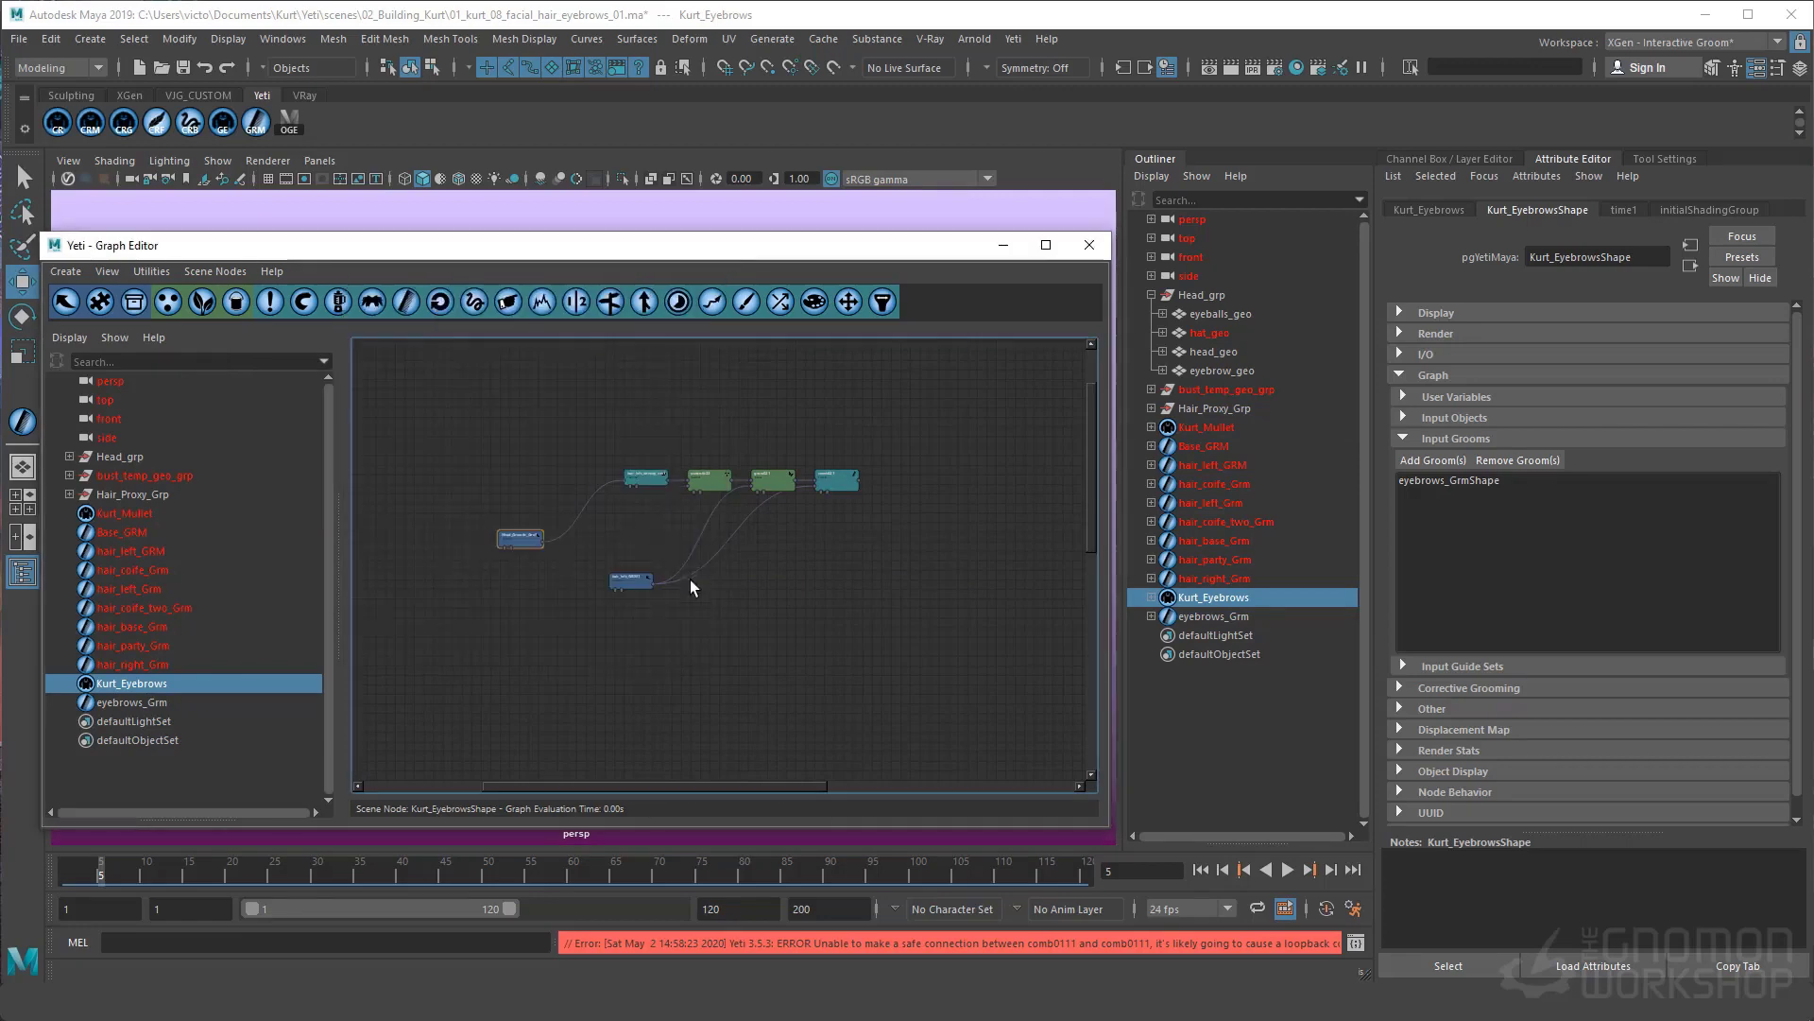
double_click(639, 588)
left_click_drag(528, 258, 575, 287)
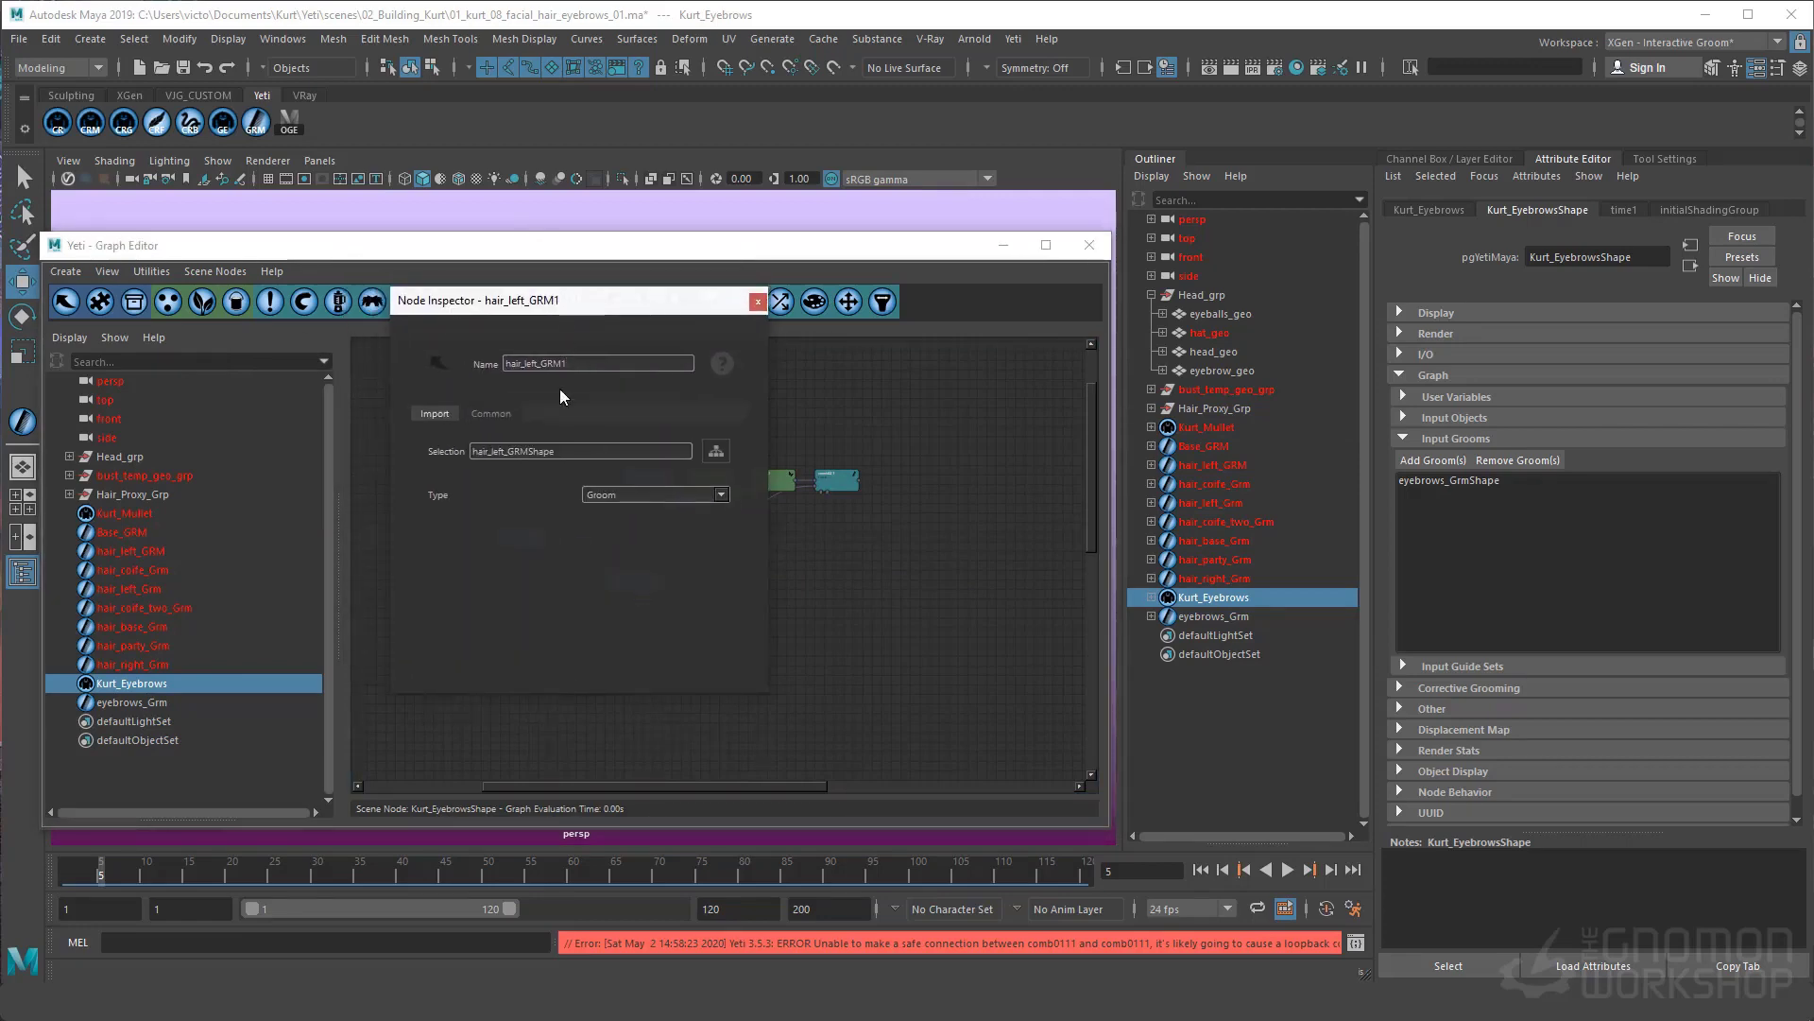
left_click_drag(537, 363, 506, 363)
type("eyebrows")
key("BackSpace")
left_click(717, 451)
left_click(520, 387)
left_click(530, 593)
left_click(757, 303)
Load eyebrows_density.1001.tif from the Hair/Density folder into the hair_left_density texture node
double_click(642, 475)
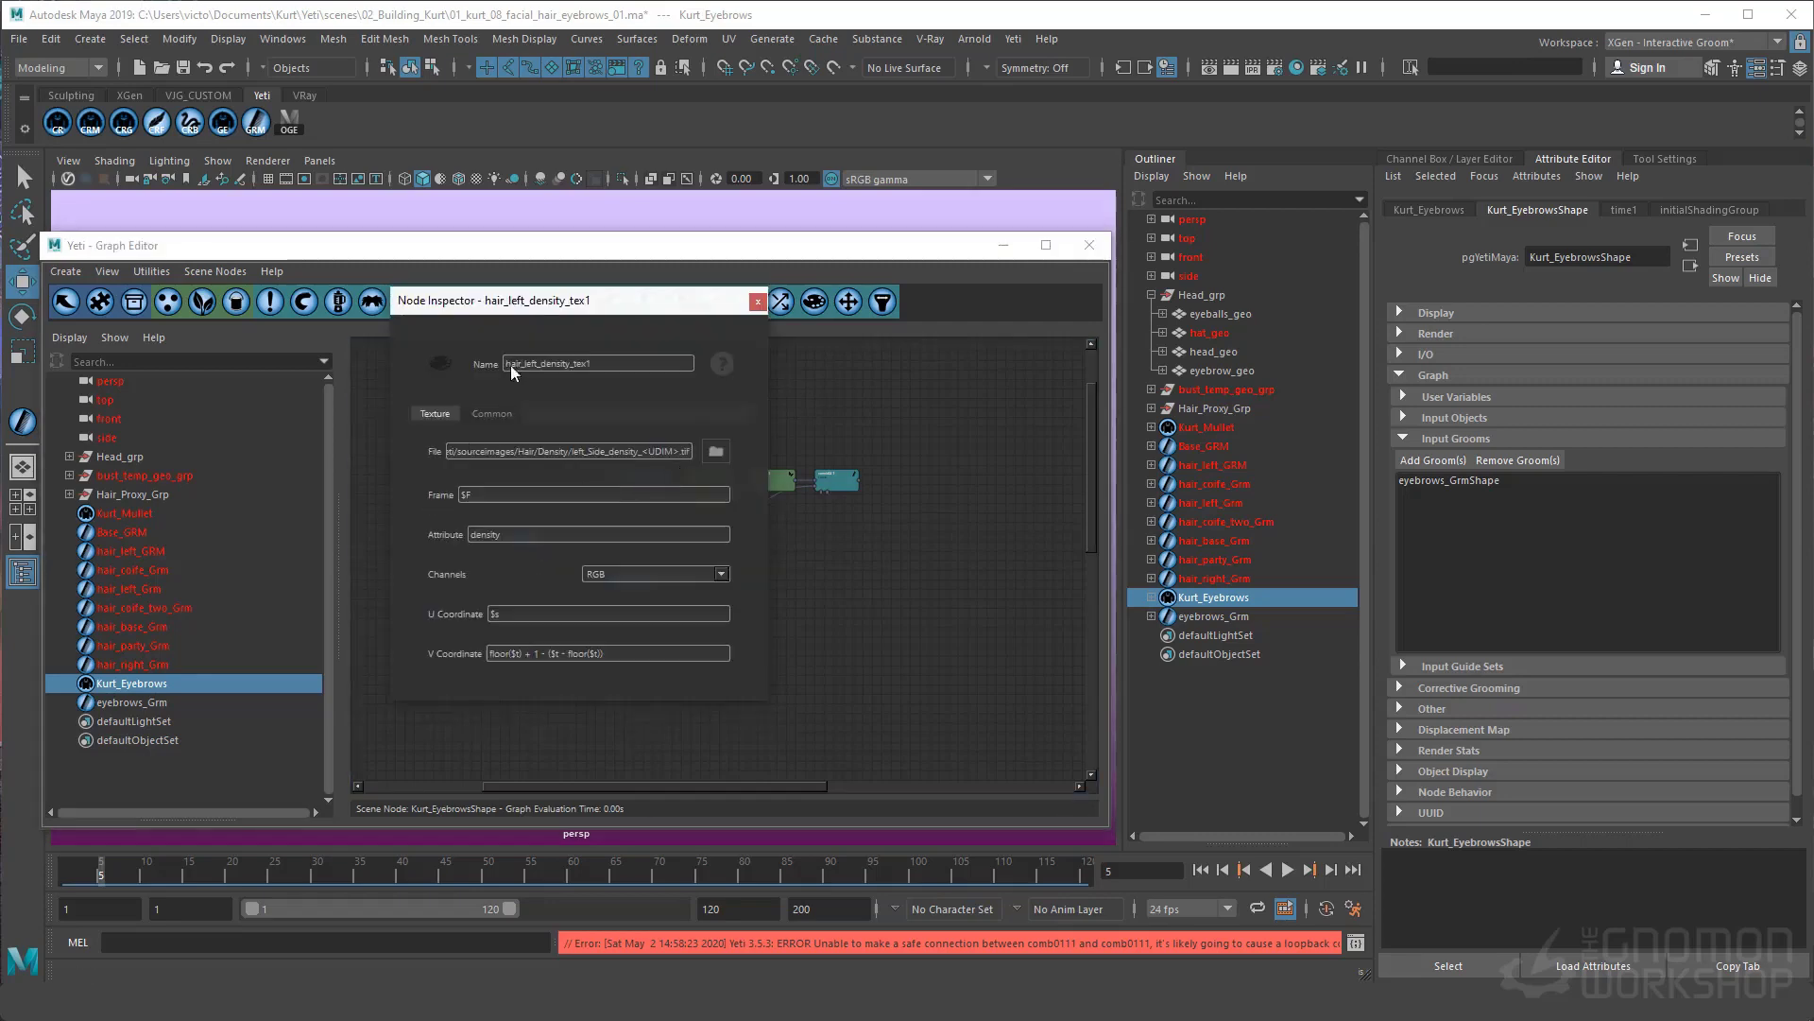
left_click_drag(580, 307, 610, 335)
left_click(744, 482)
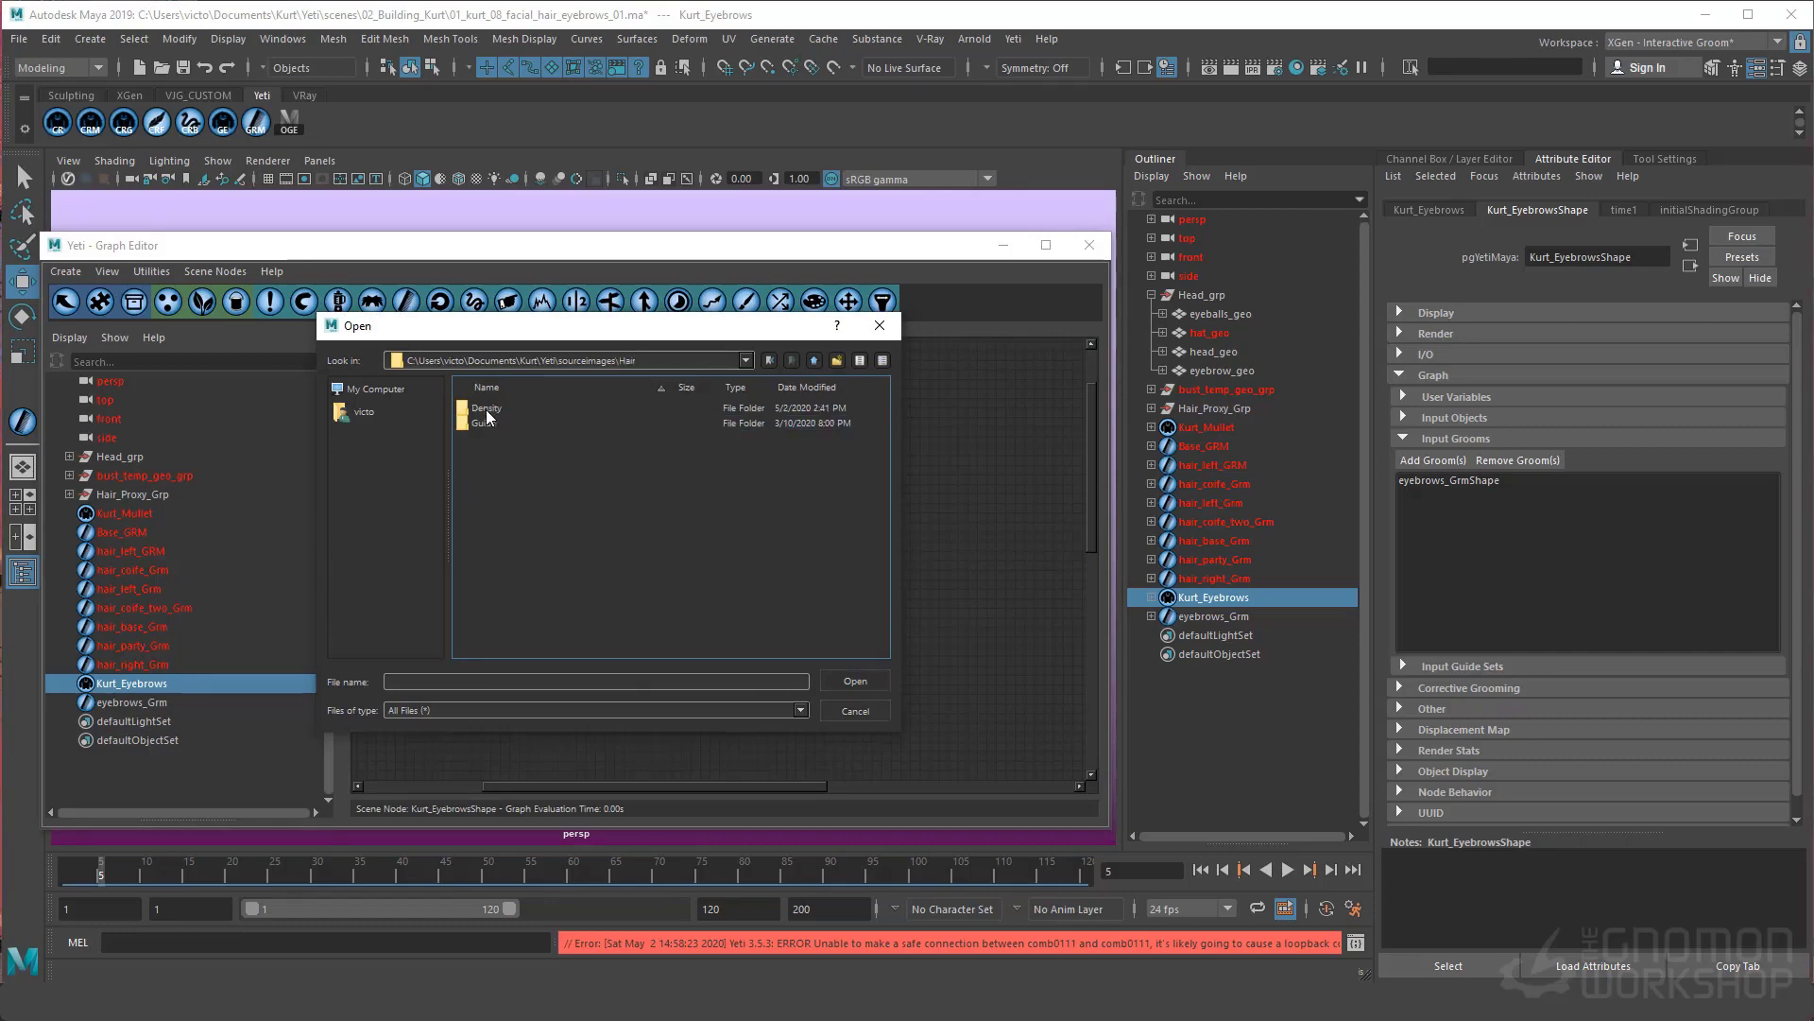
double_click(486, 408)
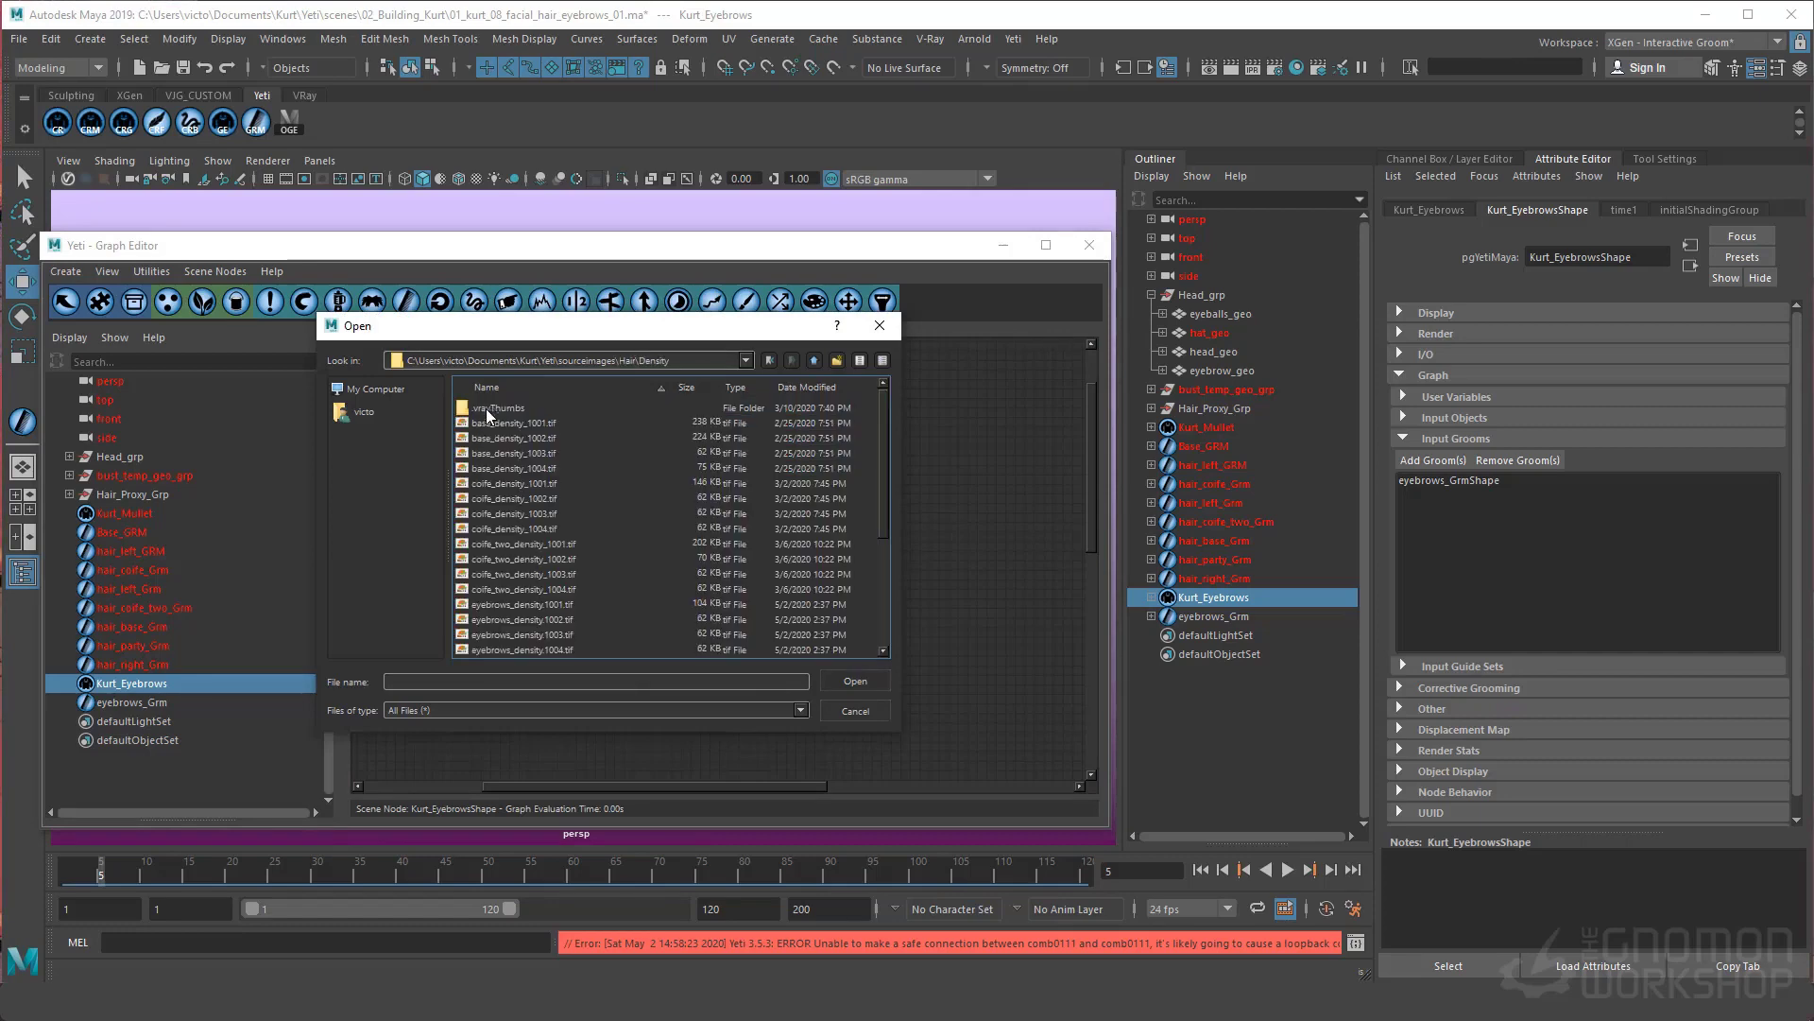
left_click(516, 605)
scroll(611, 591, "down", 3)
left_click(865, 680)
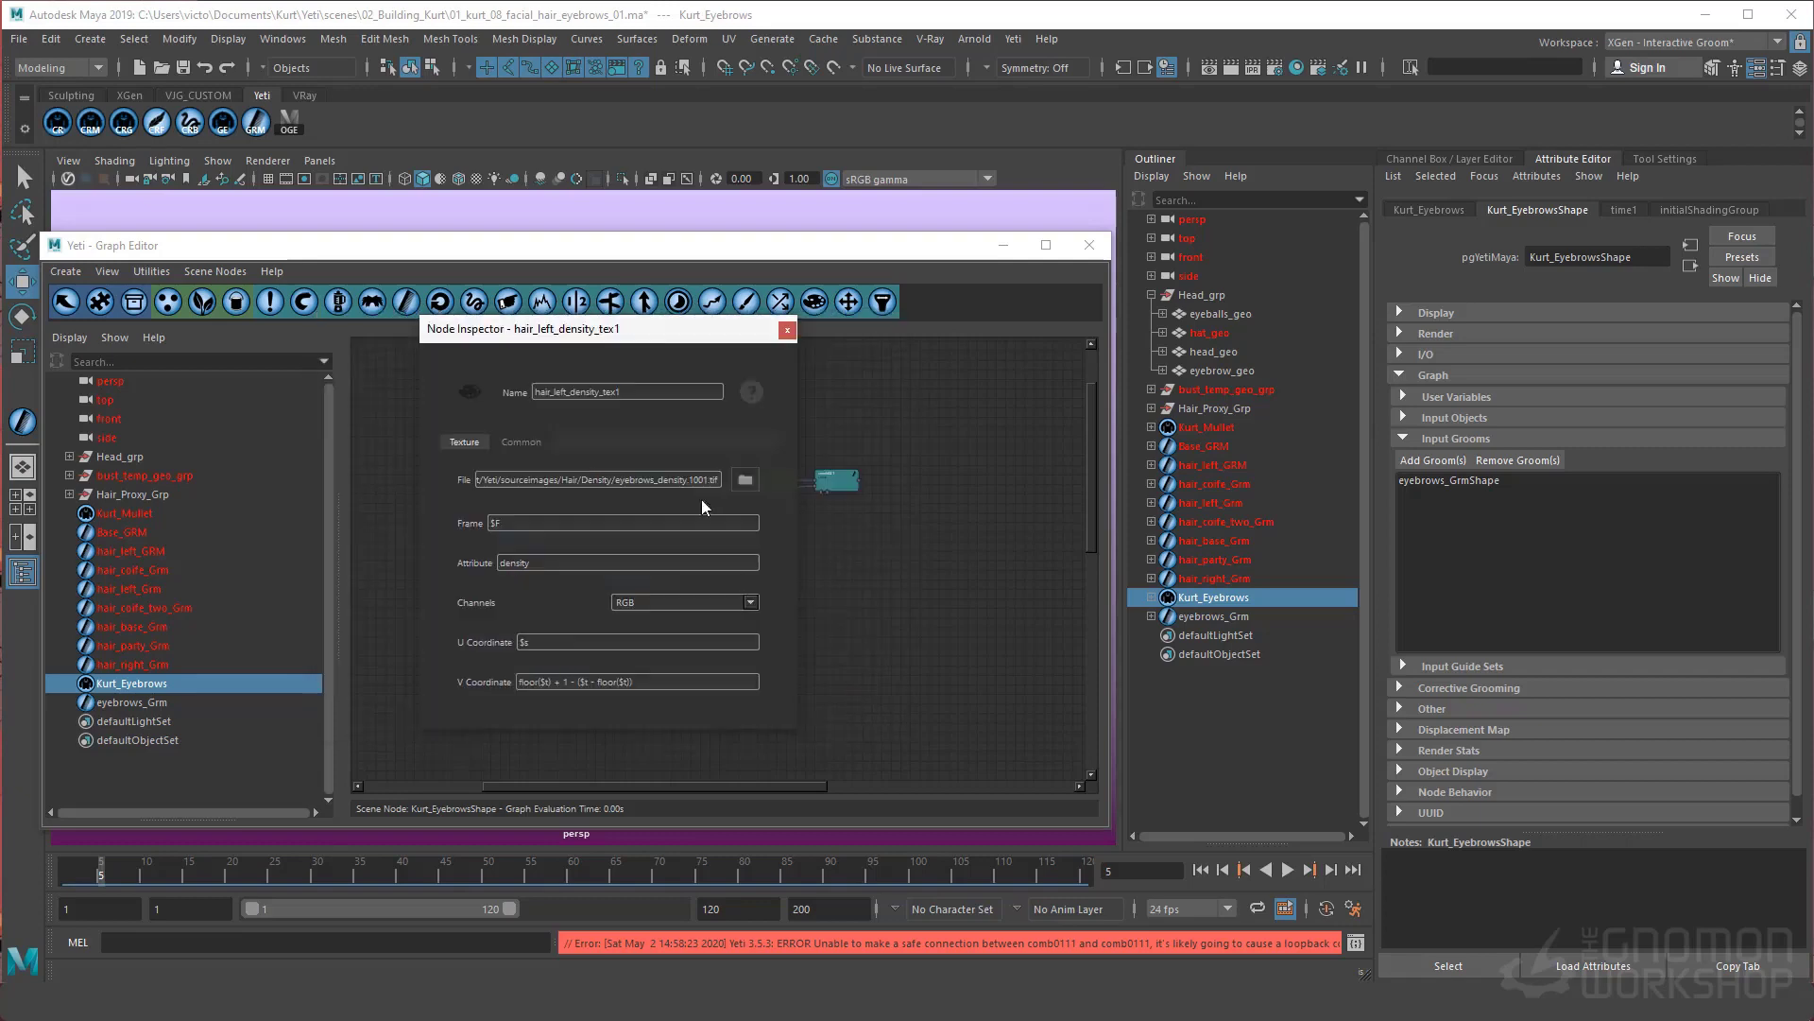
Replace the 1001 tile number in the density texture's file path with <UDIM>
key("BackSpace")
key("BackSpace")
key("BackSpace")
key("BackSpace")
type("<UDIM>")
key("Return")
Display the graph at the scatter node and examine the eyebrow area of the head in wireframe
key("a")
key("f")
left_click(710, 581)
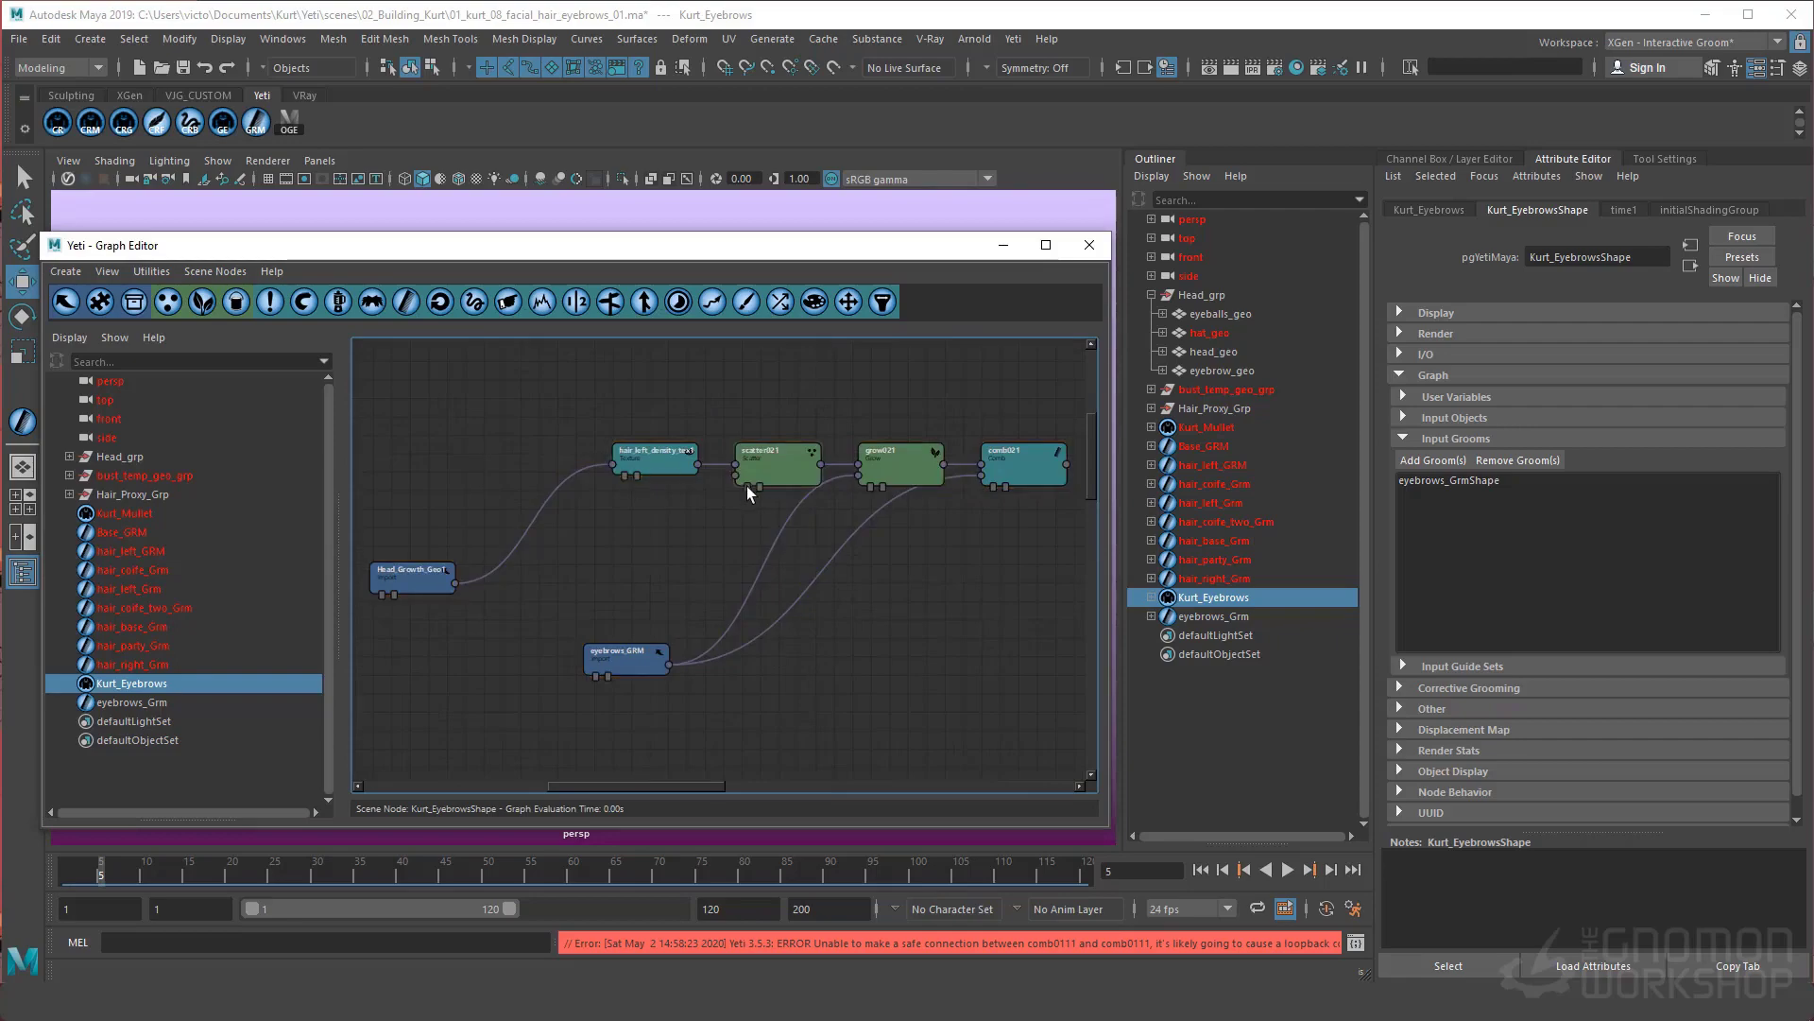
left_click(1010, 247)
key("4")
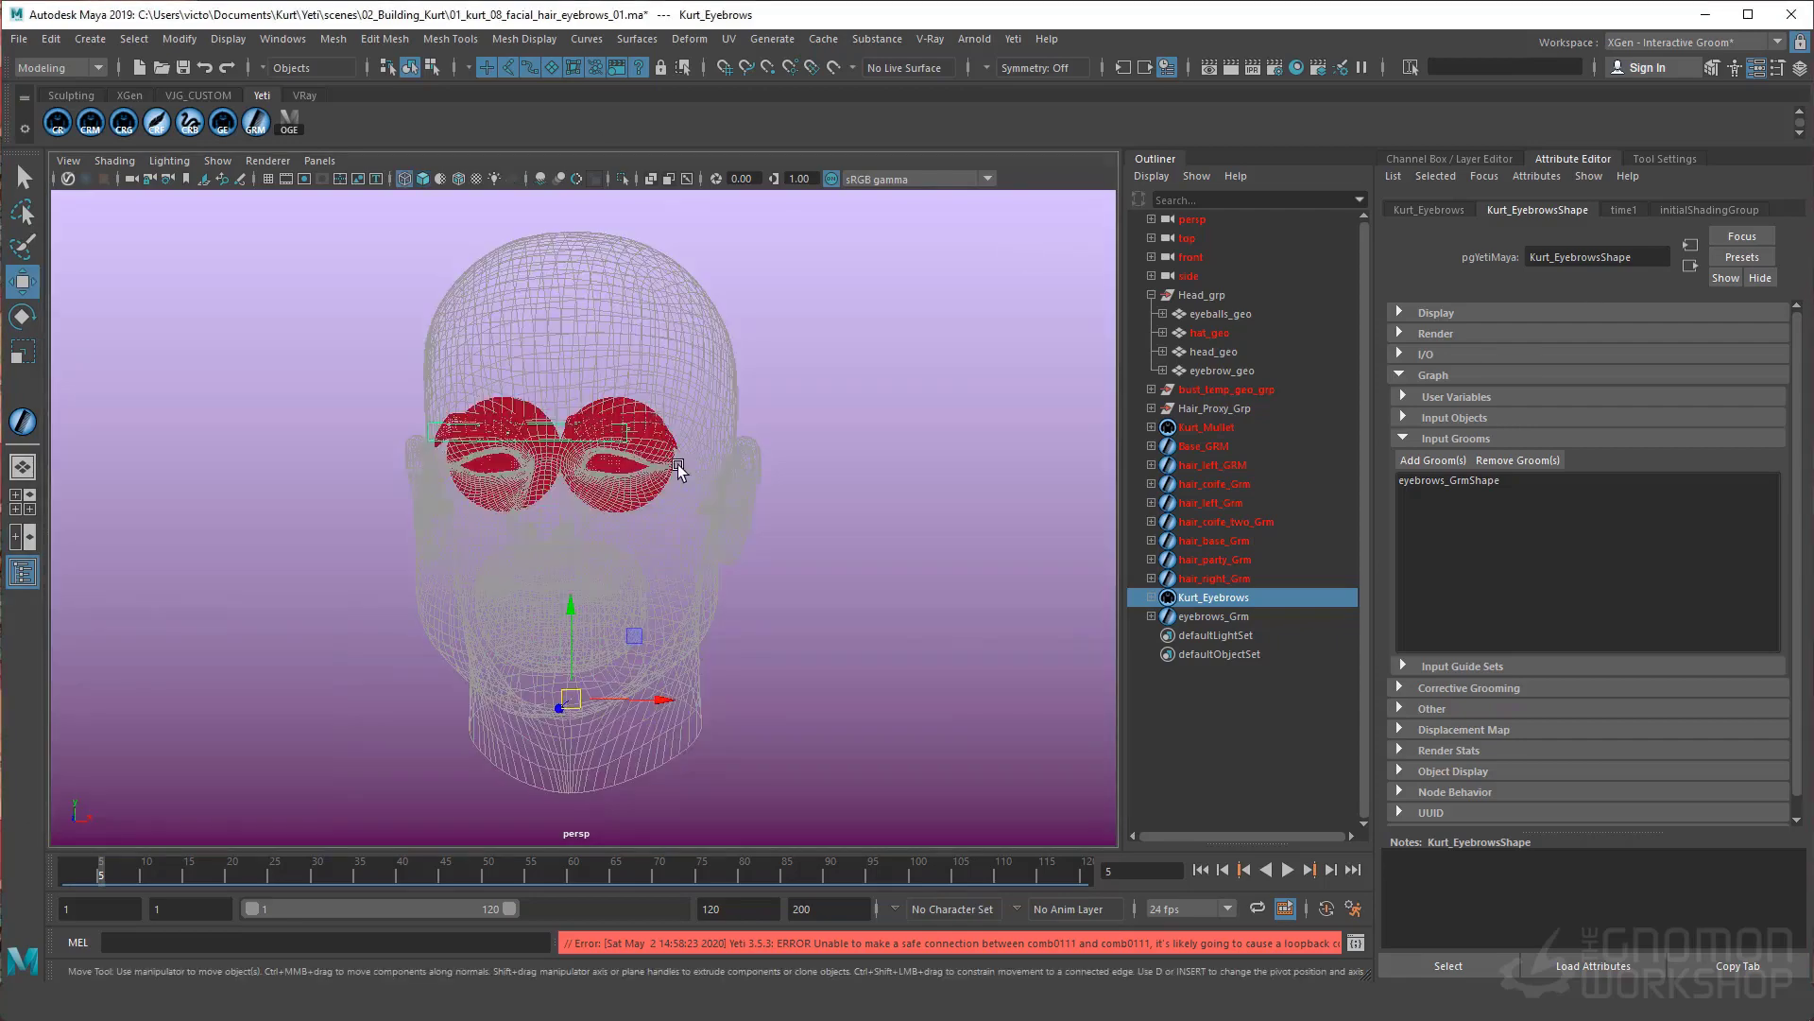
scroll(682, 466, "up", 5)
Hide the eyebrow_geo proxy mesh, keep Head_grp visible, and select Kurt_Eyebrows with the scene in wireframe
left_click(1206, 297)
key("ctrl+z")
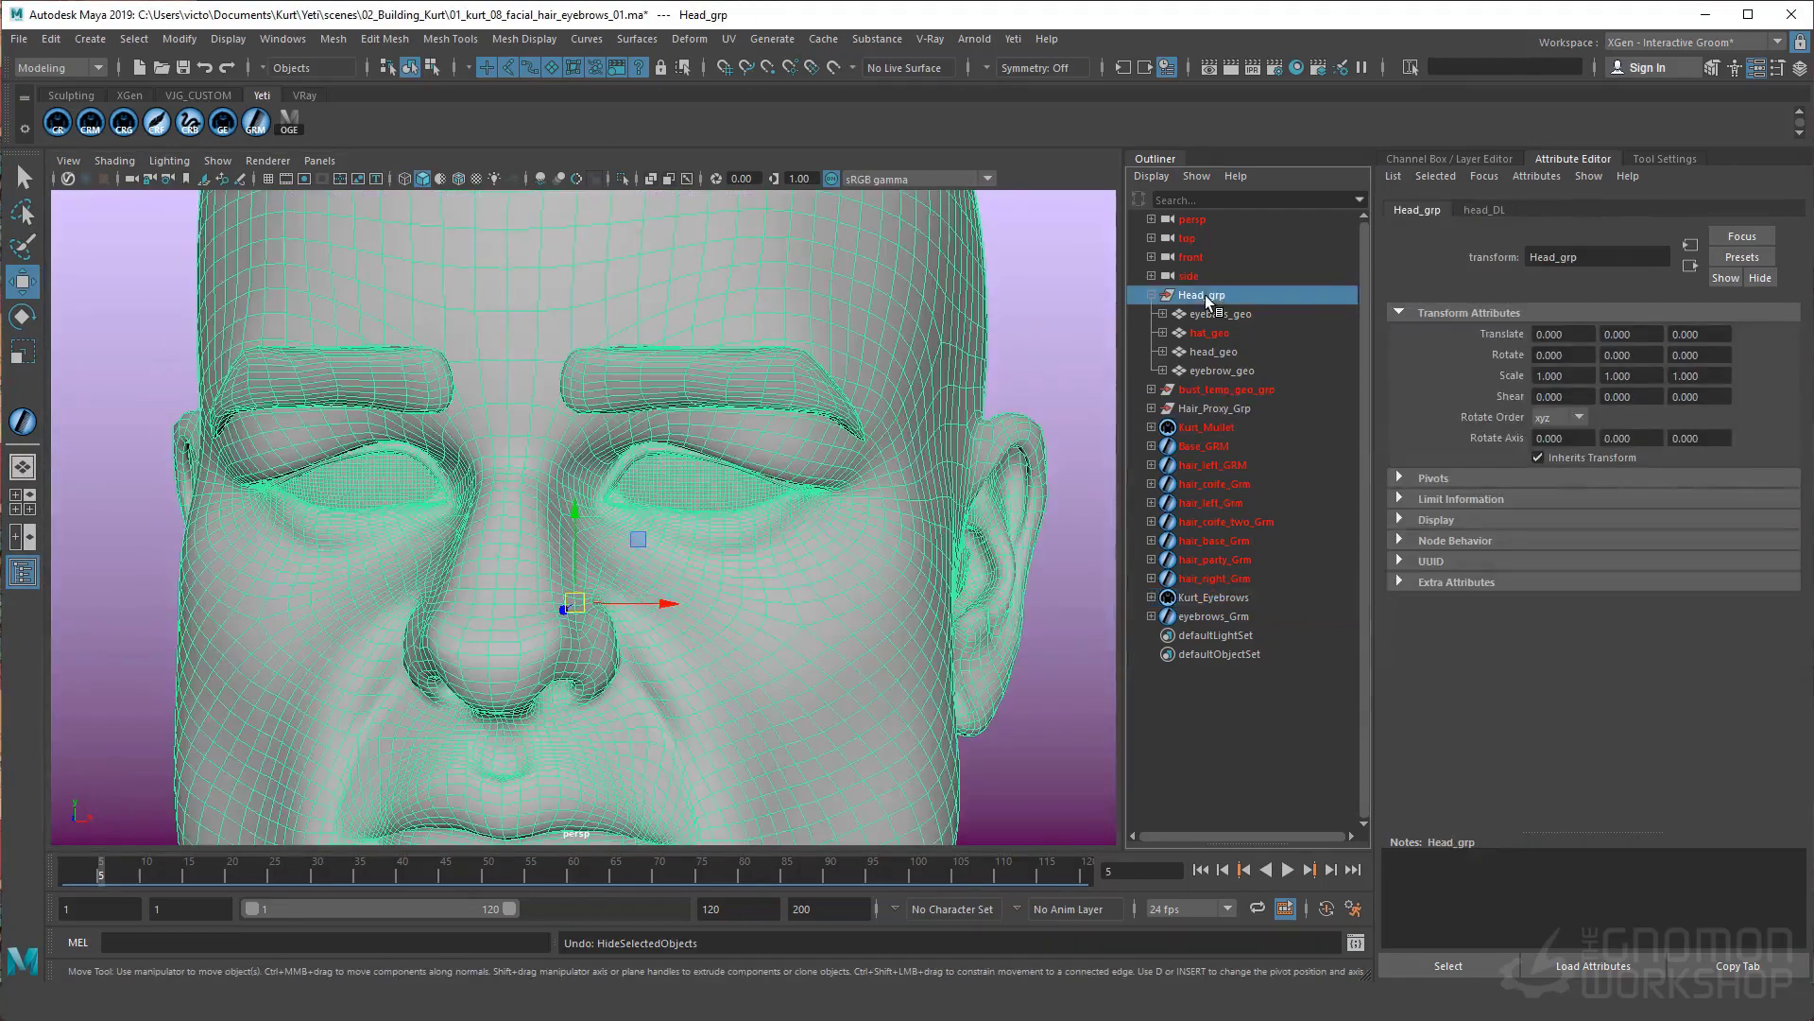
key("ctrl+a")
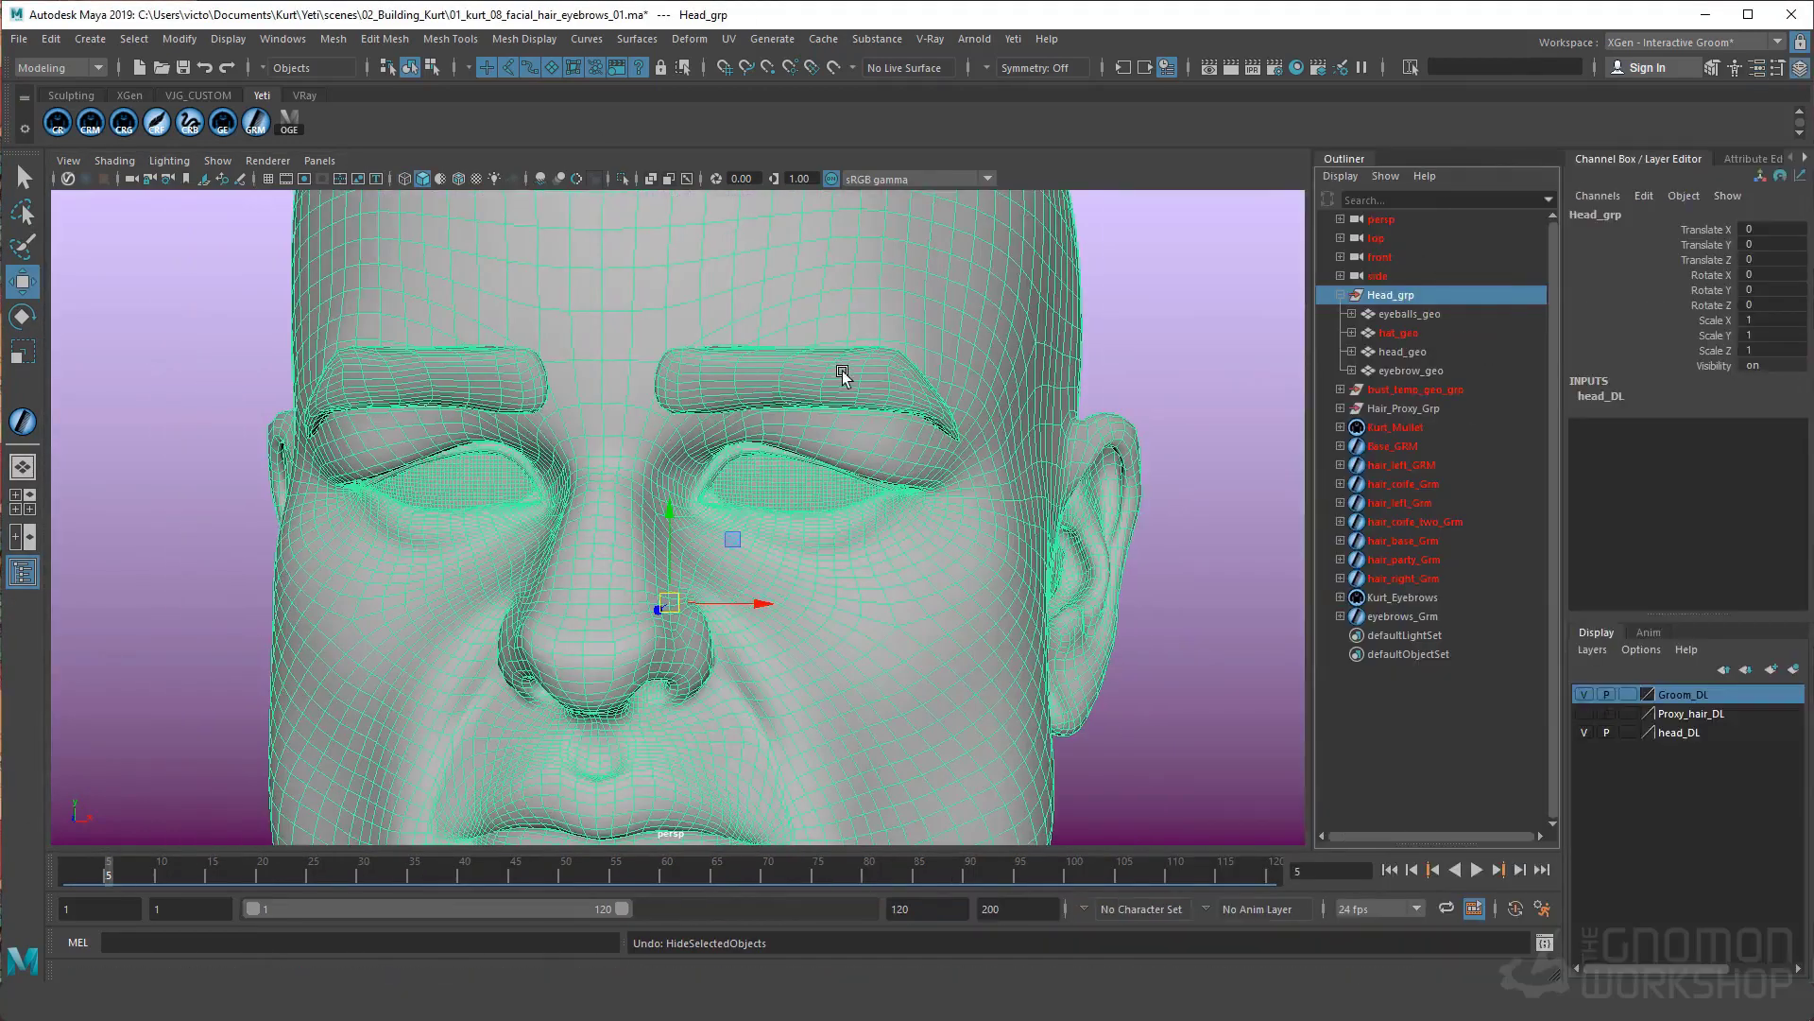
left_click(846, 375)
key("ctrl+h")
left_click(1417, 601)
key("4")
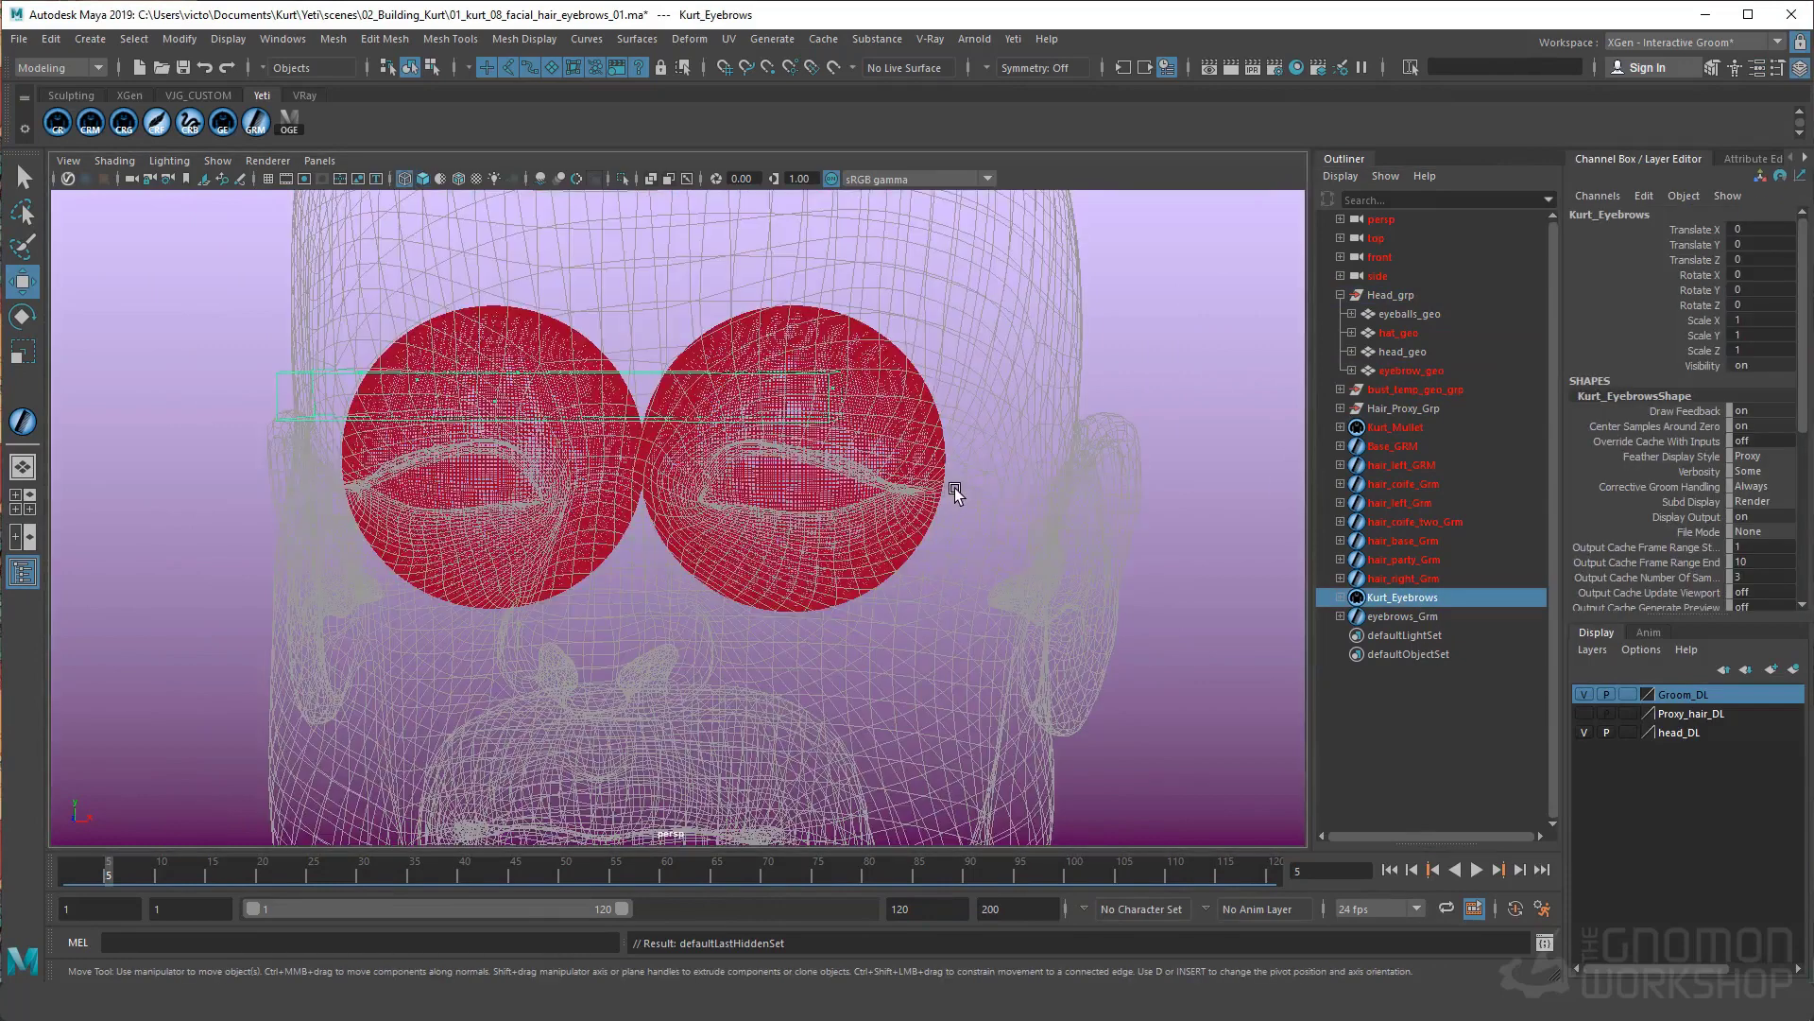
Check the viewport density in the Display attributes of the Kurt_Eyebrows shape
left_click(1736, 159)
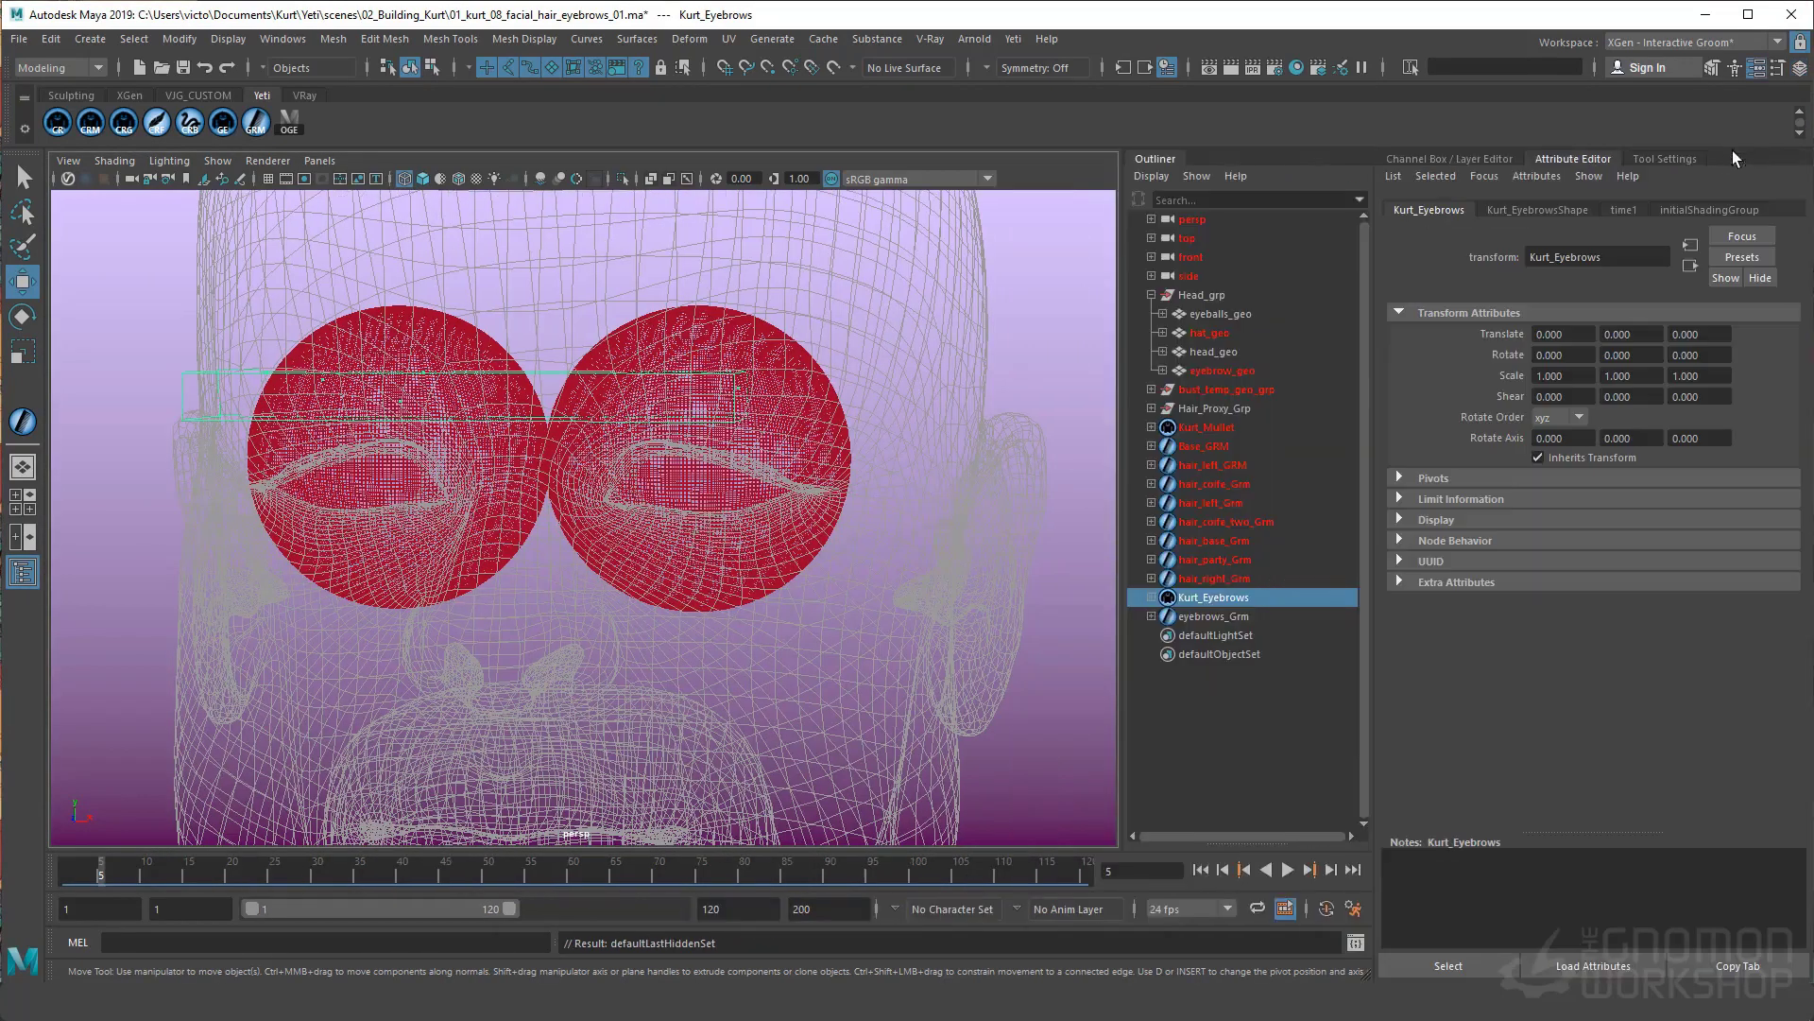
left_click(1550, 209)
left_click(1404, 439)
left_click(1420, 313)
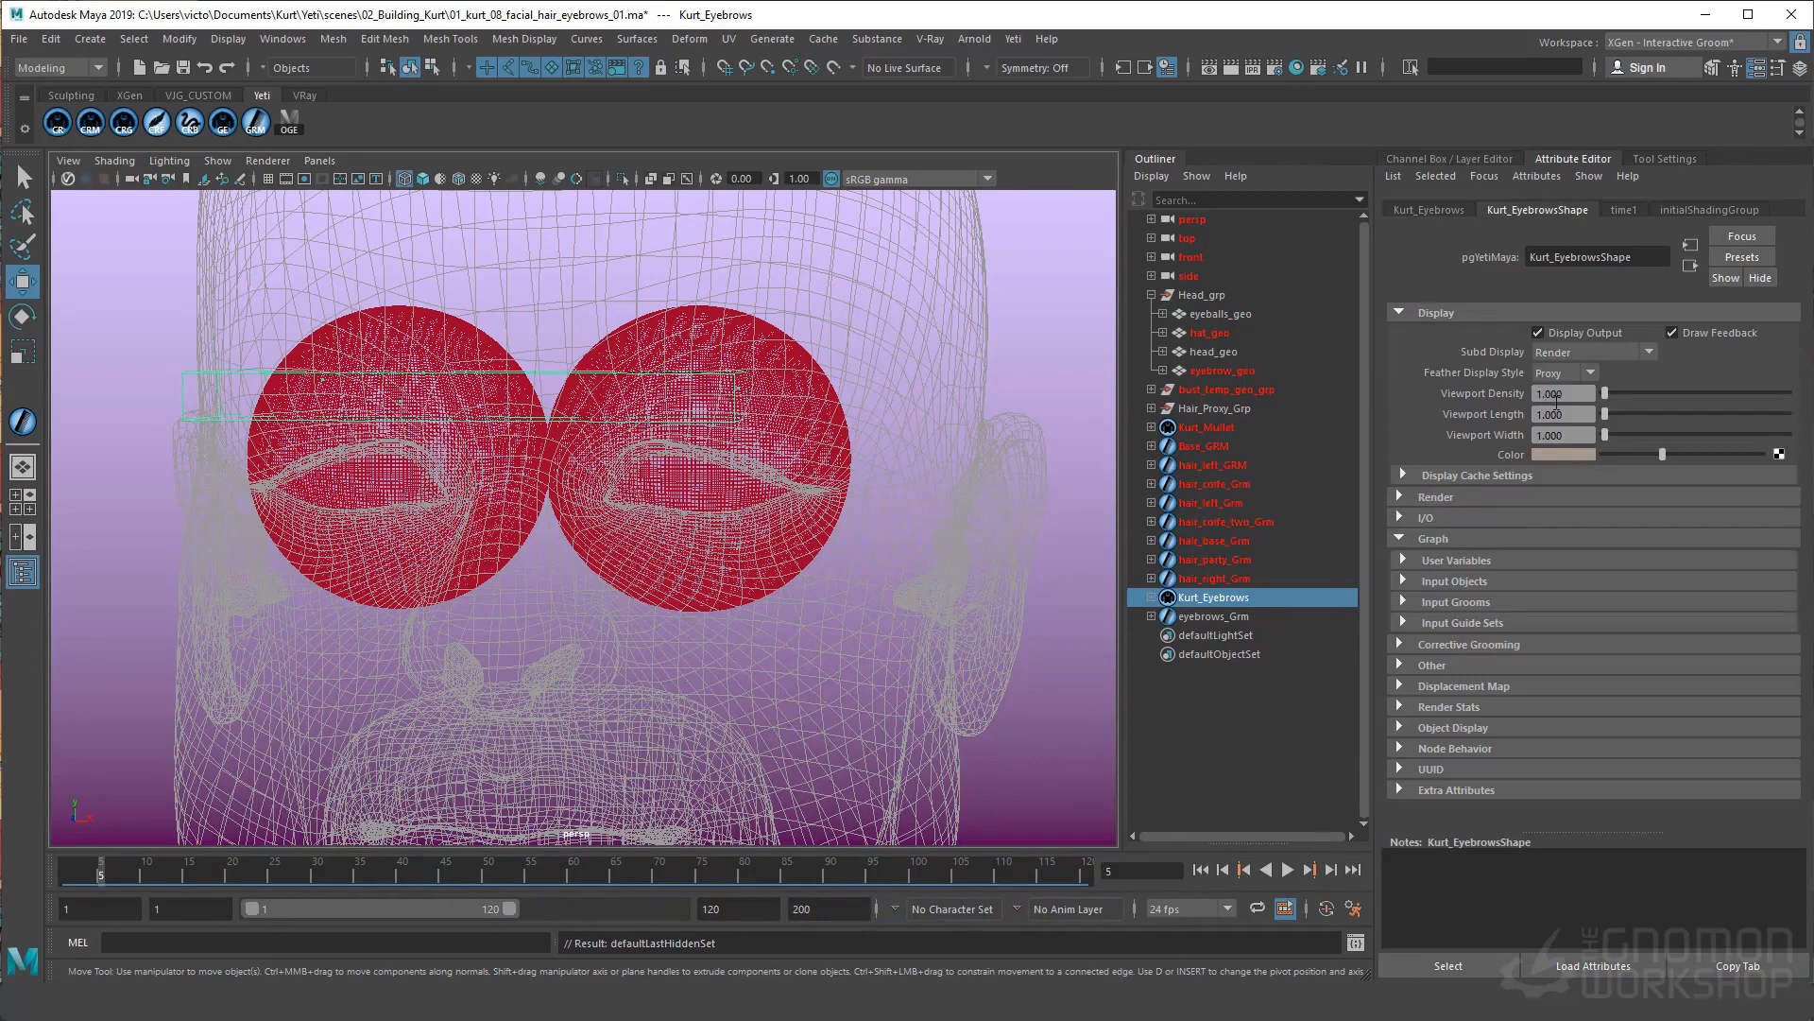
key("Return")
left_click(1401, 310)
Display the Kurt_Eyebrows graph at the grow node and arrange the Graph Editor so the wireframe head stays in view
key("5")
key("alt+Tab")
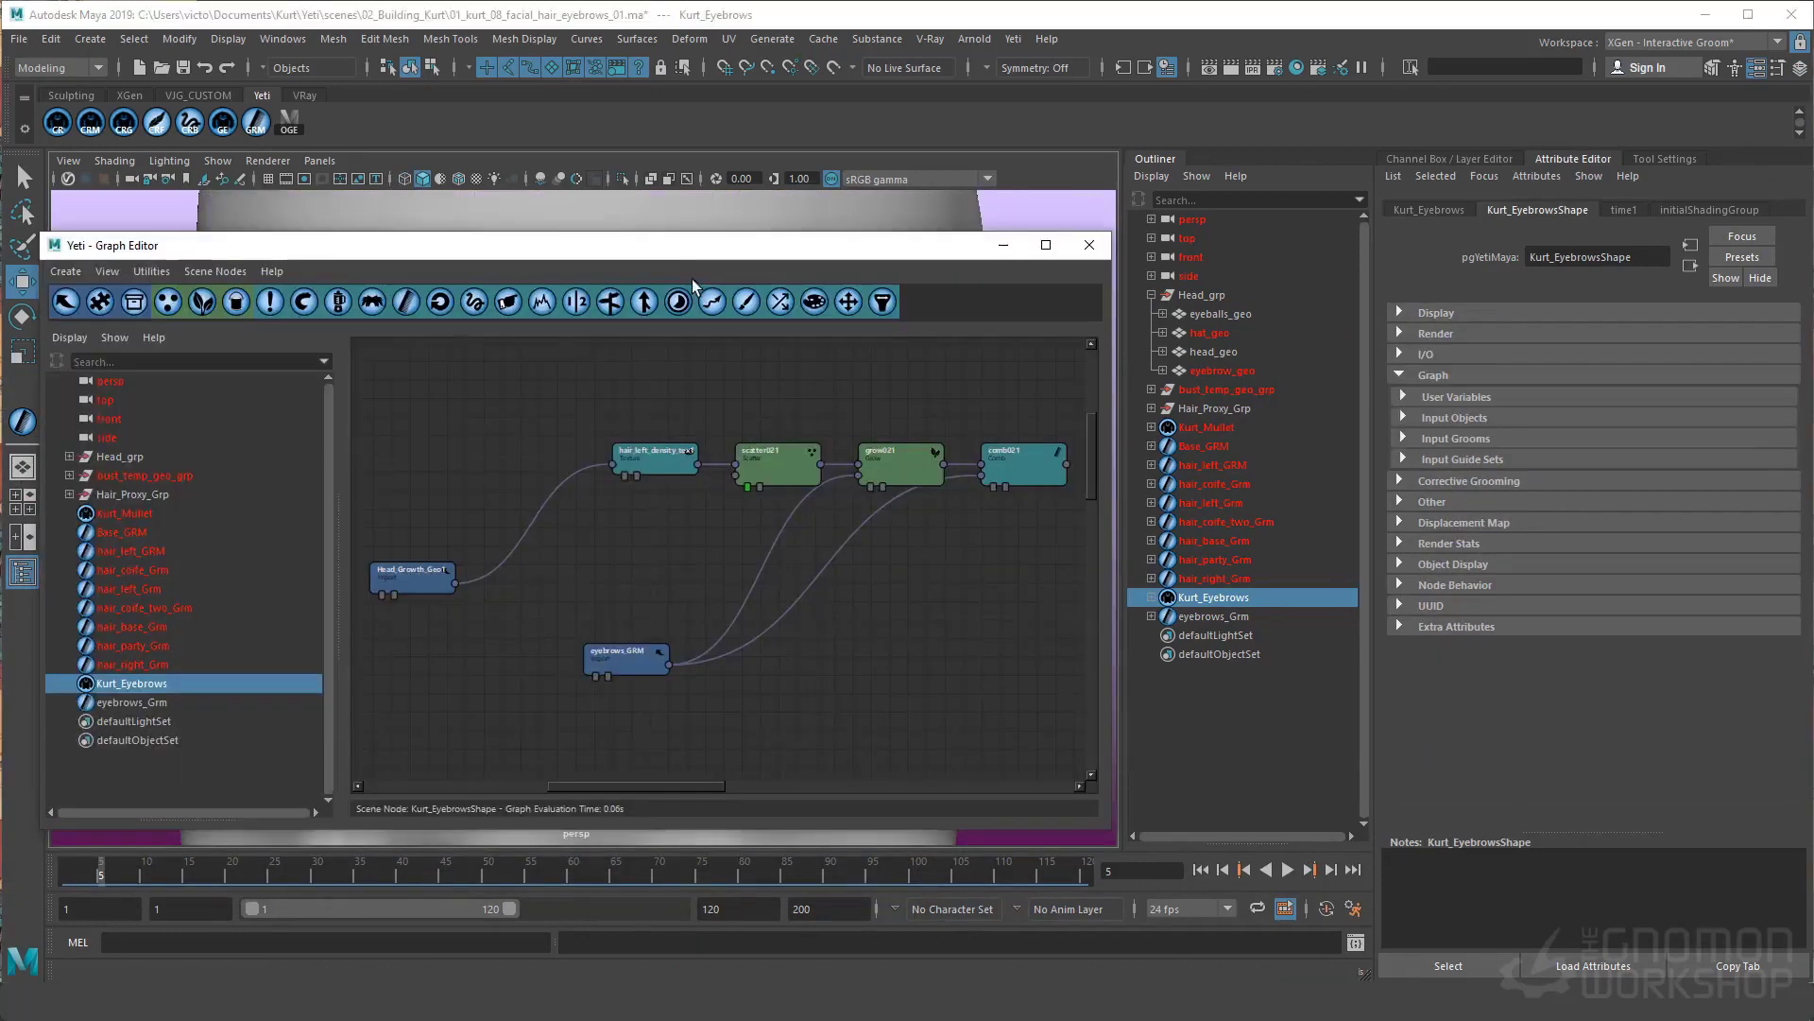
left_click(871, 482)
left_click_drag(854, 250, 1457, 339)
key("4")
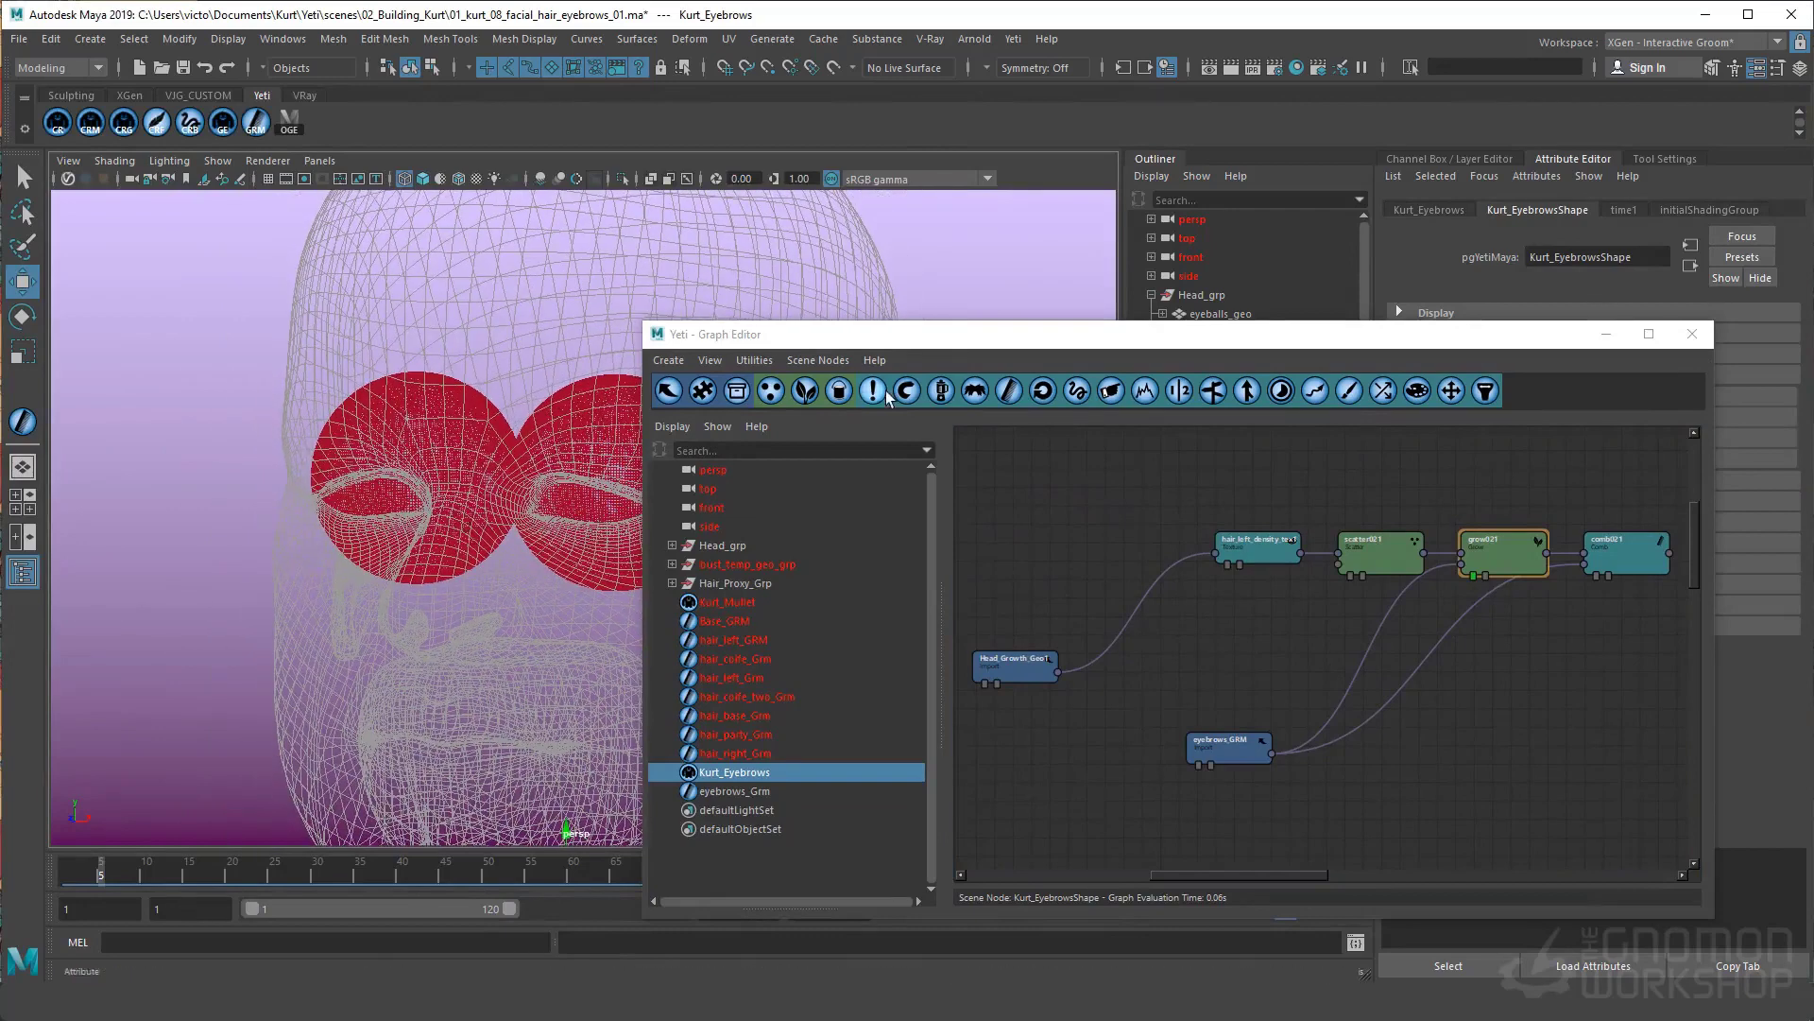
Disconnect eyebrows_GRM from the grow node and show the grown eyebrow fibres on the shaded head
left_click_drag(945, 334, 965, 303)
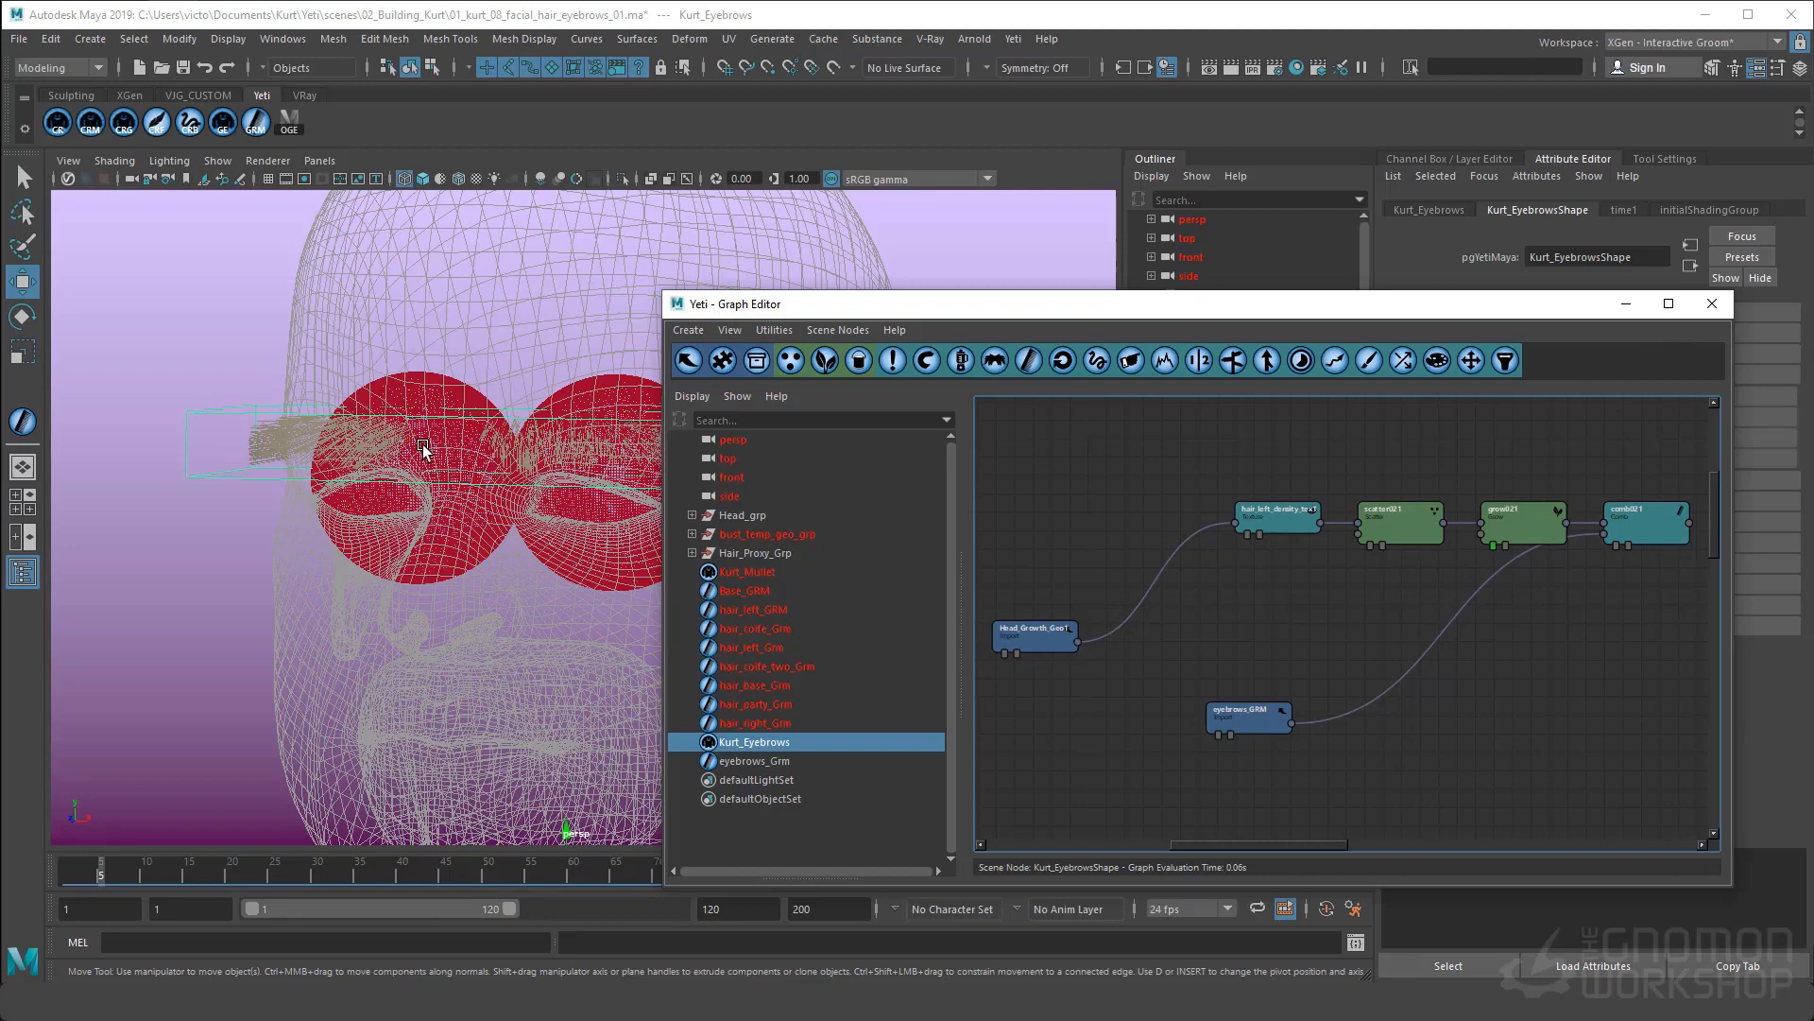
key("5")
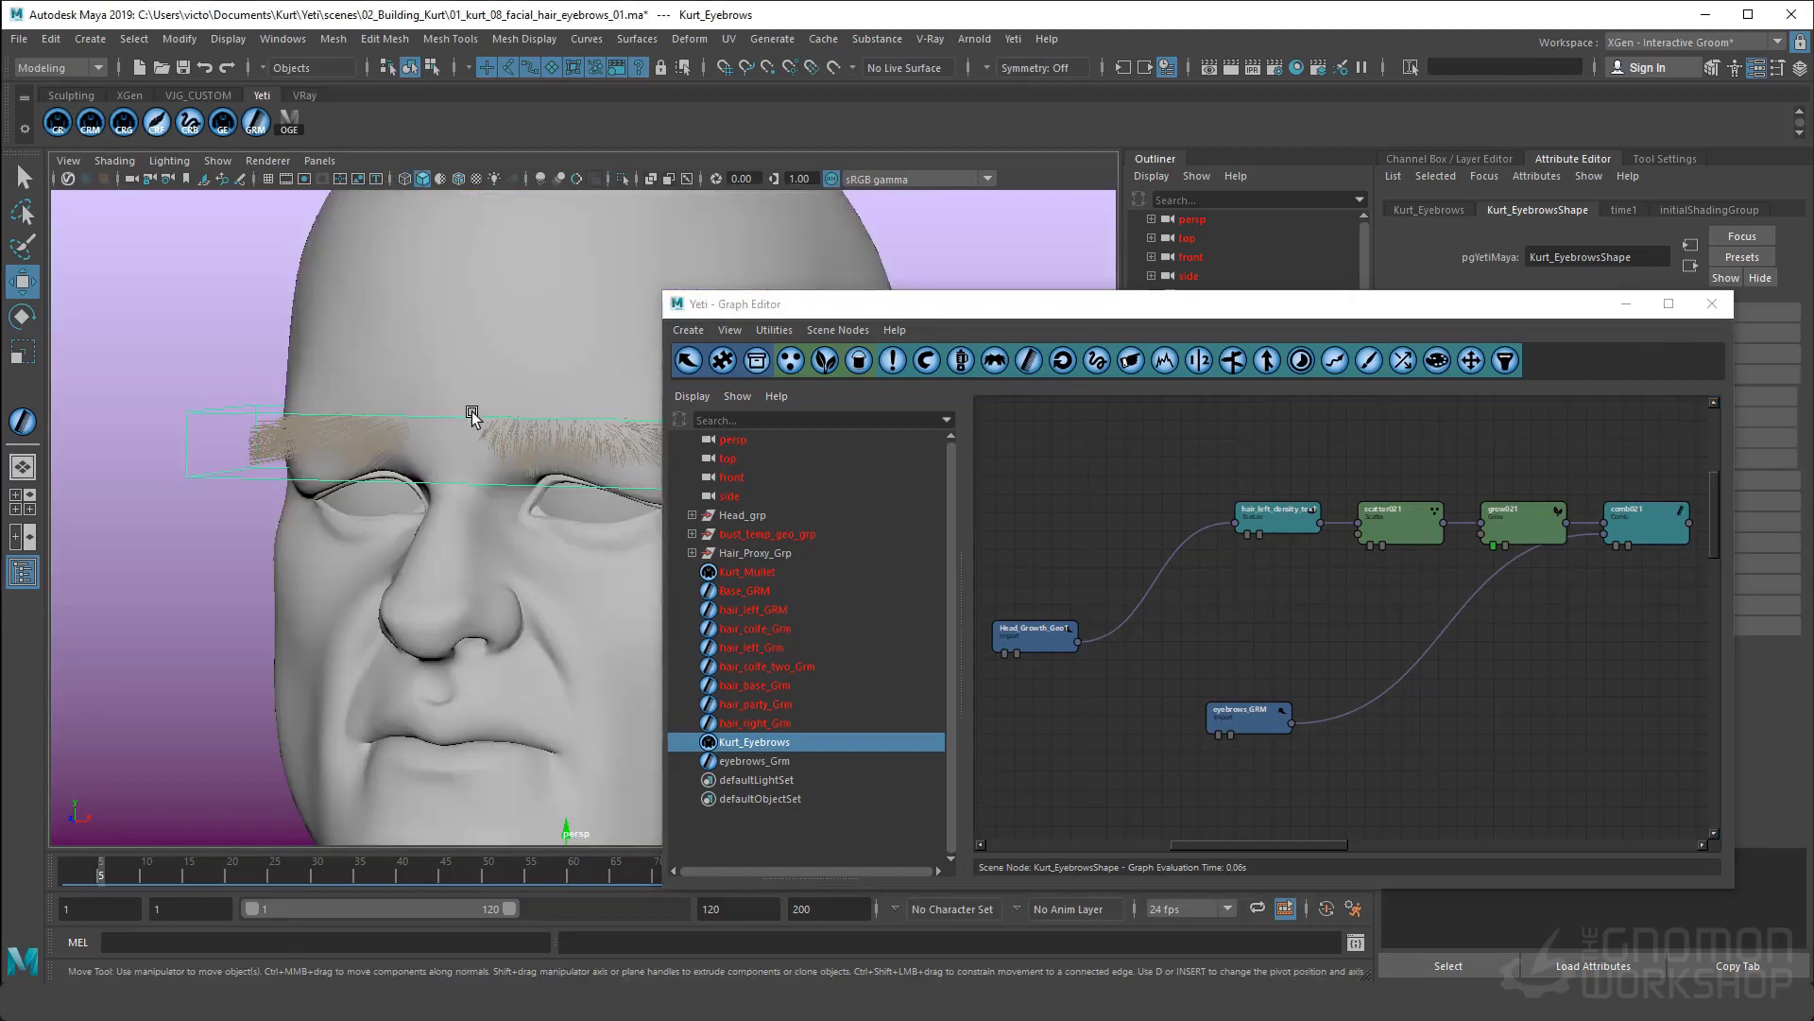
left_click(1624, 304)
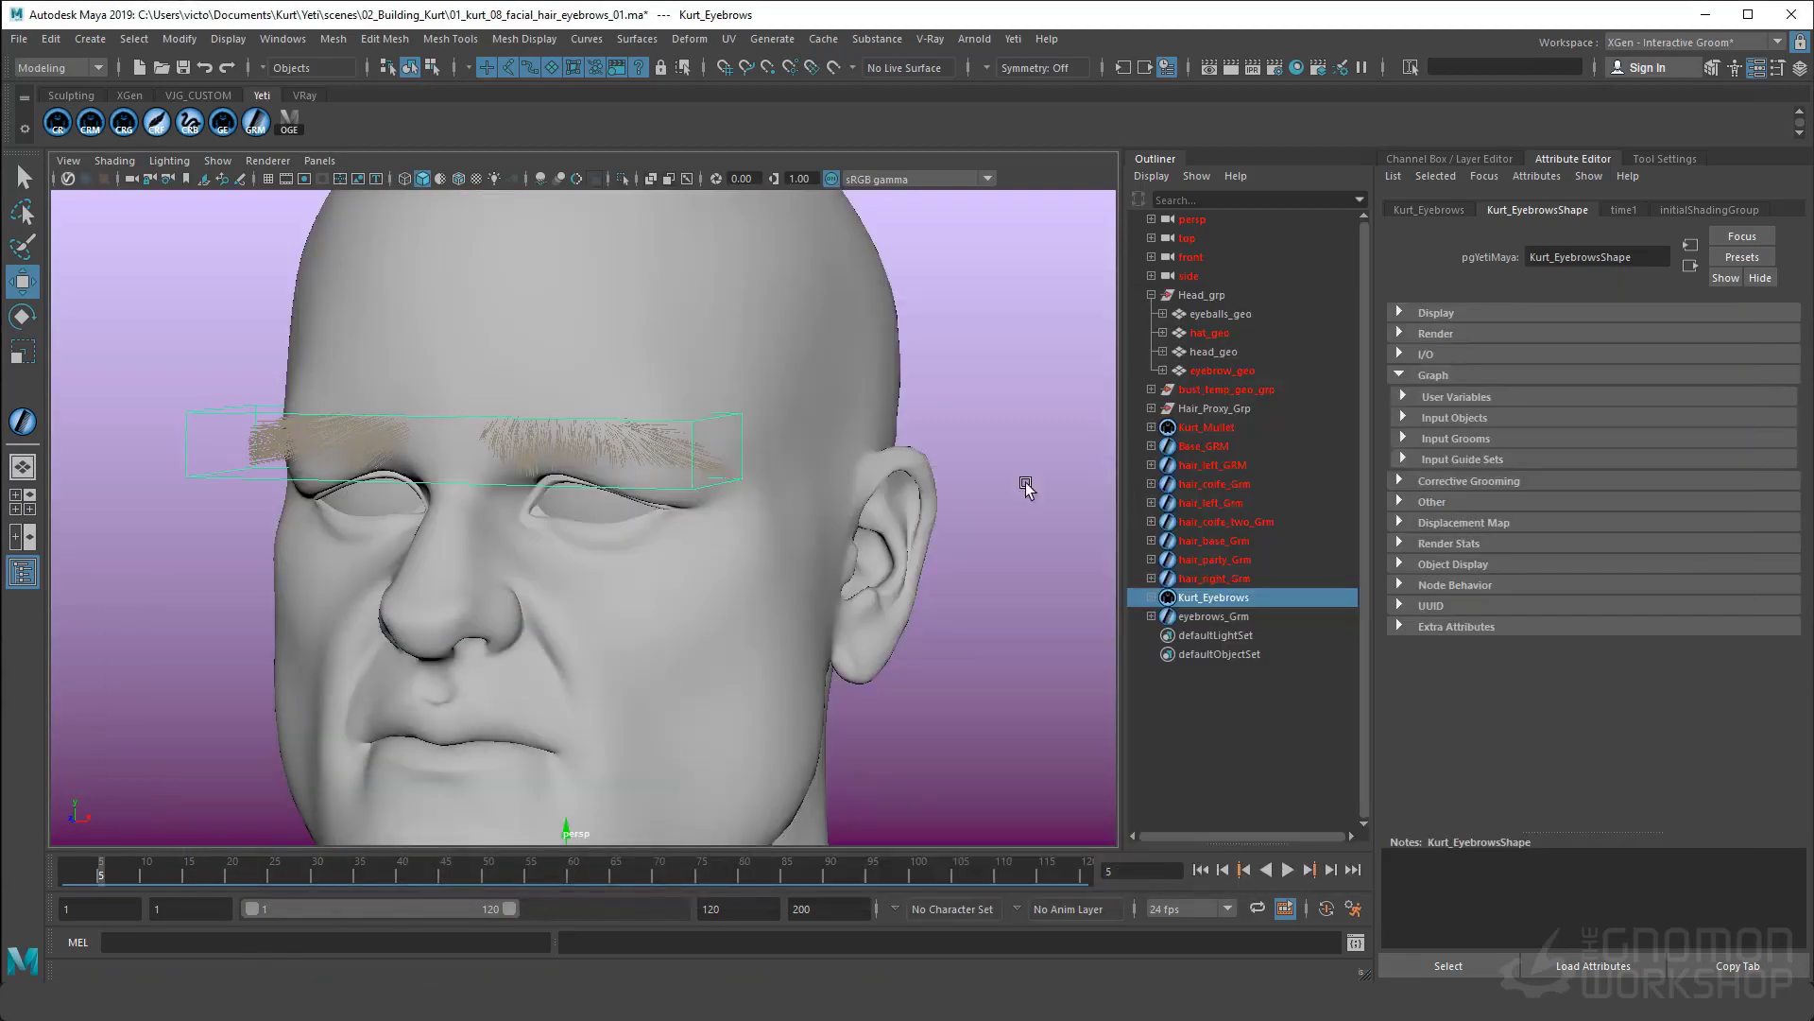
Select eyebrows_Grm, open its initial strand length for editing, and start editing the groom
left_click_drag(676, 510, 879, 515, "alt")
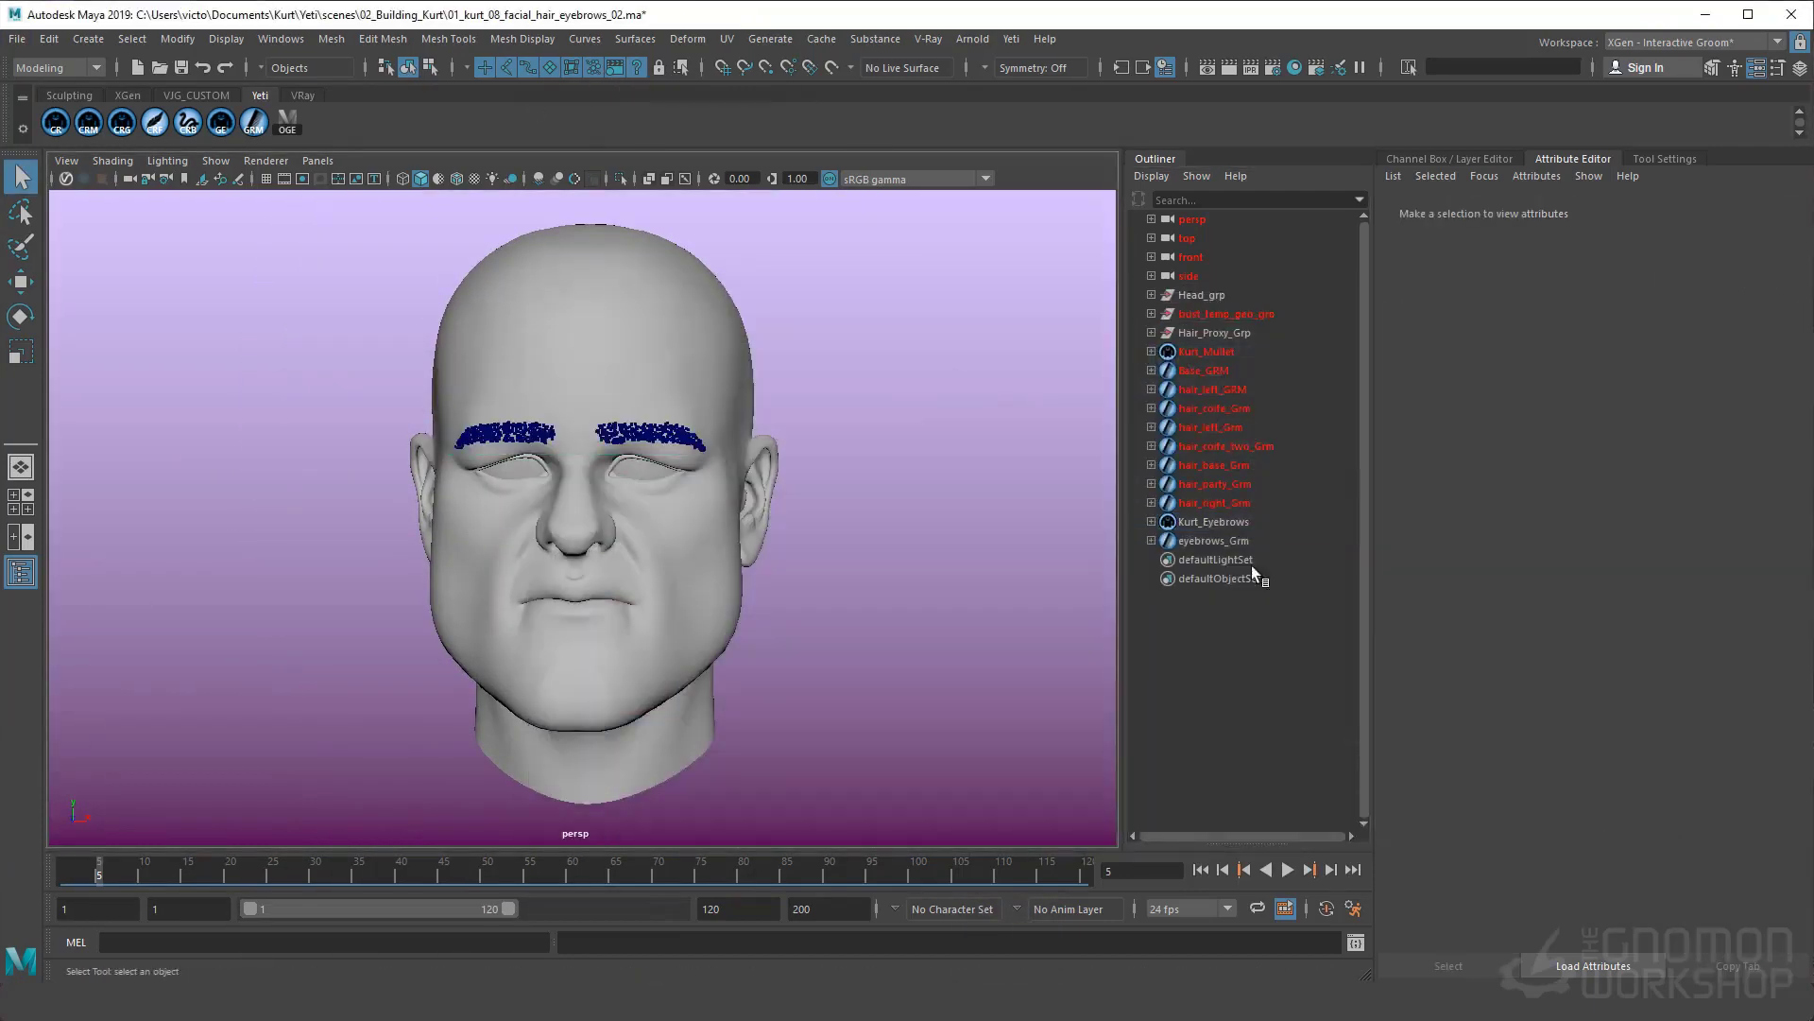
left_click(1217, 541)
left_click(1693, 362)
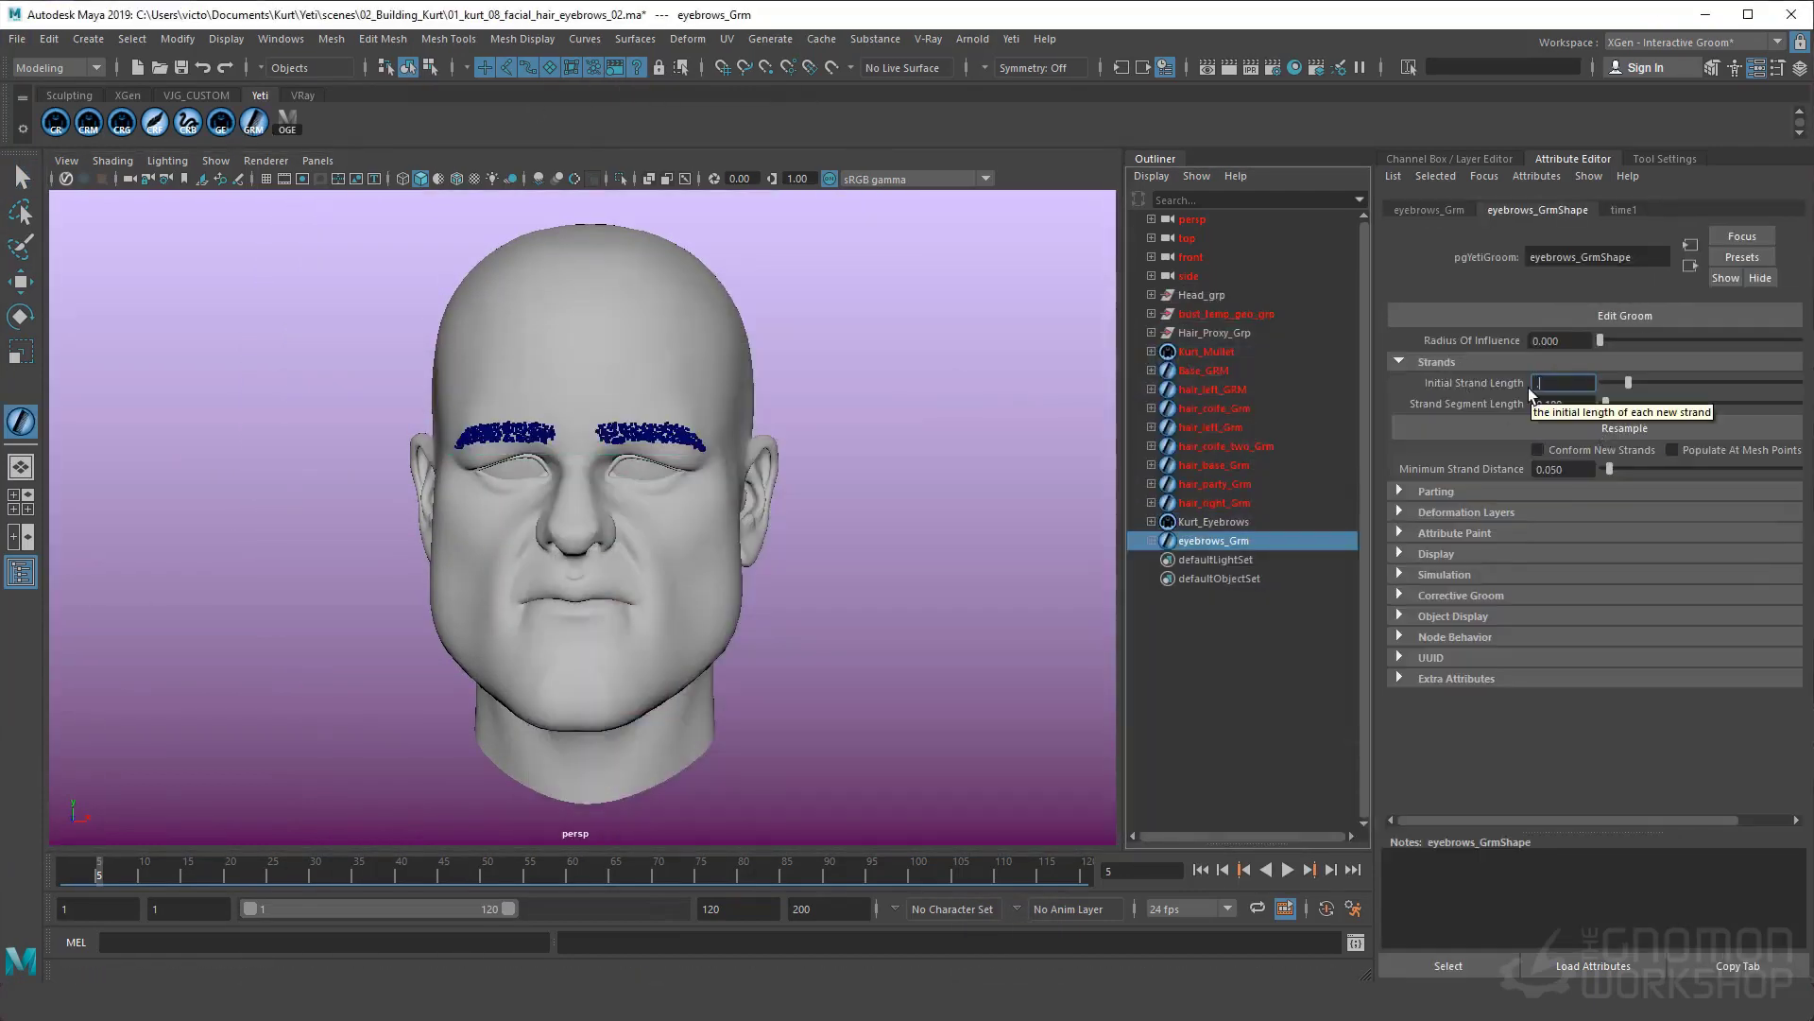
left_click(1417, 362)
left_click(1625, 315)
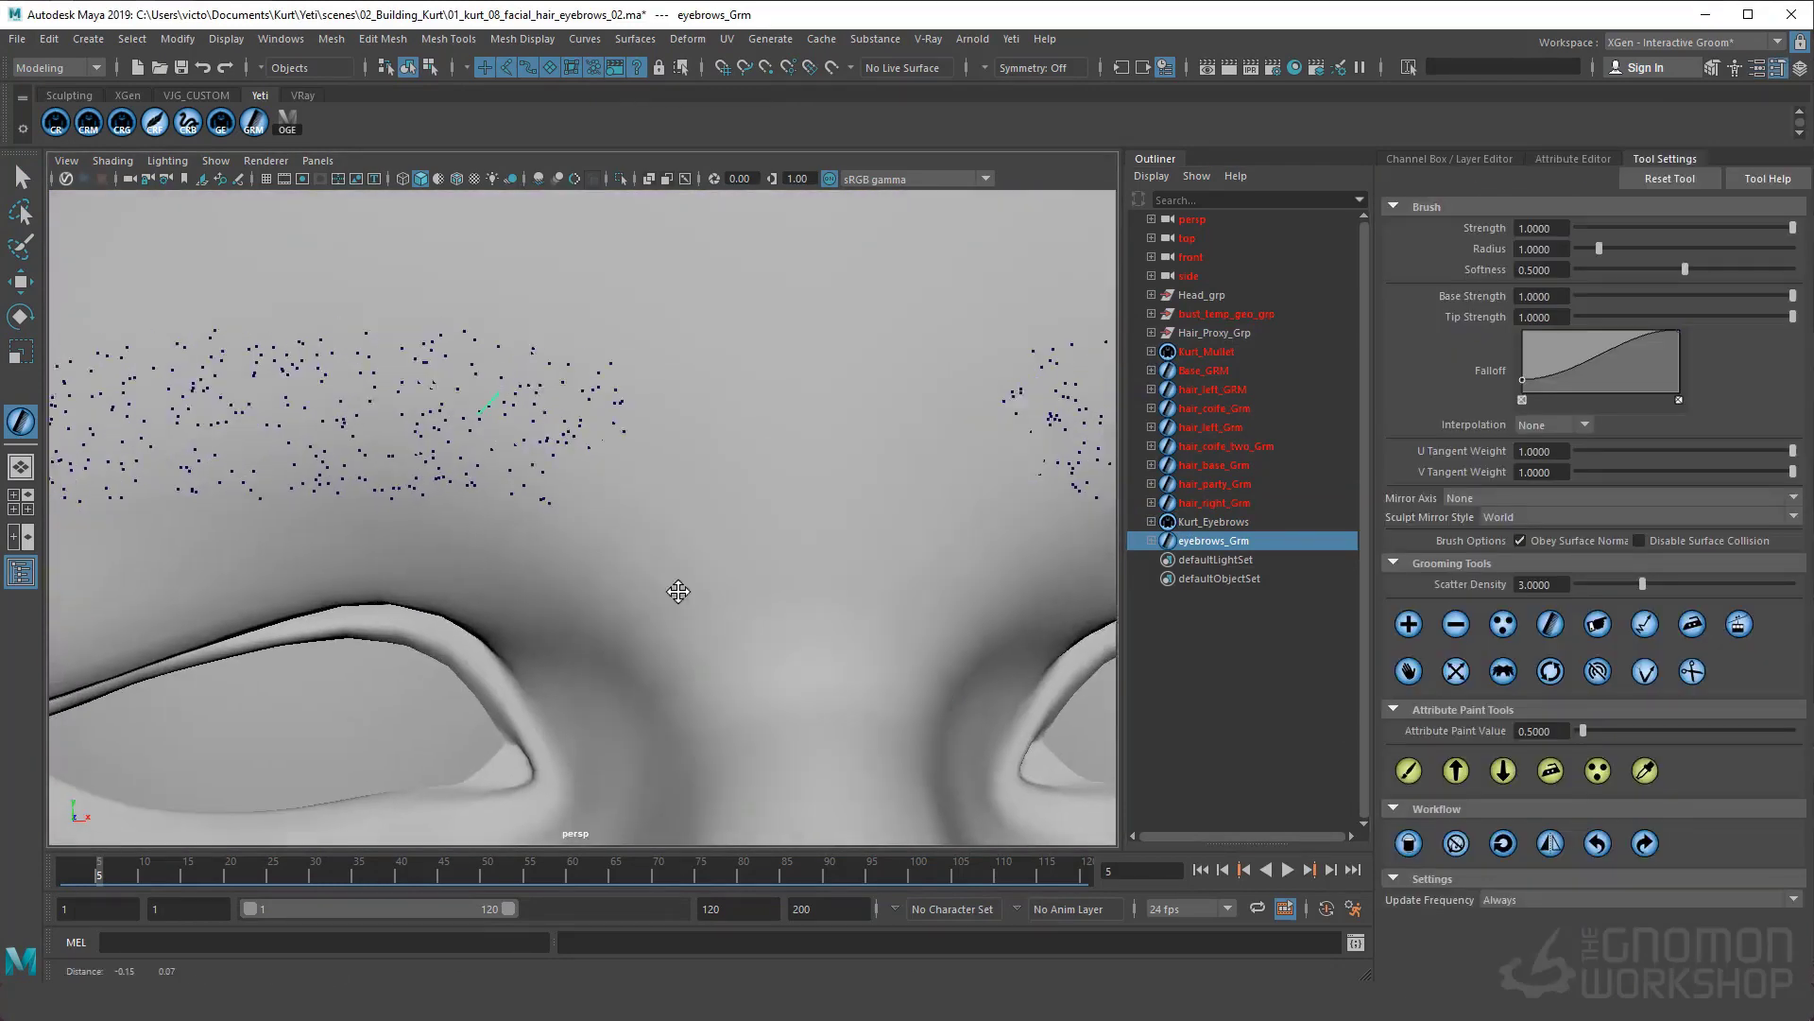
Replace the short test strand with a guide on the inner brow, using Obey Surface Normals off and Disable Surface Collision on
middle_click_drag(596, 316, 595, 458, "alt")
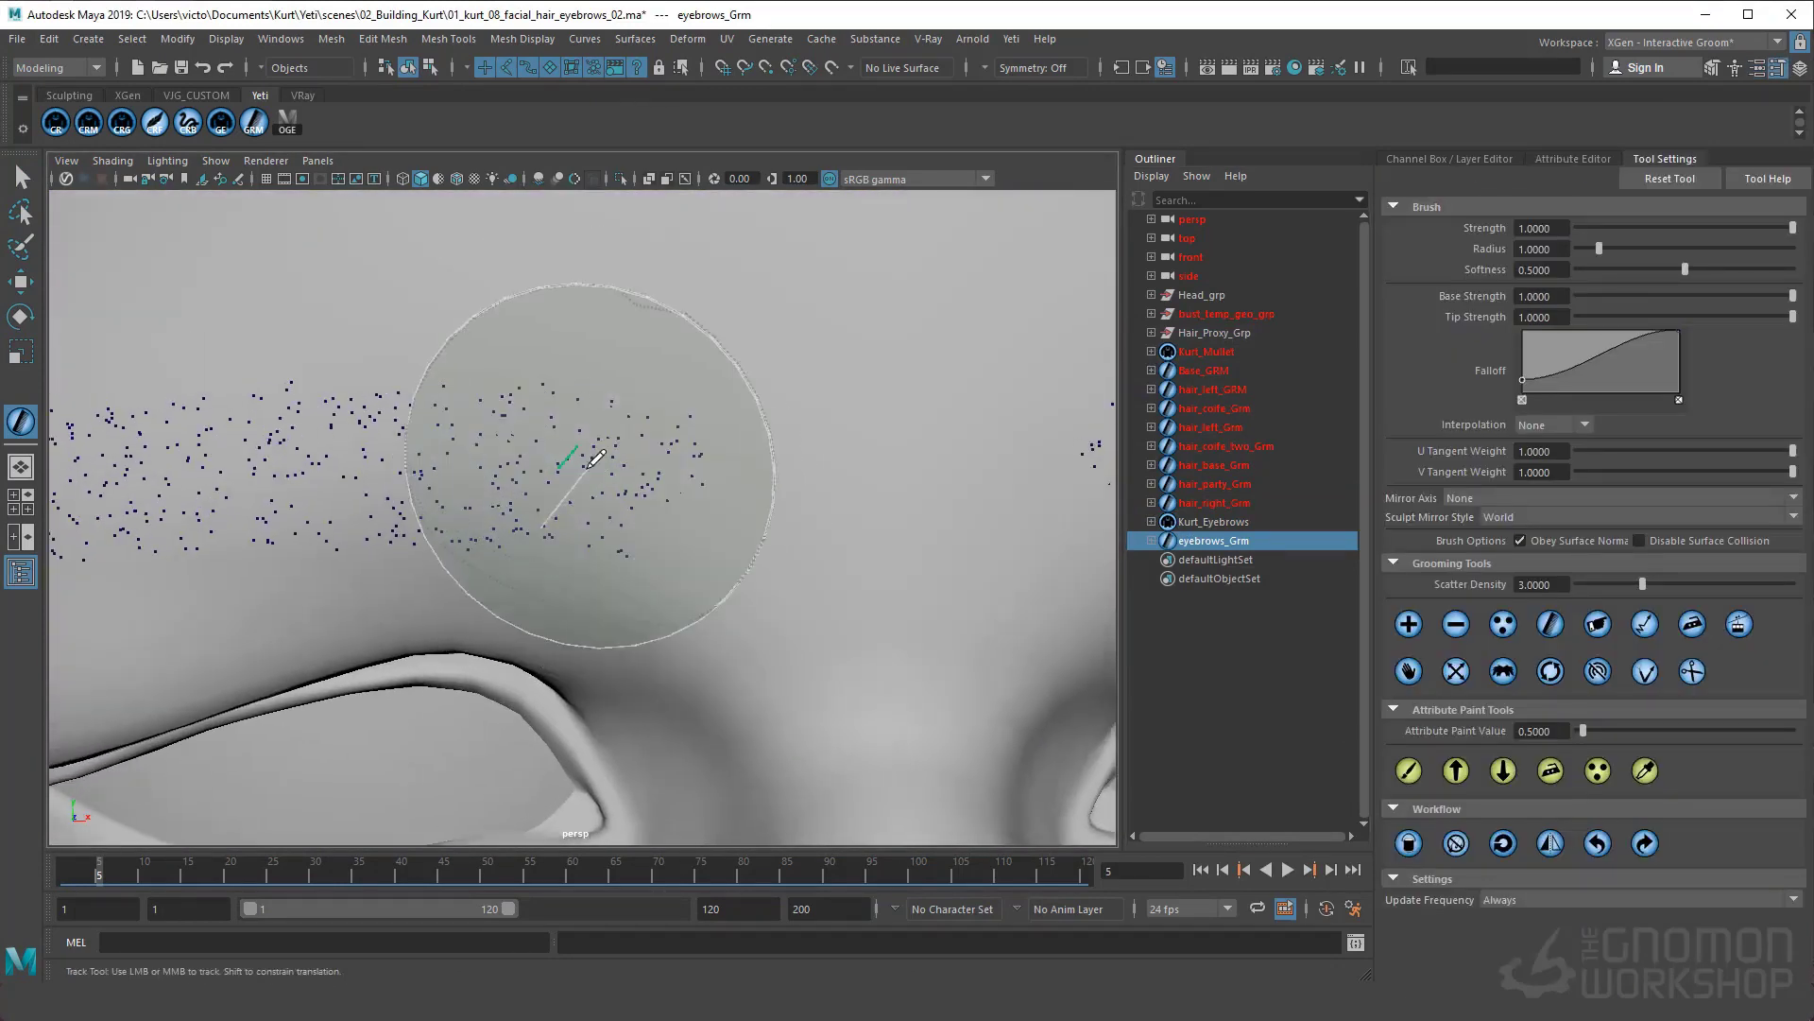
left_click(1455, 623)
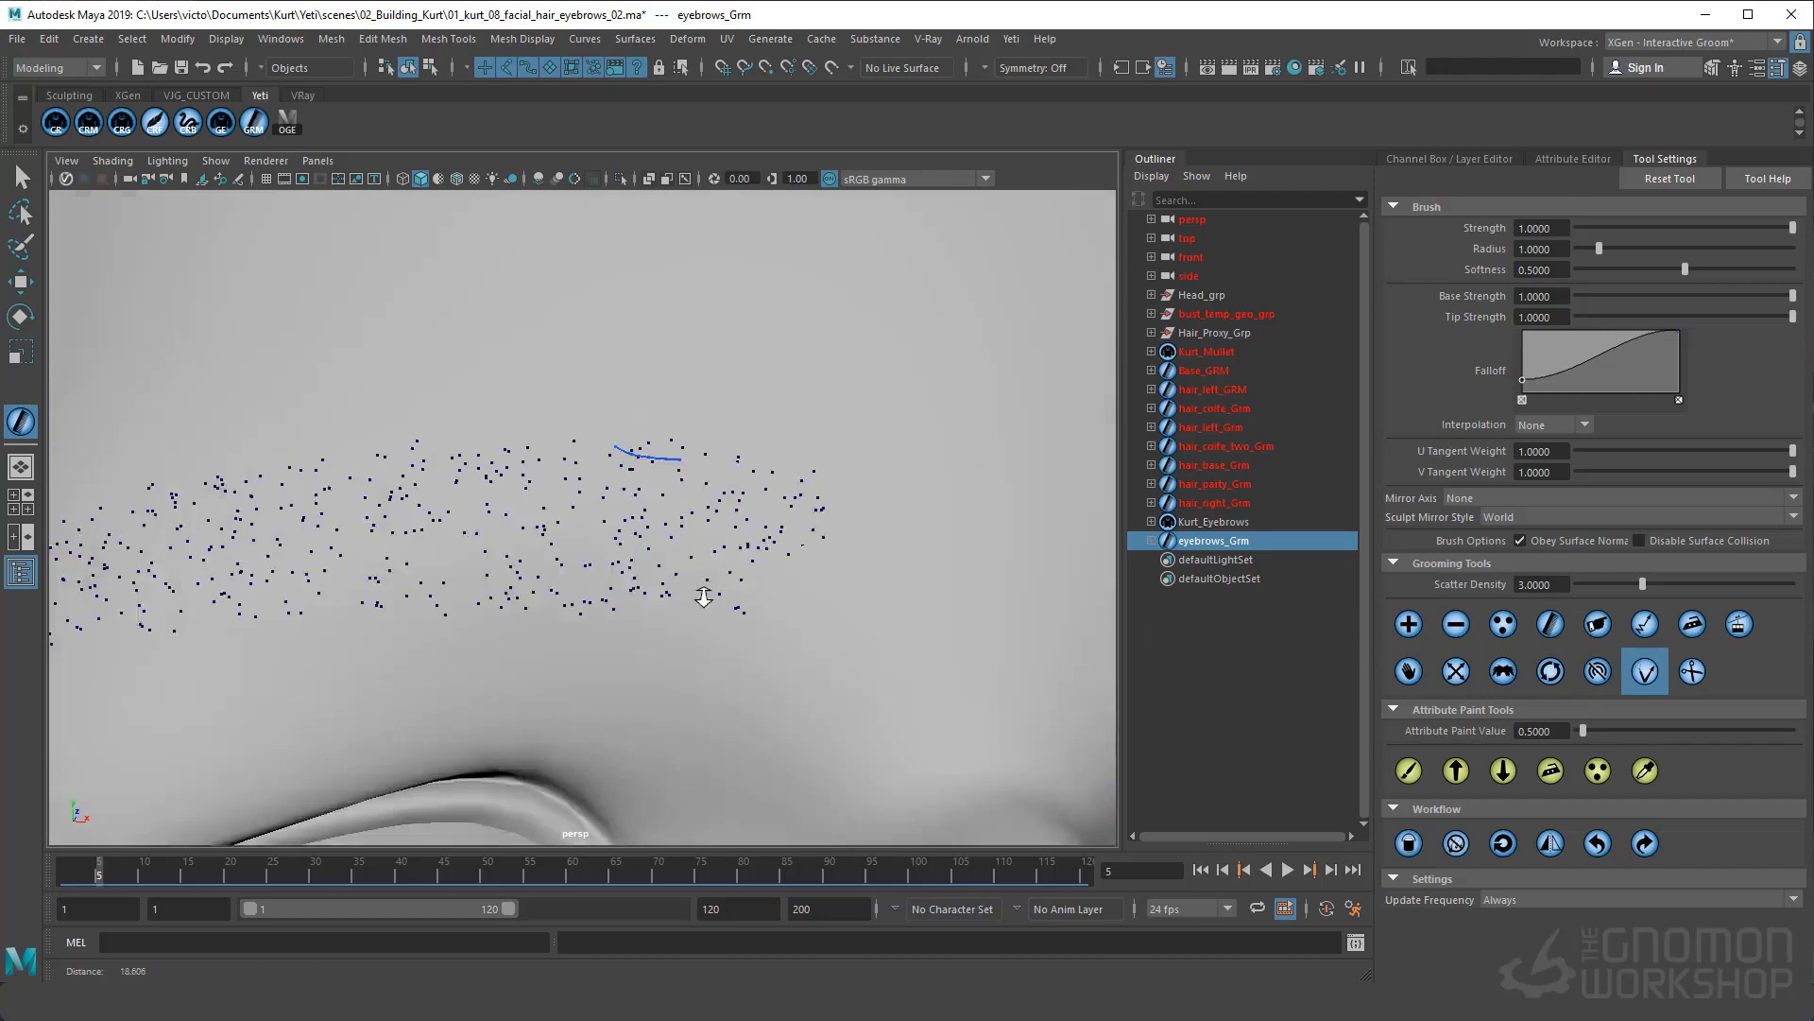
mouse_move(1021, 607)
right_mouse_down("alt")
mouse_move(266, 378)
mouse_move(1012, 530)
right_mouse_up("alt")
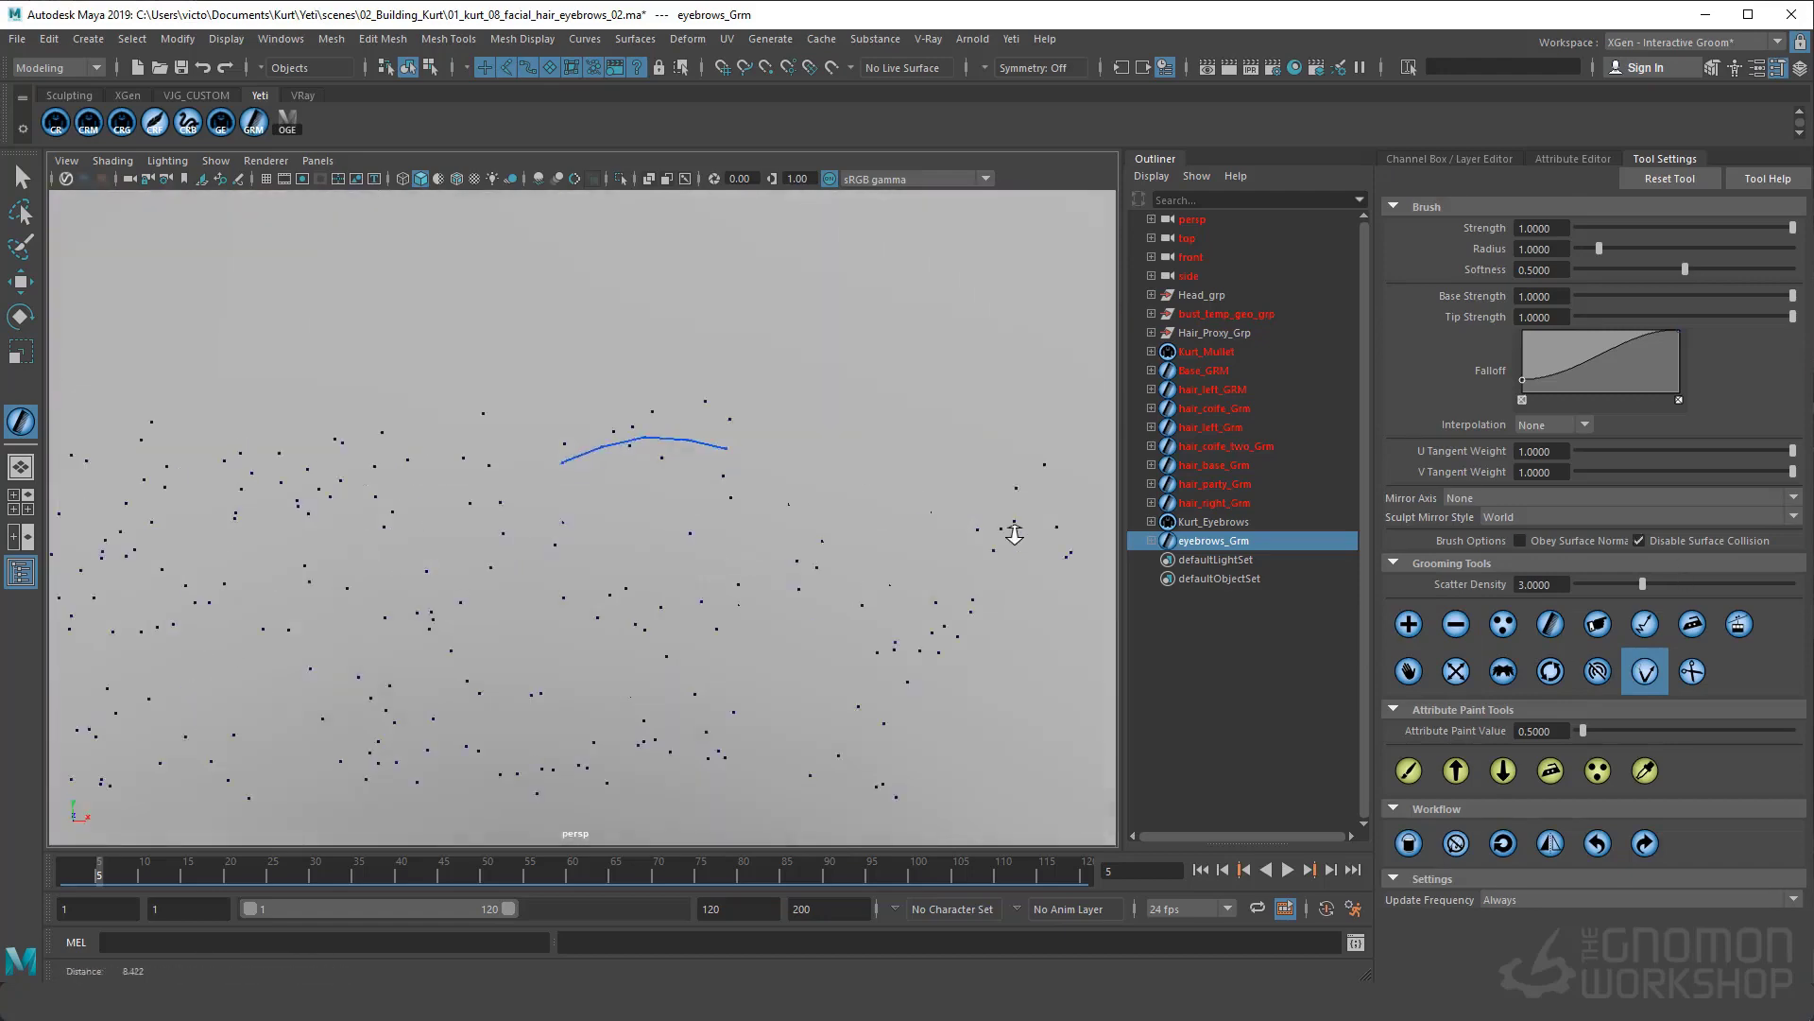
left_click_drag(1012, 530, 551, 473, "alt")
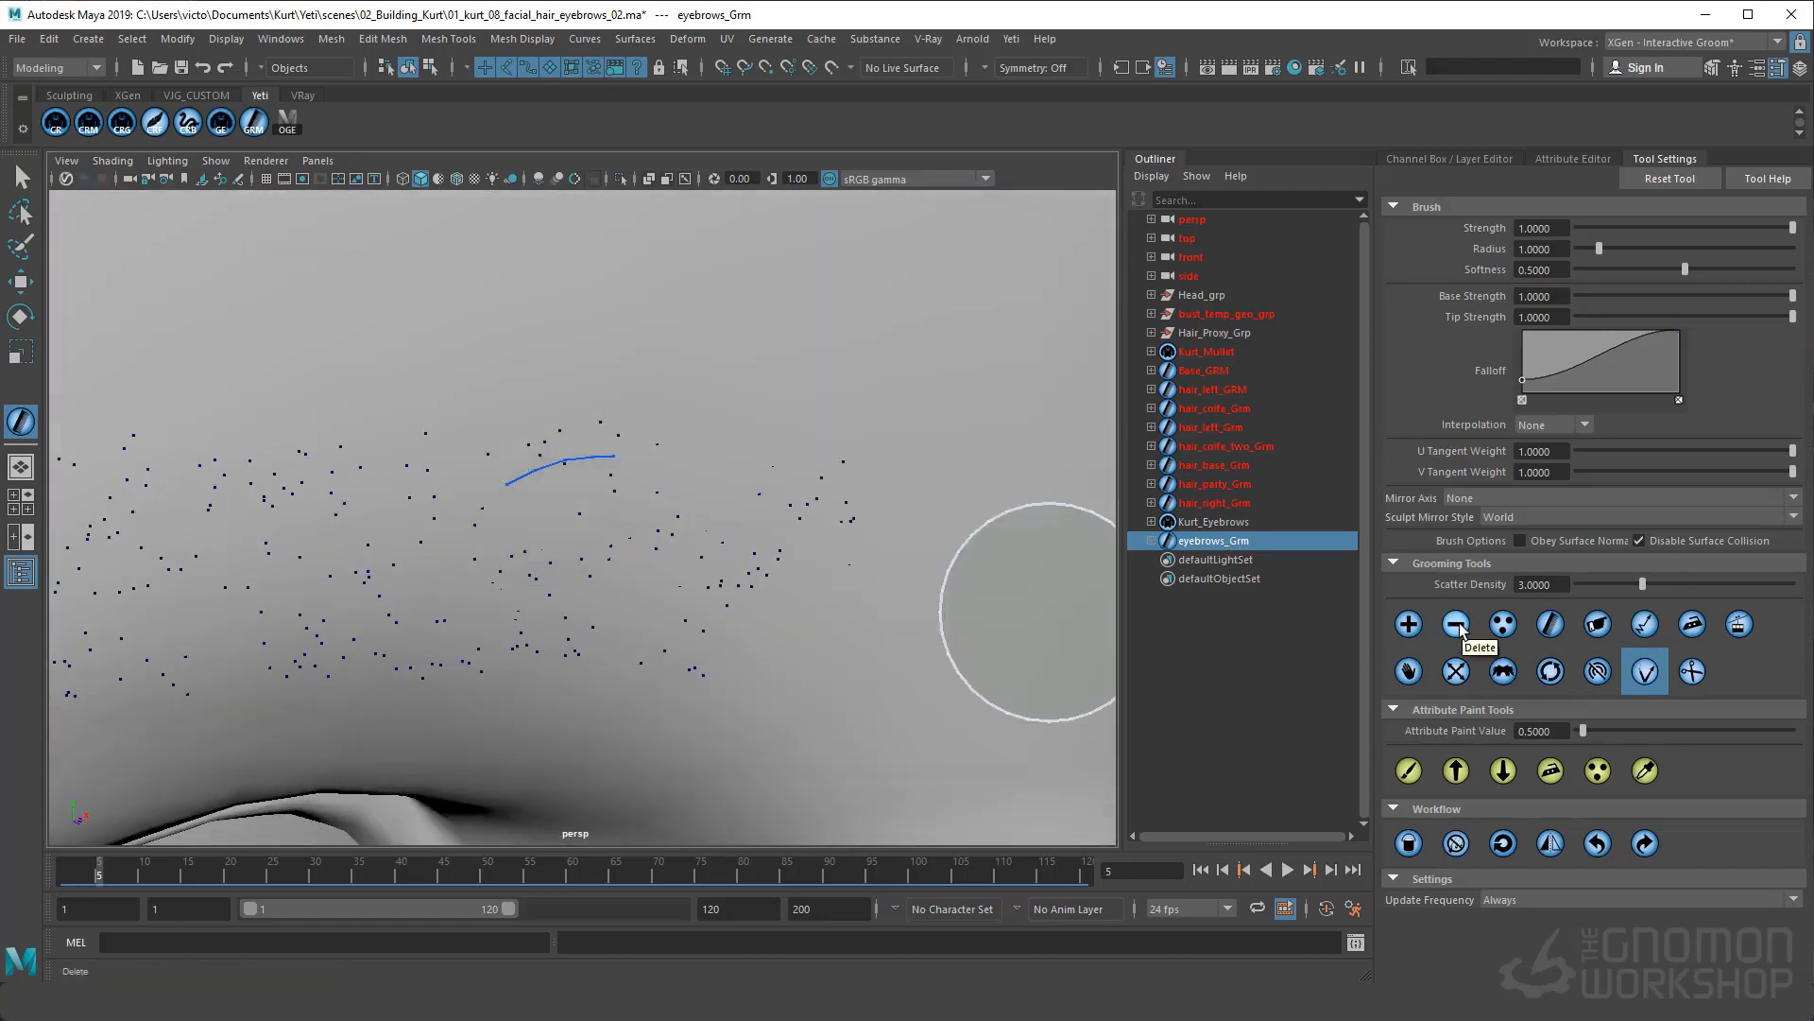
Enter .1 in the groom's strand settings and add a trial guide strand near the inner end of the brow
type(".1")
key("Return")
left_click_drag(619, 472, 579, 482, "alt")
right_click_drag(580, 482, 662, 403, "alt")
left_click_drag(662, 403, 639, 514, "alt")
left_click(1409, 623)
left_click(1573, 158)
left_click(1460, 363)
right_click_drag(639, 513, 751, 506, "alt")
left_click(1664, 159)
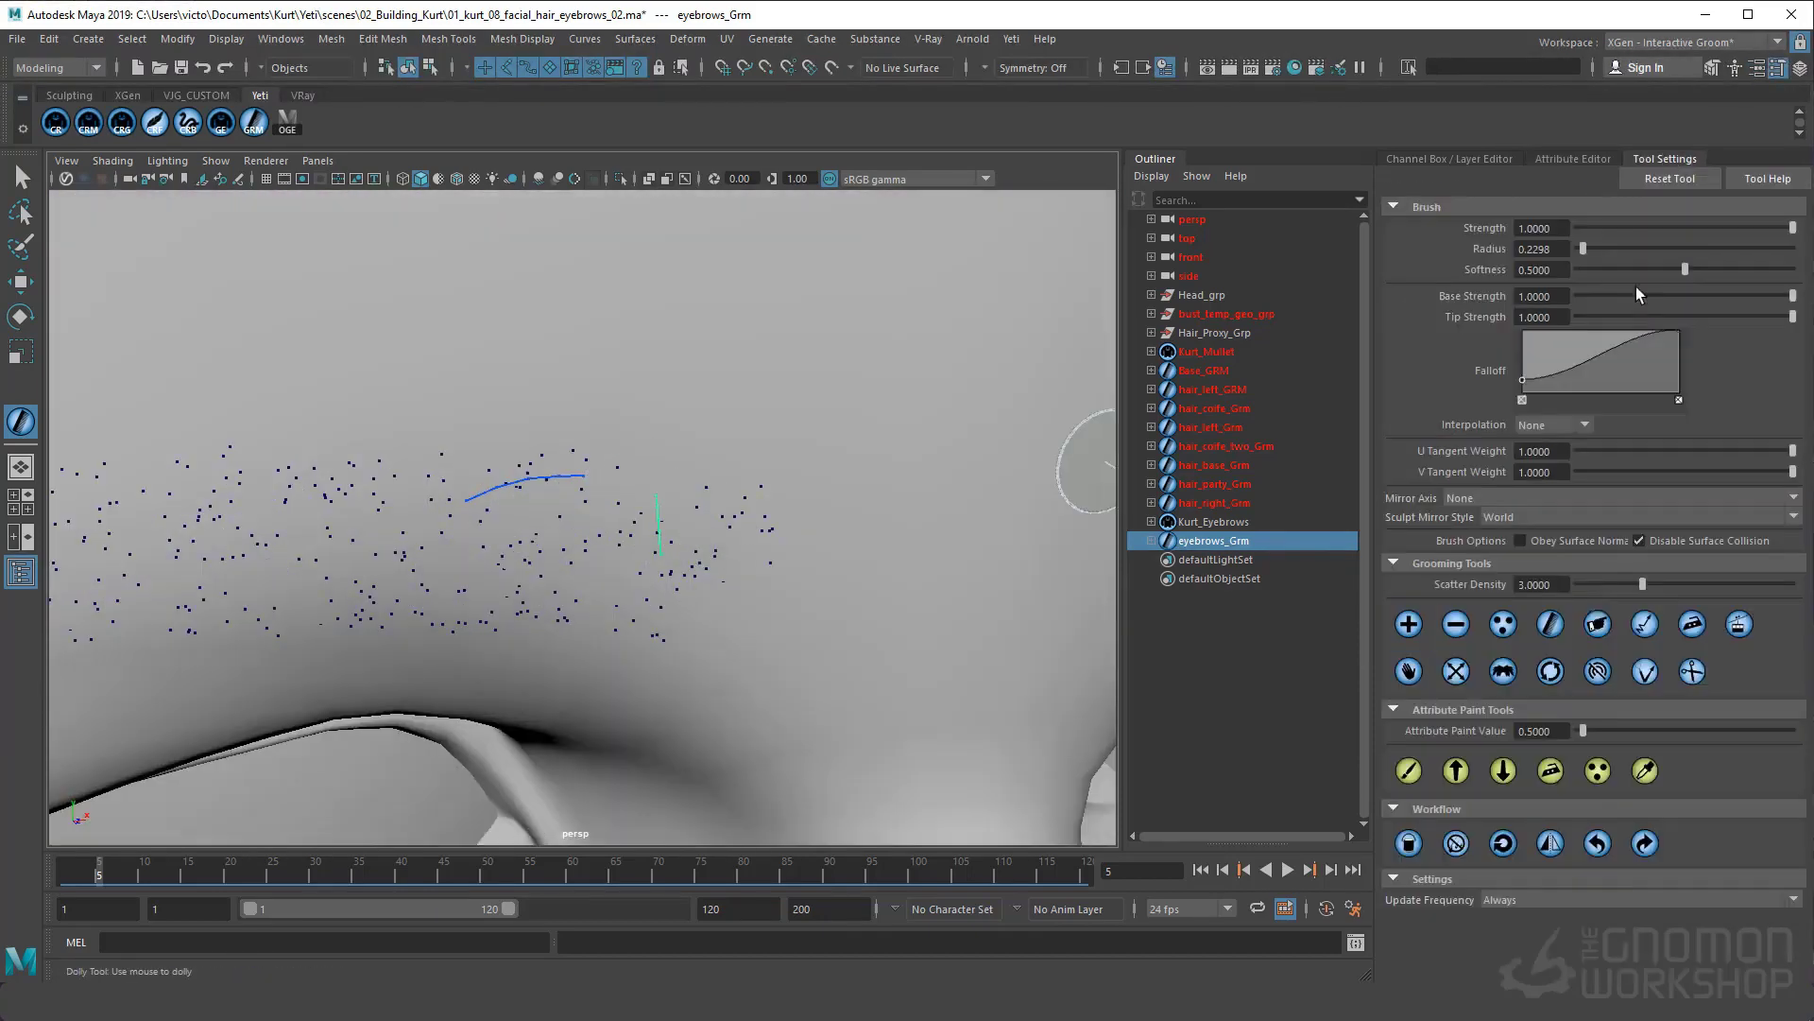
Add guide strands around the inner end of the eyebrow, laying them close to the skin and curving the innermost one upward
left_click_drag(716, 513, 752, 443, "alt")
left_click(1409, 624)
left_click(687, 530)
left_click(1645, 671)
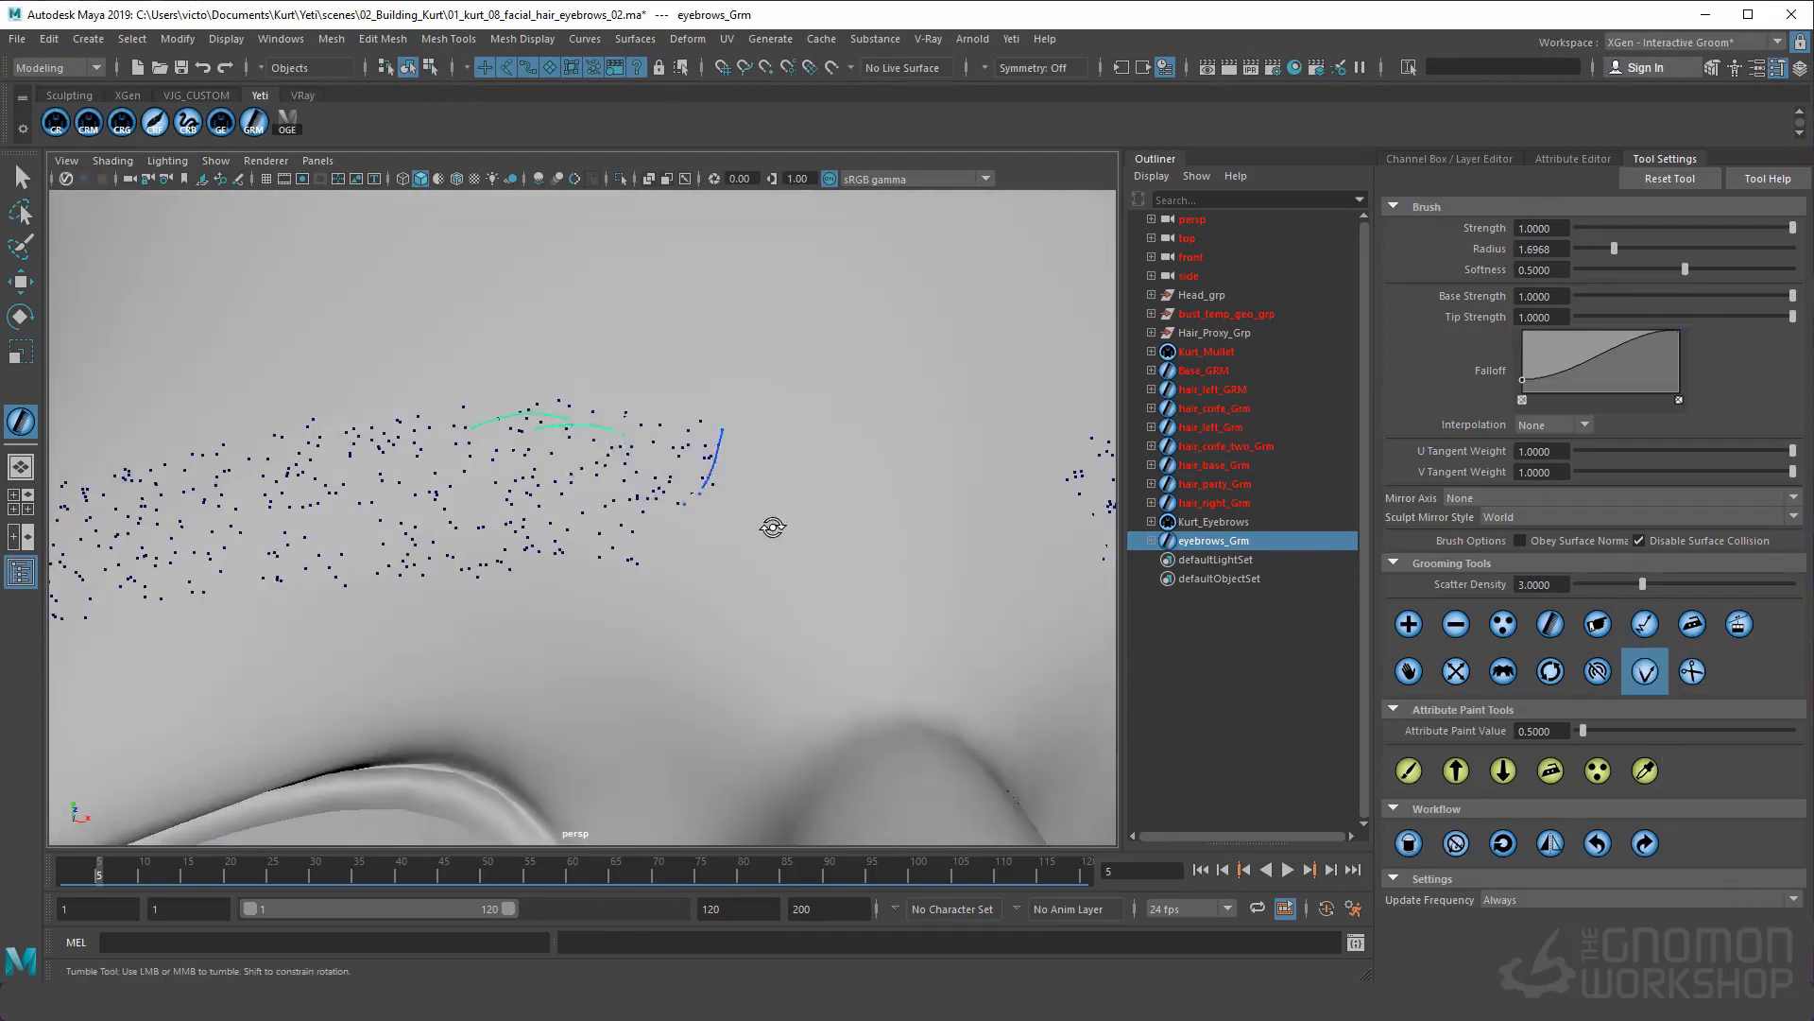
left_click_drag(772, 527, 467, 570, "alt")
left_click_drag(510, 458, 600, 519, "alt")
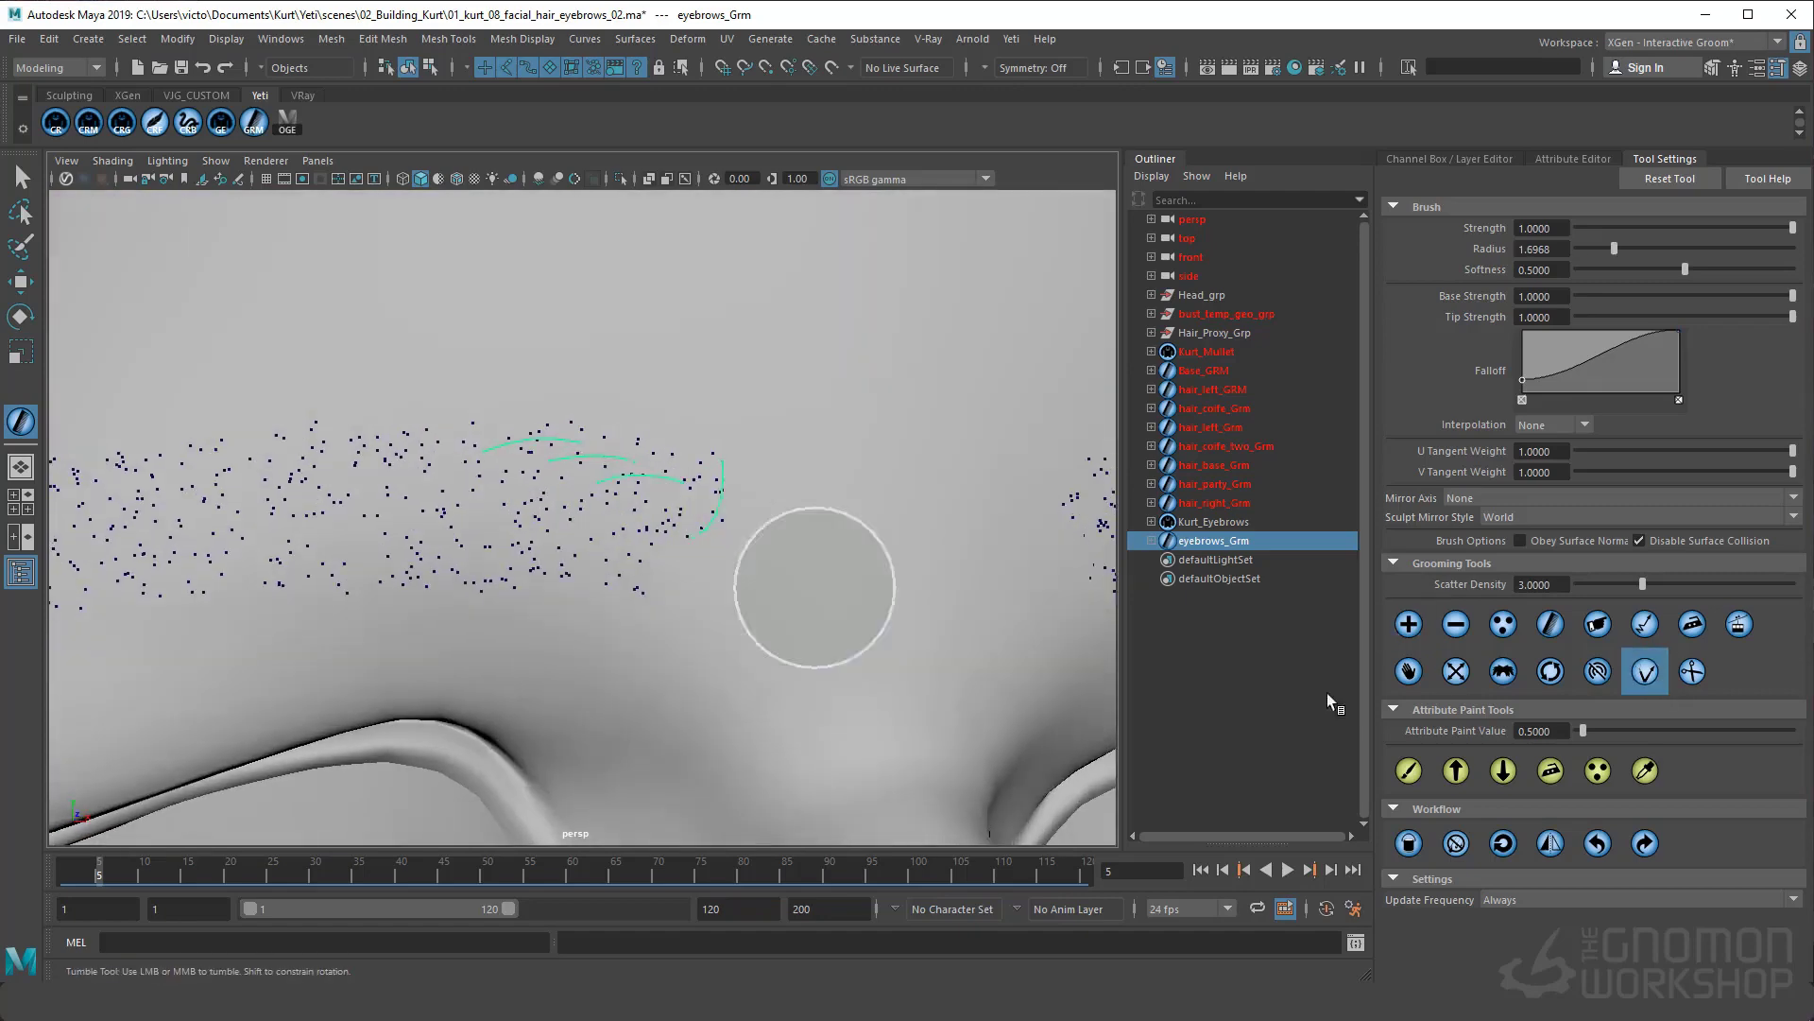
Add another guide strand along the upper edge of the inner eyebrow and bend it onto the surface
left_click(1409, 623)
right_click_drag(718, 532, 780, 473, "alt")
middle_click_drag(780, 473, 657, 533, "alt")
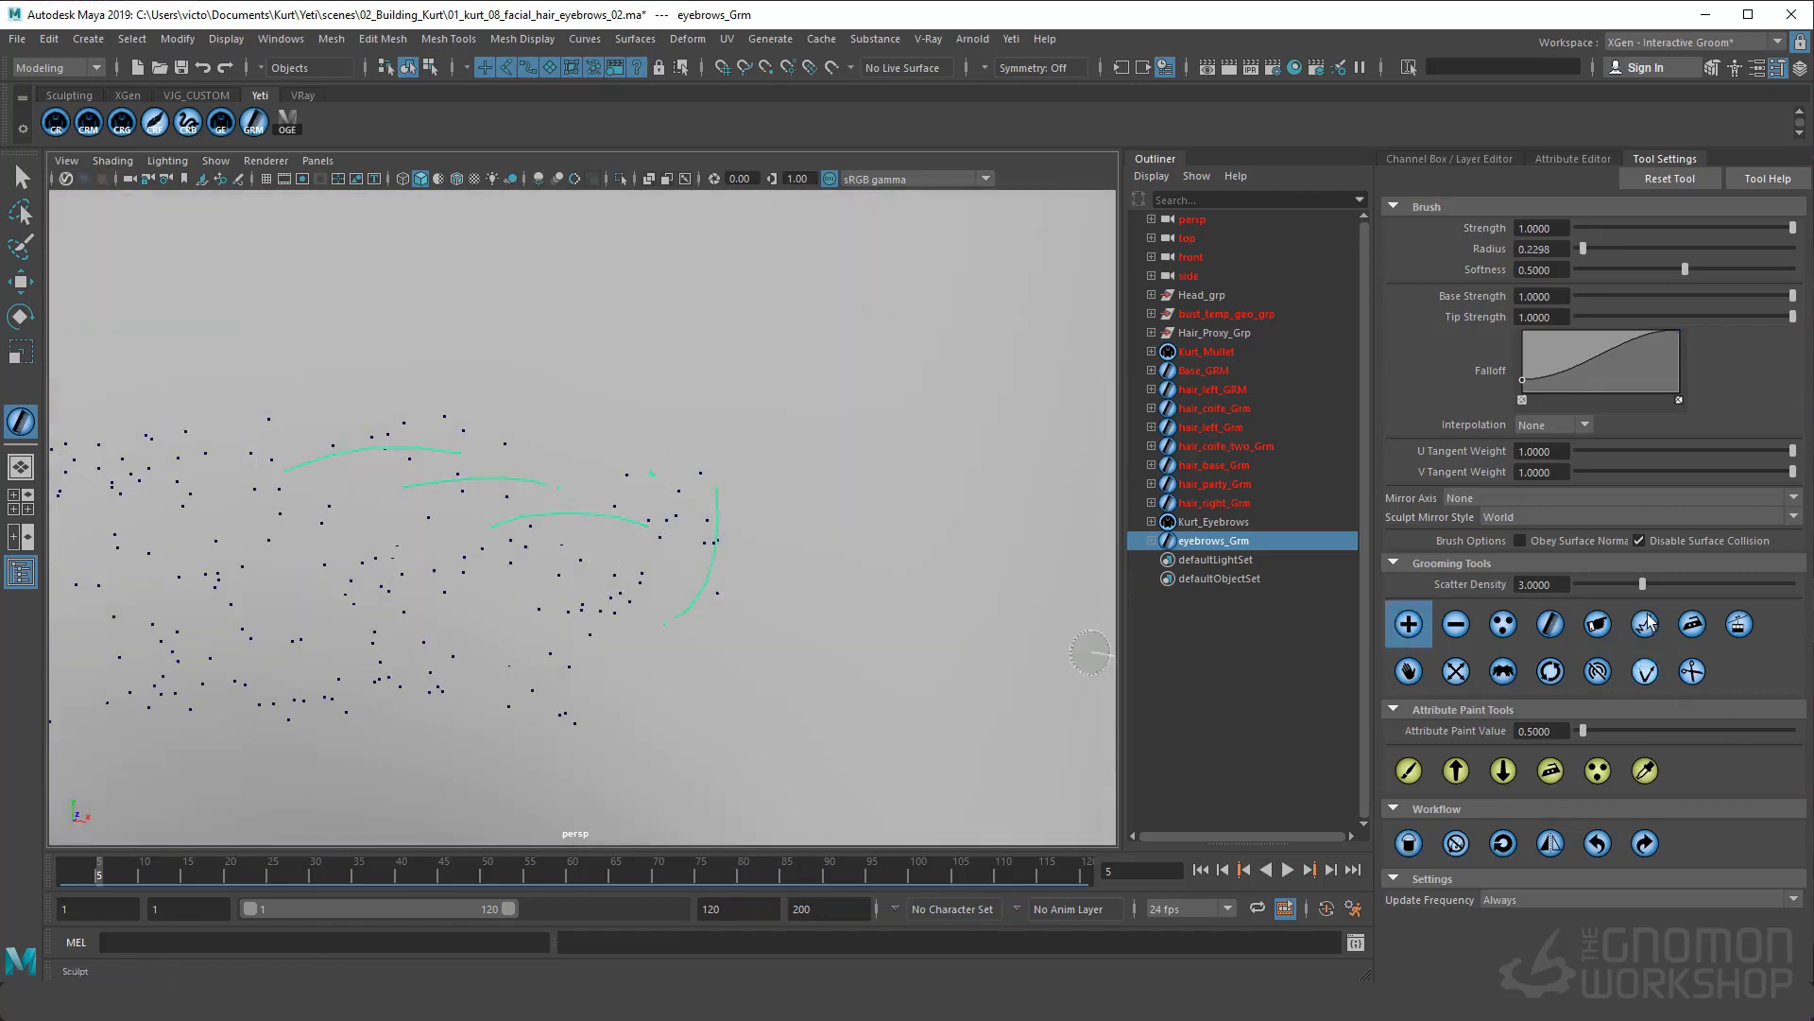
key("ctrl+z")
left_click(1646, 673)
right_click_drag(577, 472, 510, 501, "alt")
middle_click_drag(510, 501, 531, 457, "alt")
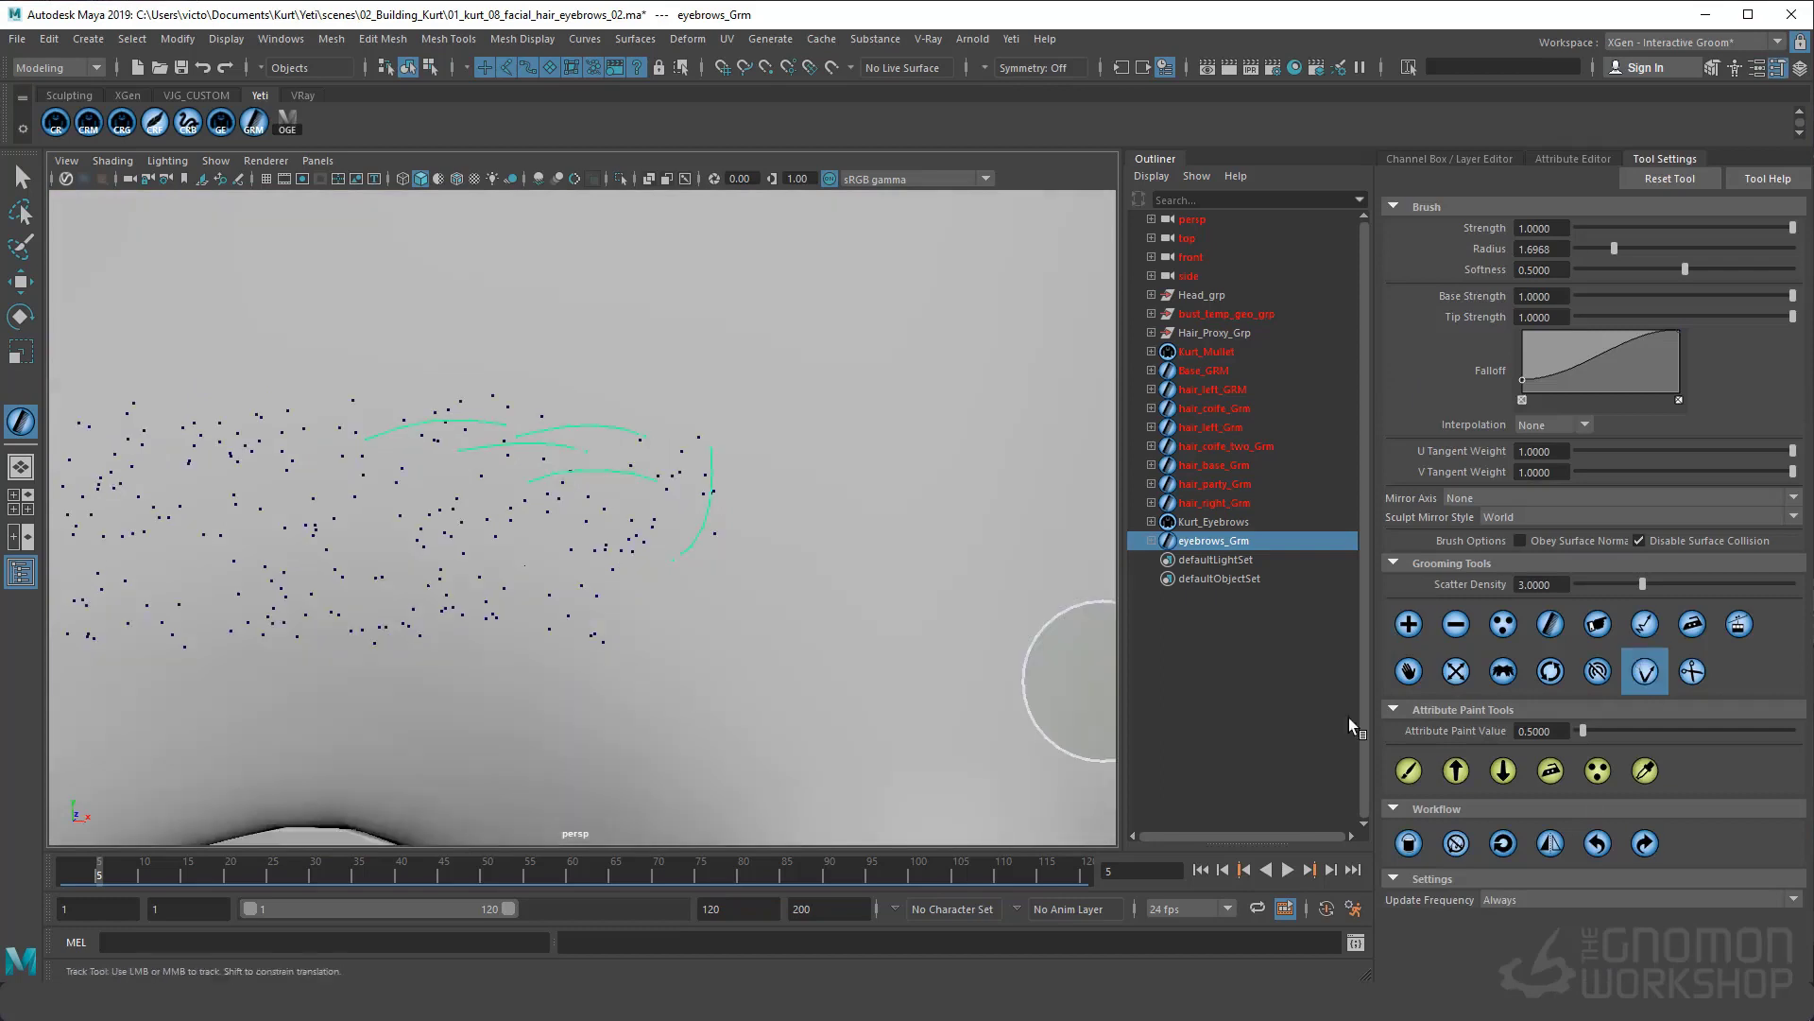
Add guide strands along the lower half of the inner eyebrow and lay them along the skin
left_click(1409, 624)
left_click(595, 527)
mouse_move(614, 626)
left_mouse_down()
mouse_move(643, 560)
mouse_move(662, 574)
left_mouse_up()
left_click(1409, 625)
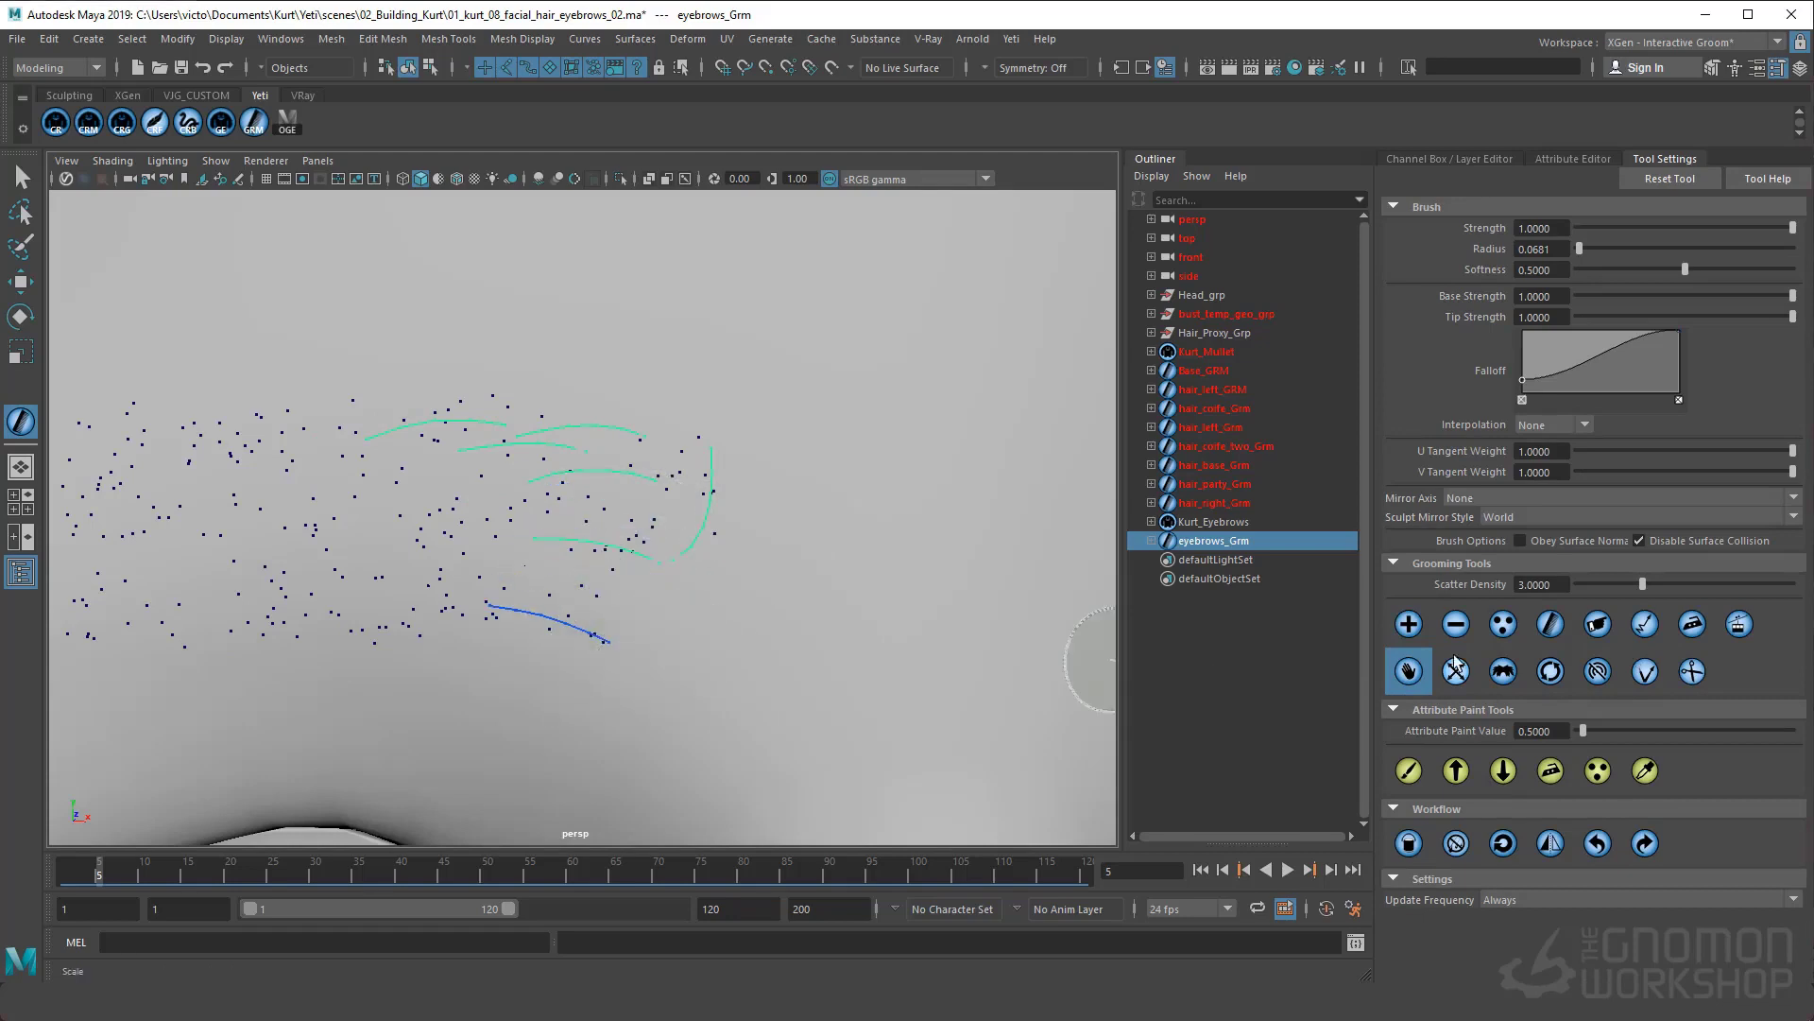
left_click(1645, 672)
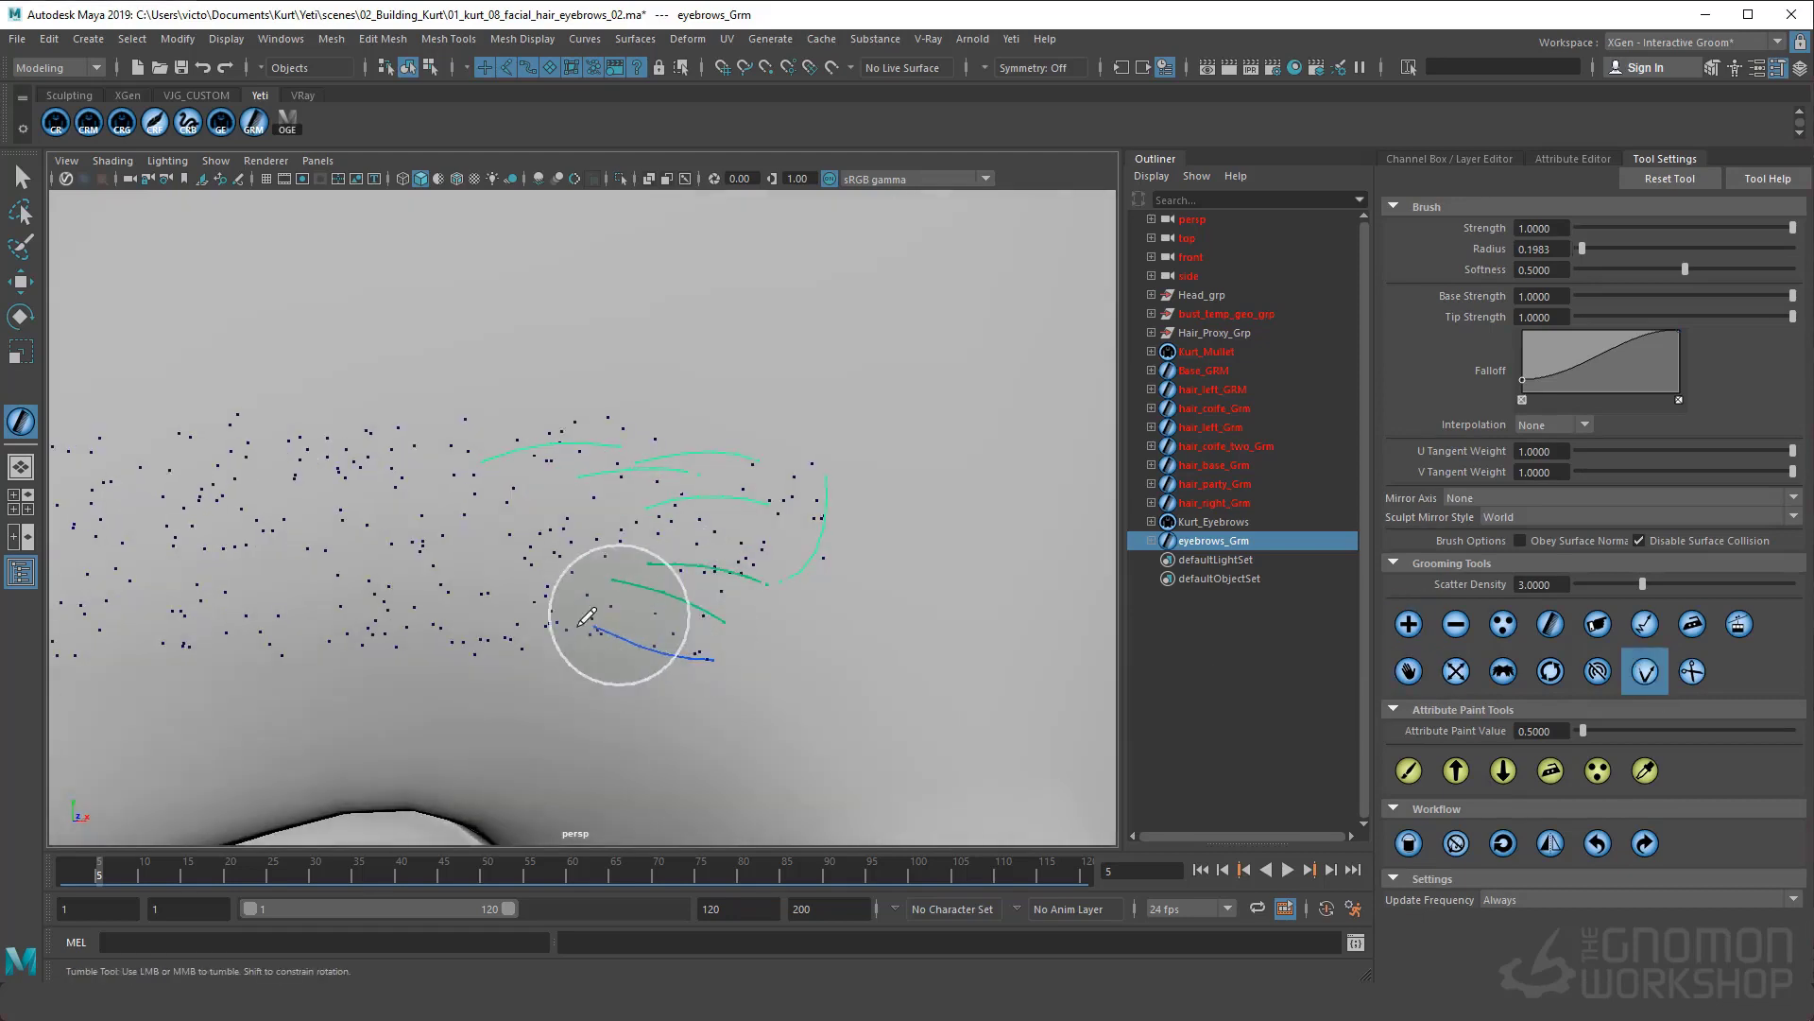
left_click_drag(579, 625, 614, 669)
Add a guide strand in the middle of the brow, just outward of the inner cluster, and shape it to the surface
left_click_drag(889, 614, 854, 599, "alt")
left_click_drag(856, 513, 774, 425)
left_click_drag(774, 567, 808, 597, "alt")
mouse_move(808, 597)
middle_mouse_down("alt")
mouse_move(840, 564)
mouse_move(898, 566)
middle_mouse_up("alt")
left_click(1409, 625)
left_click(672, 495)
left_click(1645, 672)
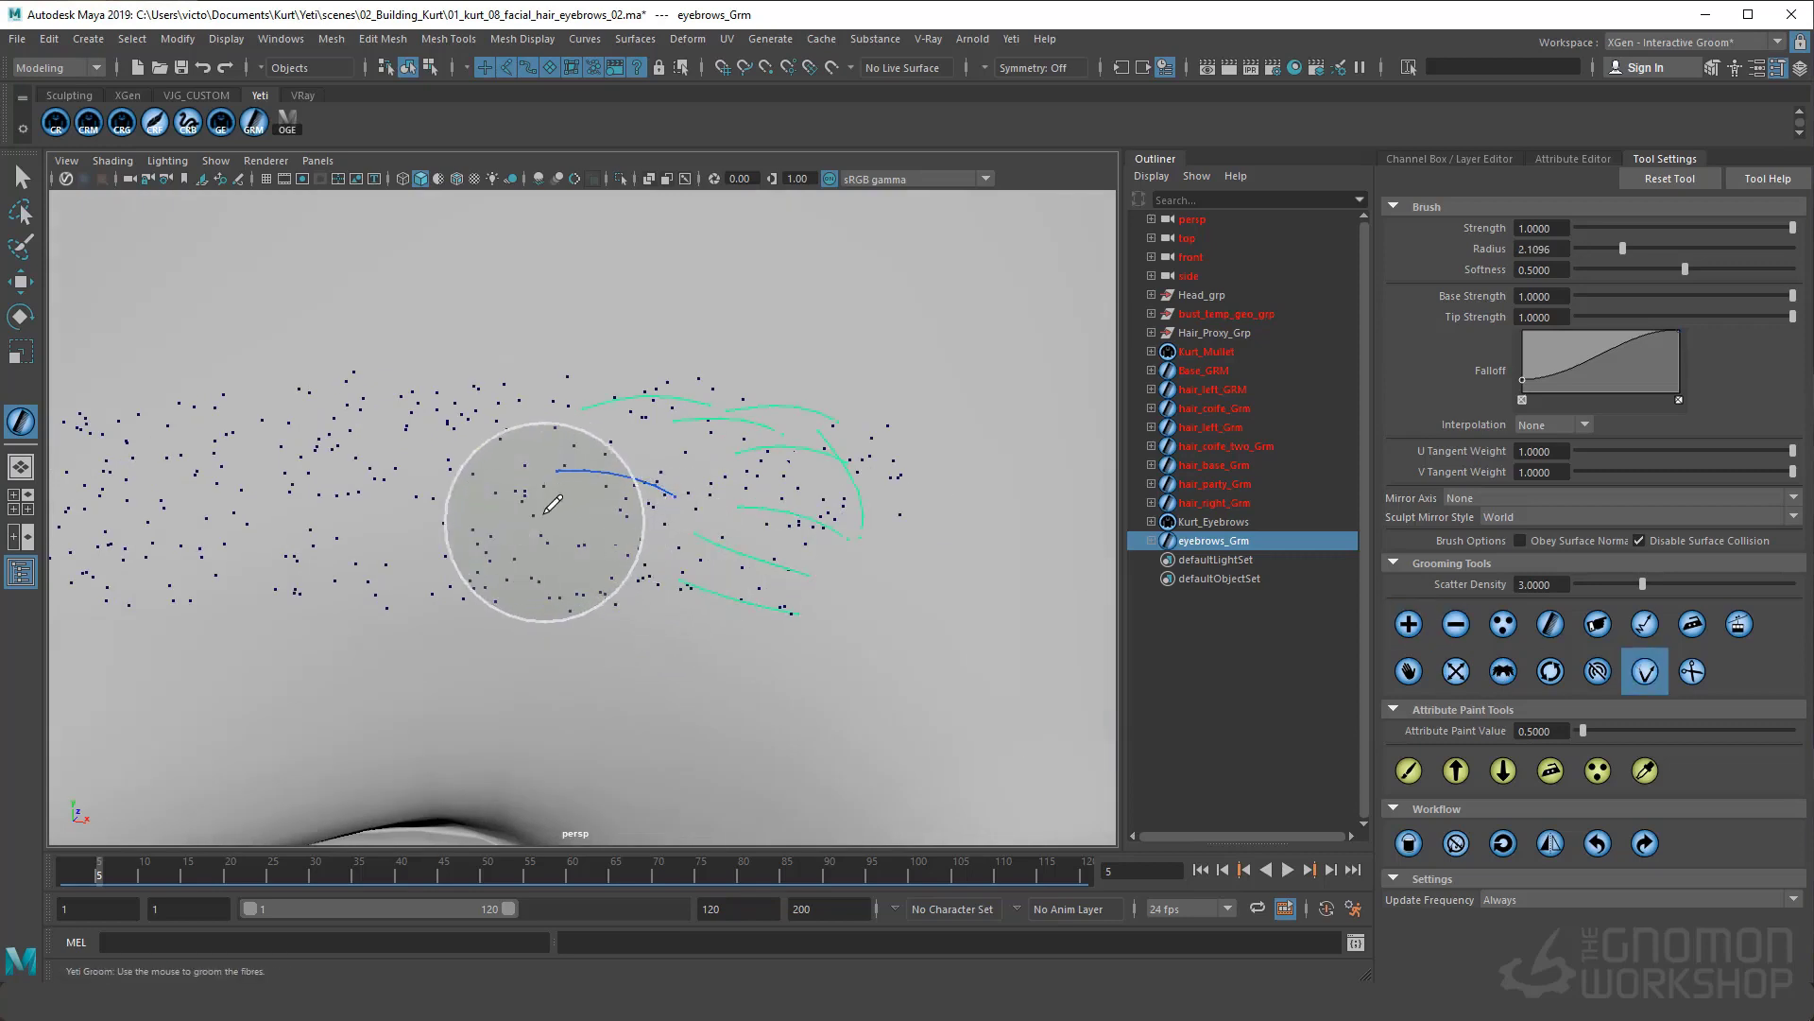
Extend the guides outward with strands along the lower and upper edges of the central eyebrow, laid onto the skin
left_click(1409, 624)
left_click(614, 603)
left_click(1646, 672)
left_click_drag(596, 567, 589, 572, "alt")
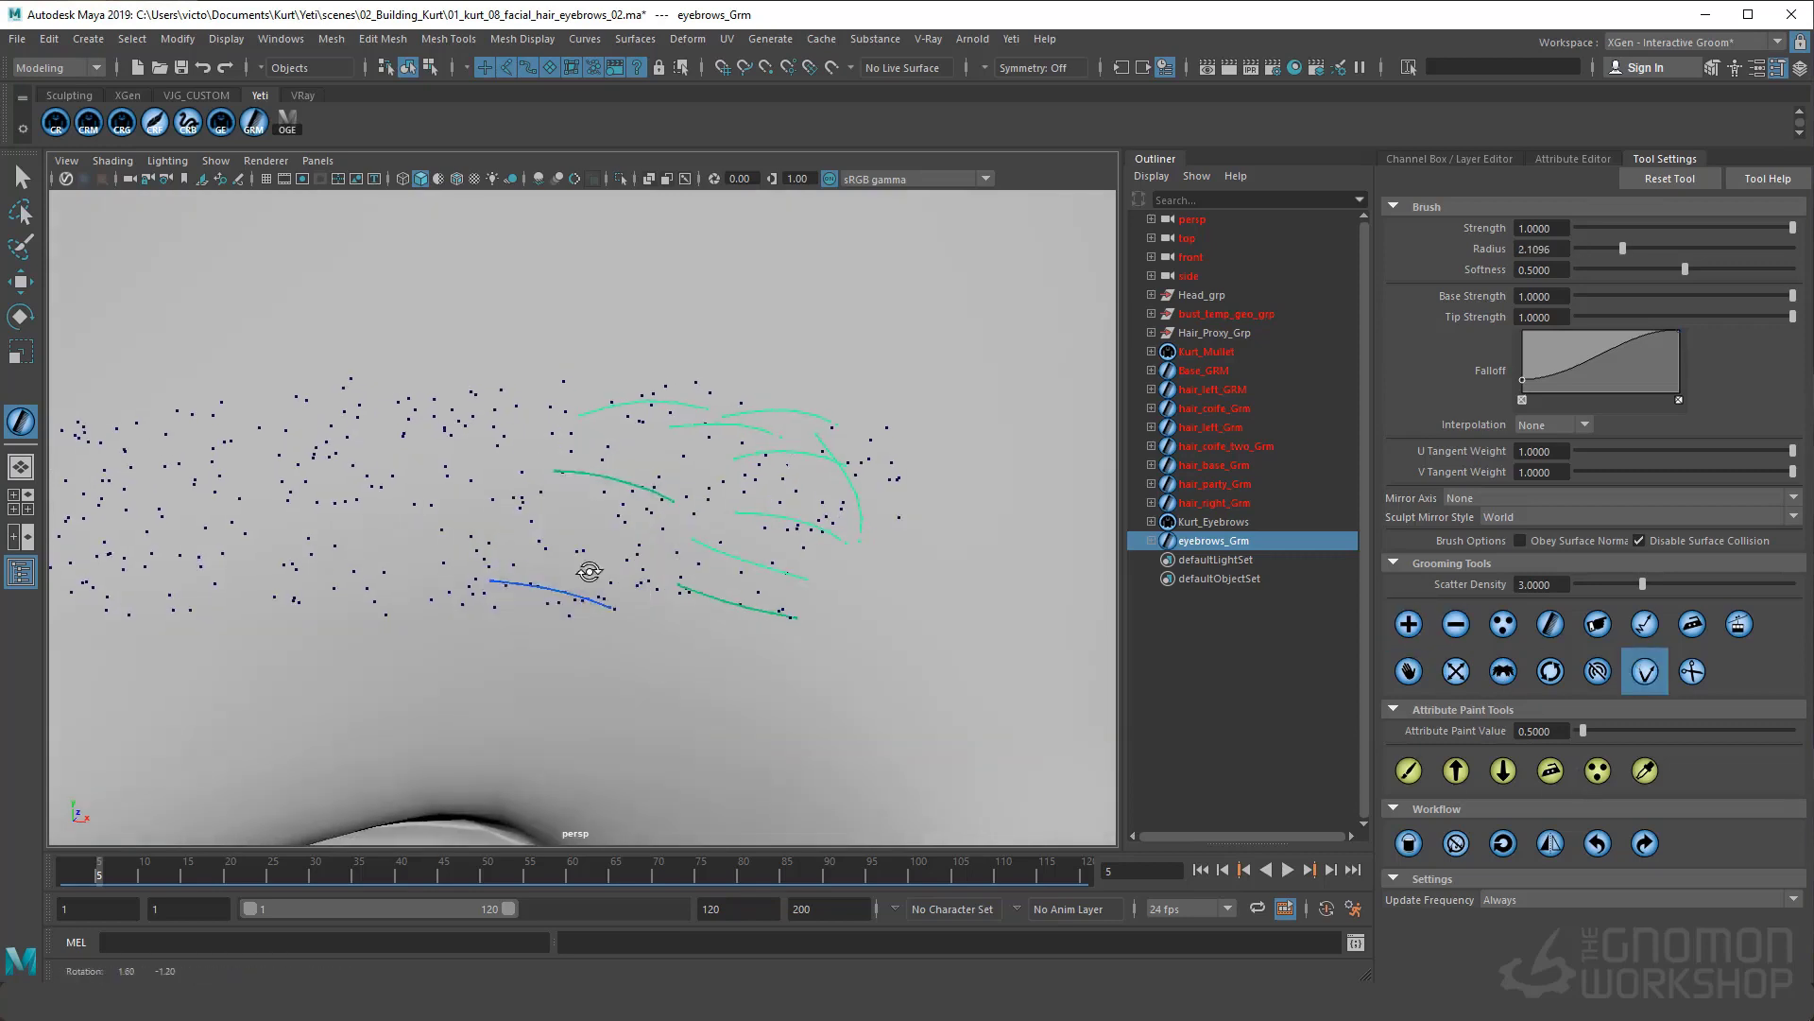
left_click_drag(458, 619, 469, 599)
right_click_drag(603, 677, 578, 625, "alt")
middle_click_drag(578, 626, 775, 648, "alt")
Add a lower-edge guide strand farther outward and angle the two outer upper-edge strands upward with the Direction tool
left_click(1409, 625)
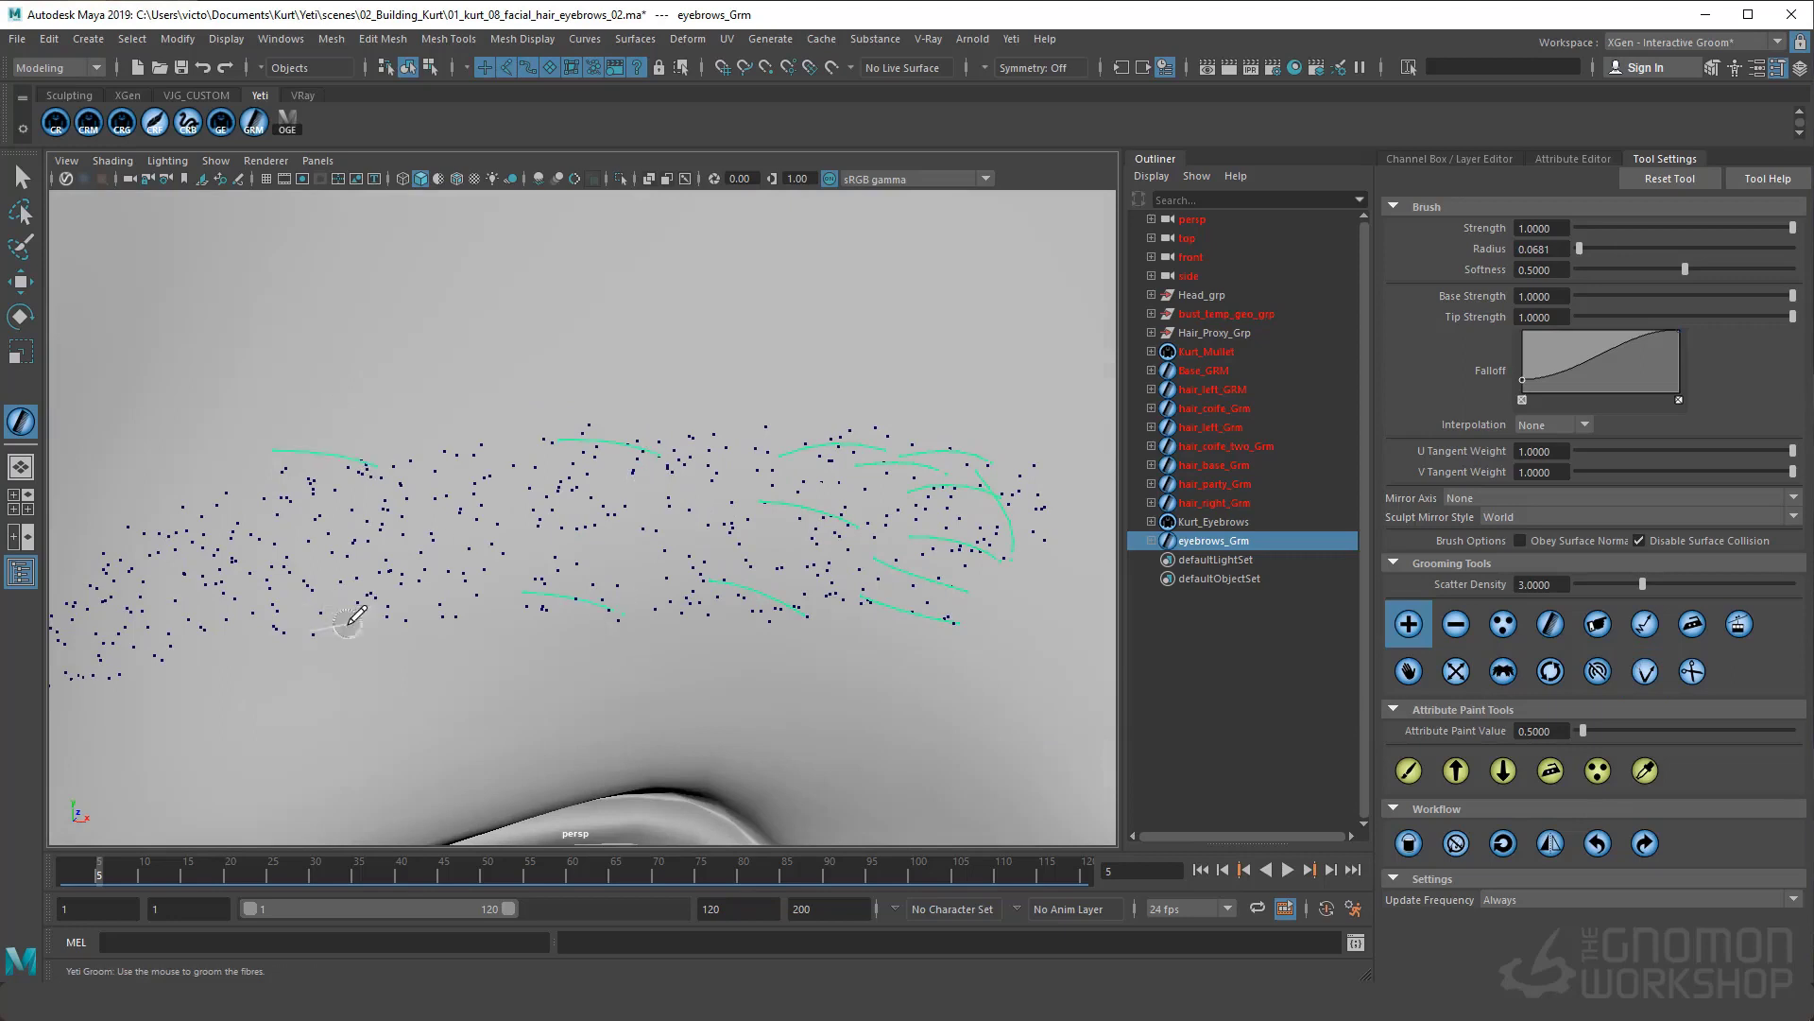
left_click(357, 616)
left_click(1598, 624)
left_click_drag(357, 450, 344, 478)
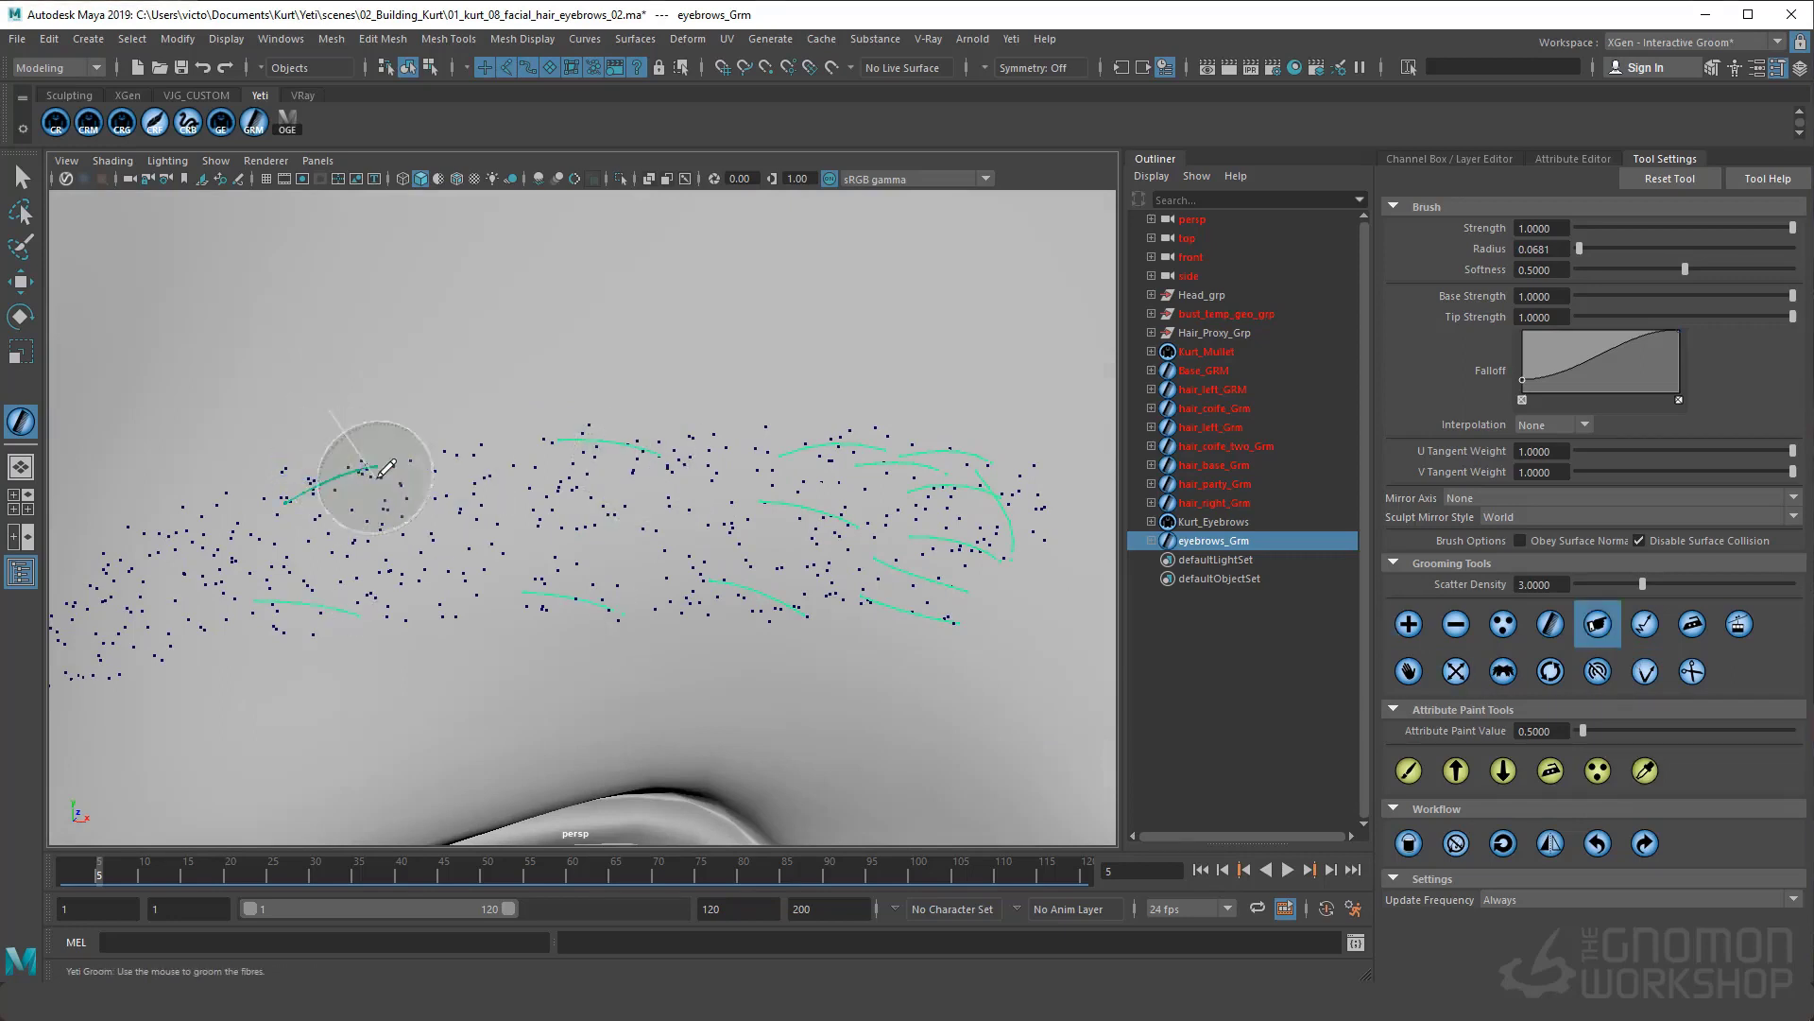
left_click_drag(647, 438, 639, 467)
left_click_drag(604, 648, 590, 643)
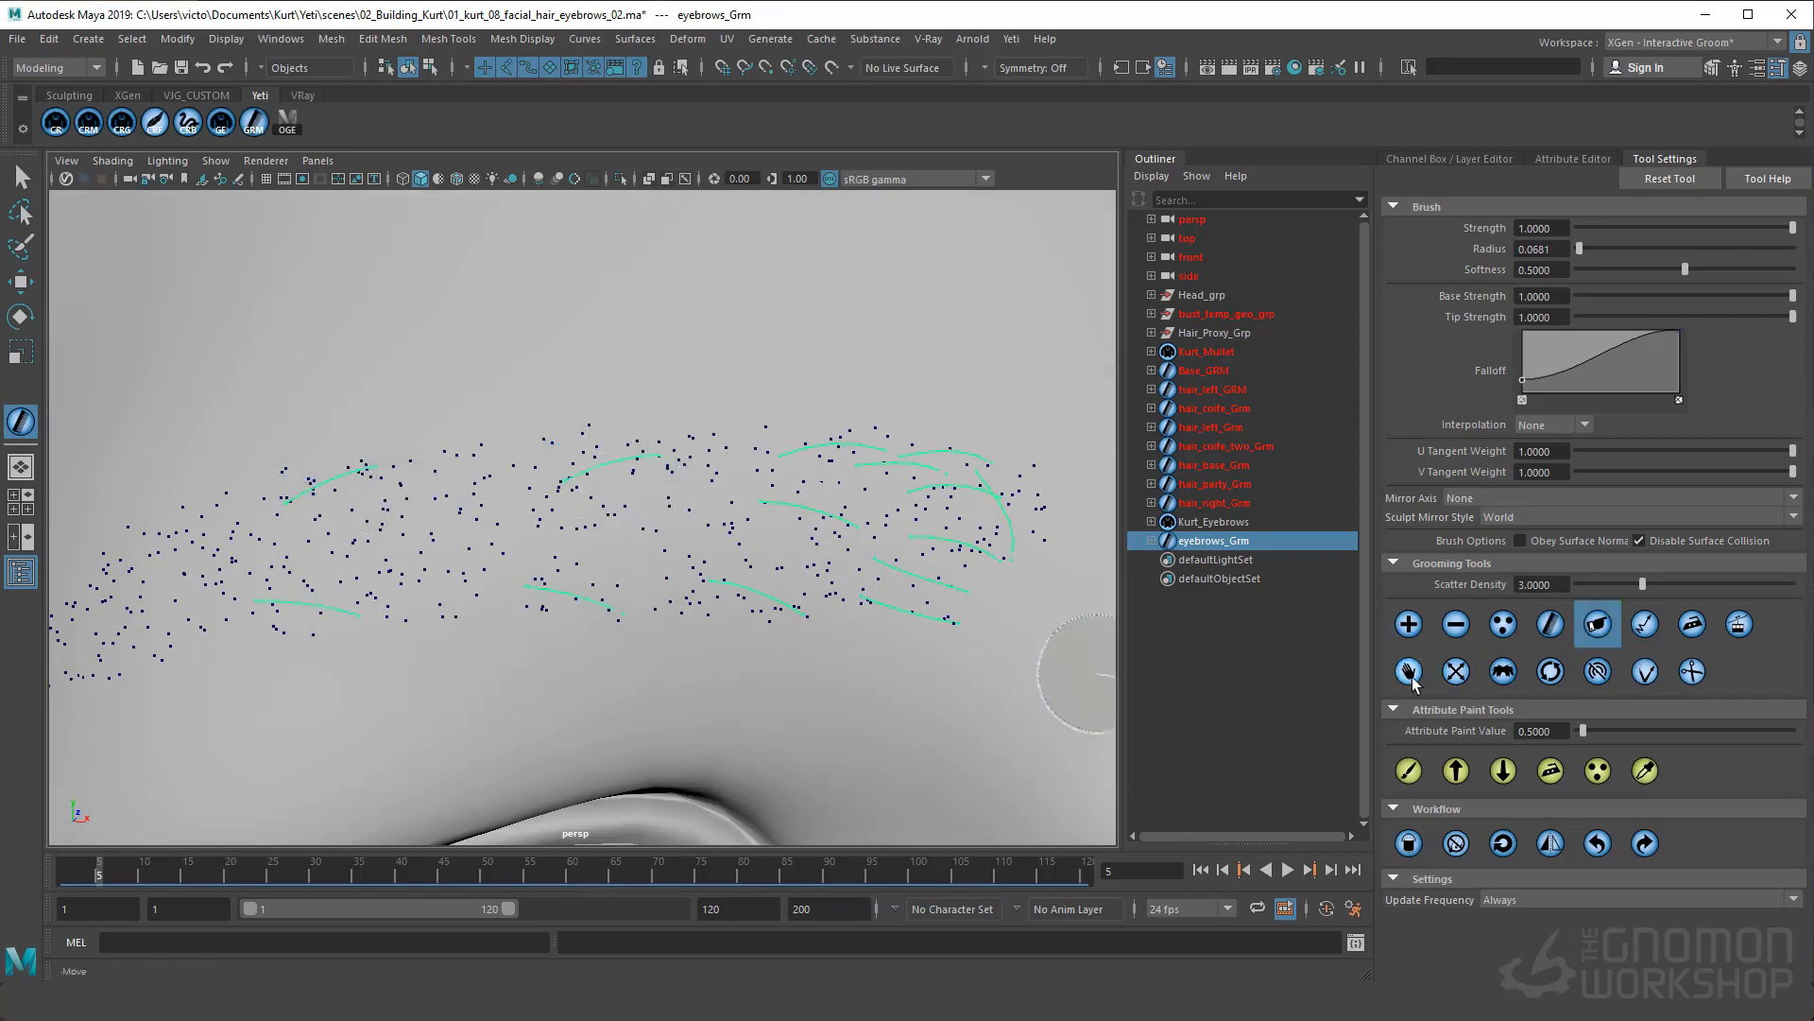
Add two guide strands along the middle row of the brow, between the upper and lower guides, and lay them flat
left_click(1409, 625)
left_click(1646, 672)
middle_click_drag(453, 699, 676, 676, "alt")
right_click_drag(676, 676, 747, 676, "alt")
mouse_move(441, 681)
left_mouse_down()
mouse_move(434, 649)
mouse_move(378, 643)
left_mouse_up()
left_click(1409, 624)
left_click(655, 506)
left_click(1646, 672)
left_click(1409, 624)
left_click(283, 508)
left_click(1645, 672)
left_click_drag(472, 552, 583, 533, "alt")
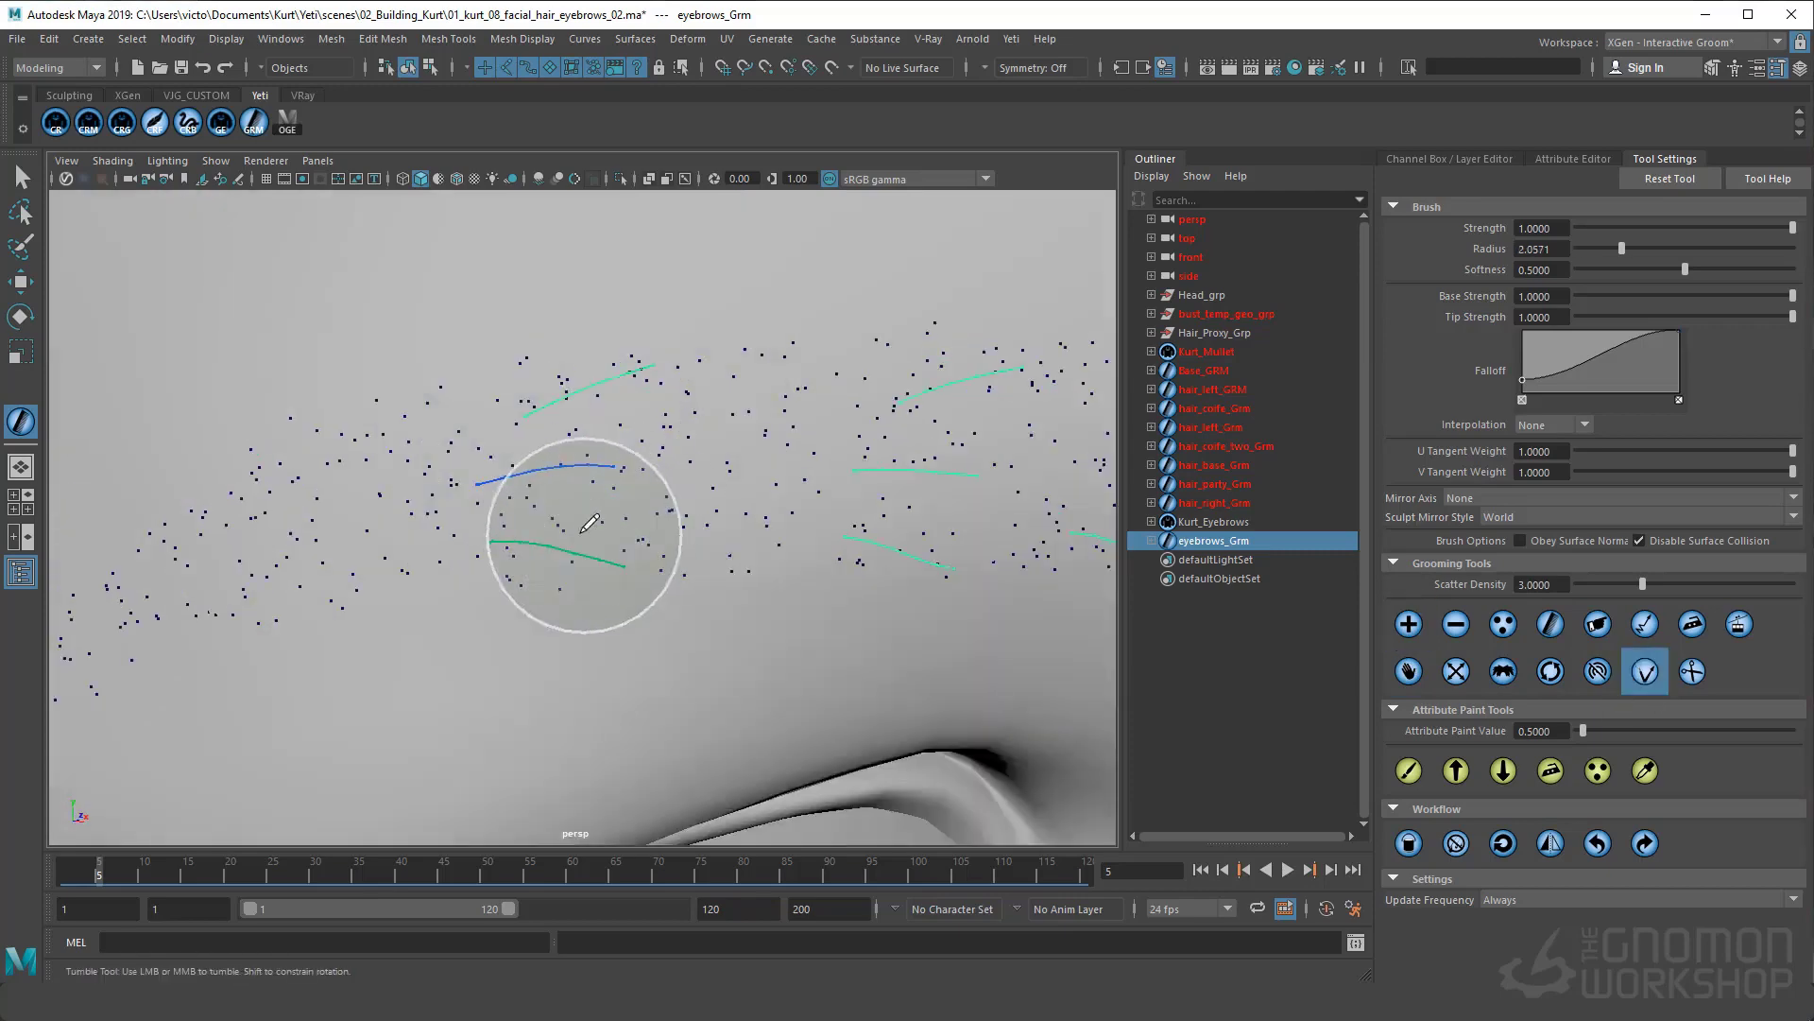
Add an overlapping guide strand in the middle row toward the inner brow and shape it to the skin
left_click(1409, 625)
middle_click_drag(699, 544, 328, 539, "alt")
left_click_drag(328, 539, 274, 510, "alt")
left_click(559, 451)
left_click(1646, 672)
left_click_drag(1030, 576, 1057, 595, "alt")
Add an upper guide strand between the existing top-edge guides, angle it upward with the Direction tool, and lay it down
left_click(1409, 625)
left_click(594, 361)
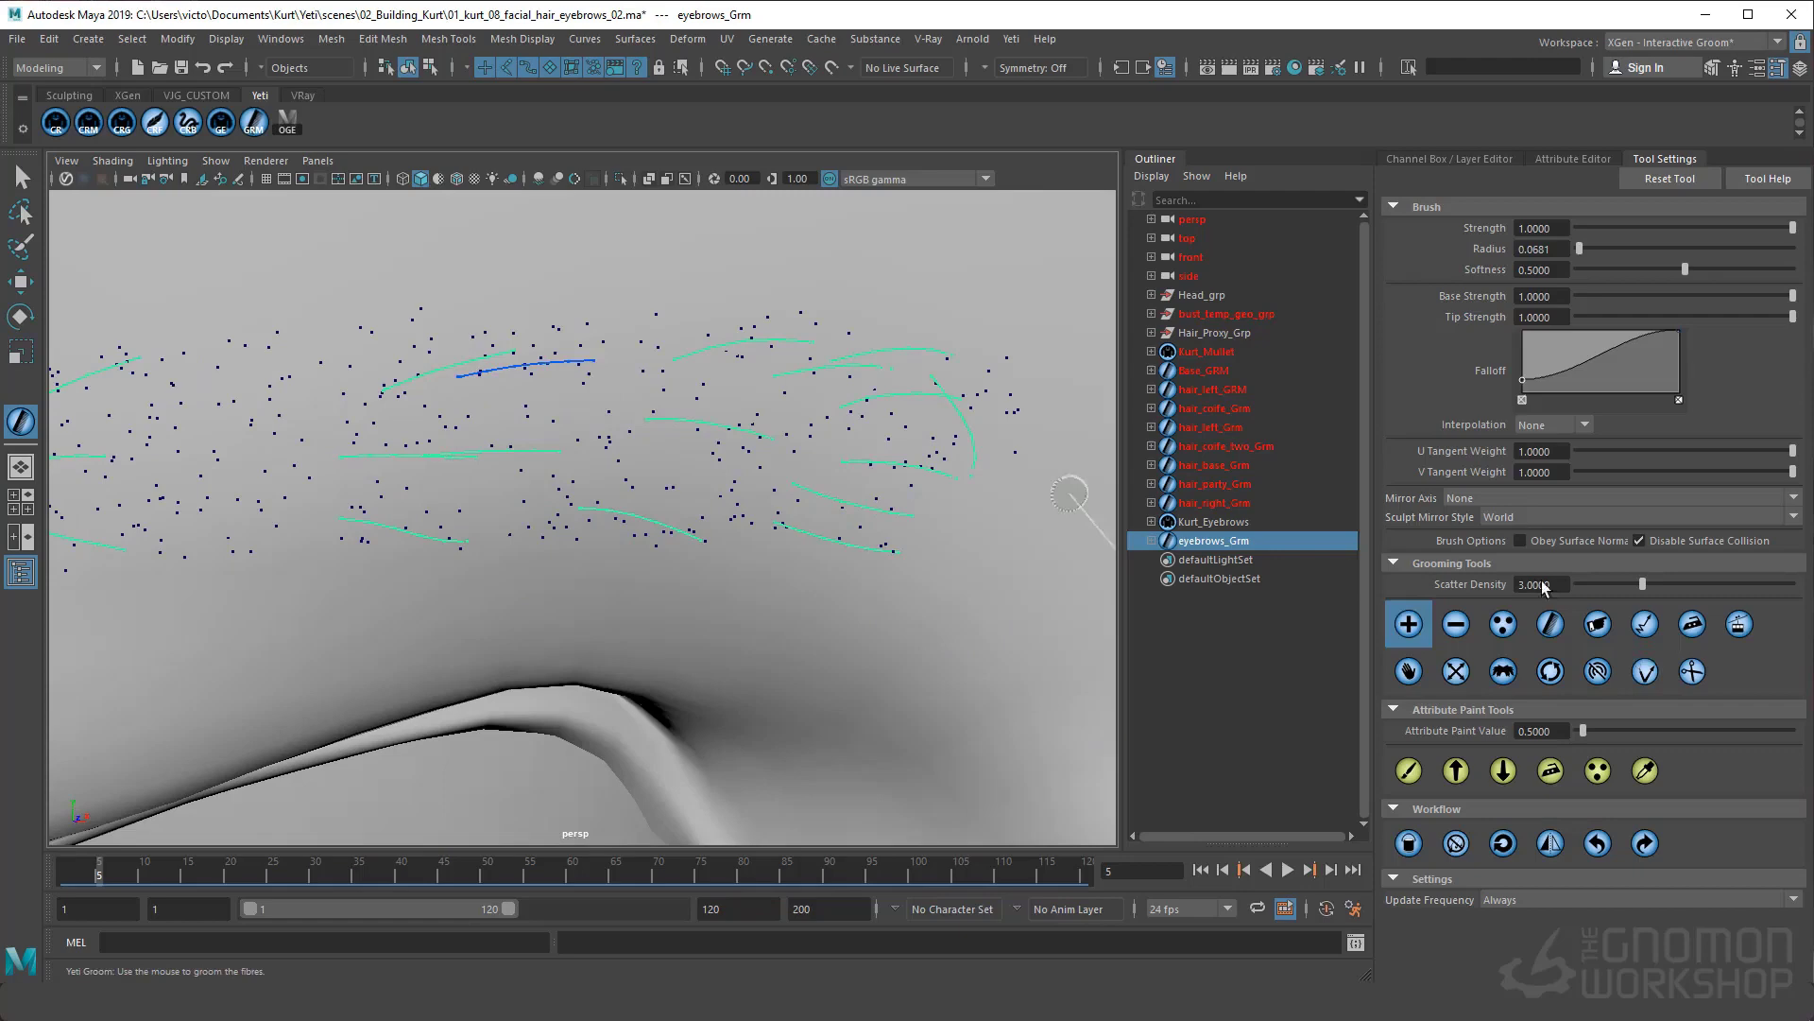
left_click(1645, 672)
left_click(1598, 625)
mouse_move(601, 359)
left_mouse_down()
mouse_move(573, 370)
mouse_move(664, 361)
left_mouse_up()
left_click(1409, 671)
left_click(1645, 672)
left_click_drag(605, 472, 603, 441, "alt")
middle_click_drag(893, 312, 746, 313, "alt")
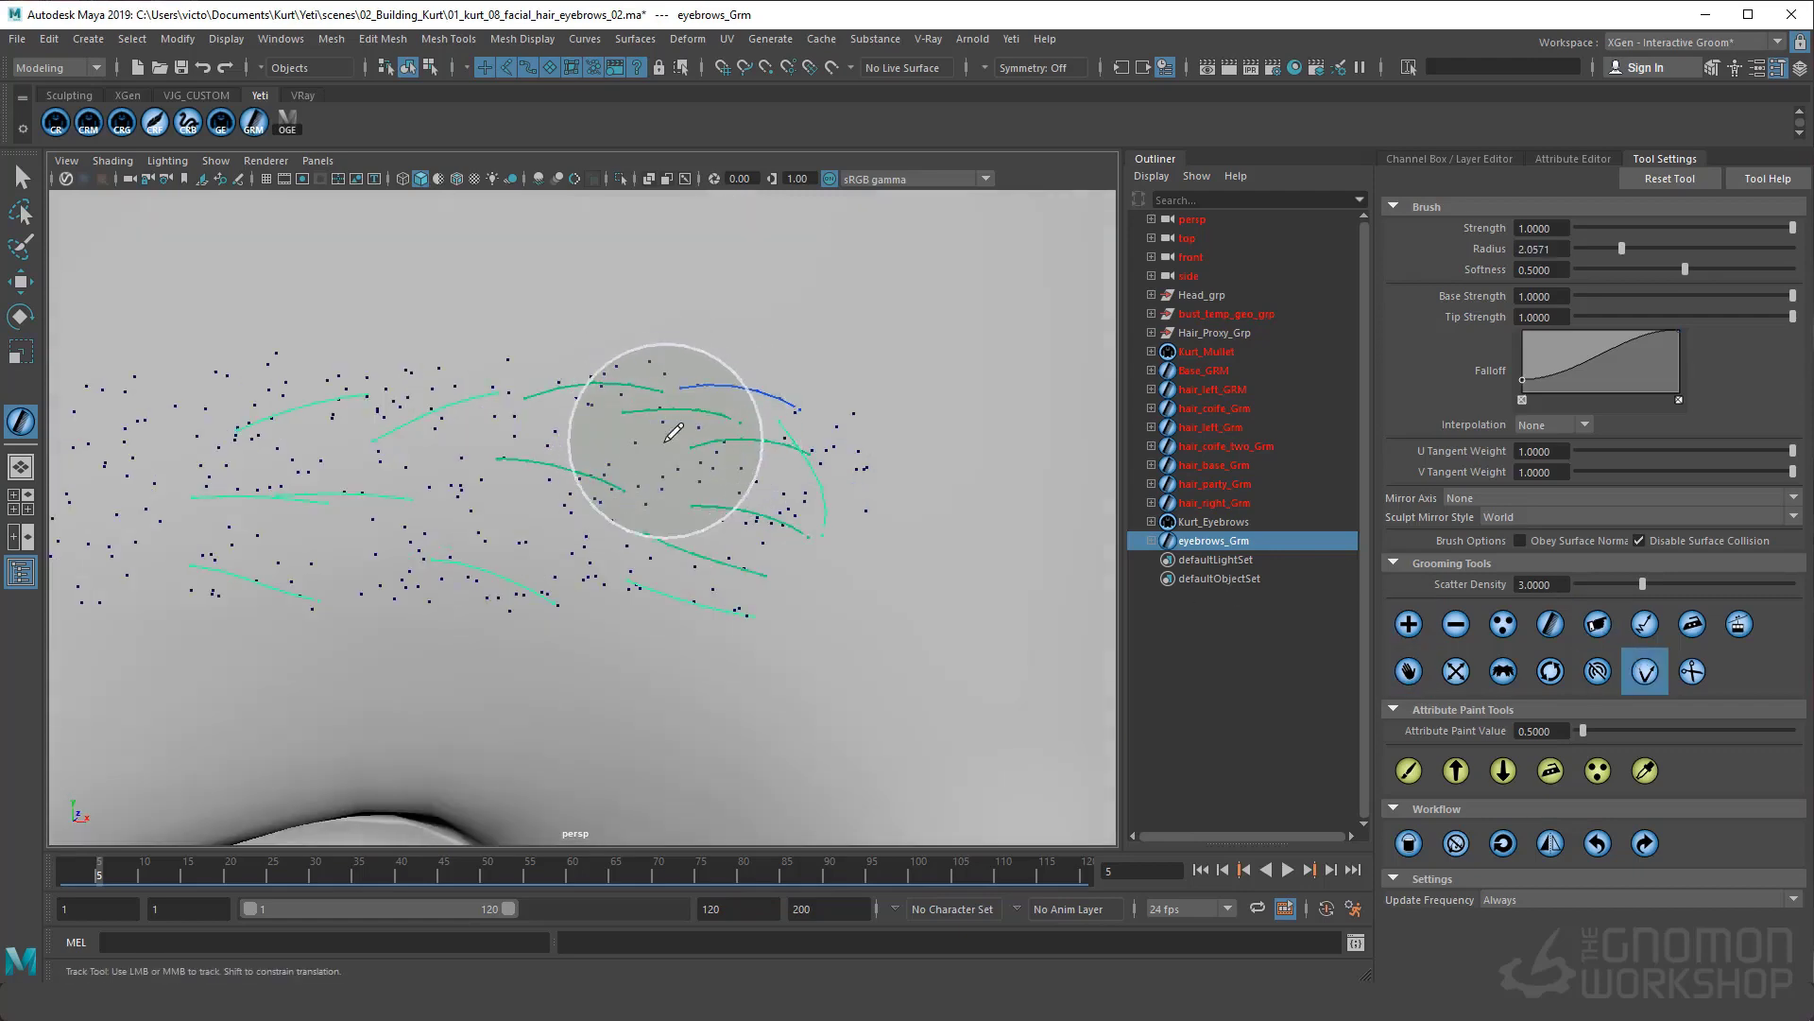
Add an upper guide strand beside the outermost top-edge guide and bend it to follow the surface
left_click_drag(662, 579, 700, 554, "alt")
middle_click_drag(700, 554, 879, 614, "alt")
left_click(1409, 624)
left_click(686, 418)
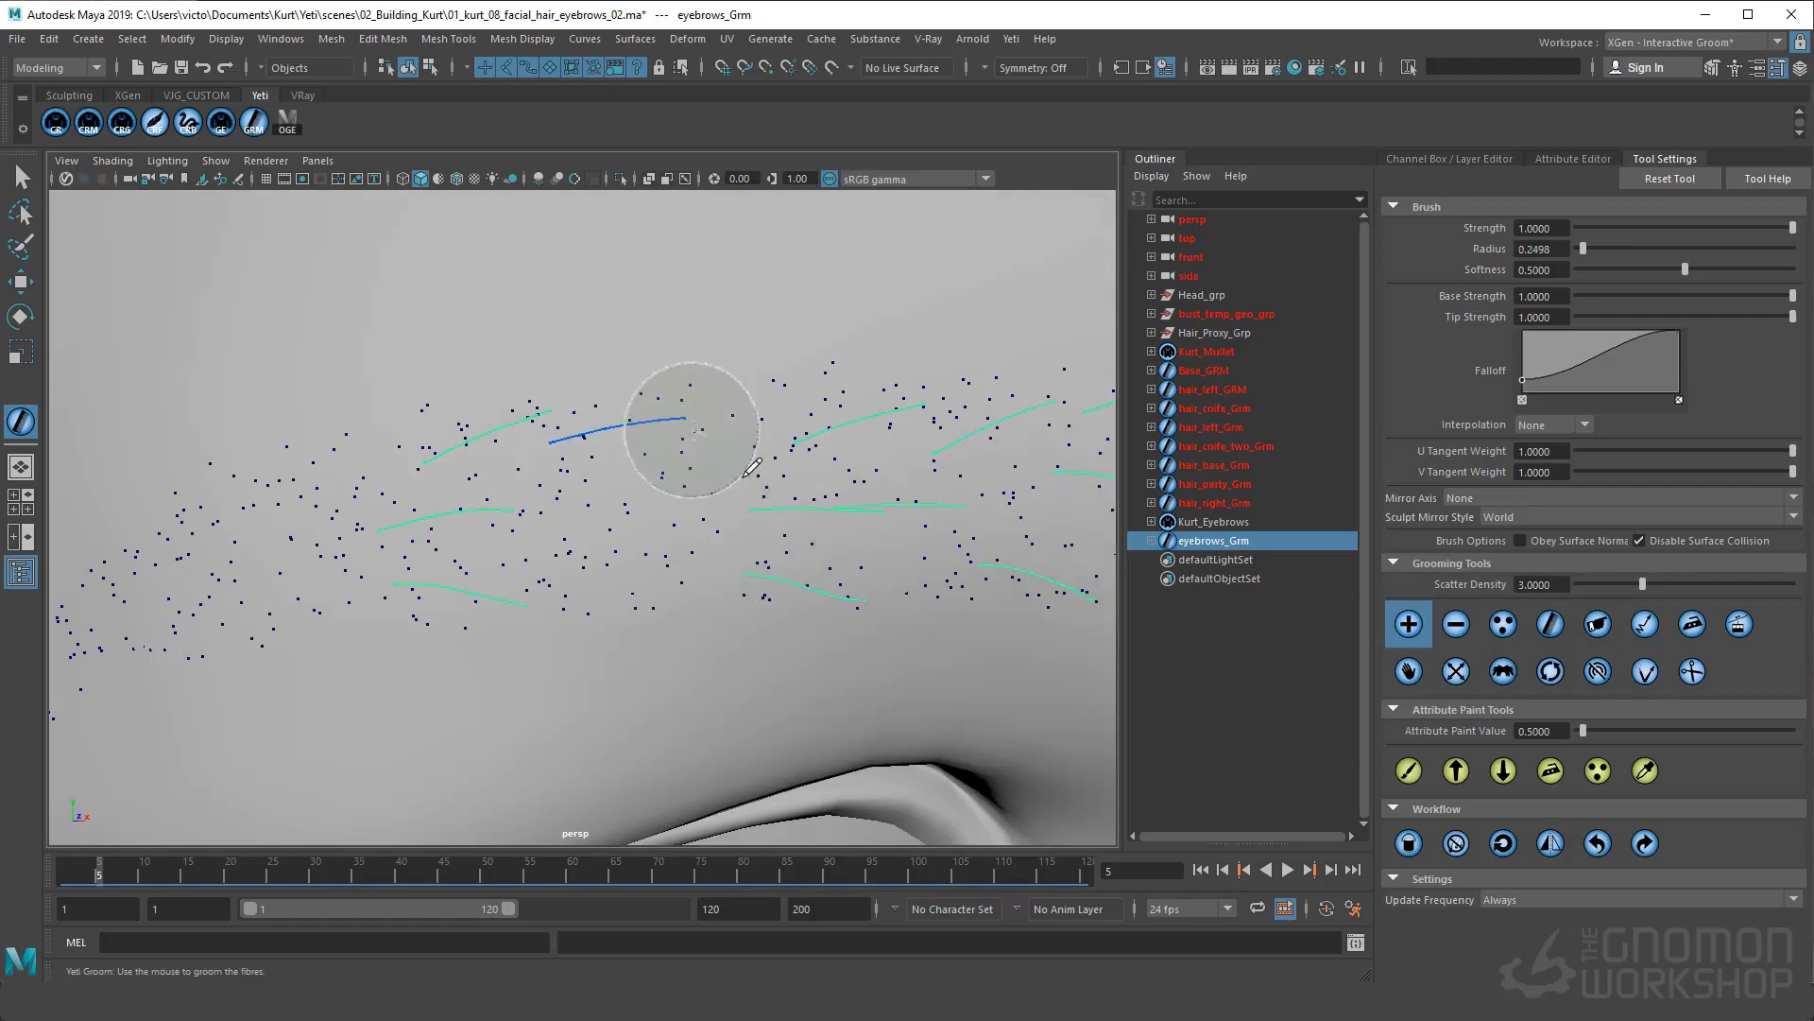
left_click(1645, 672)
left_click_drag(545, 392, 623, 406, "alt")
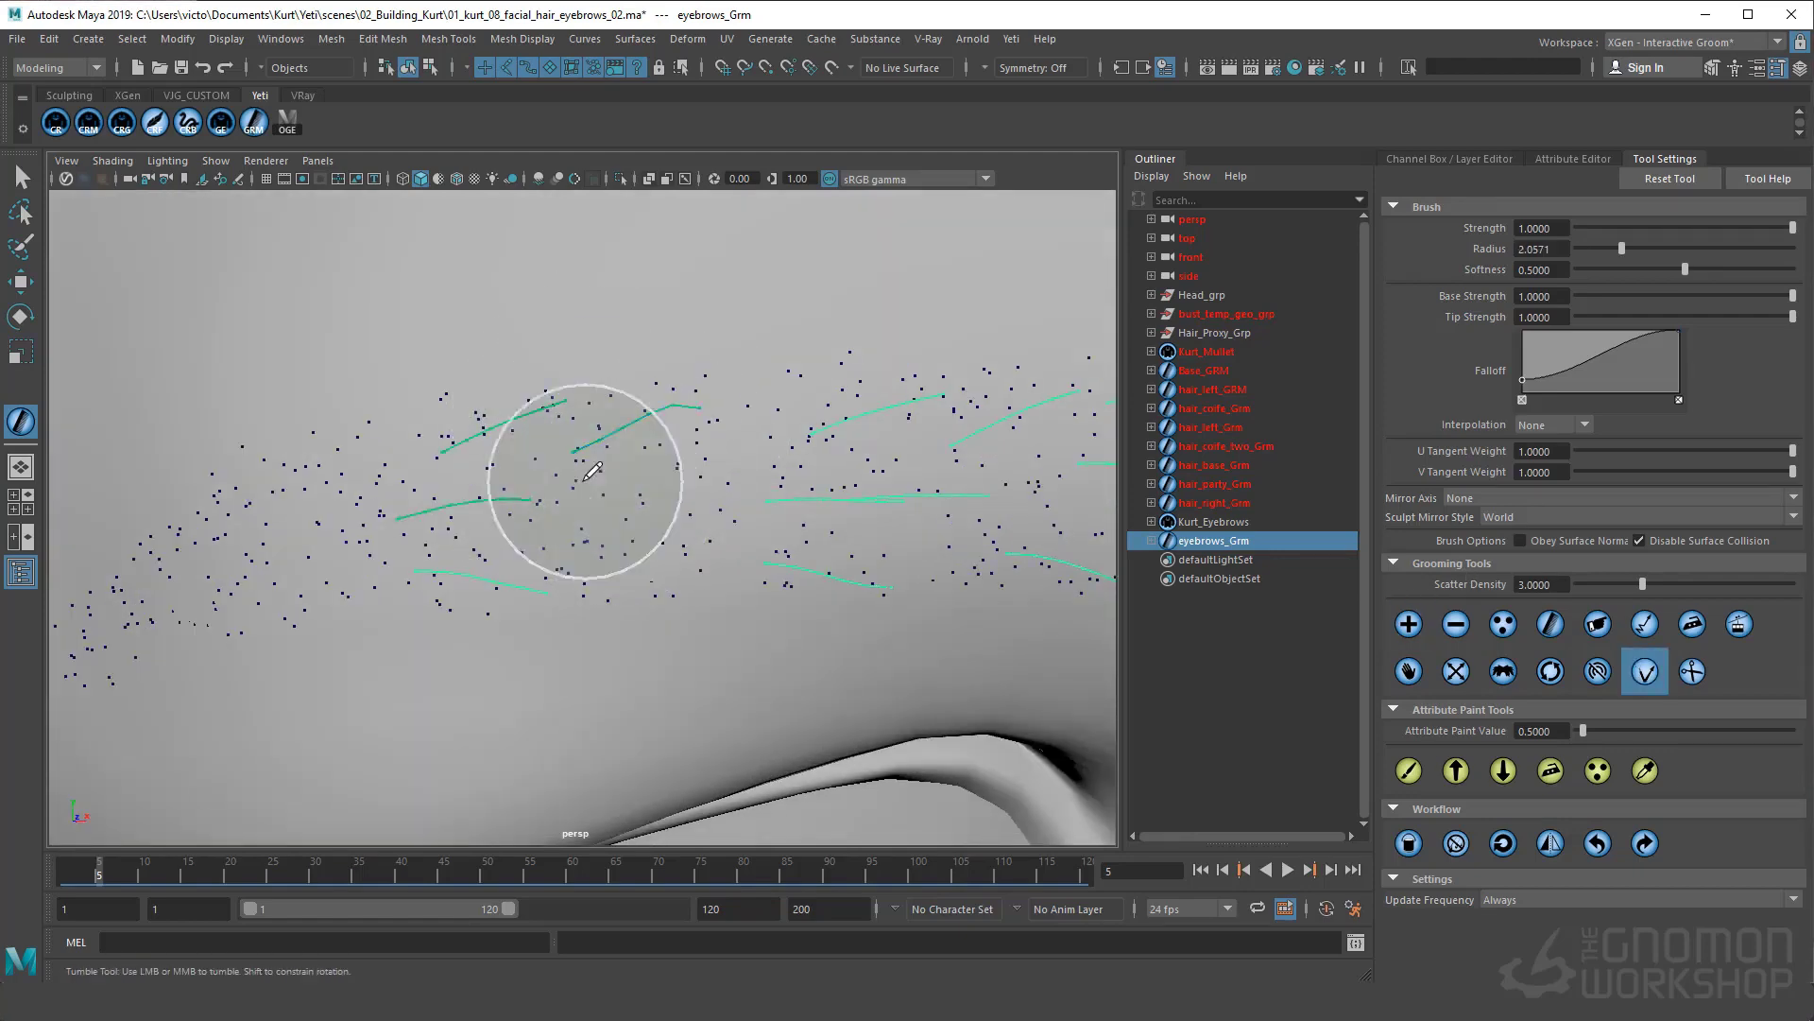
Fill the gap in the outer brow's lower row with a guide strand and lay it along the skin
left_click_drag(585, 481, 605, 567, "alt")
left_click(1409, 625)
left_click(518, 515)
left_click(1645, 672)
left_click_drag(558, 747, 530, 693, "alt")
left_click_drag(662, 600, 693, 643)
Place a guide strand in the middle-row gap of the outer brow and flatten it onto the surface
left_click(1409, 625)
left_click(529, 541)
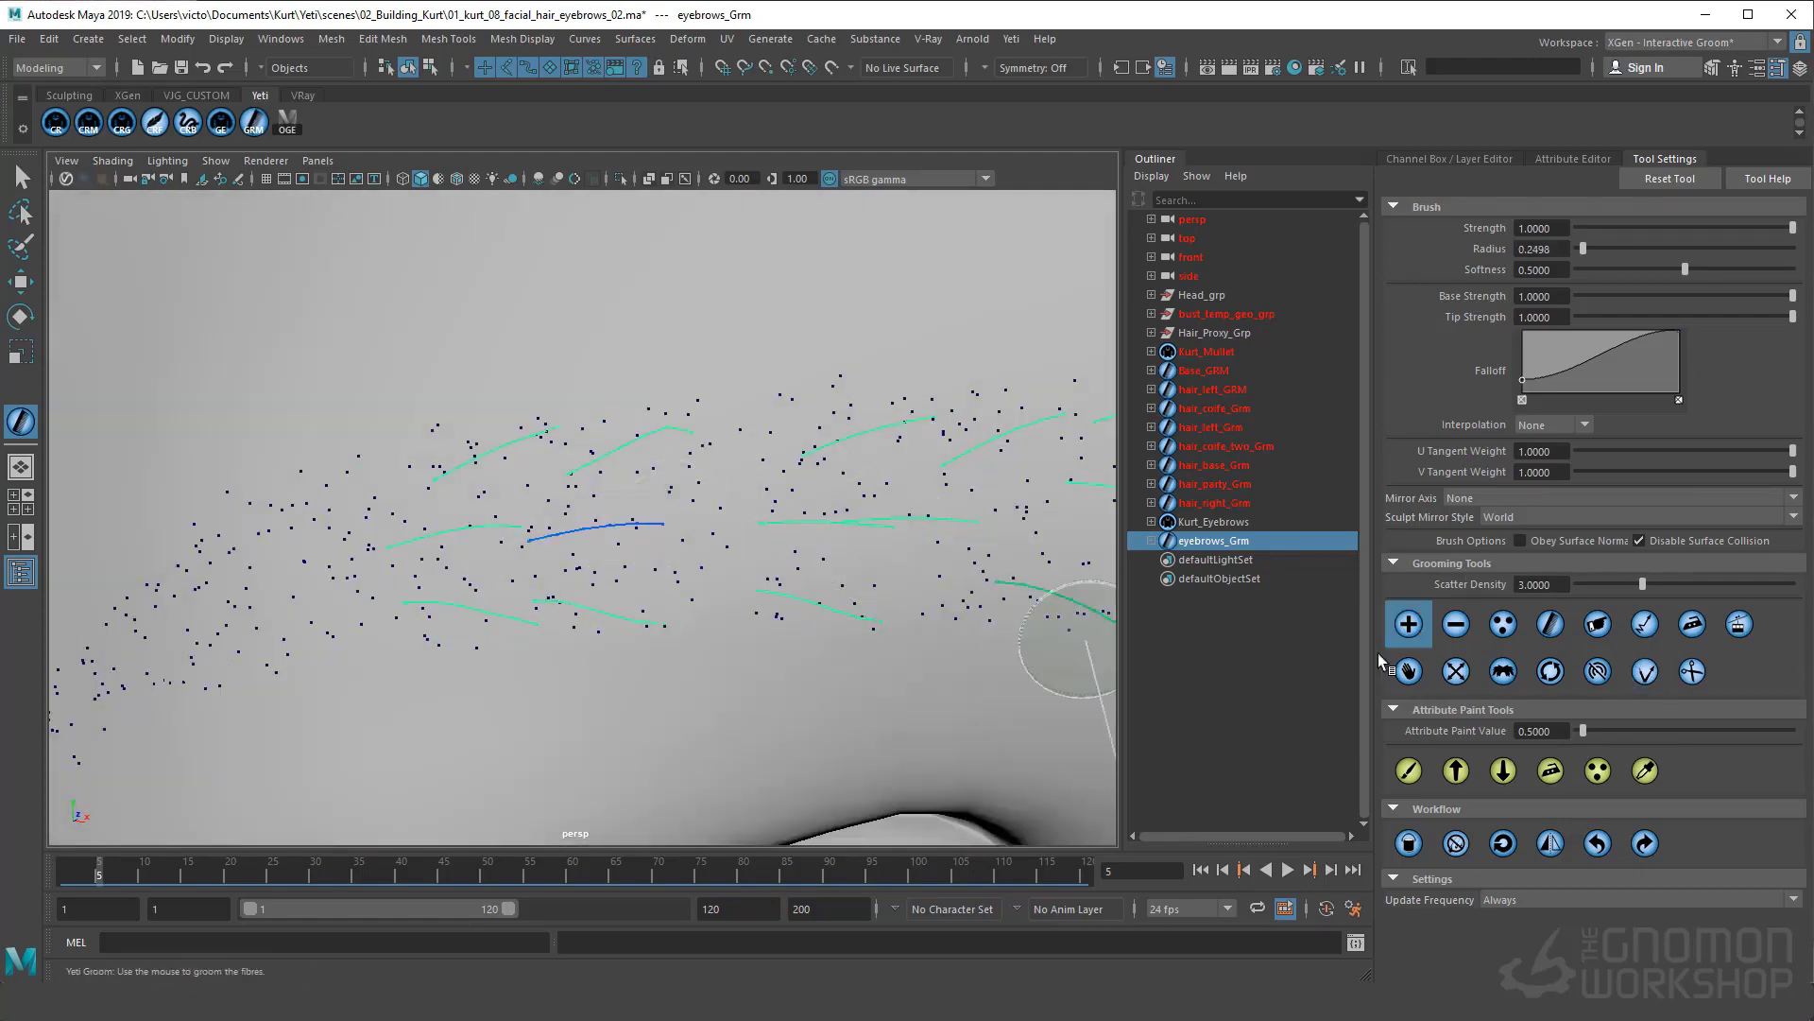
left_click(1646, 672)
left_click_drag(746, 366, 851, 407, "alt")
Add guide strands along the upper and lower edges of the eyebrow's tapering tail and lay them onto the skin
left_click(1409, 625)
left_click_drag(803, 515, 694, 496, "alt")
left_click(495, 473)
left_click(309, 552)
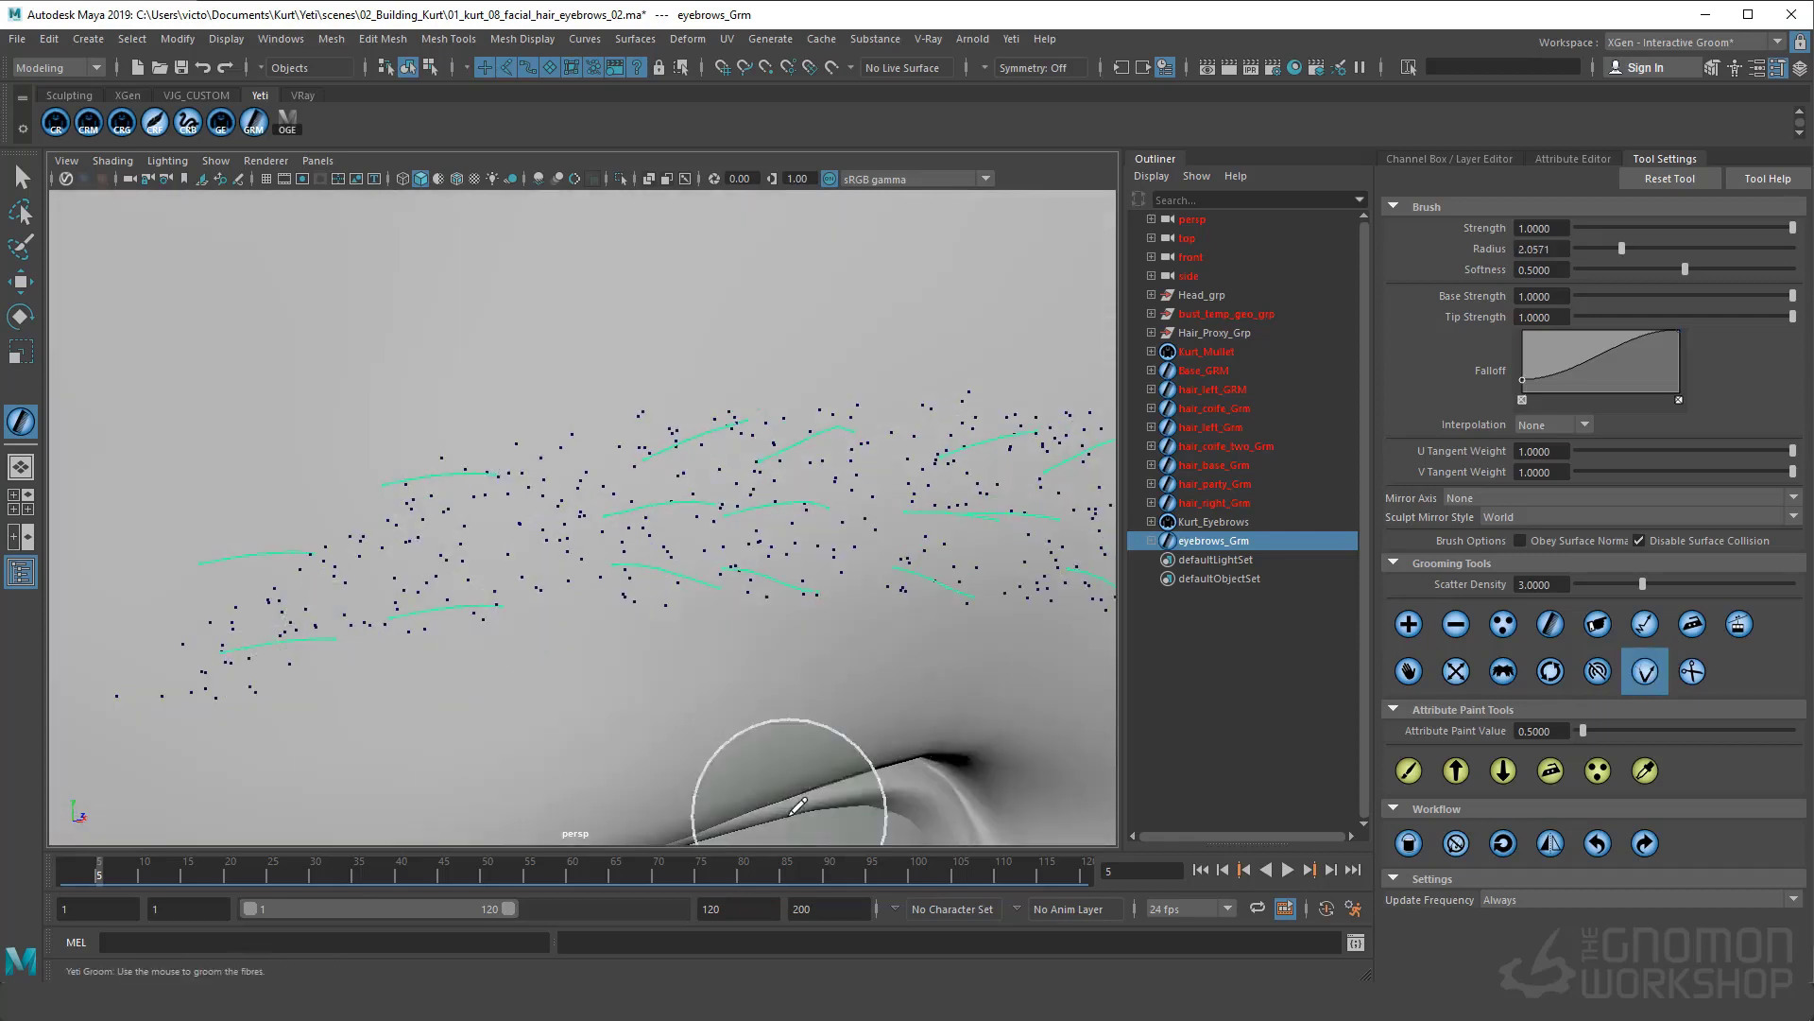
left_click_drag(791, 815, 841, 792, "alt")
left_click_drag(438, 632, 473, 625)
Angle the tail's upper guide strand steeply upward with the Direction tool
left_click(1598, 624)
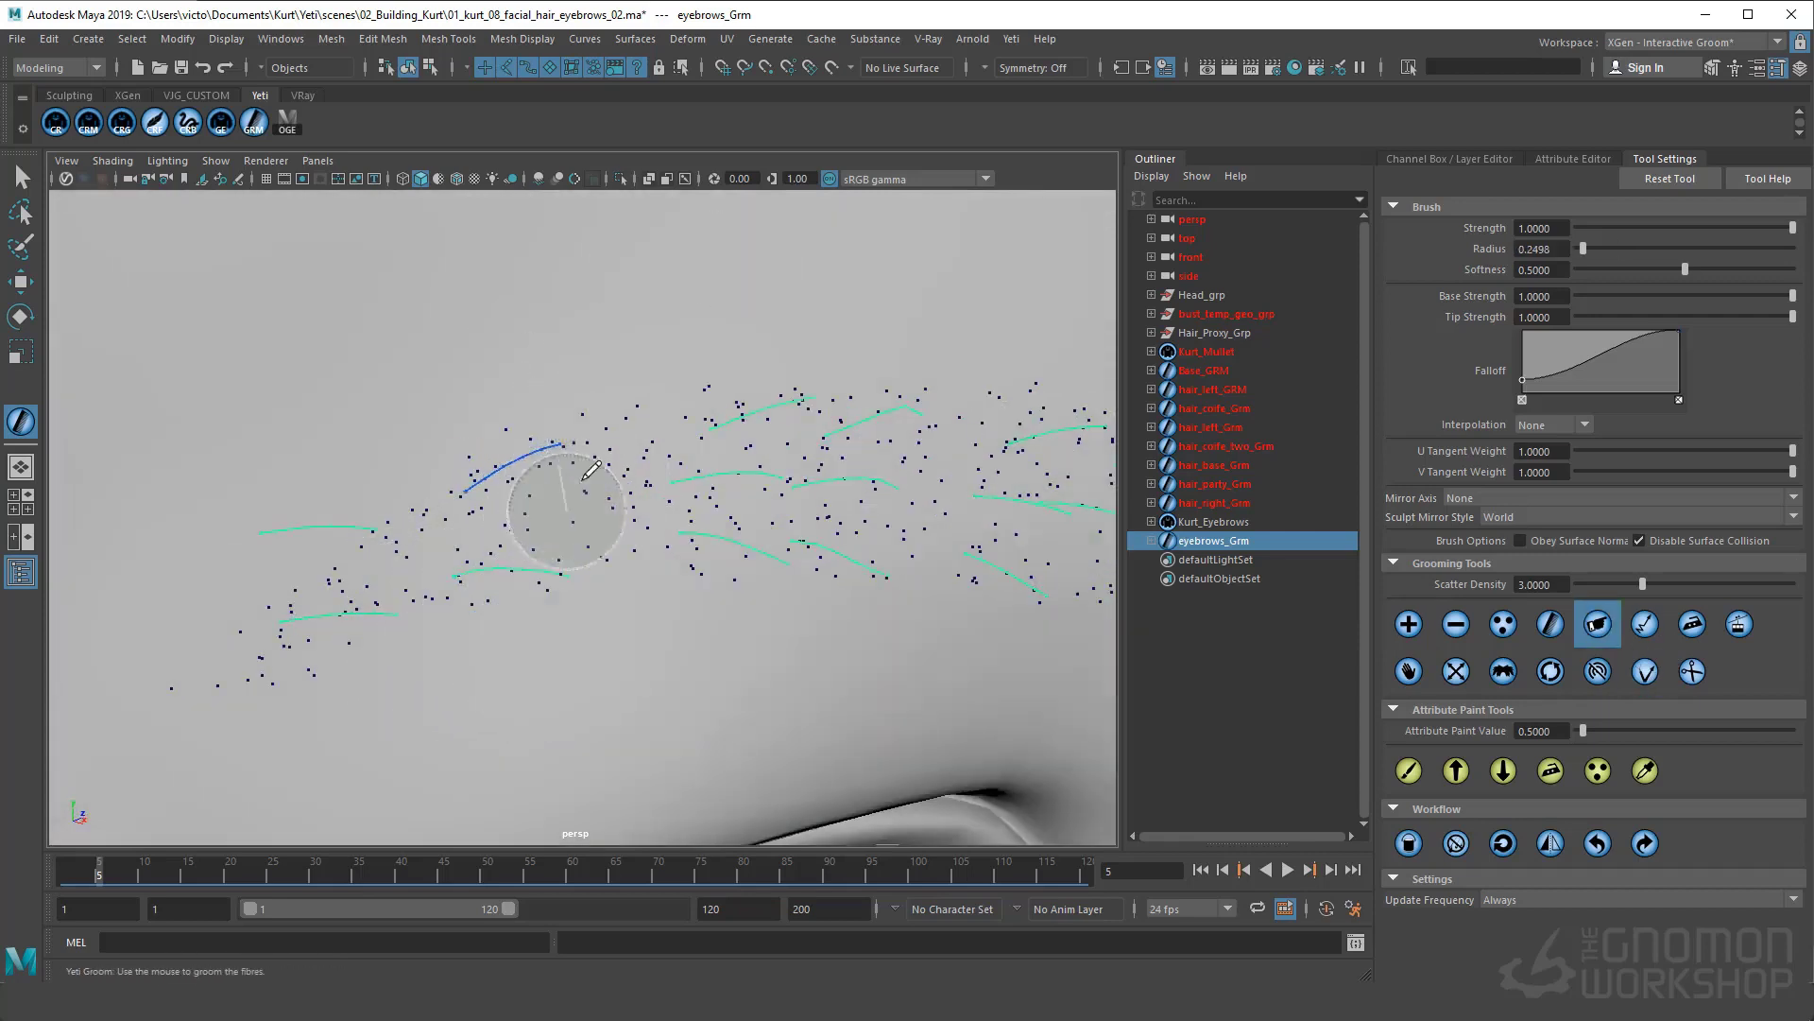
key("ctrl+z")
key("ctrl+z")
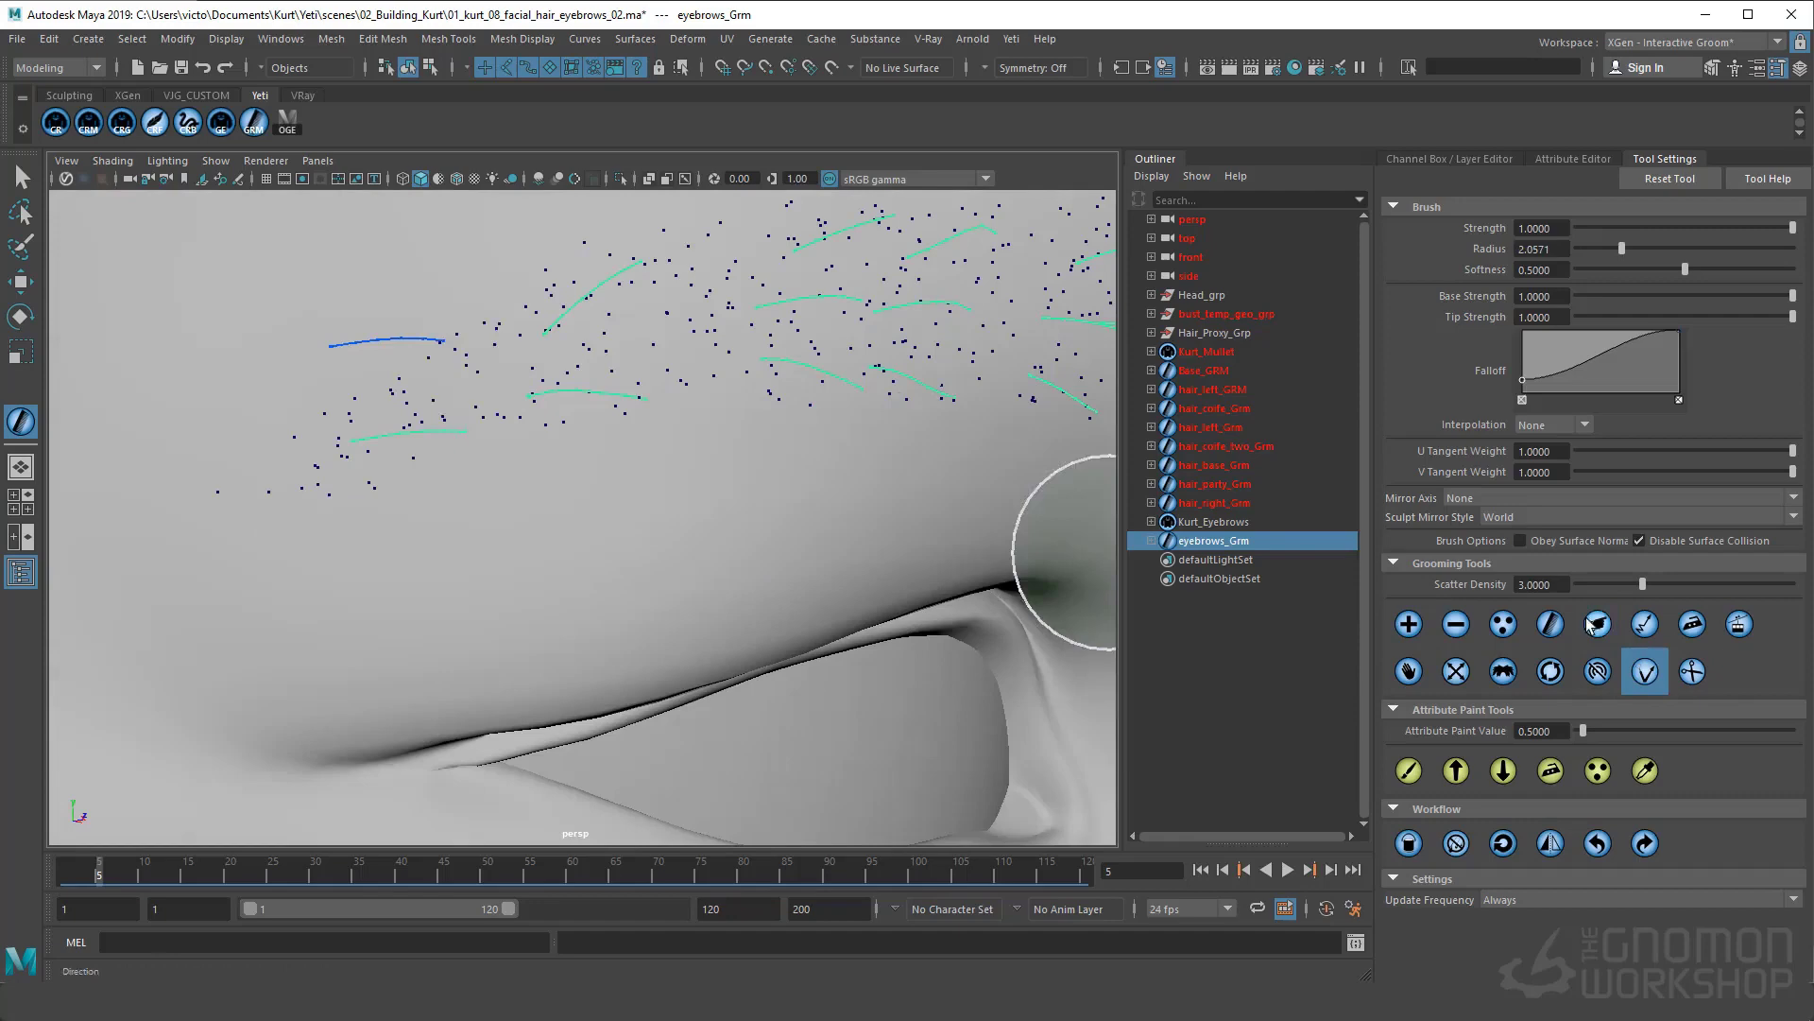
Angle the next upper tail strand to follow the brow's taper and add a guide strand at the outermost tip
left_click(1645, 672)
left_click_drag(680, 530, 738, 567, "alt")
left_click_drag(397, 538, 454, 519)
left_click_drag(567, 567, 681, 529, "alt")
left_click(1409, 624)
key("ctrl+z")
key("ctrl+z")
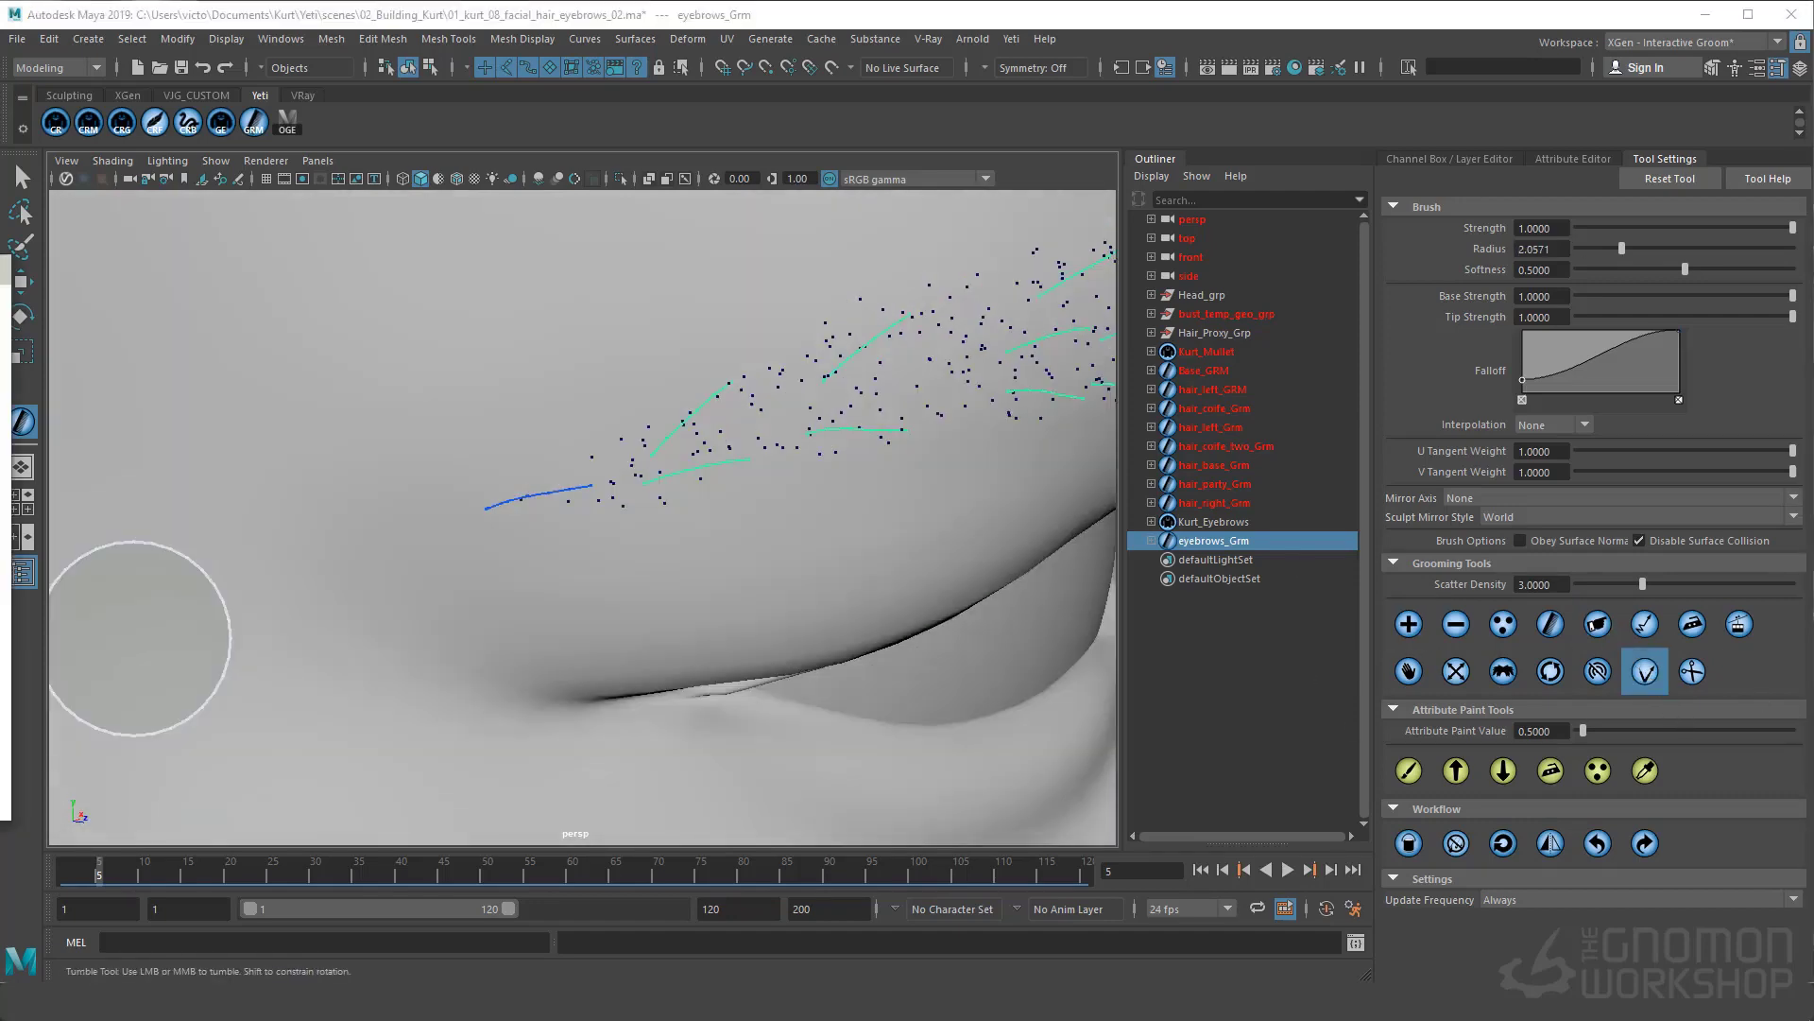
Shorten the outermost tip strand with the Scale tool at strength -0.1 and add a guide strand above it
key("ctrl+z")
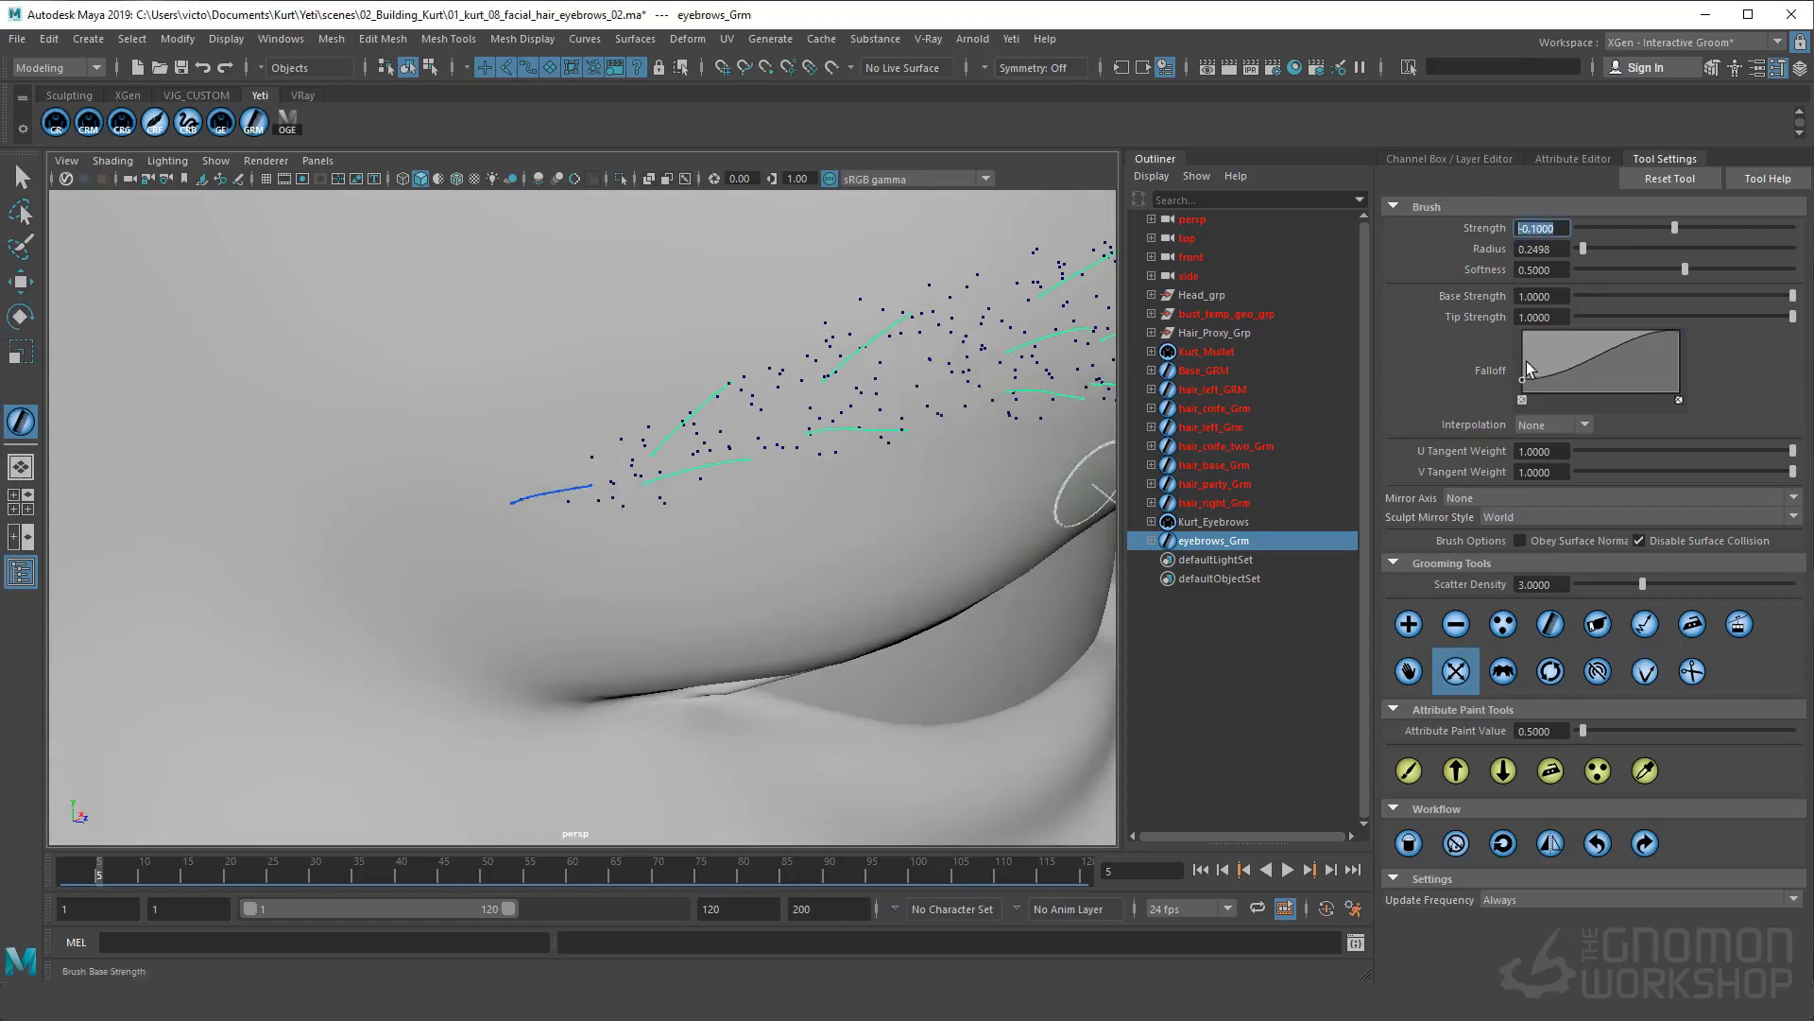
key("ctrl+z")
key("ctrl+z")
scroll(466, 320, "down", 2)
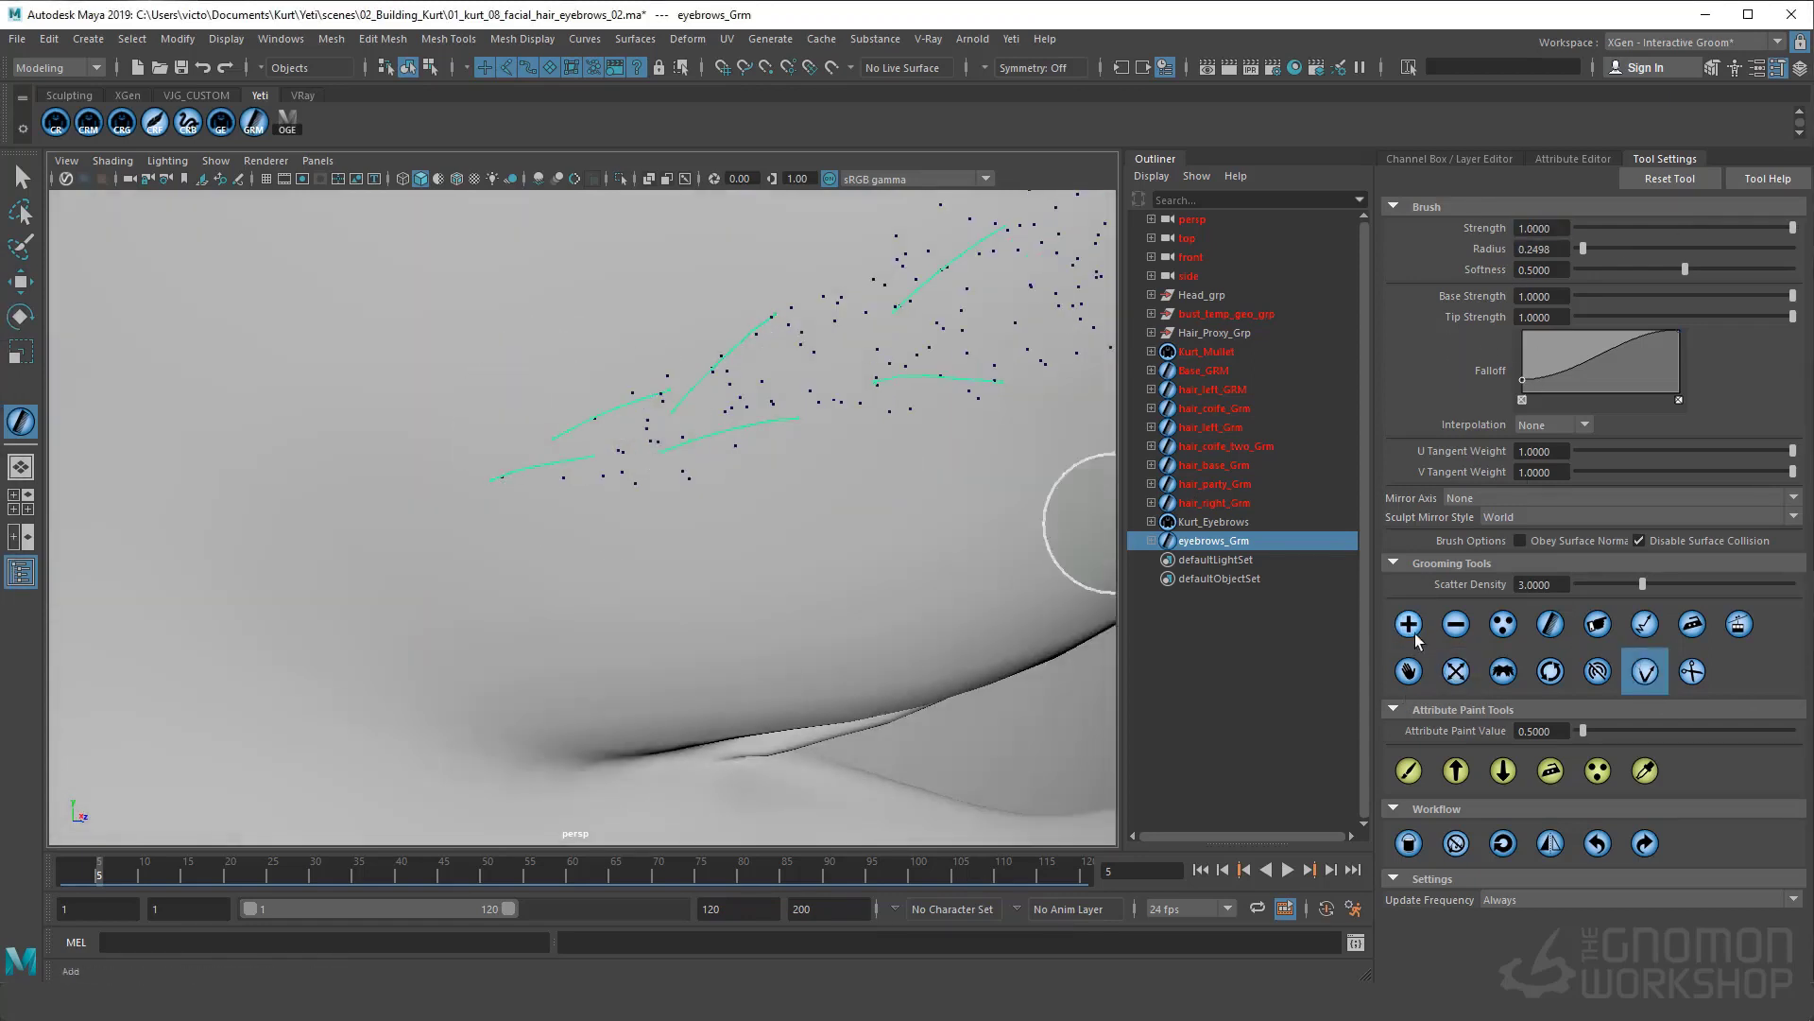
Add two guide strands along the lower edge of the tail tip and lay them along the surface
key("ctrl+z")
key("ctrl+z")
key("ctrl+z")
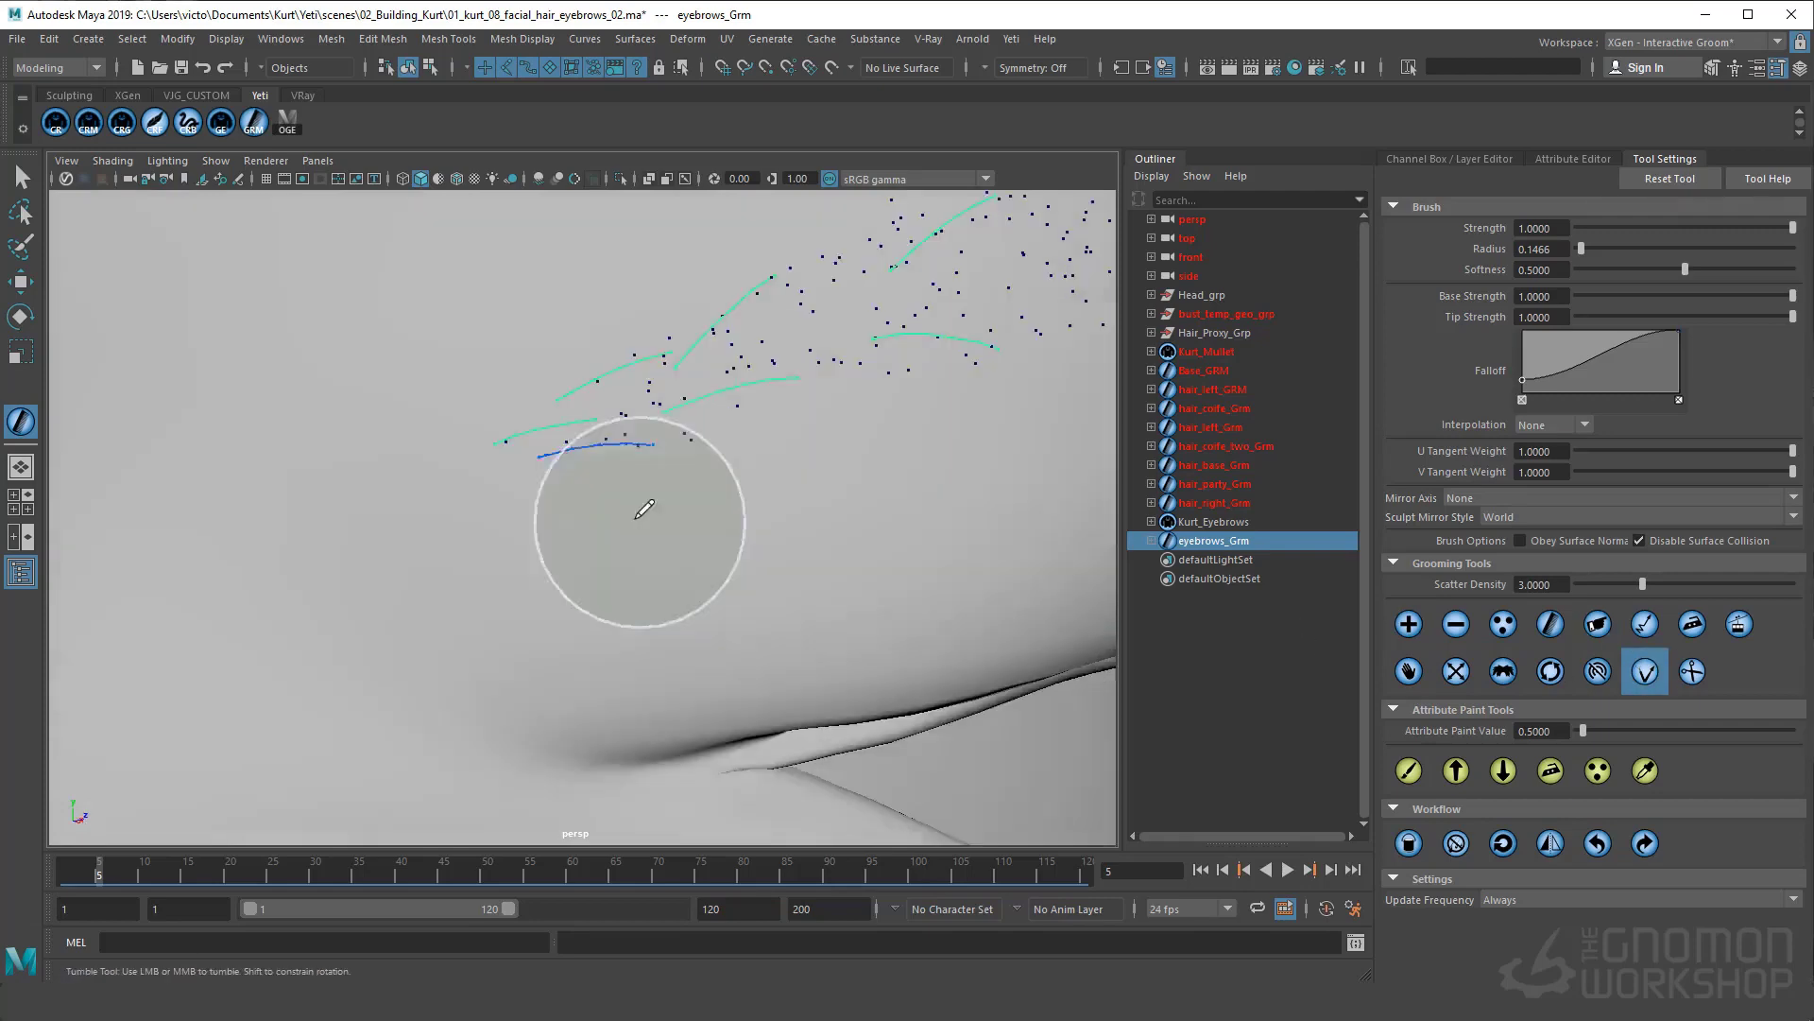
key("ctrl+z")
key("ctrl+z")
key("ctrl+z")
key("ctrl+z")
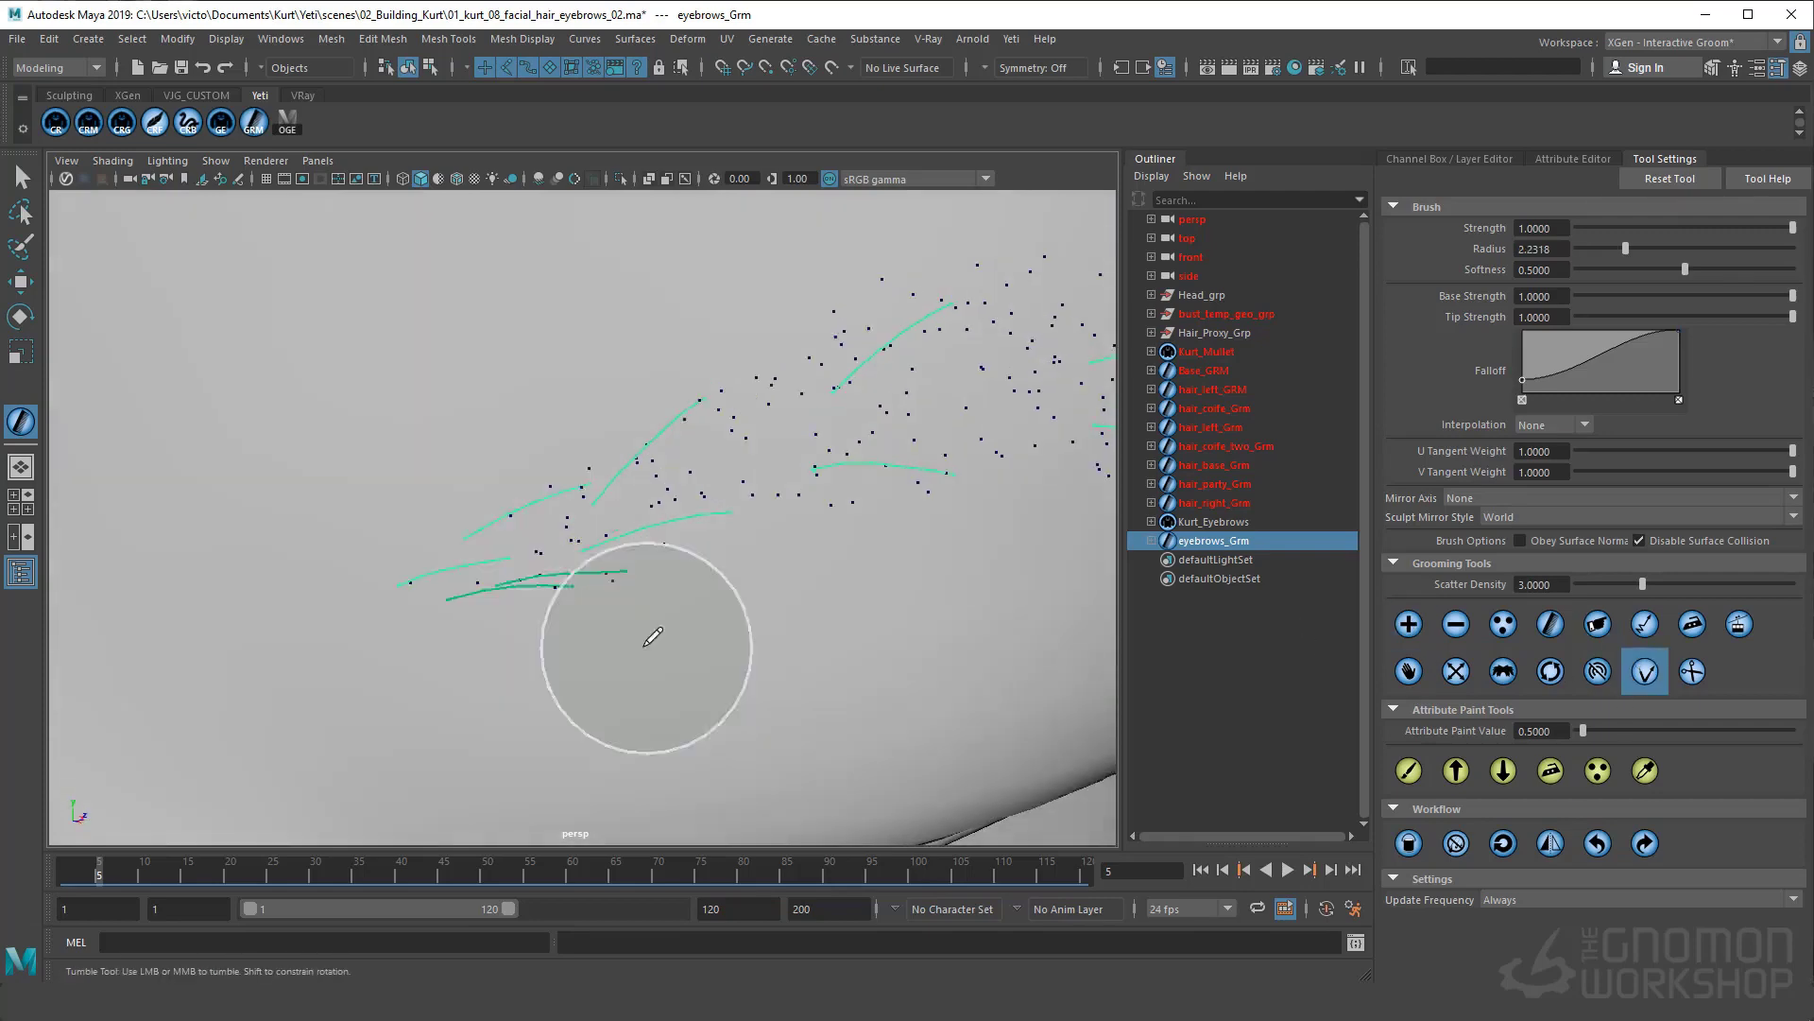
Add guide strands along the middle of the tail, between its upper and lower rows
left_click(1409, 624)
left_click_drag(519, 494, 627, 425)
left_click(1646, 671)
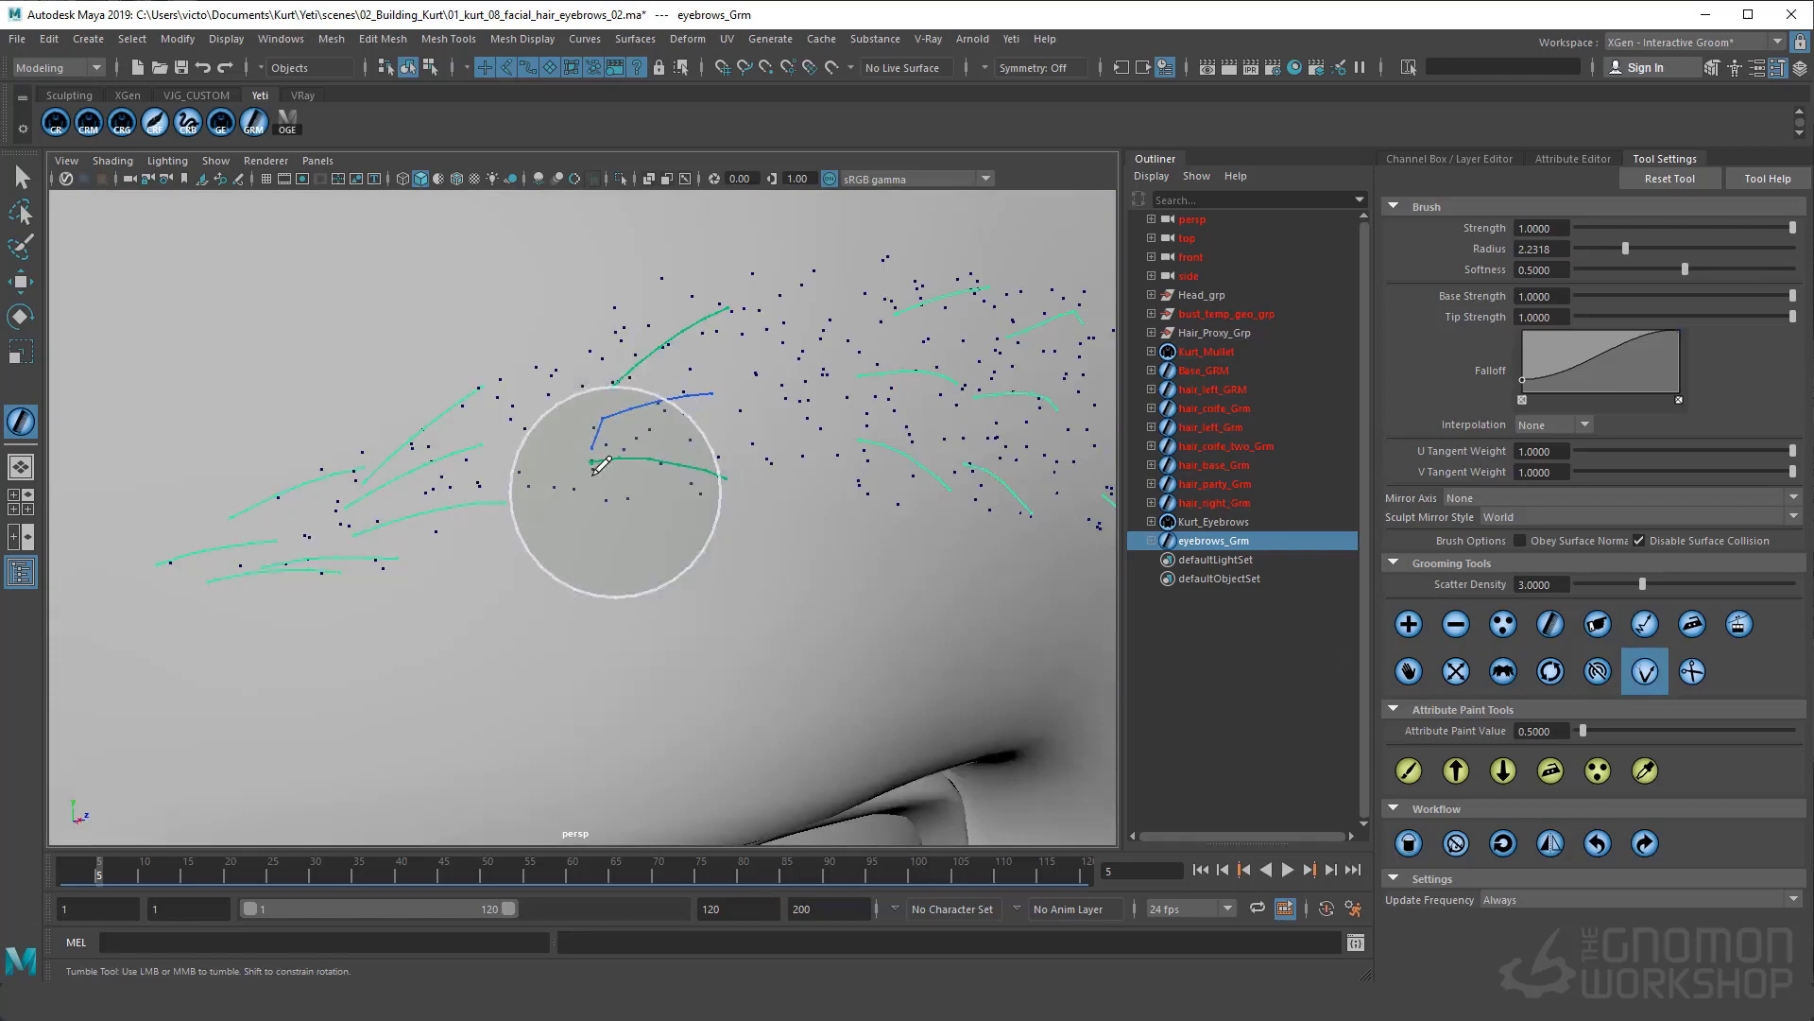
left_click_drag(615, 495, 655, 604, "alt")
Straighten the kinked guide strand in the middle of the tail and reposition its outer neighbour with the Move tool
left_click(1409, 624)
key("ctrl+z")
key("ctrl+z")
key("ctrl+z")
key("ctrl+z")
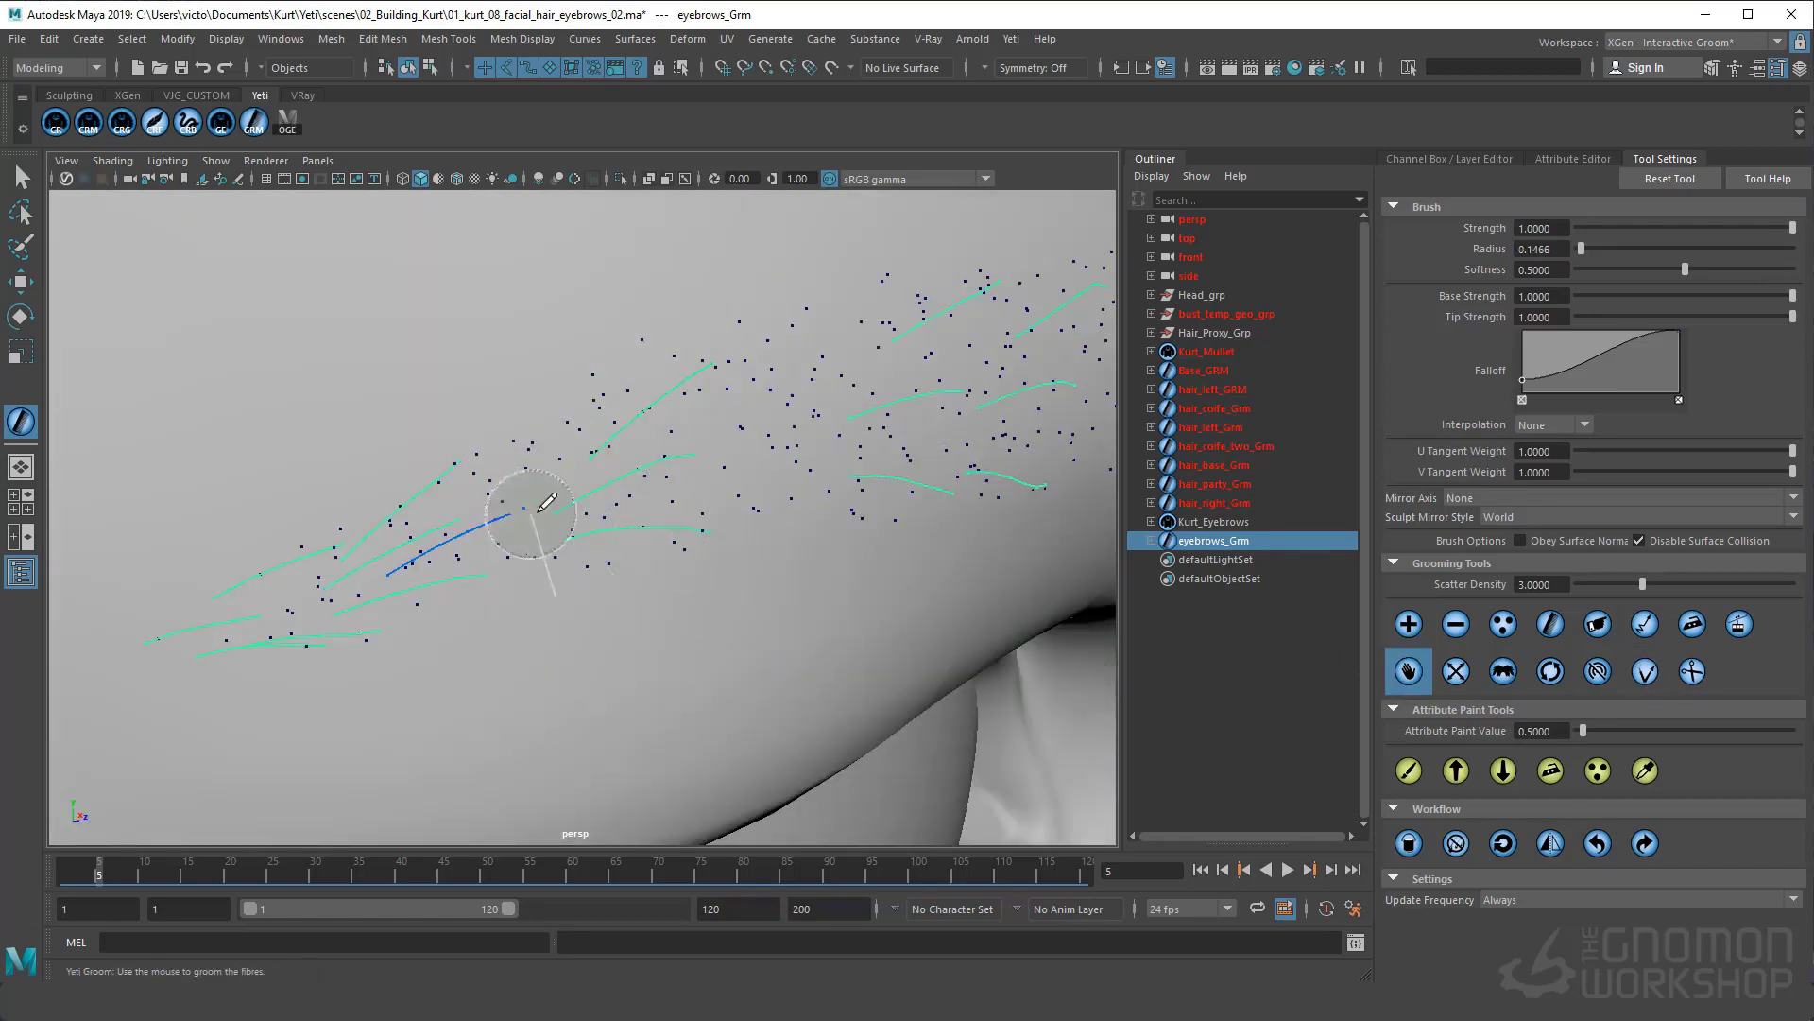
Undo the last edits made to the guide strands in the middle of the eyebrow's tail
key("ctrl+z")
key("ctrl+z")
key("ctrl+z")
key("ctrl+z")
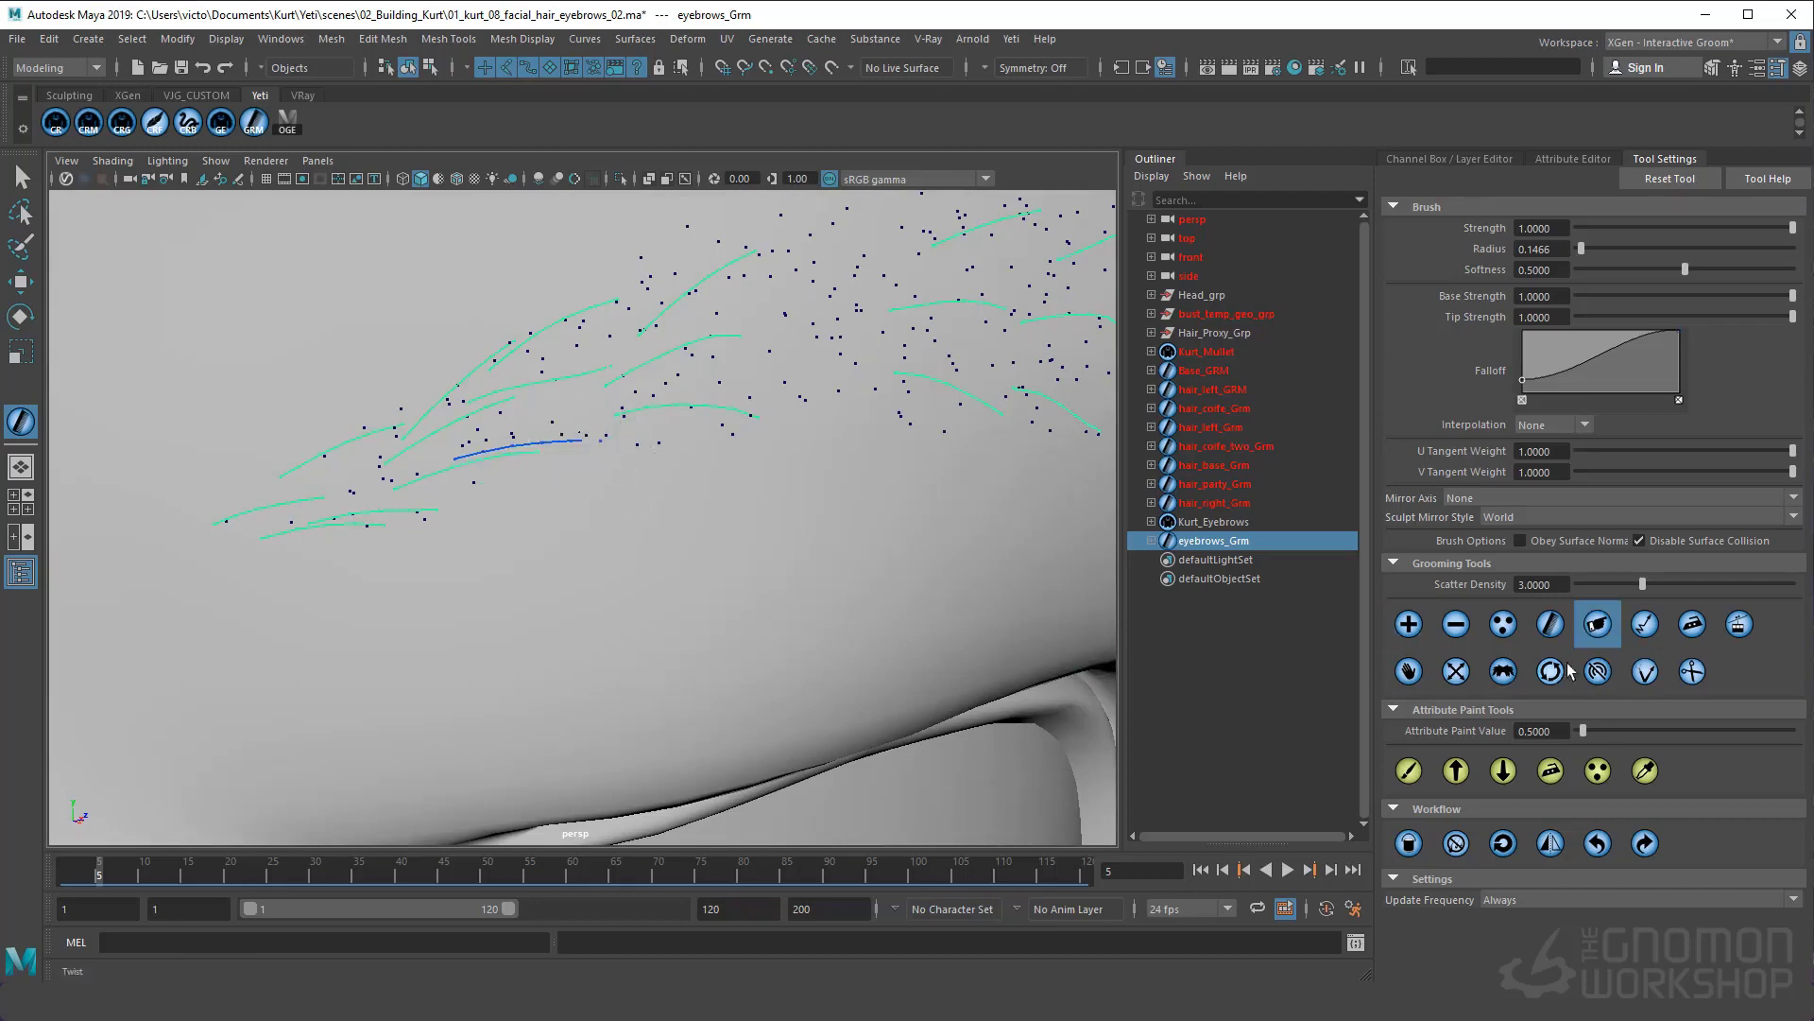
Add a guide strand where the tail's middle row meets the inner half of the eyebrow and comb it along the row
left_click(1646, 671)
left_click_drag(614, 534, 457, 636, "alt")
left_click(1409, 623)
right_click_drag(515, 511, 557, 491, "alt")
left_click(489, 462)
left_click(1645, 671)
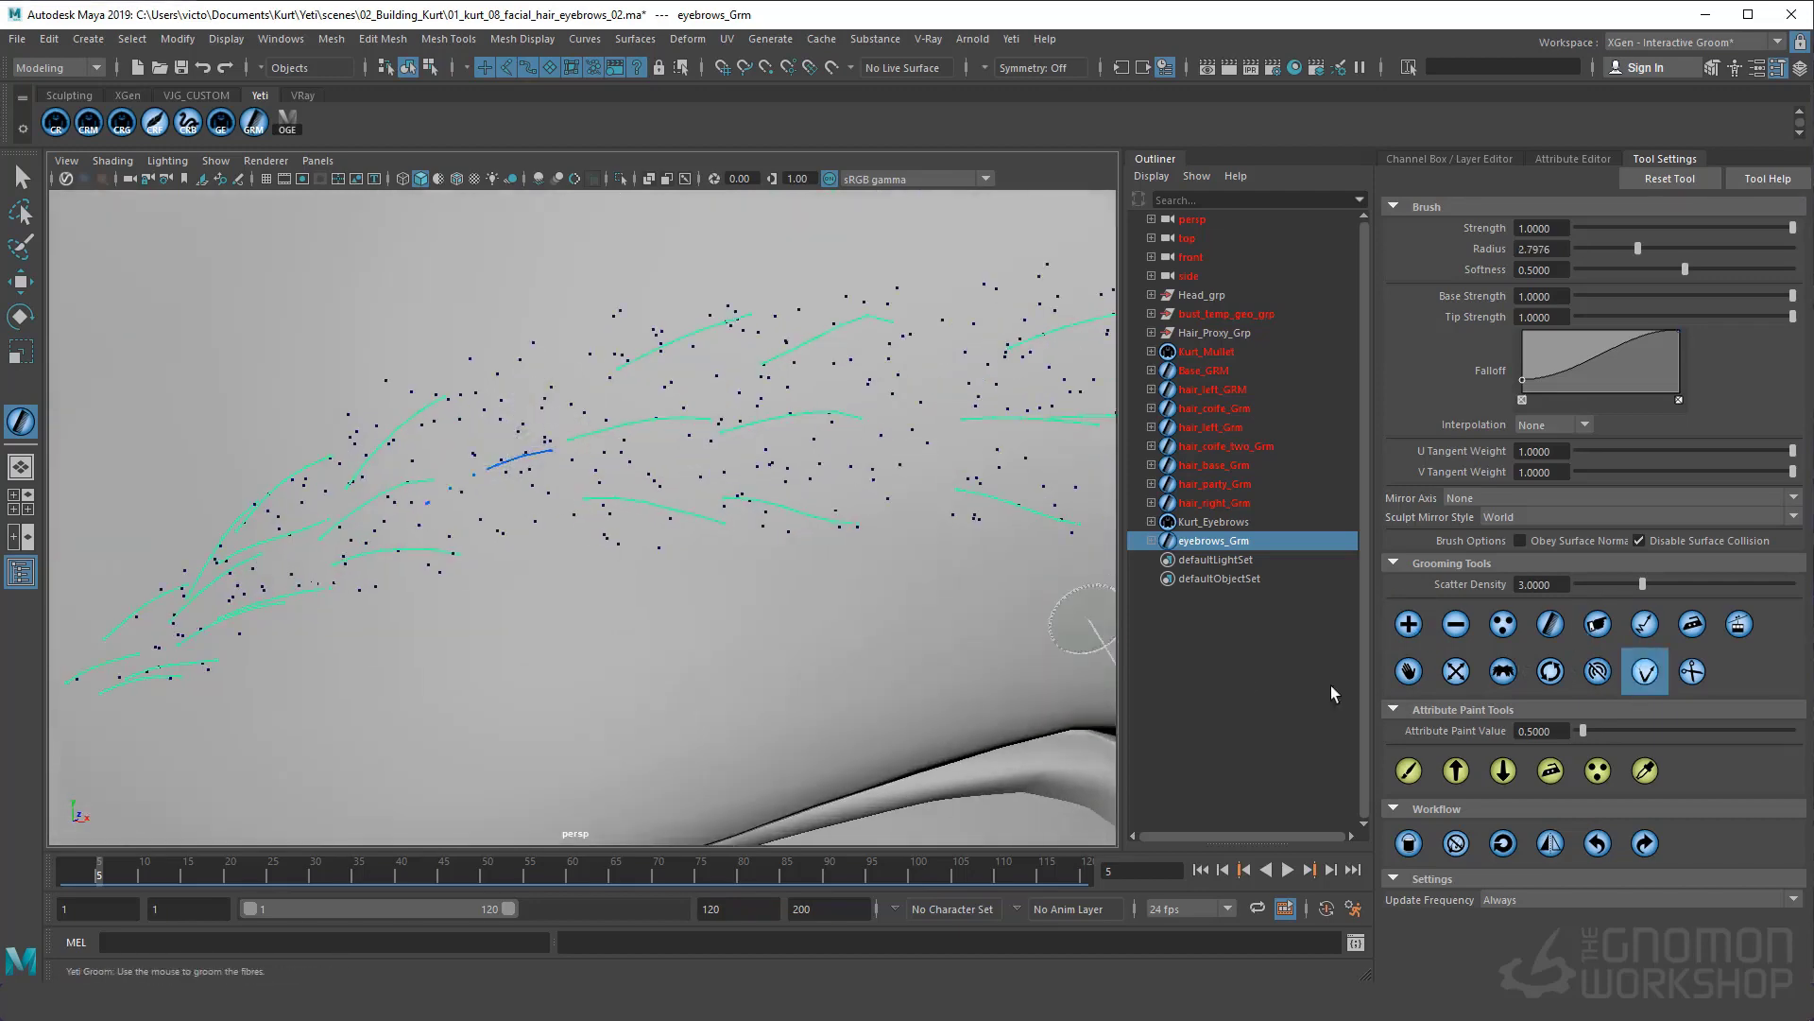
left_click_drag(510, 539, 567, 515, "alt")
mouse_move(463, 515)
left_mouse_down()
mouse_move(692, 406)
mouse_move(607, 539)
mouse_move(578, 499)
left_mouse_up()
Add one guide strand on the upper edge and one on the lower edge mid-eyebrow, and comb them along the hair flow
left_click(1409, 623)
left_click(485, 377)
left_click(1645, 671)
right_click_drag(605, 548, 567, 567, "alt")
left_click(1409, 624)
left_click(526, 559)
left_click(1645, 671)
mouse_move(605, 567)
left_mouse_down("alt")
mouse_move(564, 607)
mouse_move(515, 530)
left_mouse_up("alt")
left_click_drag(529, 491, 737, 393)
Add two guide strands to the middle row to bridge the gap between the tail and the inner half
left_click(1409, 624)
left_click(486, 477)
left_click(1646, 671)
left_click(1409, 624)
left_click(526, 466)
left_click(1645, 671)
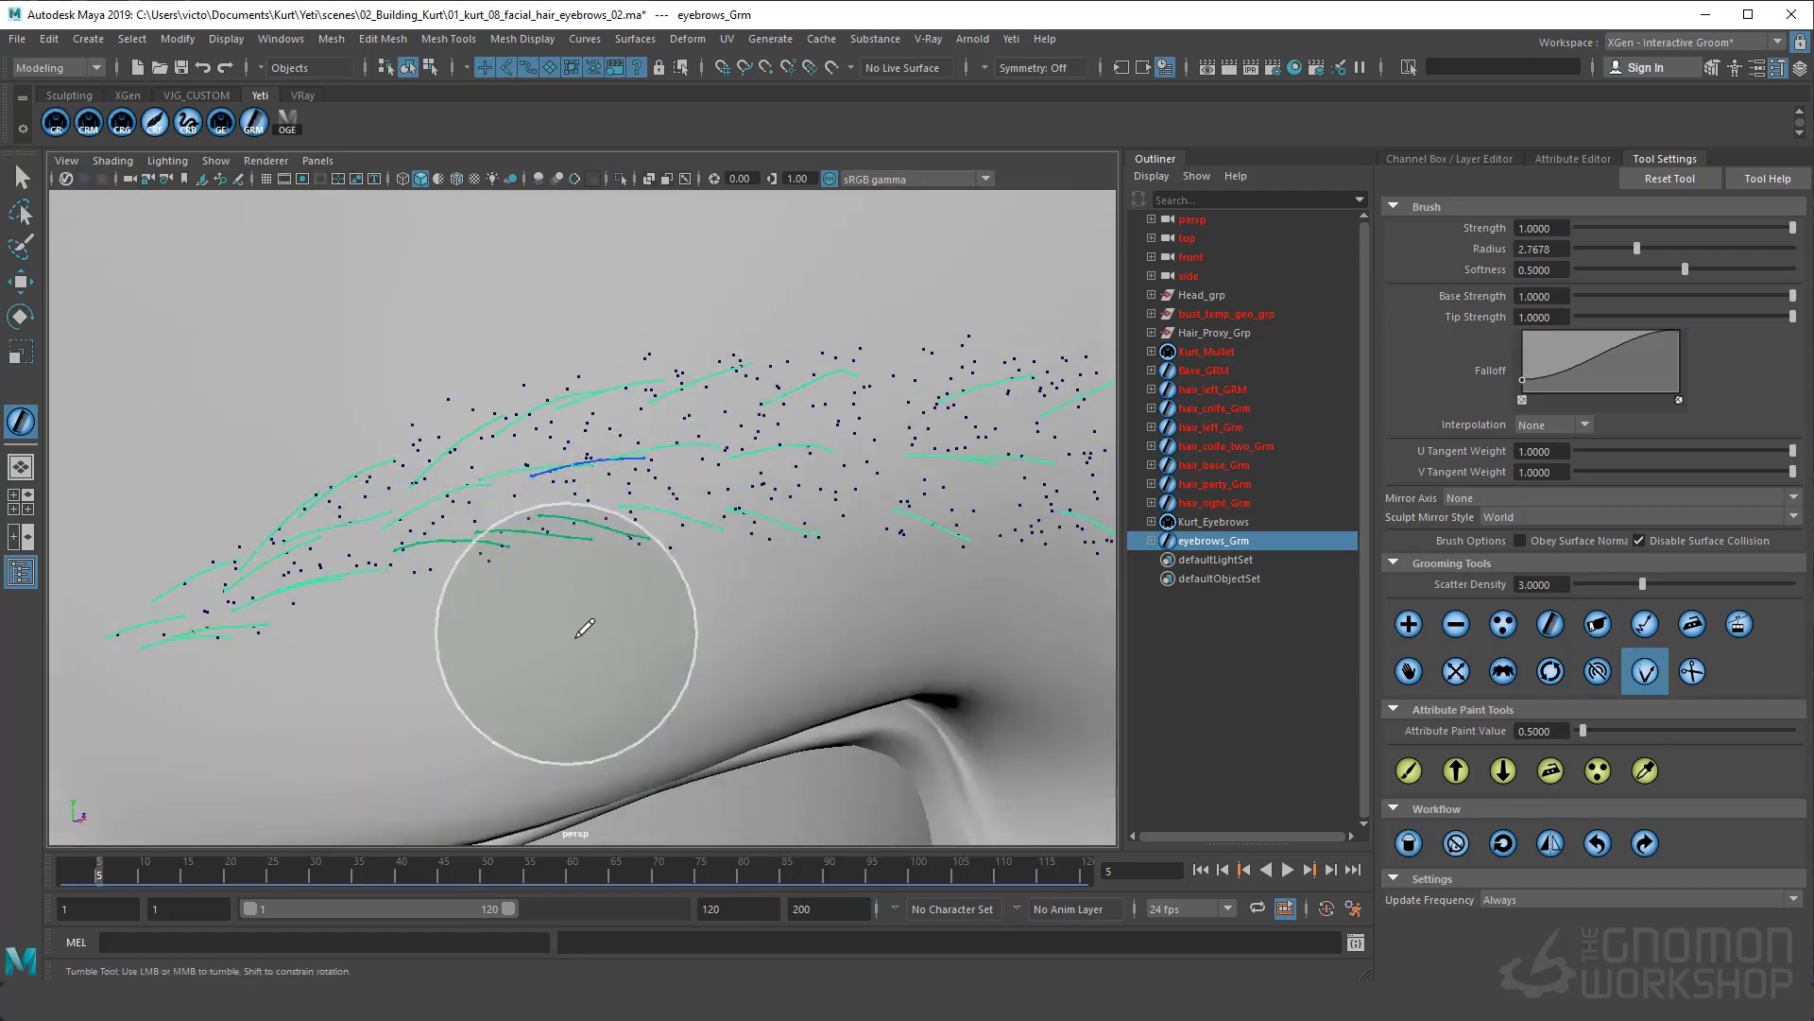
mouse_move(551, 599)
left_mouse_down("alt")
mouse_move(523, 609)
mouse_move(567, 608)
left_mouse_up("alt")
scroll(574, 598, "down", 5)
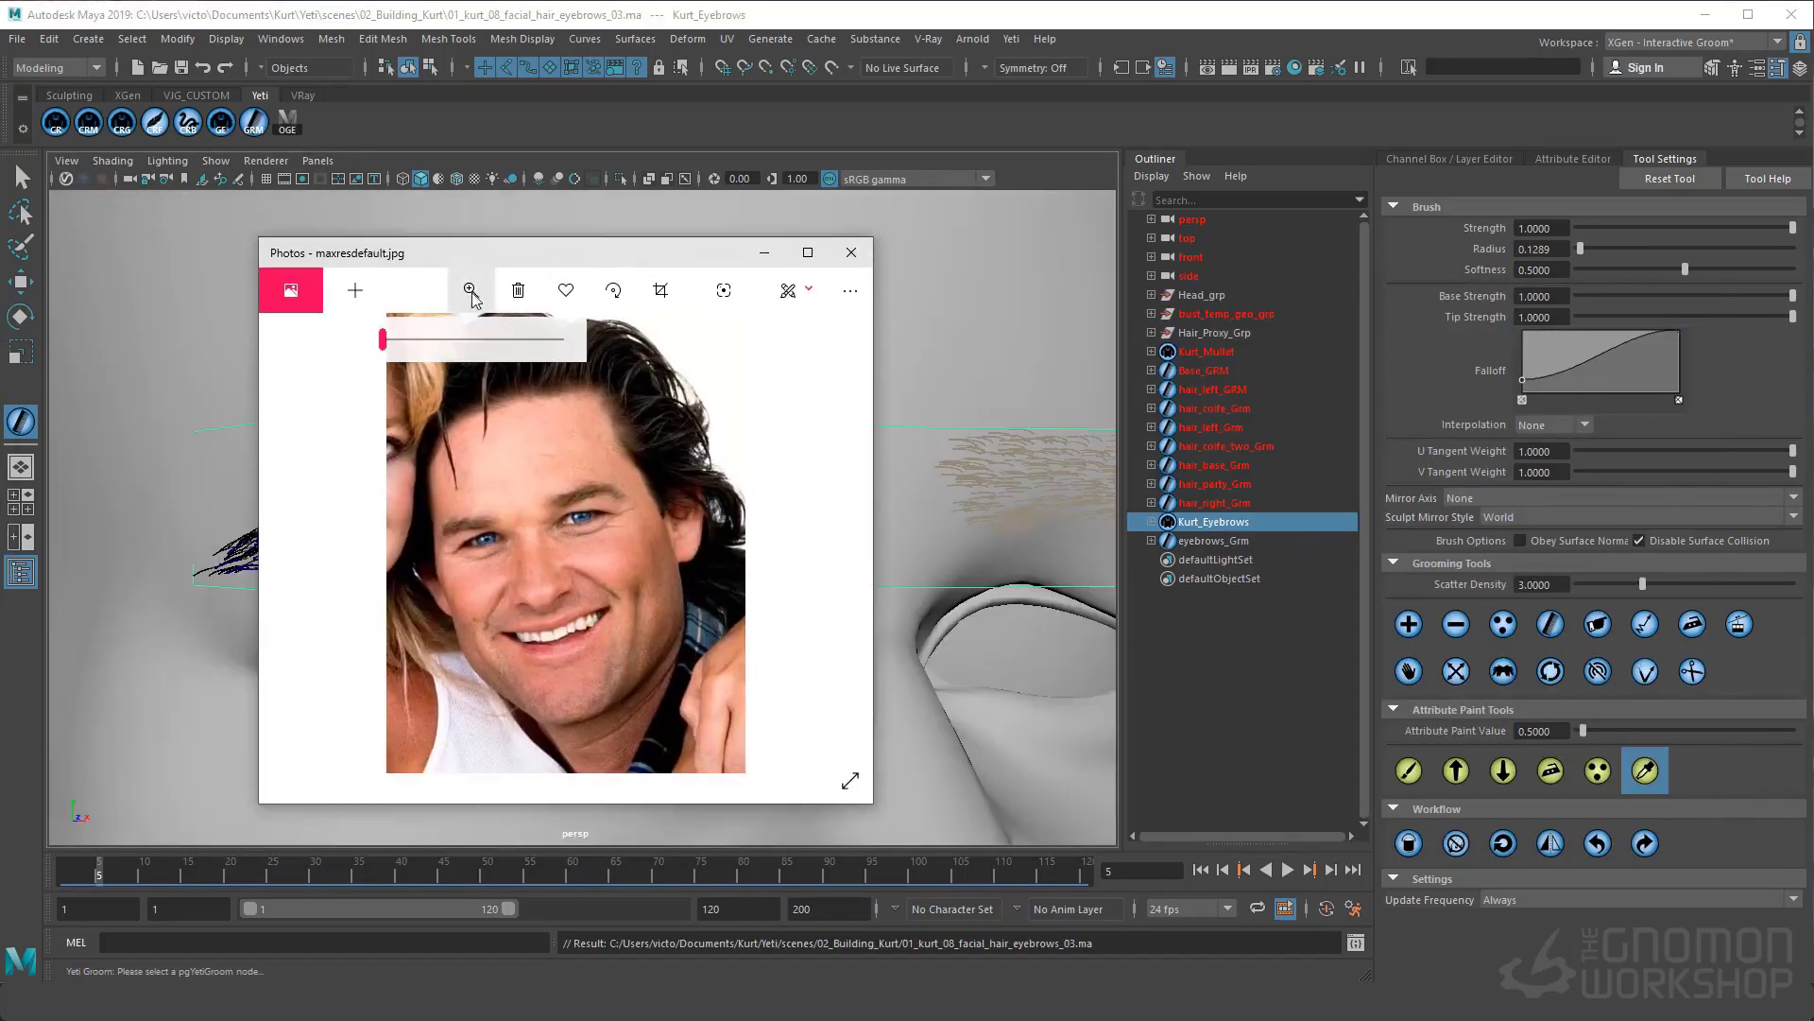
Examine the eyebrows in the reference photo maxresdefault.jpg in Photos and inspect the Kurt_Eyebrows node graph in Maya
scroll(553, 326, "up", 3)
left_click_drag(652, 469, 789, 453)
left_click_drag(699, 253, 0, 260)
left_click(221, 123)
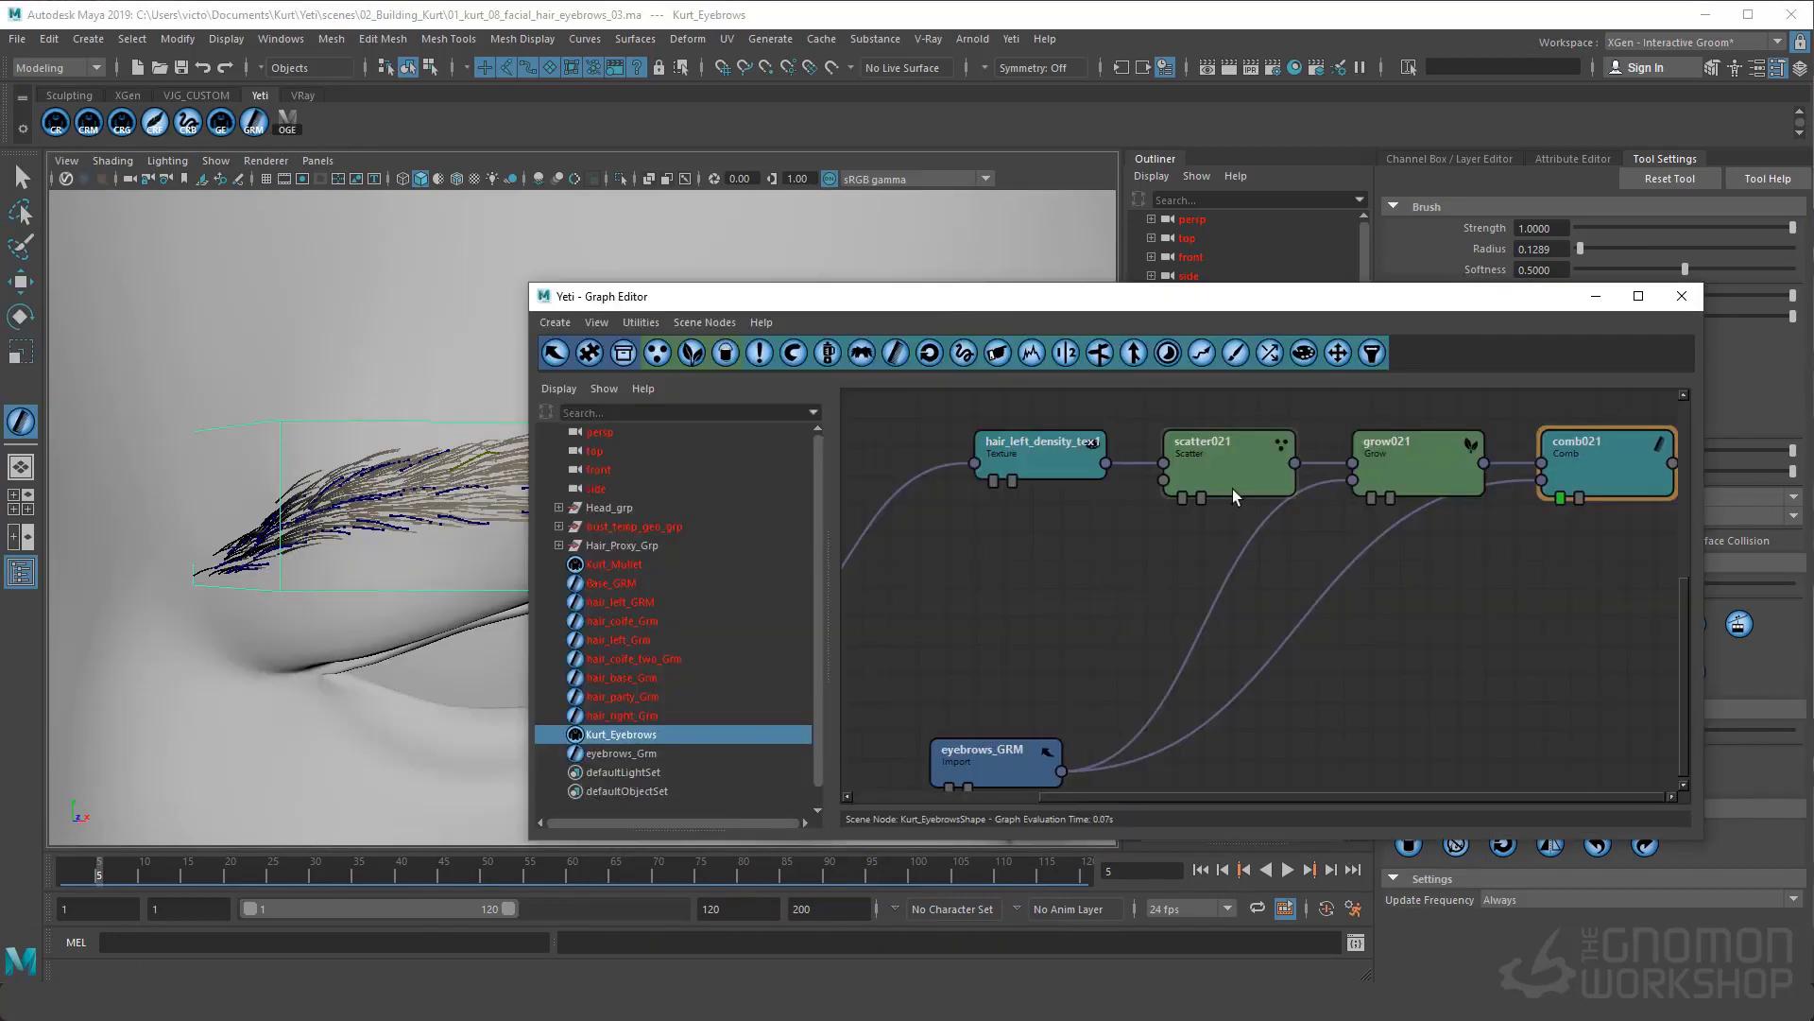
left_click(1280, 448)
left_click(1694, 296)
Resume grooming eyebrows_Grm and comb the guide strands around the inner end and upper edge of the eyebrow
left_click(1213, 541)
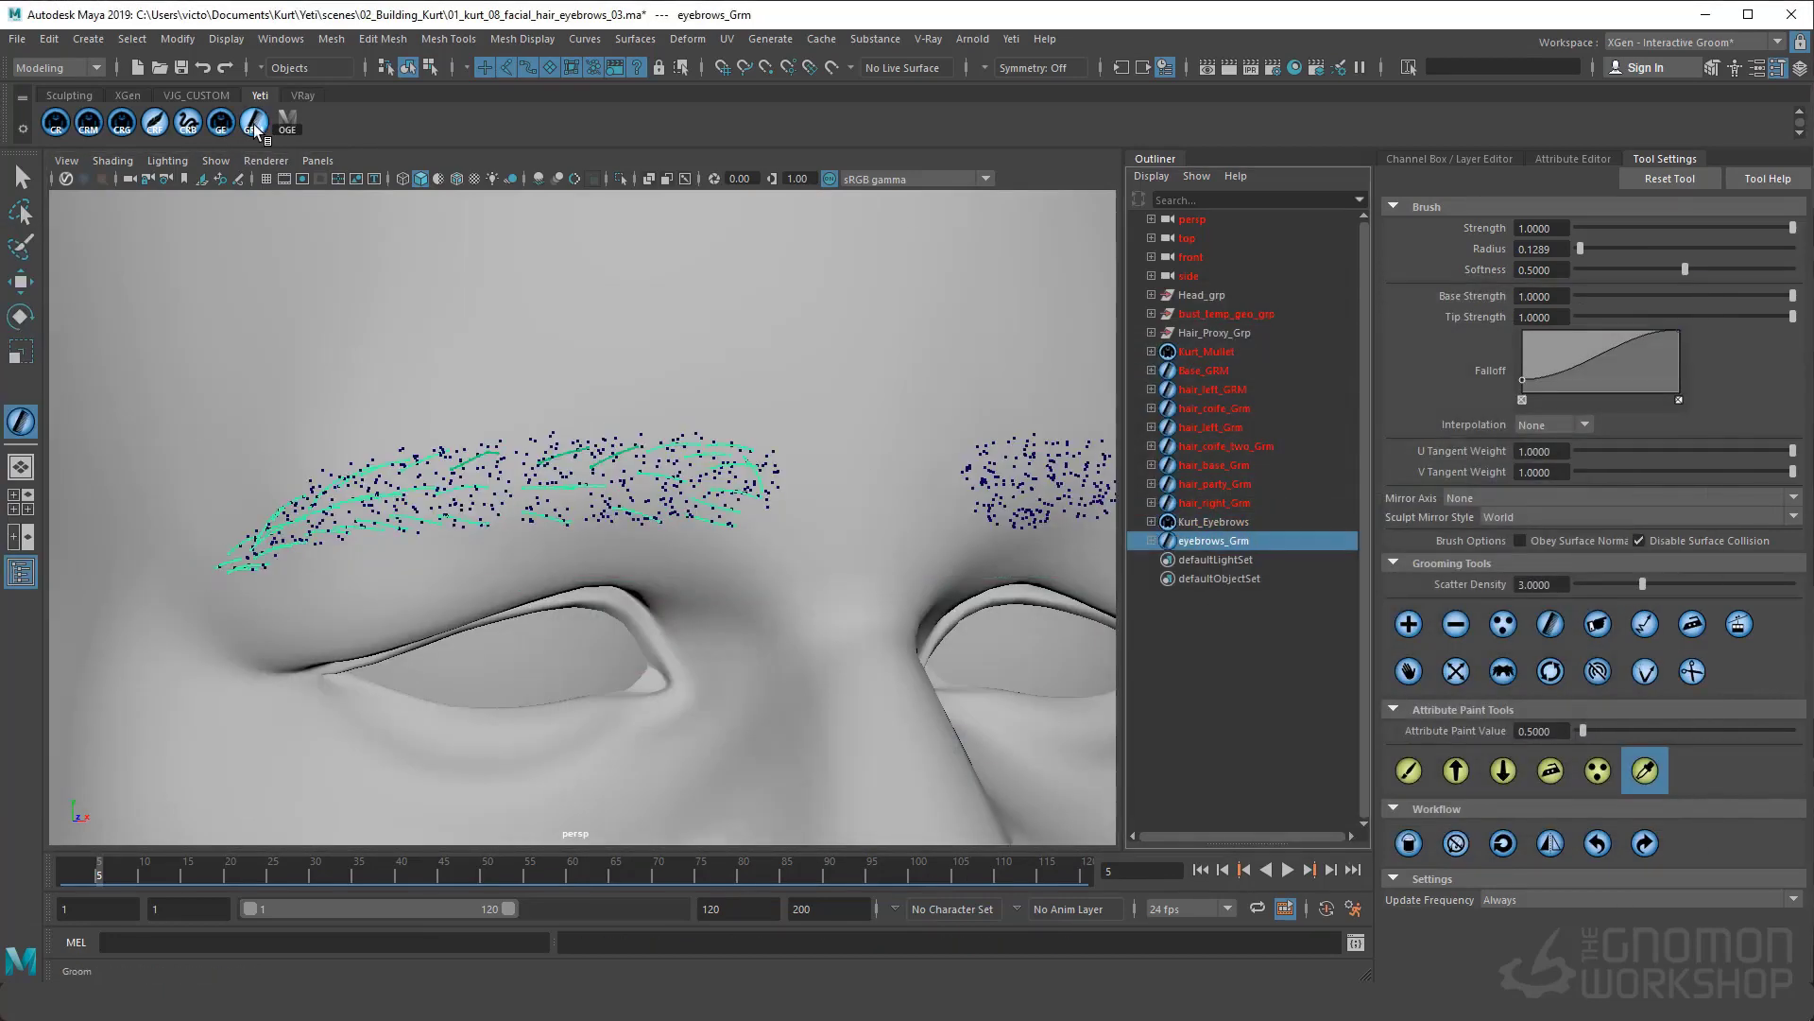
left_click(1409, 623)
left_click_drag(851, 421, 778, 413, "alt")
left_click(1645, 671)
right_click_drag(658, 463, 750, 372, "alt")
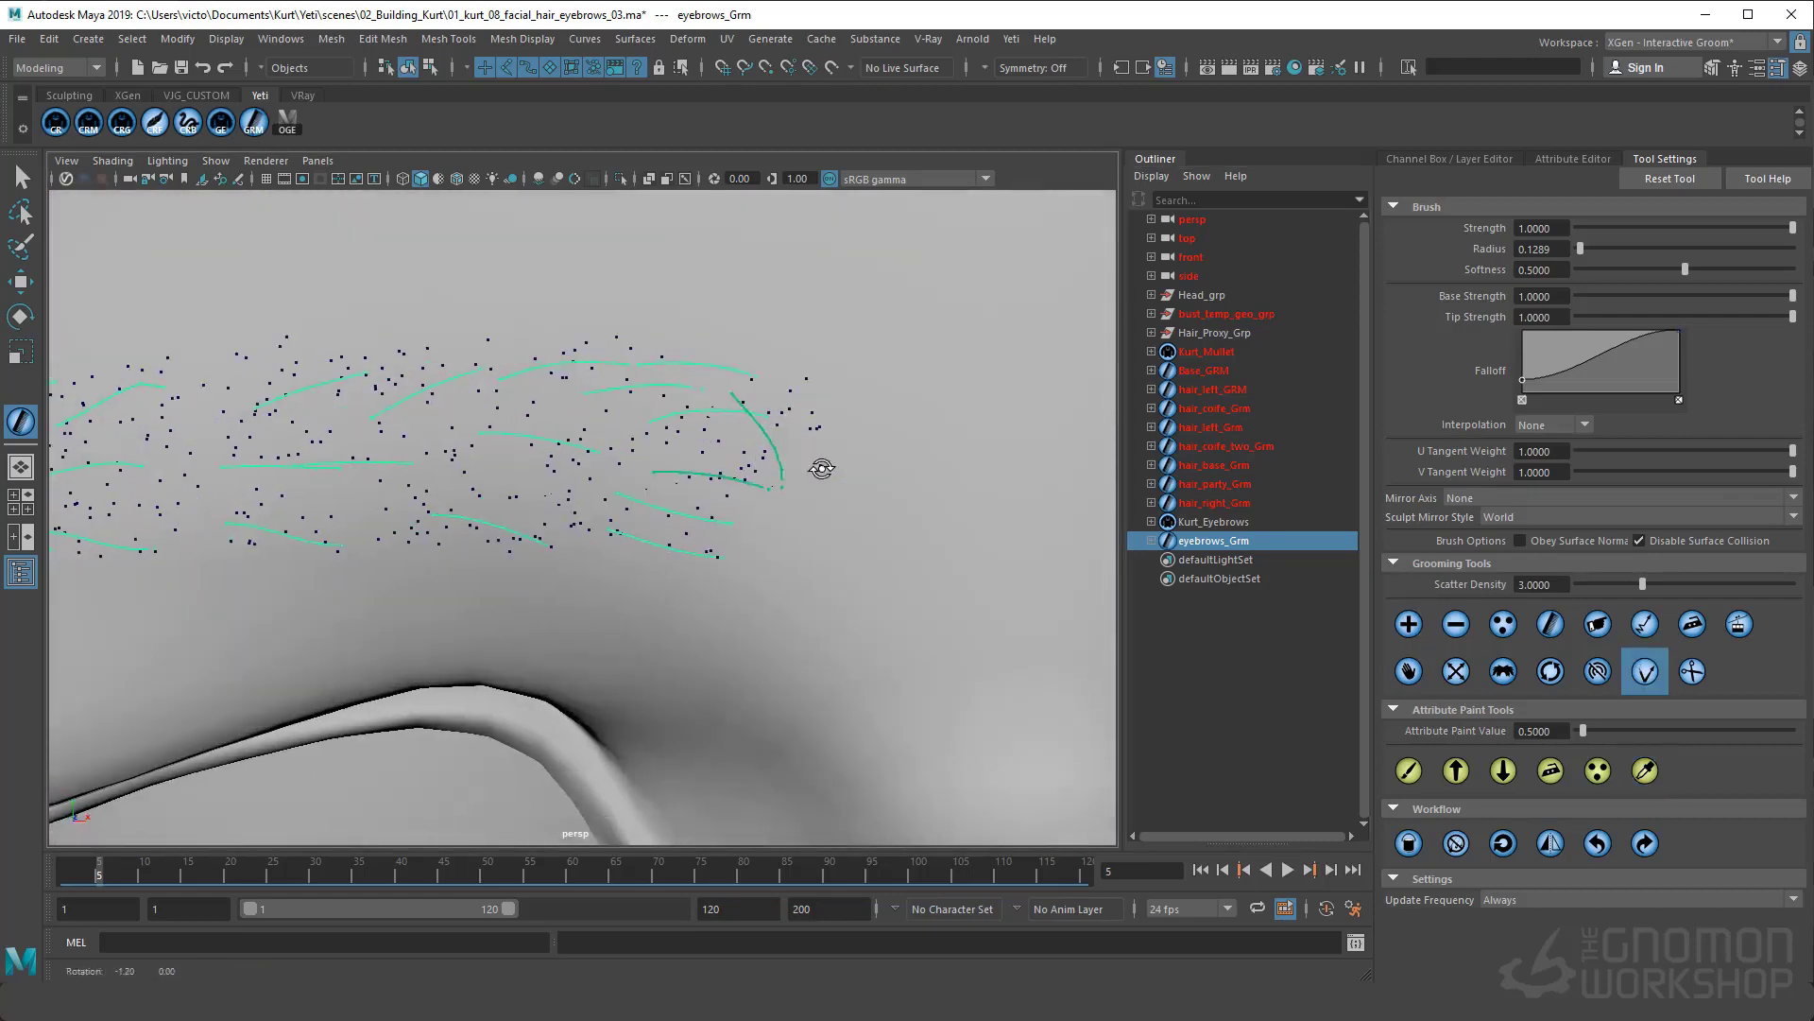
left_click_drag(673, 383, 459, 402)
middle_click_drag(740, 388, 701, 384, "alt")
Angle the three upper-edge strands of the inner half down toward the nose and shift them upward with the Move tool
left_click(1598, 624)
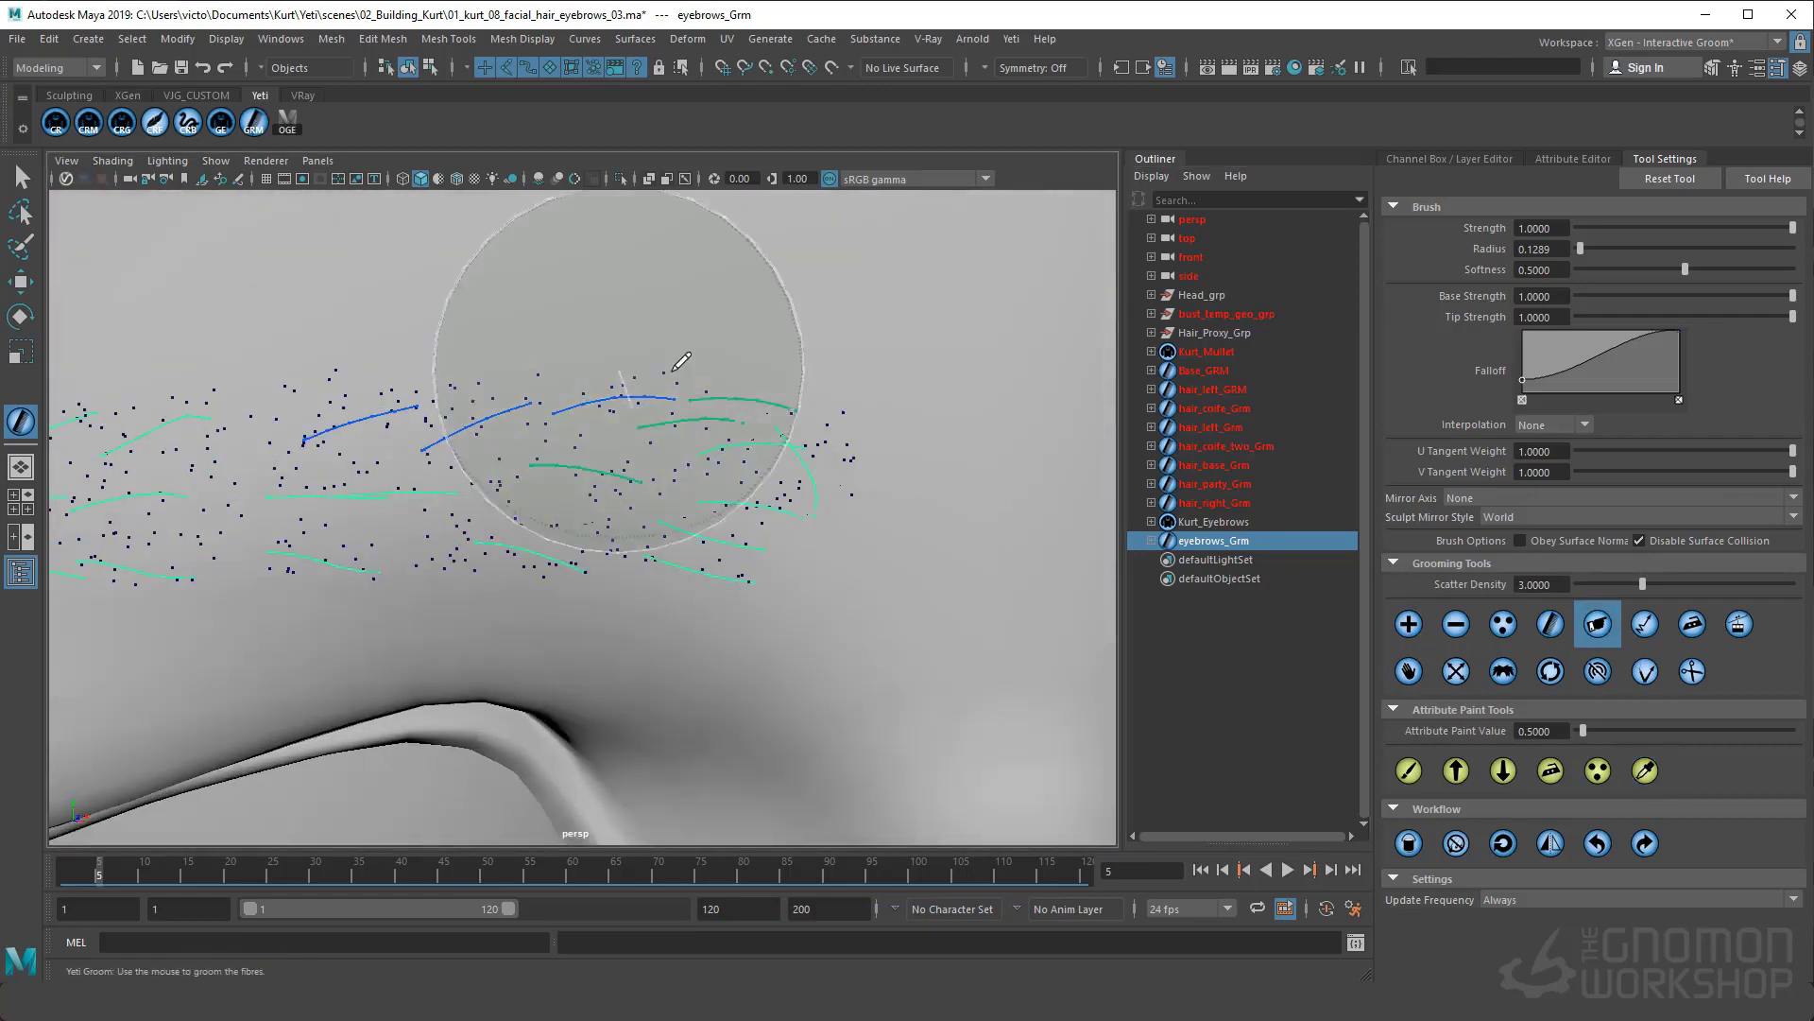
left_click_drag(355, 416, 597, 385)
left_click(1409, 671)
left_click_drag(527, 463, 520, 420)
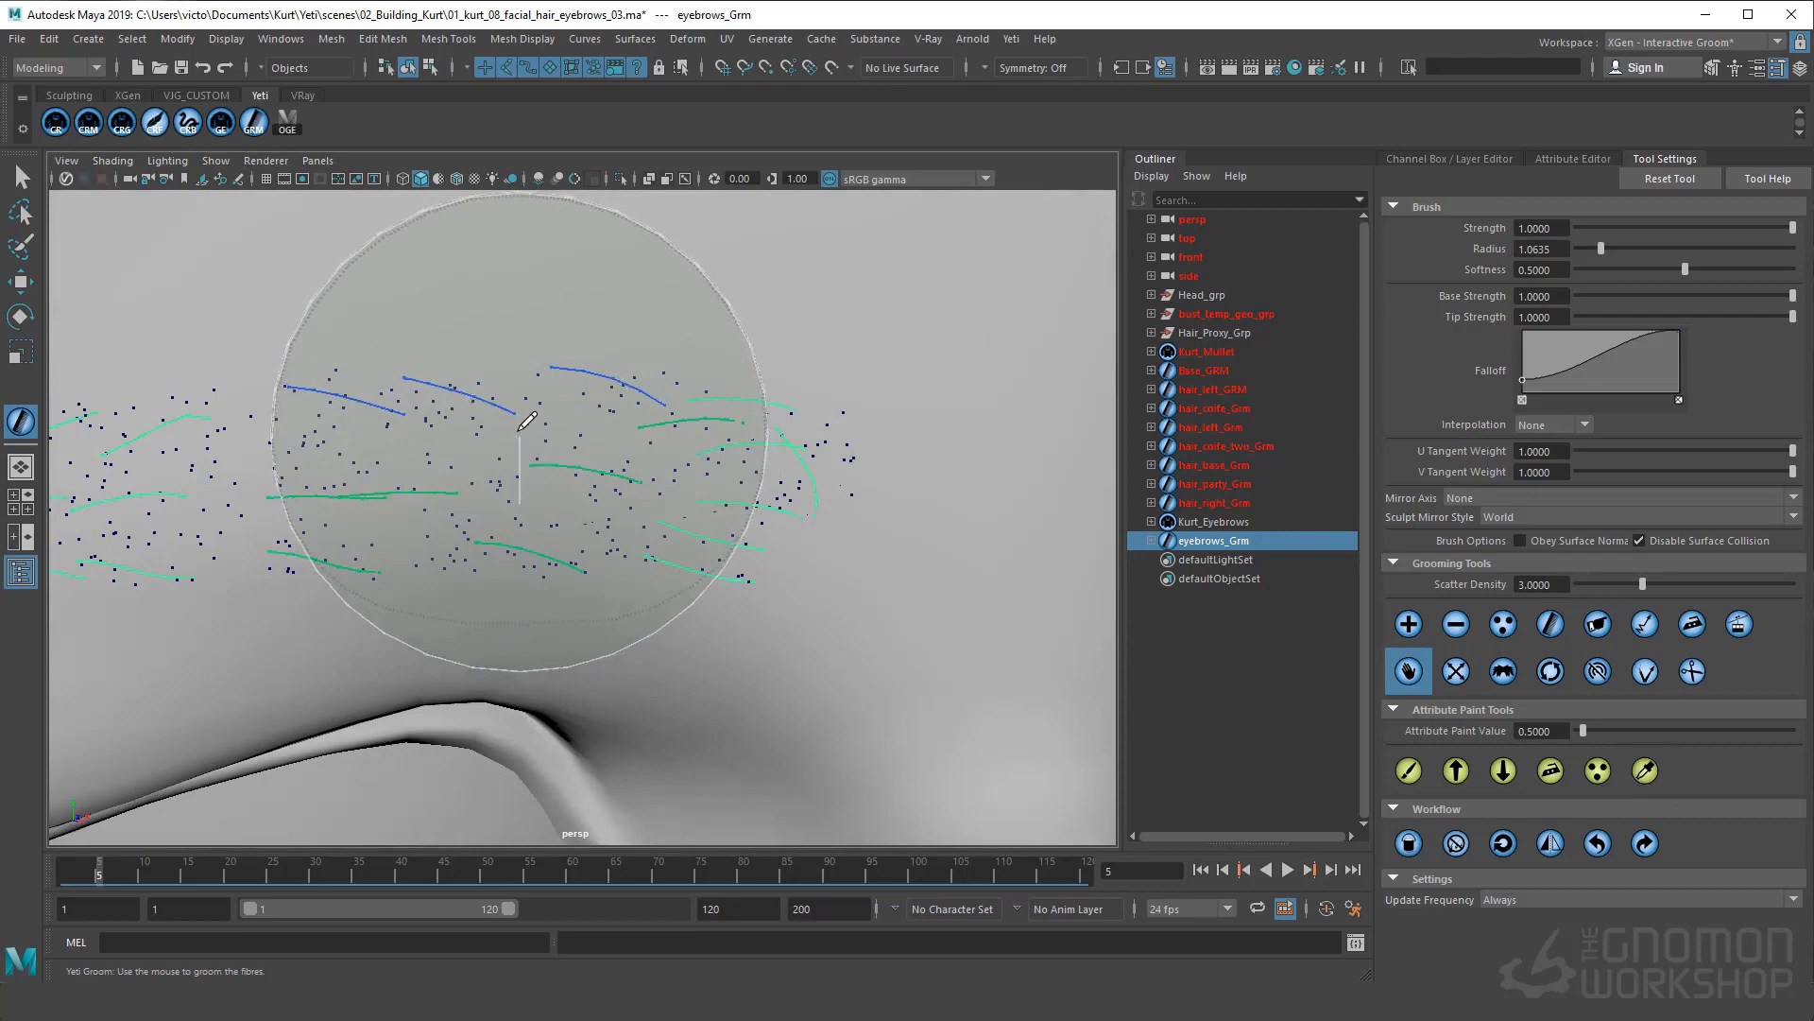
Remove the crowded guide strands from the middle of the inner half and add a new one in the center
left_click(1455, 624)
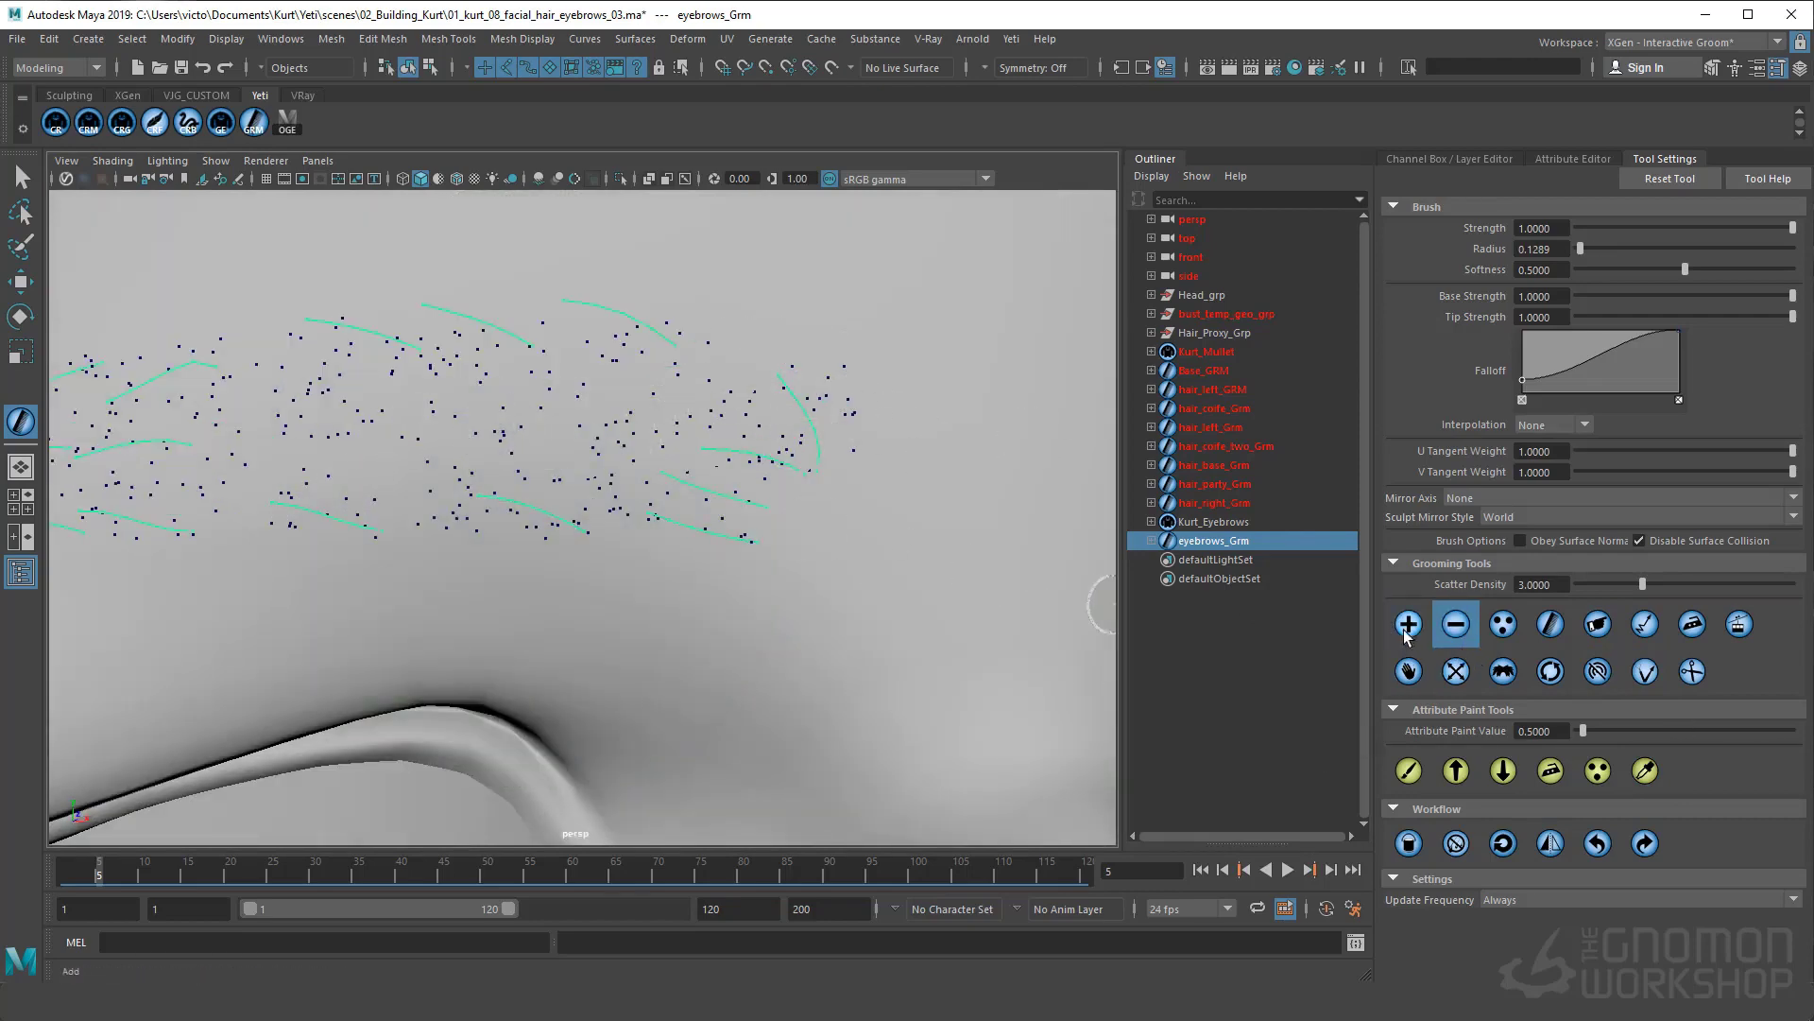
left_click_drag(605, 447, 709, 473, "alt")
left_click(1644, 671)
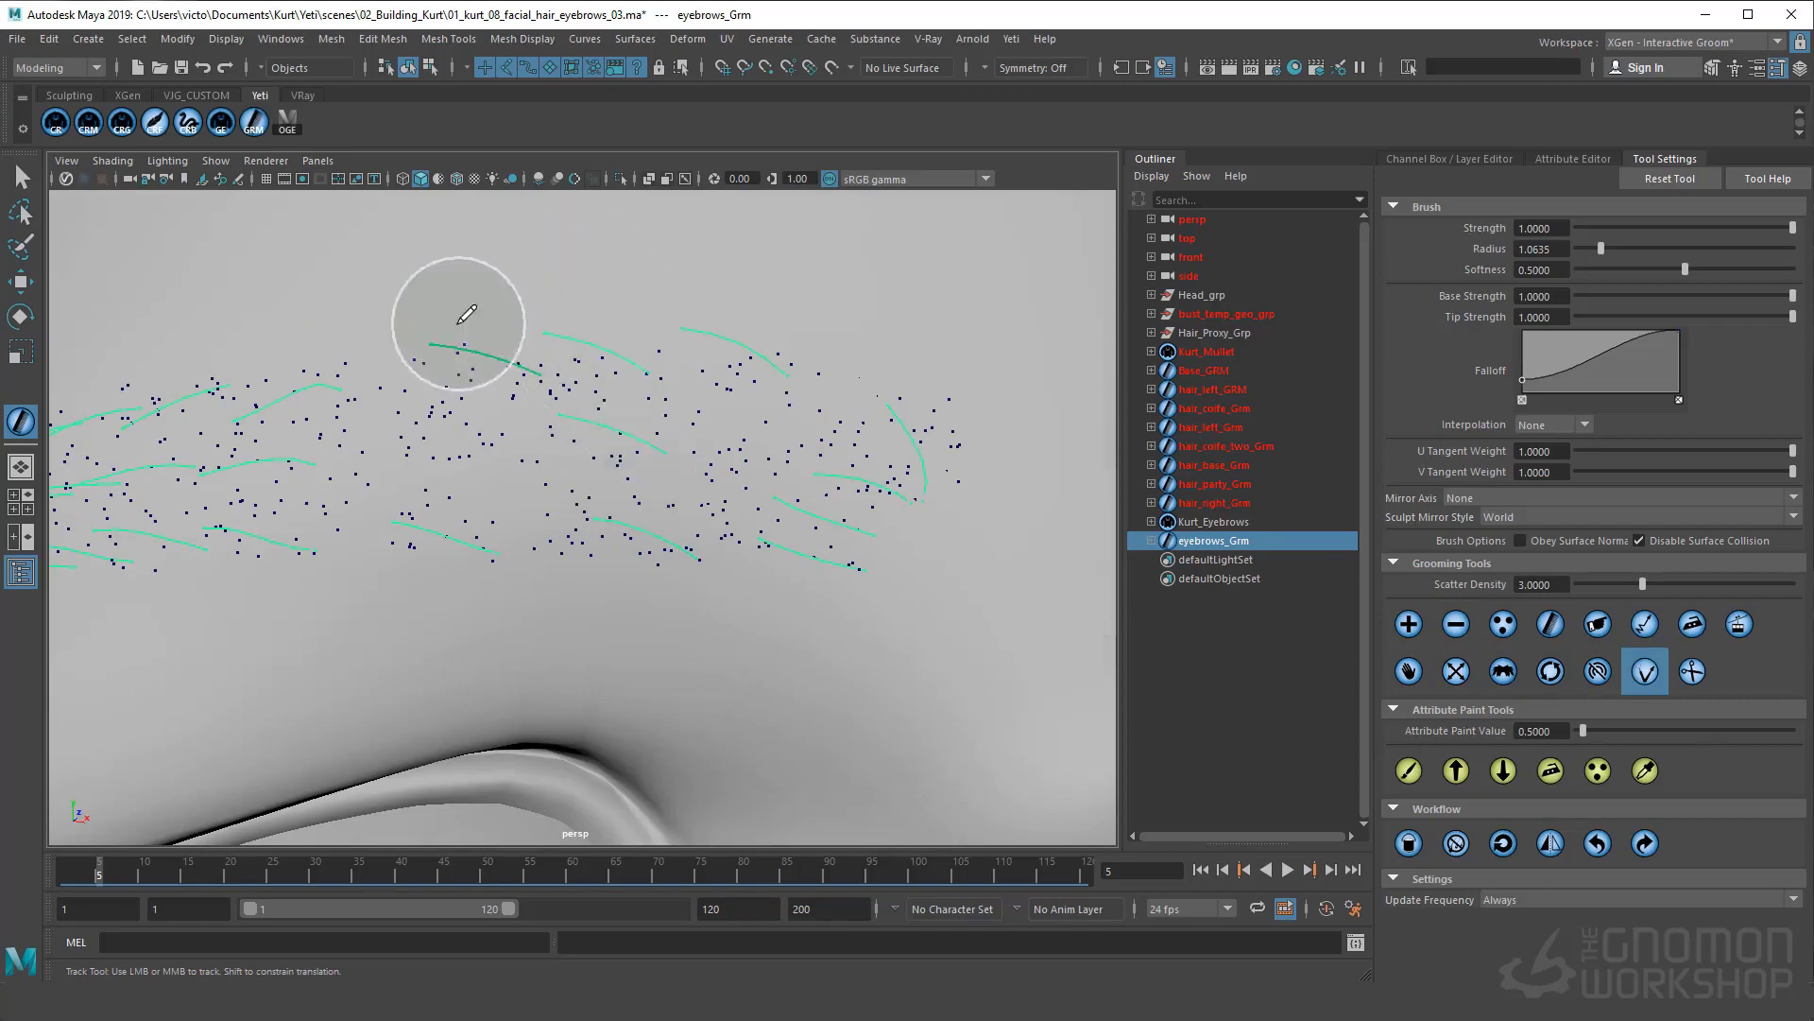
Reposition and bend the guide strands at the inner end so they curve down around its rounded edge
left_click_drag(955, 397, 808, 437, "alt")
left_click(1408, 671)
left_click(758, 480, "shift")
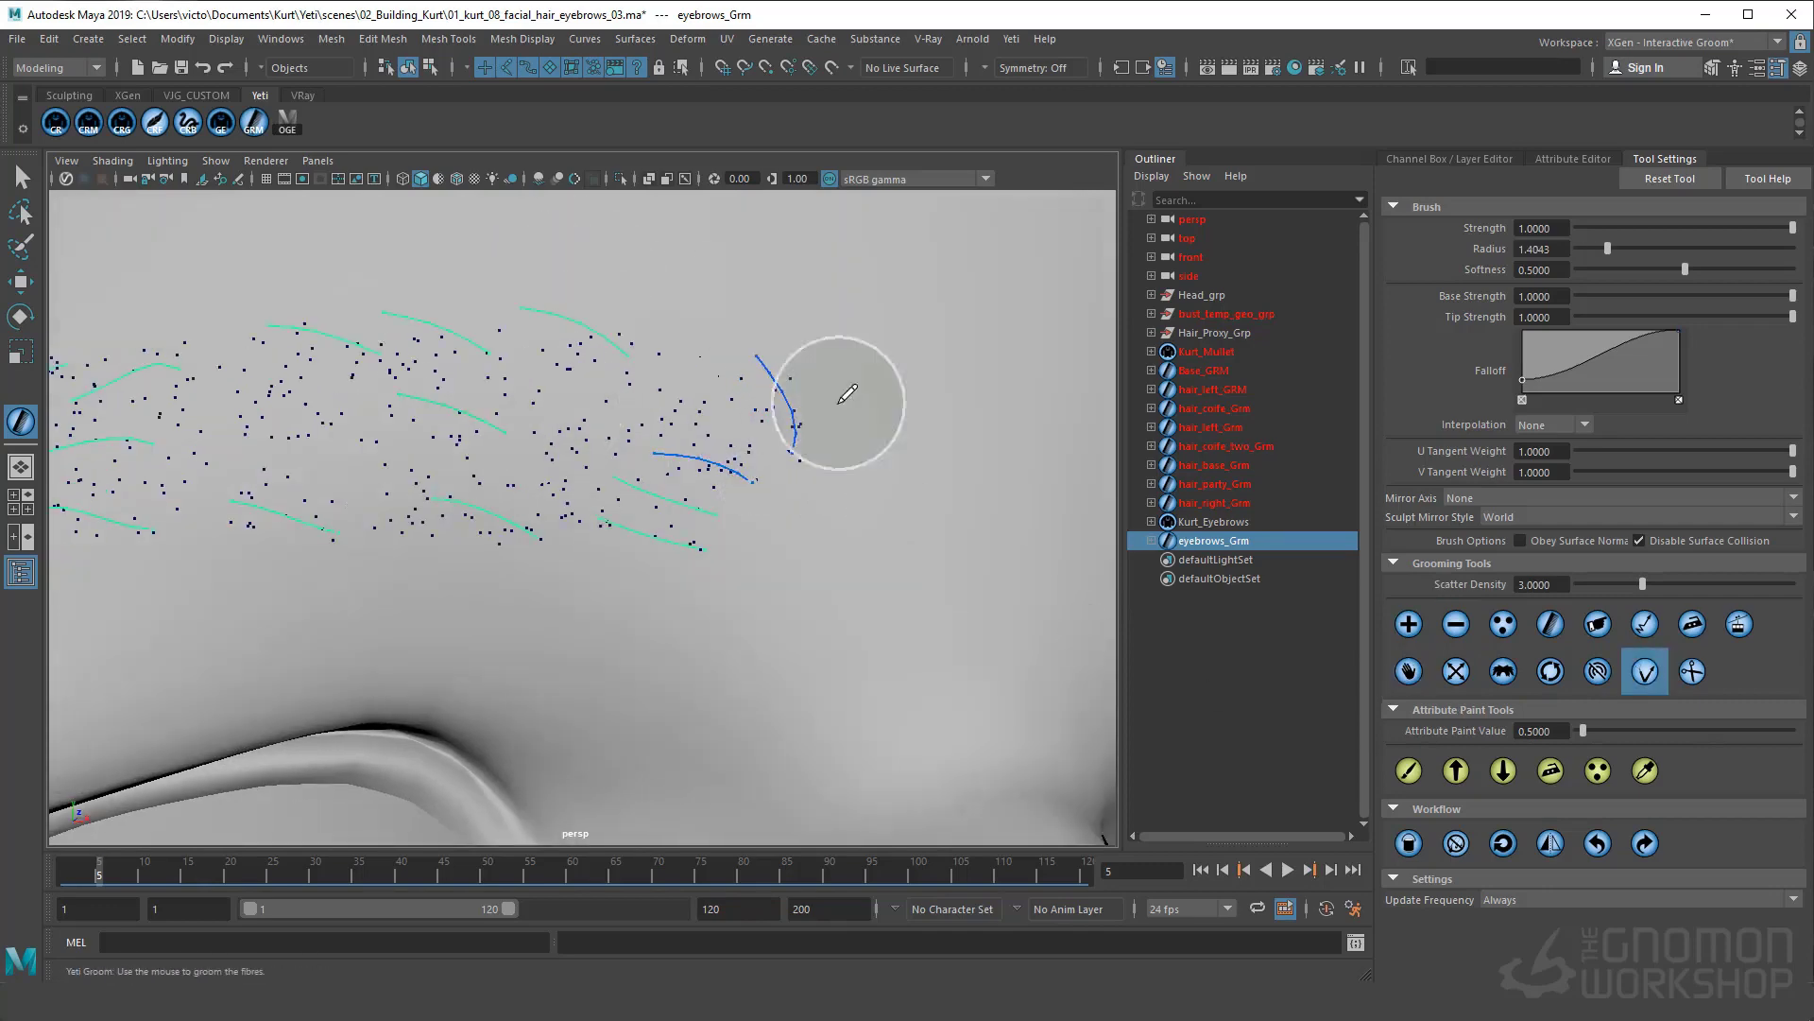
left_click_drag(687, 432, 616, 505, "alt")
left_click_drag(646, 629, 764, 503, "alt")
Add guide strands in the middle of the inner half and remove the misplaced one beside the central strand
left_click(1408, 624)
left_click(615, 465)
left_click(1644, 671)
left_click_drag(543, 477, 605, 470, "alt")
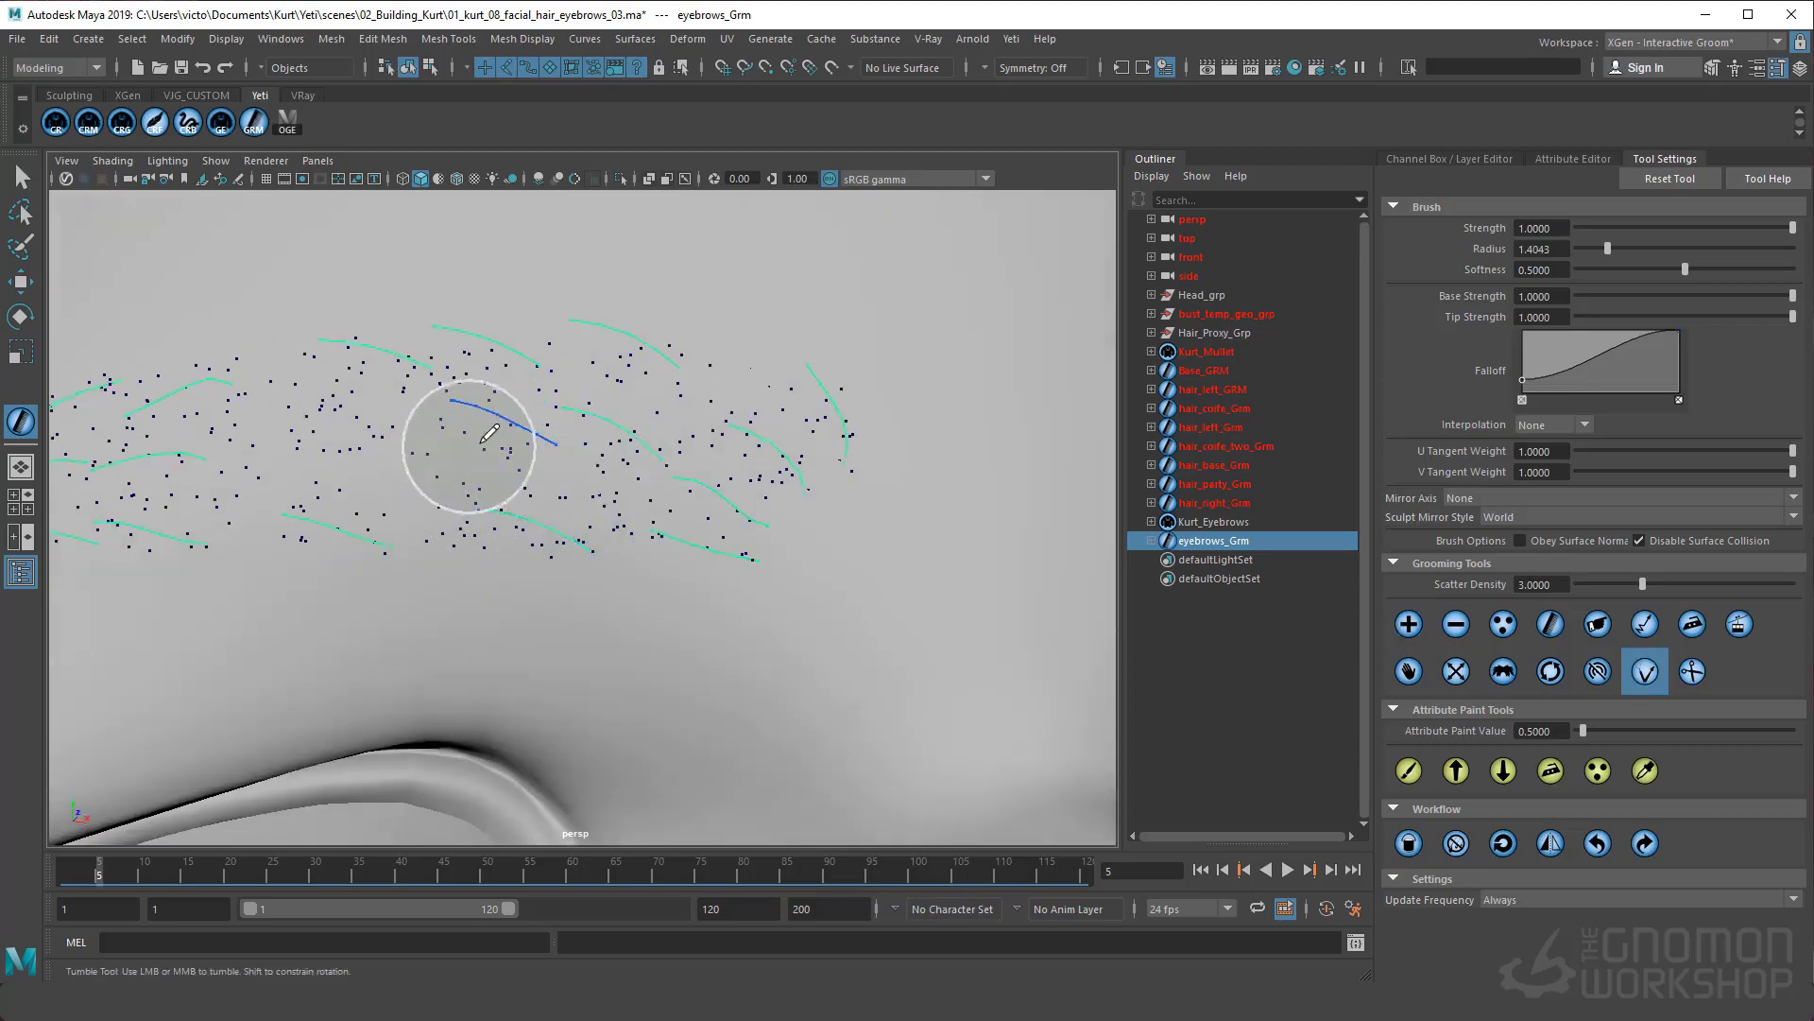
left_click_drag(482, 443, 599, 498, "alt")
middle_click_drag(599, 498, 803, 586, "alt")
left_click(1408, 624)
left_click(562, 495)
left_click(1455, 623)
left_click(560, 494)
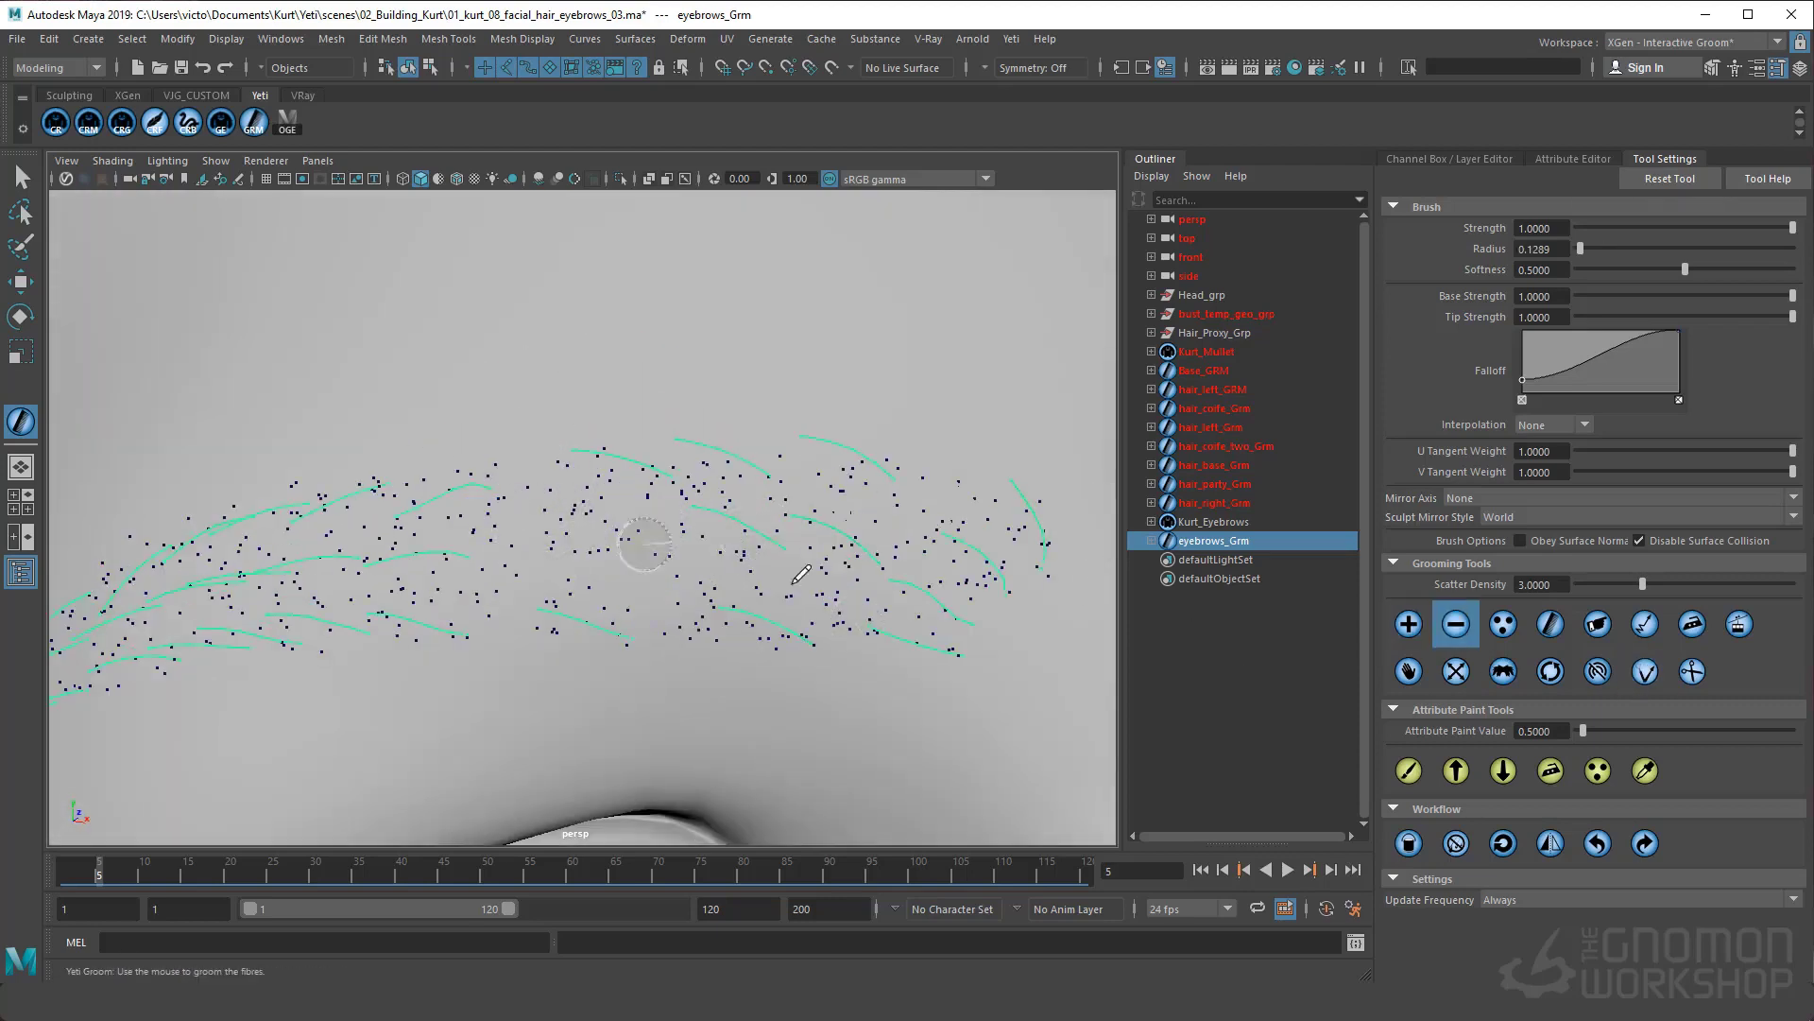
Comb the outer strands of the inner half to continue the tail's flow and add a guide strand at the lower edge
left_click(1644, 671)
left_click_drag(510, 530, 558, 385)
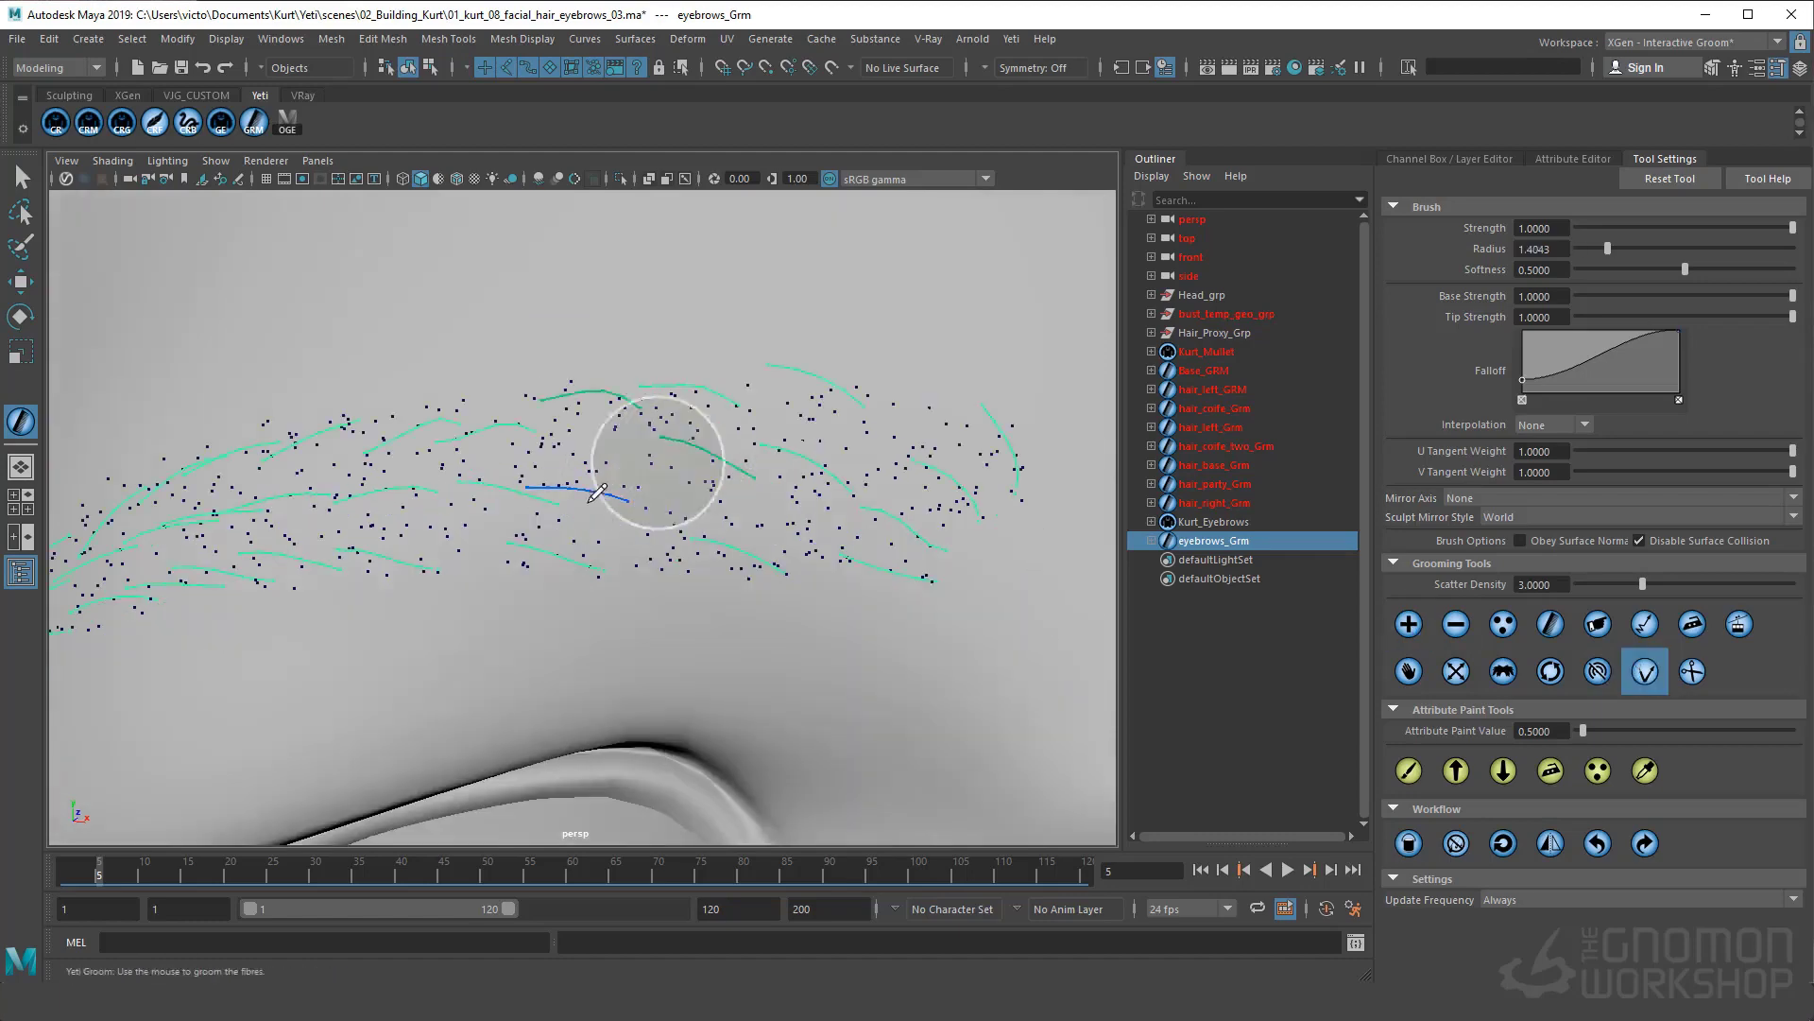
left_click(1408, 624)
left_click_drag(590, 500, 624, 529, "alt")
left_click(558, 579)
left_click(1644, 671)
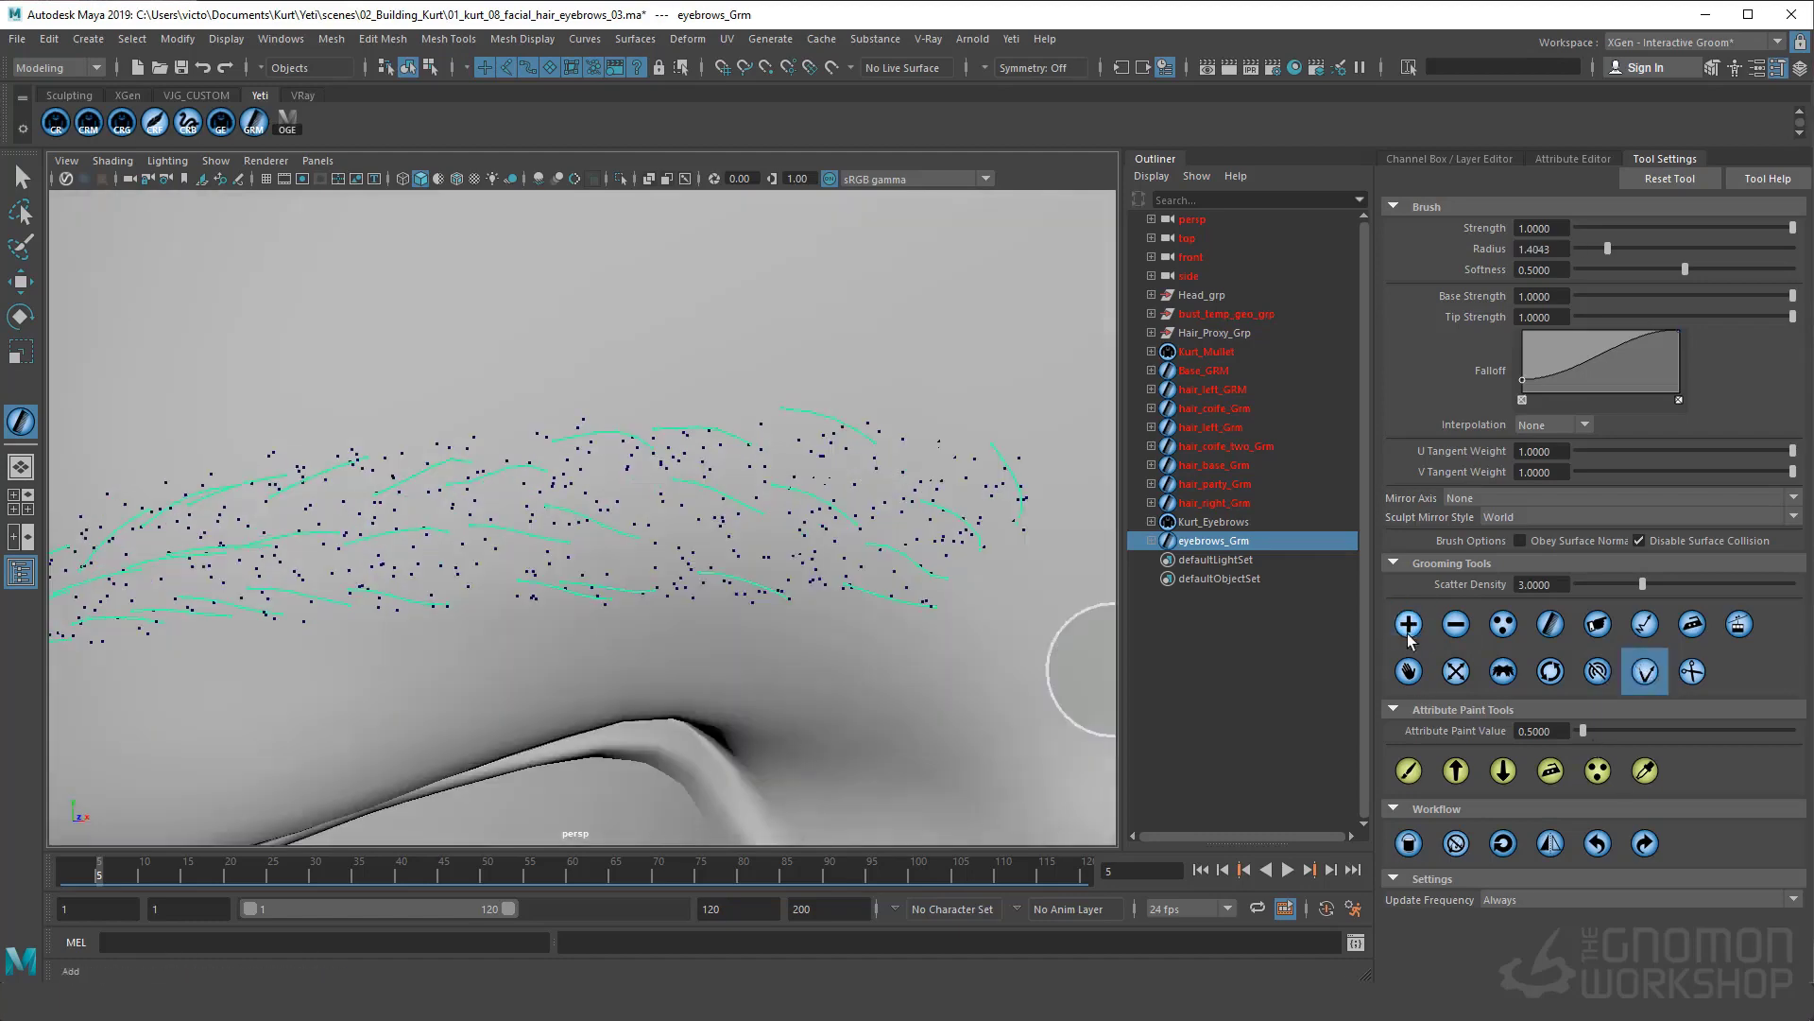
Reposition the new lower-edge guide strand with the Move tool and comb it in line with its neighbours
left_click(1408, 671)
left_click(1644, 671)
middle_click_drag(577, 558, 693, 575, "alt")
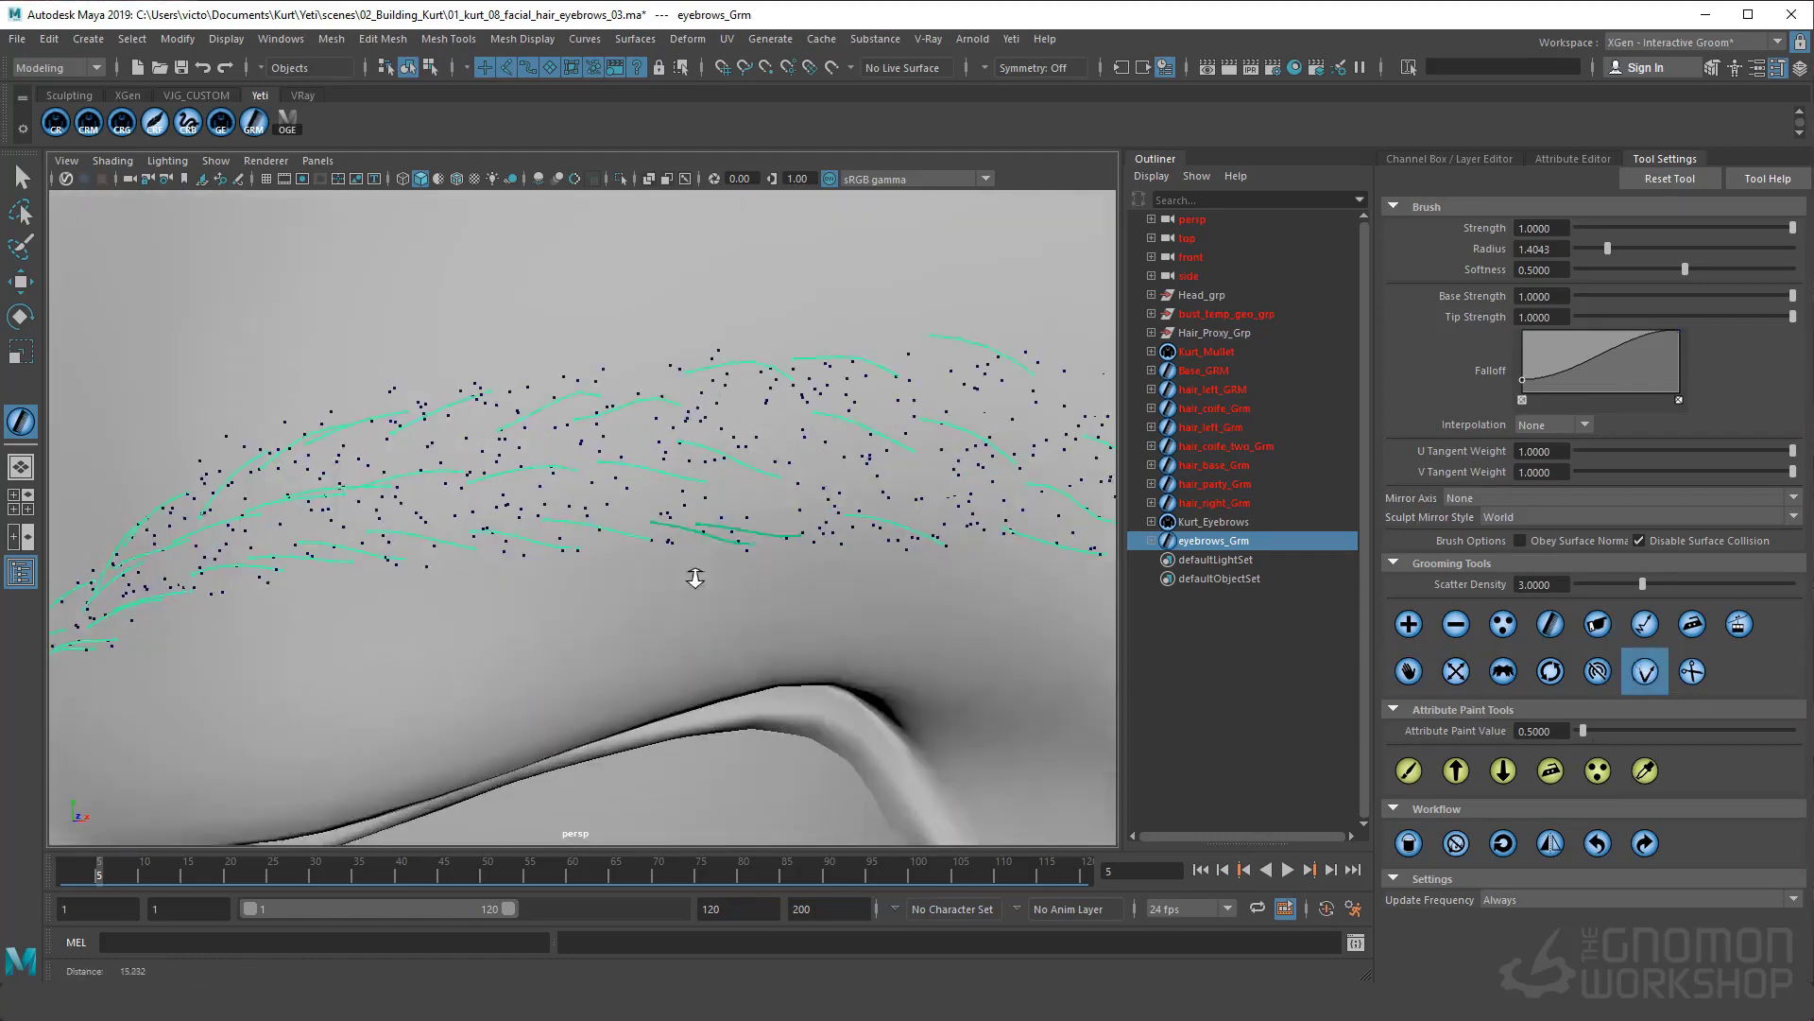
right_click_drag(693, 575, 661, 595, "alt")
left_click_drag(660, 595, 552, 593)
left_click(1408, 671)
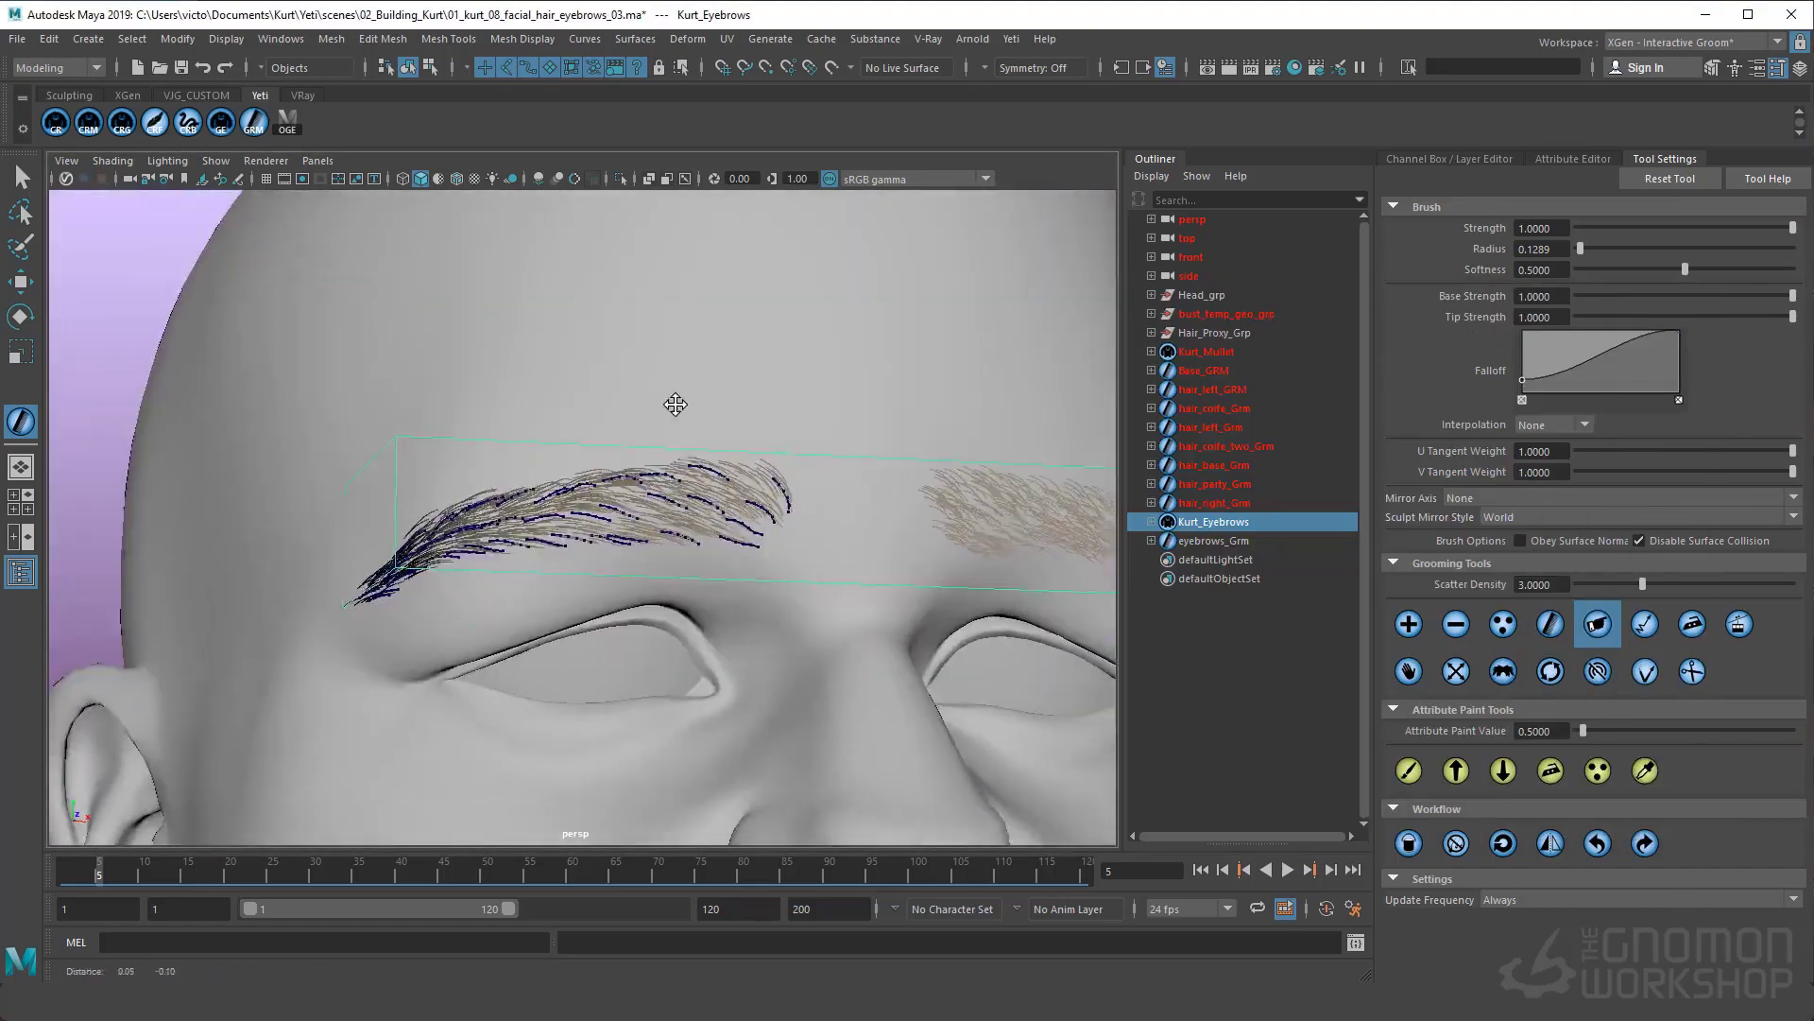
Mirror the eyebrows_Grm guide strands across the face to the opposite eyebrow
middle_click_drag(676, 404, 614, 331, "alt")
left_click_drag(681, 453, 756, 489, "alt")
left_click(1645, 671)
left_click(1228, 542)
left_click_drag(490, 381, 281, 510, "alt")
left_click_drag(472, 567, 605, 576, "alt")
right_click_drag(605, 577, 529, 586, "alt")
left_click(1550, 843)
right_click_drag(1052, 705, 996, 599, "alt")
left_click_drag(996, 599, 806, 599, "alt")
right_click_drag(806, 599, 662, 605, "alt")
middle_click_drag(661, 605, 680, 577, "alt")
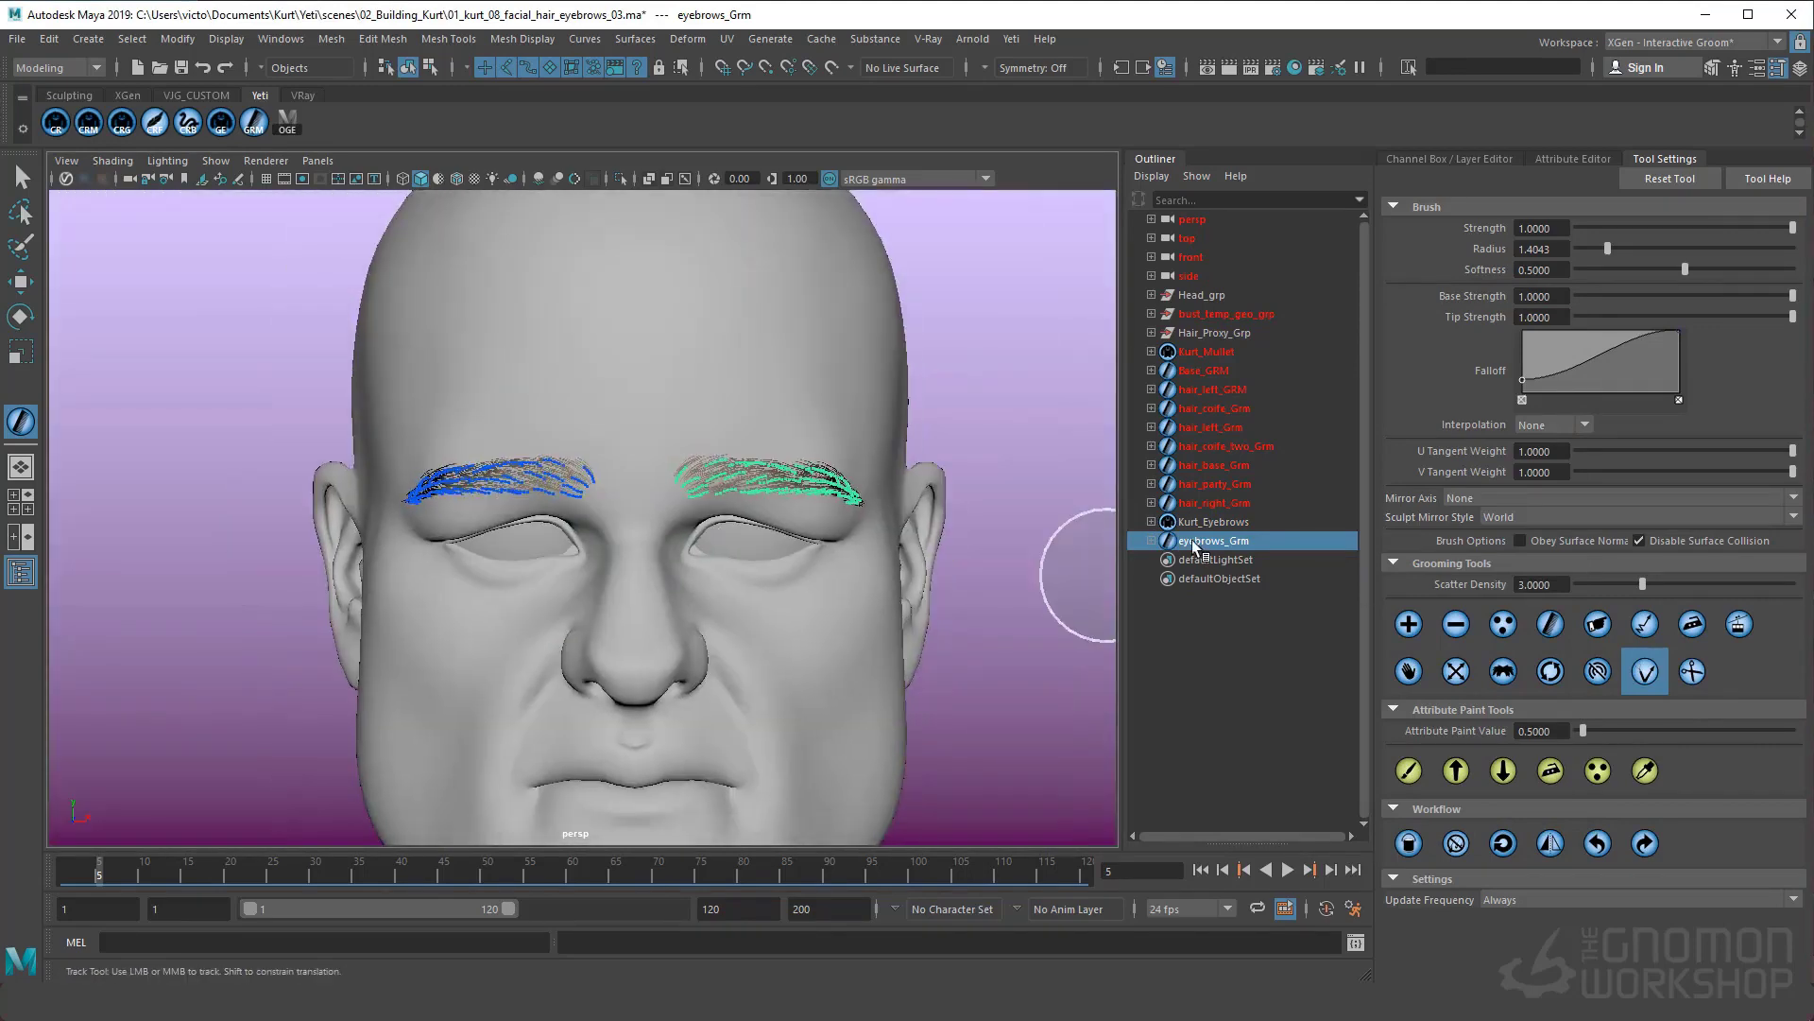
Add guide strands near the inner end of the first eyebrow and comb them with the generated hair displayed
key("q")
scroll(865, 541, "up", 10)
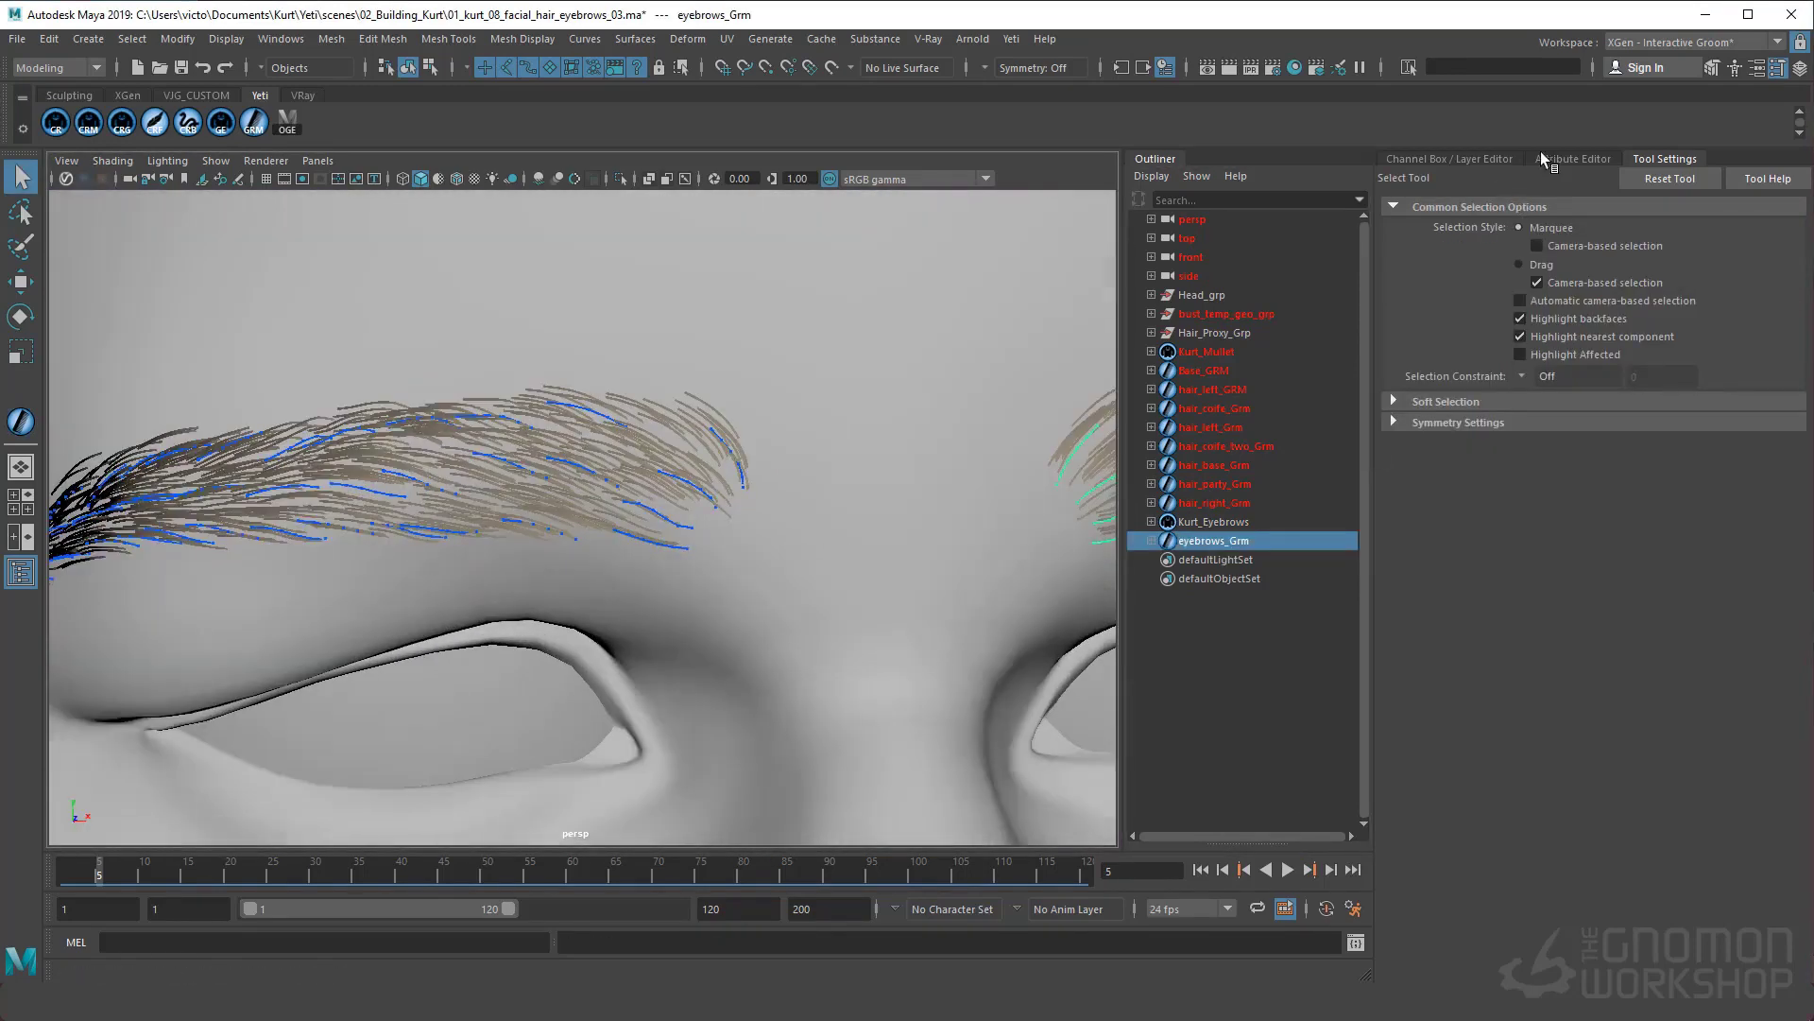
key("y")
left_click(1408, 624)
scroll(667, 495, "up", 3)
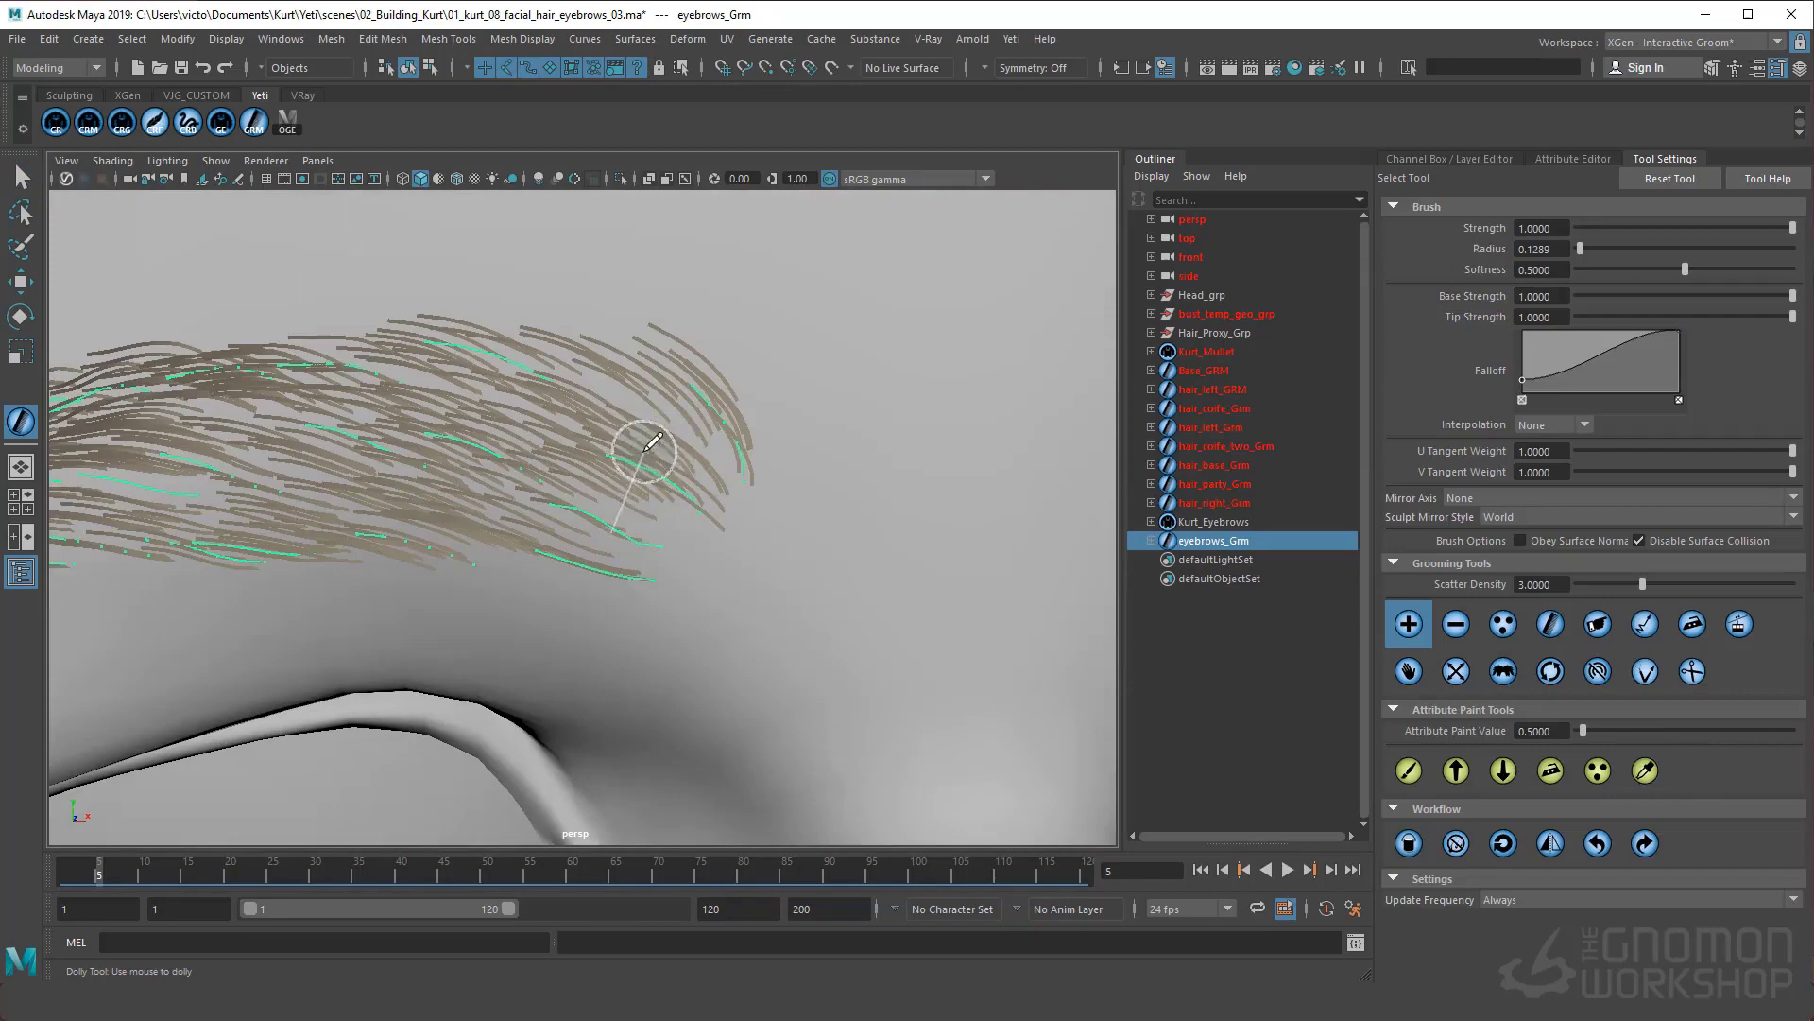
left_click(1646, 672)
left_click_drag(547, 454, 652, 588, "alt")
left_click(1408, 624)
left_click(1651, 681)
left_click_drag(652, 587, 718, 557, "alt")
middle_click_drag(718, 558, 831, 643, "alt")
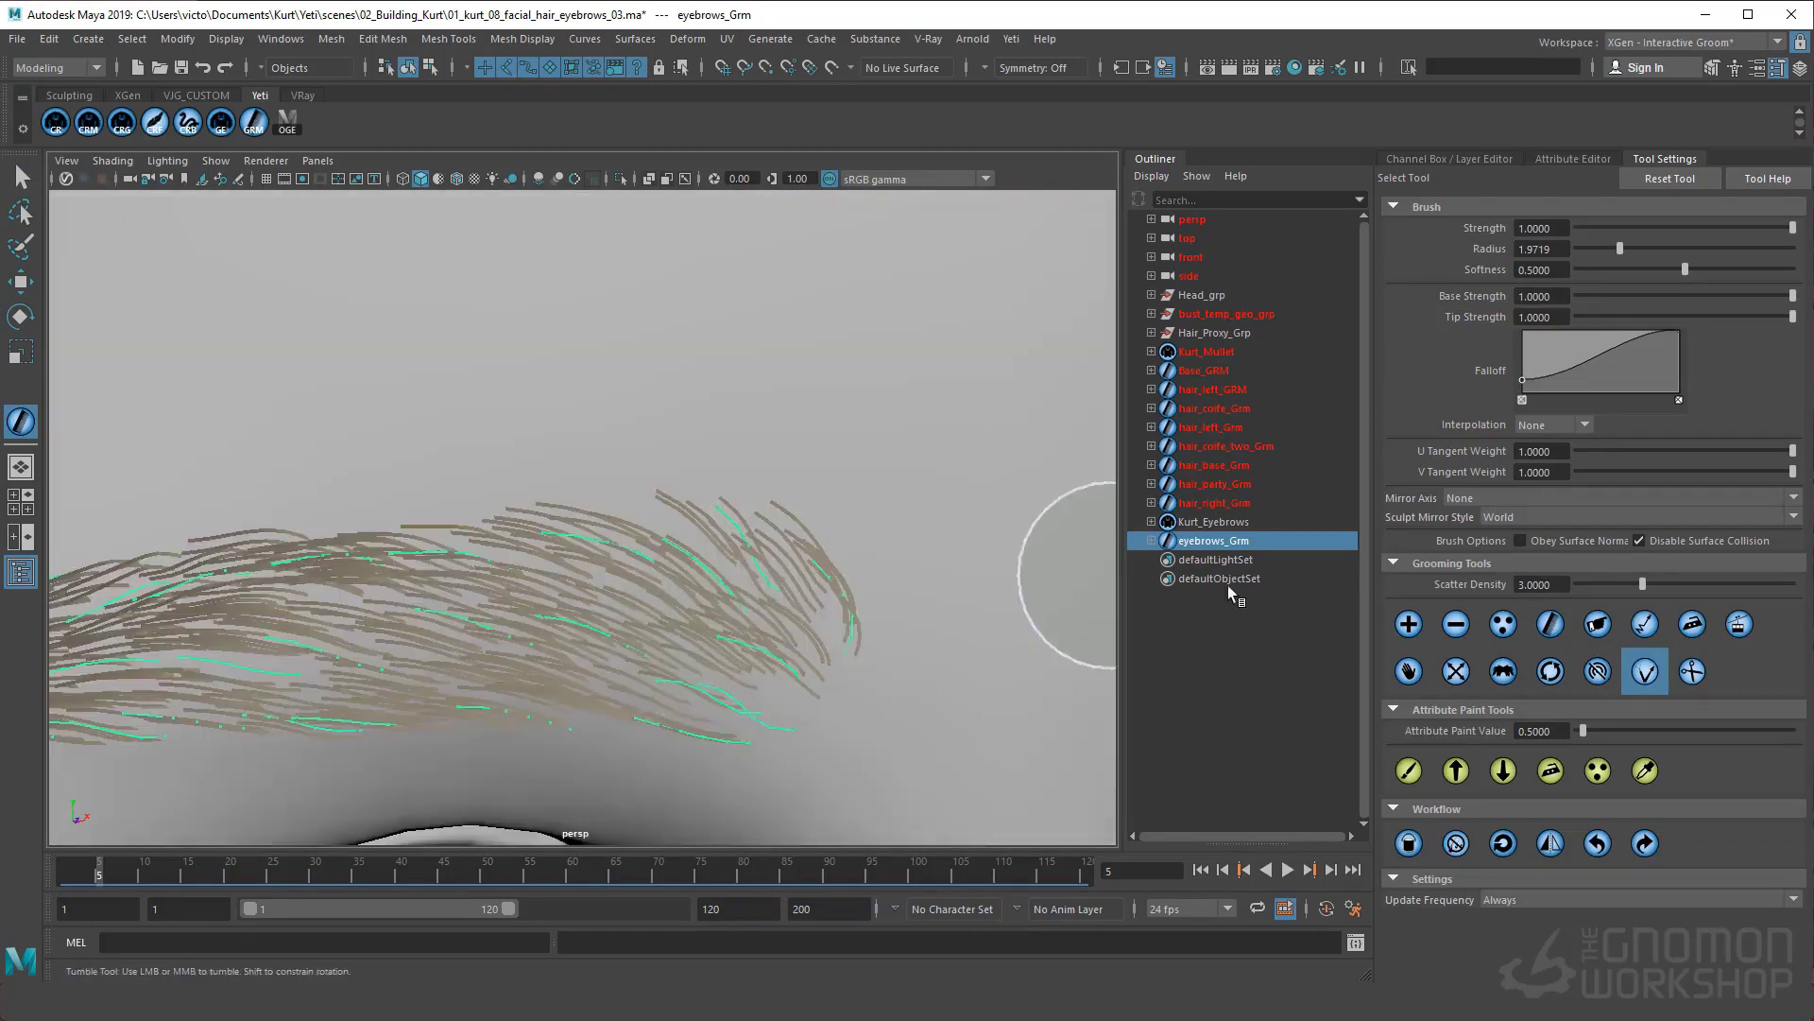
Turn off Disable Surface Collision and refine the guide strands along the eyebrow out to the tail
middle_click_drag(661, 605, 884, 544, "alt")
left_click_drag(803, 548, 832, 624, "alt")
left_click_drag(851, 486, 452, 508, "alt")
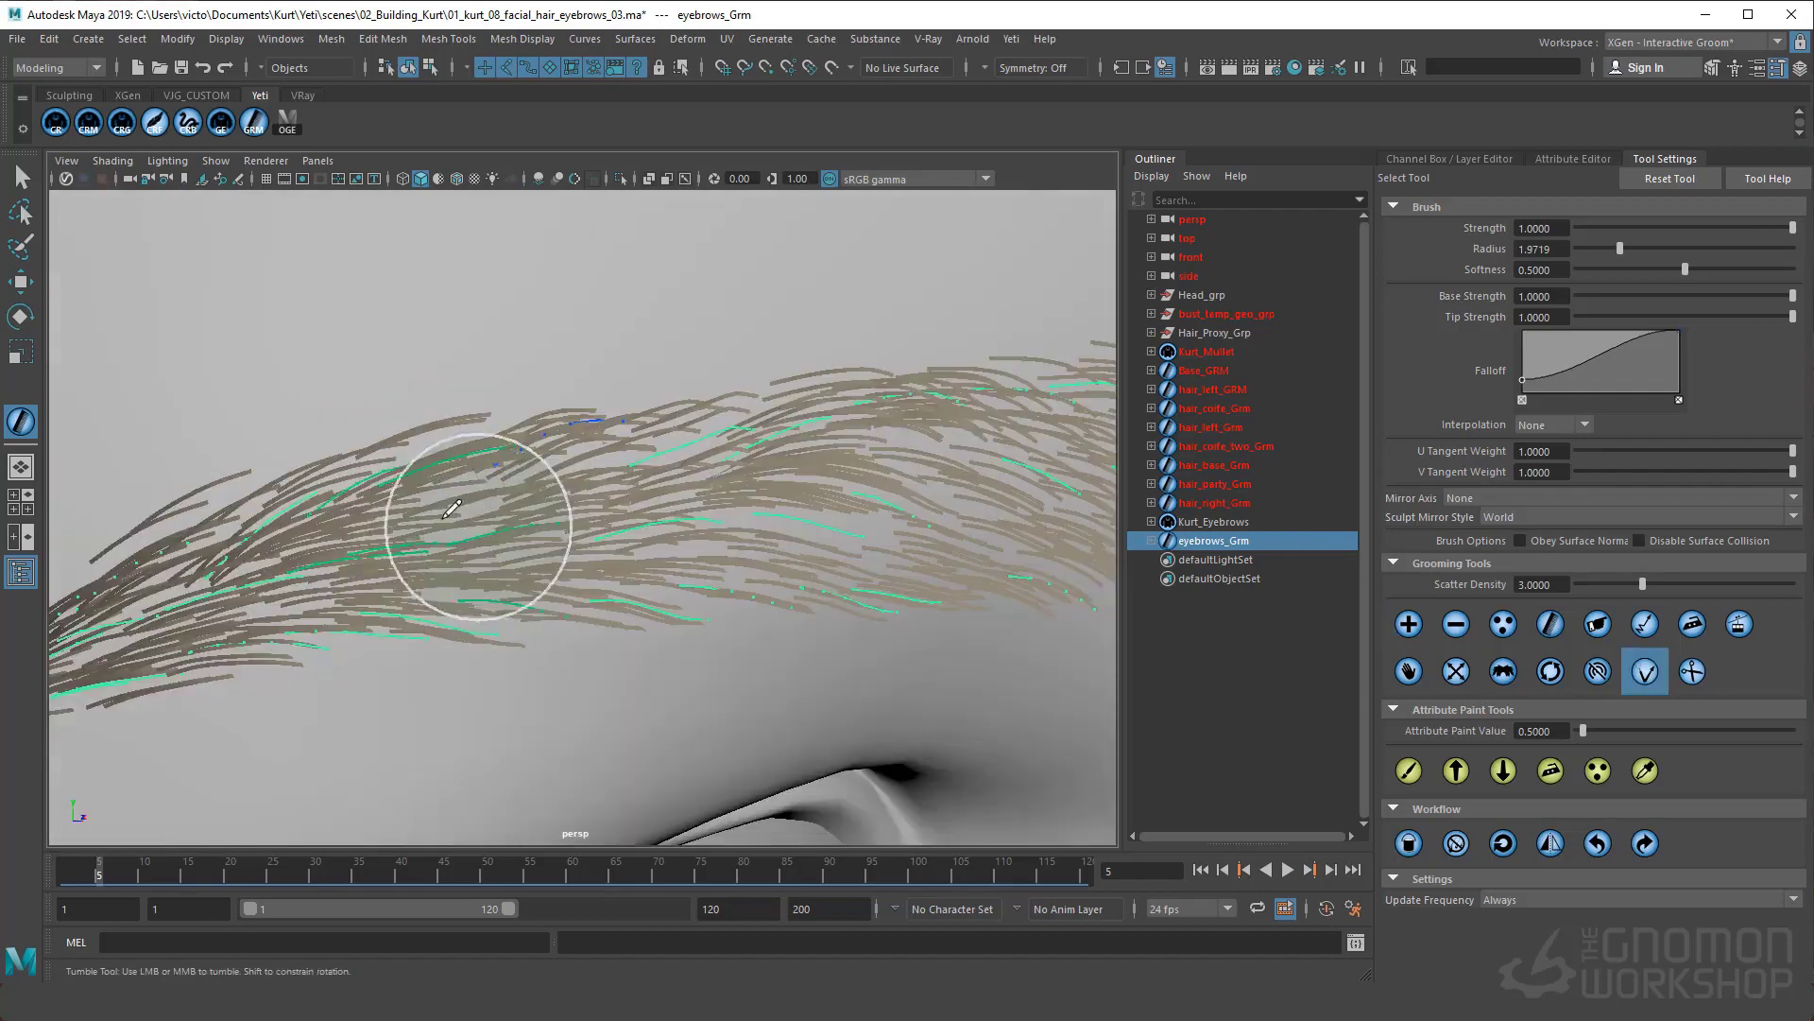
left_click_drag(564, 513, 503, 407, "alt")
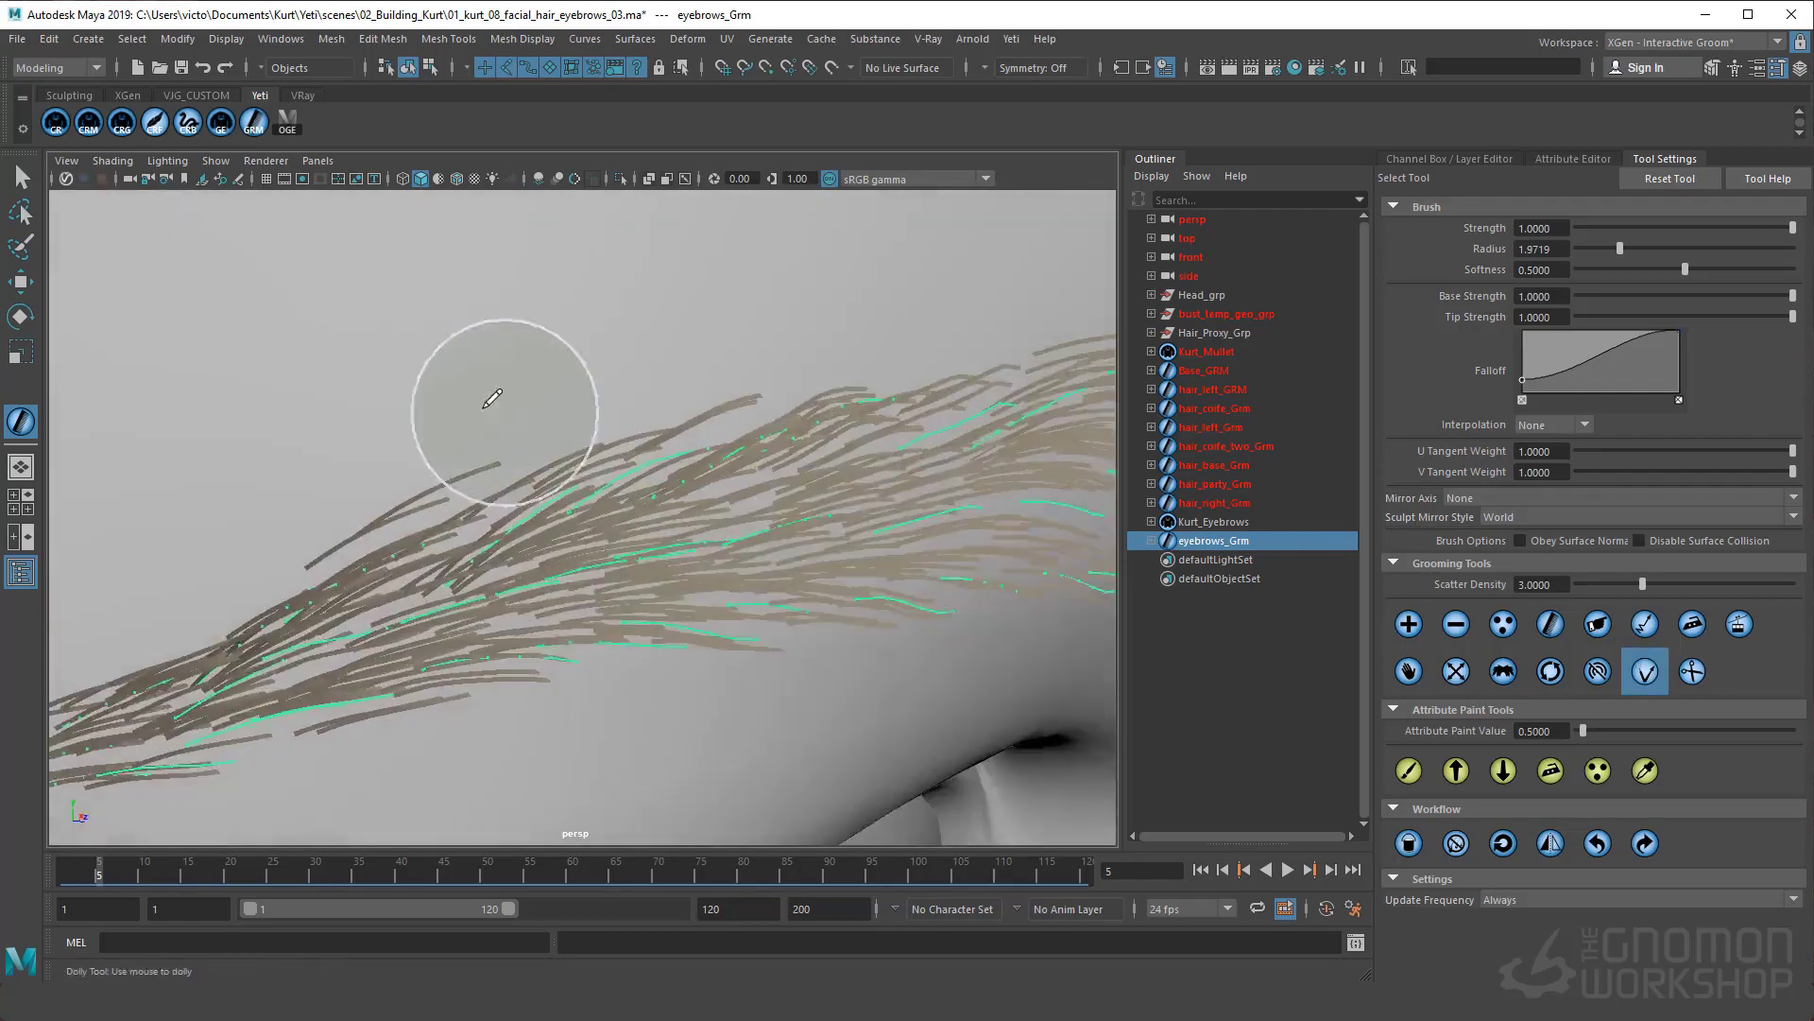
middle_click_drag(548, 586, 657, 497, "alt")
middle_click_drag(371, 620, 557, 624, "alt")
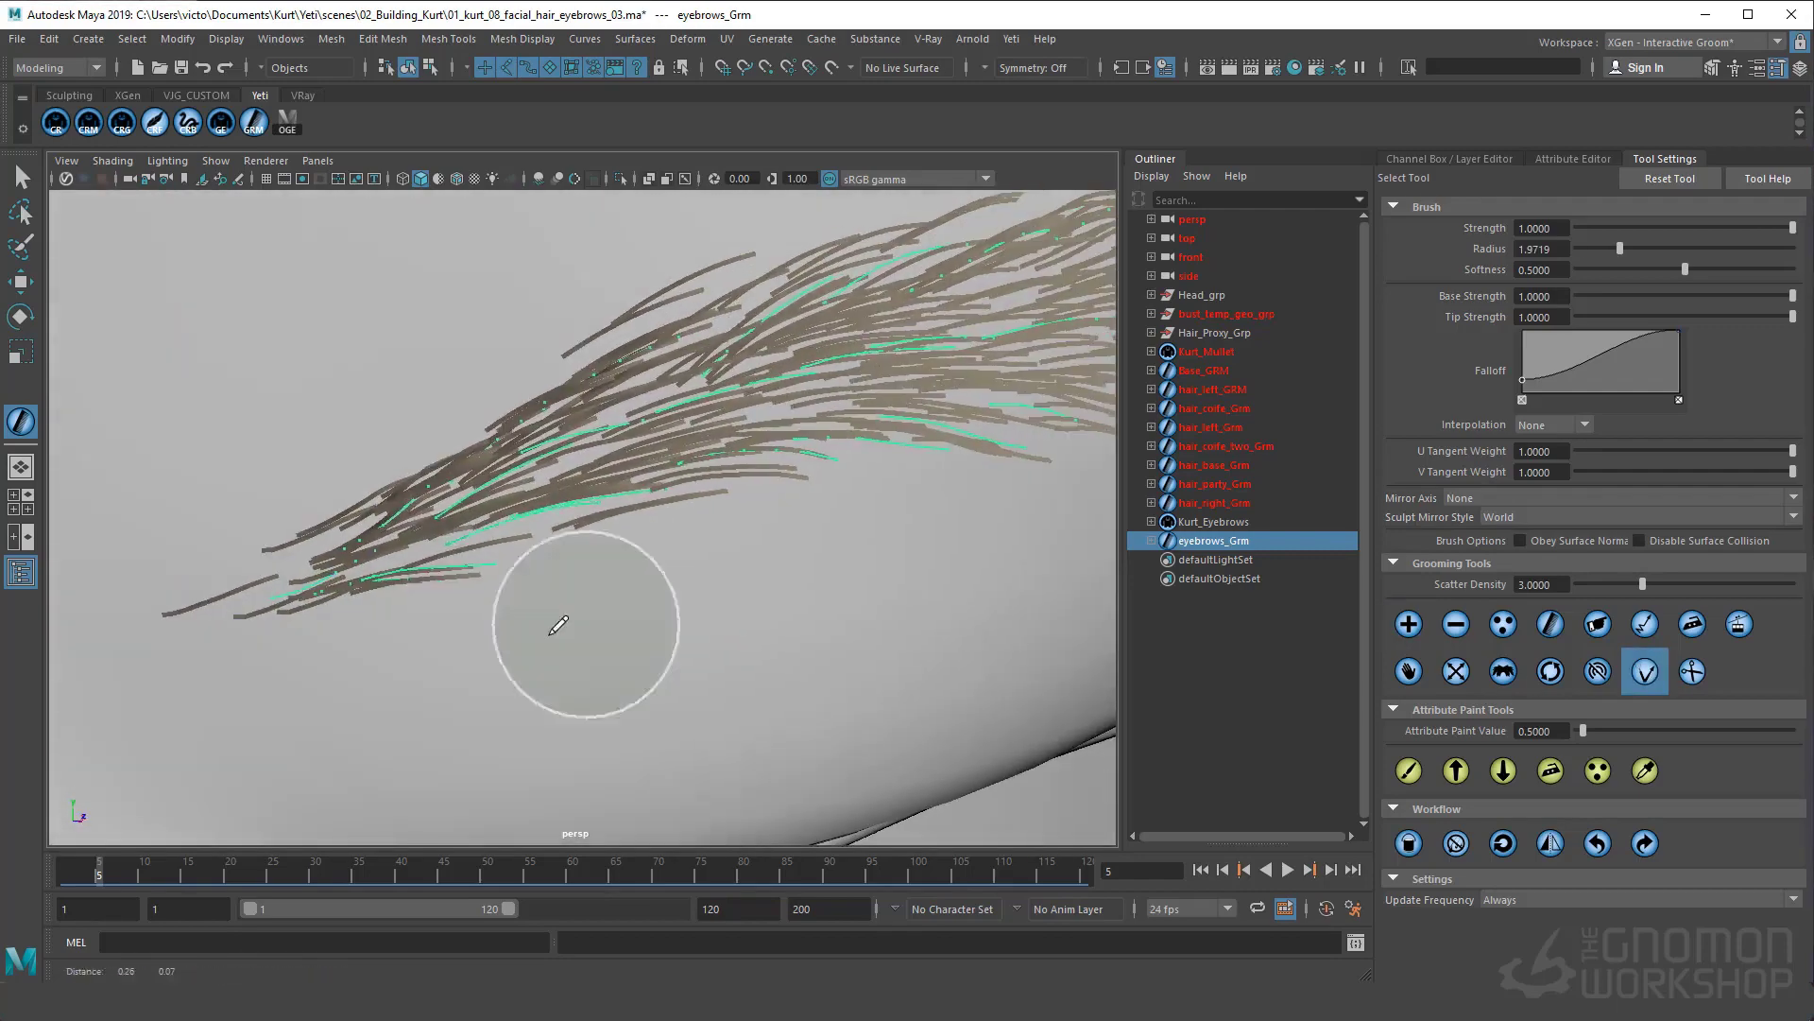
left_click_drag(785, 543, 685, 472, "alt")
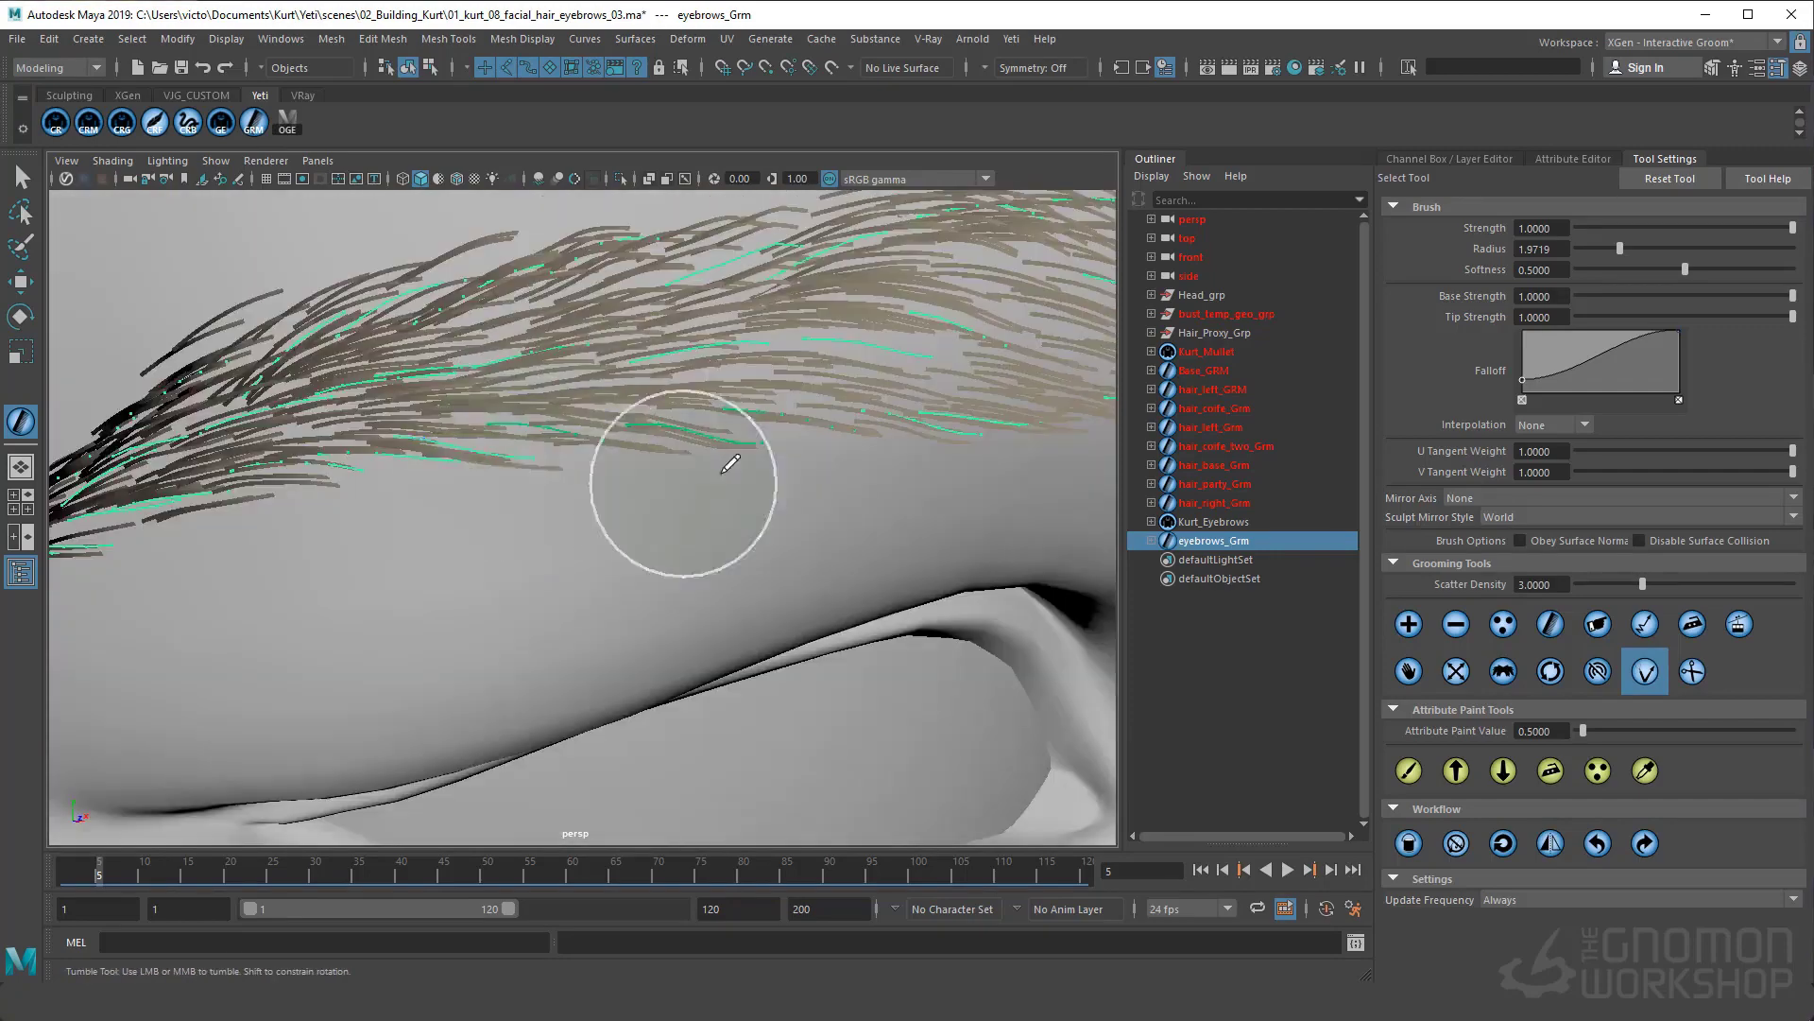
Hide the eyebrows_Grm guides and view the generated eyebrows on the whole head
scroll(728, 462, "down", 5)
scroll(567, 463, "up", 5)
scroll(558, 574, "down", 5)
left_click_drag(555, 466, 478, 502, "alt")
scroll(576, 578, "down", 5)
key("ctrl+h")
left_click(1207, 542)
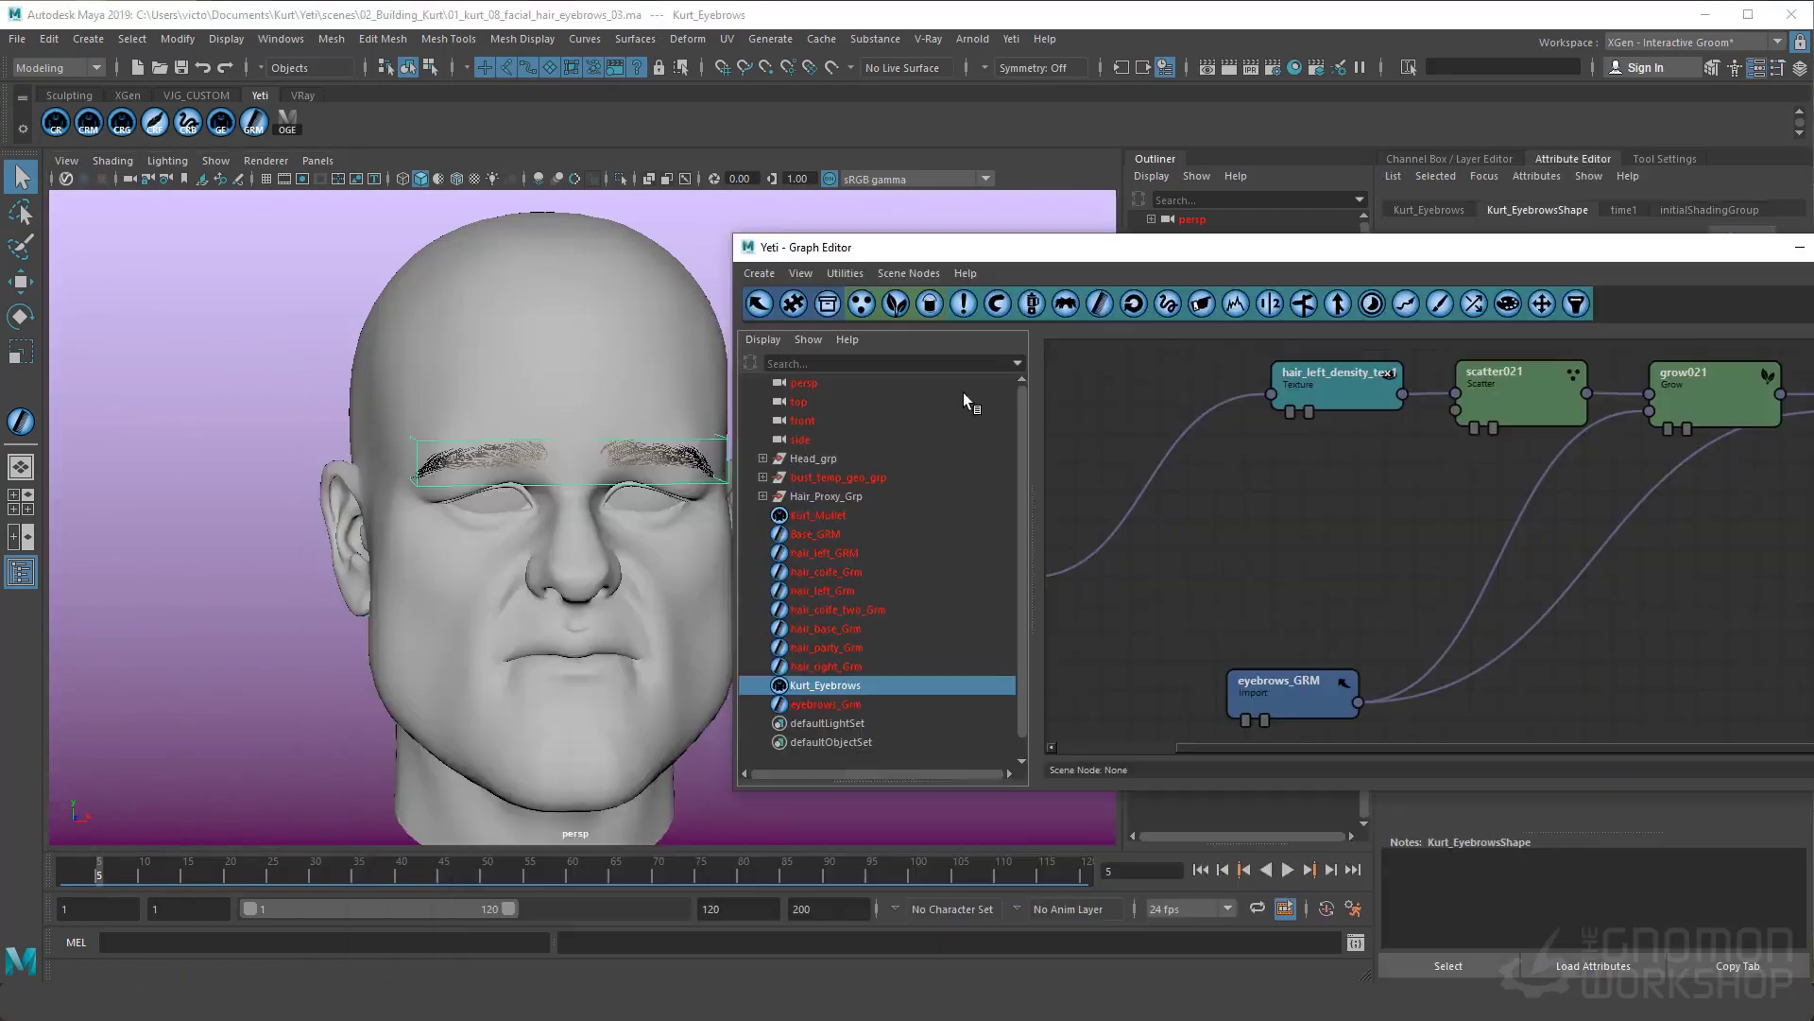
Set the density multiplier of the scatter021 node in the Kurt_Eyebrows graph to 5
double_click(1520, 383)
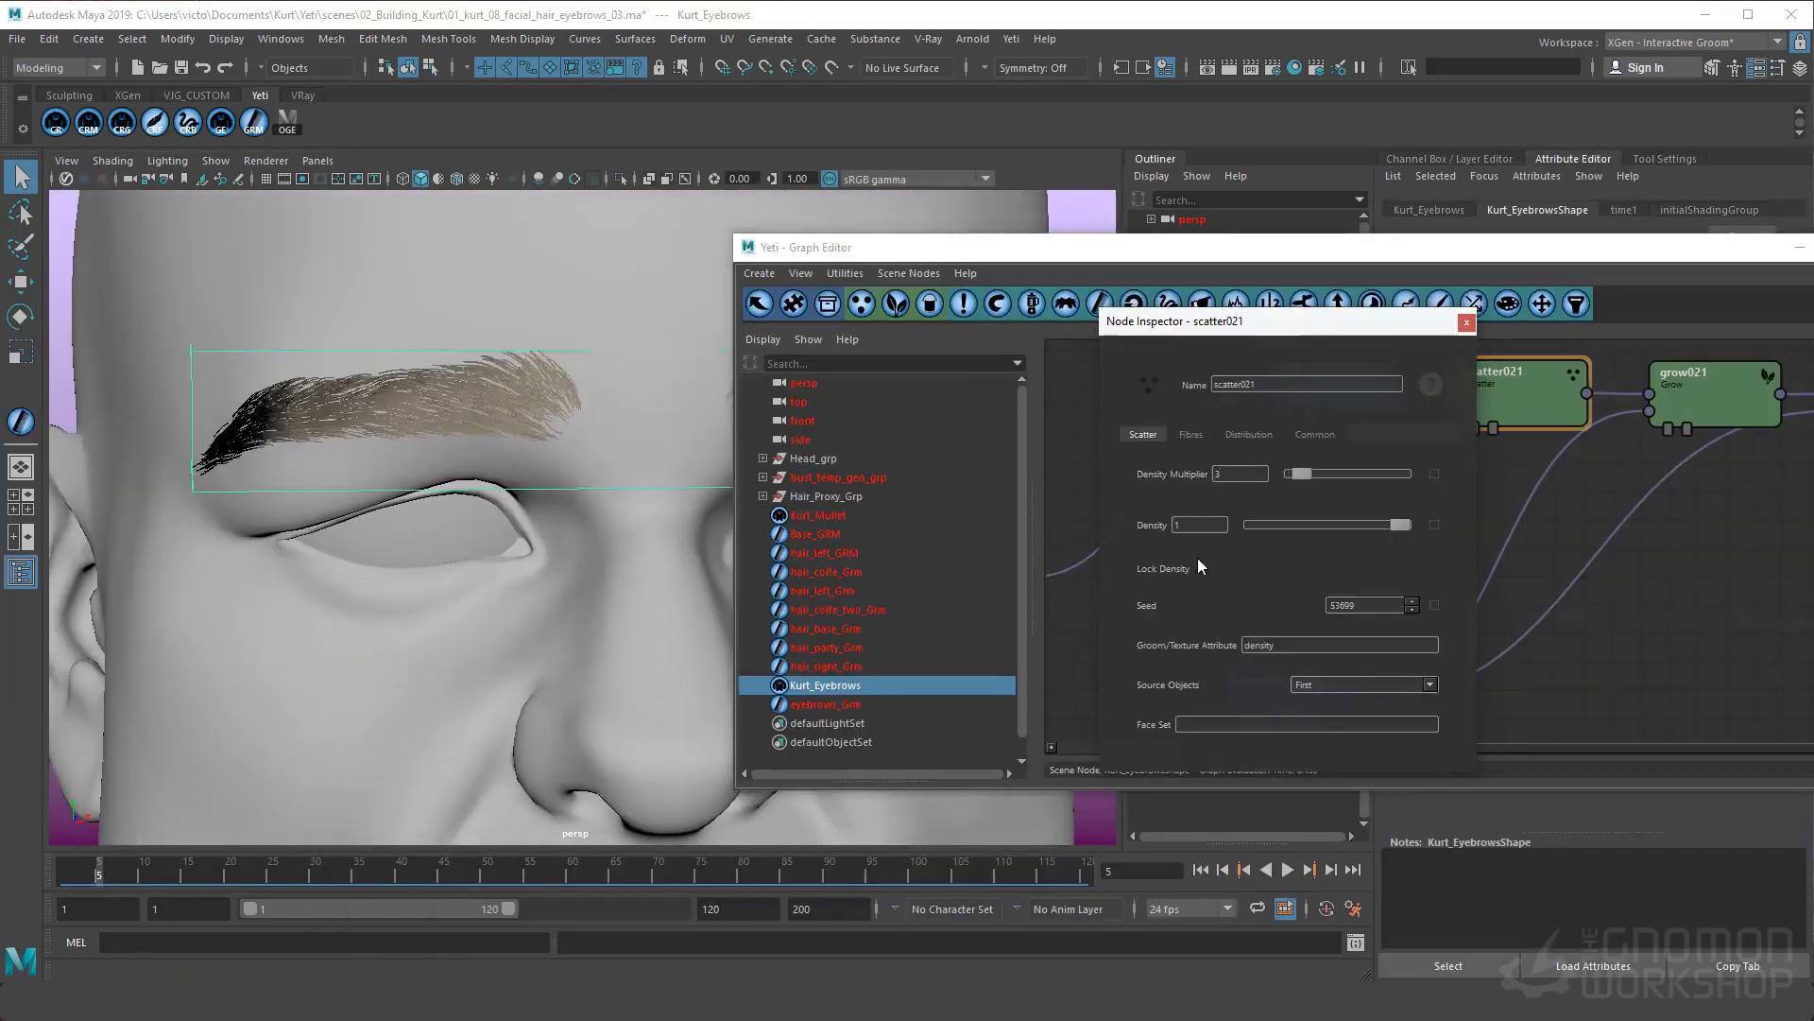
double_click(1240, 473)
type("5")
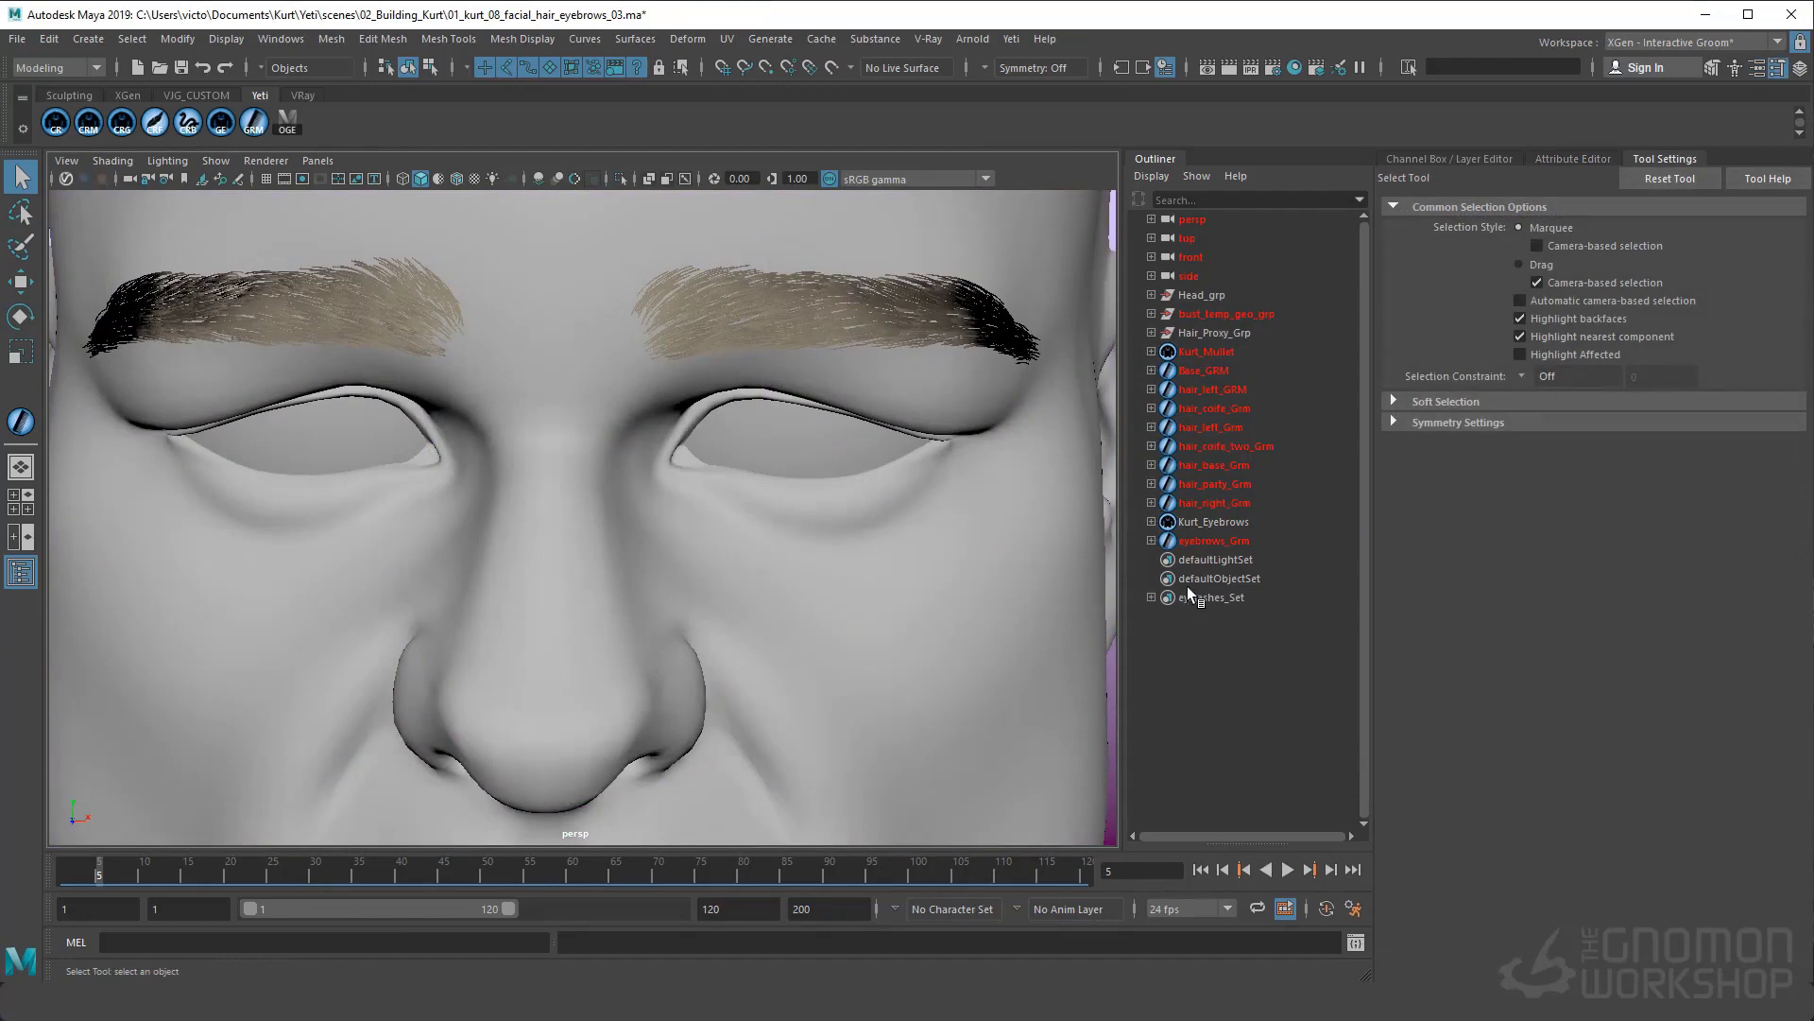
Display the wireframe over the shaded head at the eye and select the members of eyelashes_Set
middle_click_drag(879, 523, 696, 547, "alt")
right_click_drag(696, 548, 797, 575, "alt")
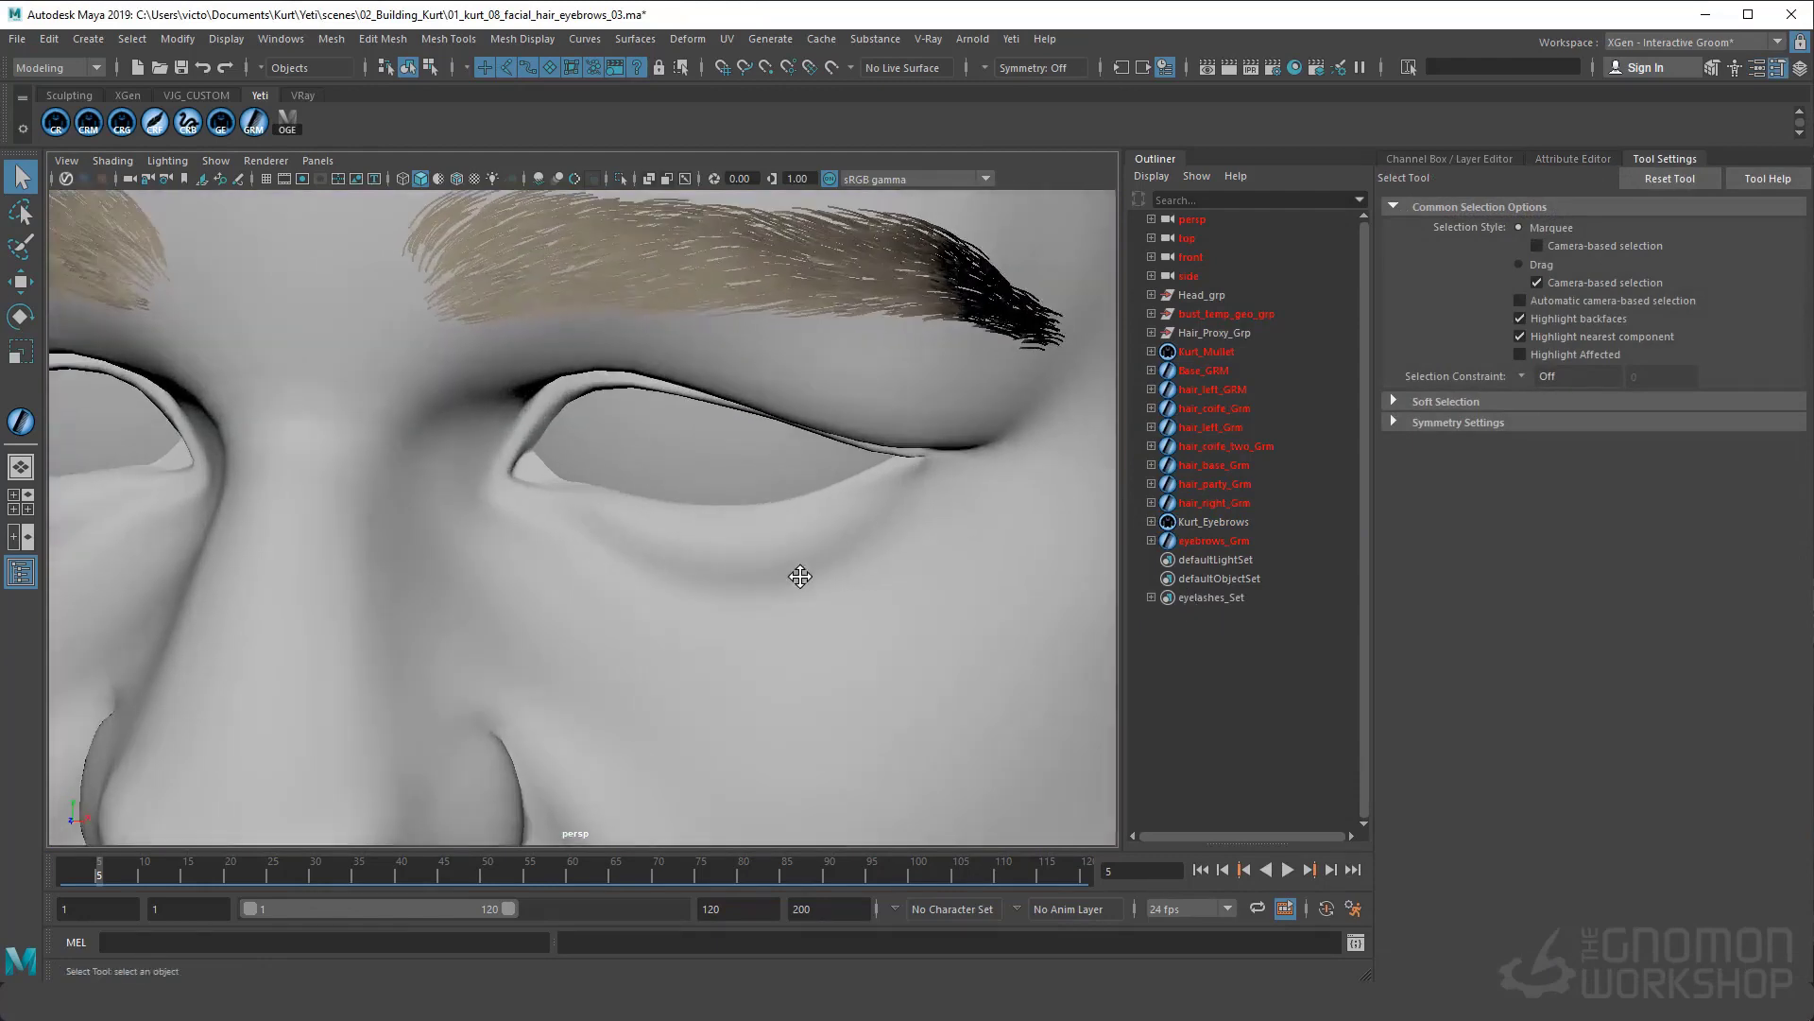
middle_click_drag(797, 576, 737, 601, "alt")
right_click_drag(737, 600, 947, 575, "alt")
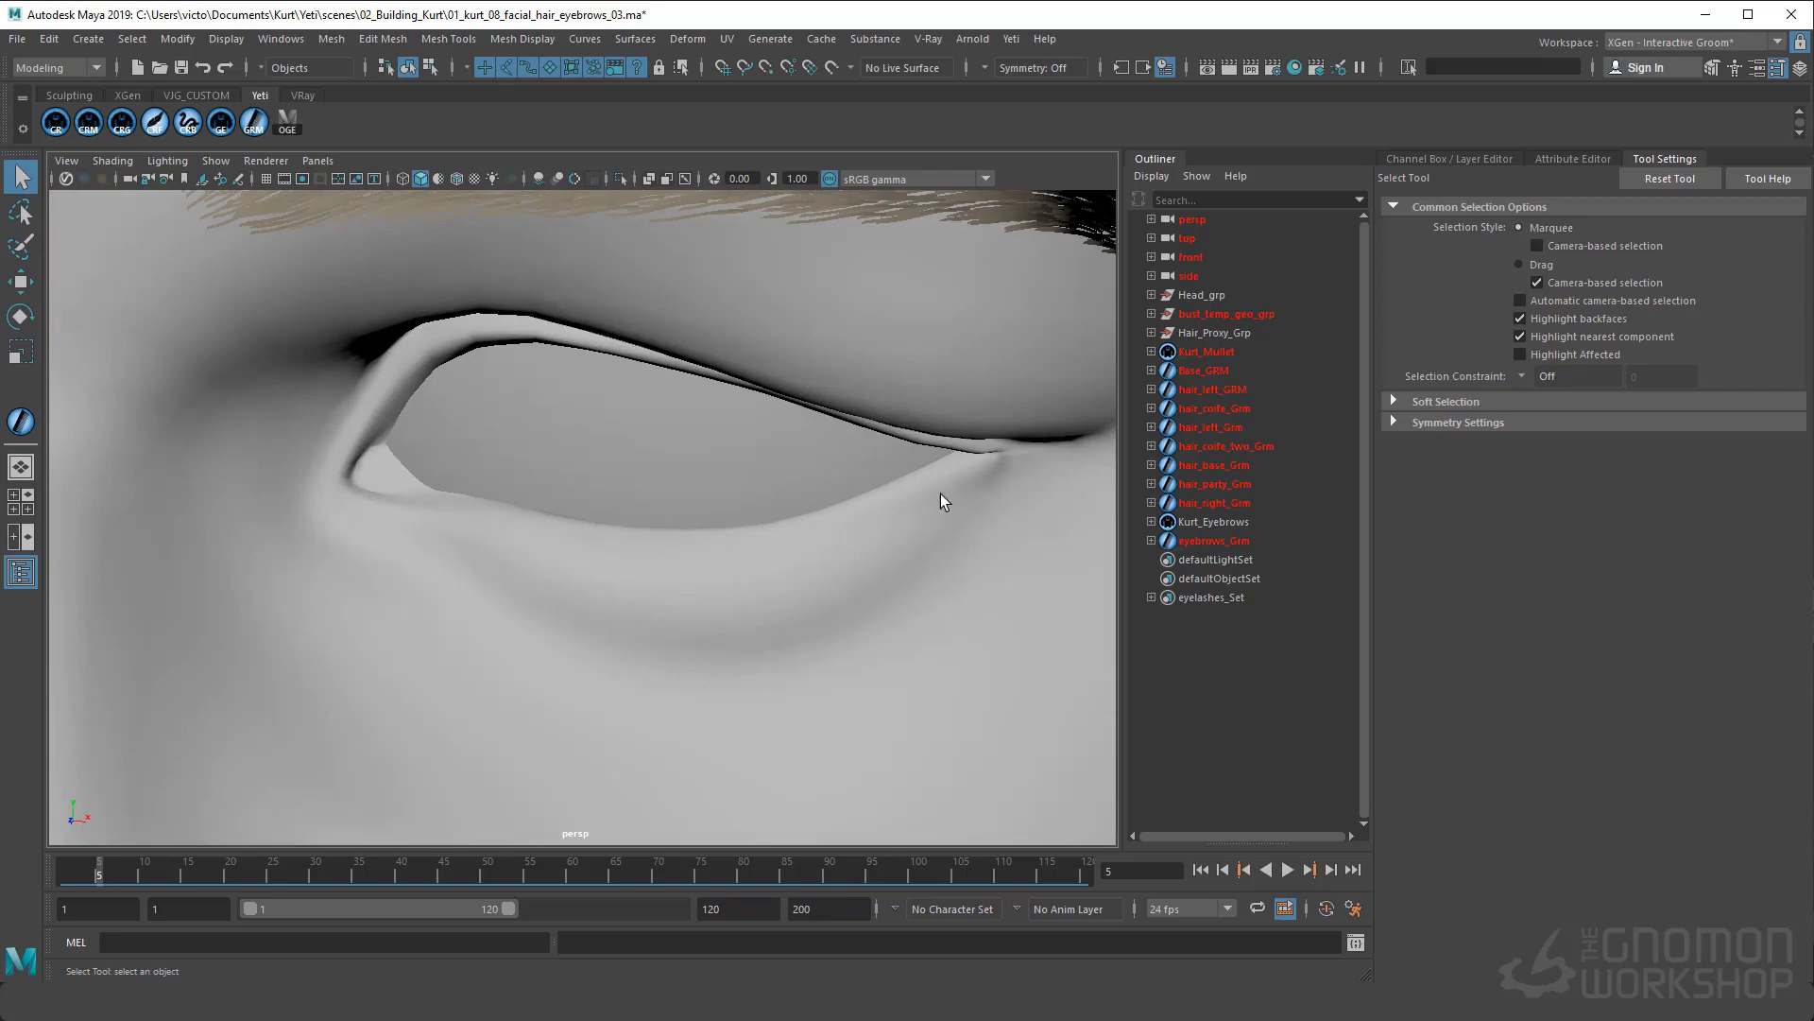
key("alt+5")
right_click(1200, 599)
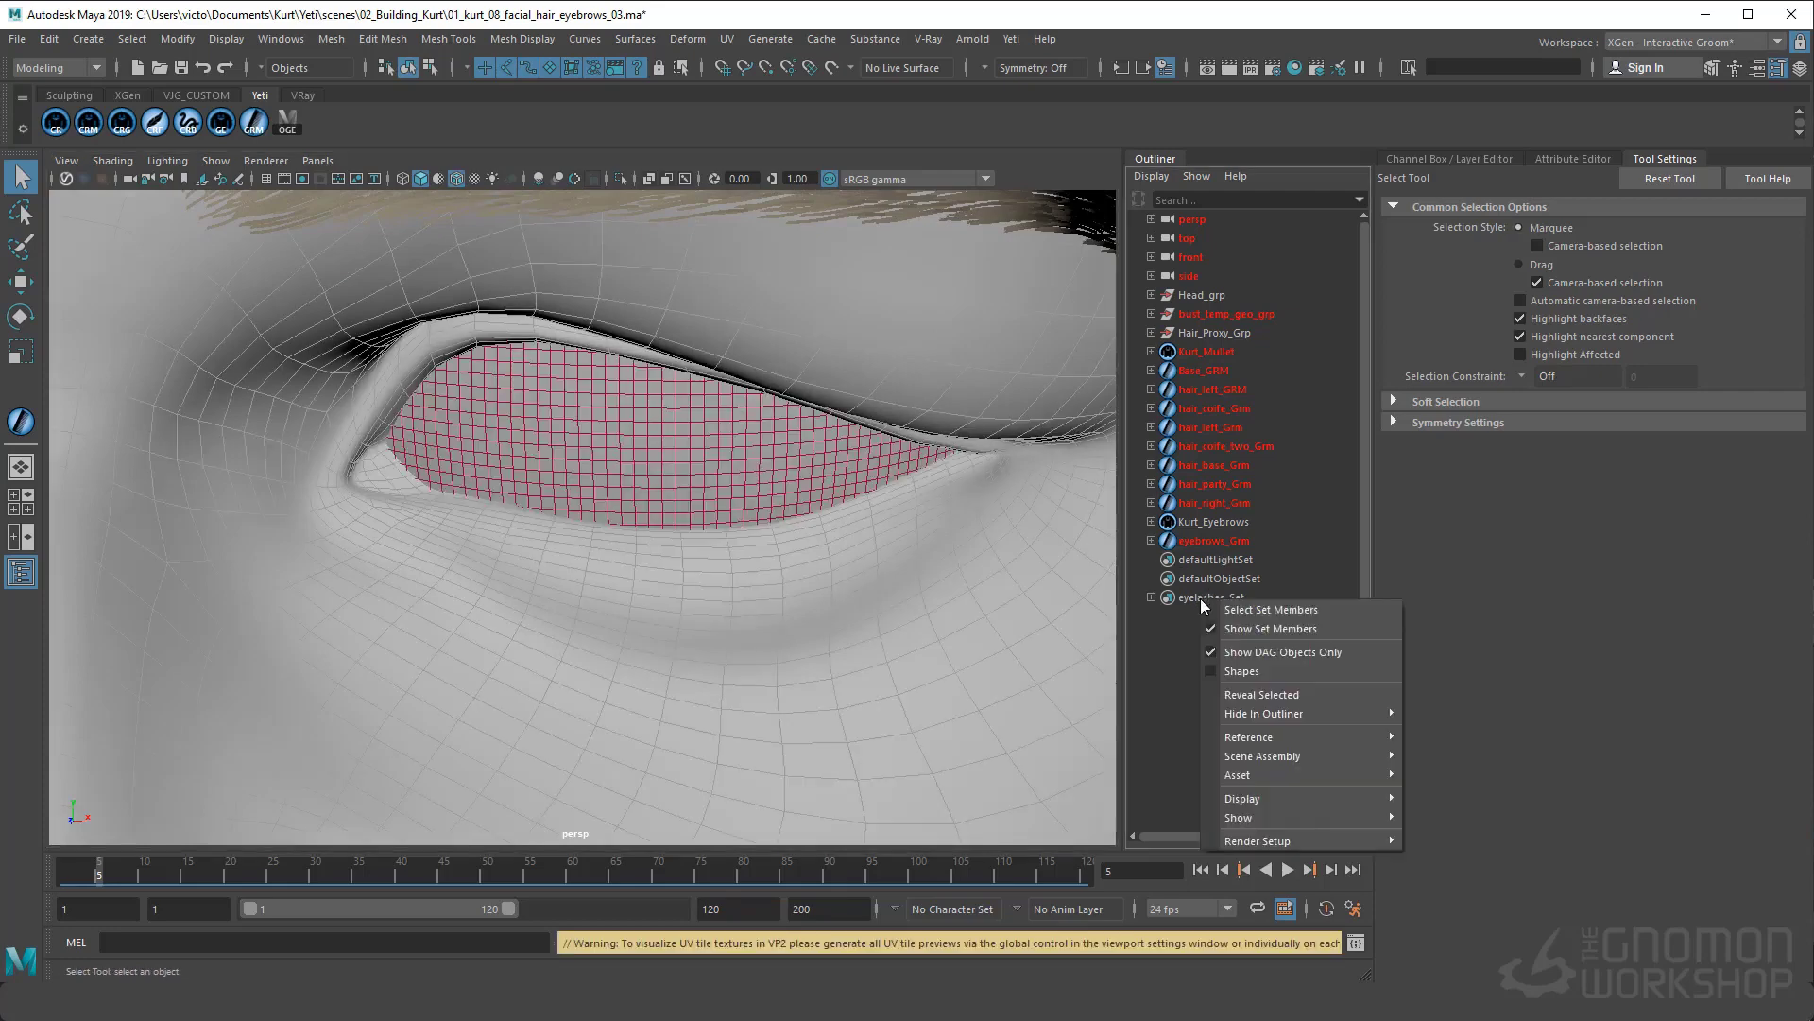
left_click(1252, 609)
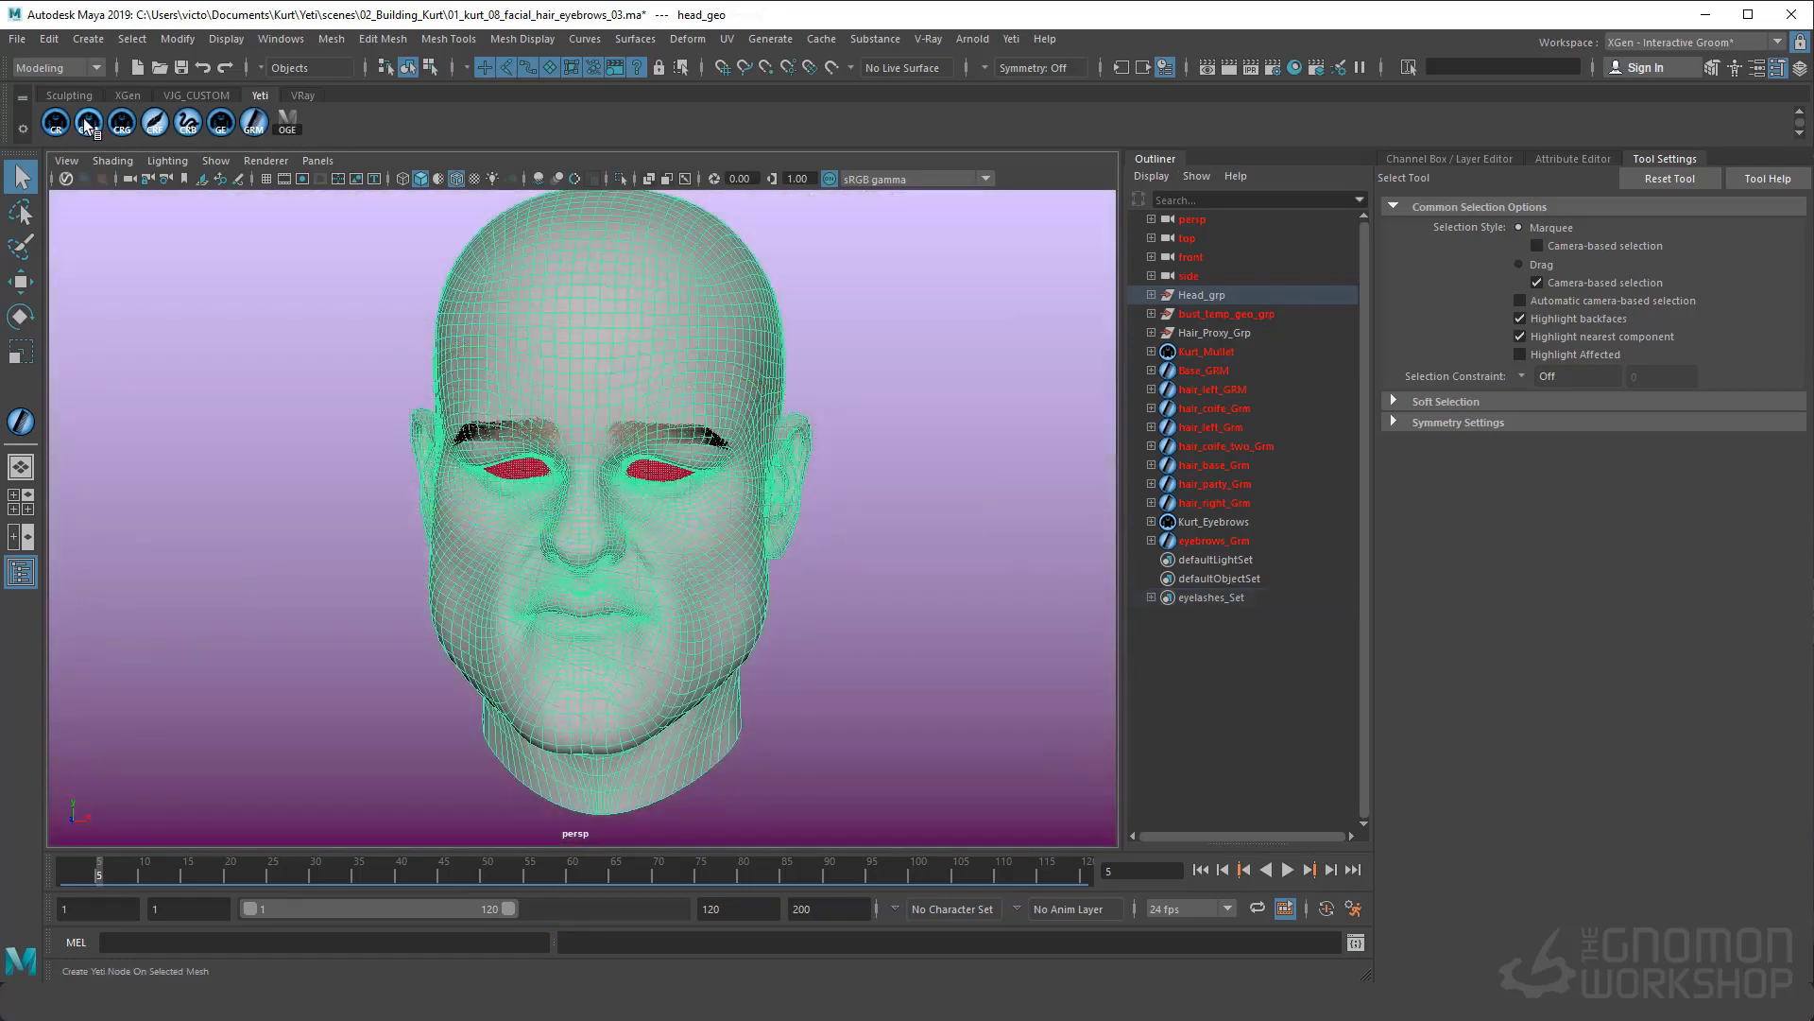
Create a Yeti node on the head_geo mesh and rename it Kurt_Eyelashes
double_click(1204, 560)
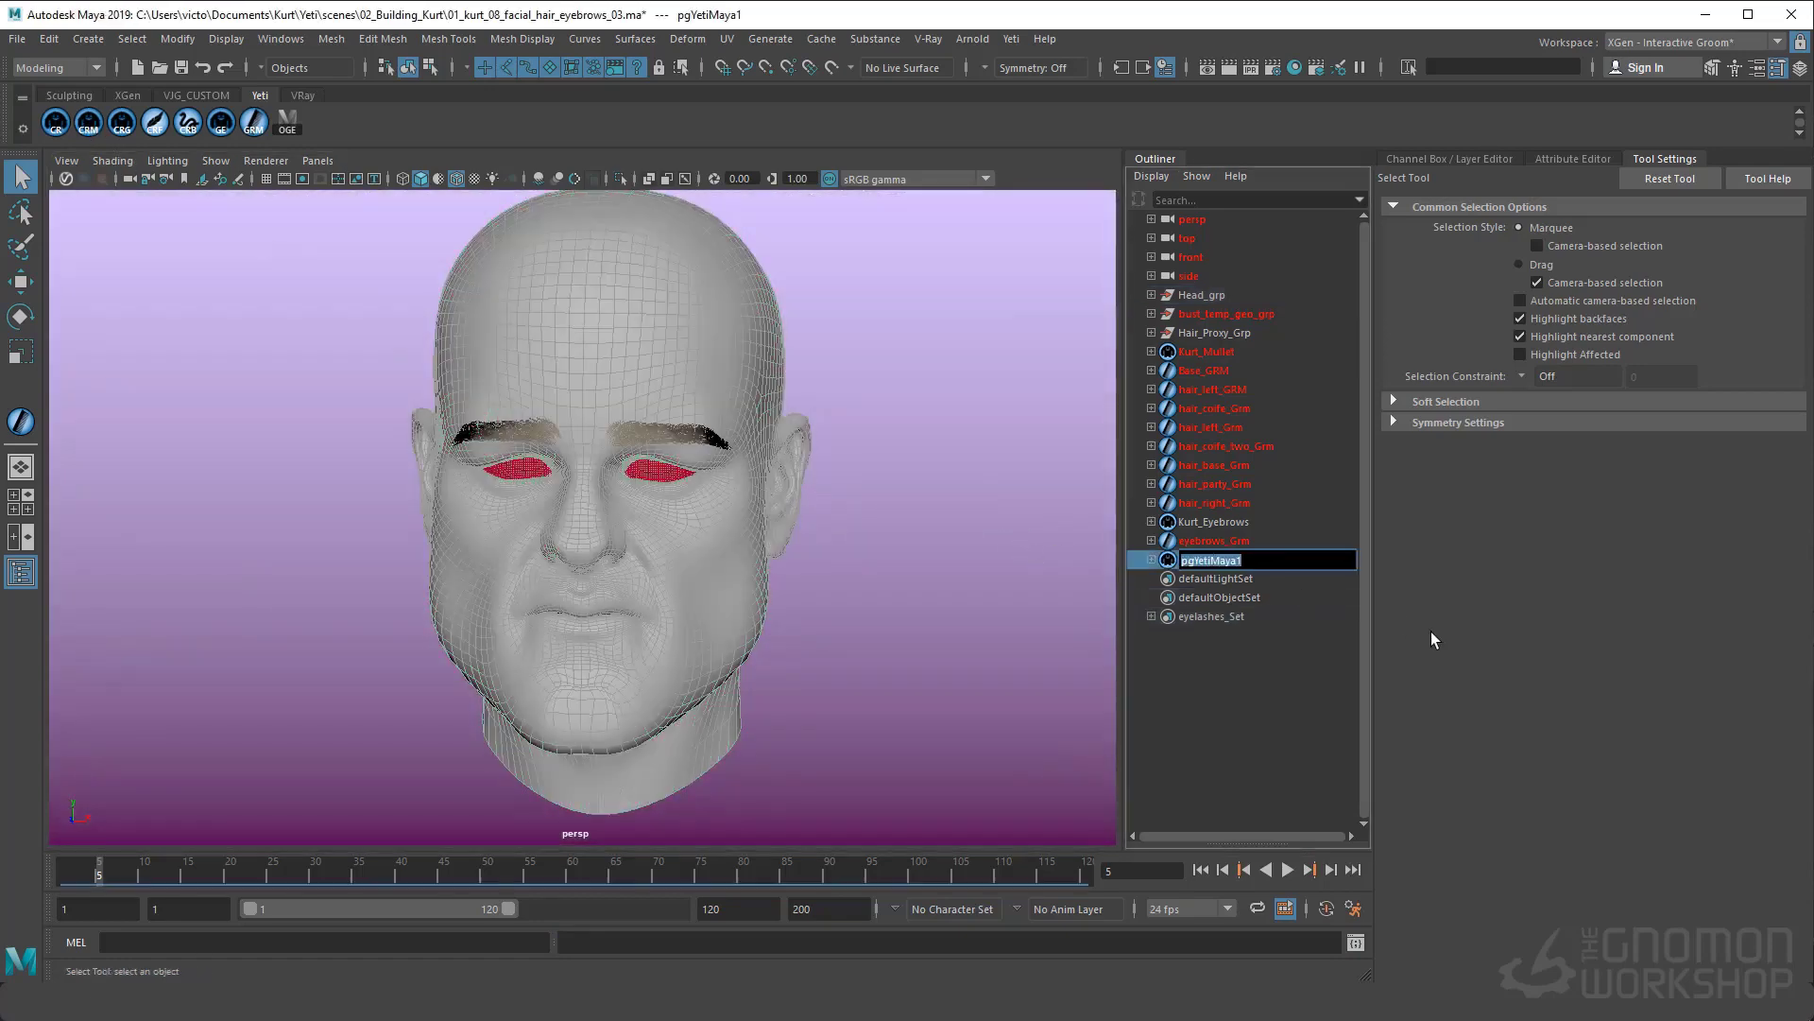
type("Kurt_Eye")
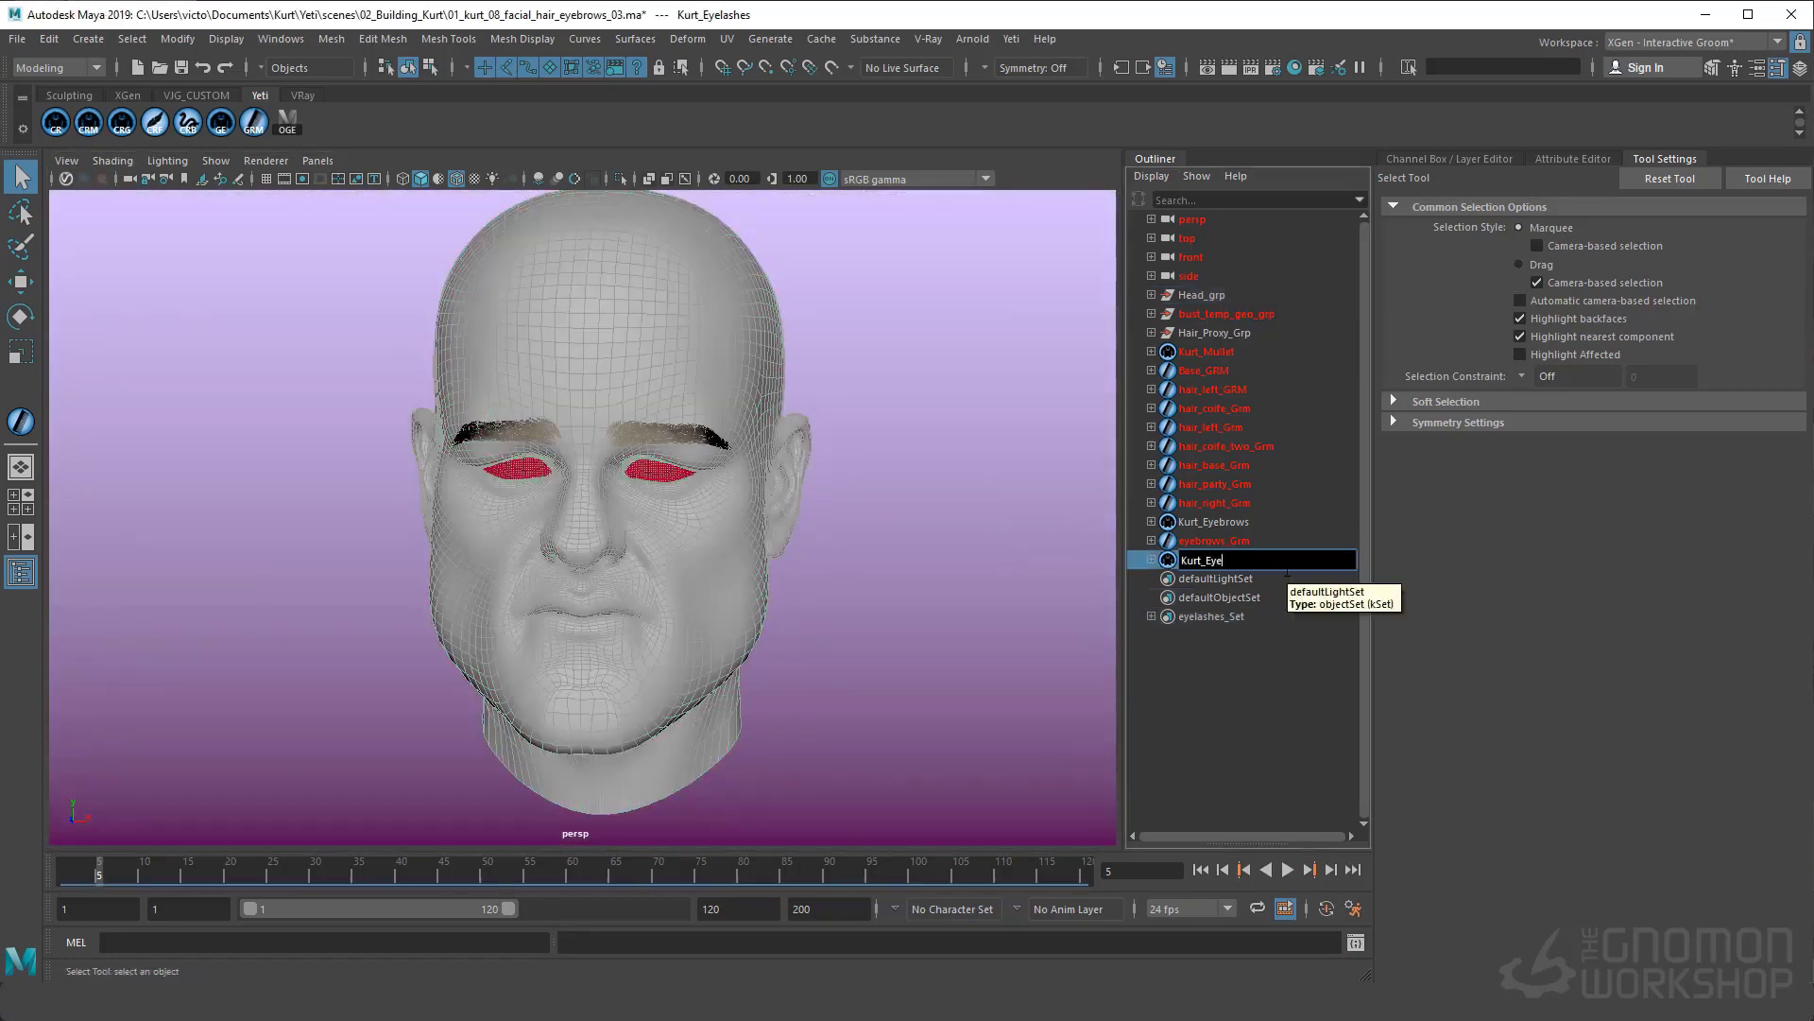
Complete the Kurt_Eyelashes node name, then create a Yeti groom on the head_geo mesh and rename it eyealshes_Grm
type("lashes")
key("Return")
left_click(769, 349)
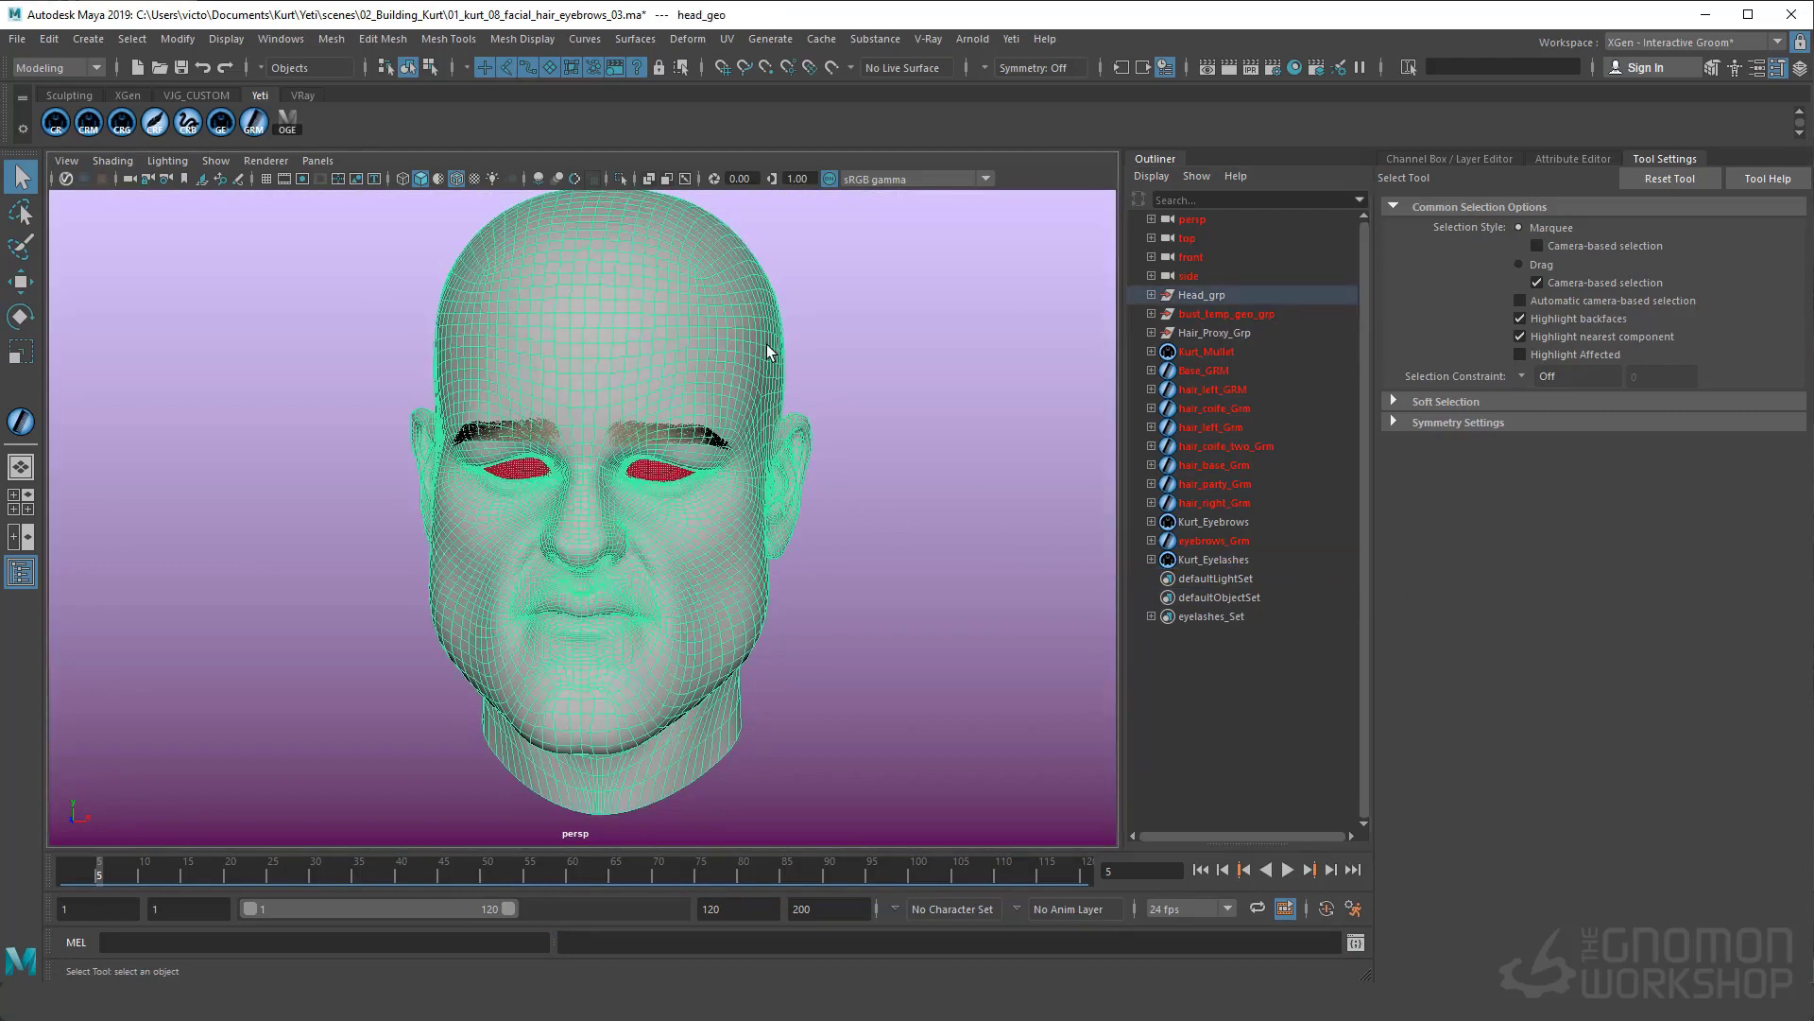
left_click(123, 127)
double_click(1215, 578)
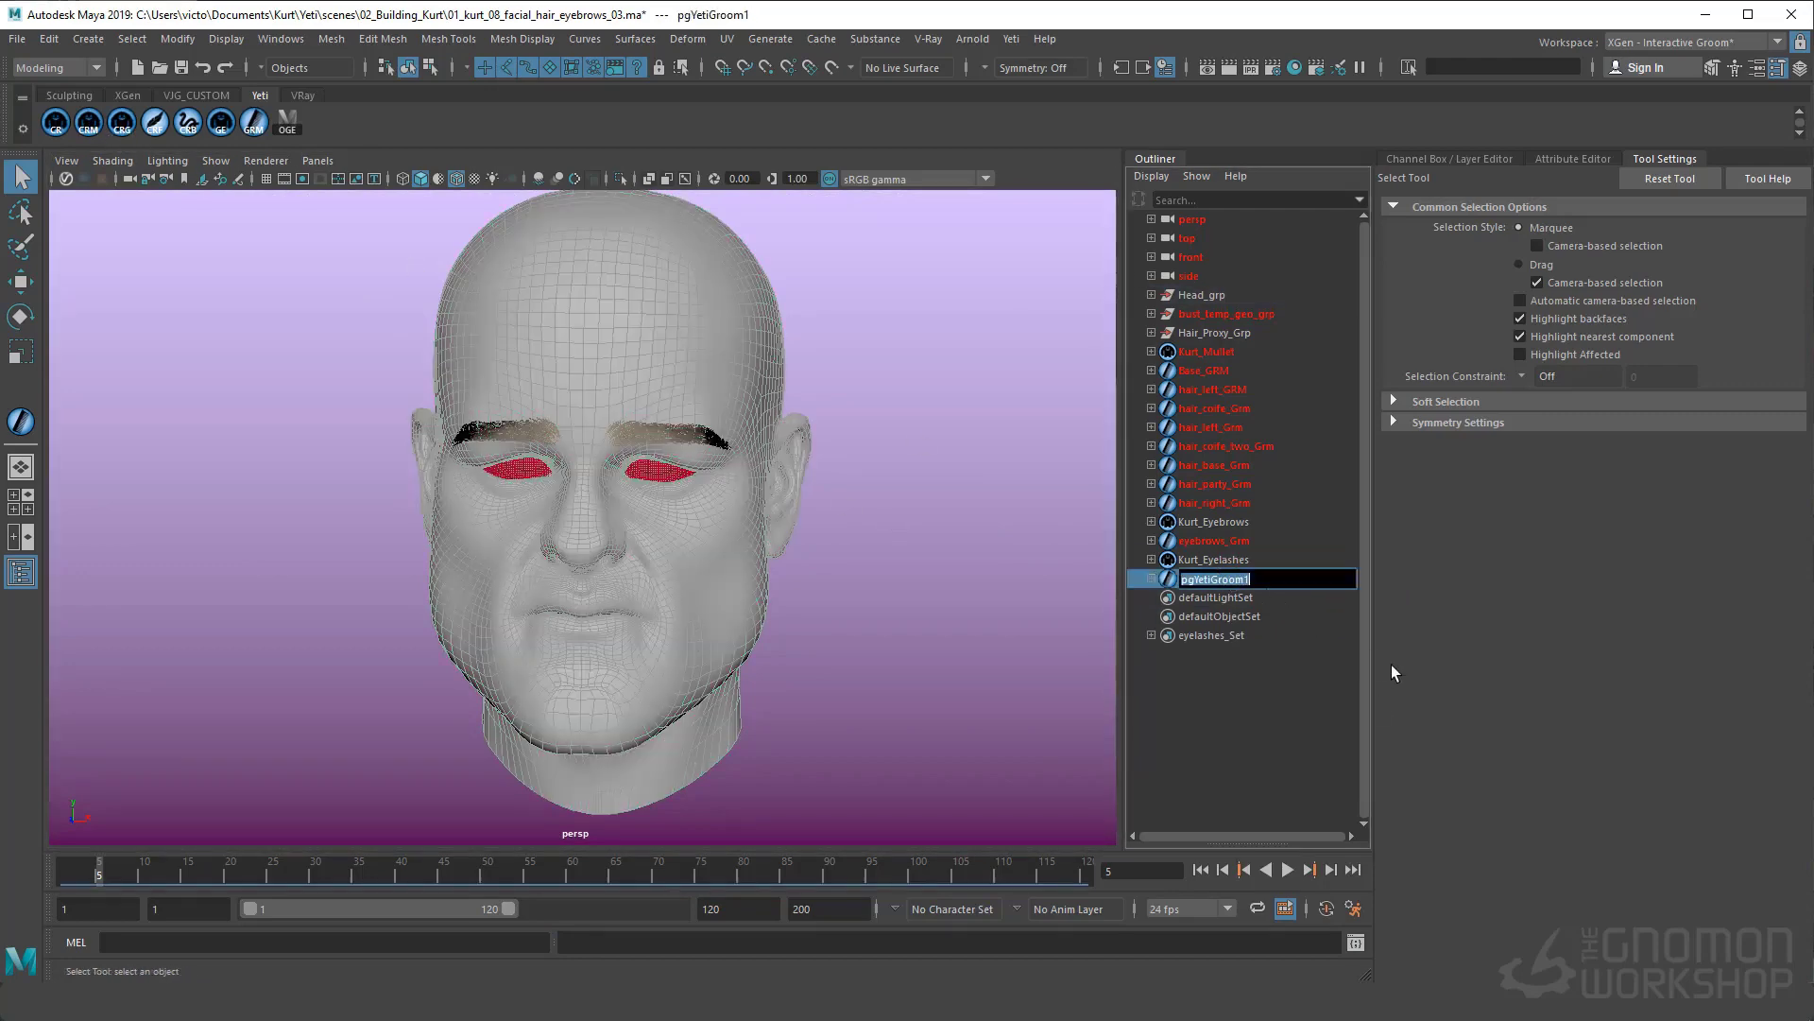
type("eyealshes_Grm")
key("Return")
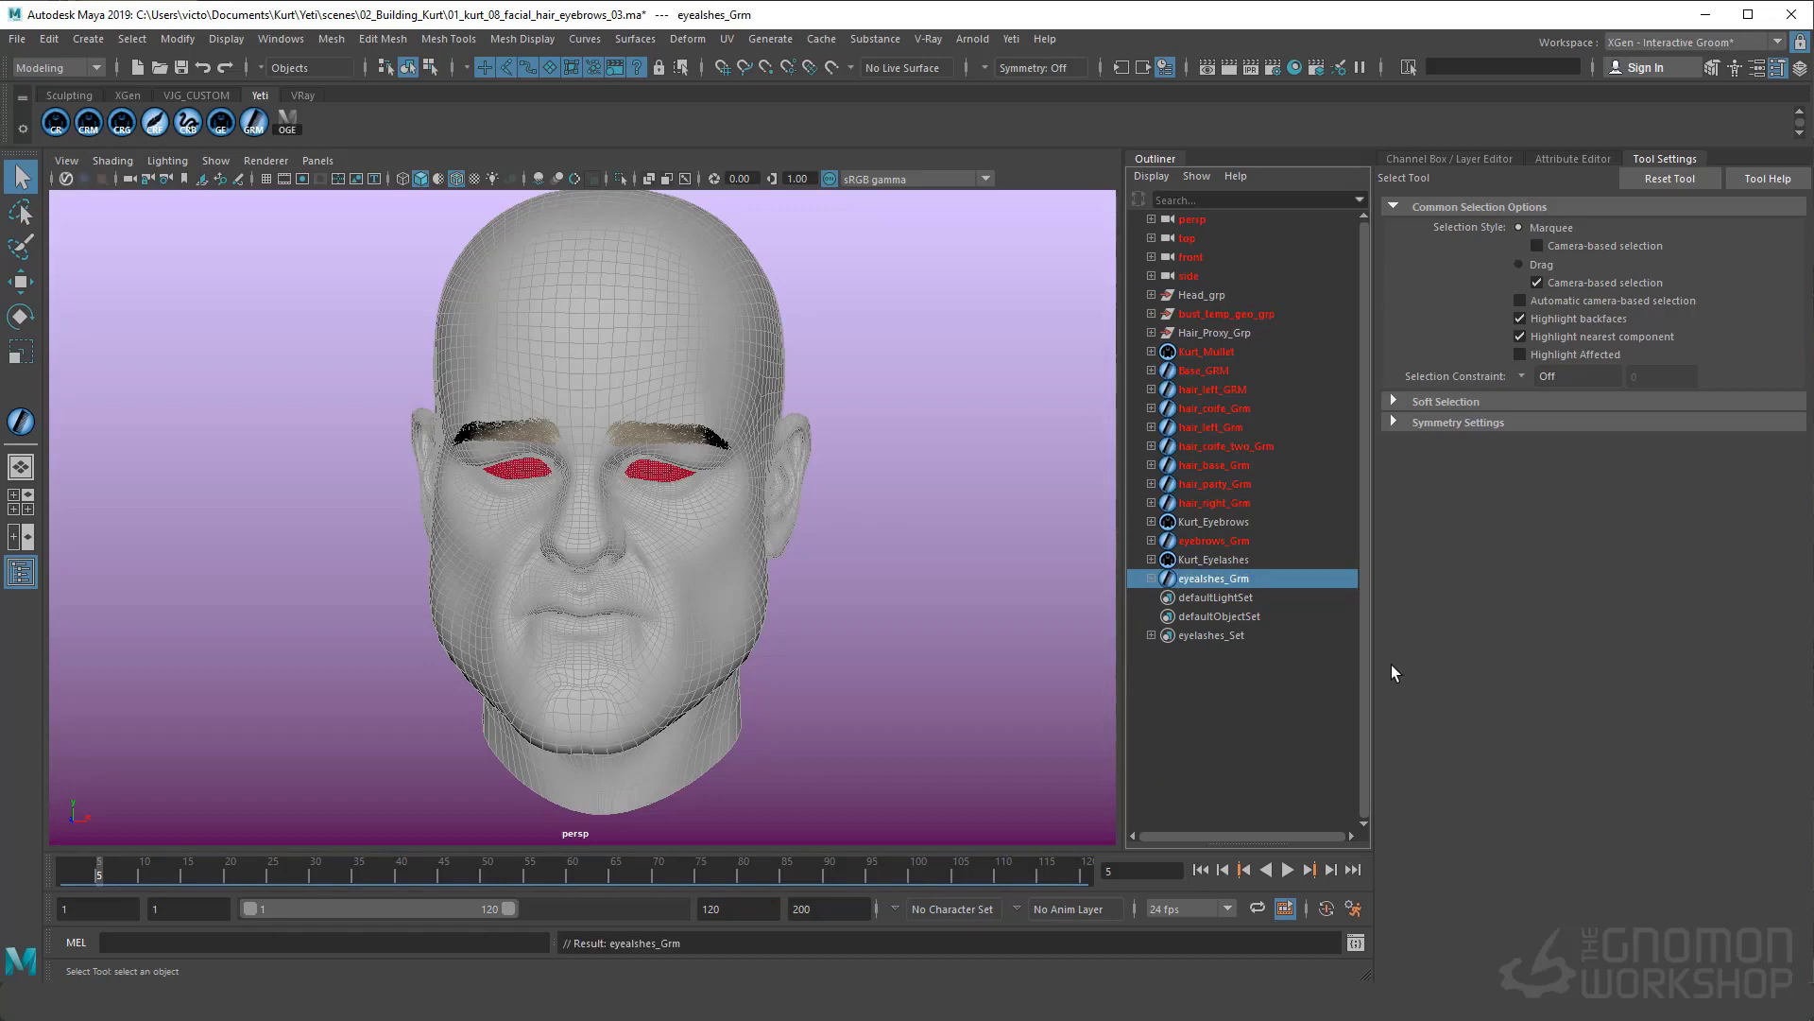
Add eyealshes_Grm as an input groom of the Kurt_Eyelashes Yeti node
left_click(1219, 559)
key("ctrl+a")
left_click(1433, 376)
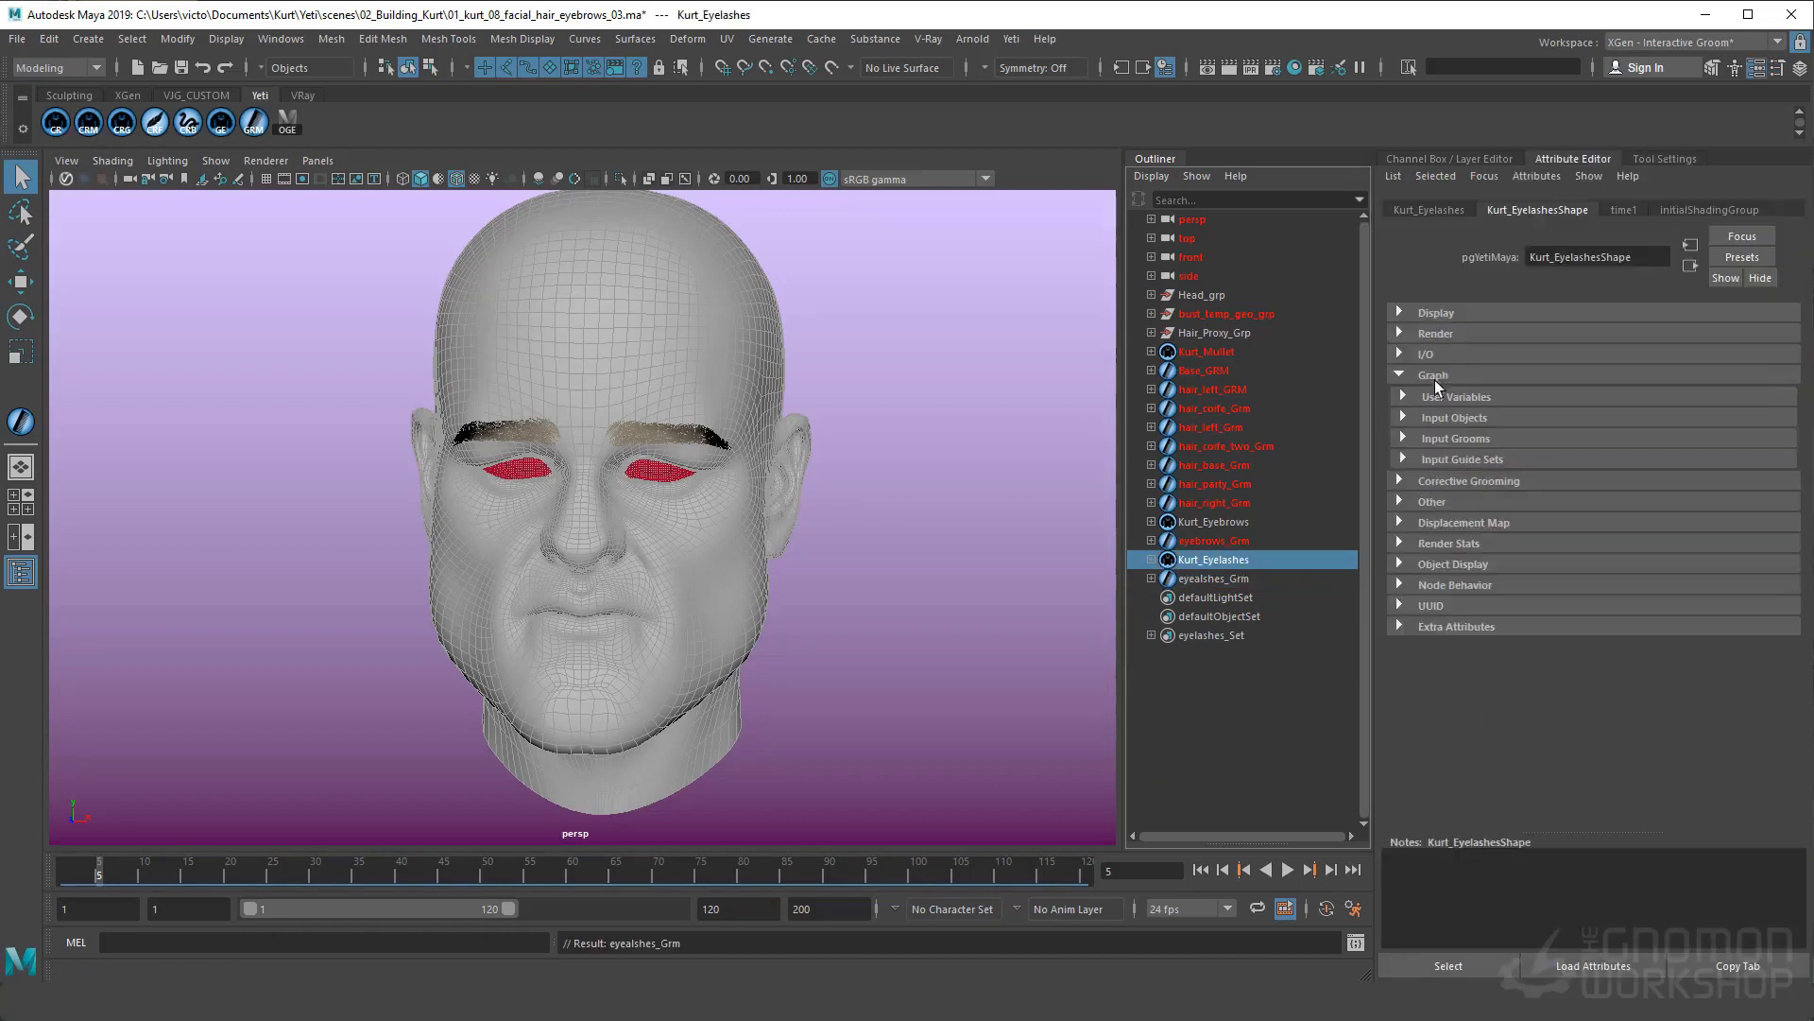
left_click(1455, 438)
left_click(1461, 462)
left_click(371, 394)
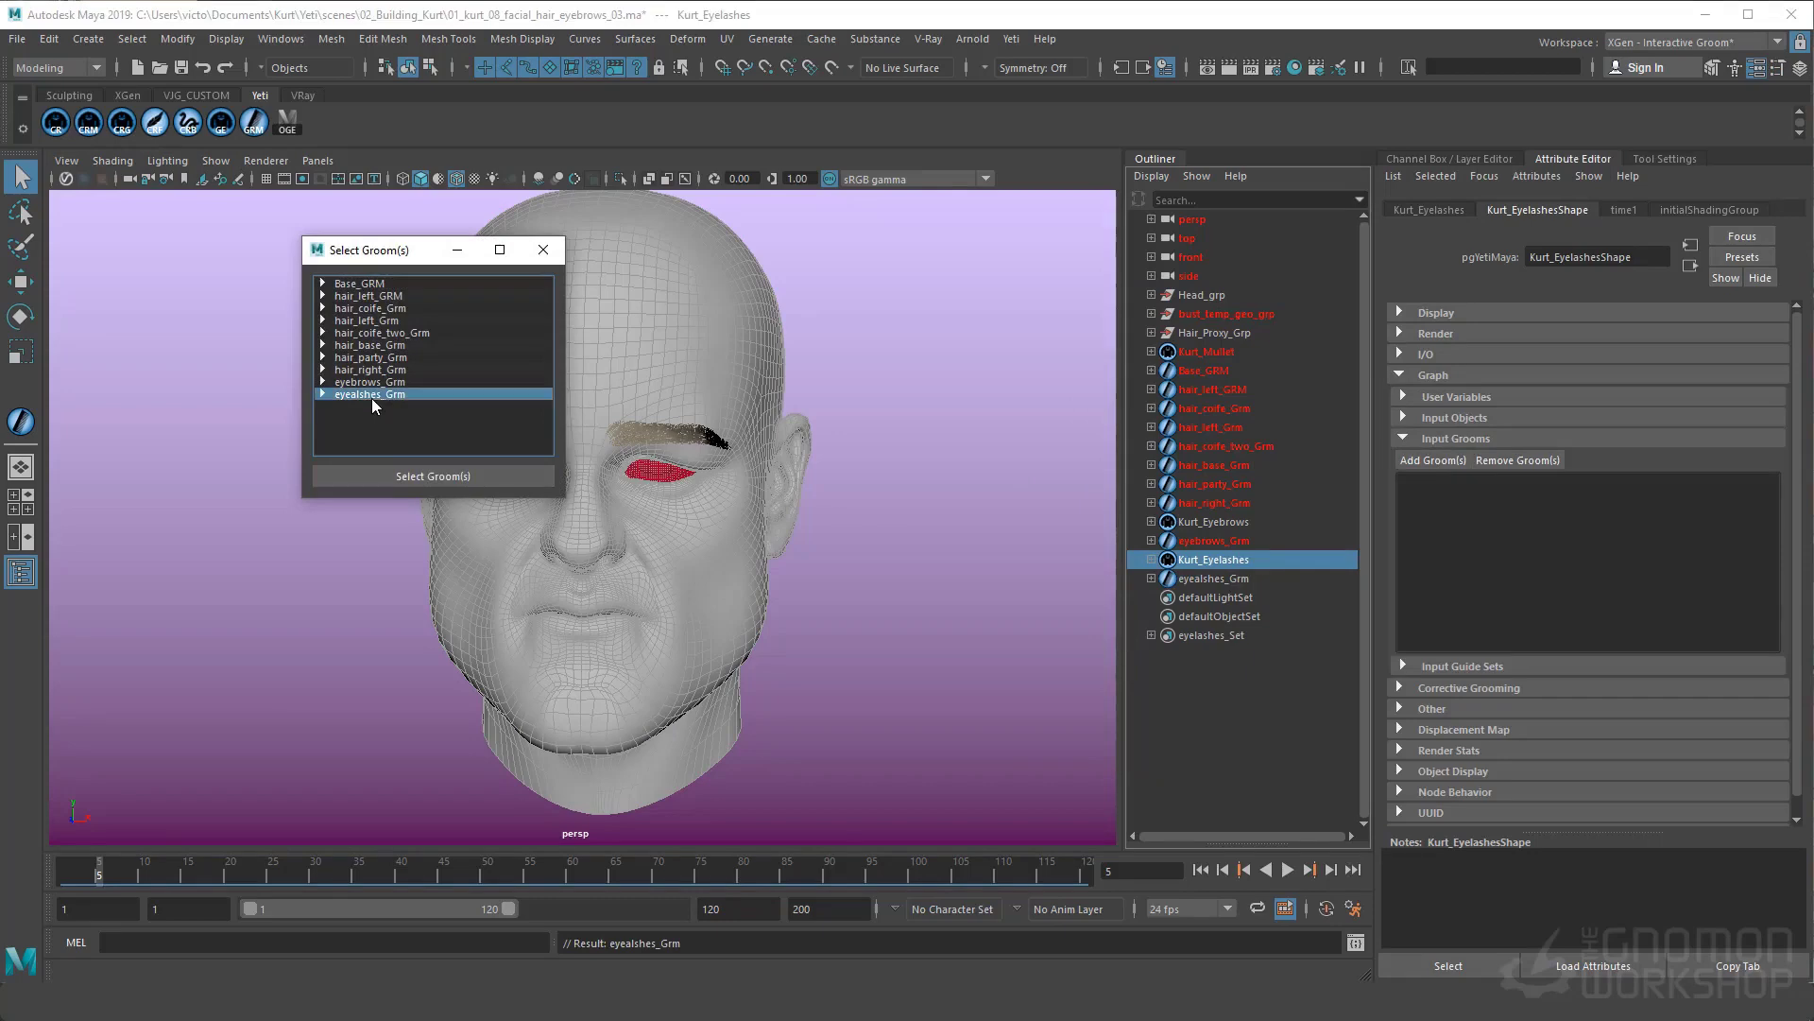
left_click(449, 479)
left_click(951, 475)
Copy the node network of Kurt_Eyebrows into the empty Kurt_Eyelashes graph in the Yeti Graph Editor
left_click(254, 122)
left_click(222, 122)
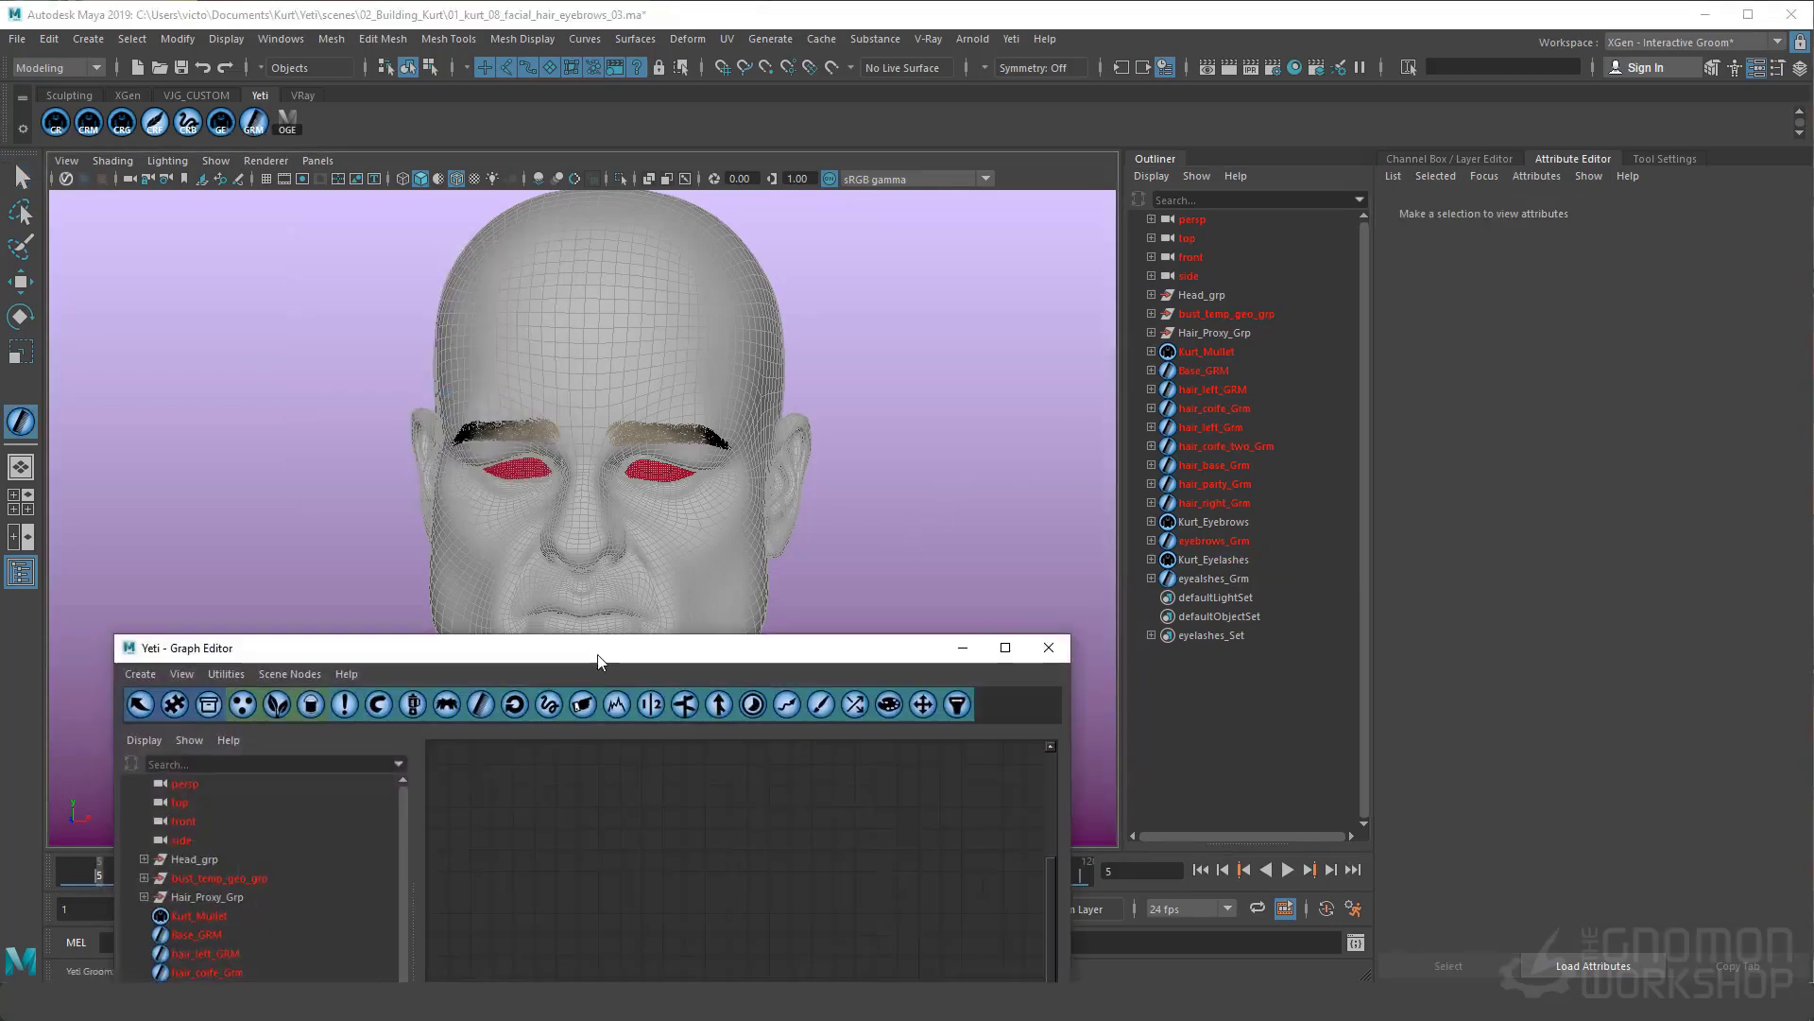
left_click_drag(598, 654, 805, 287)
left_click(412, 719)
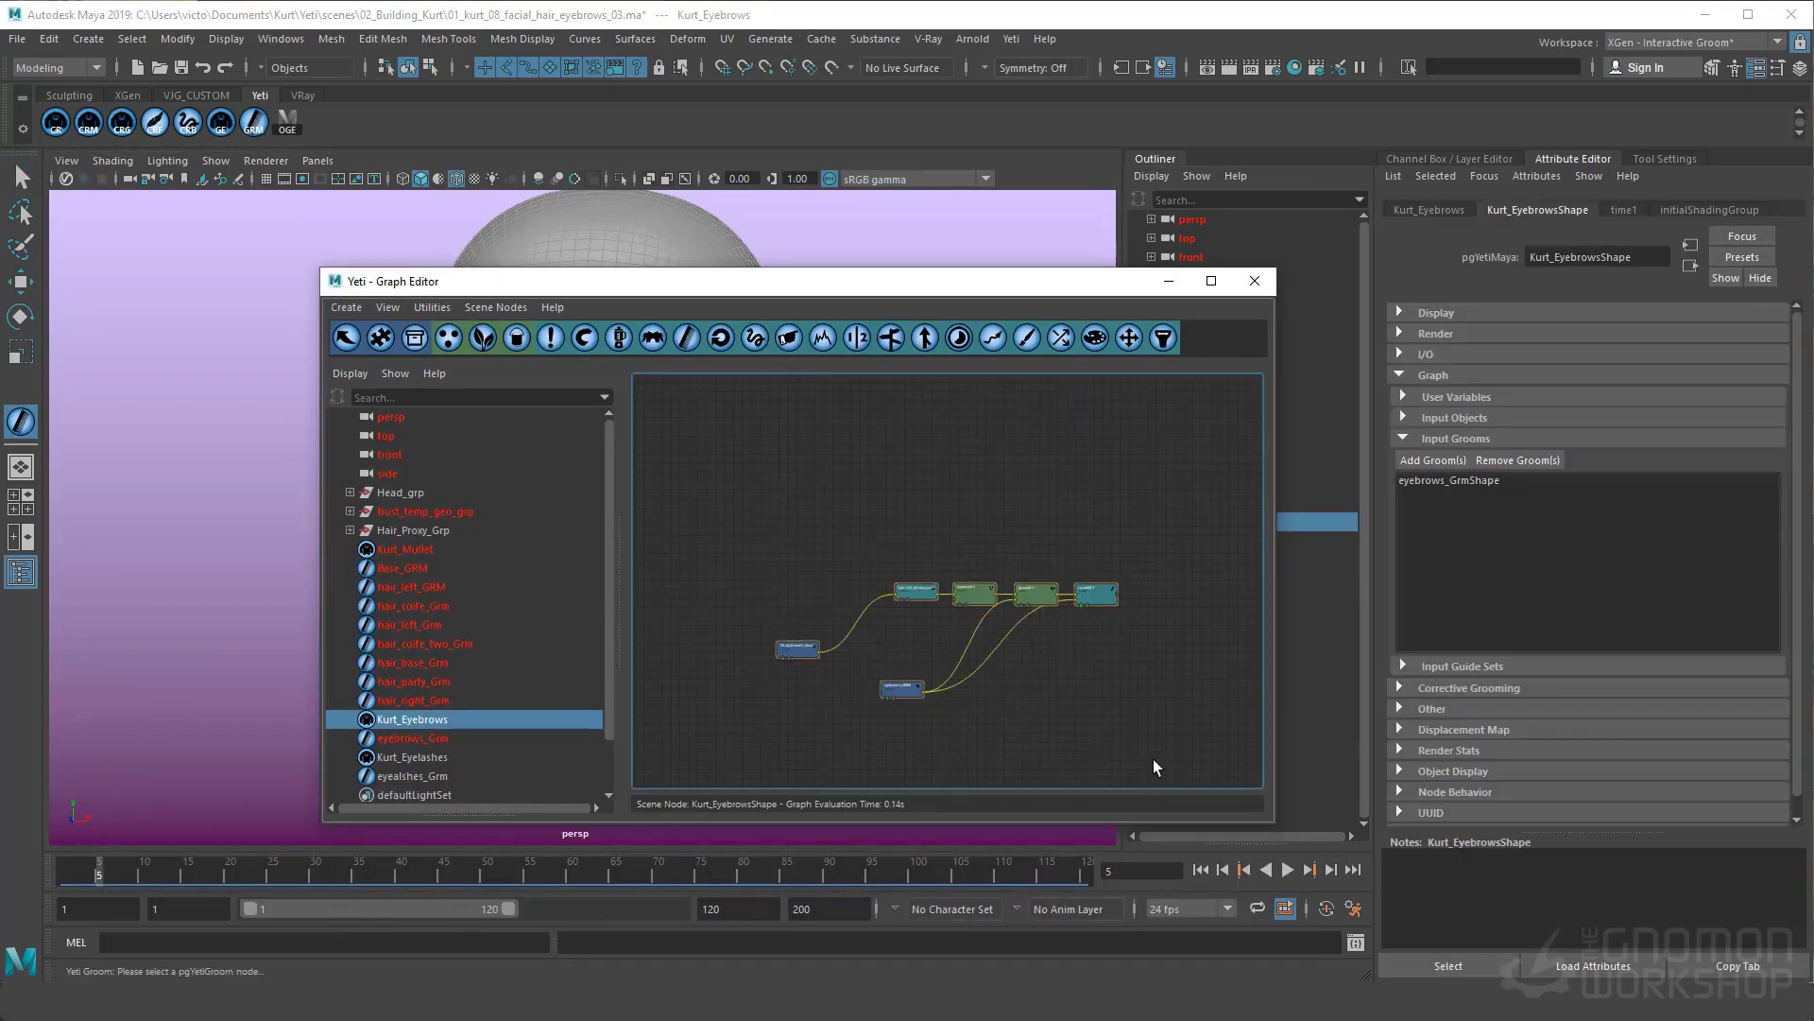
left_click(426, 757)
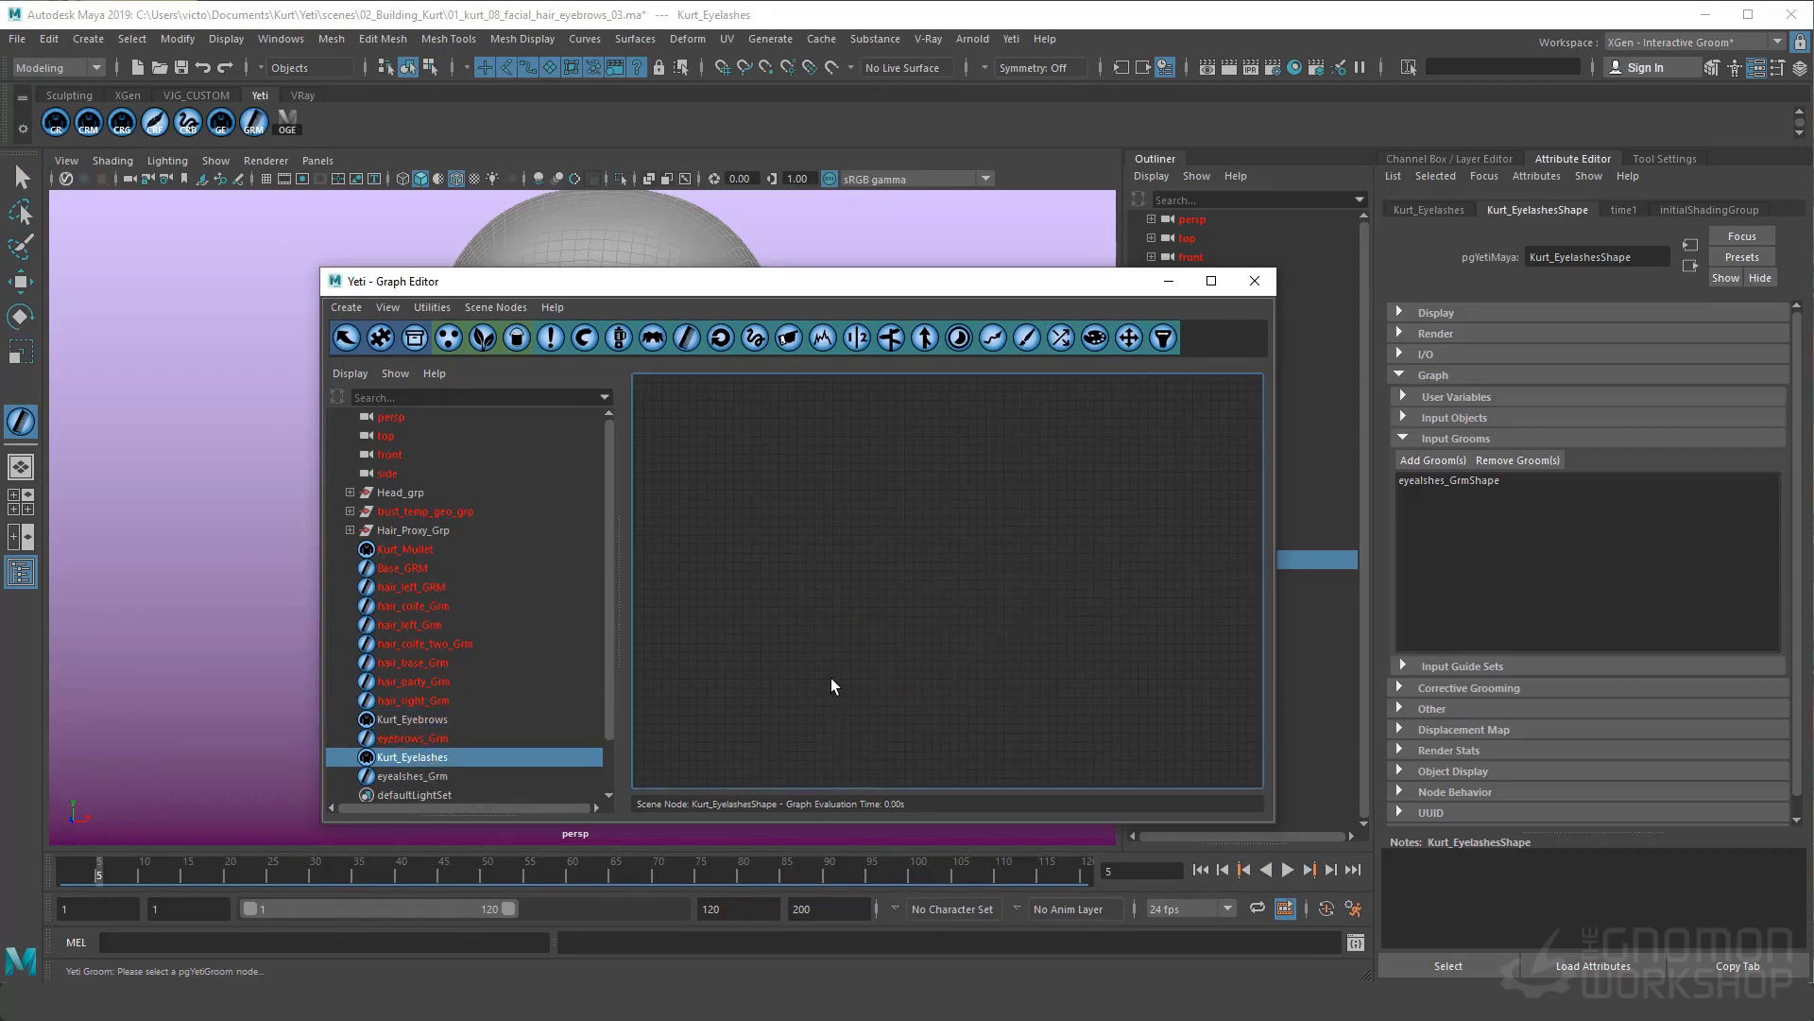
left_click_drag(749, 511, 1210, 775)
key("f")
left_click(671, 627)
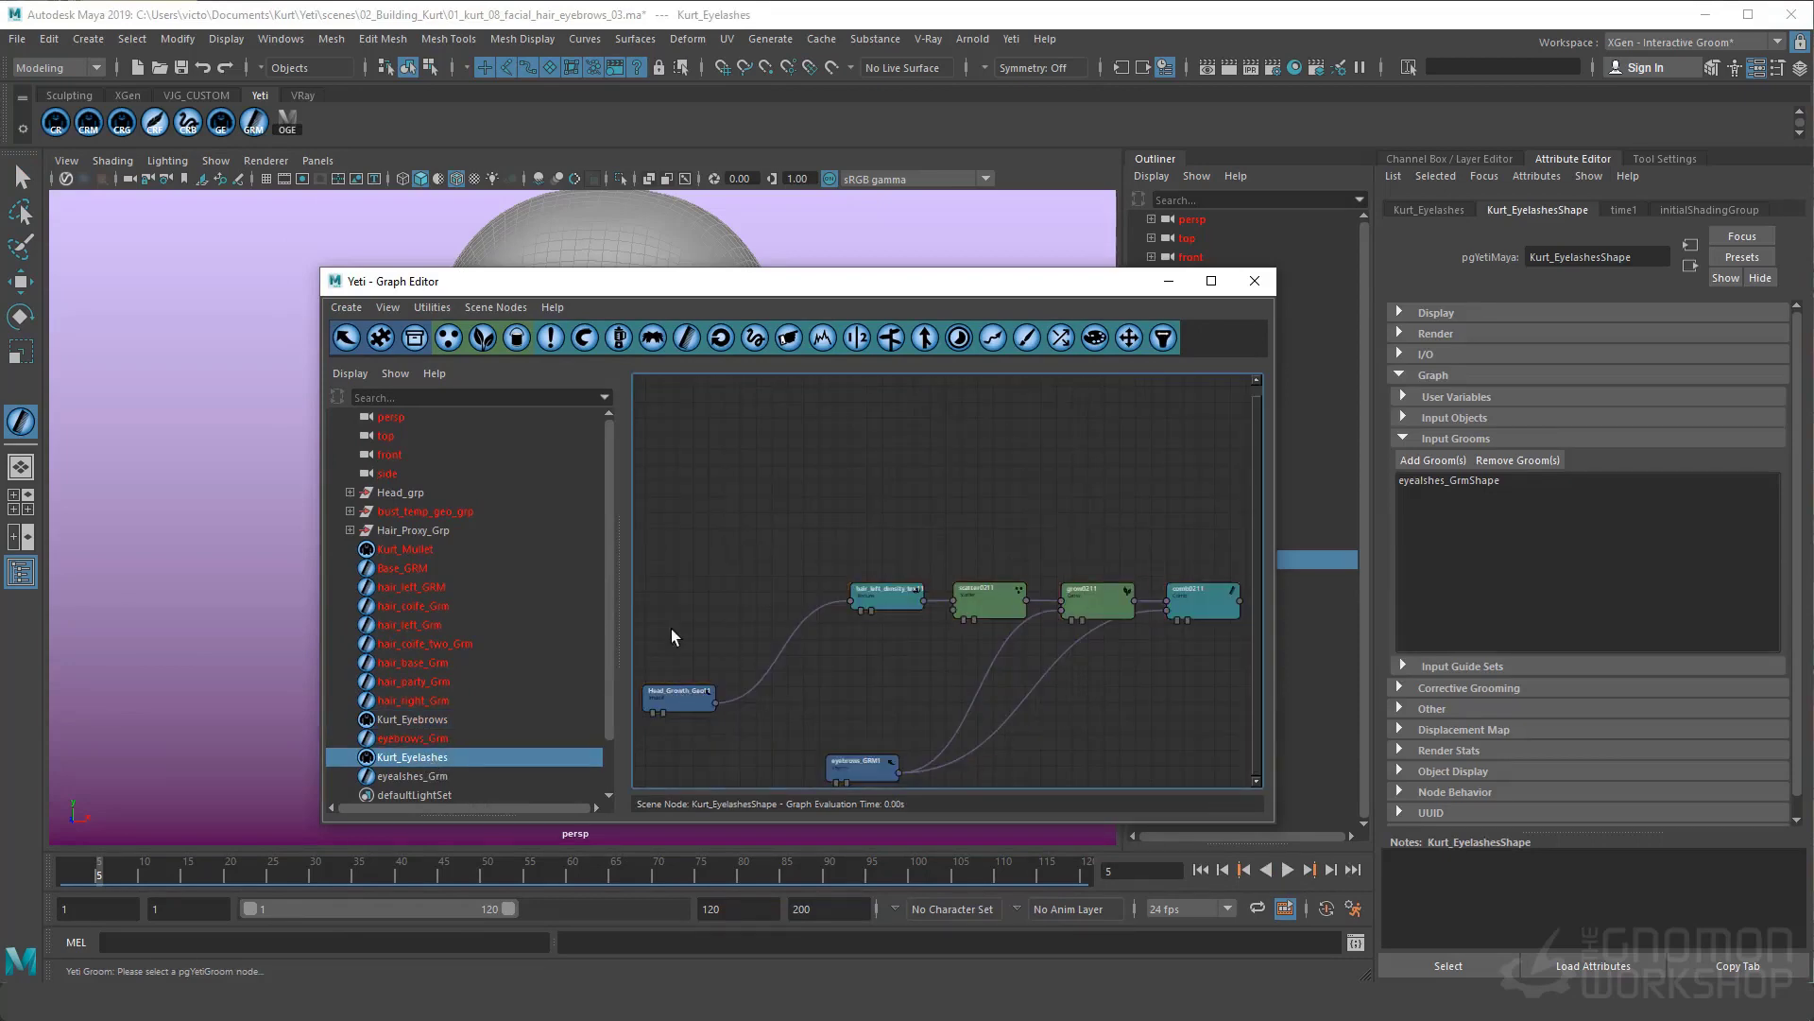
Point the copied eyebrows_GRM1 import node to eyealshes_GrmShape
double_click(873, 769)
left_click(635, 505)
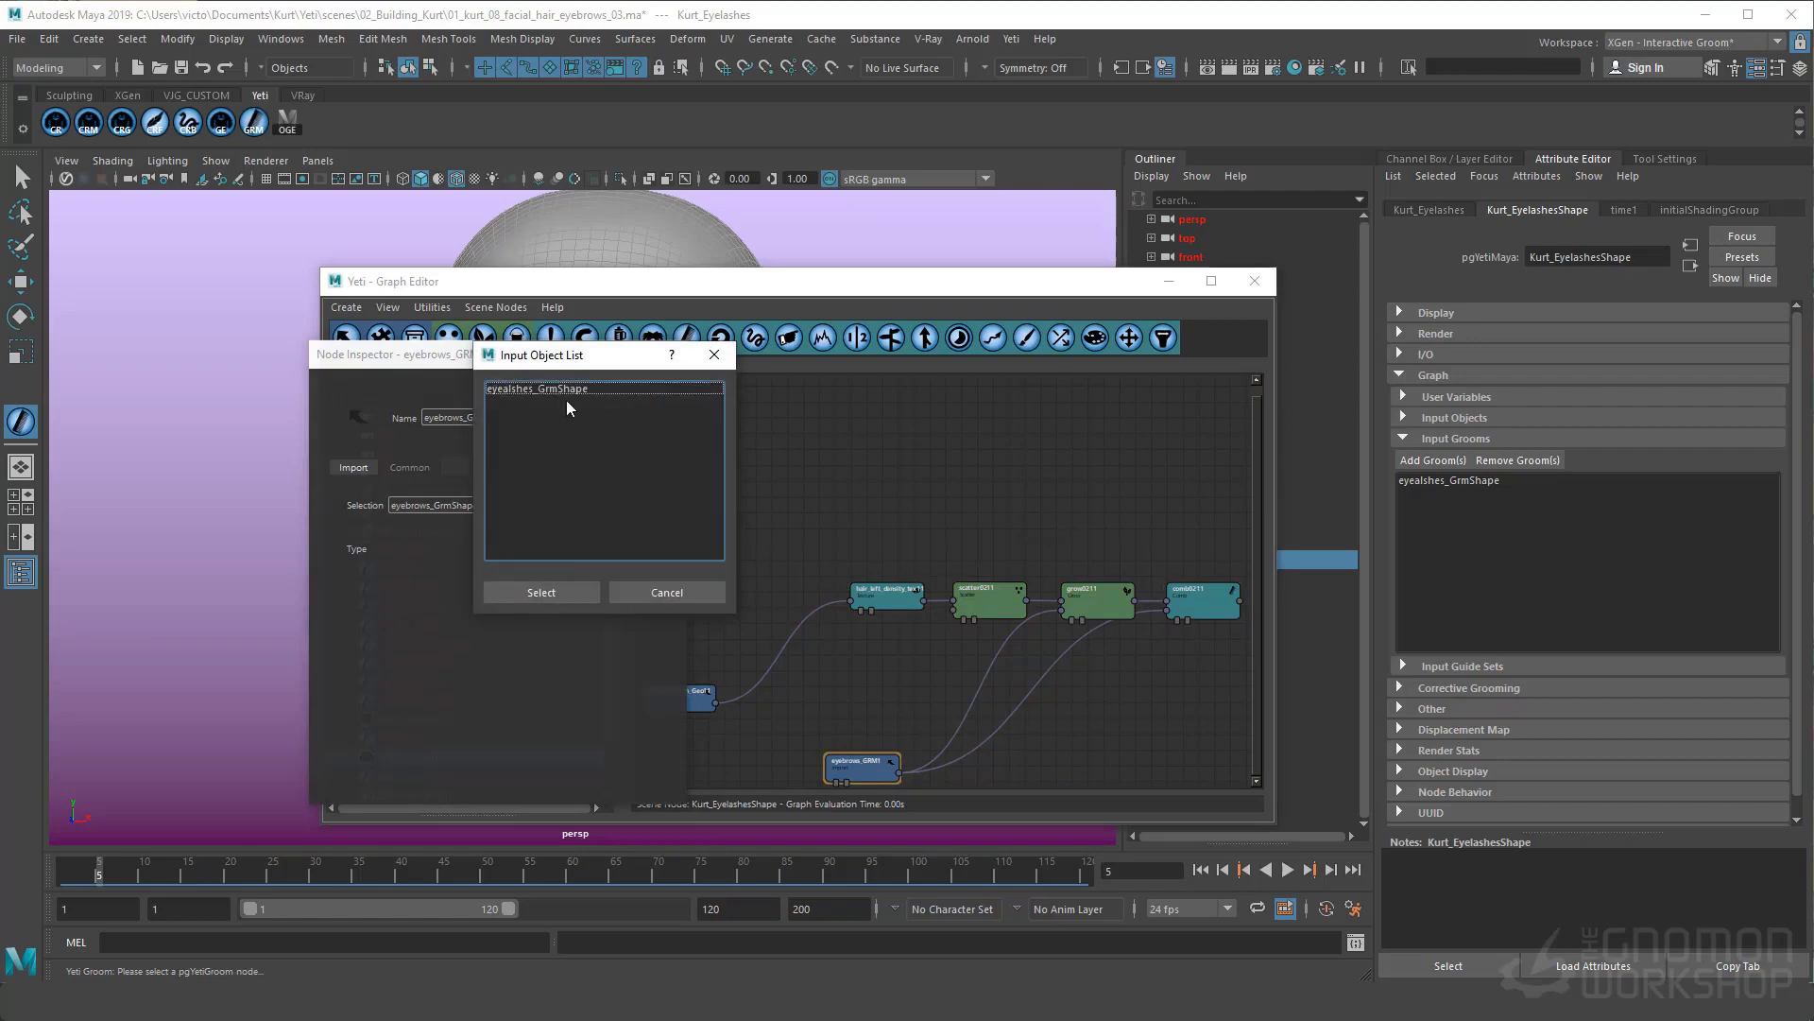
left_click(565, 400)
left_click(559, 592)
left_click(676, 356)
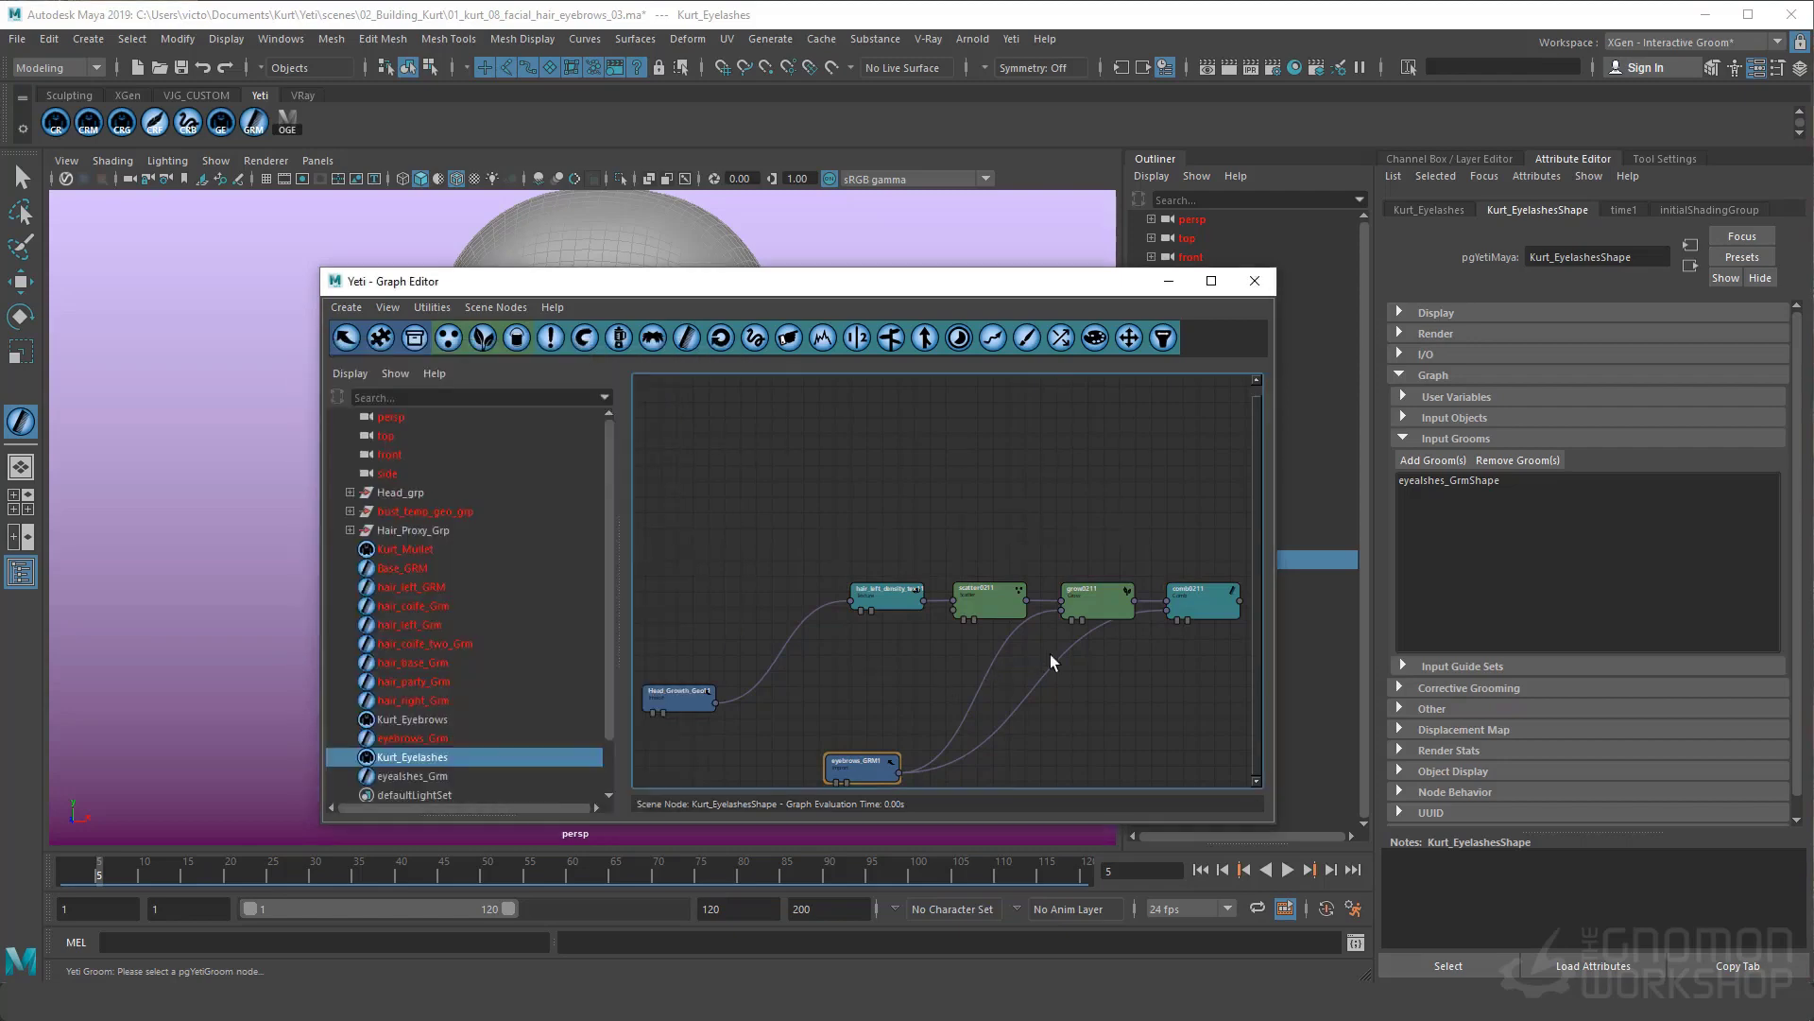
Delete the hair_left_density texture node and move the two import nodes closer to the scatter and grow nodes
key("Delete")
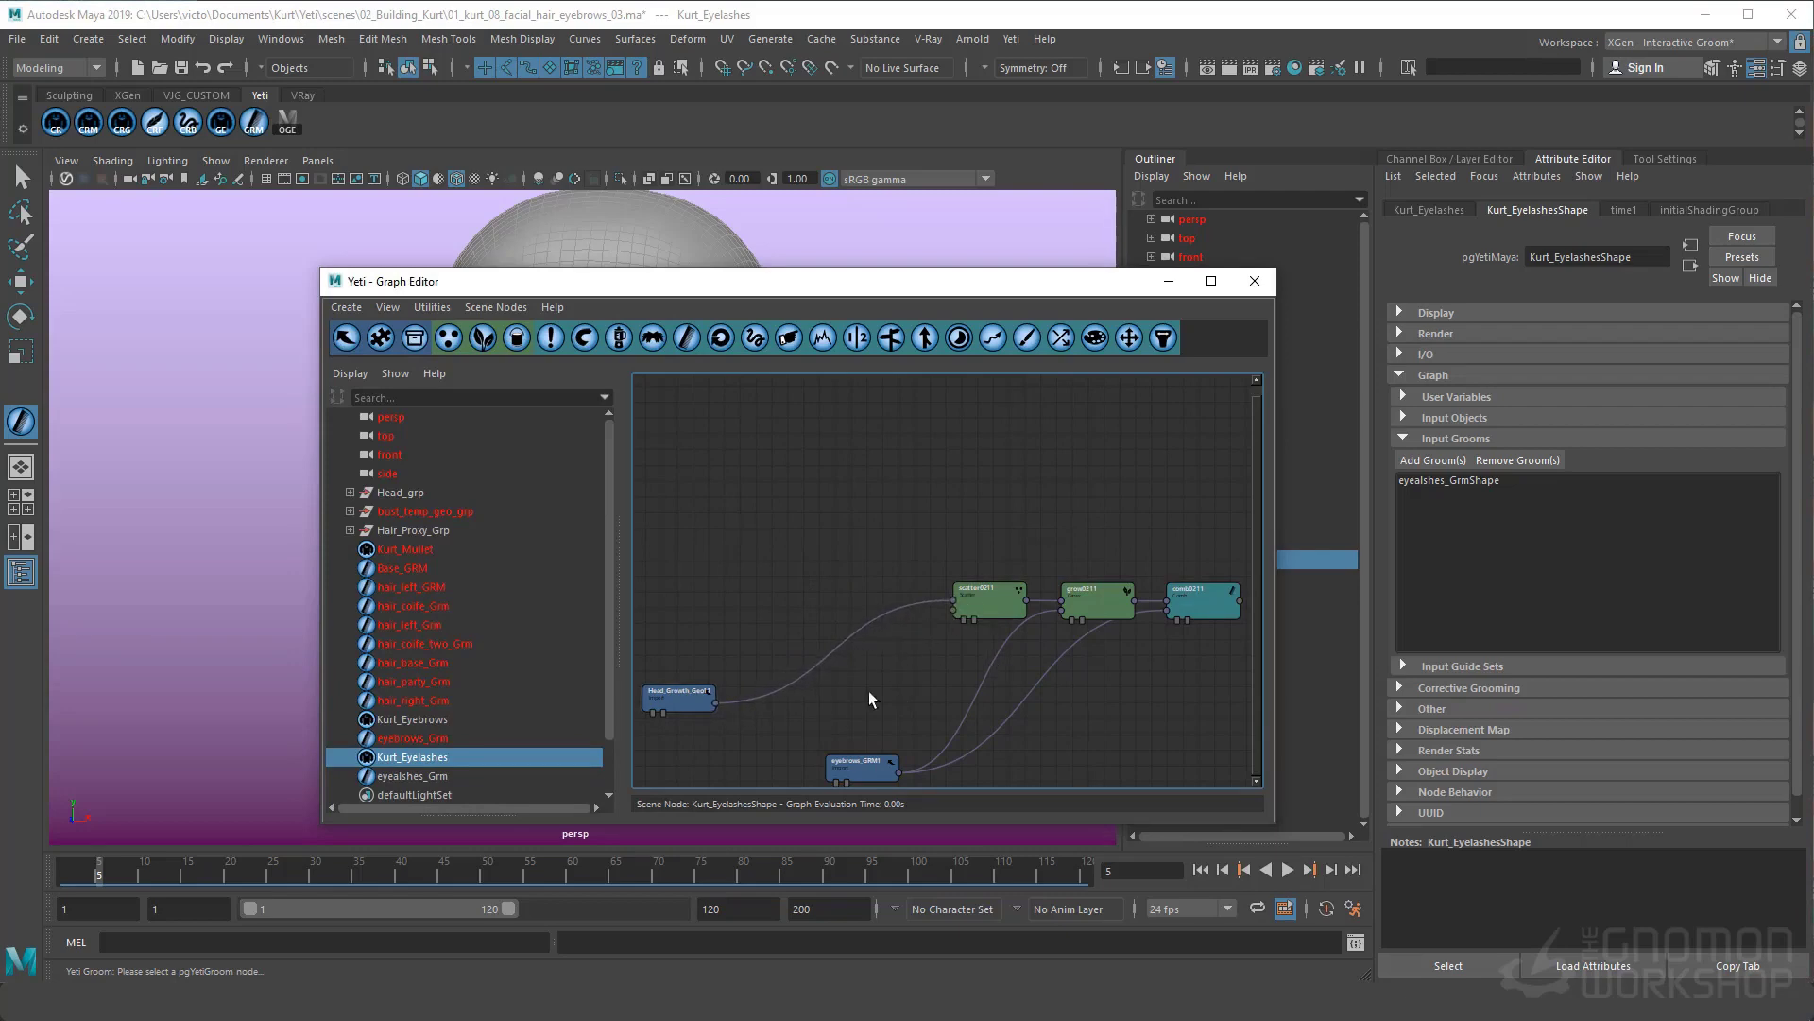
left_click_drag(685, 698, 735, 673)
left_click_drag(876, 764, 973, 717)
Set the face set of the scatter0211 node to eyelashes_Set and close the Graph Editor
double_click(985, 618)
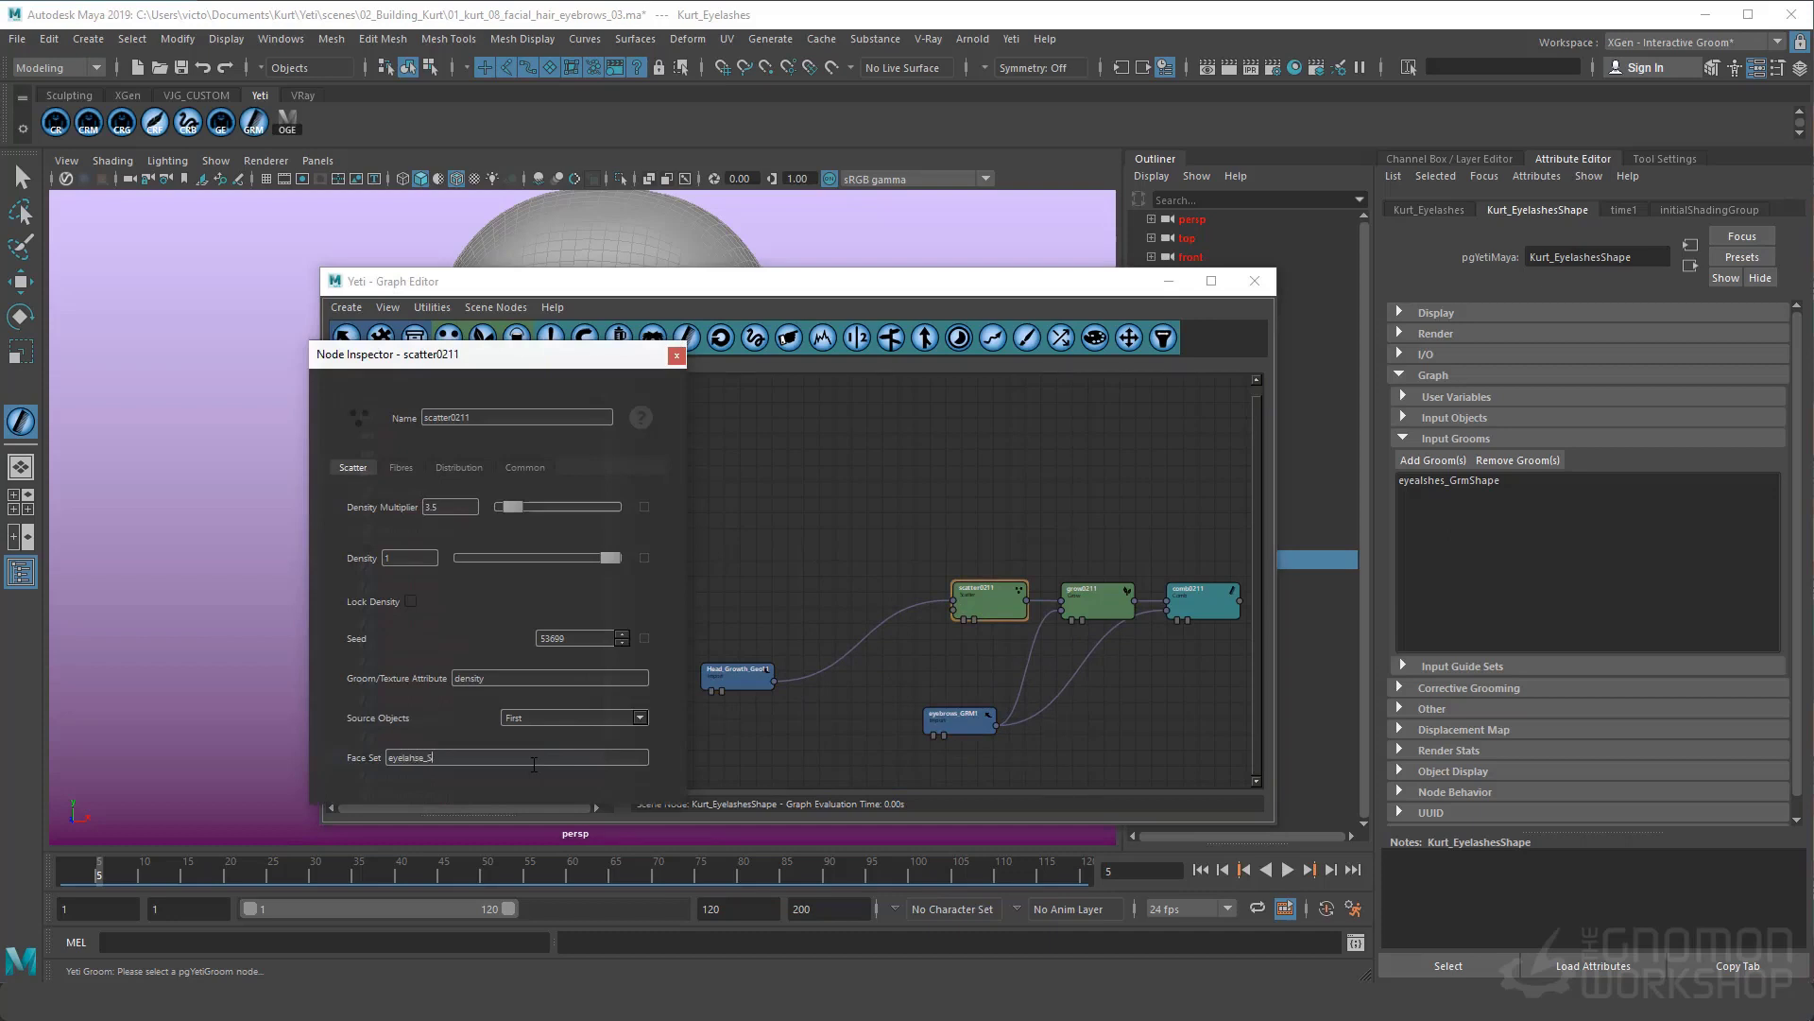
left_click(676, 355)
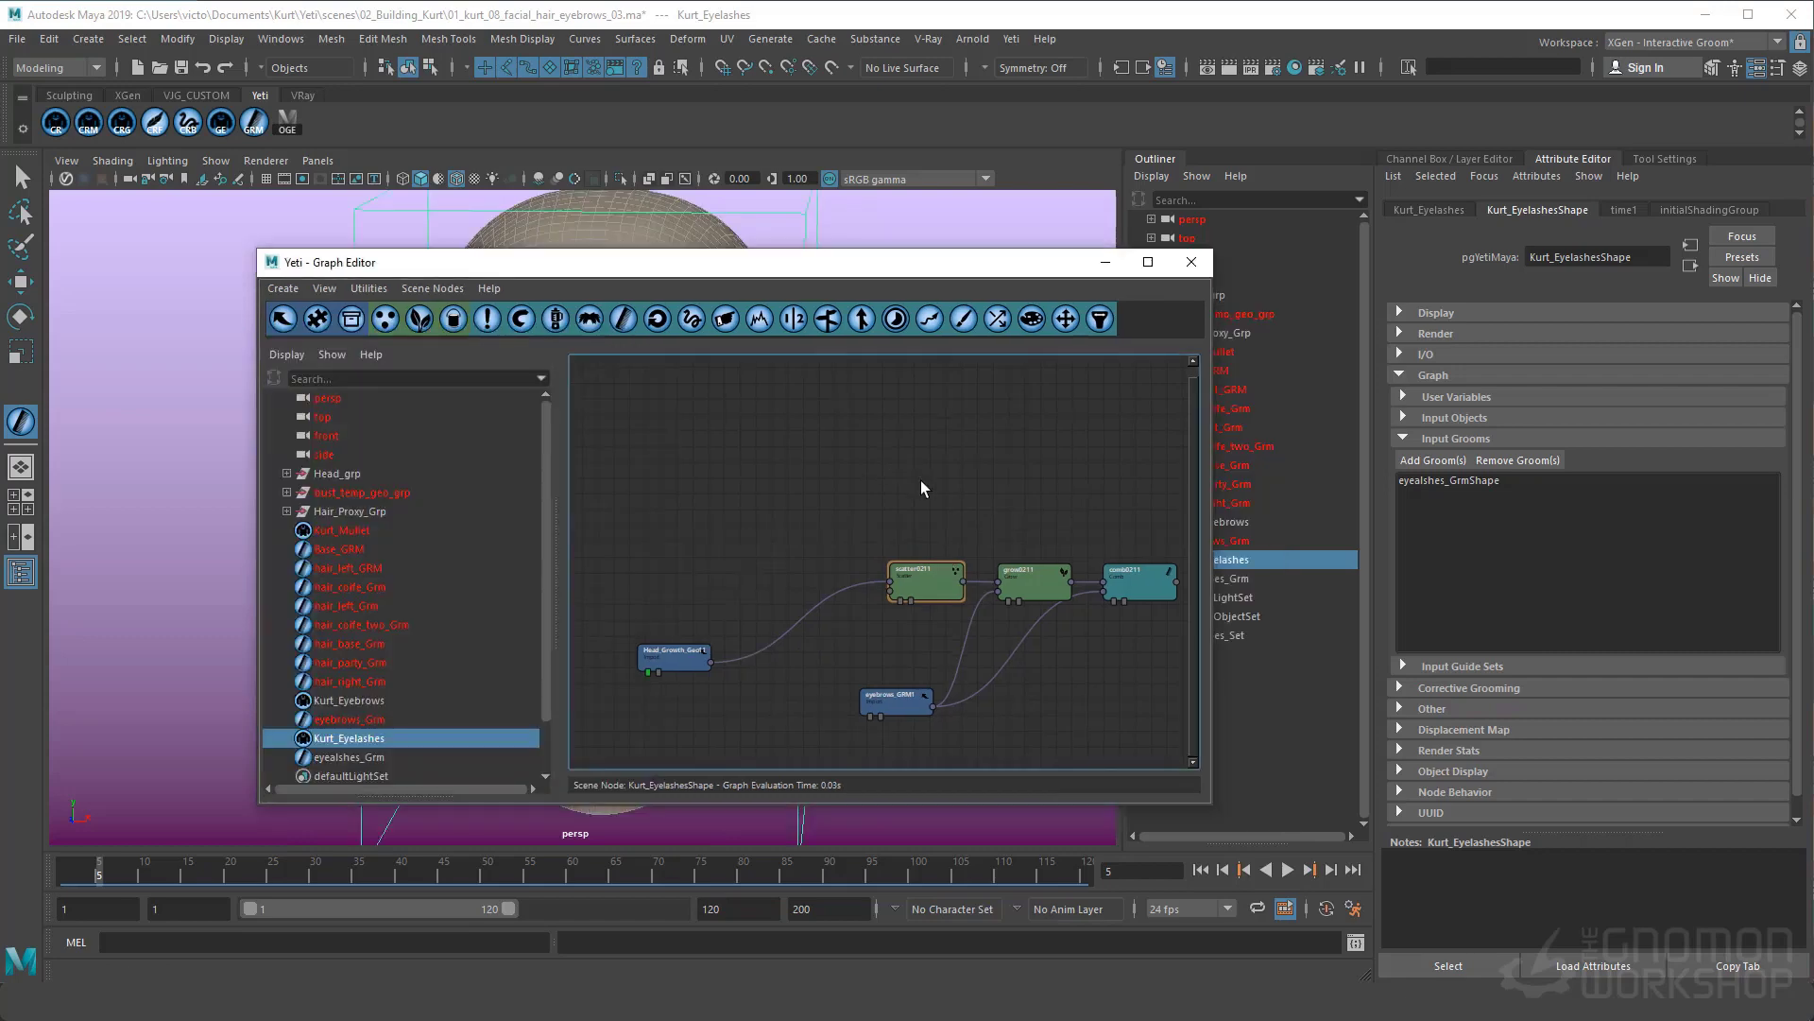
left_click(899, 597)
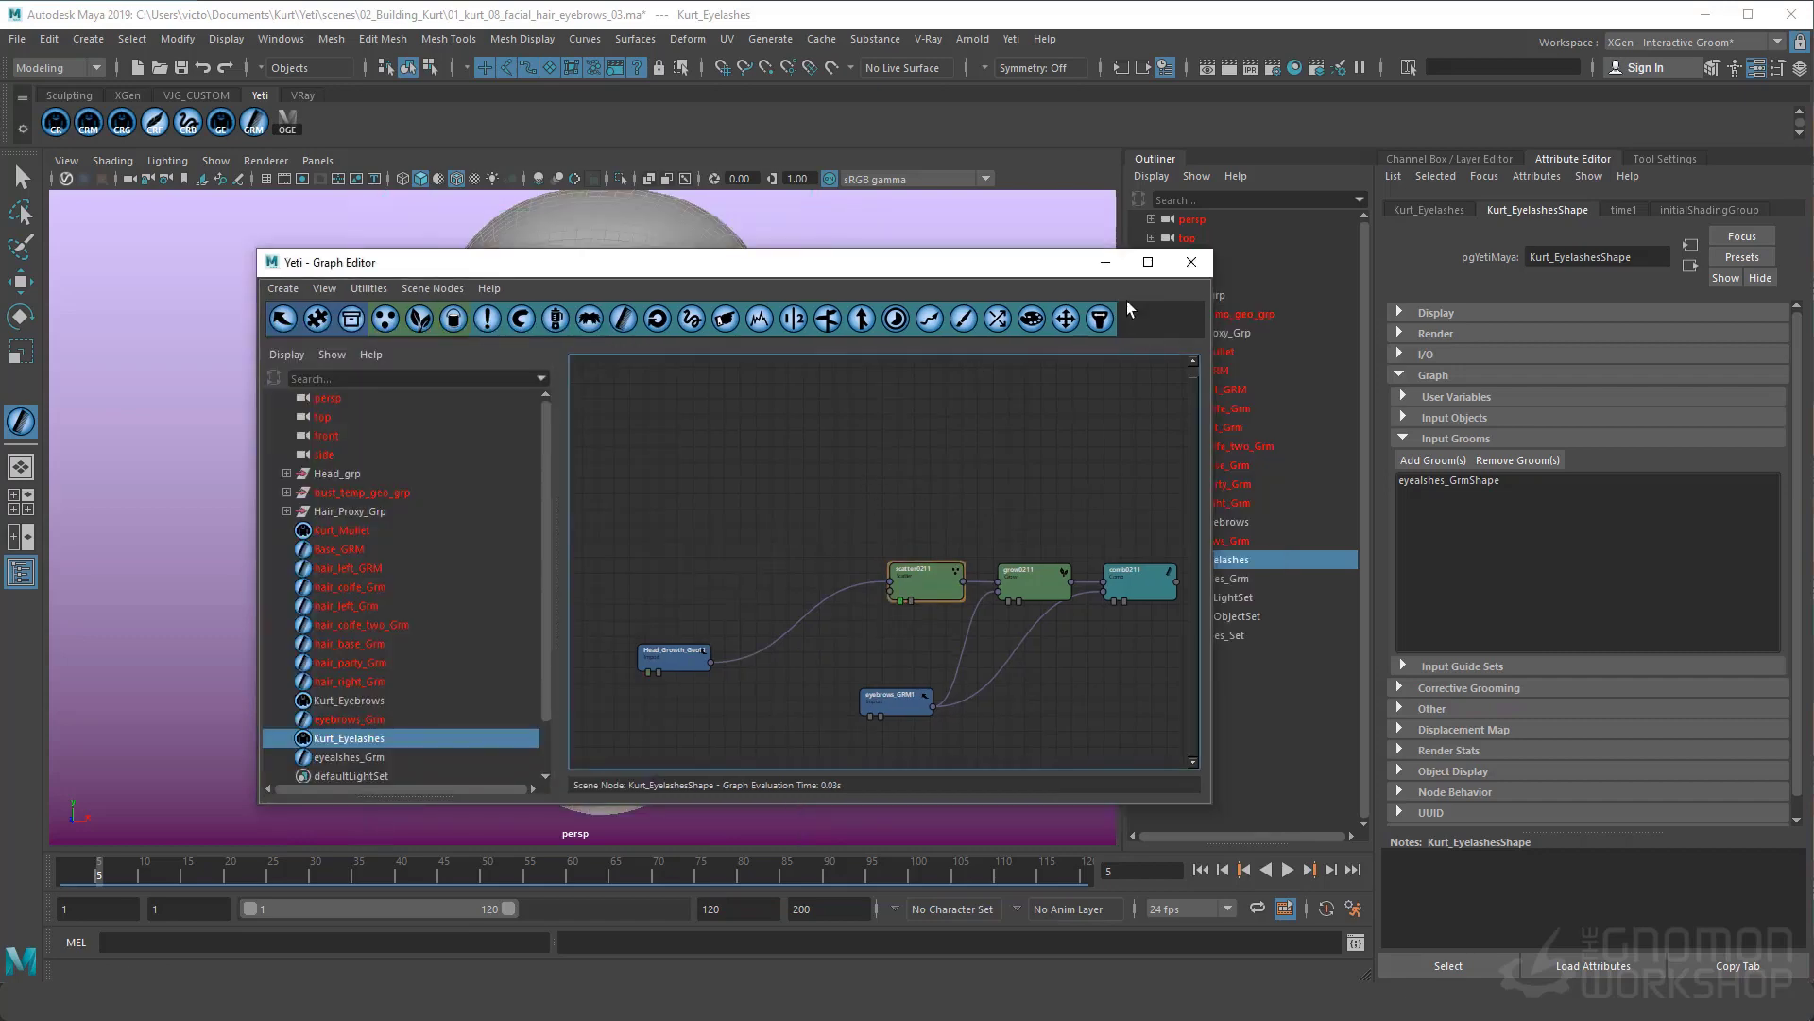
left_click(1191, 263)
Set the Viewport Density of Kurt_Eyelashes to 100
left_click(1399, 376)
left_click(1400, 313)
type("1")
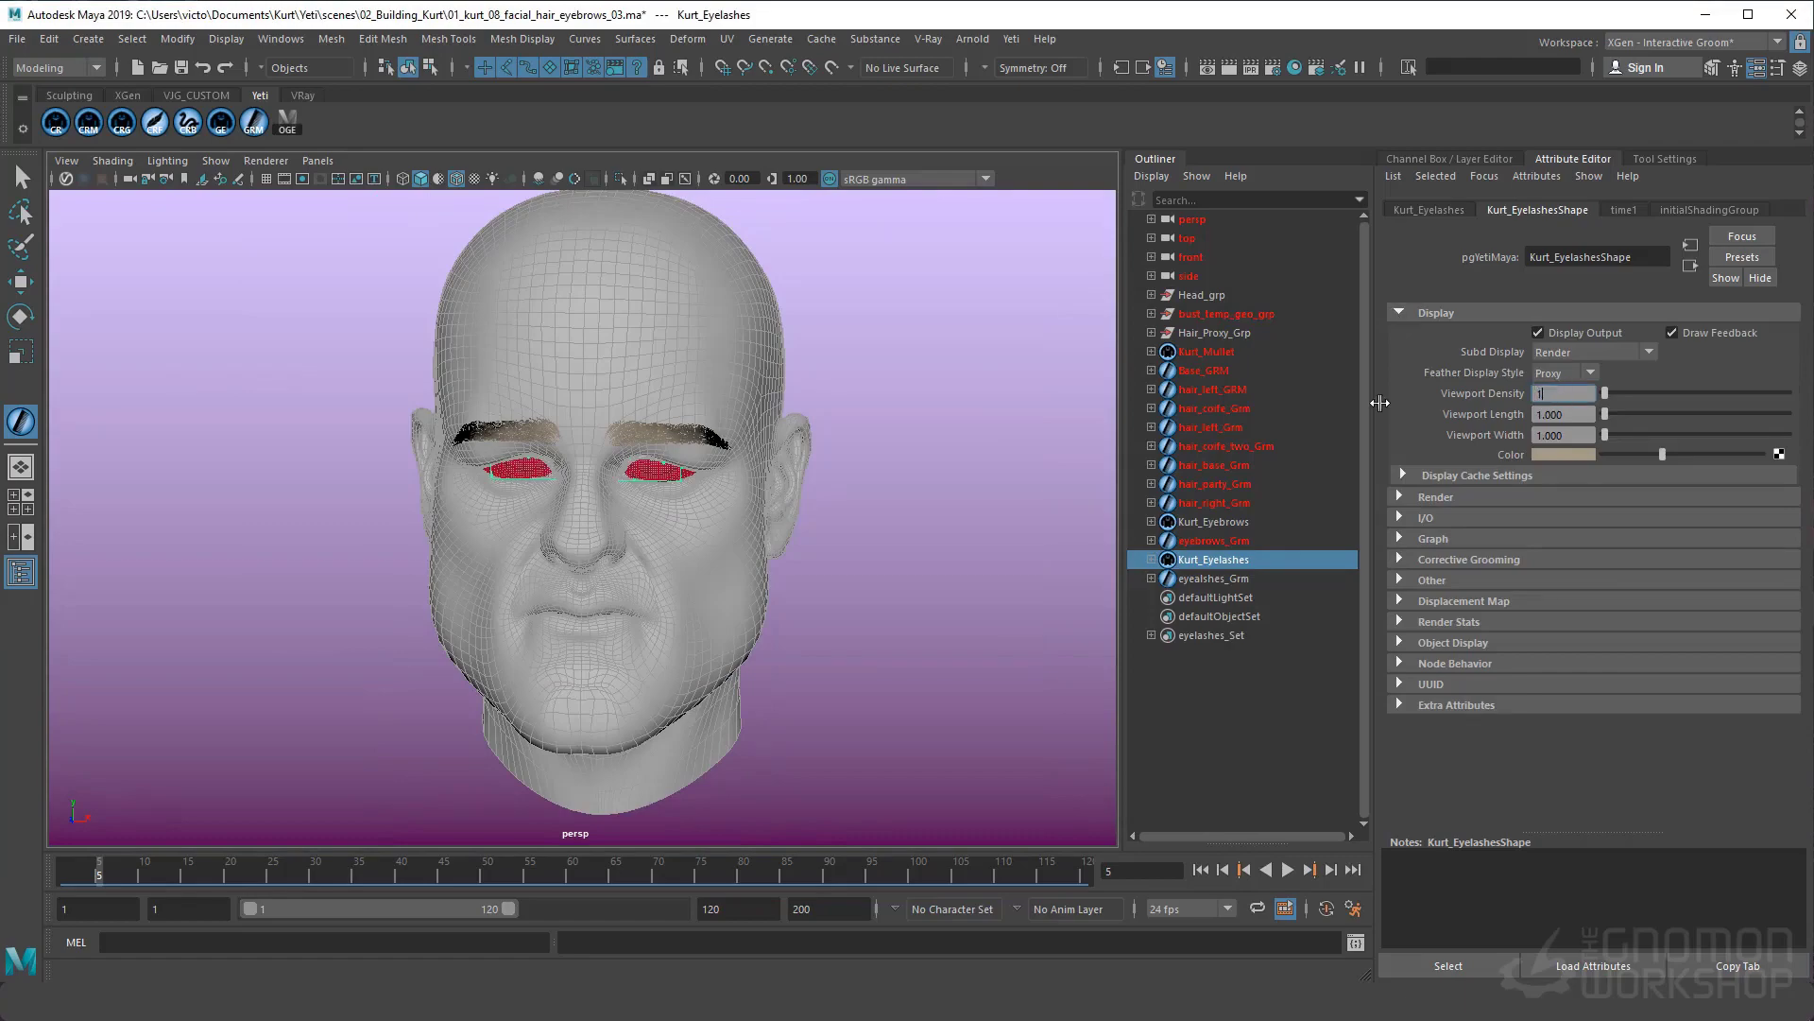
type("00")
key("Return")
Examine the scattered eyelash roots along the eyelid rims of both eyes
scroll(682, 443, "up", 8)
middle_click_drag(679, 441, 684, 485, "alt")
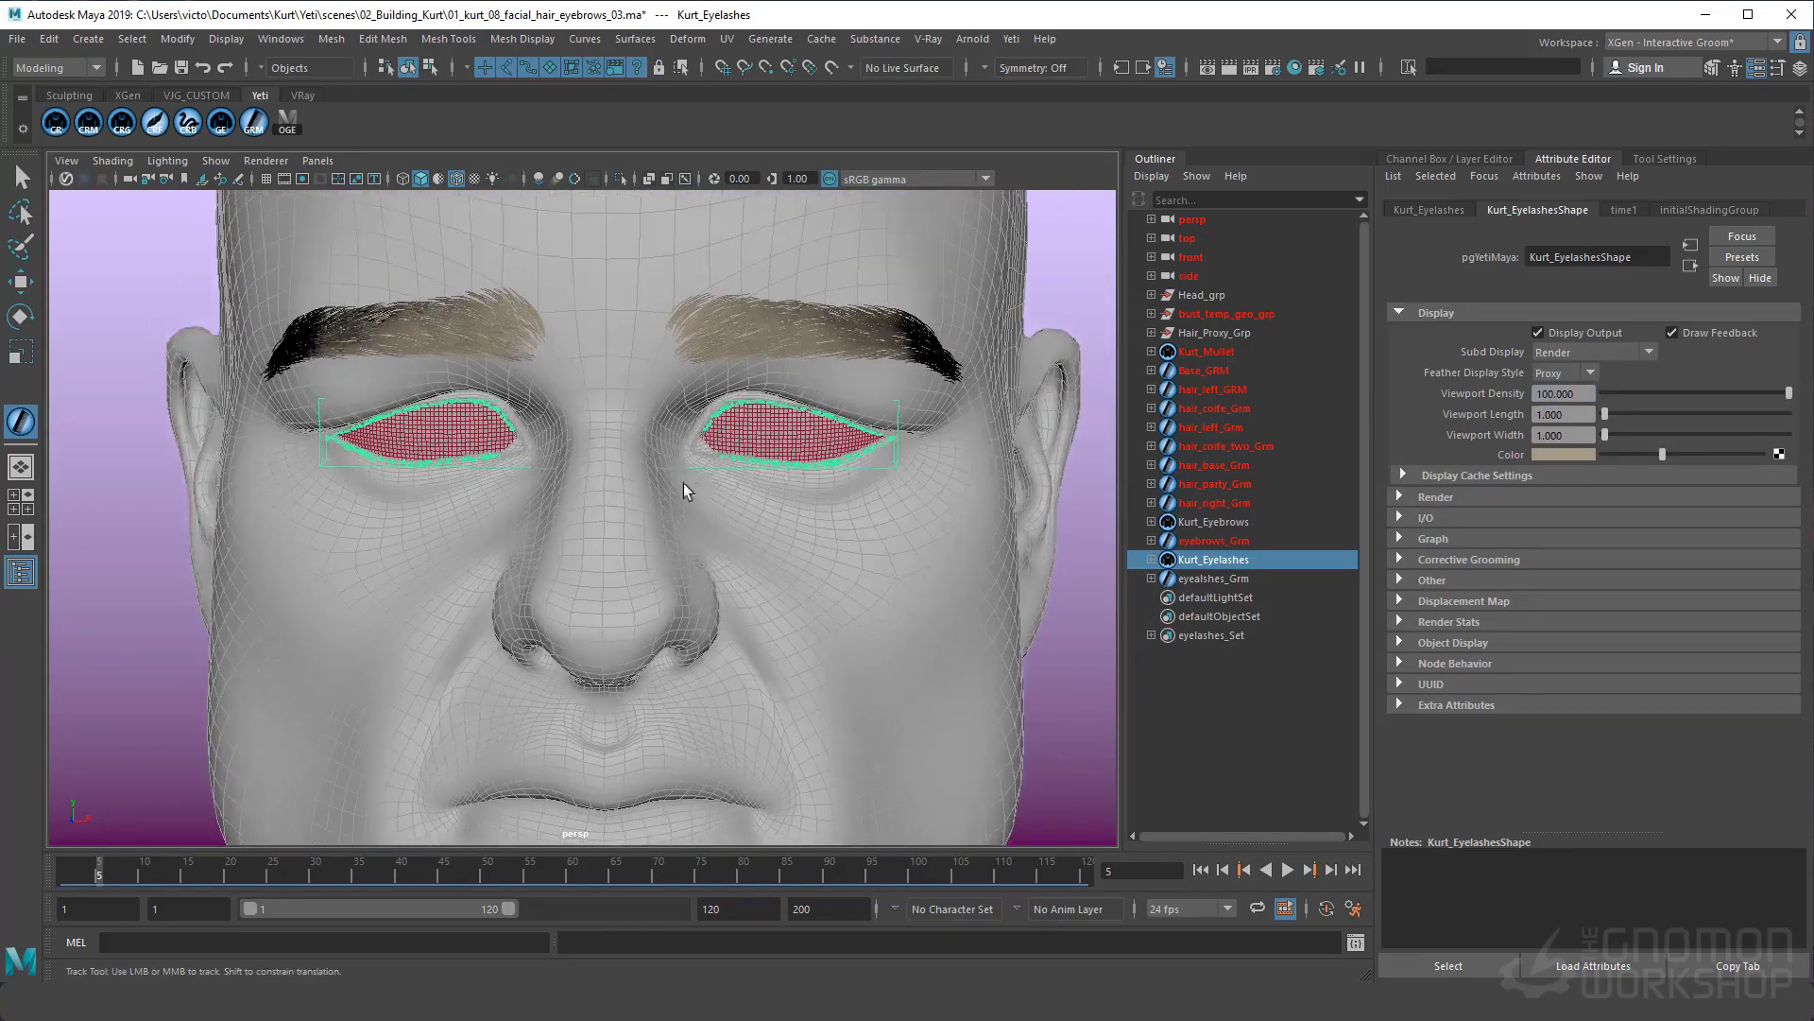
right_click_drag(683, 484, 757, 429, "alt")
middle_click_drag(757, 429, 773, 475, "alt")
left_click_drag(648, 510, 705, 503, "alt")
scroll(705, 503, "up", 5)
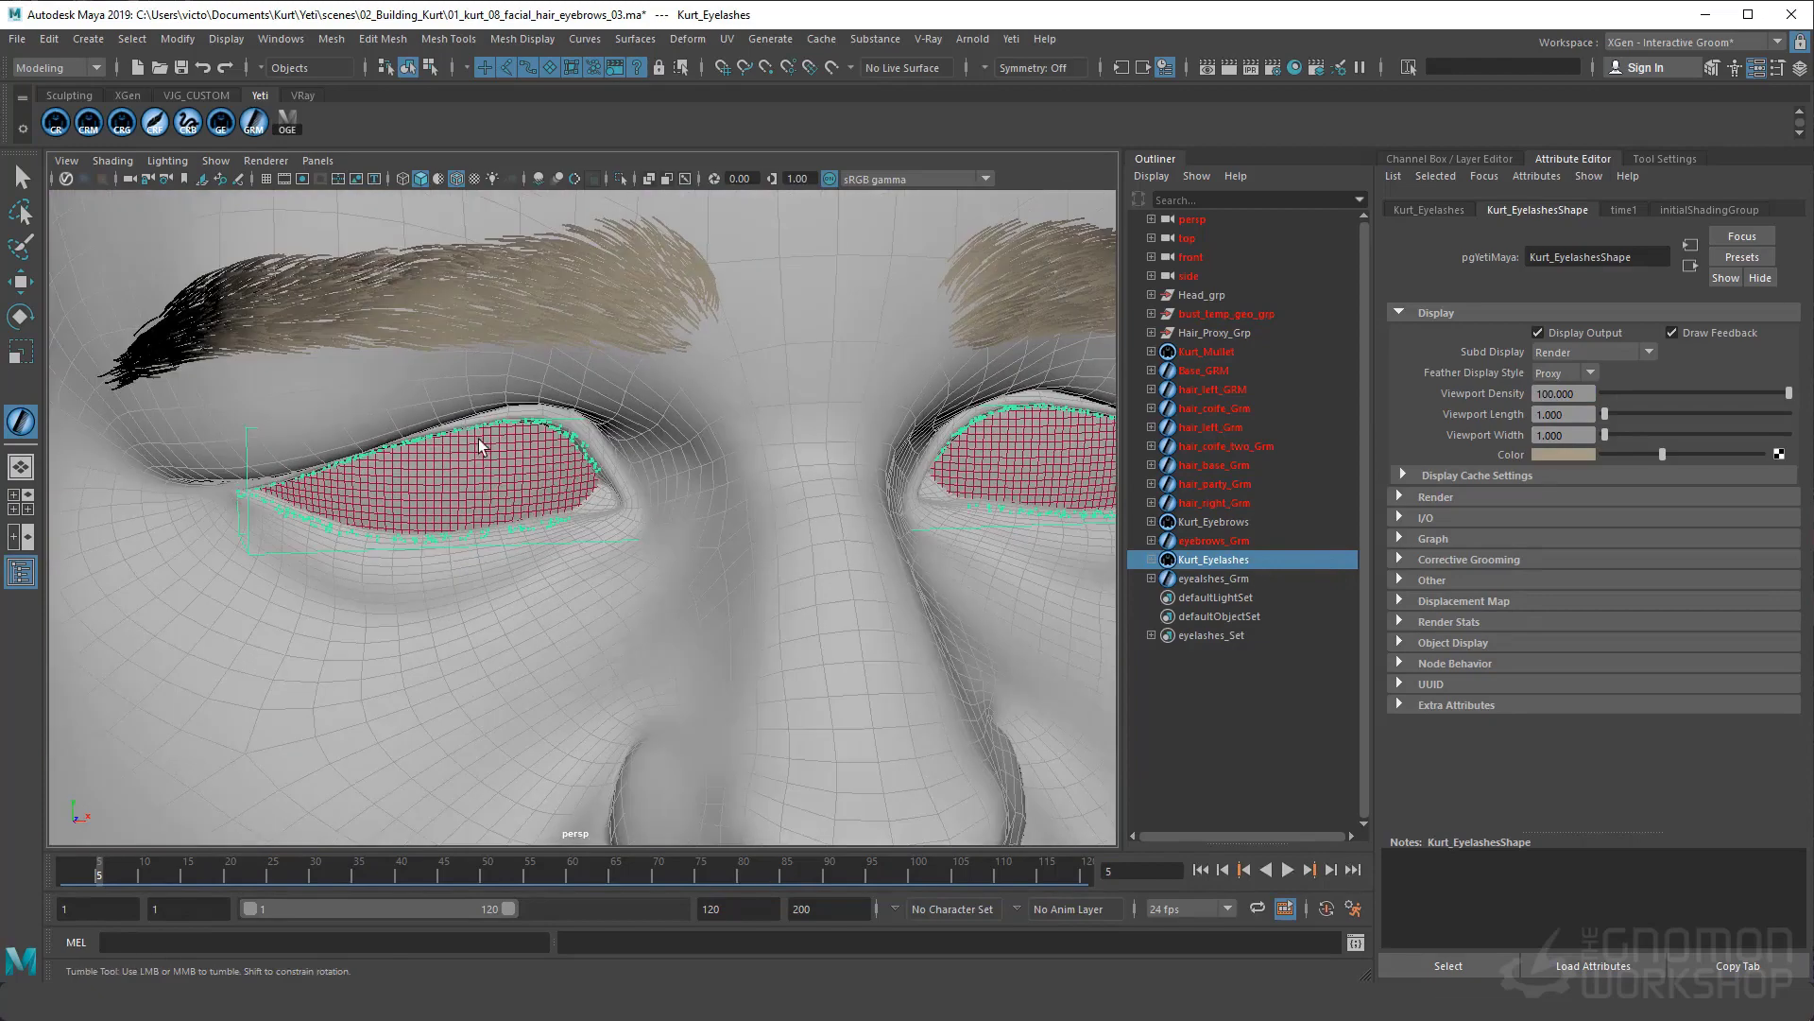
left_click_drag(478, 440, 430, 444, "alt")
middle_click_drag(534, 472, 501, 462, "alt")
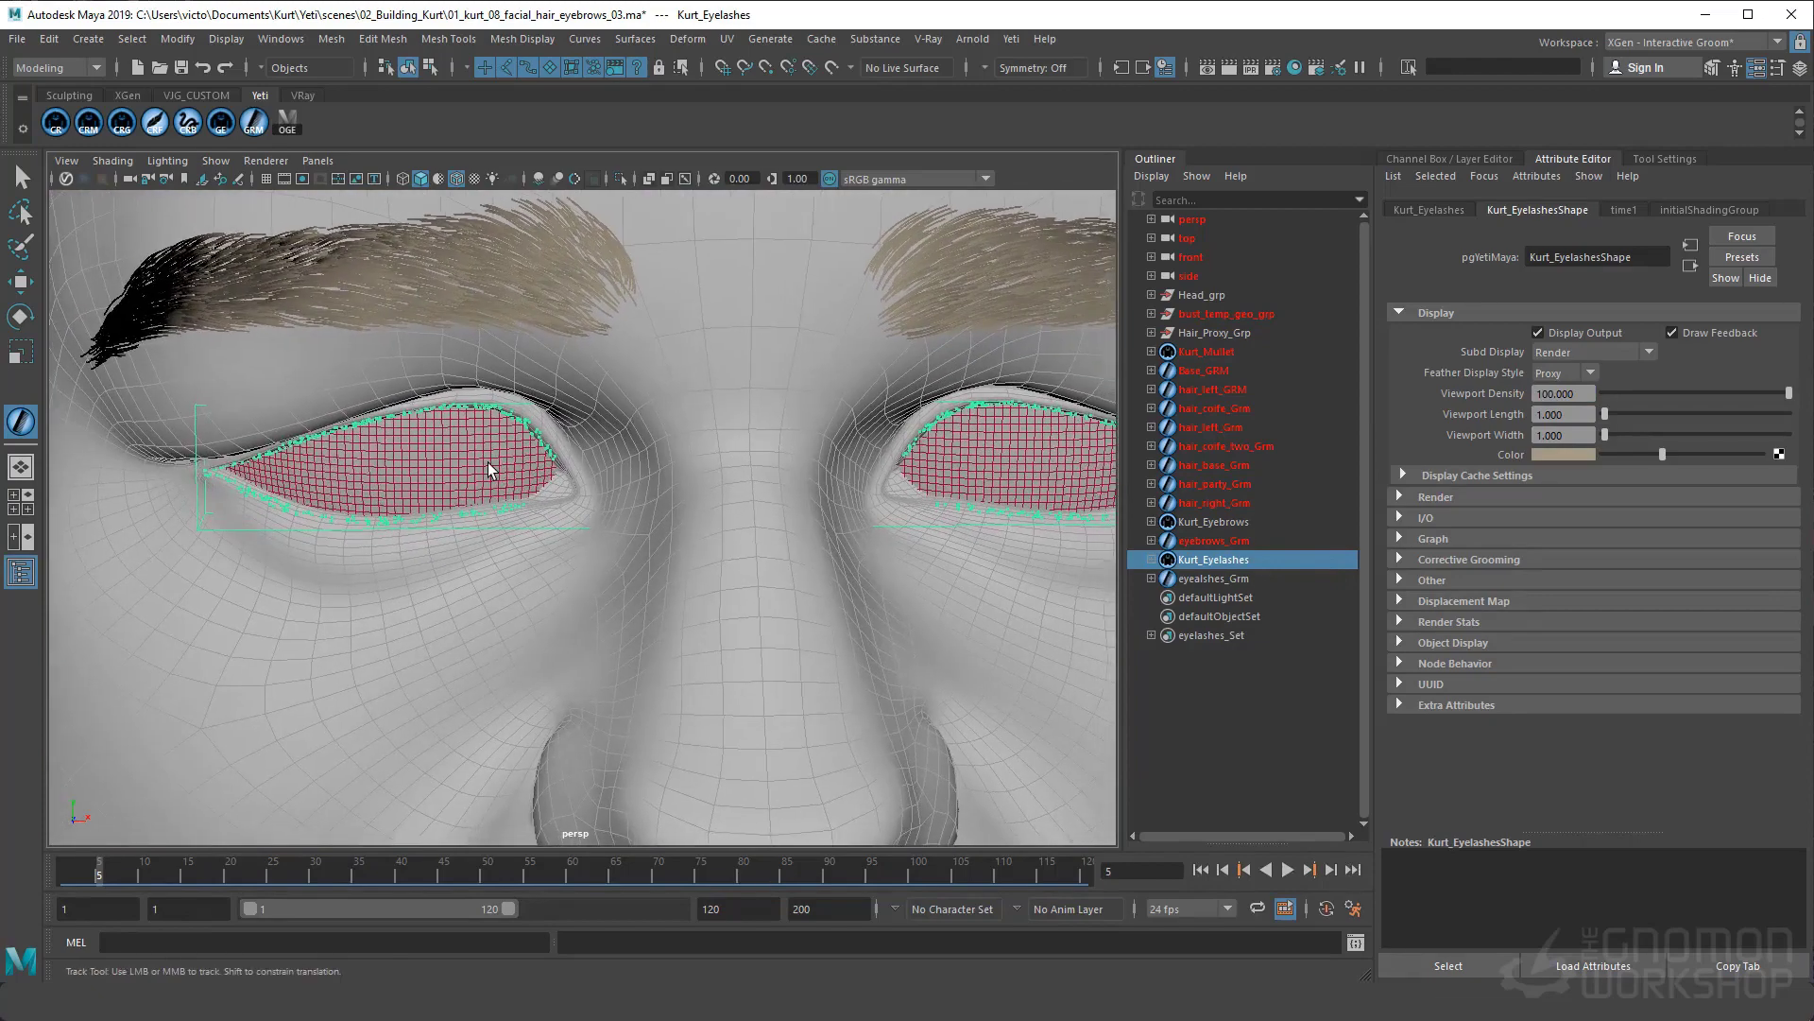
mouse_move(448, 445)
left_mouse_down("alt")
mouse_move(389, 436)
mouse_move(459, 431)
left_mouse_up("alt")
middle_click_drag(459, 431, 535, 429, "alt")
Set the initial strand length of eyealshes_Grm to 0.150, with mesh-point population off and strand segments displayed
left_click(253, 129)
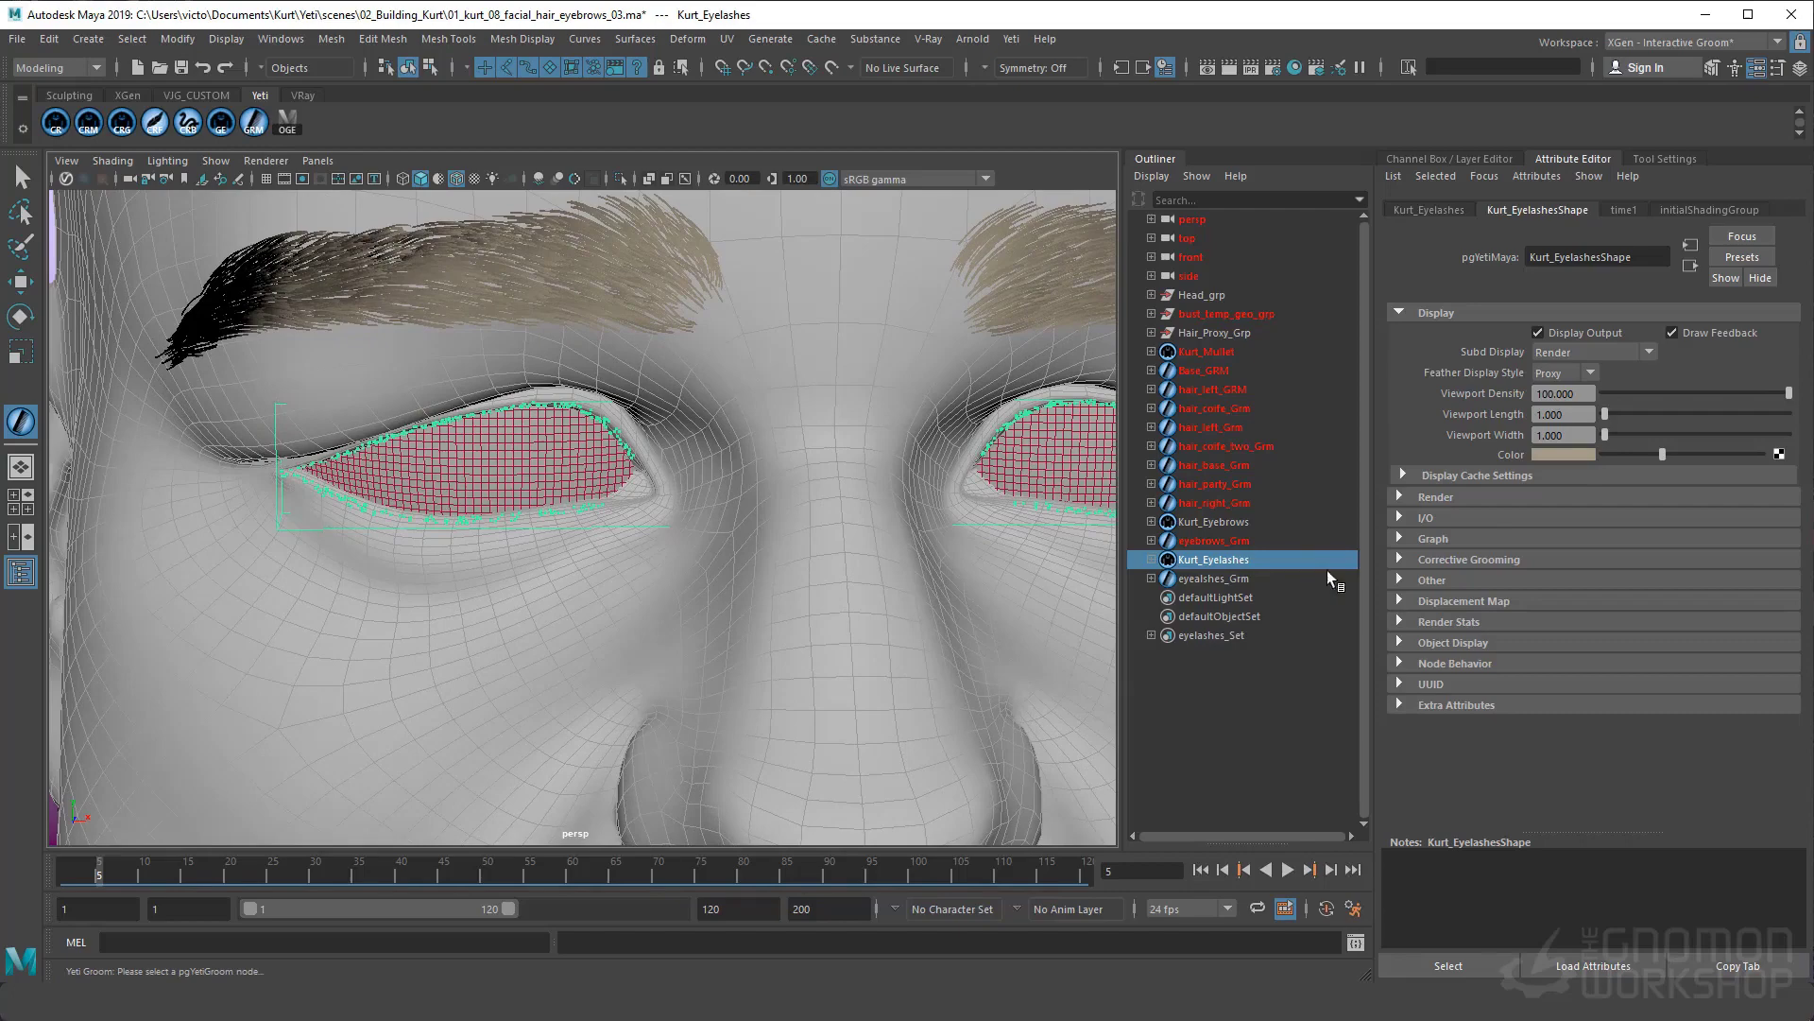
left_click(1233, 578)
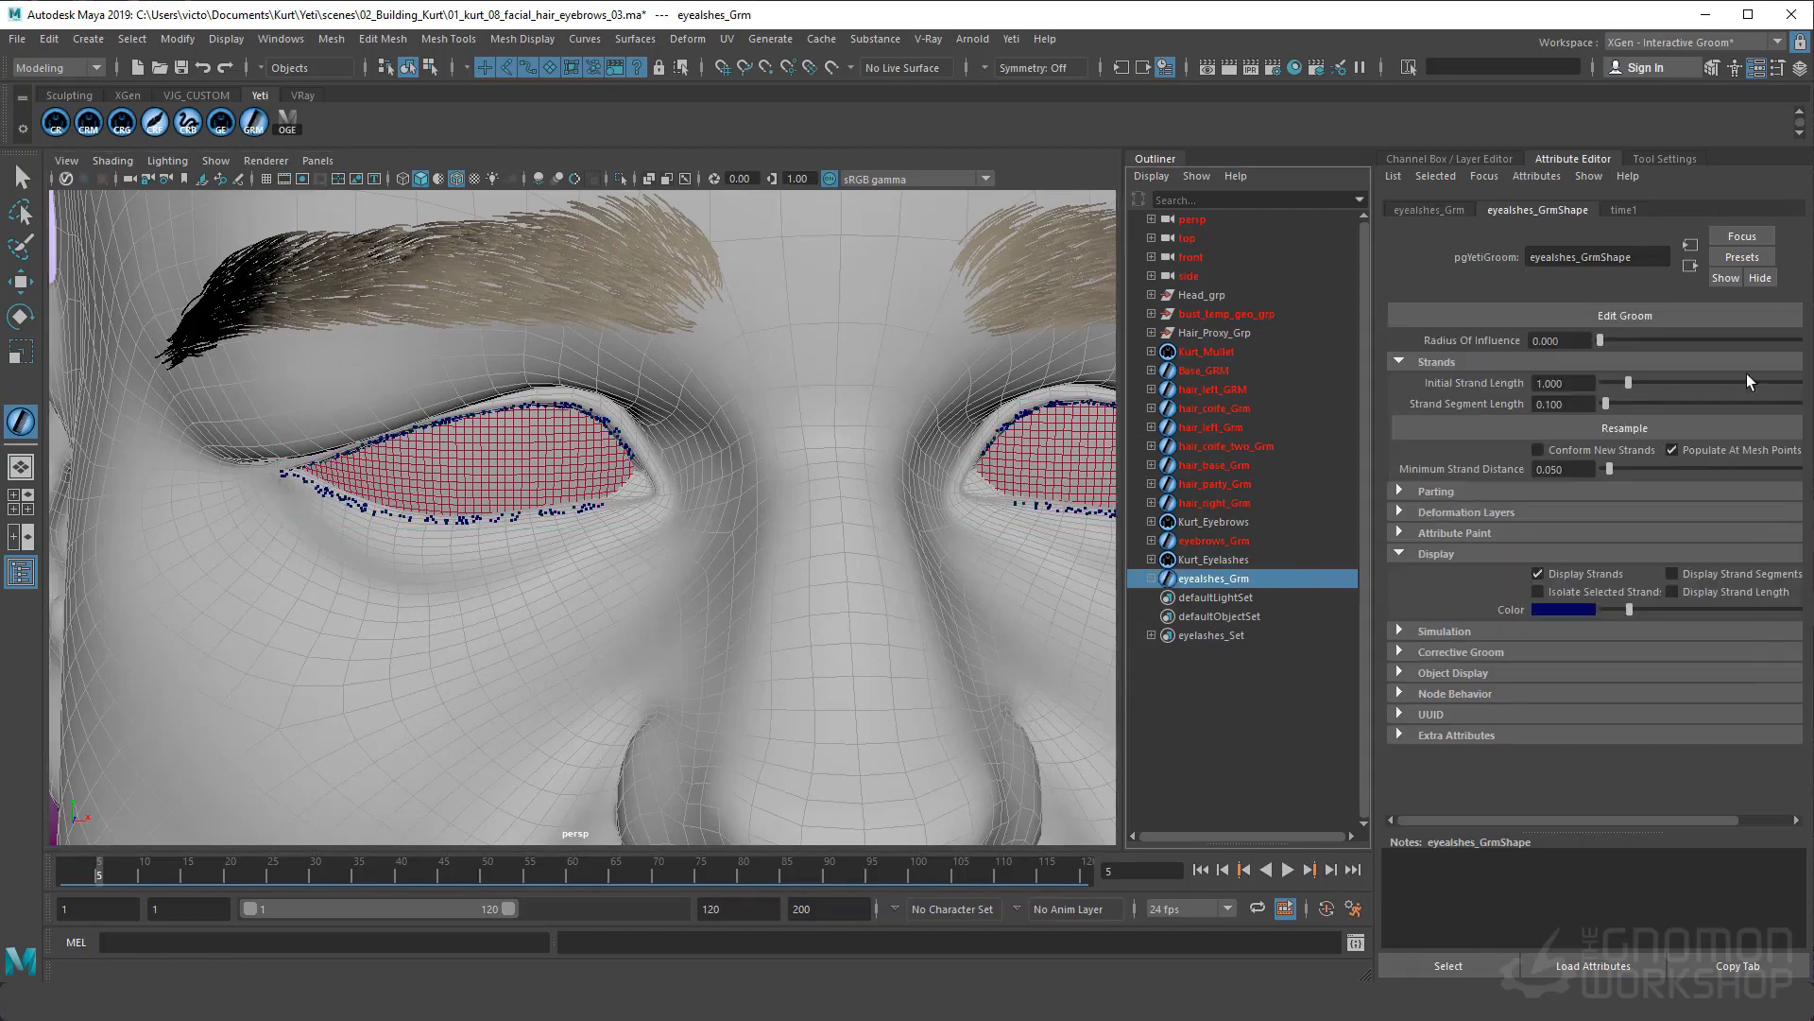
left_click_drag(1576, 386, 1381, 428)
type(".2")
key("Return")
Add a guide strand on the lower eyelid near the inner eye corner and bend it with the sculpt brush
right_click_drag(513, 550, 831, 551, "alt")
left_click_drag(532, 571, 543, 571, "alt")
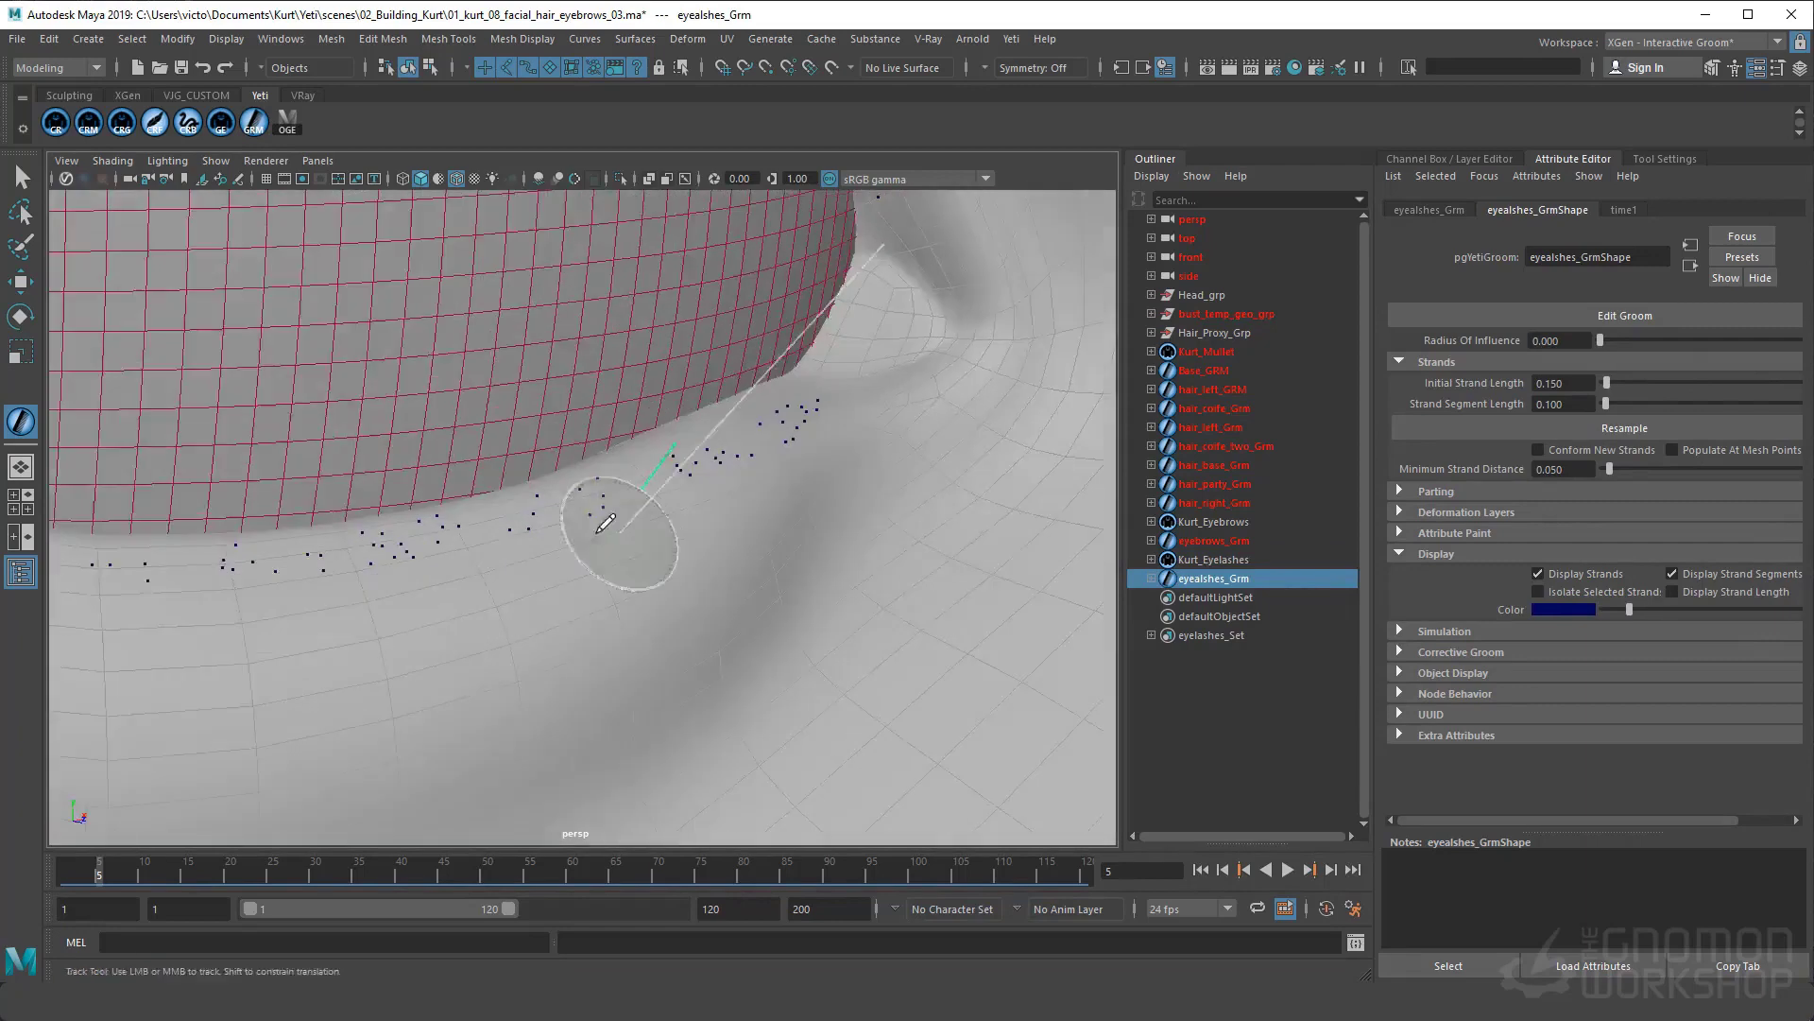
mouse_move(607, 526)
right_mouse_down("alt")
mouse_move(669, 385)
mouse_move(770, 608)
right_mouse_up("alt")
left_click(1665, 158)
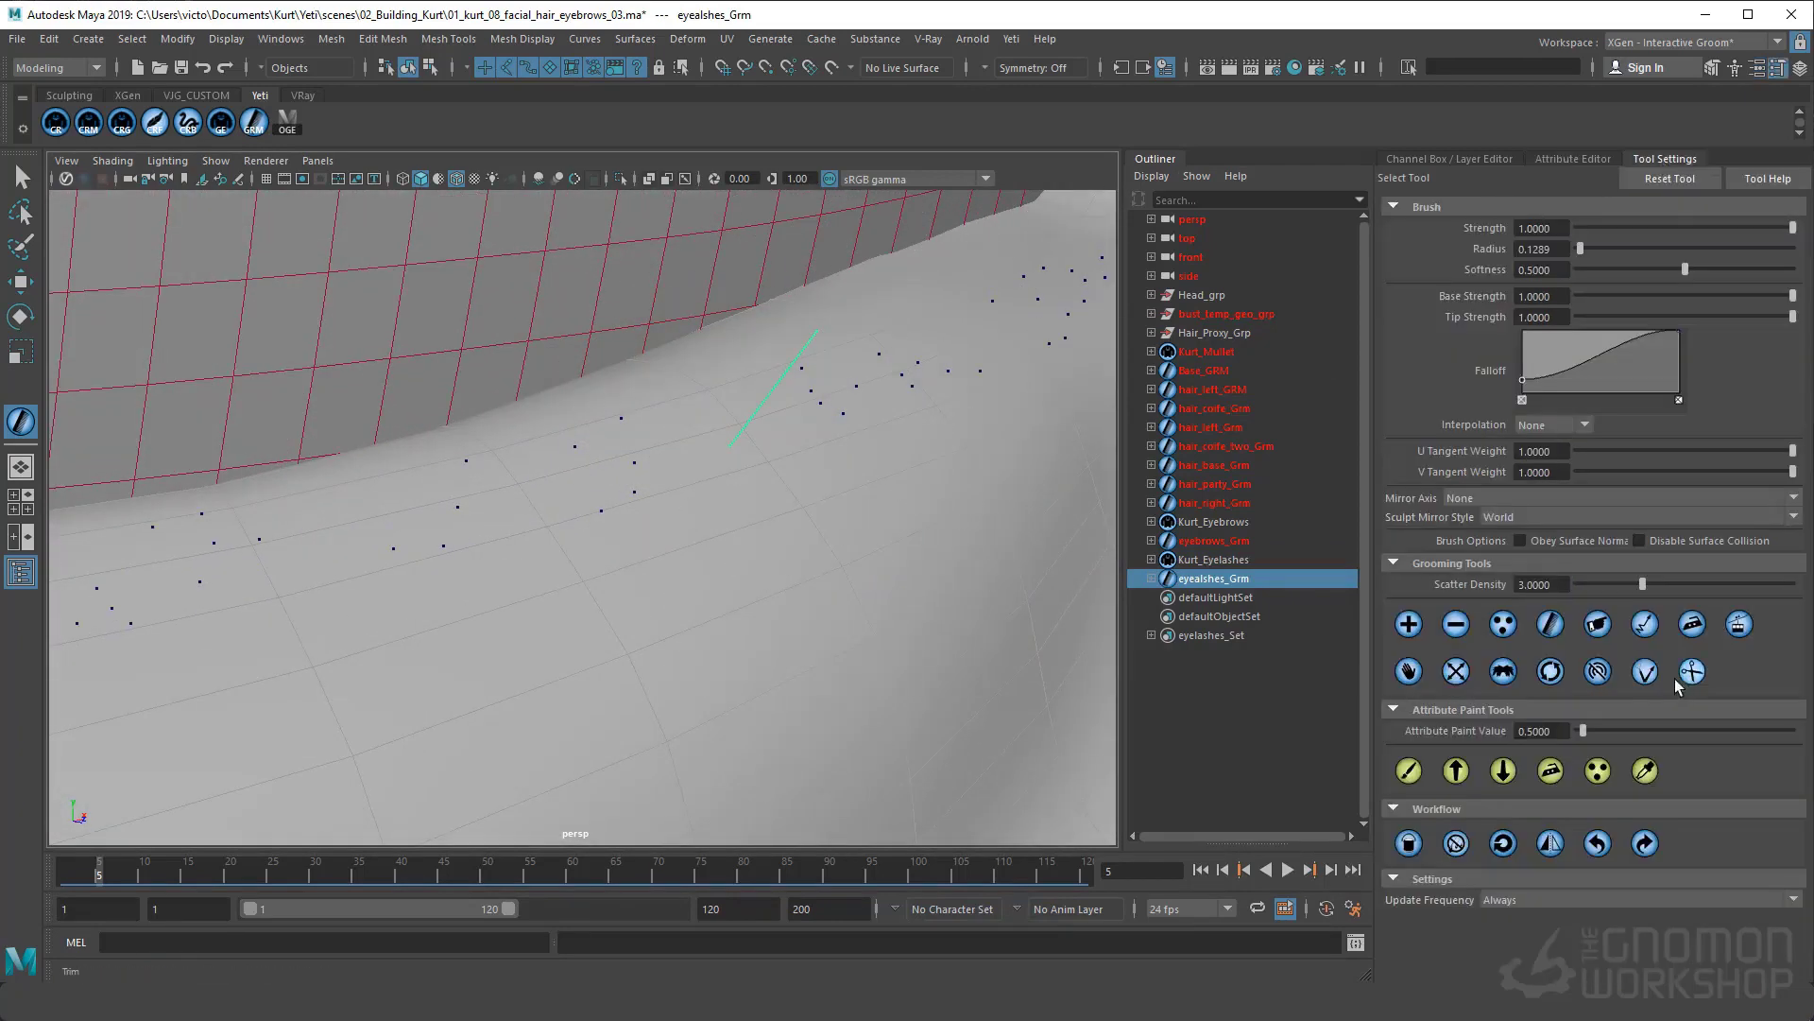
left_click(1645, 671)
left_click_drag(945, 453, 785, 448, "alt")
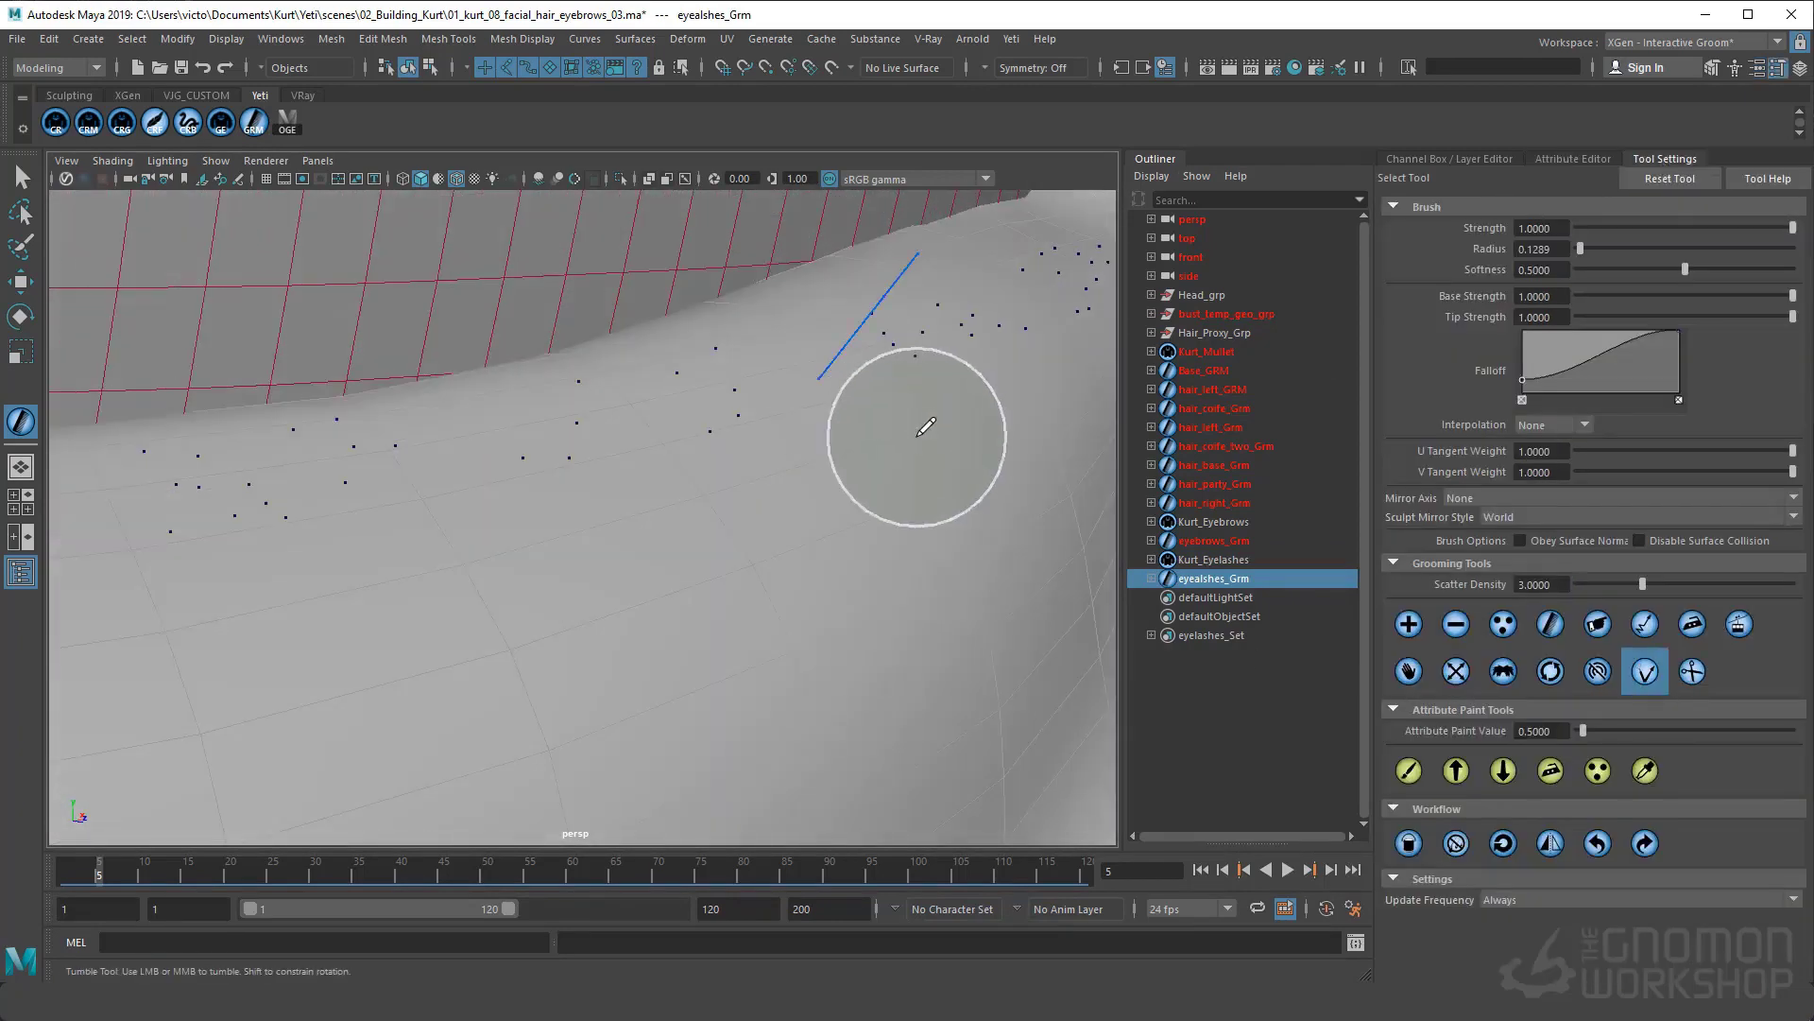
left_click_drag(923, 422, 608, 506, "alt")
mouse_move(828, 434)
left_mouse_down()
mouse_move(896, 459)
mouse_move(765, 495)
mouse_move(782, 493)
left_mouse_up()
Set the strand segment length to 0.030 and sculpt the first lower-lid guide strand into a smooth curve
left_click(1569, 159)
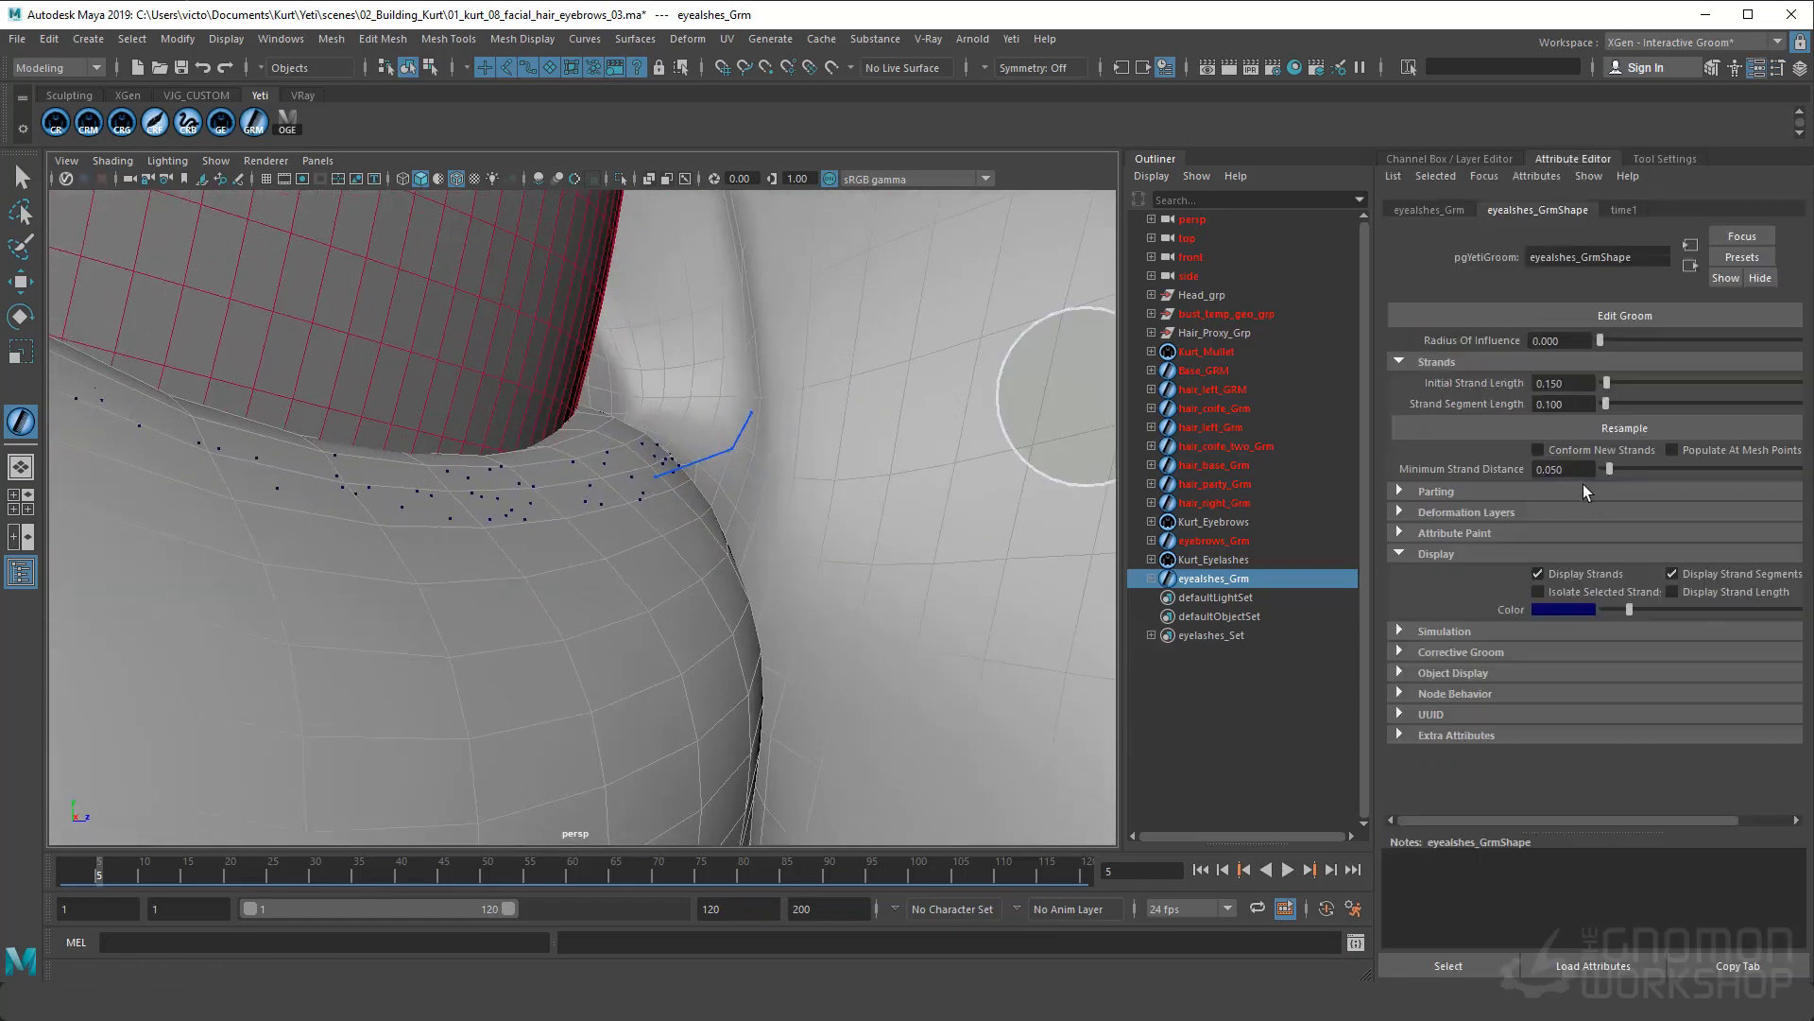
type(".")
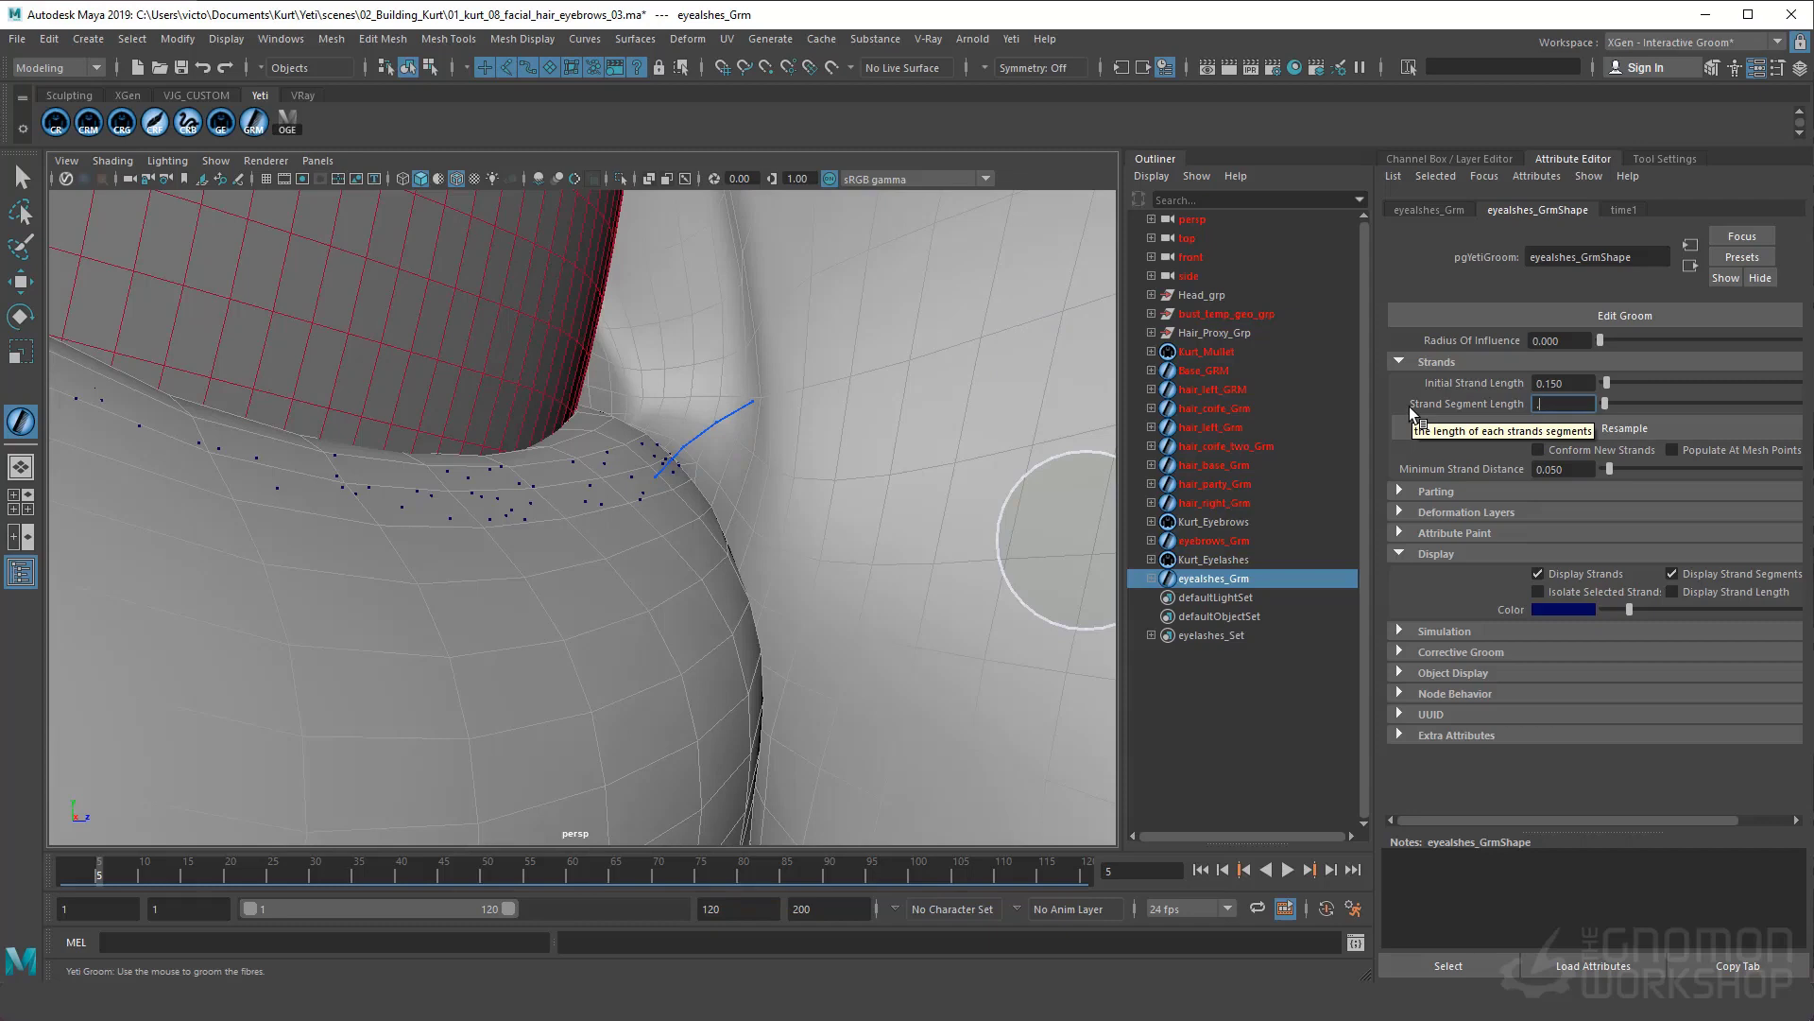
type("030")
key("Return")
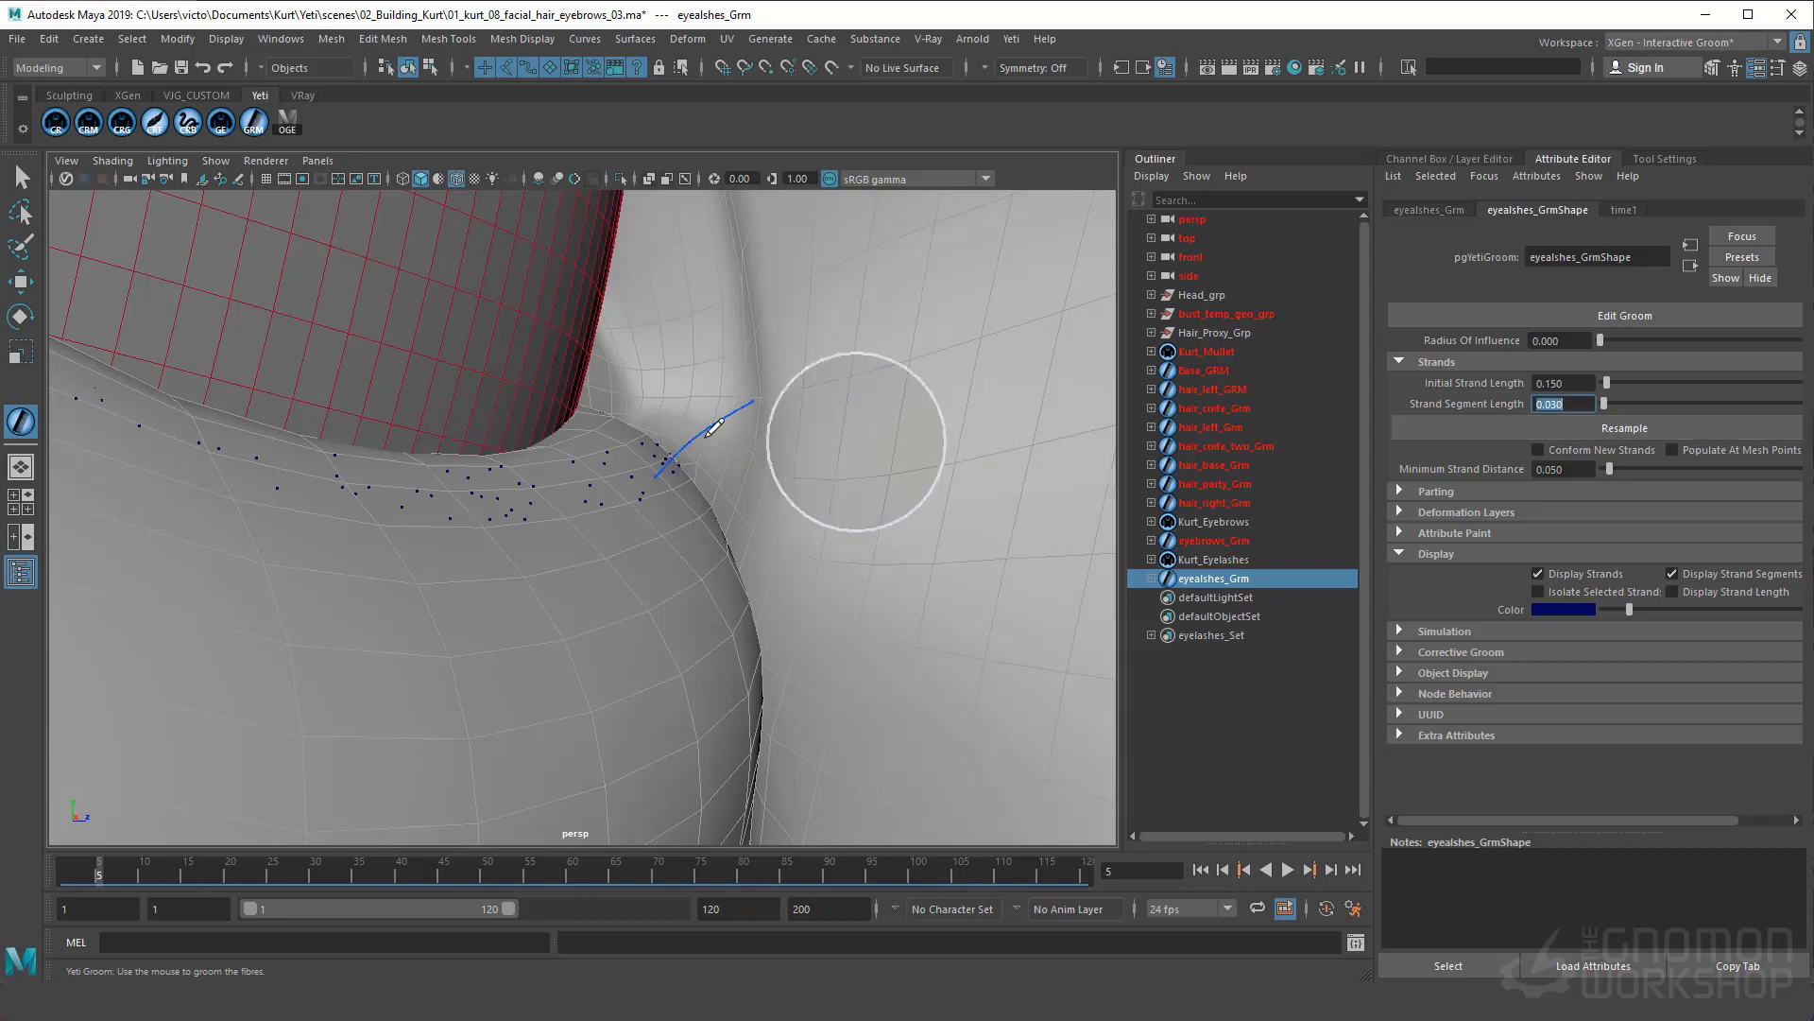
mouse_move(712, 415)
left_mouse_down()
mouse_move(797, 569)
mouse_move(745, 474)
left_mouse_up()
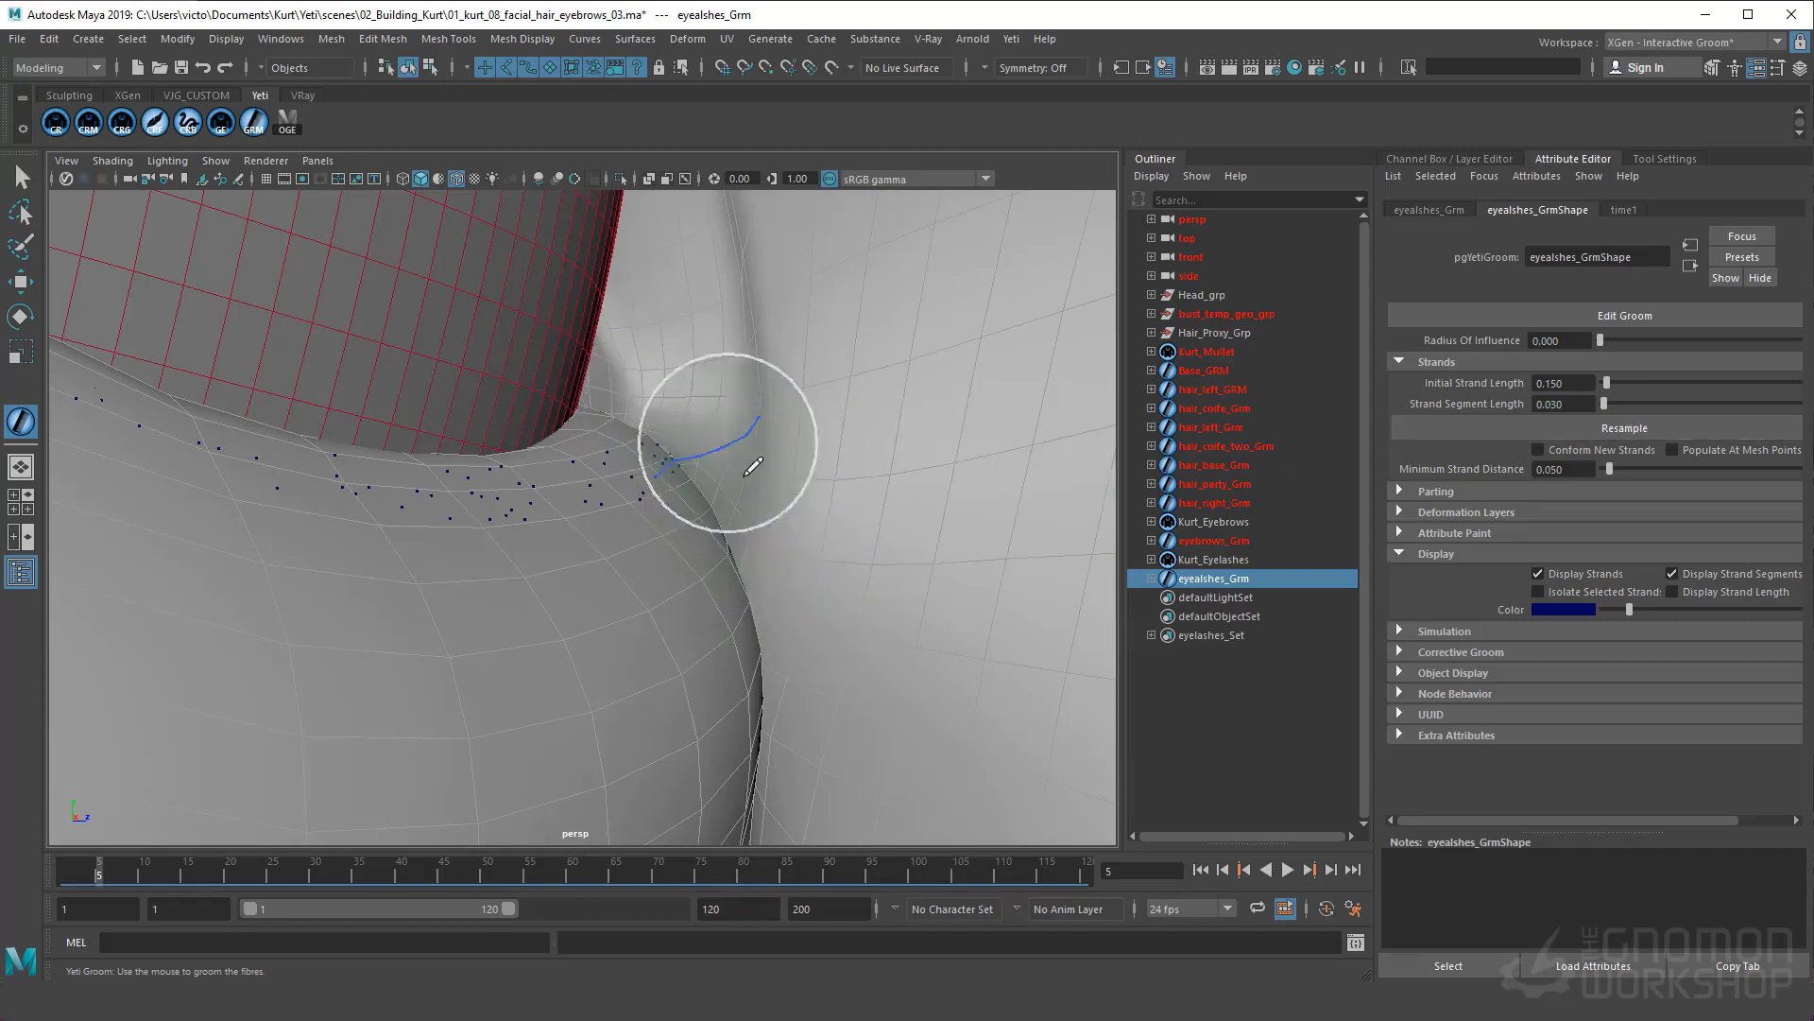
mouse_move(710, 413)
left_mouse_down()
mouse_move(790, 434)
mouse_move(838, 478)
left_mouse_up()
Add a second guide strand beside the first on the lower lid and sculpt it into an outward curve
left_click(1665, 159)
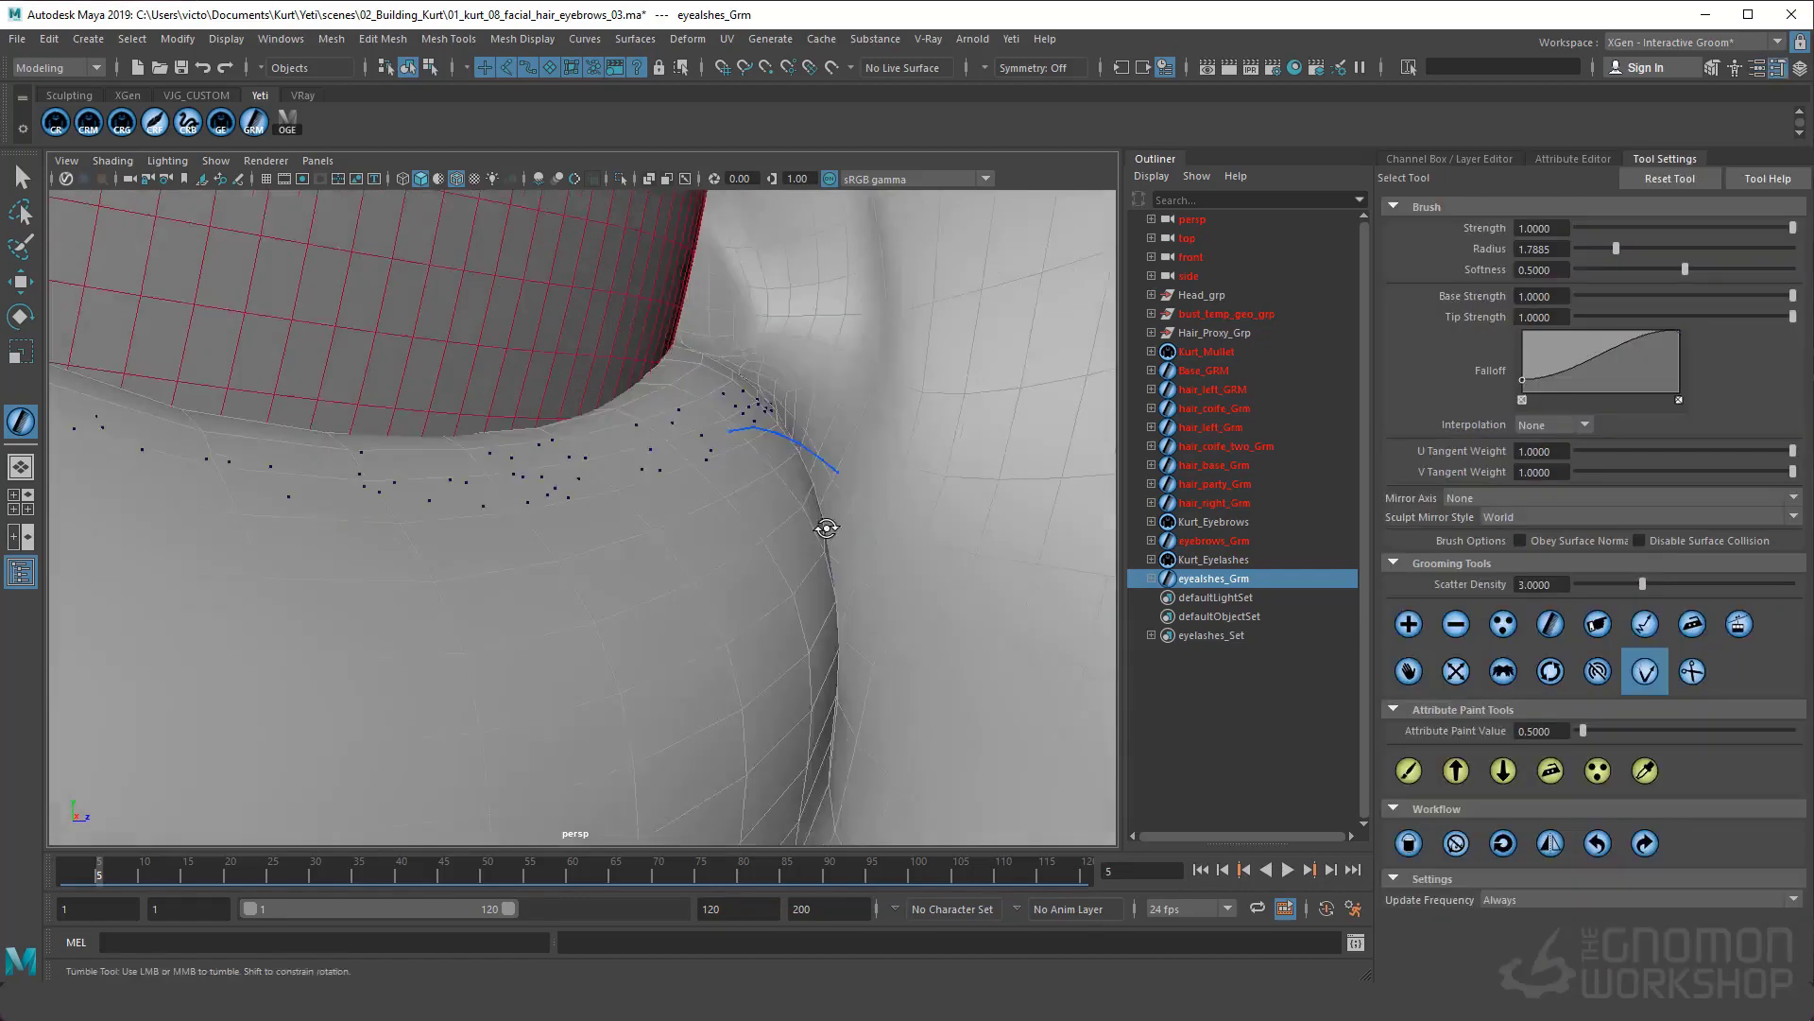
left_click_drag(826, 526, 931, 518, "alt")
left_click_drag(1039, 539, 677, 474, "alt")
left_click_drag(862, 543, 814, 636, "alt")
right_click_drag(814, 636, 864, 622, "alt")
middle_click_drag(864, 621, 956, 595, "alt")
left_click(1409, 624)
left_click(749, 506)
left_click(1646, 671)
left_click_drag(529, 605, 824, 650, "alt")
mouse_move(757, 514)
left_mouse_down()
mouse_move(746, 557)
mouse_move(510, 511)
mouse_move(790, 539)
mouse_move(567, 548)
left_mouse_up()
Add a third guide strand farther from the inner corner on the lower lid and curve it away from the eye
left_click(1665, 159)
left_click(1405, 633)
left_click(1407, 640)
left_click(690, 504)
left_click(1645, 671)
right_click_drag(567, 548, 406, 554, "alt")
left_click_drag(554, 562, 682, 483, "alt")
right_click_drag(680, 483, 701, 516)
Add a fourth guide strand near the middle of the lower lid and sculpt its curve
left_click(1409, 627)
left_click_drag(699, 576, 494, 558, "alt")
middle_click_drag(494, 558, 648, 601, "alt")
left_click(650, 601)
left_click(1645, 673)
mouse_move(676, 723)
left_mouse_down("alt")
mouse_move(676, 668)
mouse_move(688, 699)
left_mouse_up("alt")
middle_click_drag(690, 643, 742, 643, "alt")
Add a fifth guide strand just past the middle of the lower lid, toward the outer corner, and shape it
left_click(1408, 626)
middle_click_drag(444, 633, 581, 638, "alt")
left_click(573, 624)
left_click(1645, 672)
mouse_move(643, 690)
left_mouse_down("alt")
mouse_move(592, 684)
mouse_move(652, 688)
left_mouse_up("alt")
right_click_drag(652, 688, 520, 631, "alt")
left_click_drag(518, 631, 611, 644, "alt")
middle_click_drag(384, 510, 474, 563, "alt")
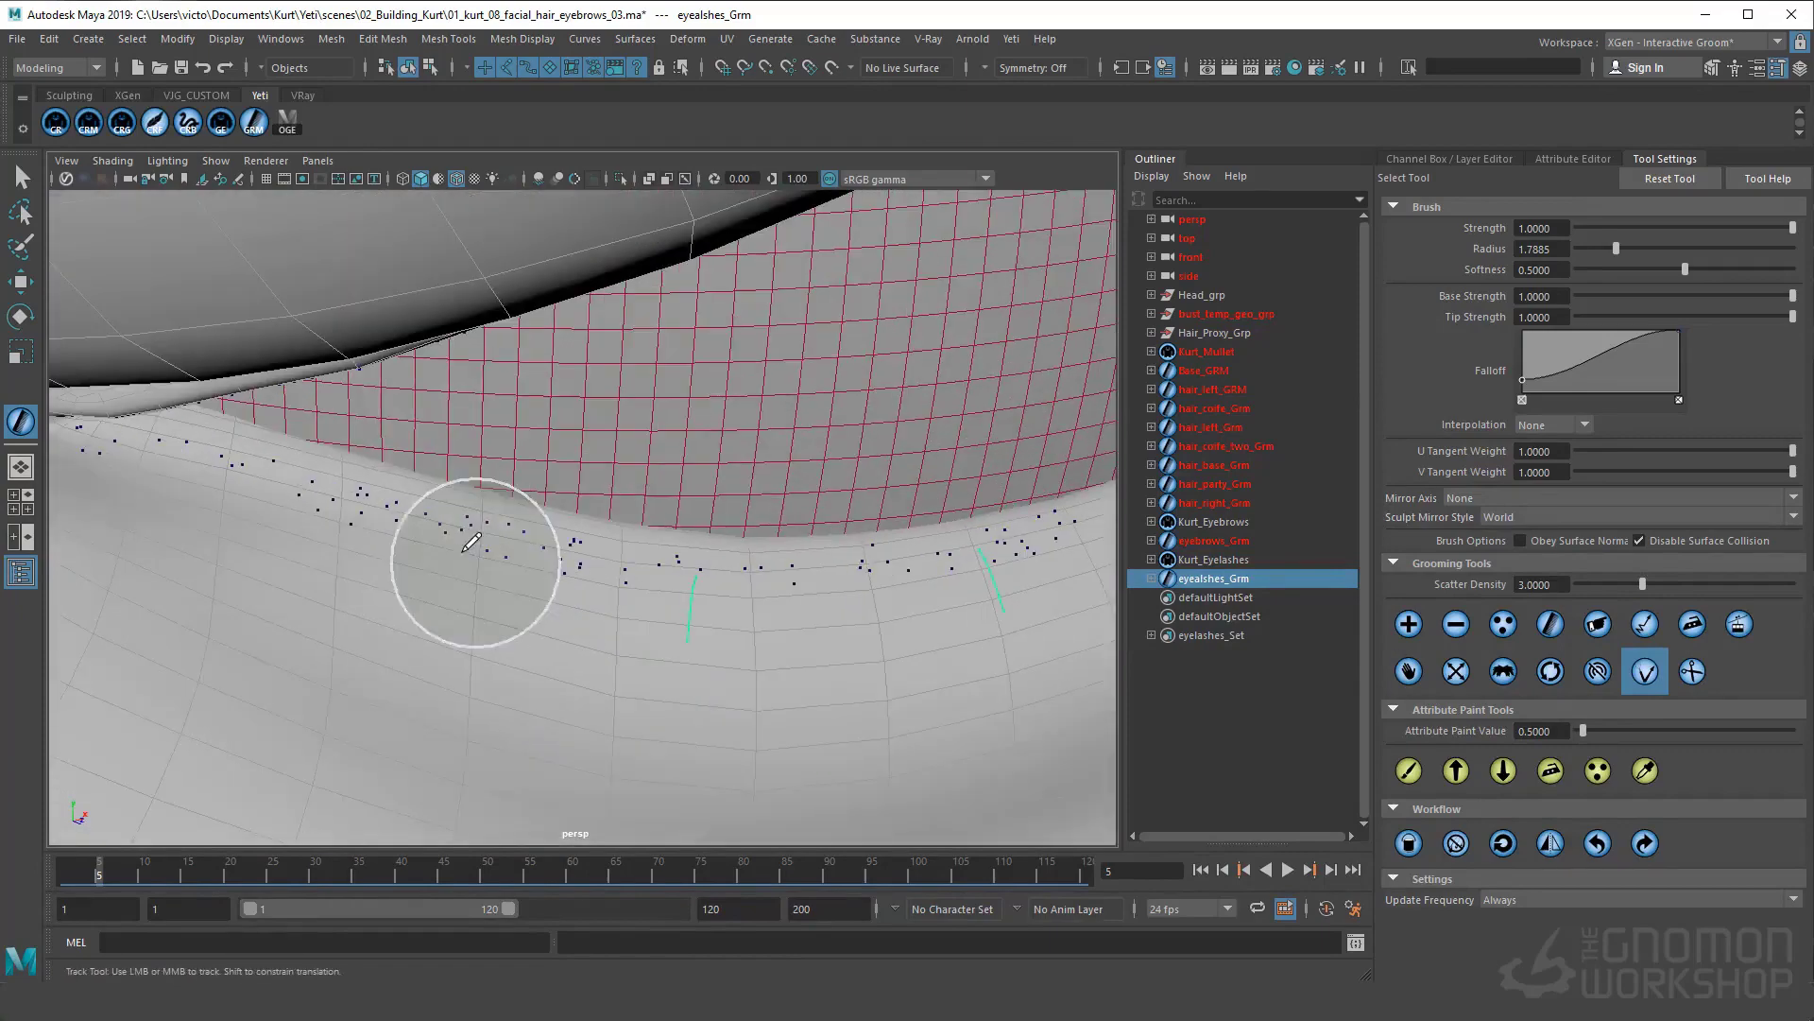
Add two more guide strands toward the outer corner of the lower lid and curve them outward and down
left_click(1408, 627)
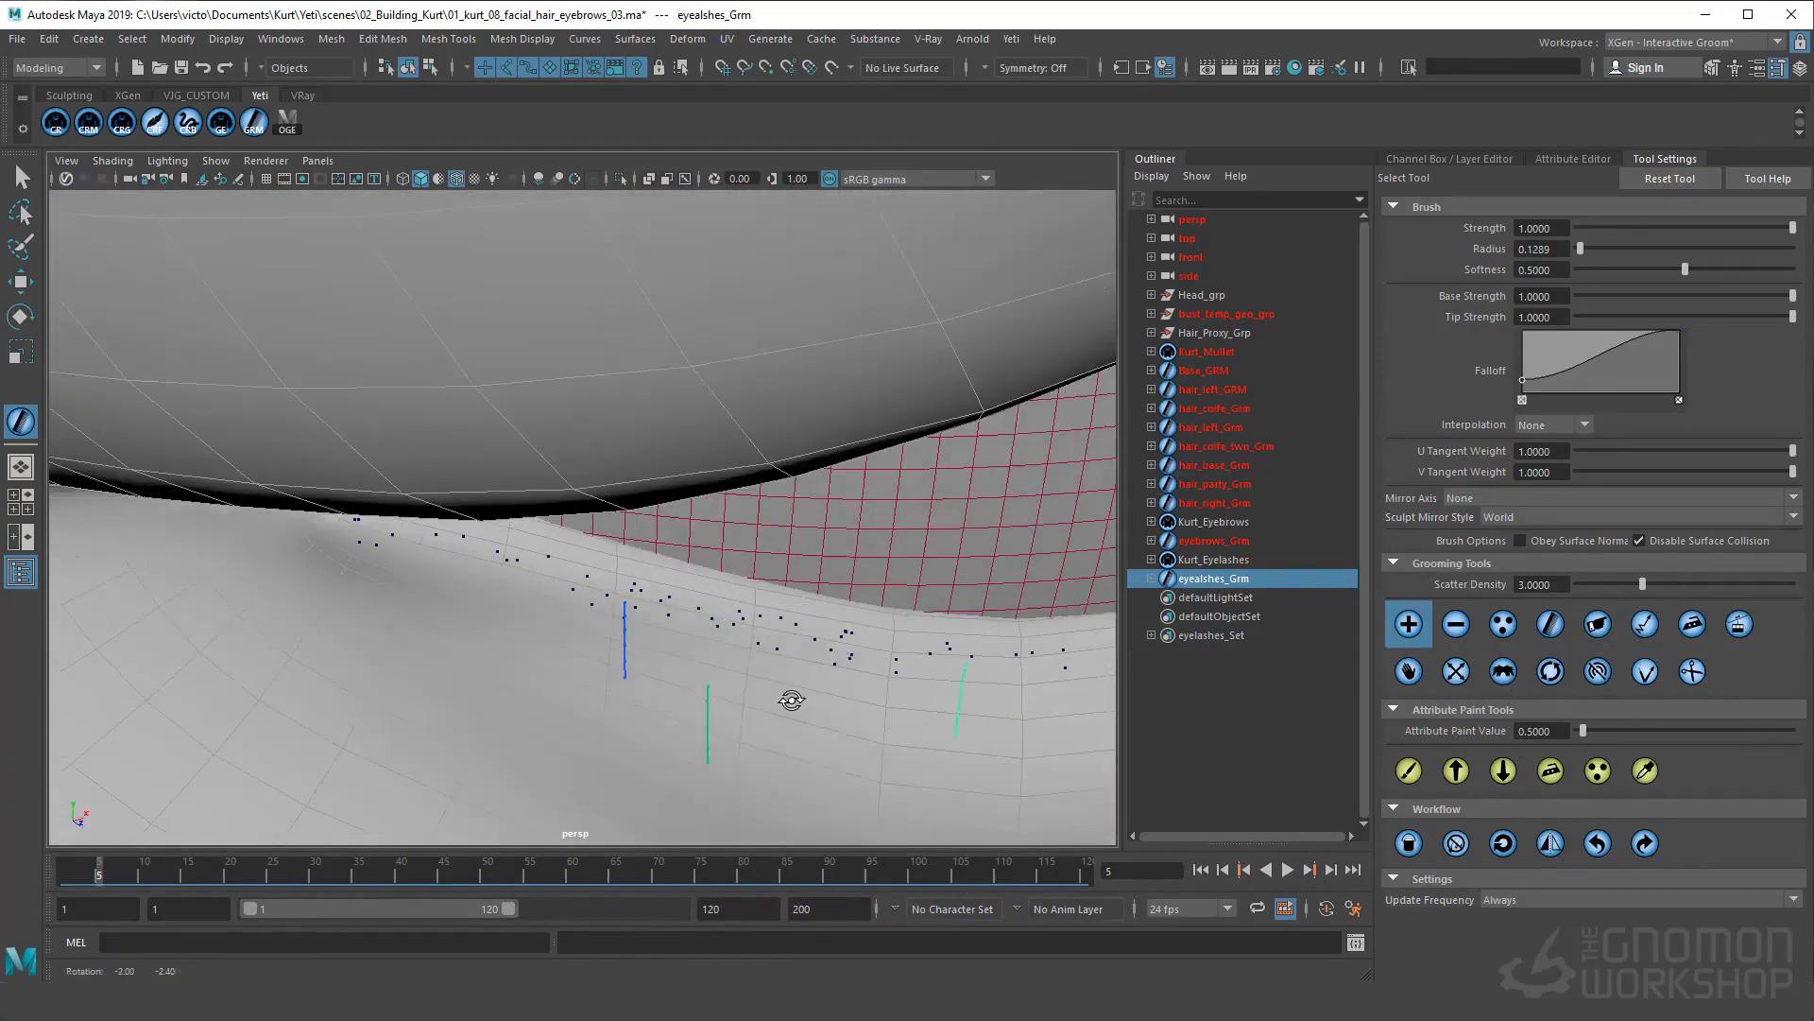
left_click(1645, 671)
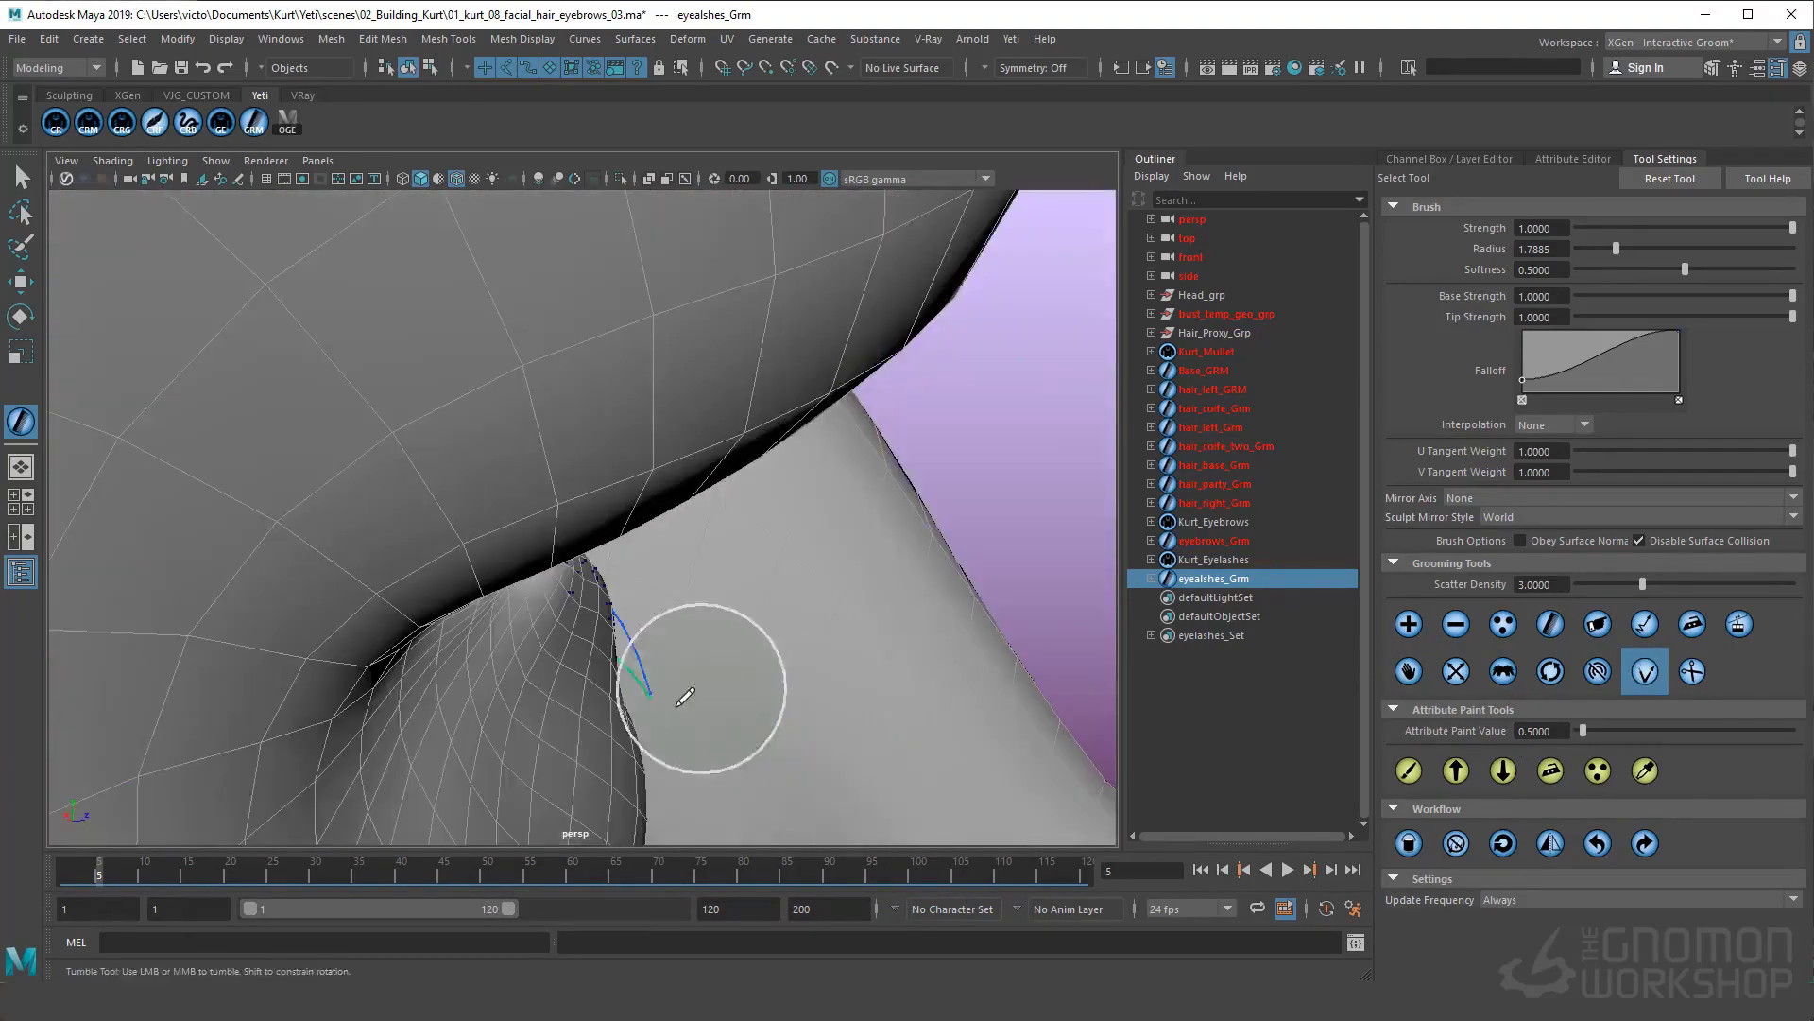
left_click_drag(678, 705, 492, 694, "alt")
left_click(1408, 627)
left_click(346, 561)
left_click(1646, 672)
left_click_drag(414, 593, 398, 590, "alt")
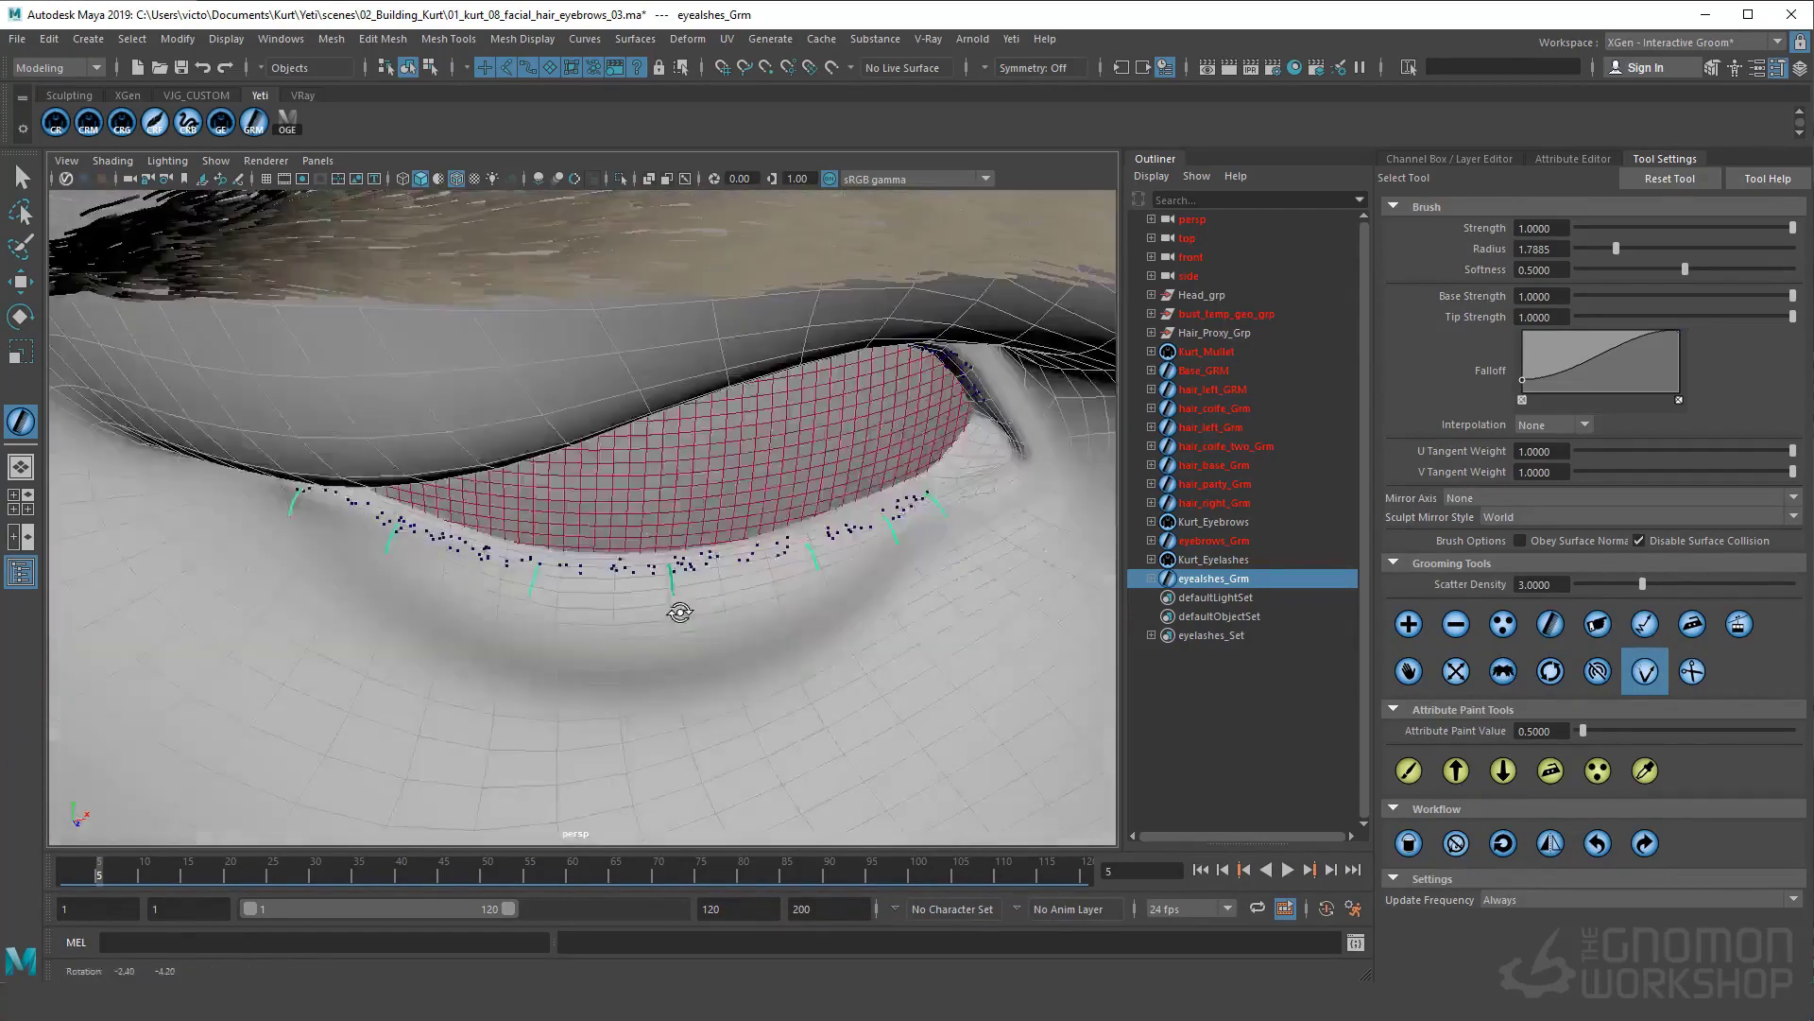
Add two guide strands near the peak of the upper eyelid and sculpt them into curves
left_click(1431, 630)
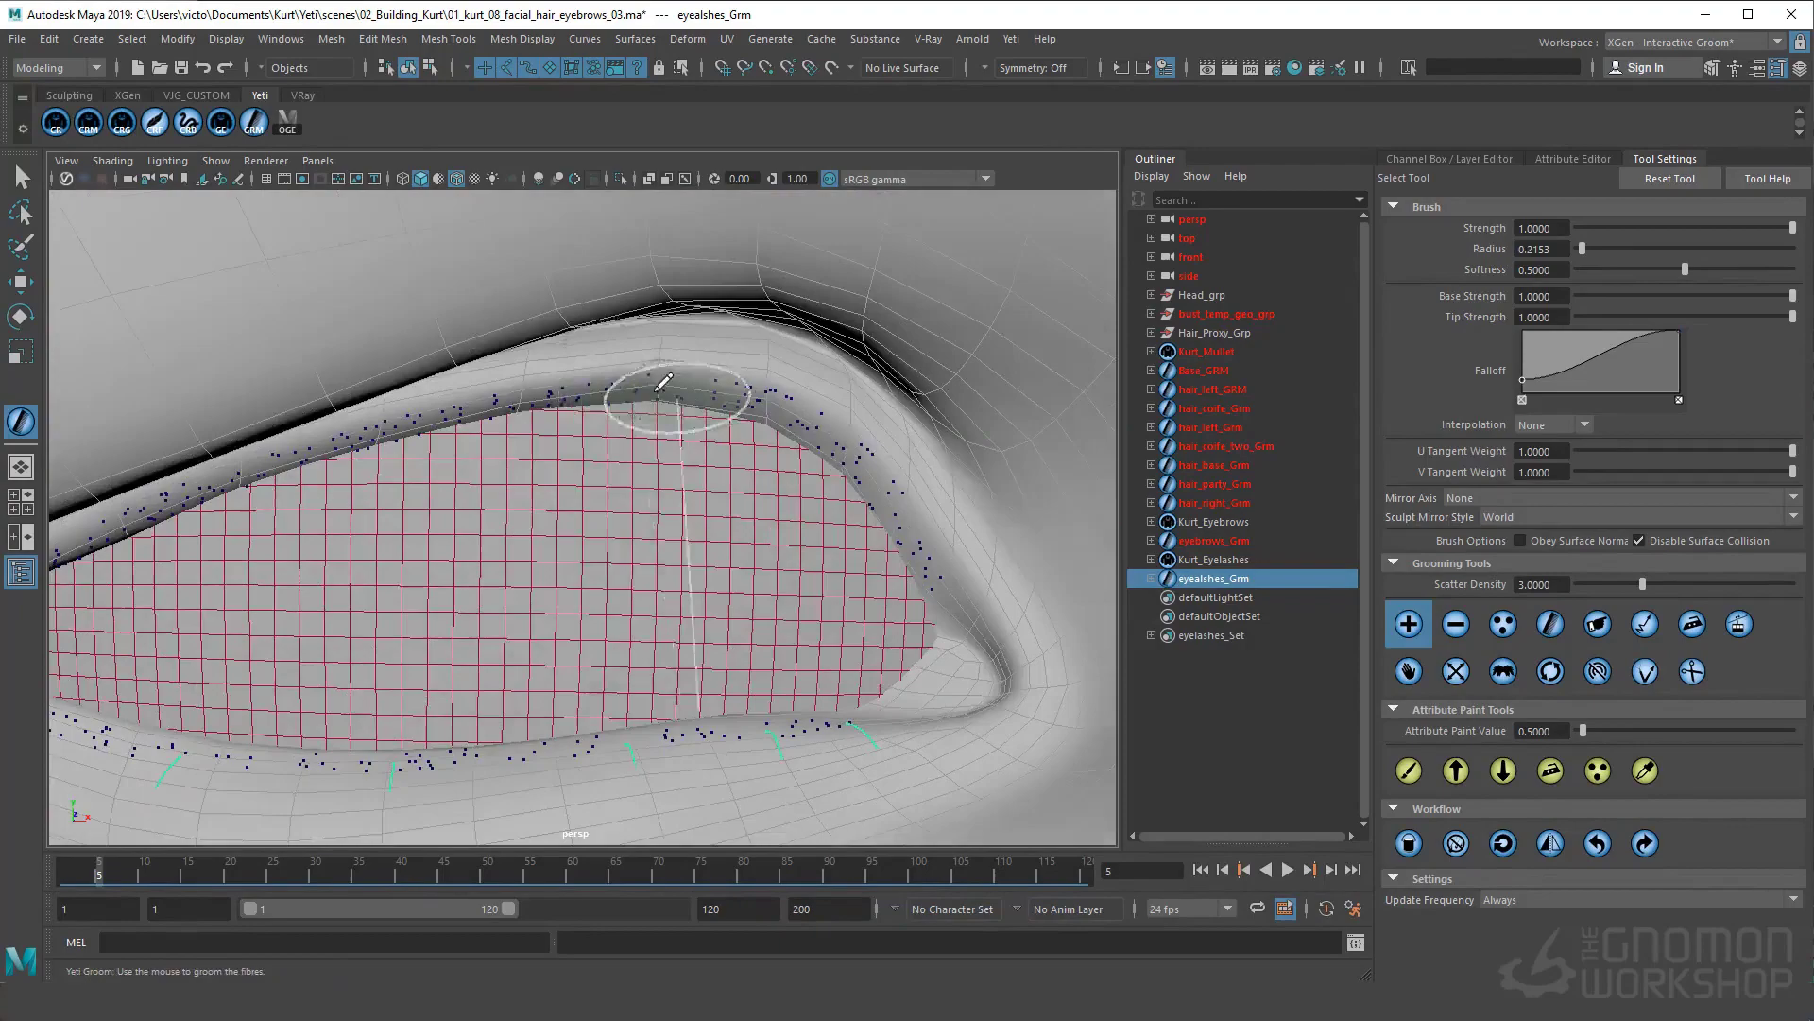
left_click(1645, 672)
left_click_drag(719, 416, 810, 386, "alt")
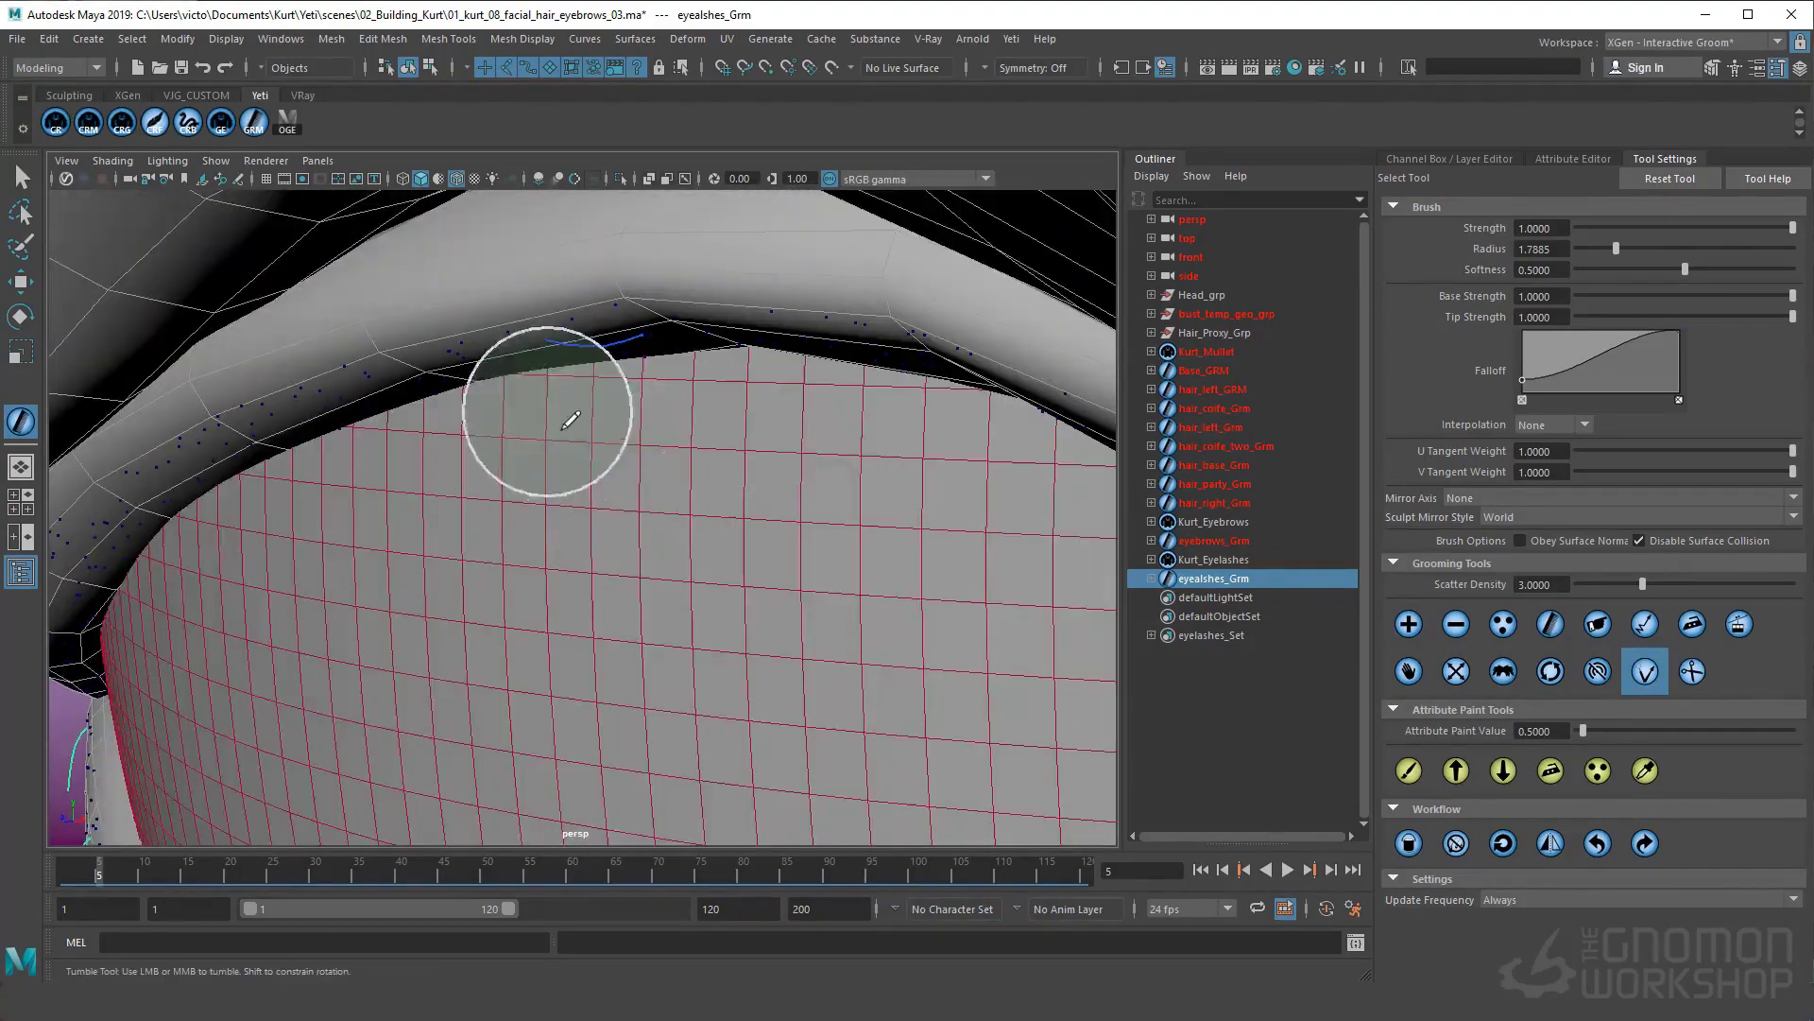
mouse_move(570, 420)
left_mouse_down("alt")
mouse_move(567, 373)
mouse_move(983, 492)
mouse_move(759, 395)
left_mouse_up("alt")
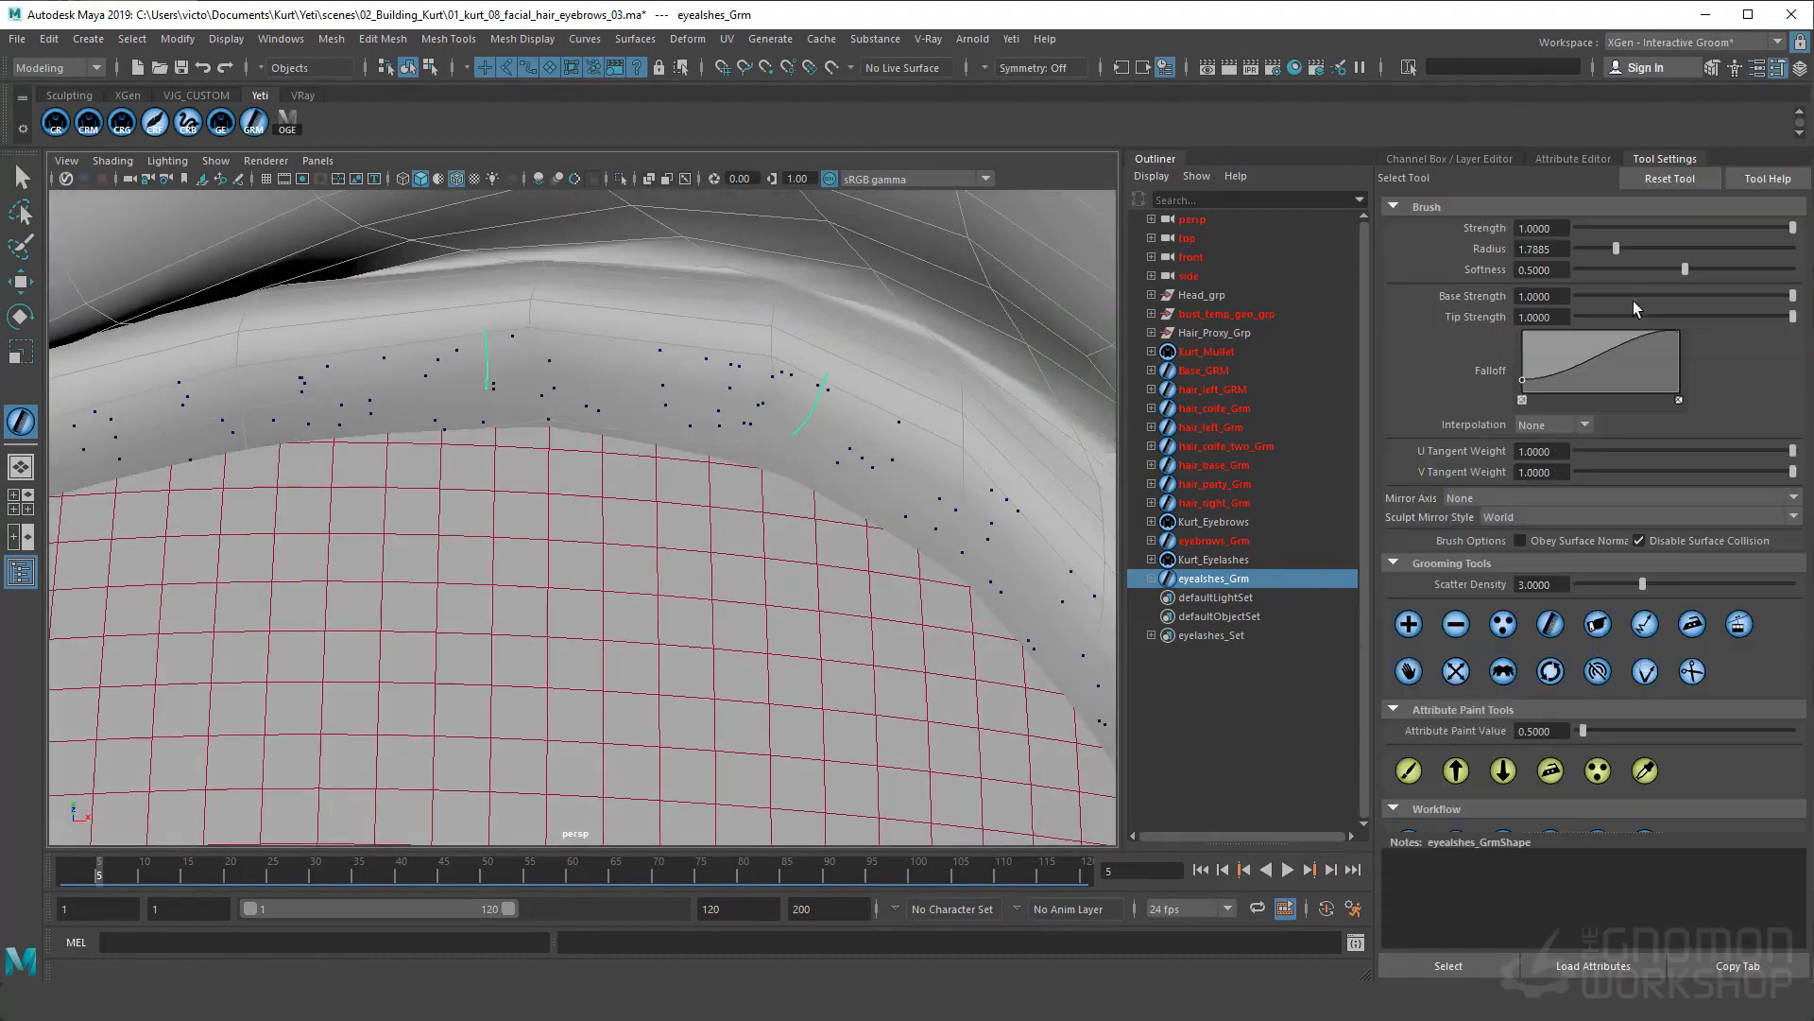
Add more upper-lid guide strands on both sides of the peak pair and shape their curves
left_click(1408, 624)
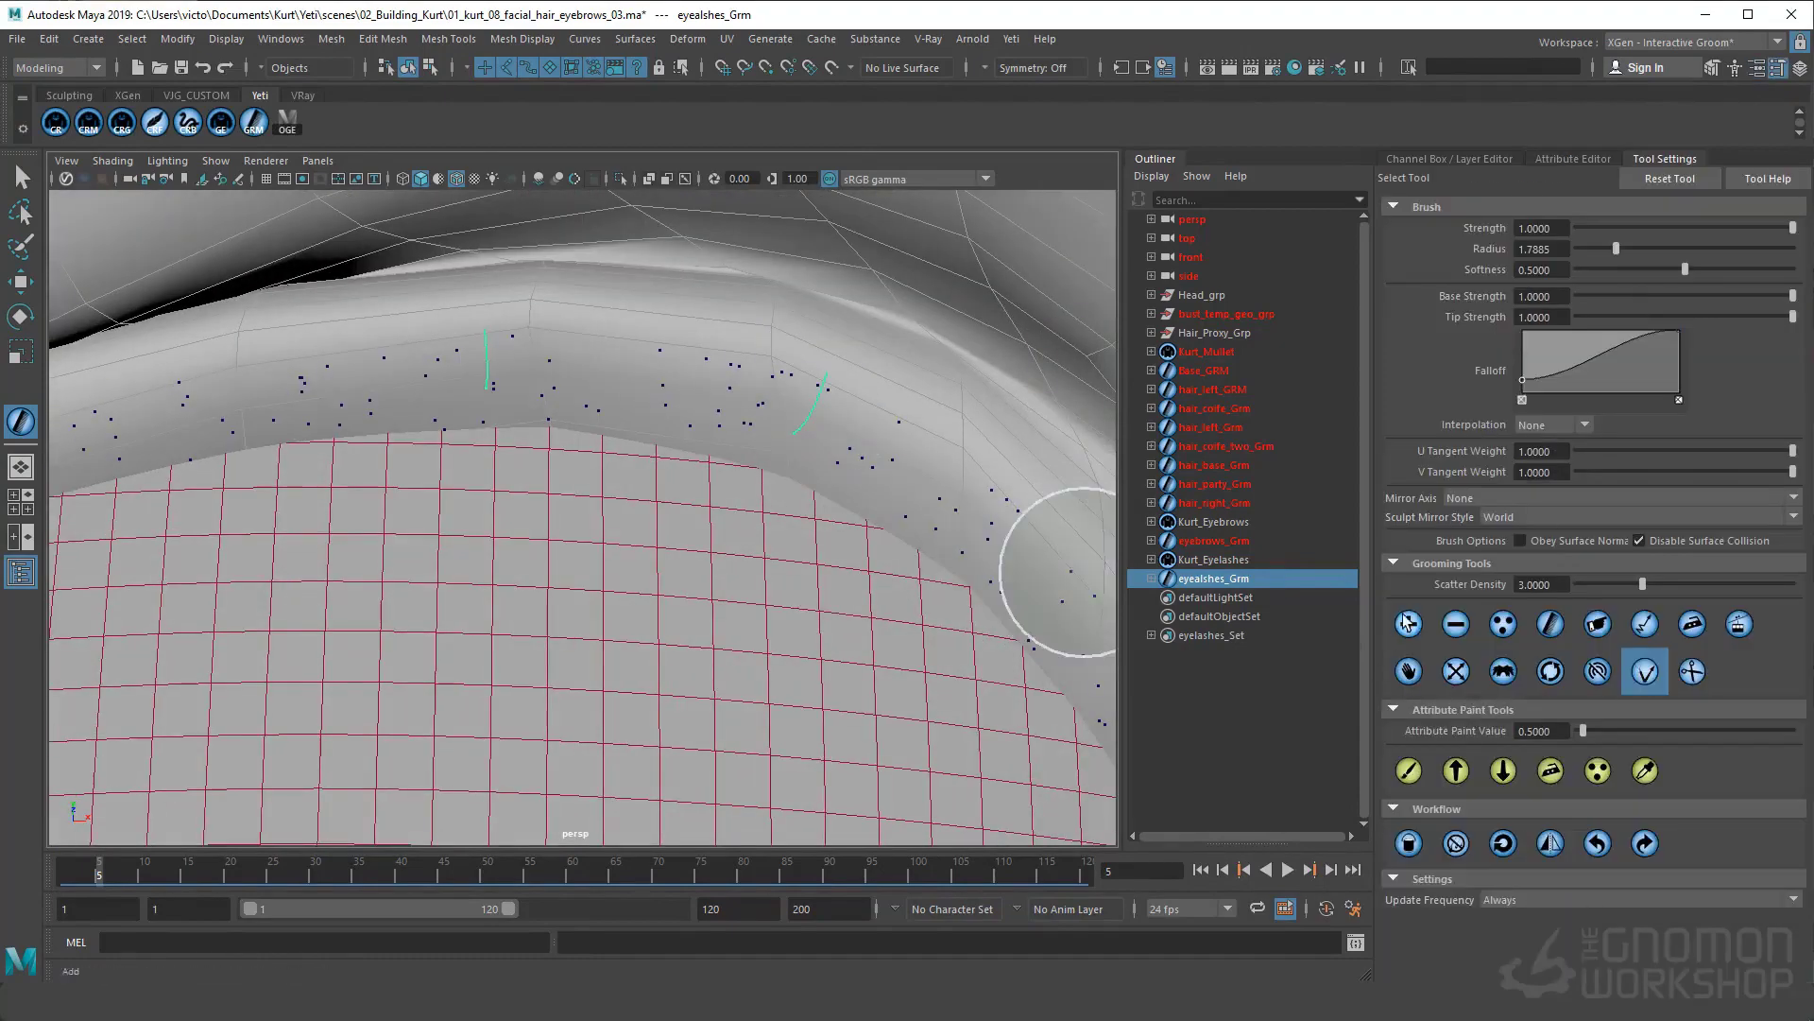
left_click(1645, 672)
left_click_drag(746, 465, 674, 501, "alt")
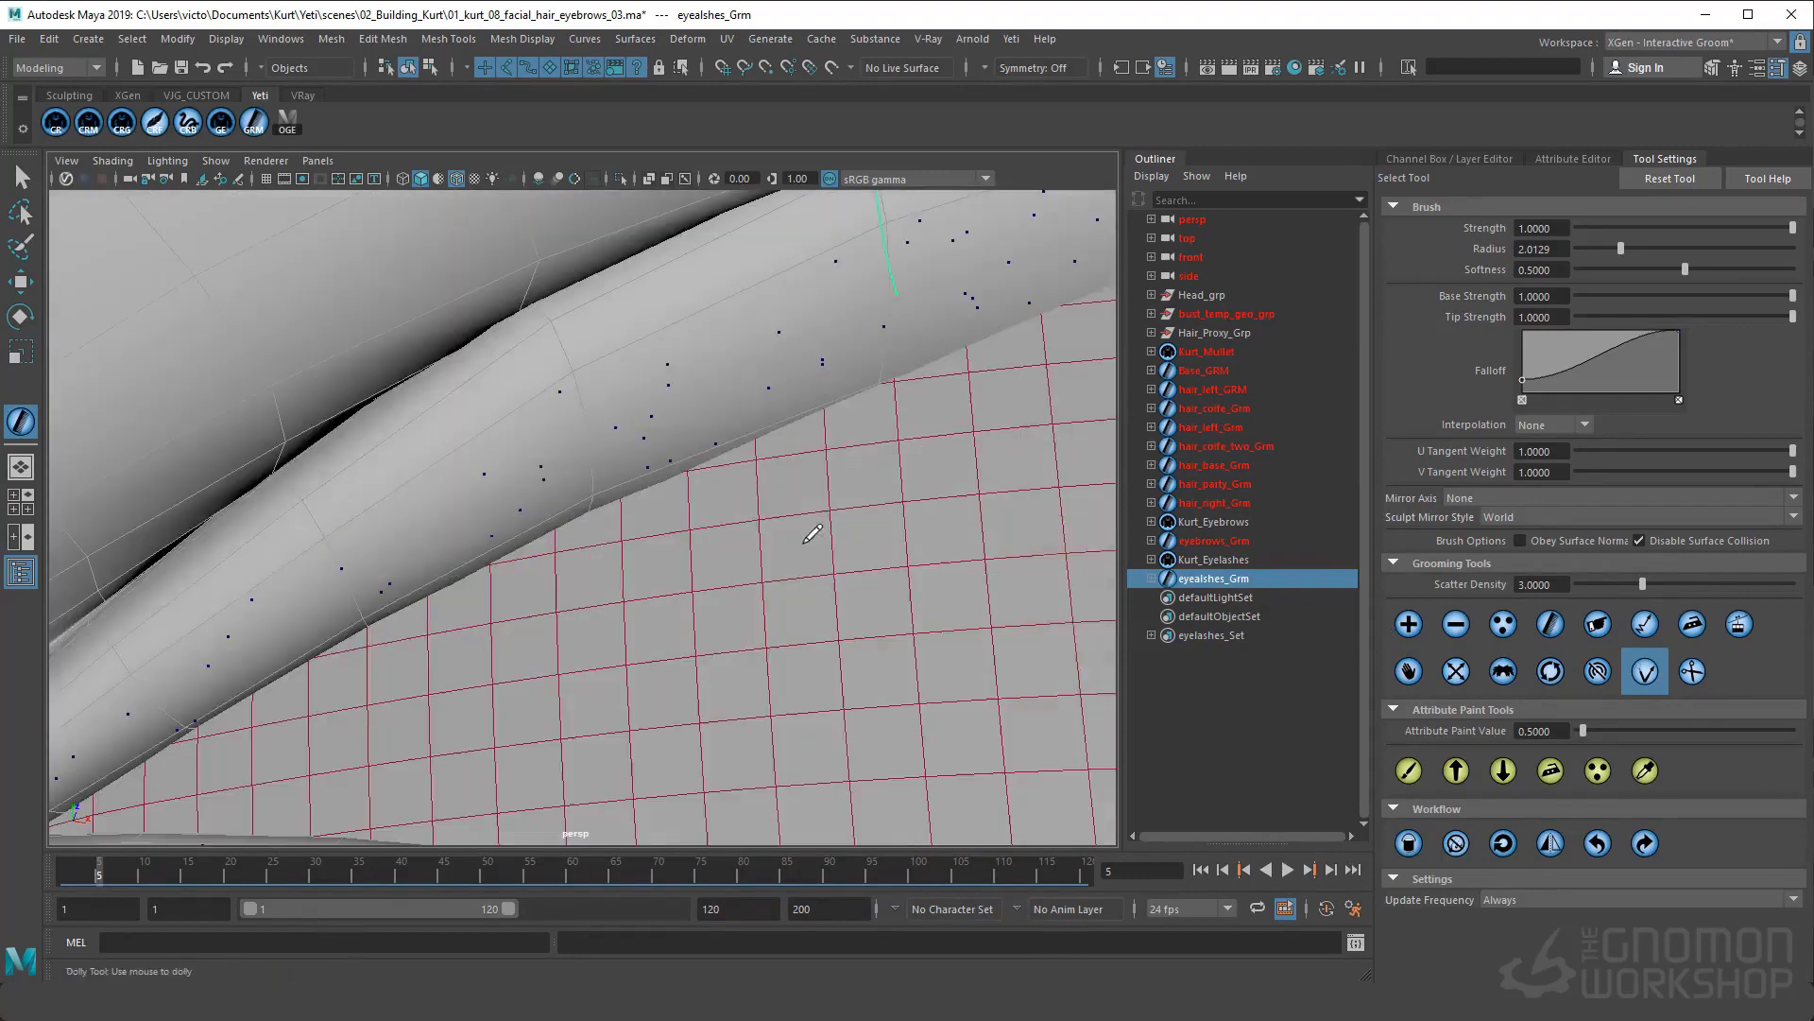
Add guide strands toward the outer corner of the upper lid and curve them away from the eye
left_click(1408, 624)
left_click(1645, 671)
left_click_drag(522, 548, 557, 529, "alt")
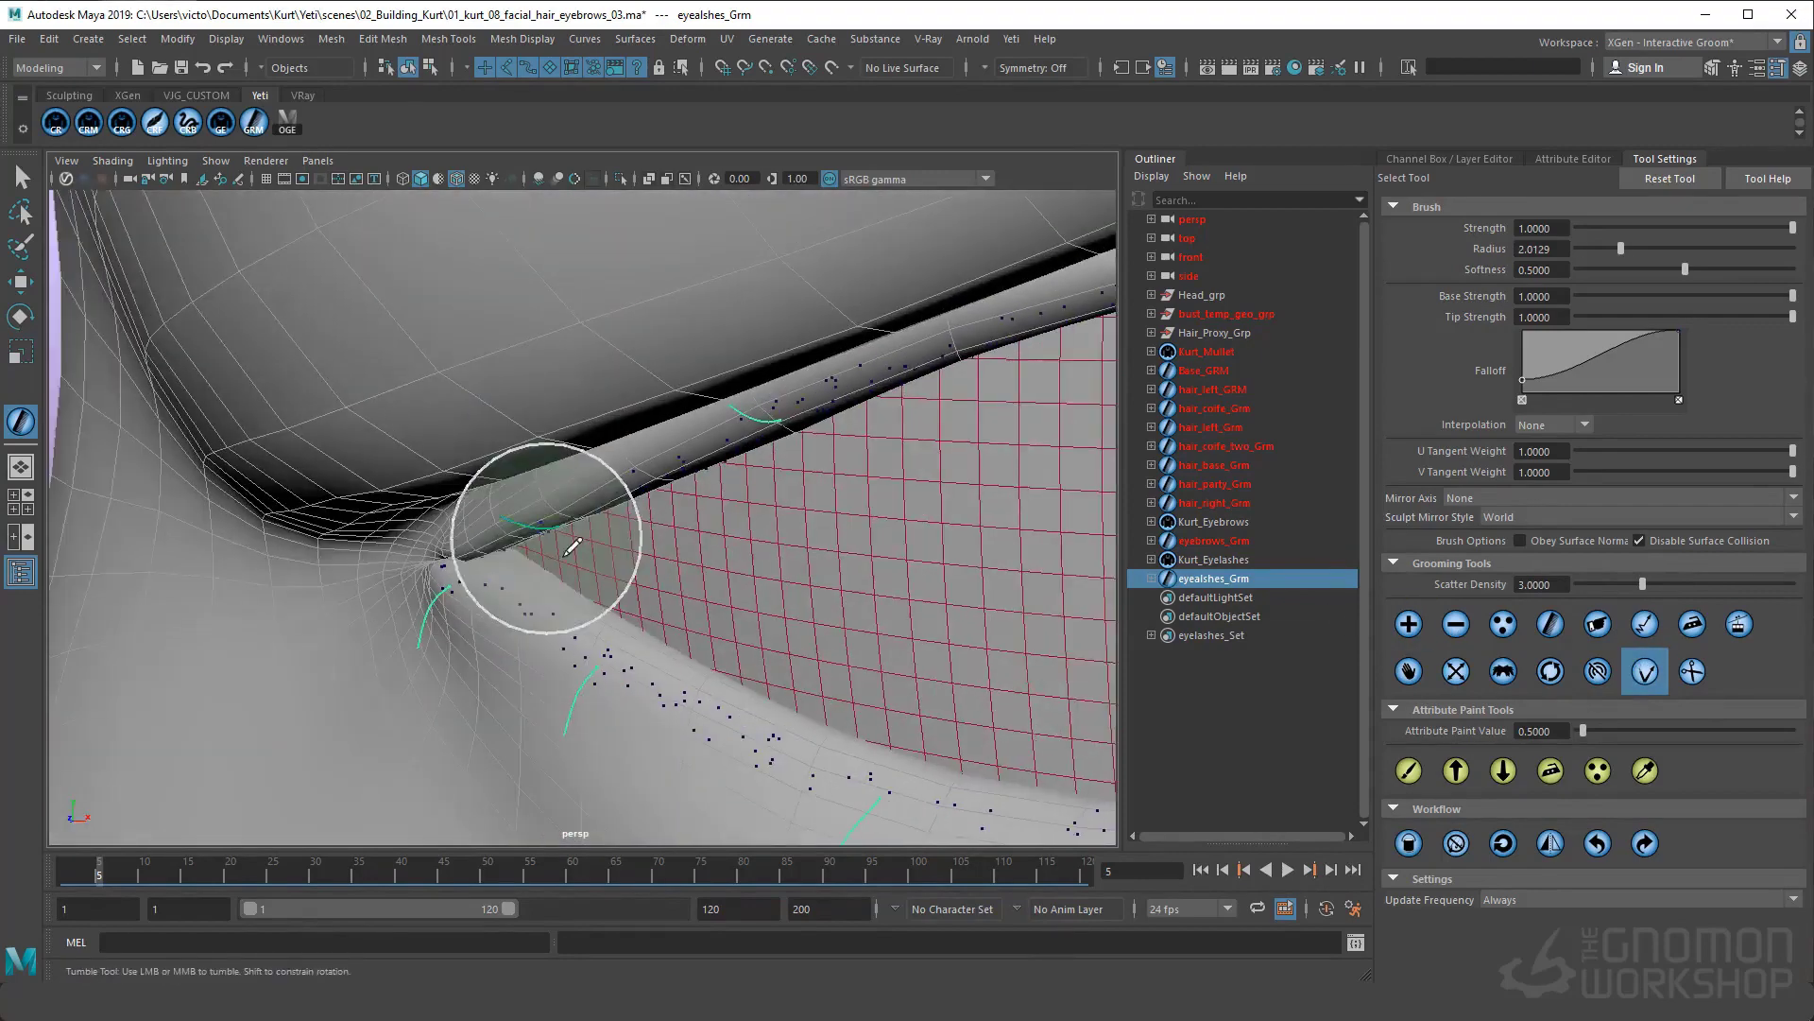
left_click(1646, 672)
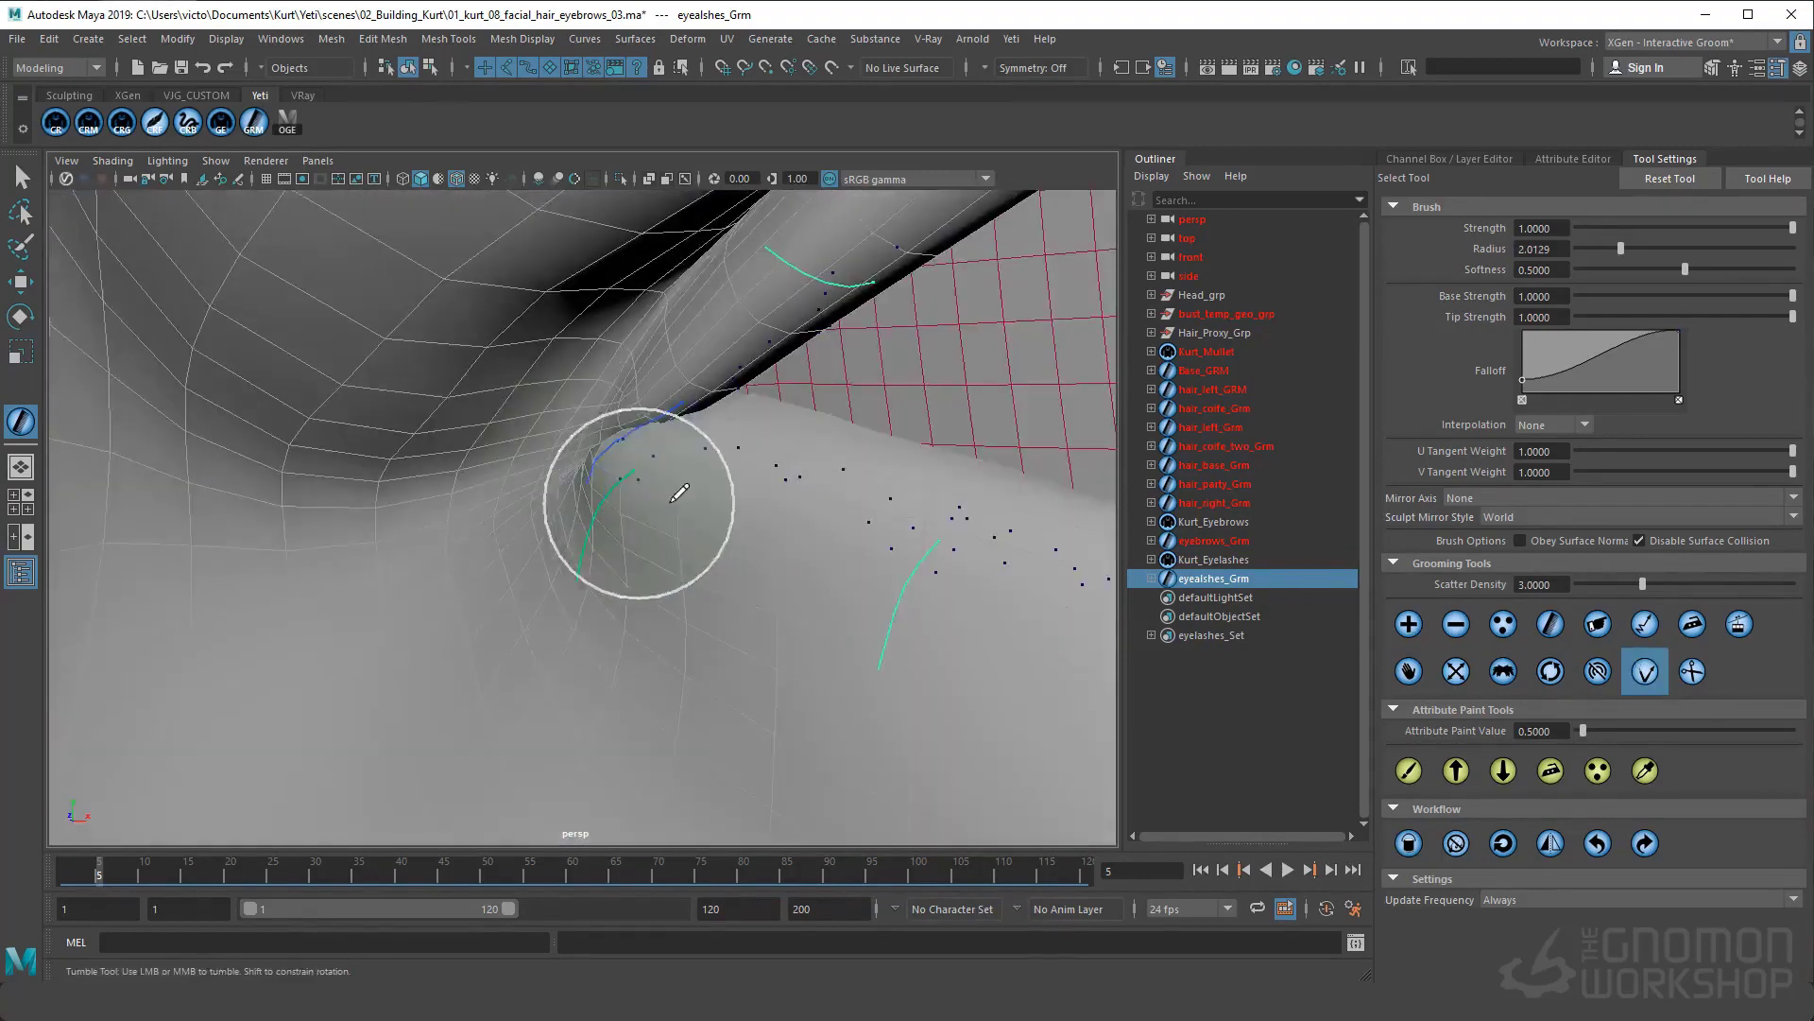
left_click_drag(629, 519, 579, 413, "alt")
right_click_drag(579, 413, 717, 519, "alt")
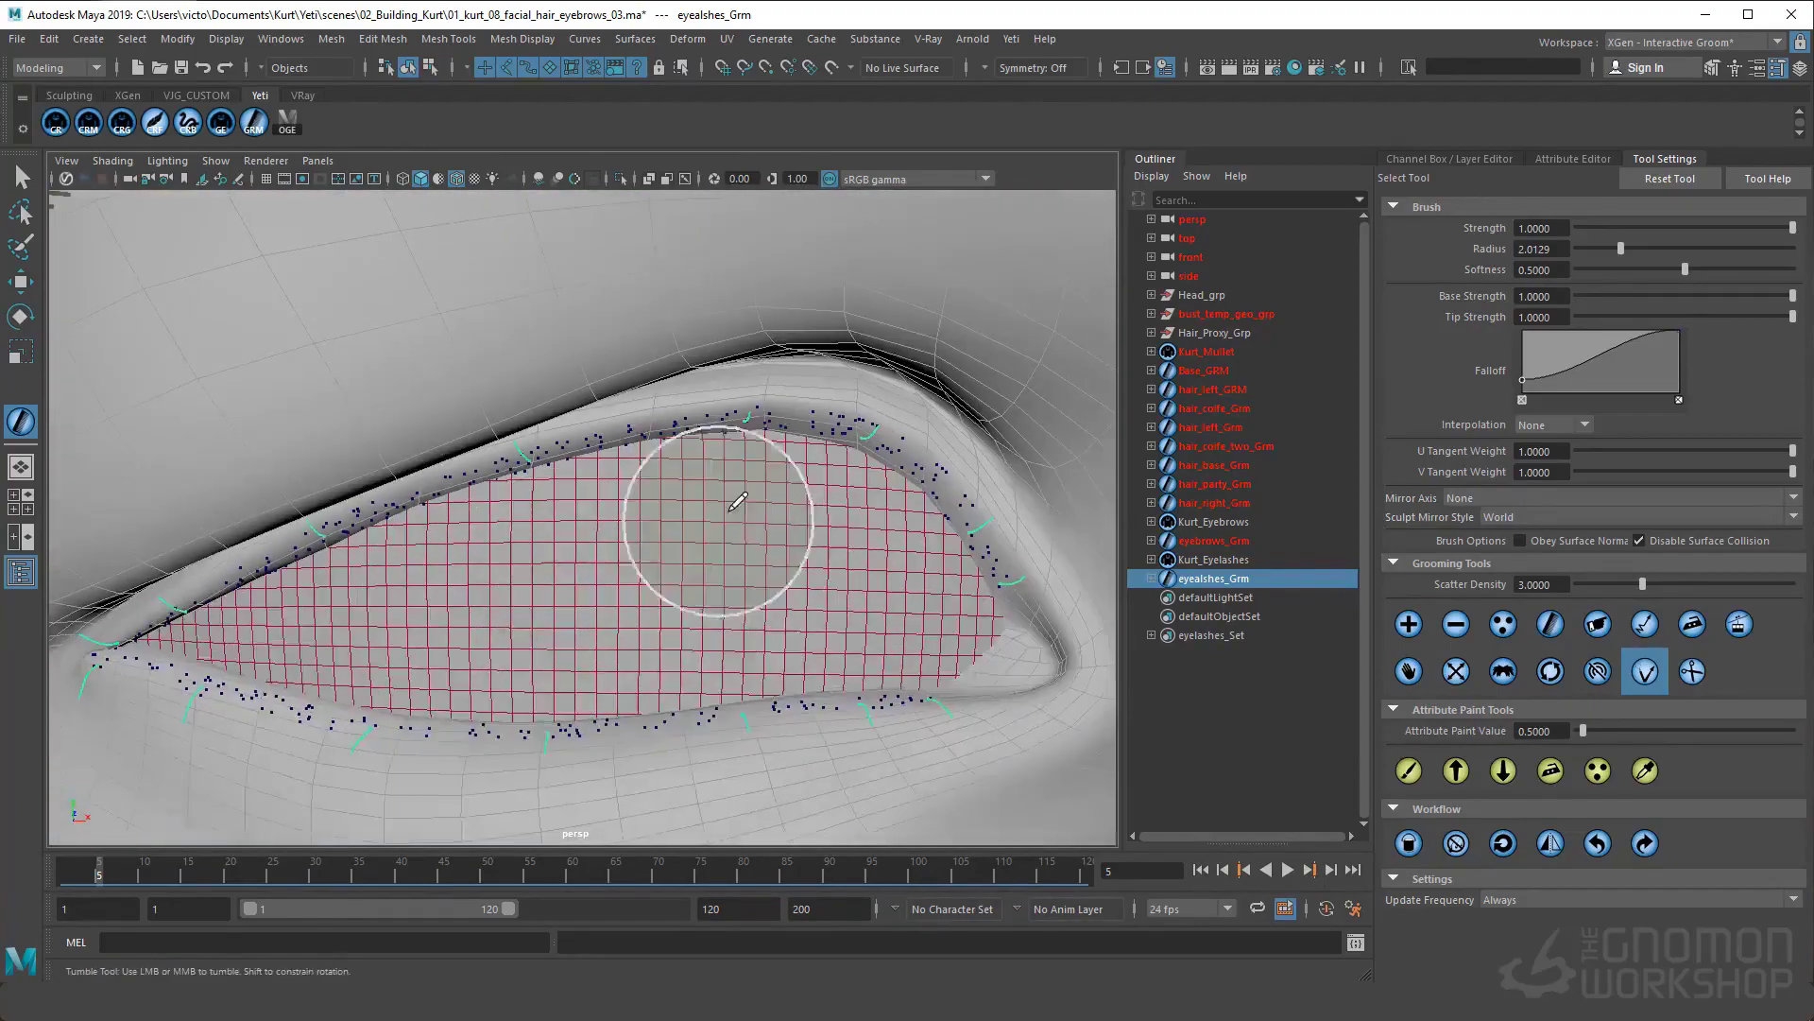
Select the upper-lid guide strands and retouch them with a brush strength of 0.1
mouse_move(718, 519)
left_mouse_down("alt")
mouse_move(546, 510)
mouse_move(507, 458)
mouse_move(680, 506)
mouse_move(494, 434)
left_mouse_up("alt")
left_click_drag(879, 501, 356, 495)
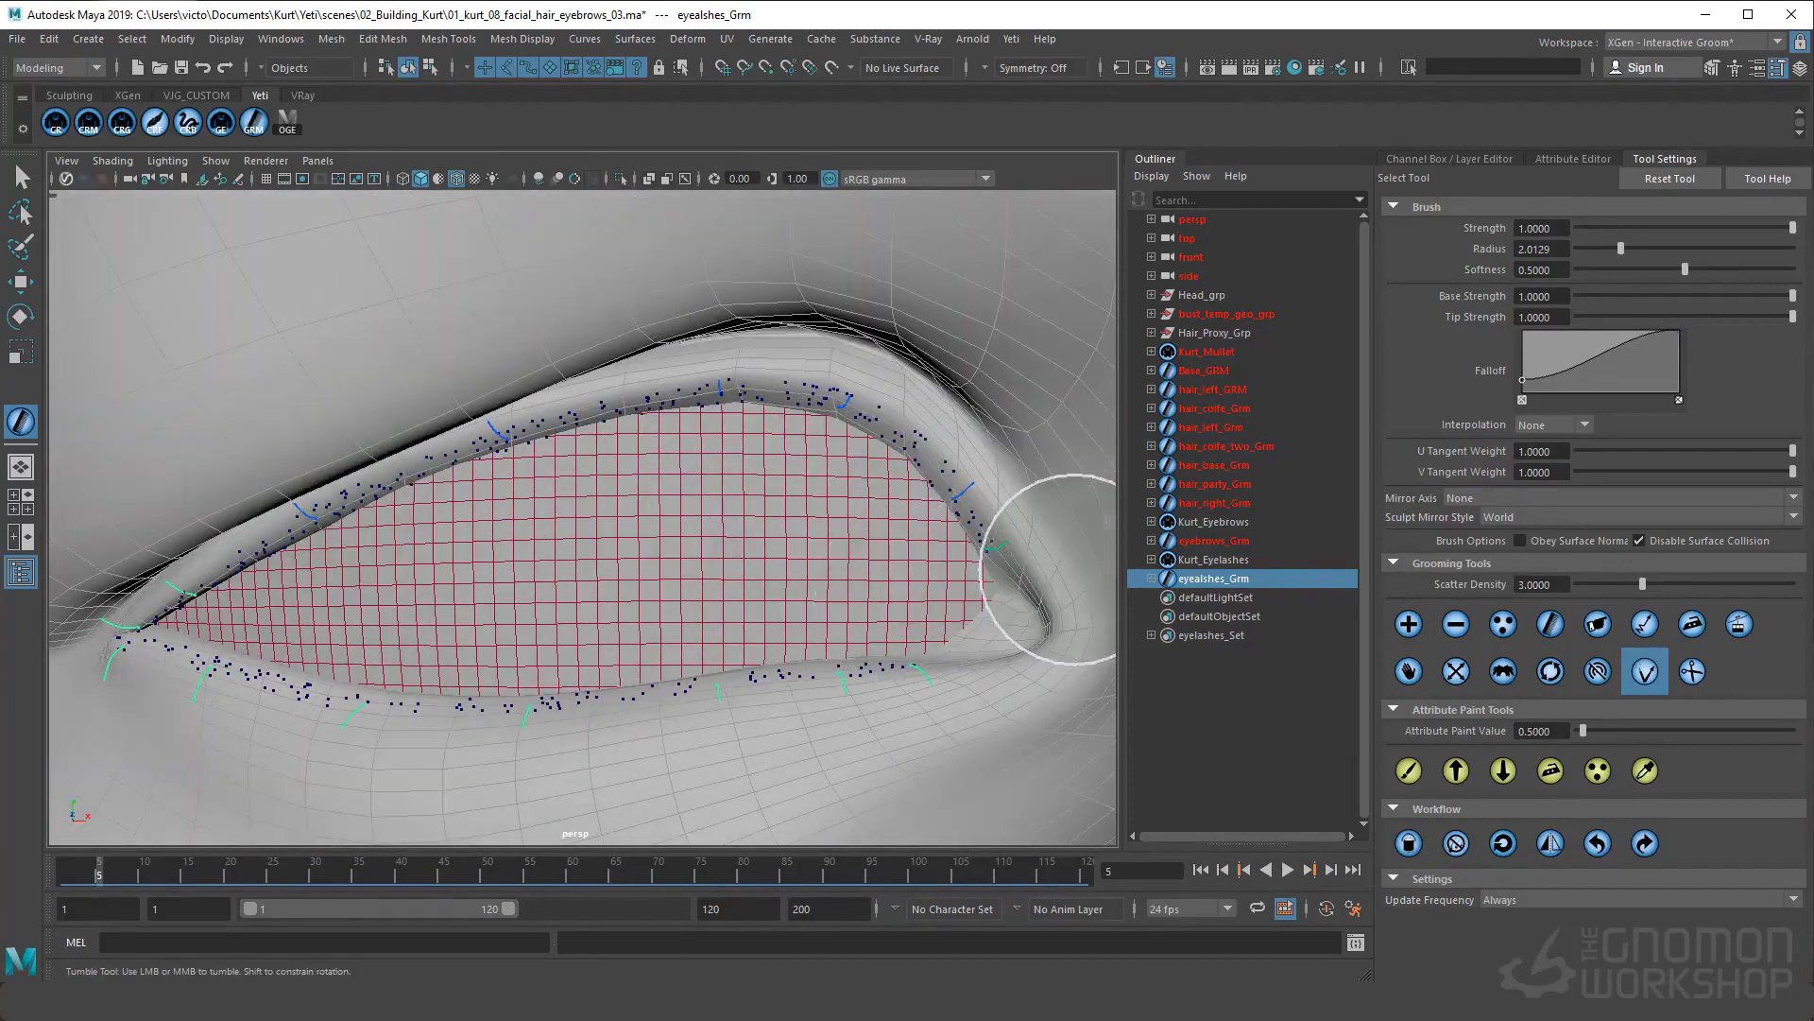
left_click(1456, 671)
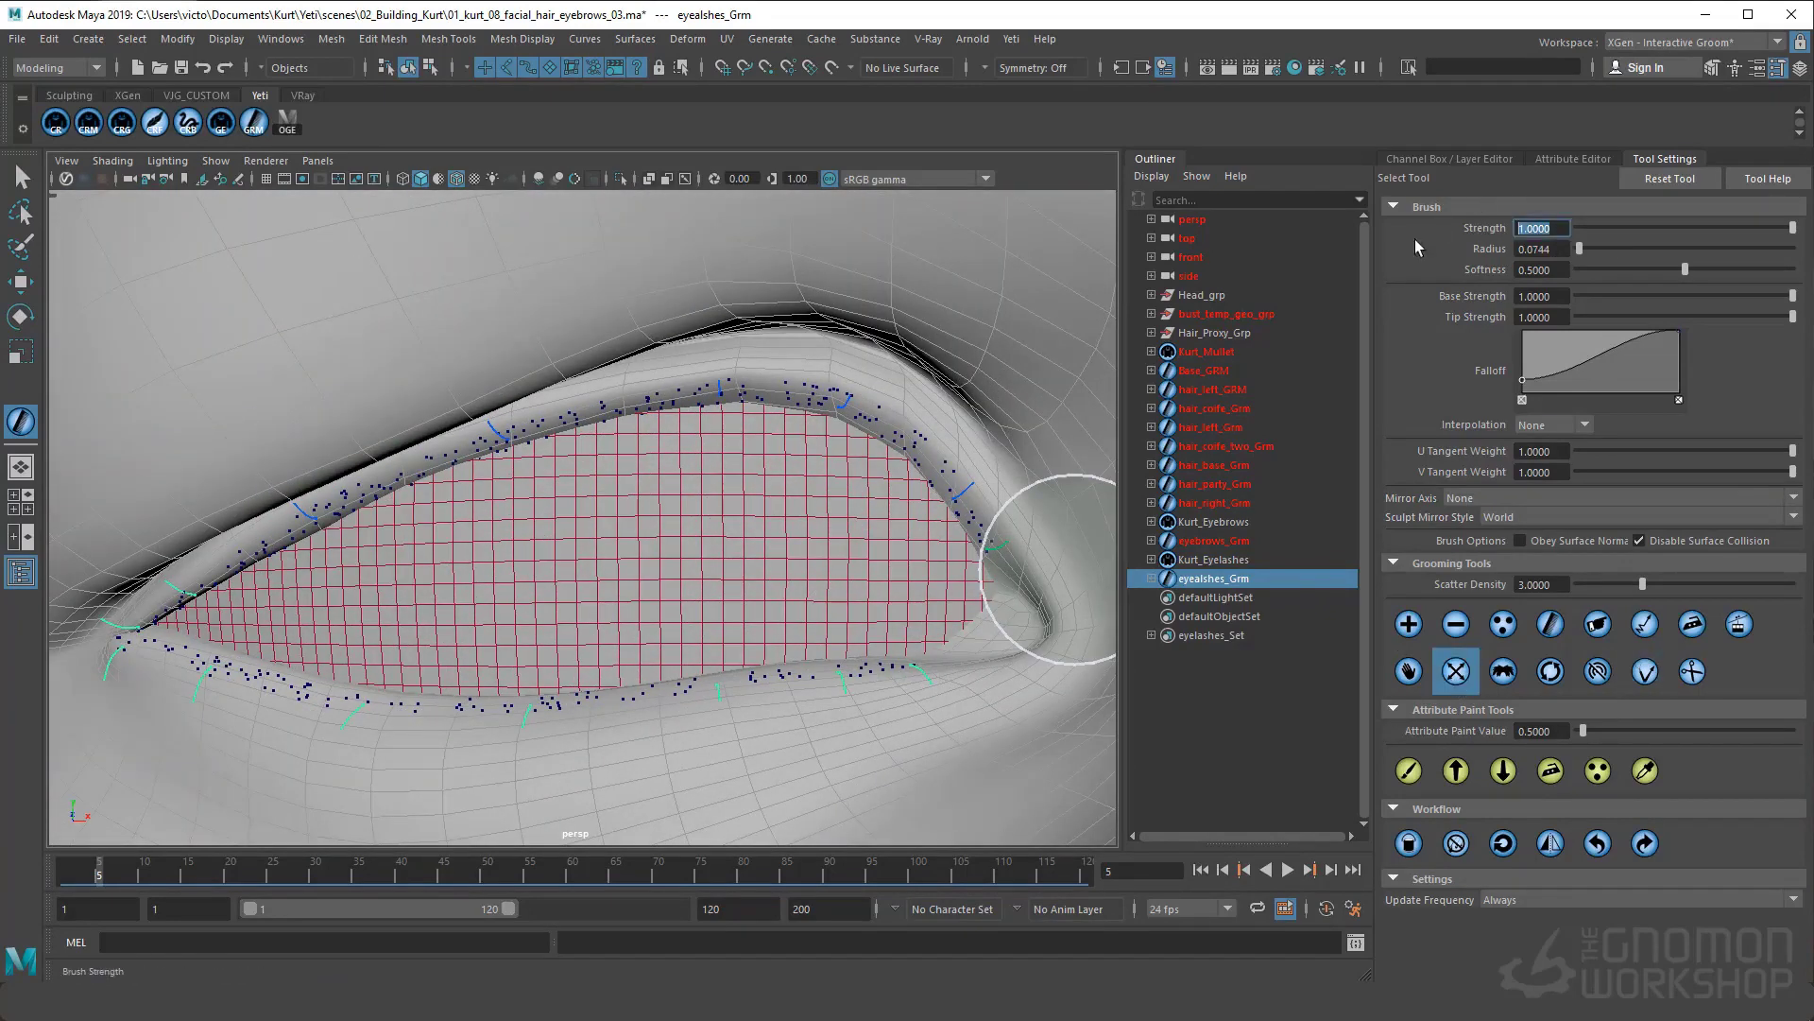
type("0.1")
key("Return")
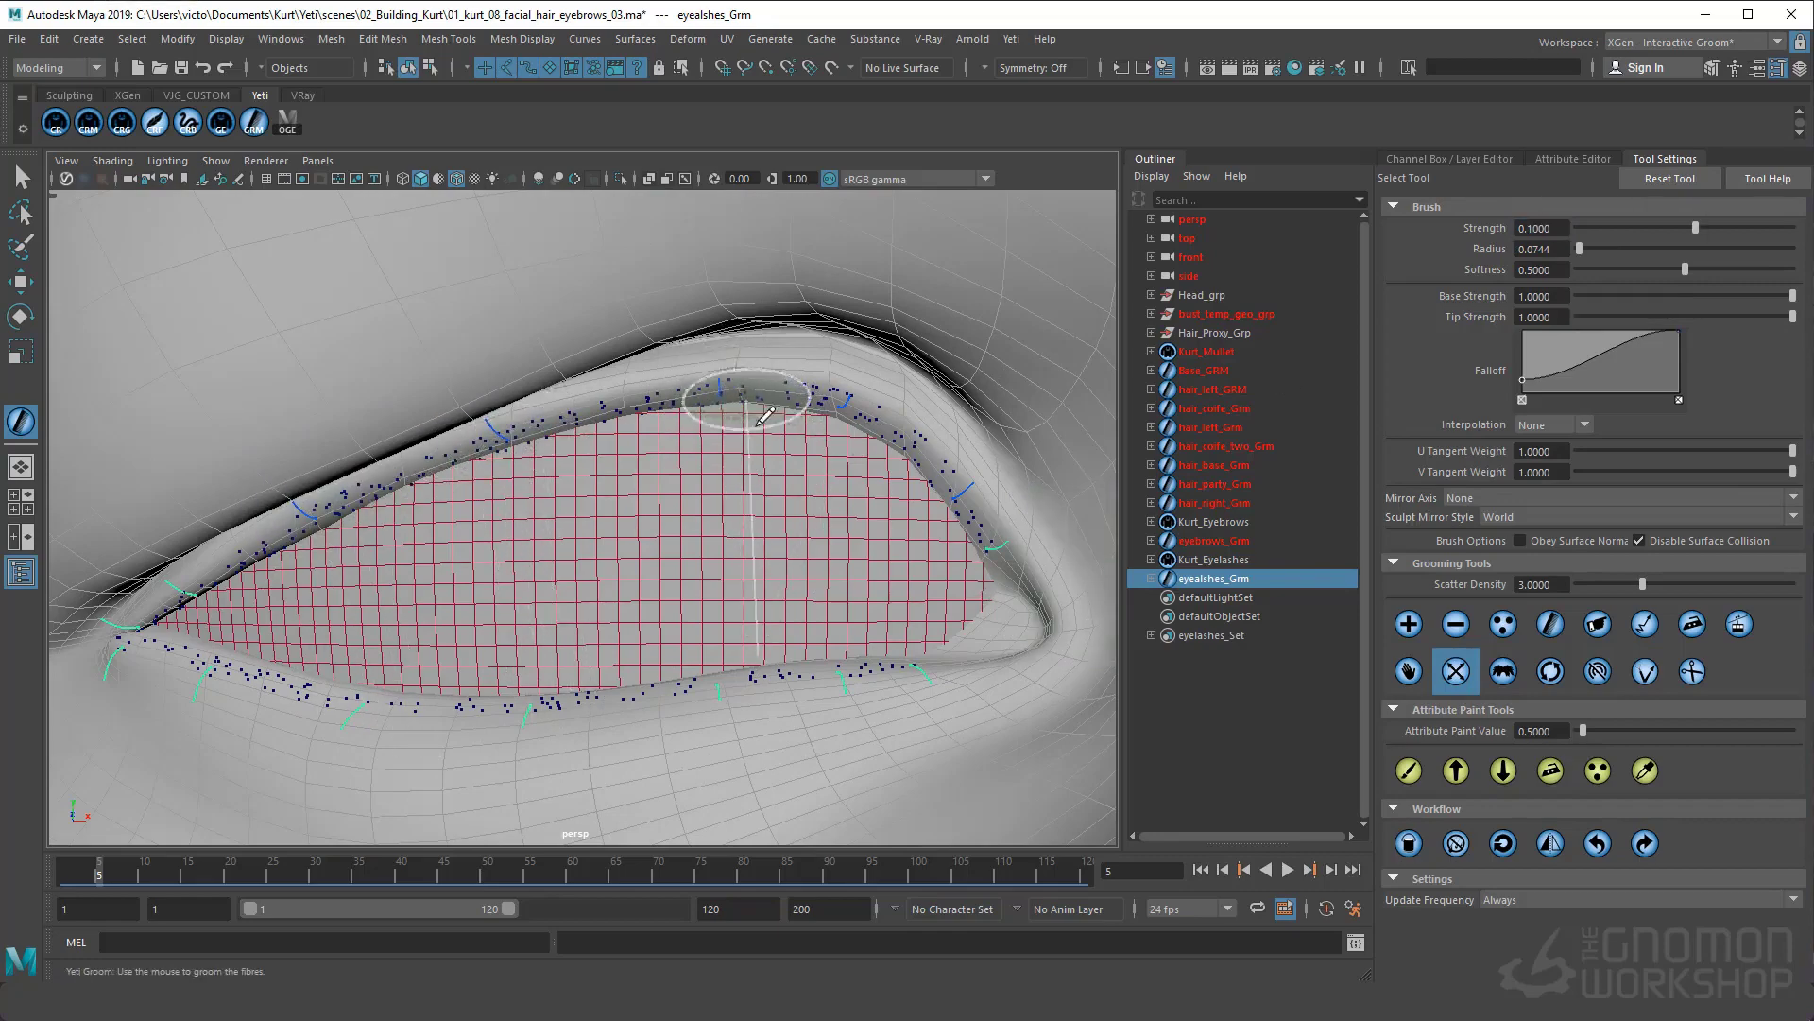
mouse_move(740, 387)
left_mouse_down("alt")
mouse_move(813, 433)
mouse_move(657, 421)
left_mouse_up("alt")
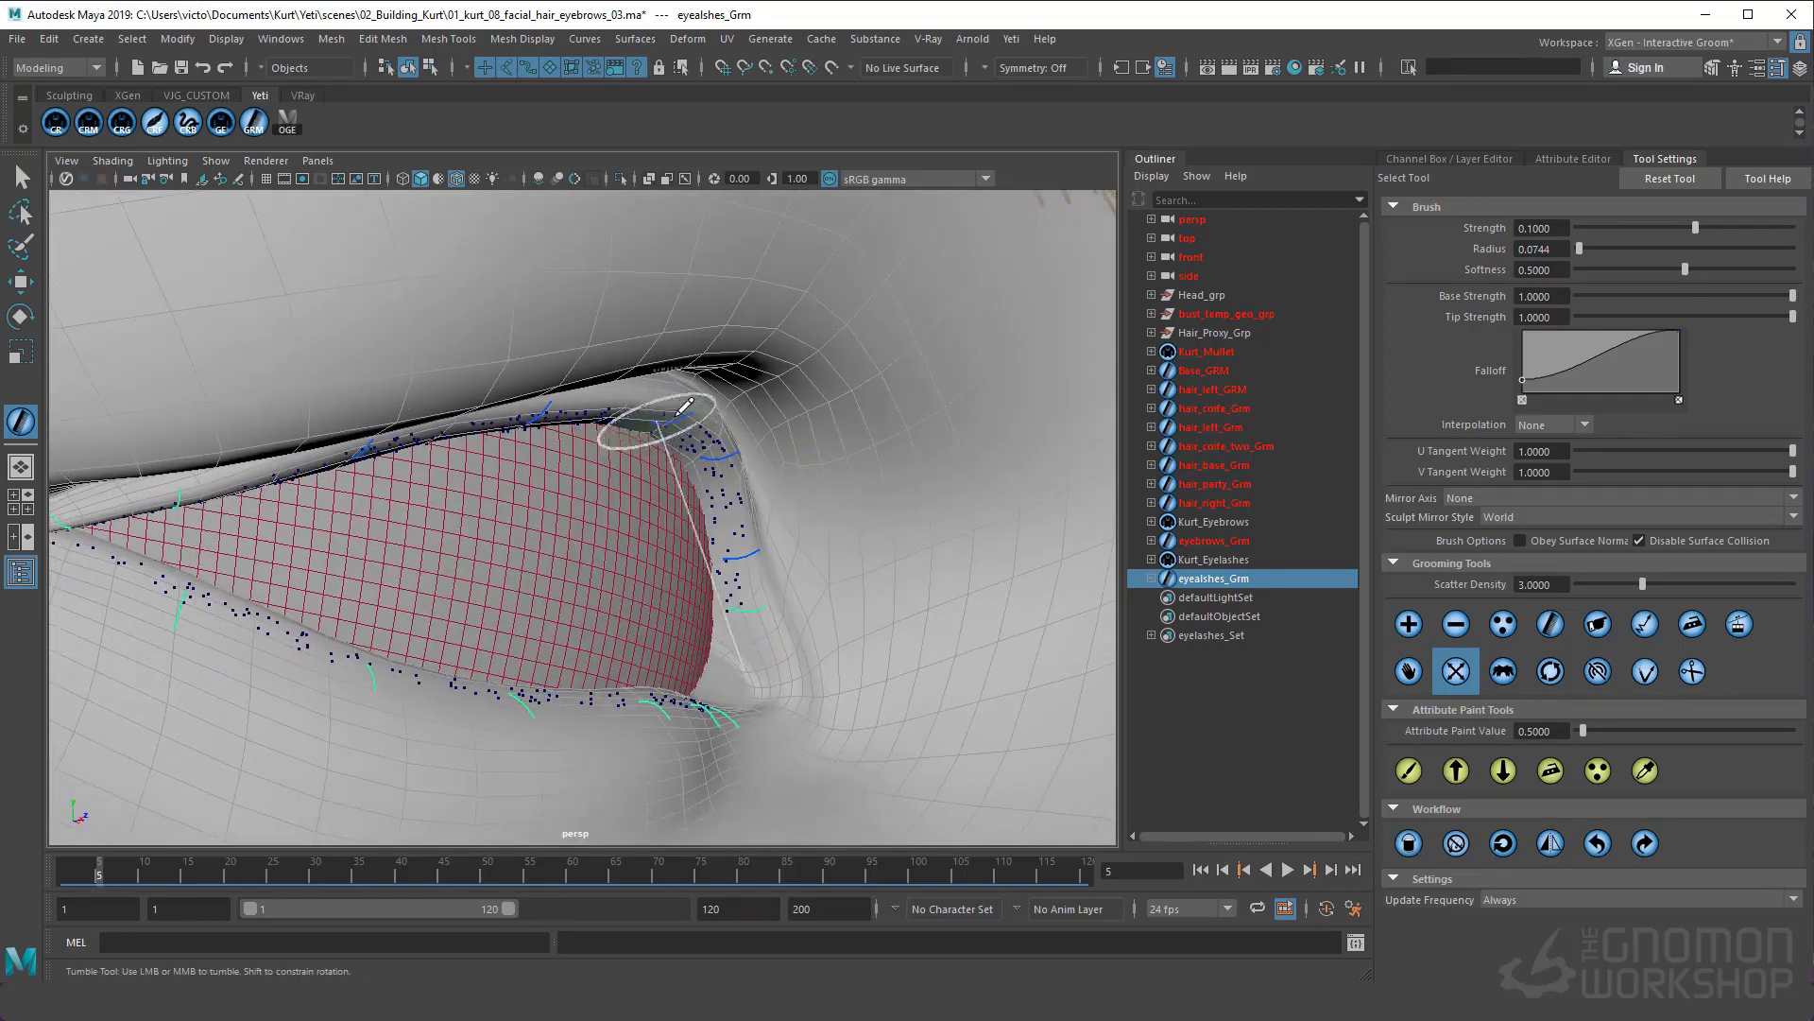
scroll(648, 427, "up", 3)
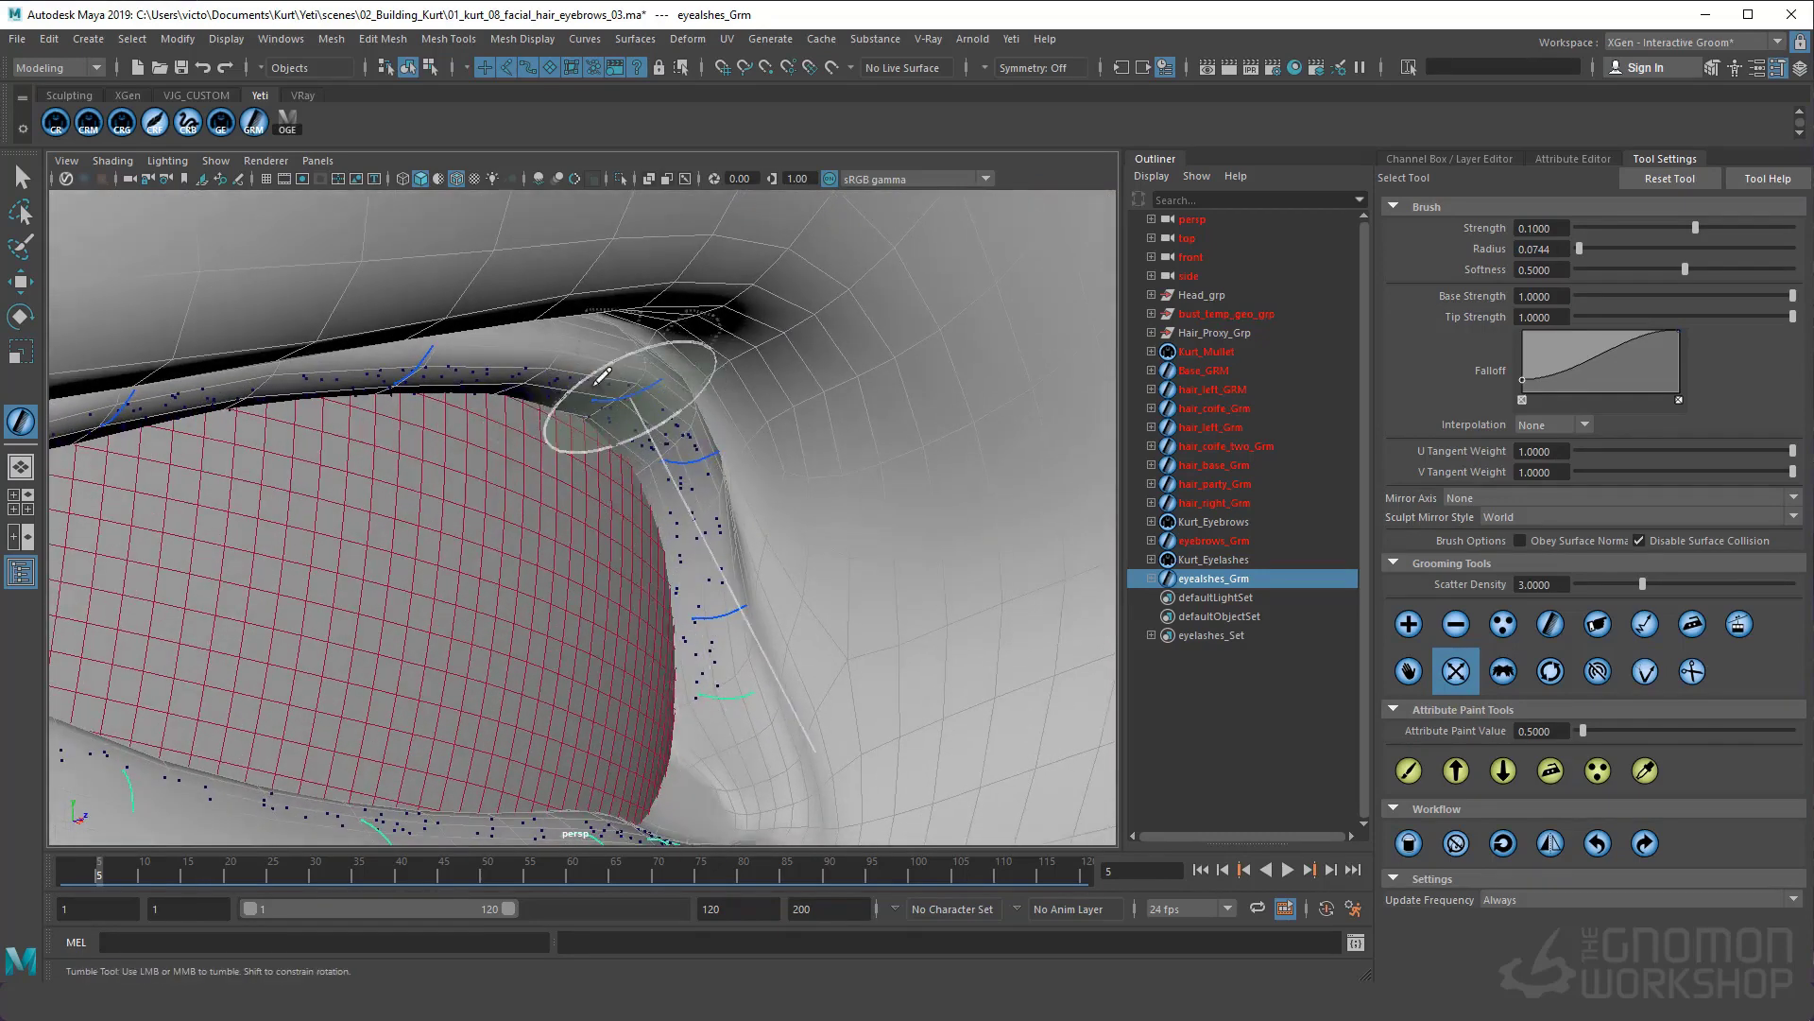
mouse_move(614, 402)
left_mouse_down()
mouse_move(677, 474)
mouse_move(672, 449)
mouse_move(713, 616)
mouse_move(634, 432)
left_mouse_up()
right_click_drag(642, 423, 563, 535, "alt")
left_click_drag(563, 534, 608, 580, "alt")
Select all the guide strands along both the upper and lower lids
left_click(1645, 671)
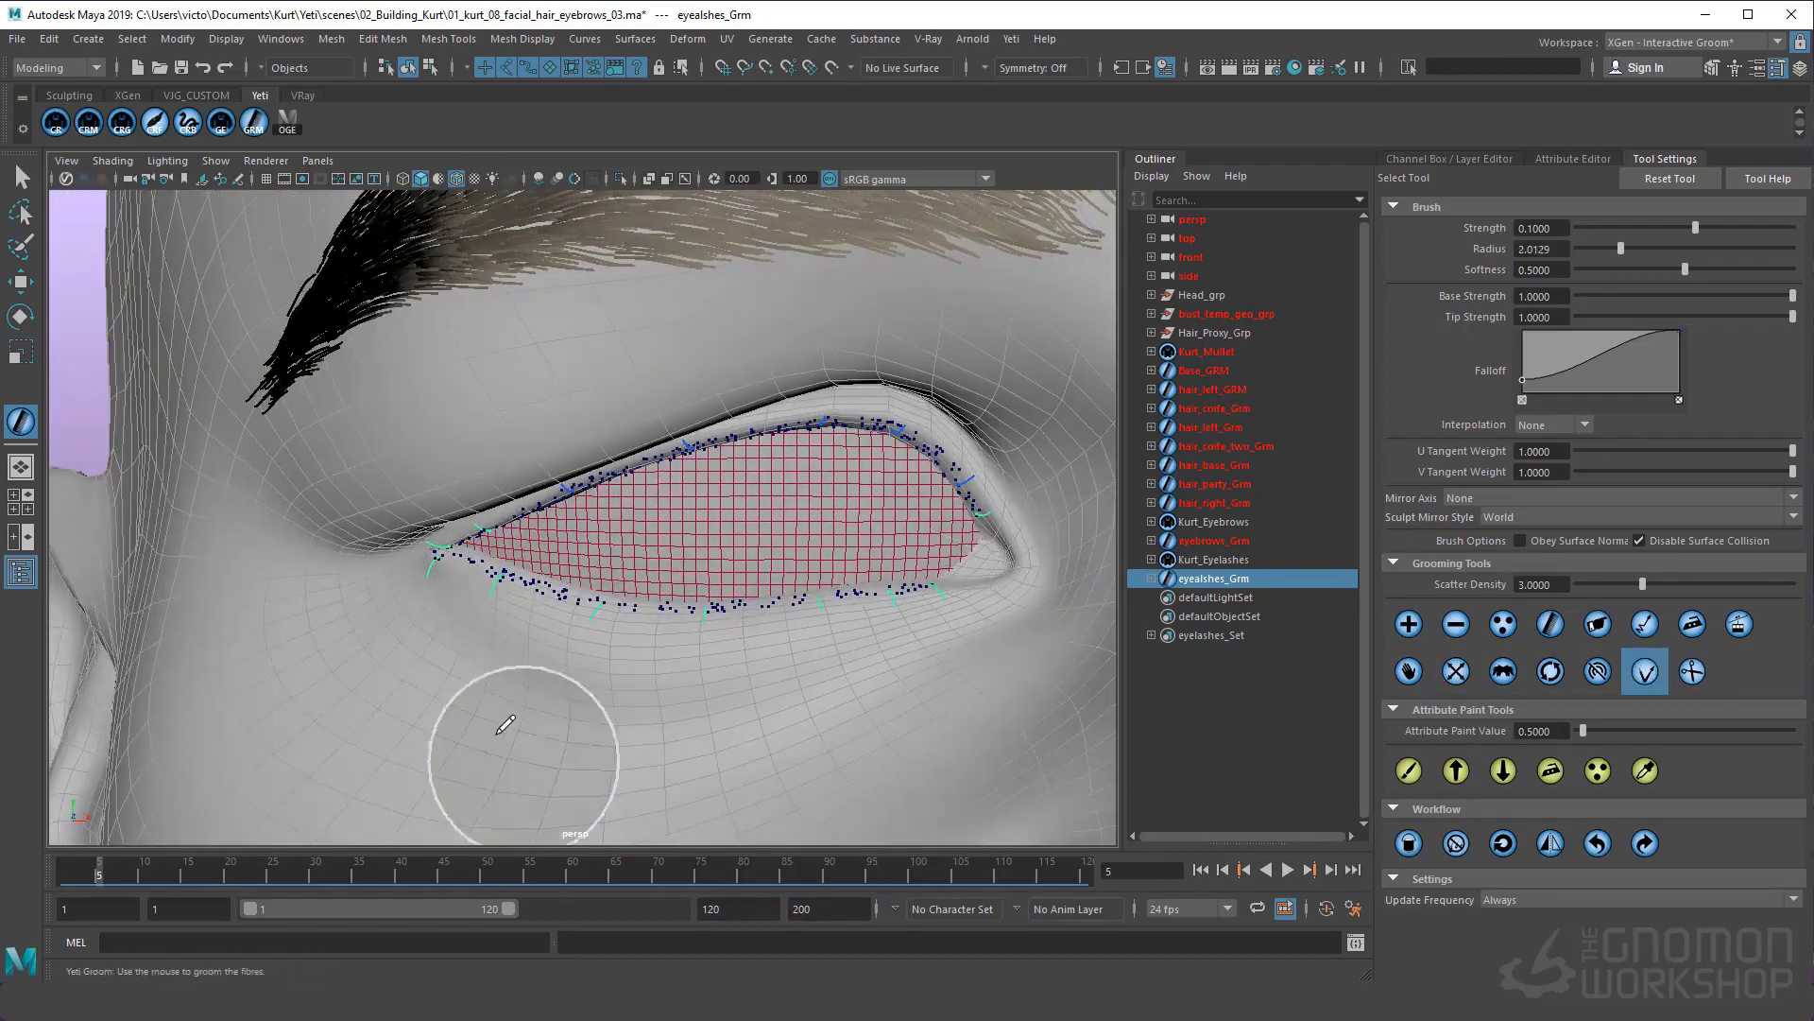
right_click_drag(506, 729, 593, 665, "alt")
left_click_drag(586, 673, 501, 668, "alt")
right_click_drag(586, 662, 510, 652, "alt")
left_click(1551, 843)
right_click_drag(721, 576, 831, 558, "alt")
middle_click_drag(661, 529, 831, 522, "alt")
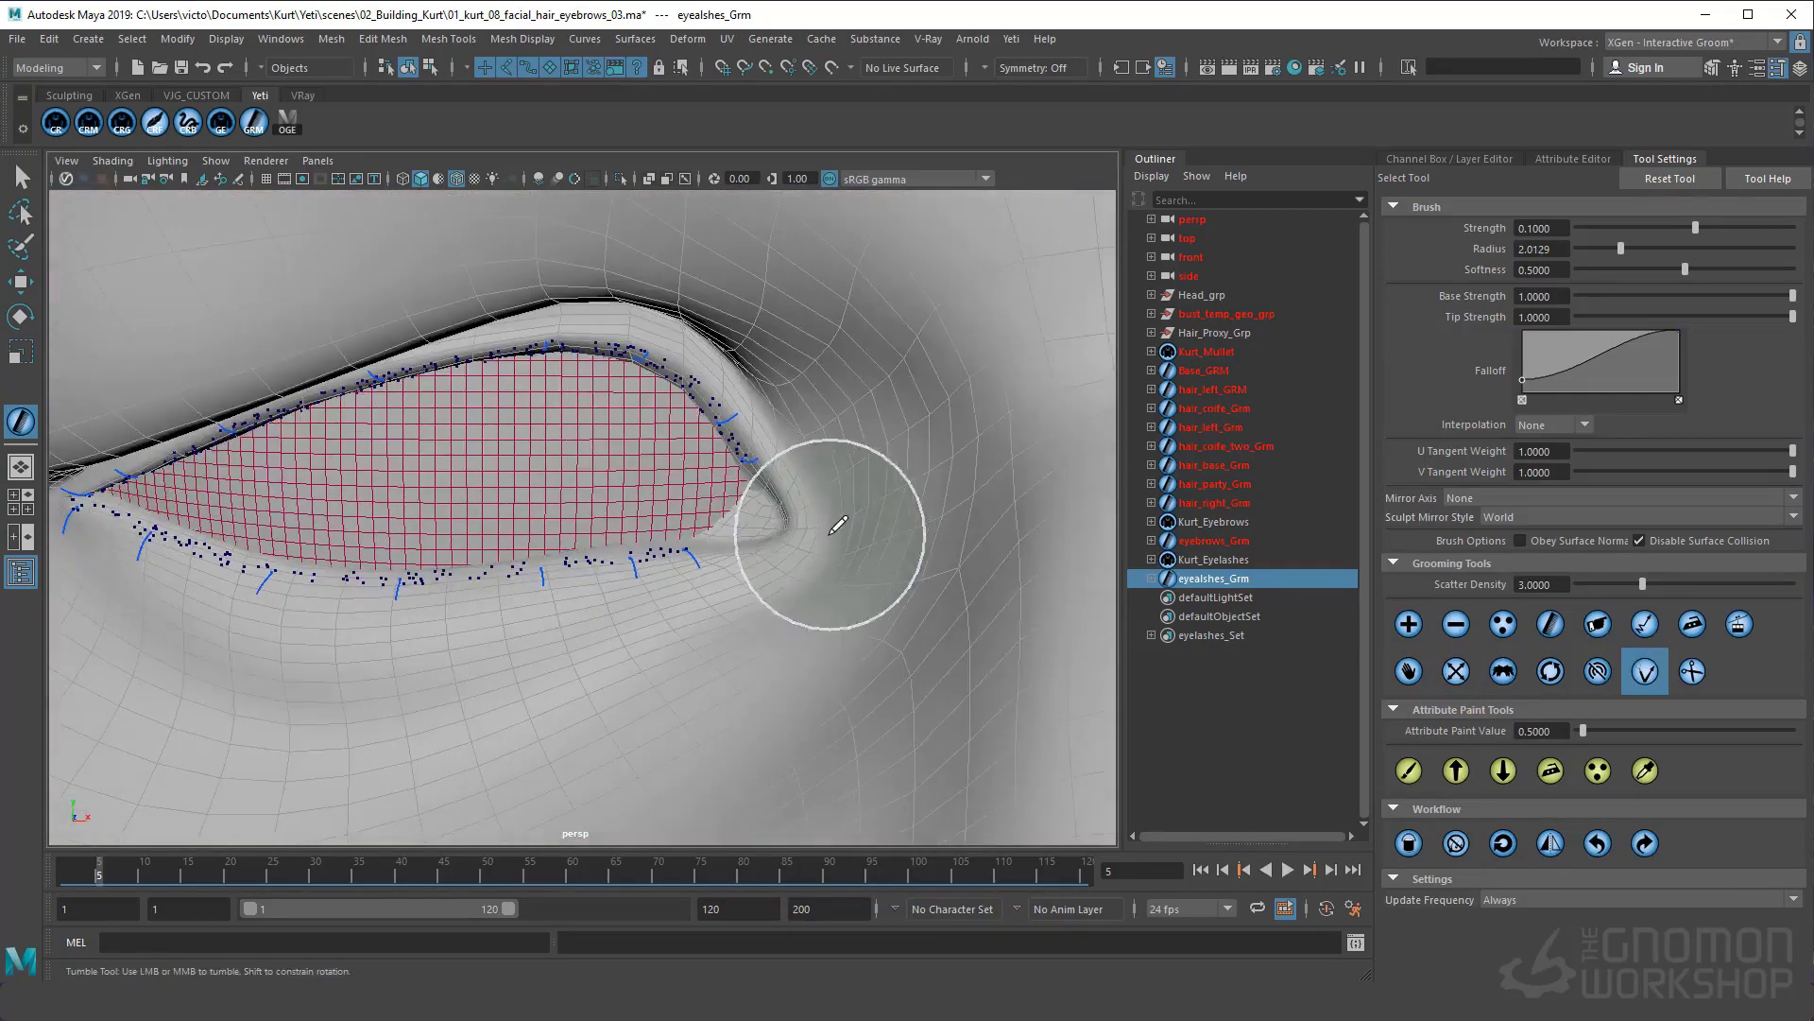
Select Kurt_Eyelashes in the Yeti Graph Editor and inspect the generated lashes on the lower lid up close
middle_click_drag(567, 440, 694, 444, "alt")
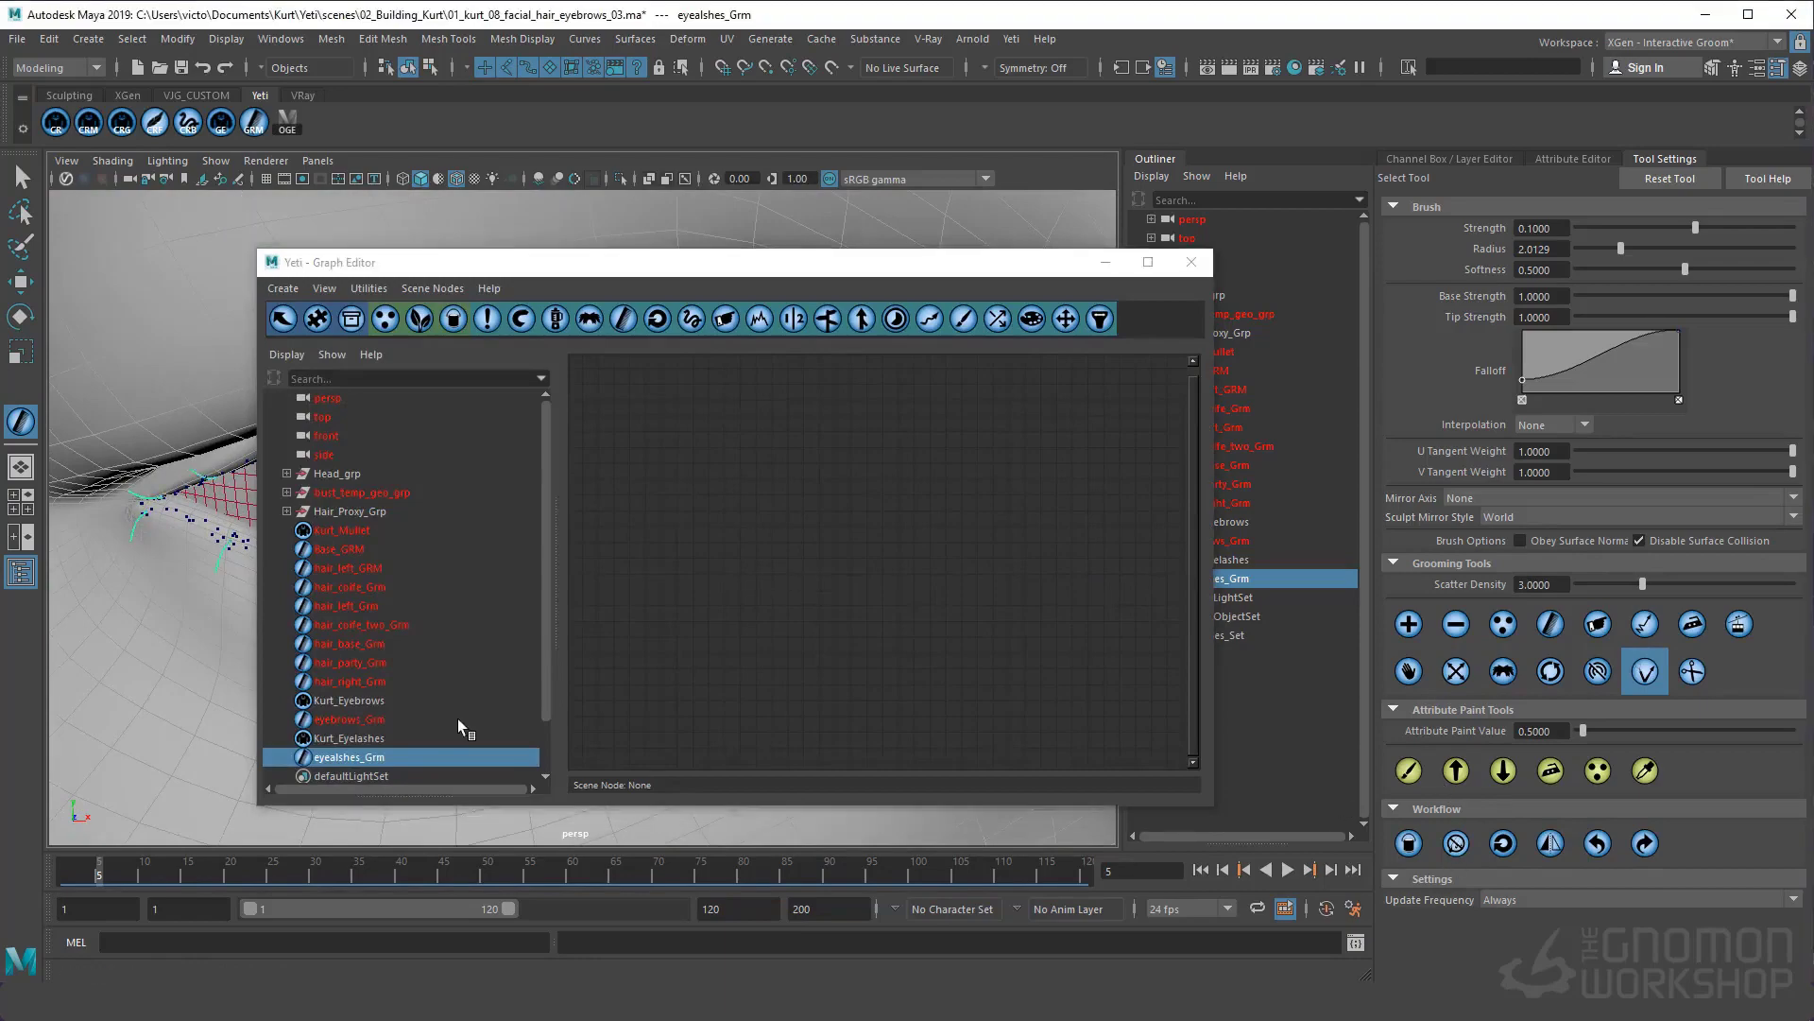
left_click(458, 737)
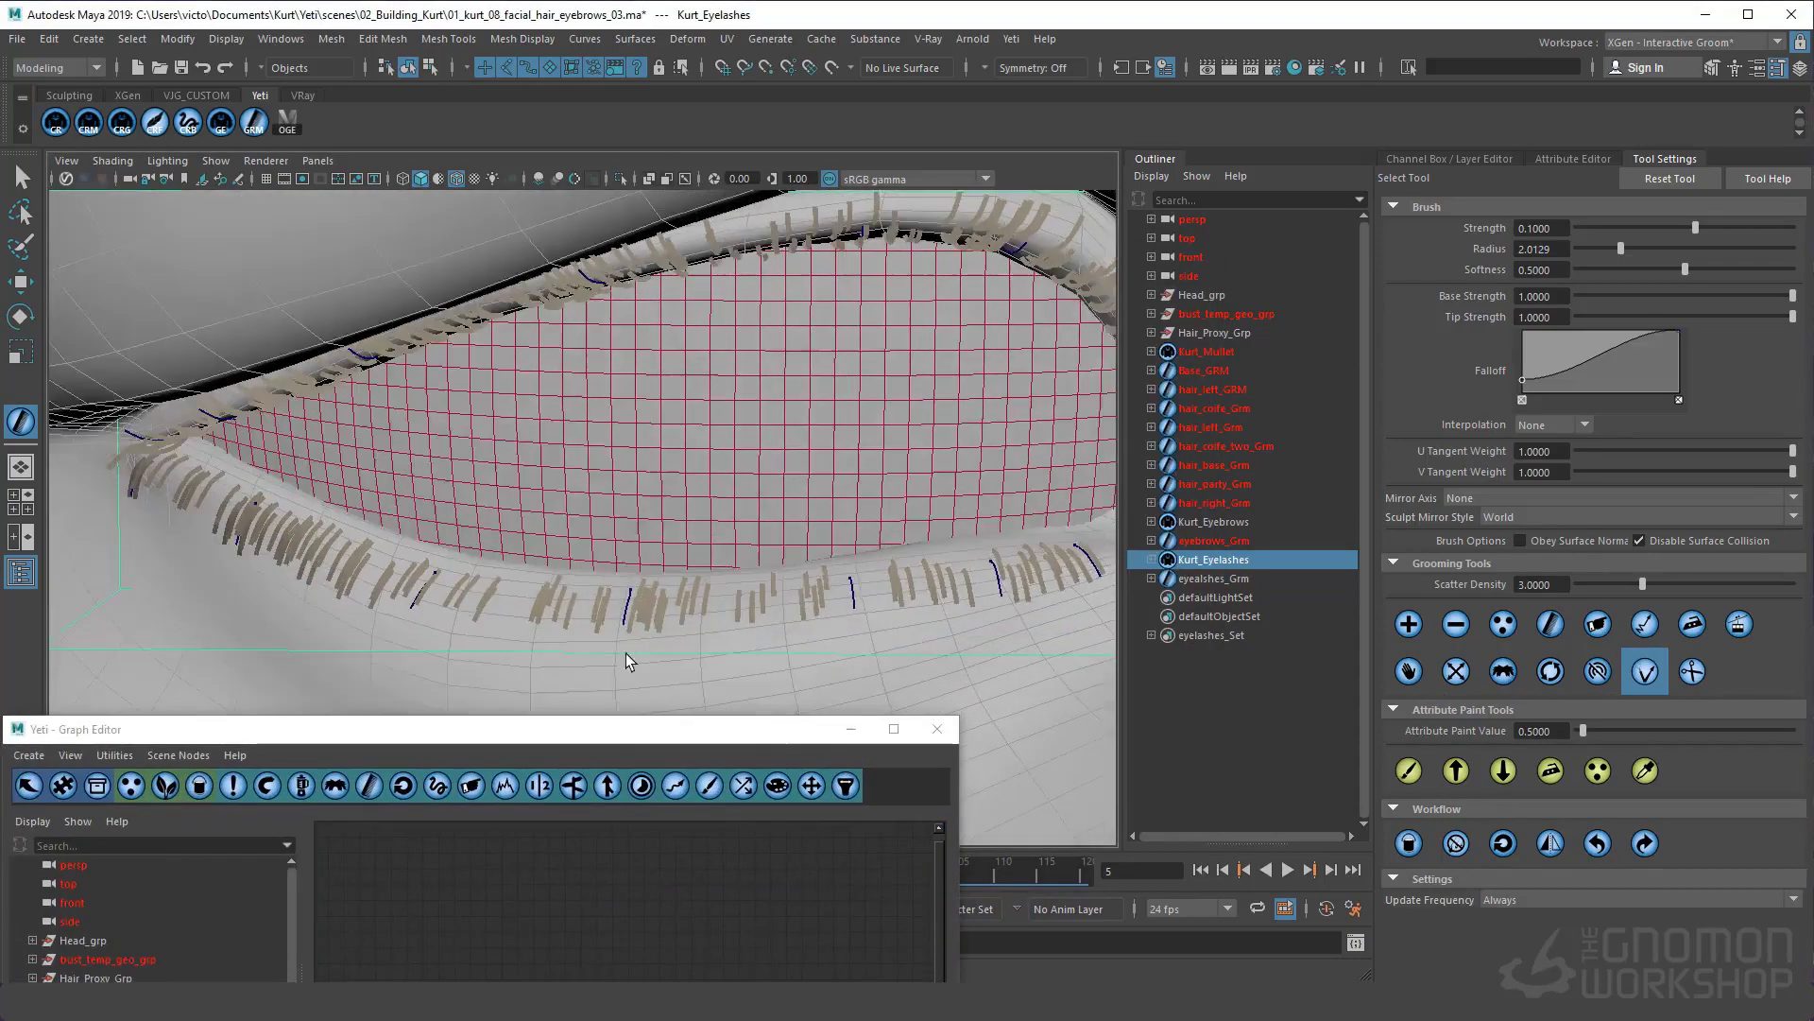
scroll(642, 605, "up", 5)
scroll(642, 548, "up", 3)
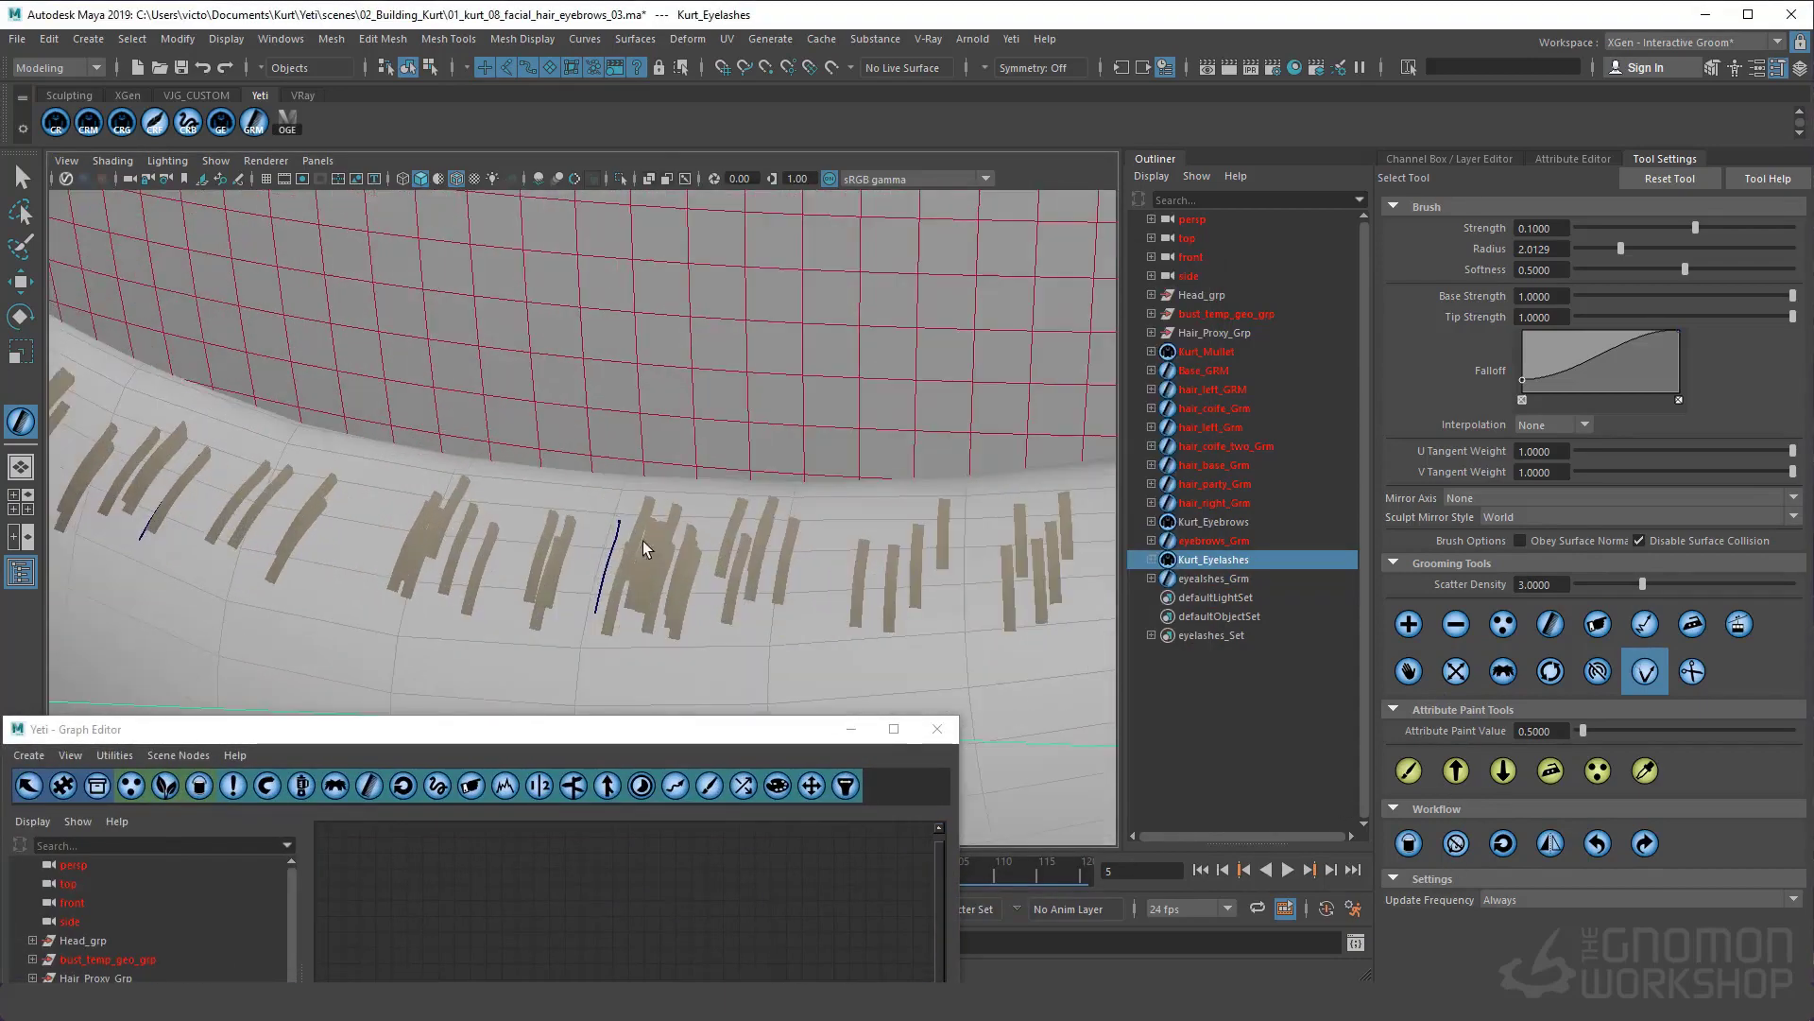
Set the Radius Of Influence of the eyealshes_Grm groom to 0.05 after trying 0.1
left_click(1219, 578)
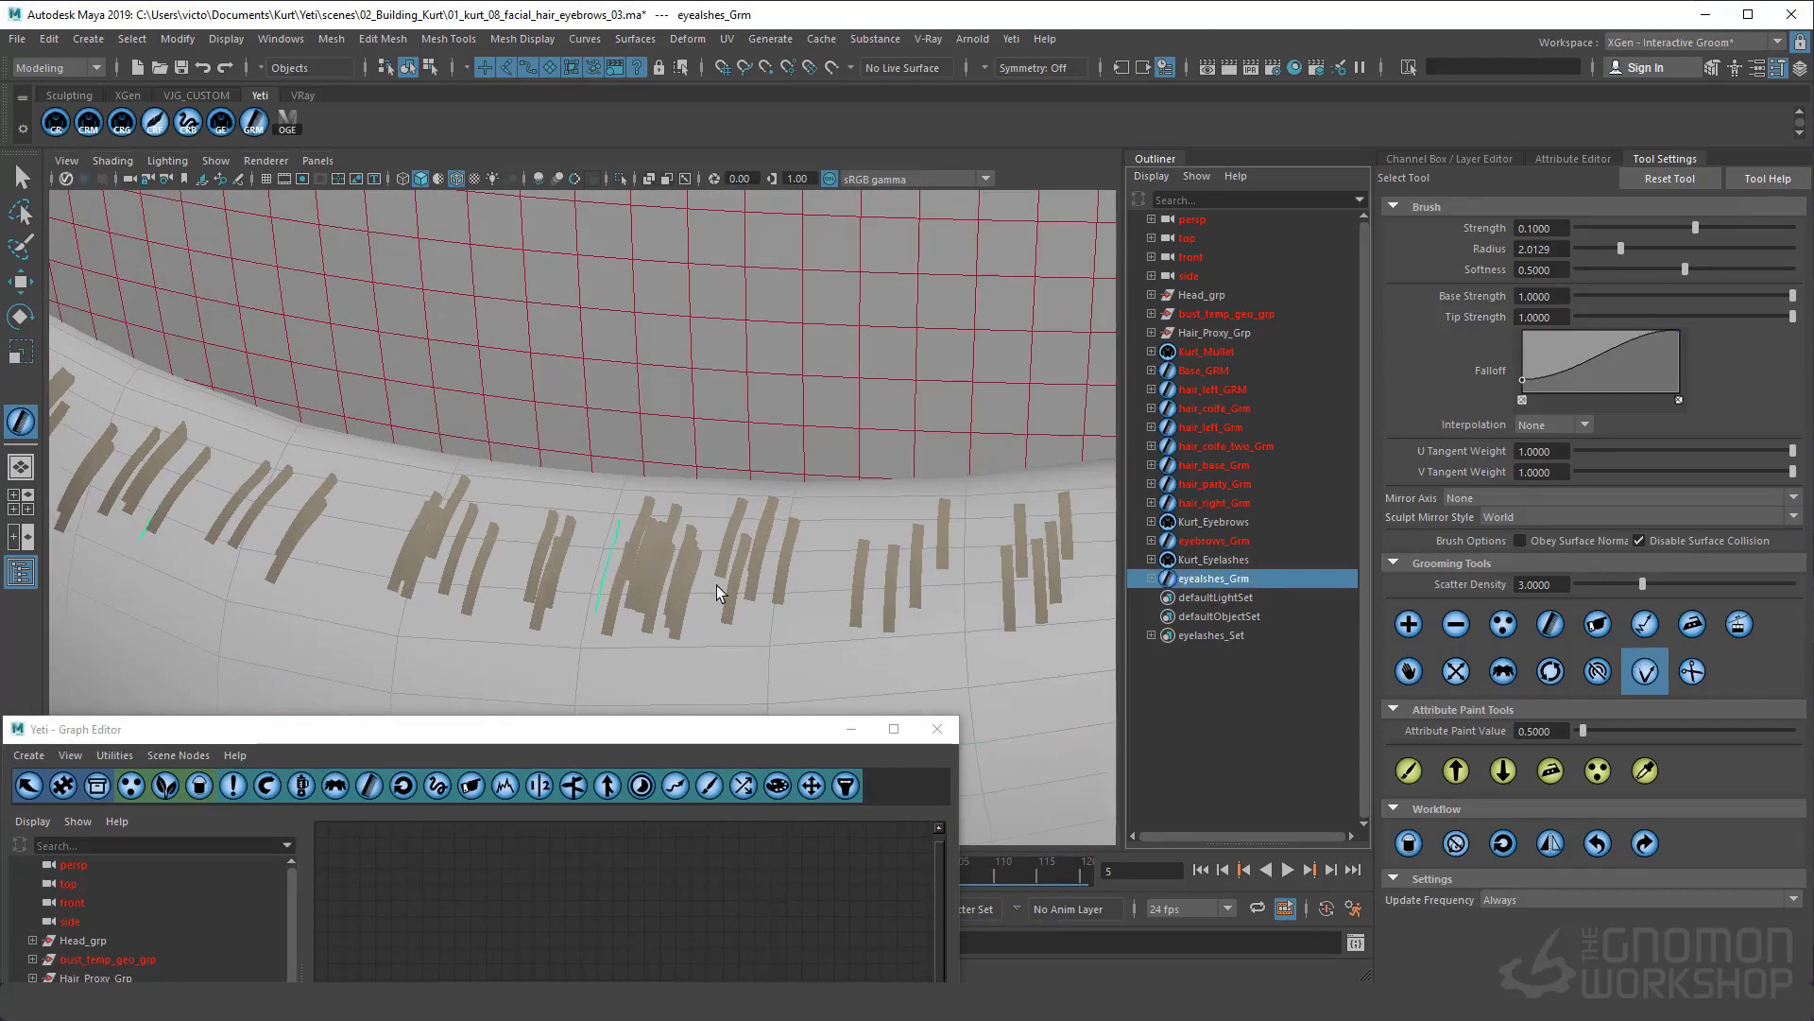
left_click_drag(717, 592, 652, 541, "alt")
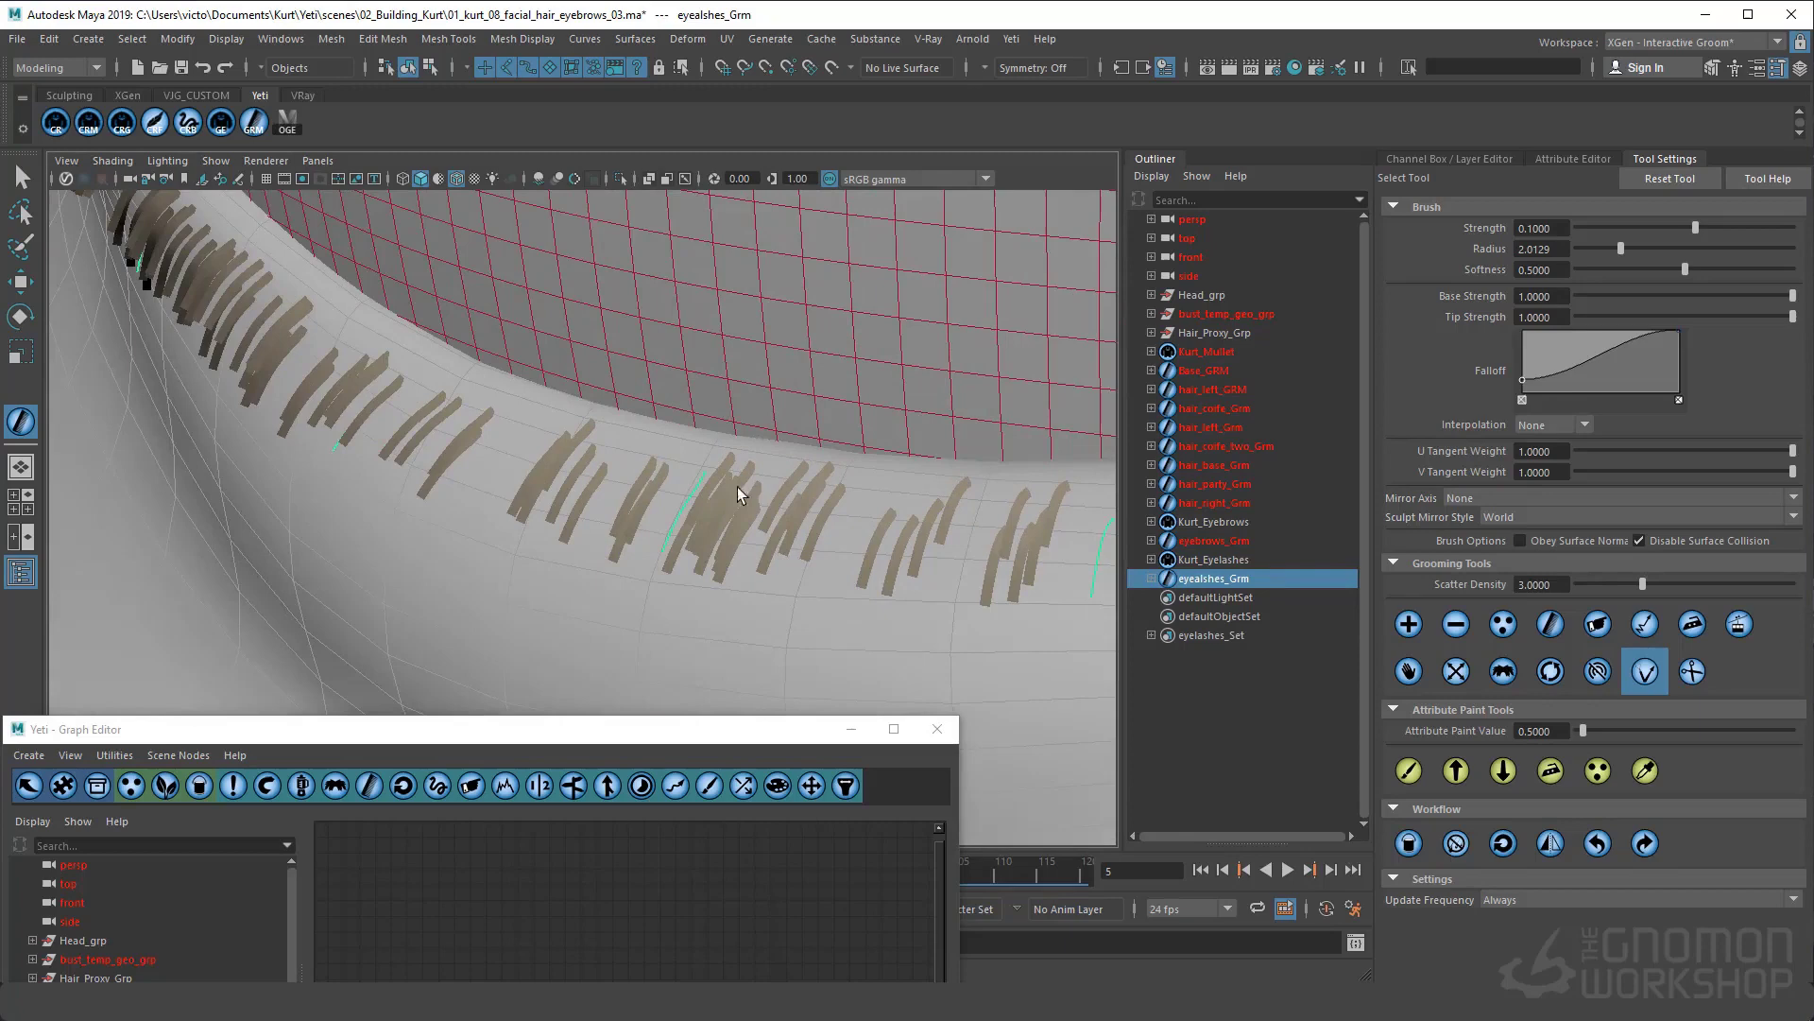
left_click(1495, 160)
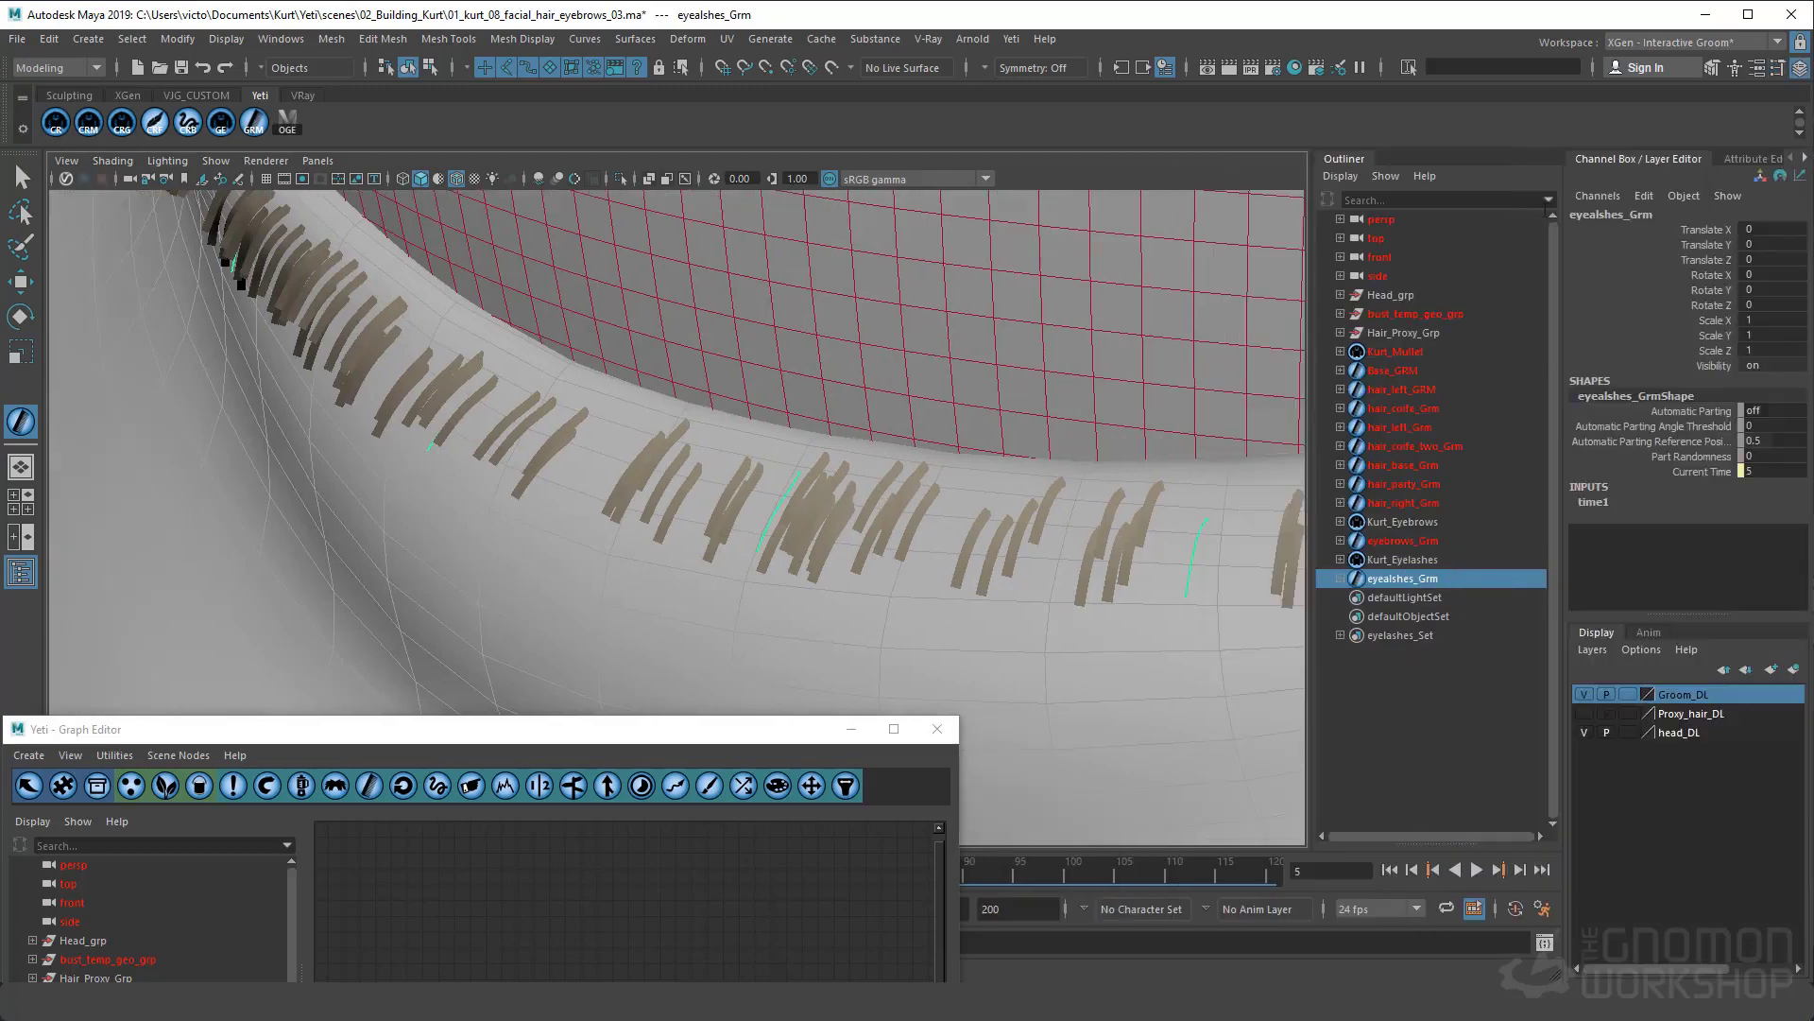
left_click(1743, 160)
left_click(1572, 342)
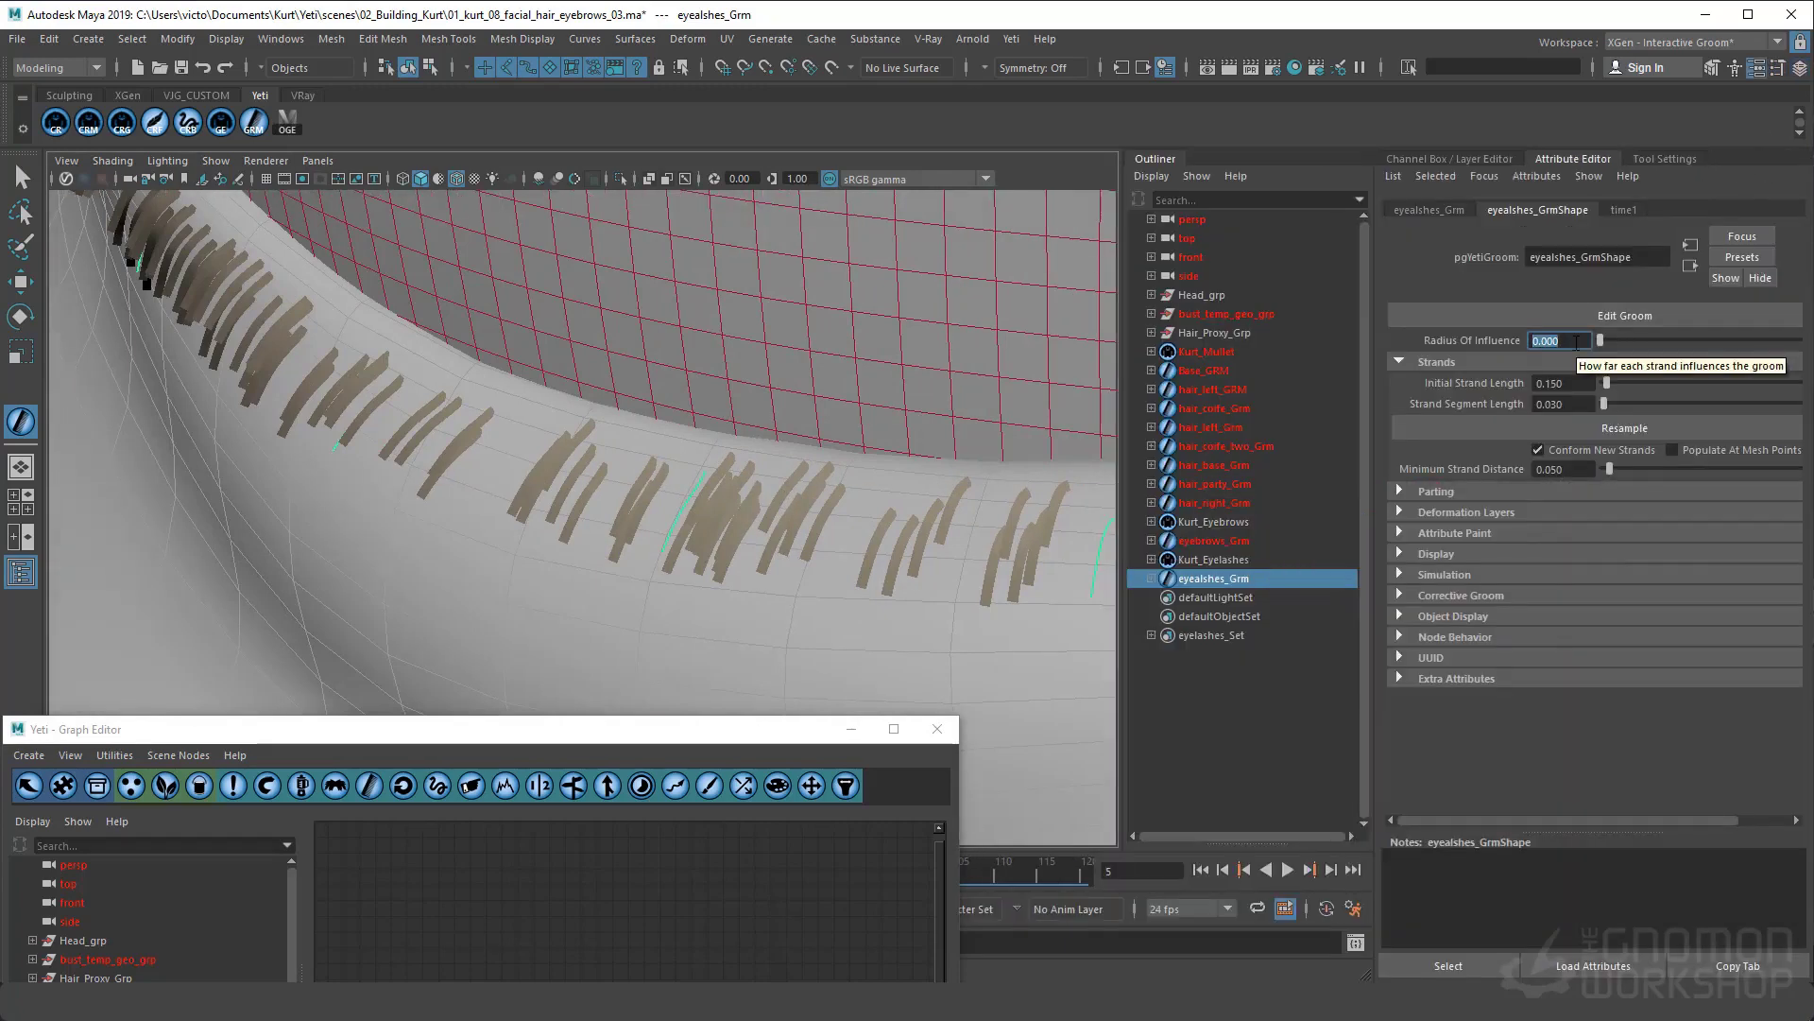
type("0.1")
key("Return")
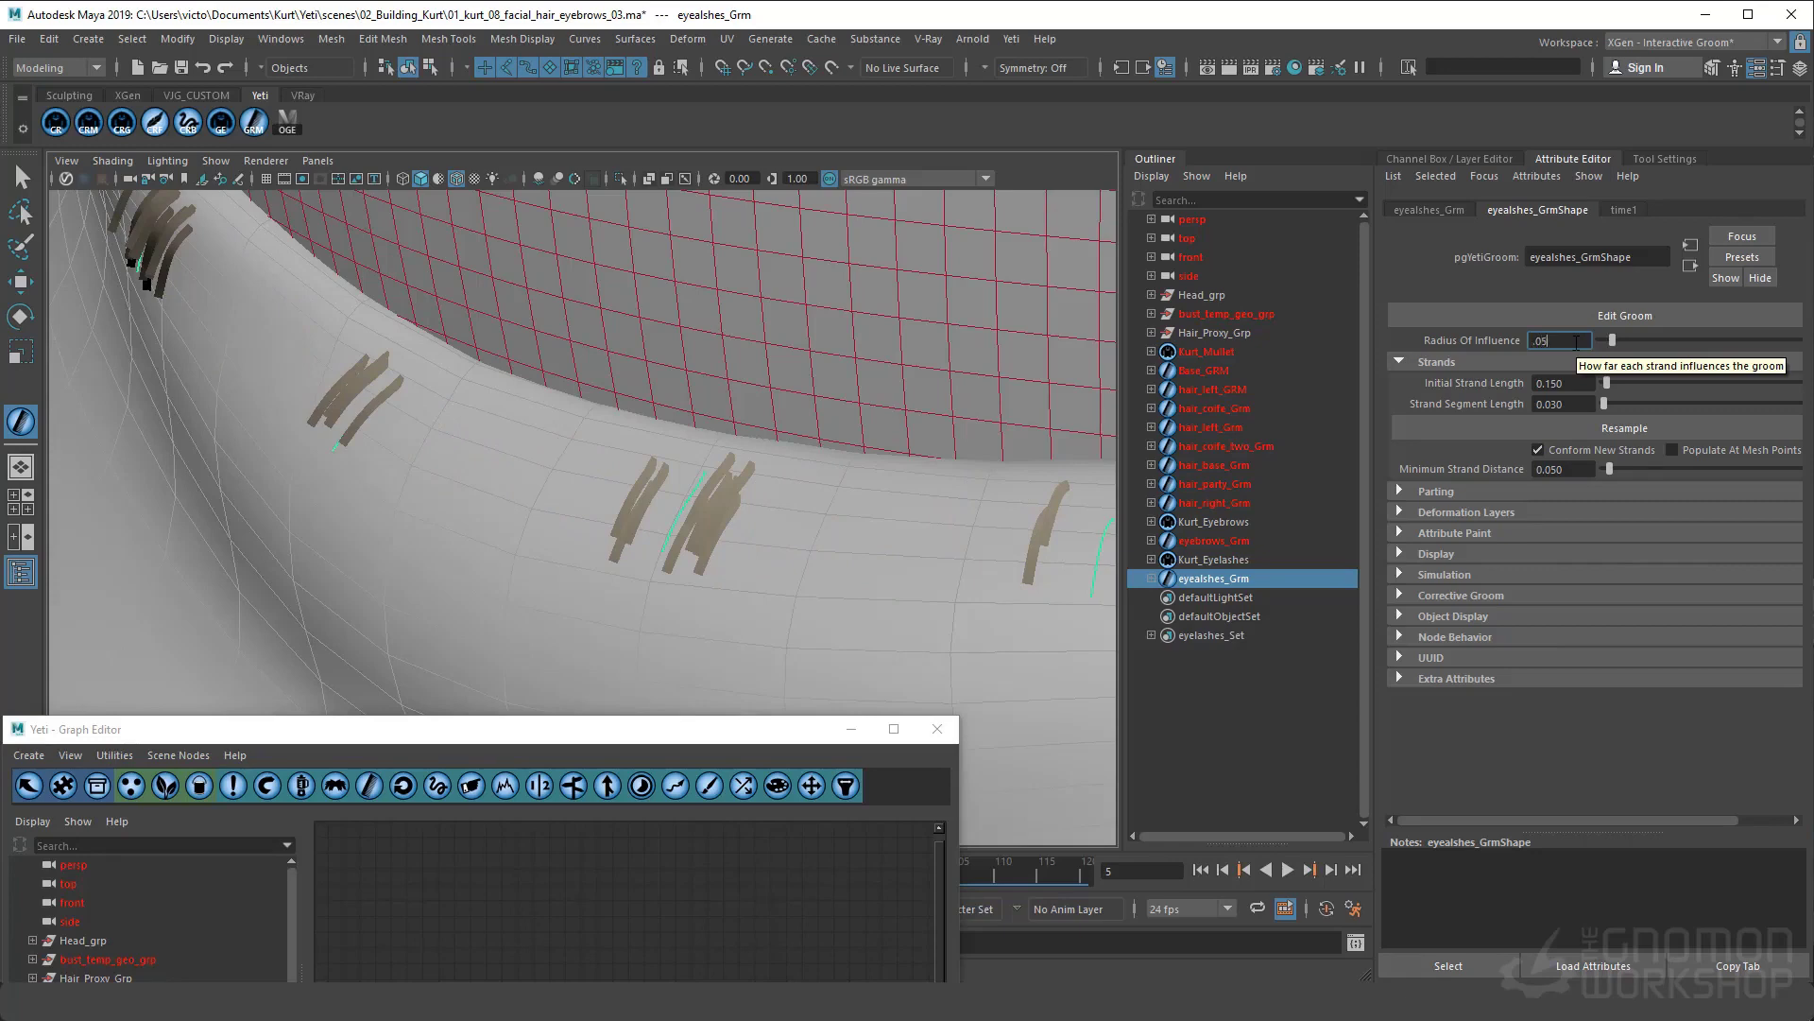
key("Return")
scroll(723, 496, "down", 4)
left_click_drag(723, 496, 803, 501, "alt")
Re-enter 0.15 as the Initial Strand Length and try a Radius Of Influence of 0.1 before returning it to 0.05
left_click_drag(1571, 383, 1480, 383)
type(".")
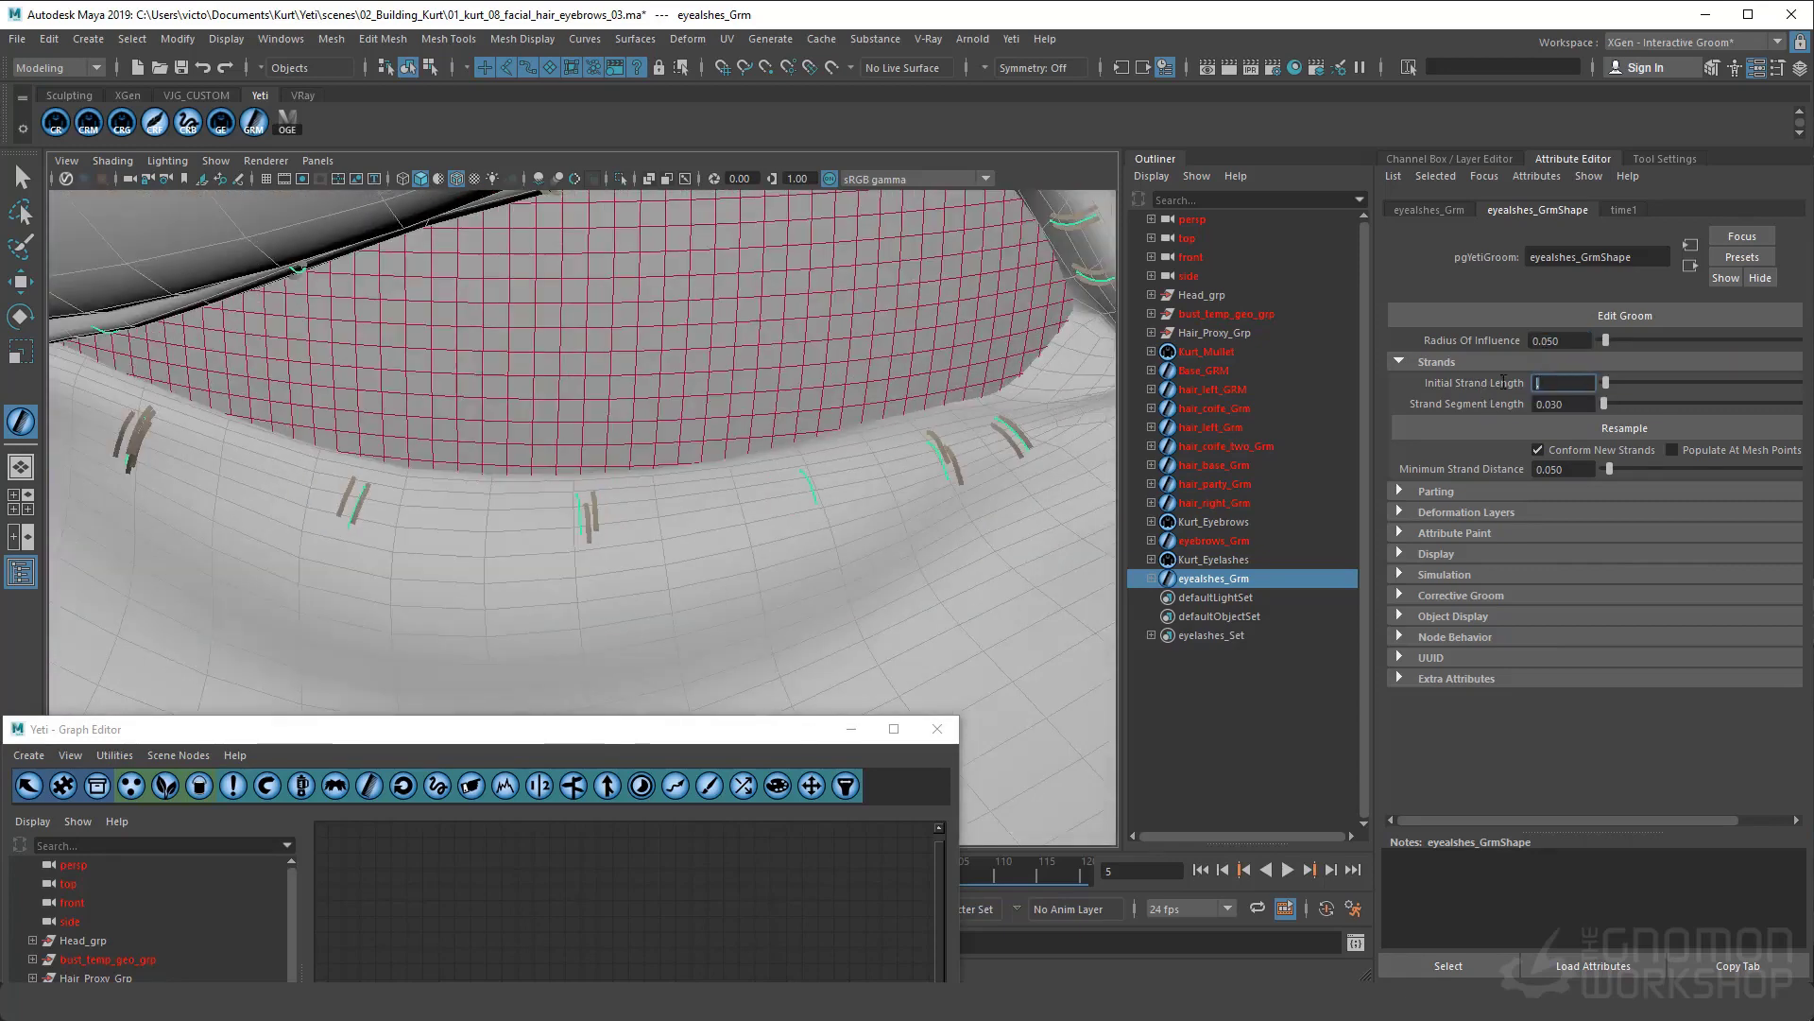
type("15")
left_click(1262, 428)
left_click(1247, 578)
left_click(1240, 562)
left_click(1238, 578)
left_click_drag(1567, 341, 1493, 344)
type(".1")
key("Return")
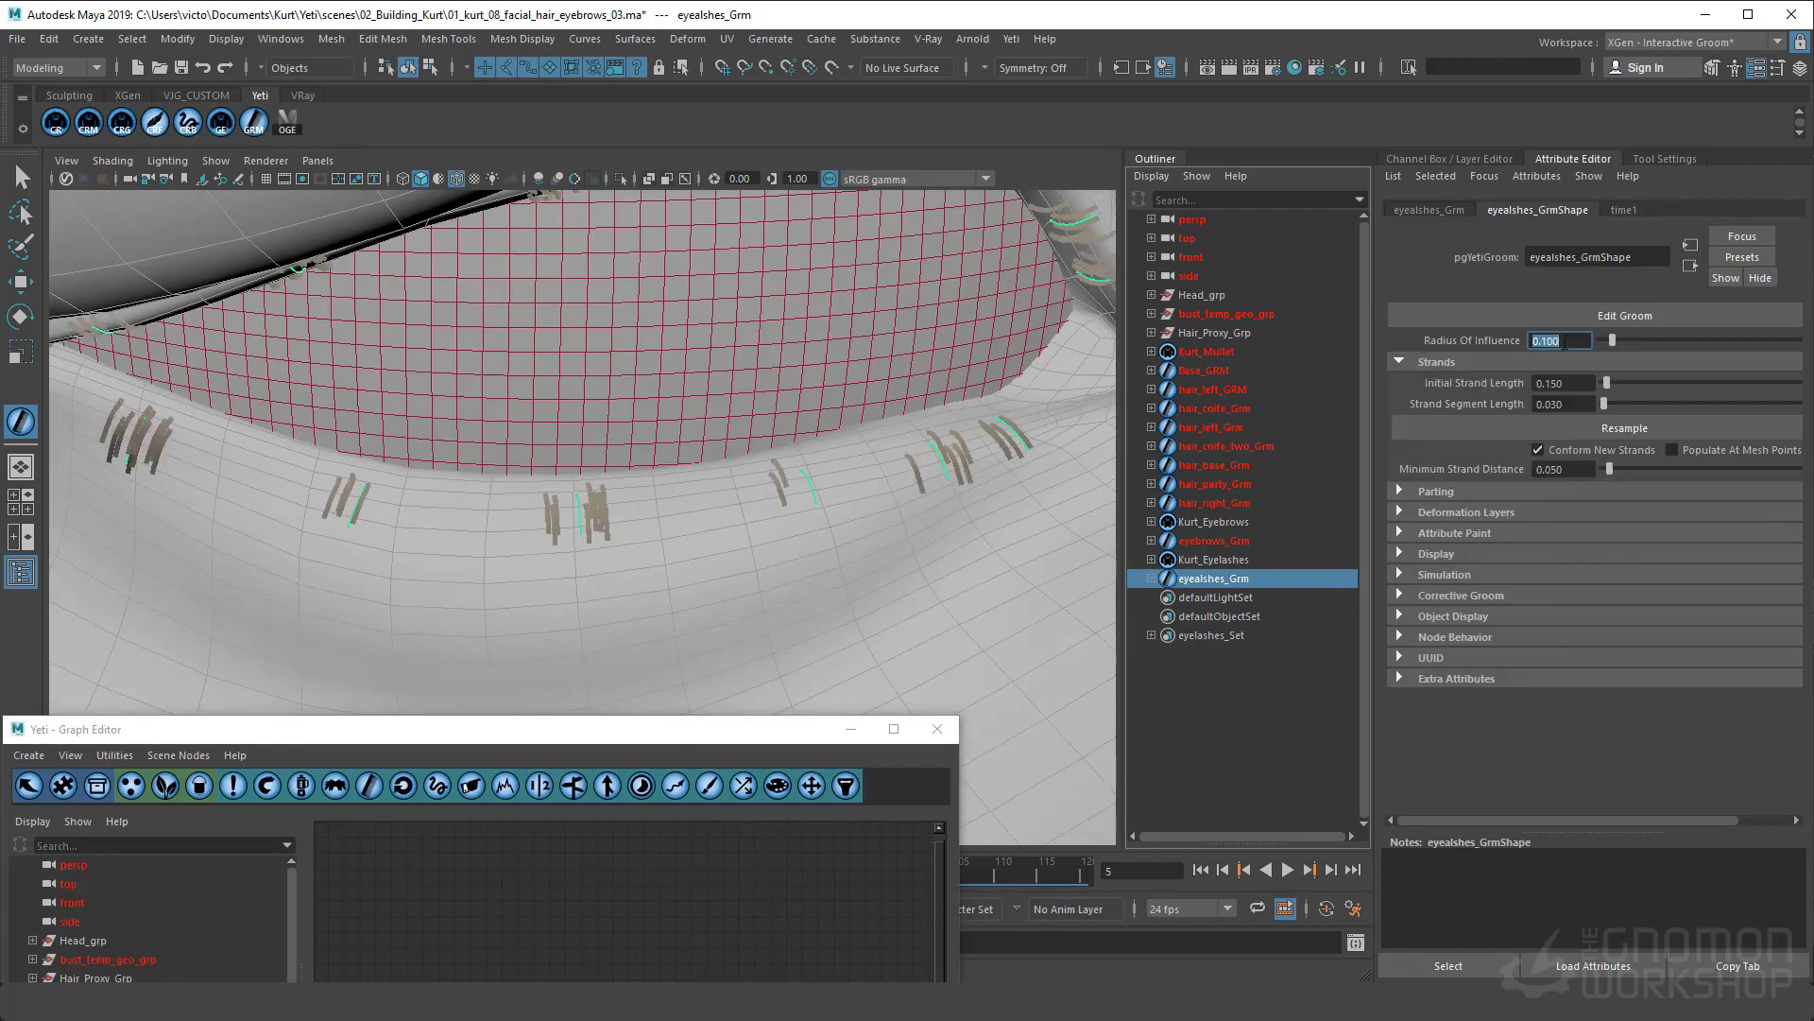
type(".05")
key("Return")
Edit the eyealshes_Grm groom and add extra guide strands in the gaps between those along the lower lid
left_click_drag(718, 473, 507, 425, "alt")
scroll(578, 432, "up", 5)
left_click(1624, 315)
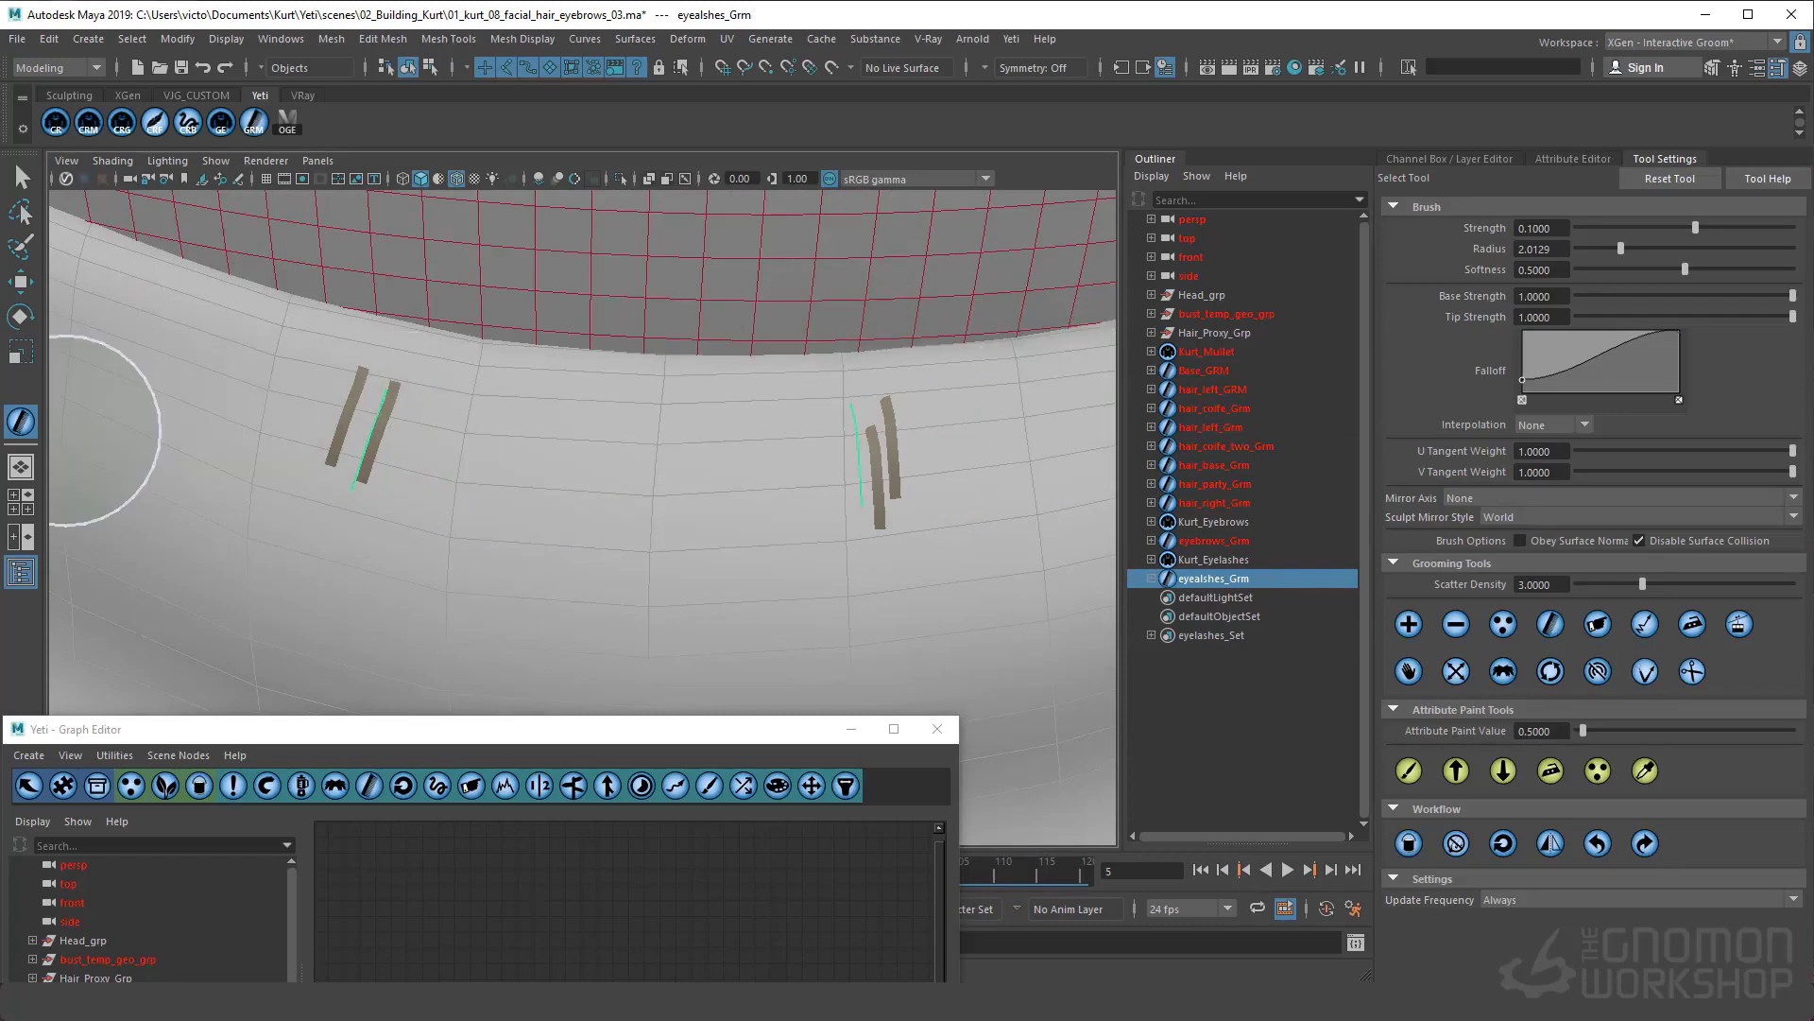
left_click(1408, 624)
left_click(631, 430)
left_click_drag(771, 521, 662, 500, "alt")
left_click(803, 401)
left_click_drag(818, 397, 586, 392, "alt")
left_click(726, 346)
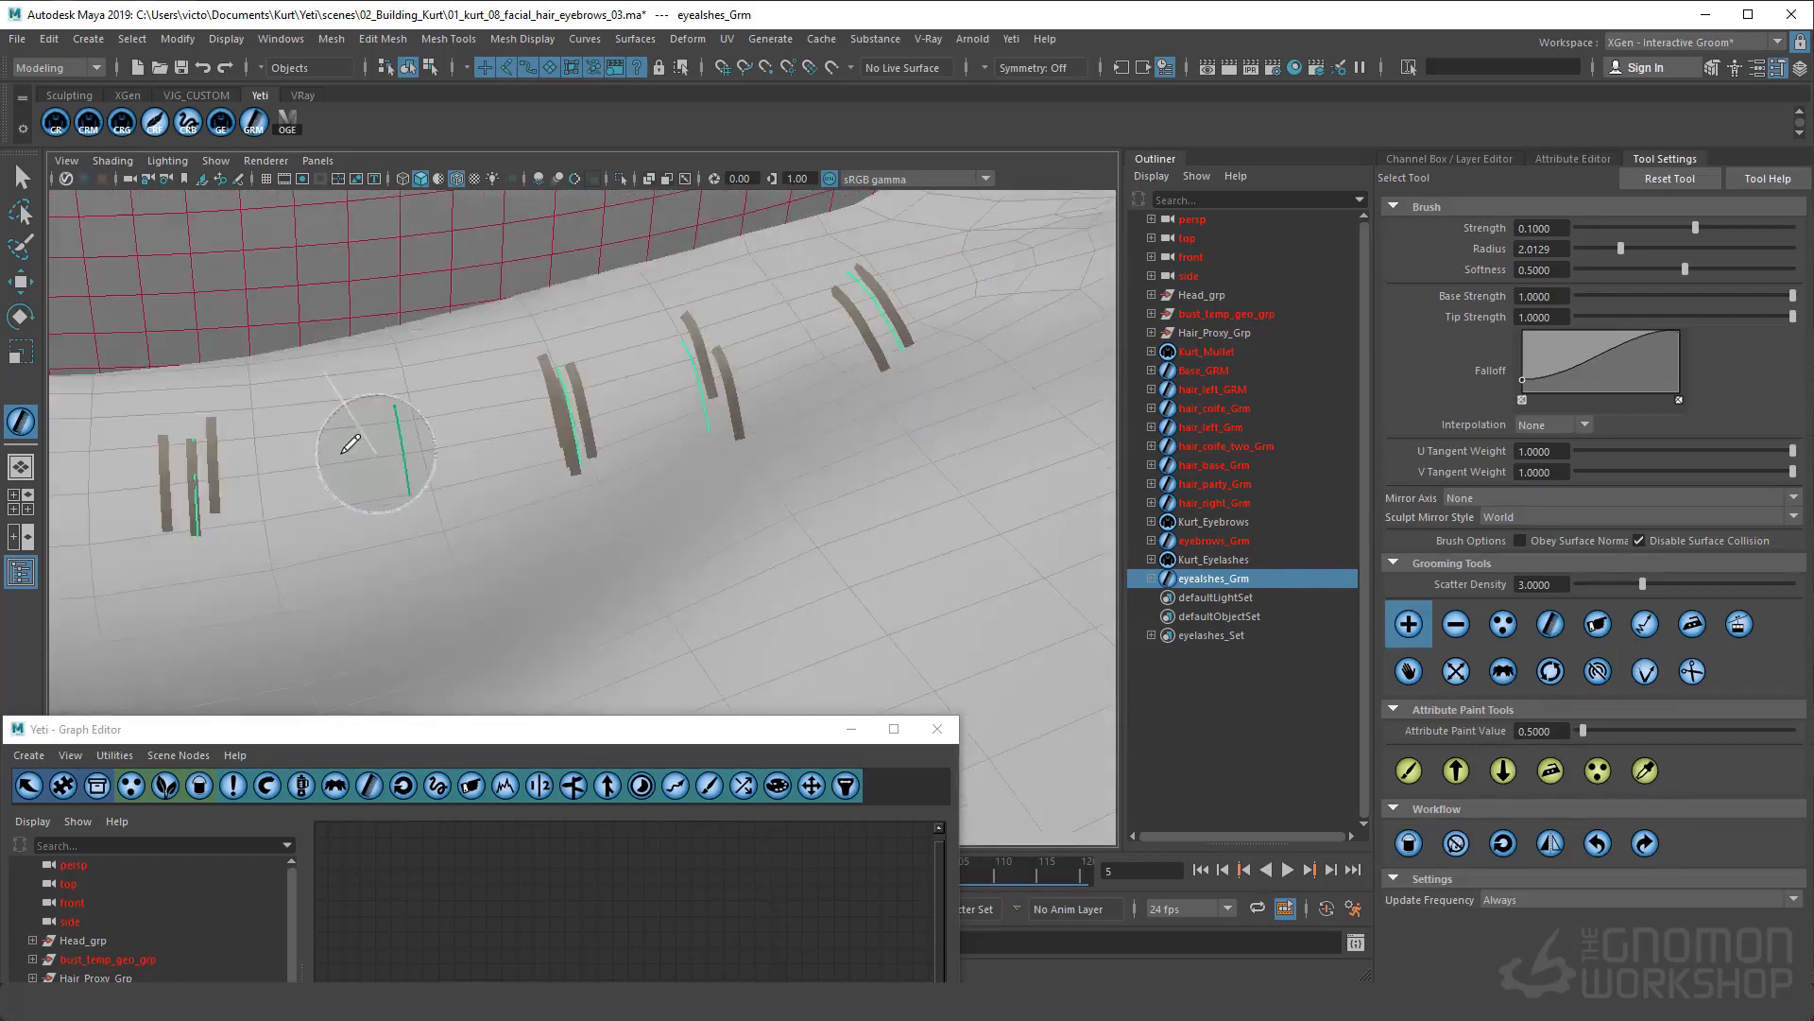
left_click_drag(350, 444, 513, 405, "alt")
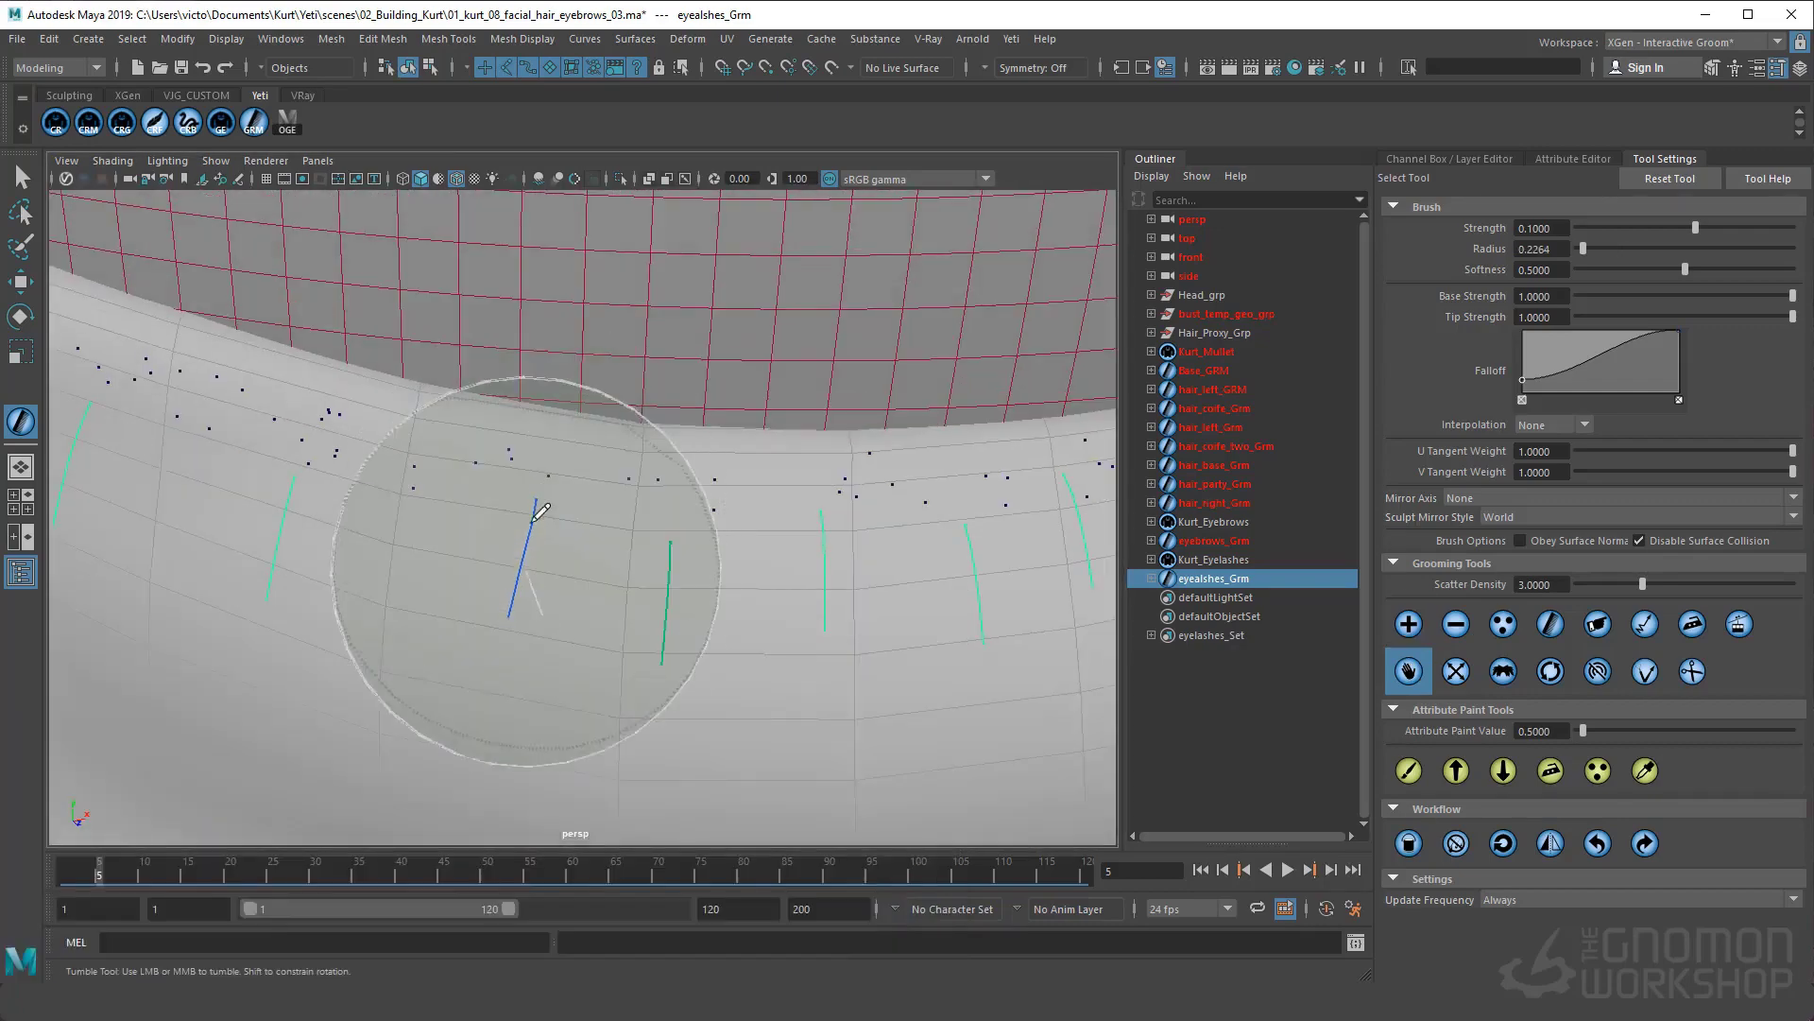
Move the new guide strands around the middle of the lower lid closer to the lid edge at brush strength 1
left_click_drag(533, 520, 540, 477)
left_click_drag(1696, 228, 1793, 227)
left_click_drag(672, 658, 696, 605)
middle_click_drag(756, 657, 453, 663, "alt")
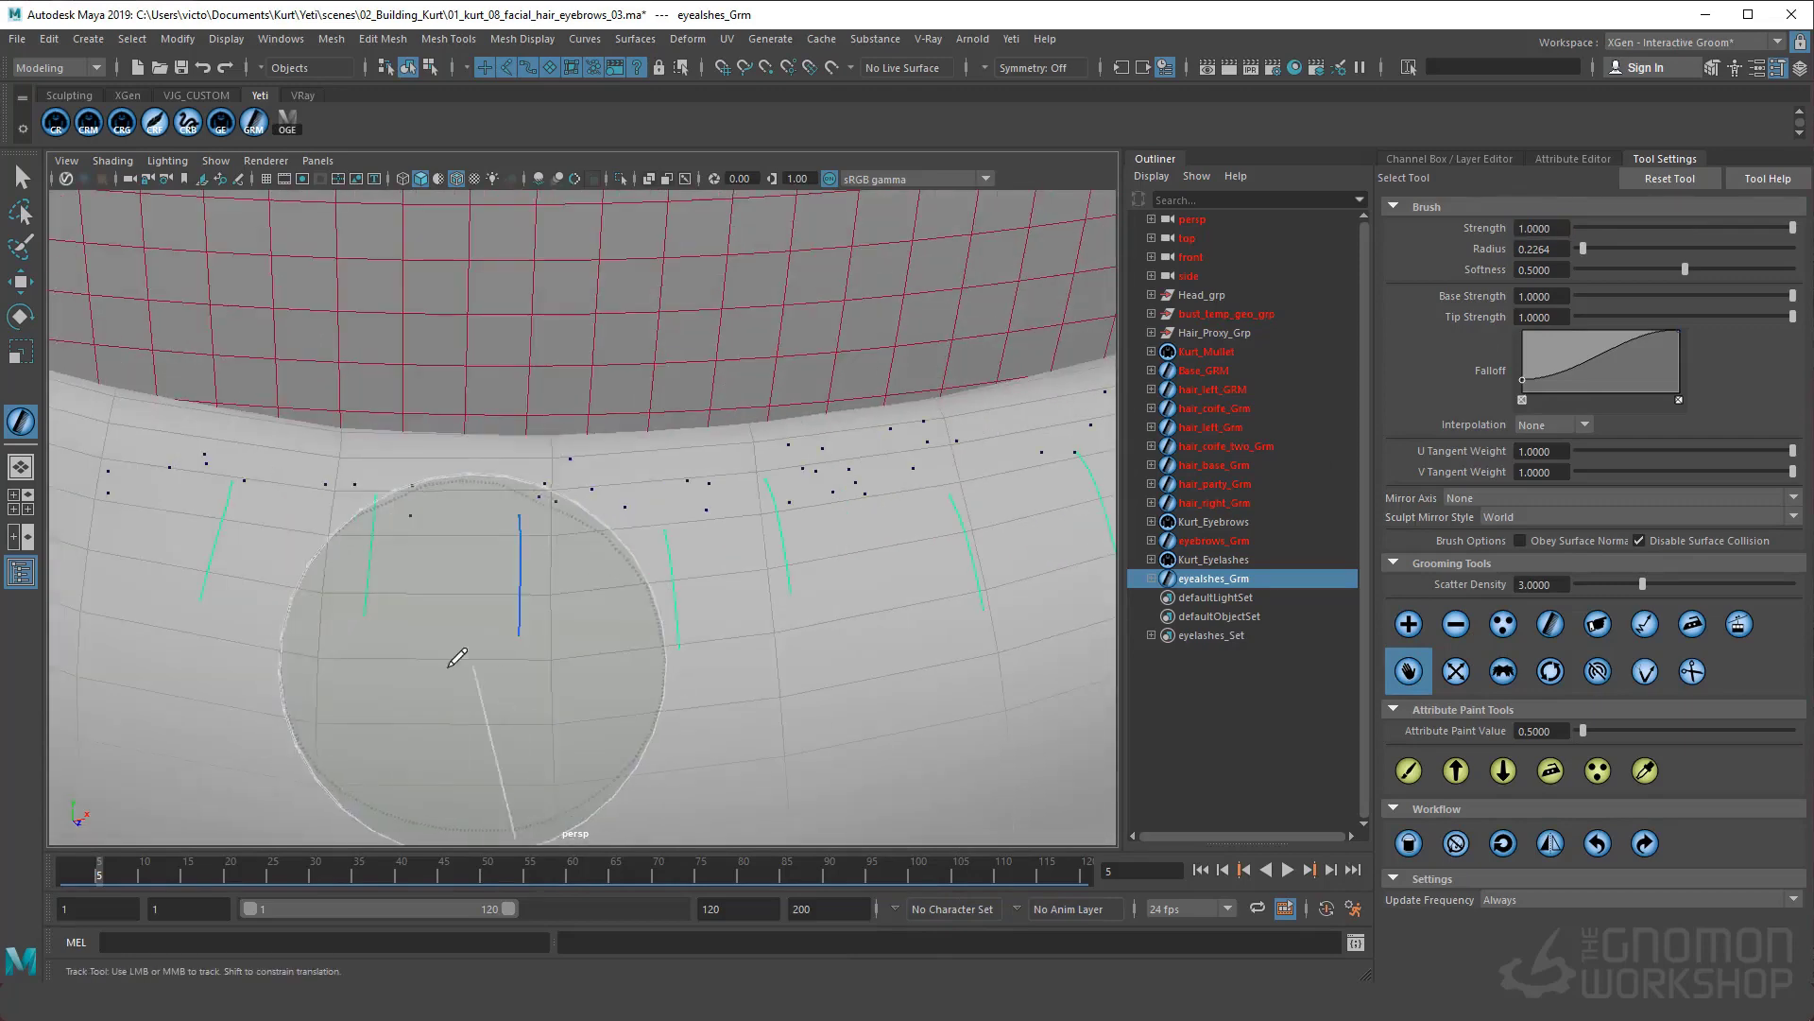
left_click_drag(465, 635, 491, 598)
left_click_drag(695, 659, 684, 584)
Move the added guide strands on the inner half of the lower lid up toward the lid edge
middle_click_drag(690, 567, 403, 577, "alt")
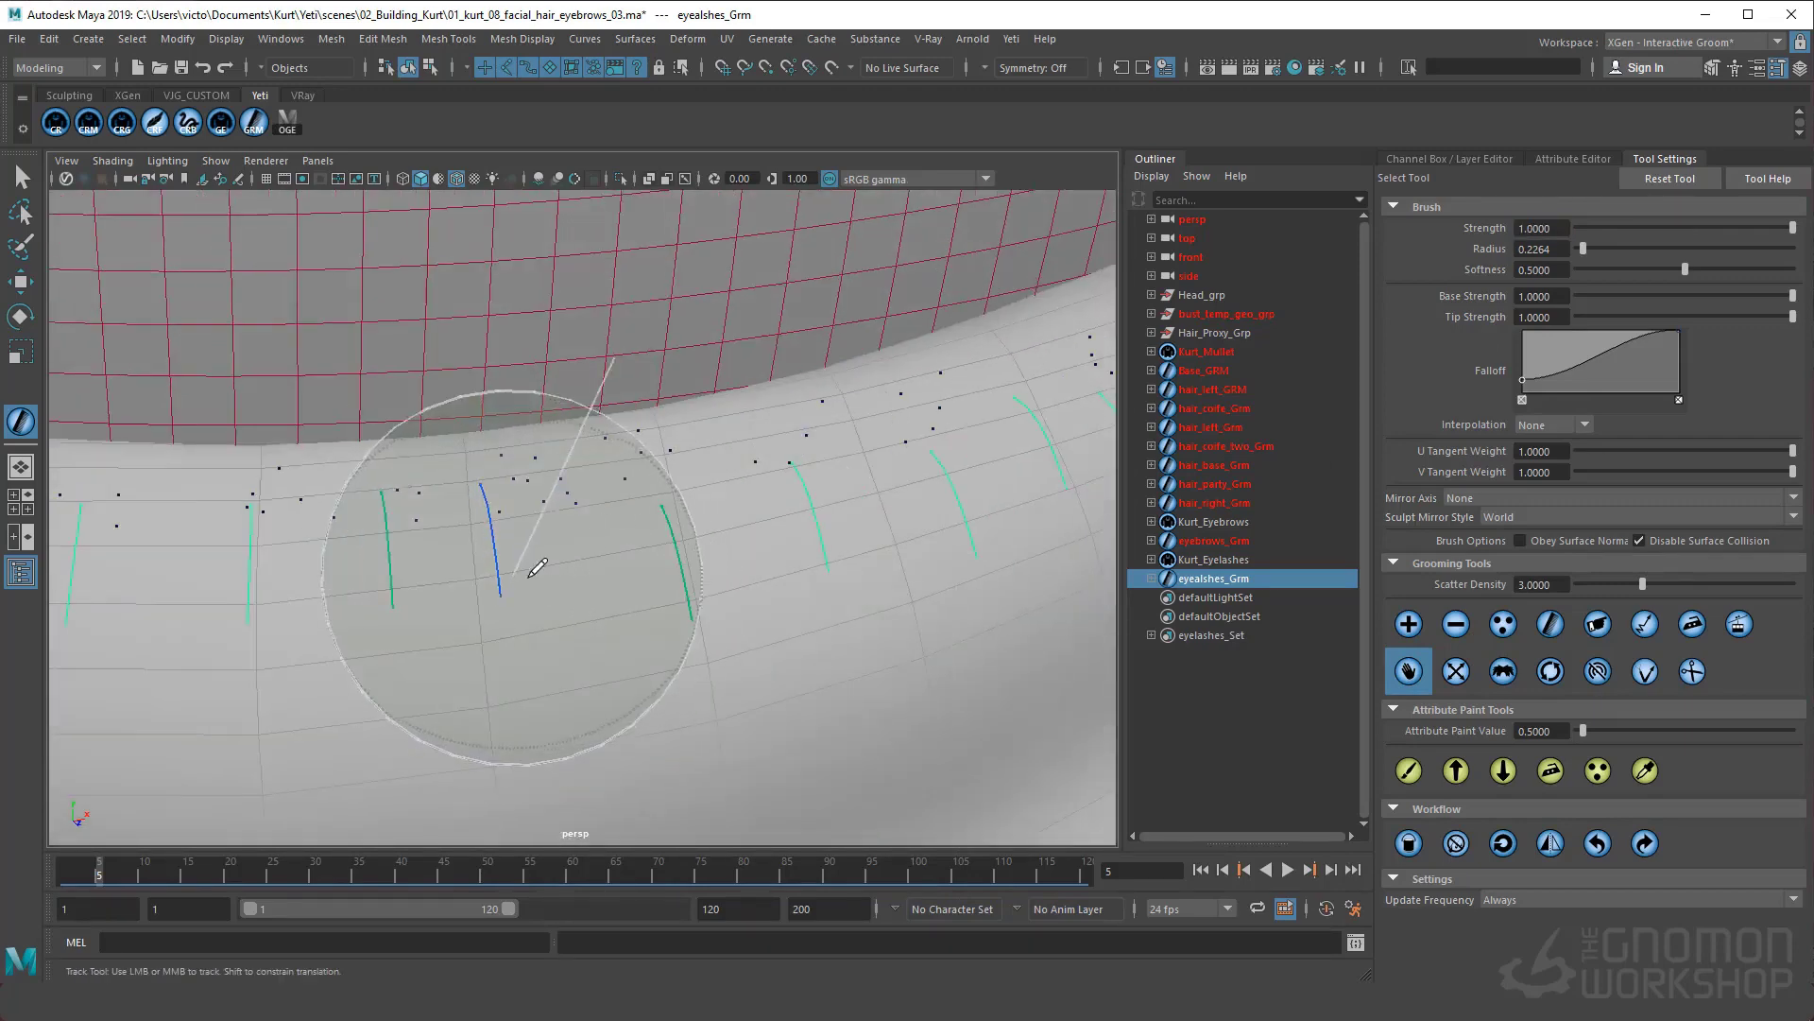
left_click_drag(875, 642, 882, 615)
middle_click_drag(887, 605, 612, 555, "alt")
left_click_drag(919, 510, 718, 567, "alt")
right_click_drag(529, 643, 558, 643, "alt")
left_click_drag(501, 662, 501, 640)
left_click_drag(777, 501, 775, 477)
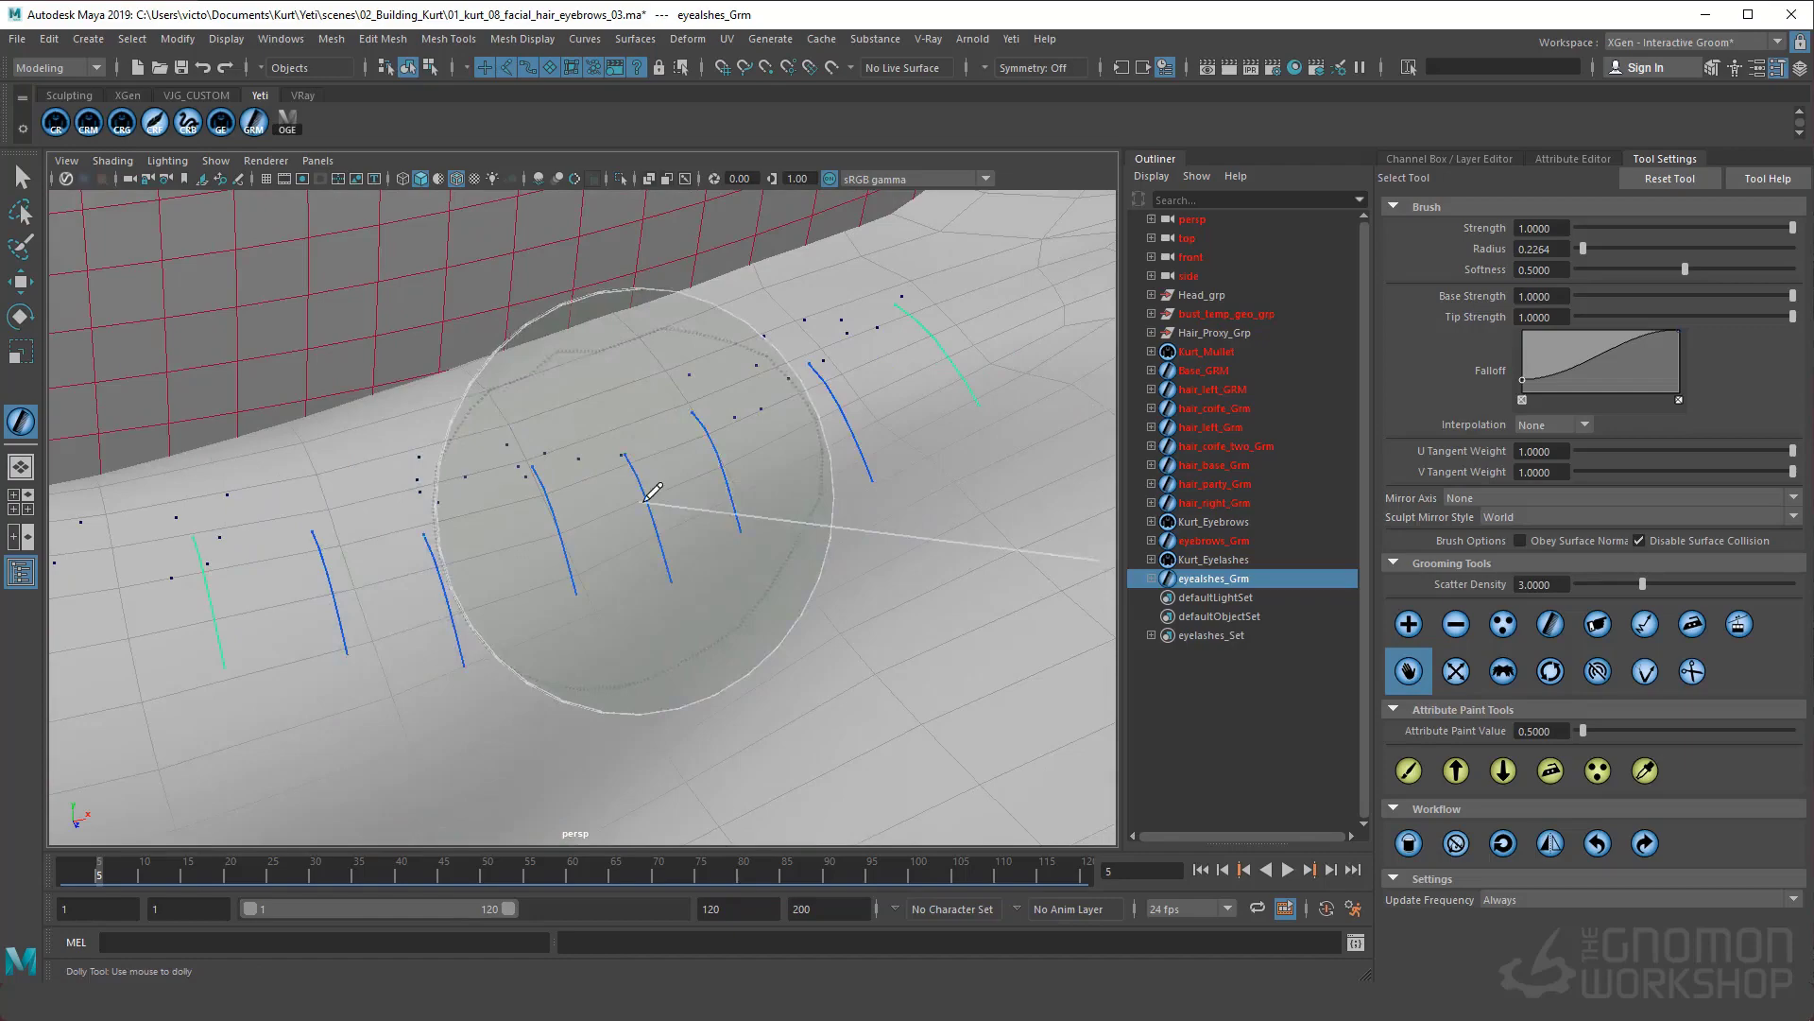
left_click_drag(471, 659, 474, 608)
left_click_drag(674, 591, 664, 565)
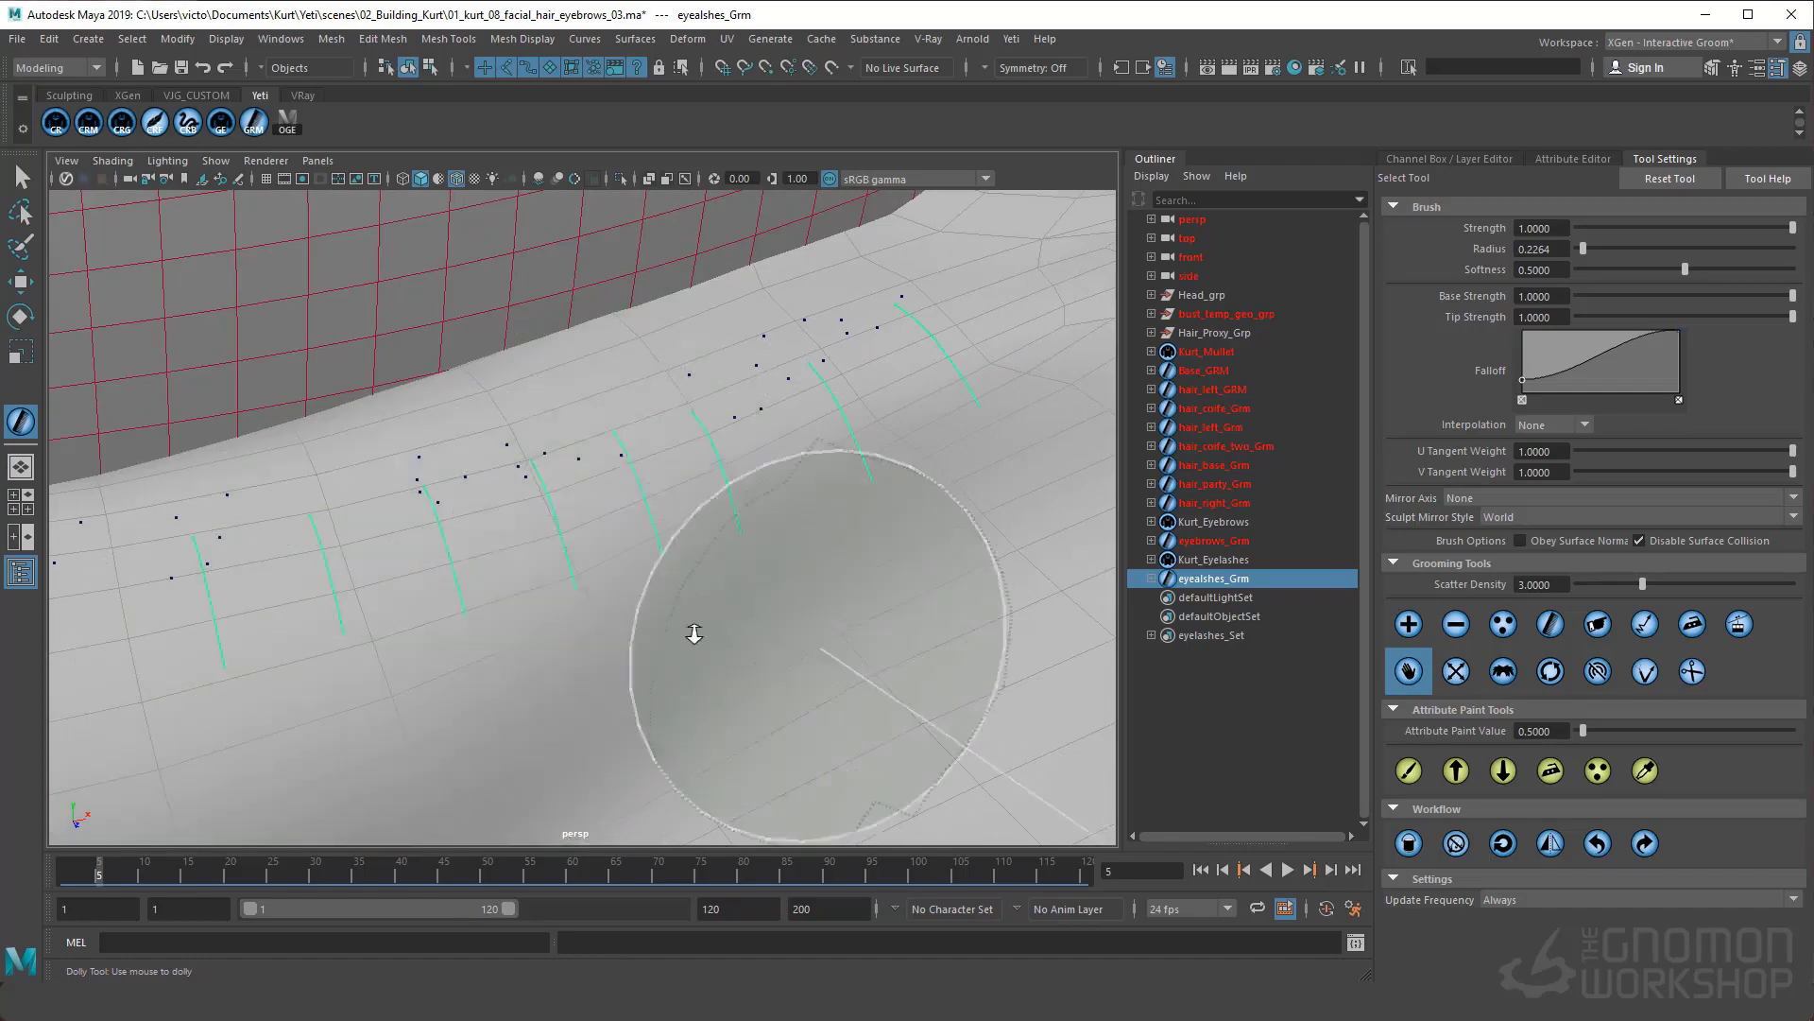
Reposition the added guide strands on the outer part of the lower lid to align with the lash line
middle_click_drag(491, 614, 850, 614, "alt")
mouse_move(248, 567)
left_mouse_down()
mouse_move(257, 527)
mouse_move(350, 529)
left_mouse_up()
left_click_drag(338, 522, 359, 472)
left_click_drag(320, 663, 438, 518)
right_click_drag(437, 518, 378, 529, "alt")
middle_click_drag(605, 699, 571, 640, "alt")
left_click_drag(571, 640, 605, 700, "alt")
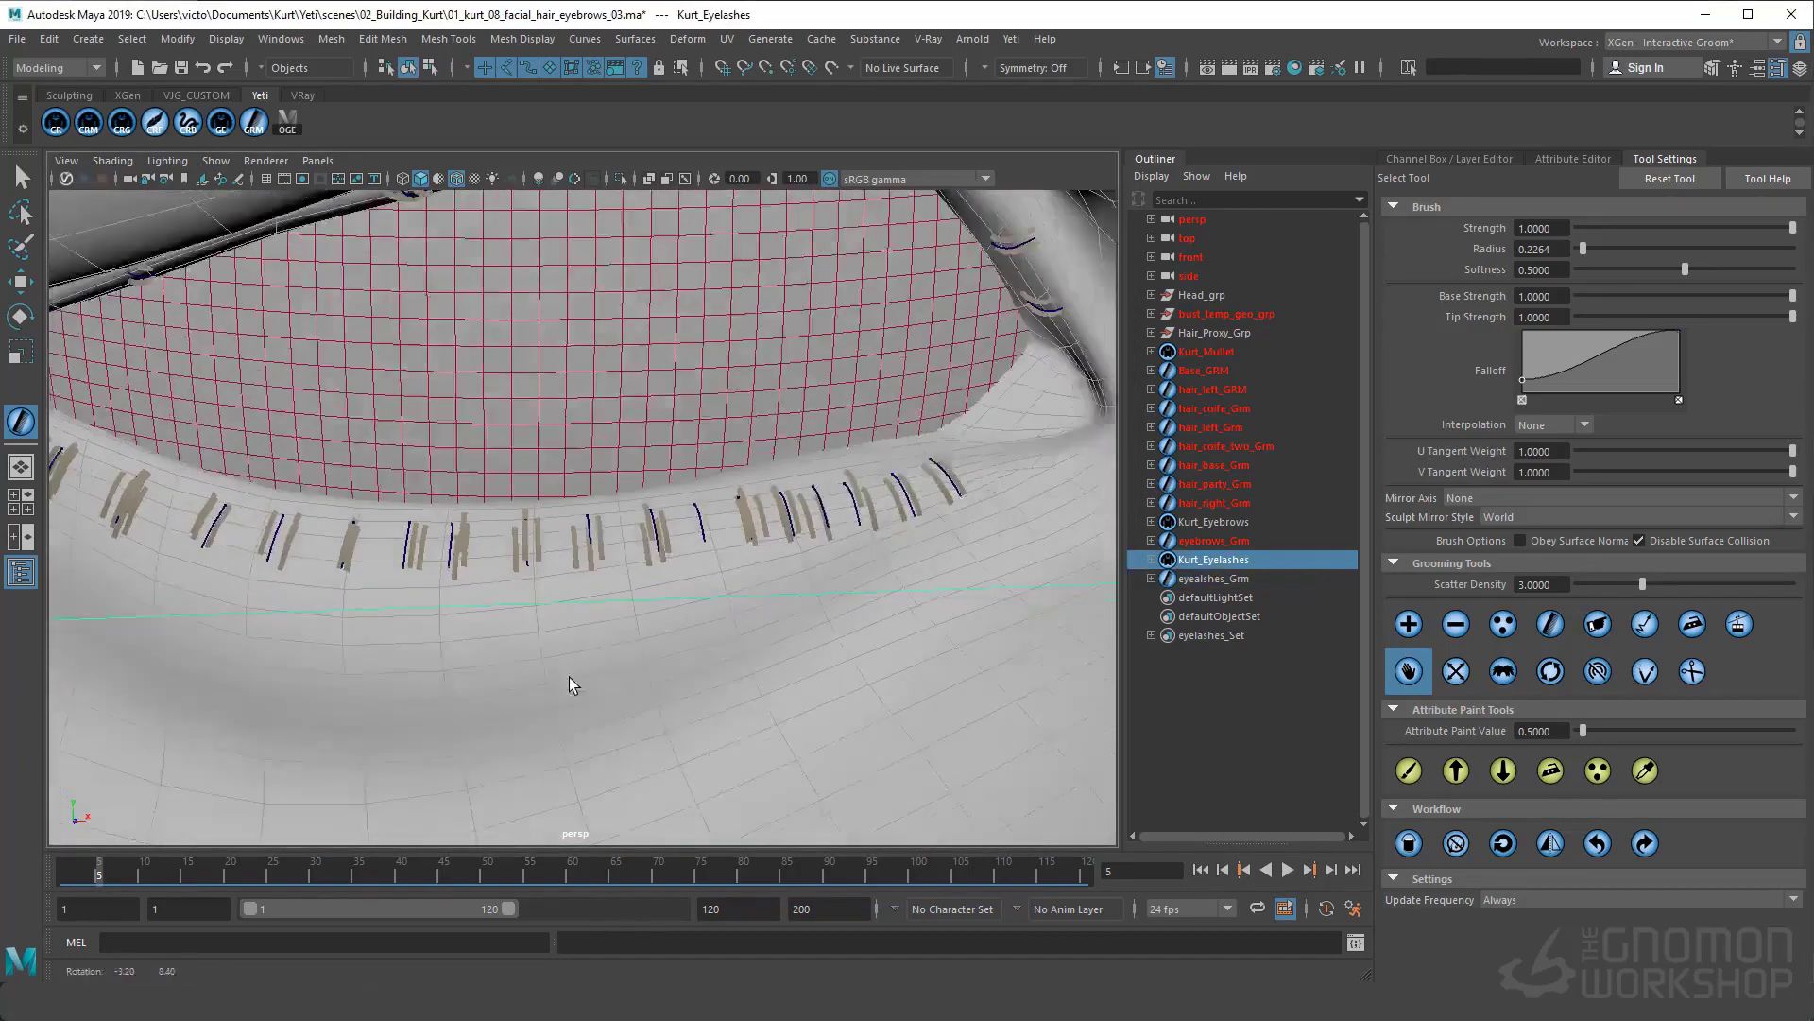
Open the scatter node of the Kurt_Eyelashes Yeti graph and edit its Density Multiplier
left_click(1573, 158)
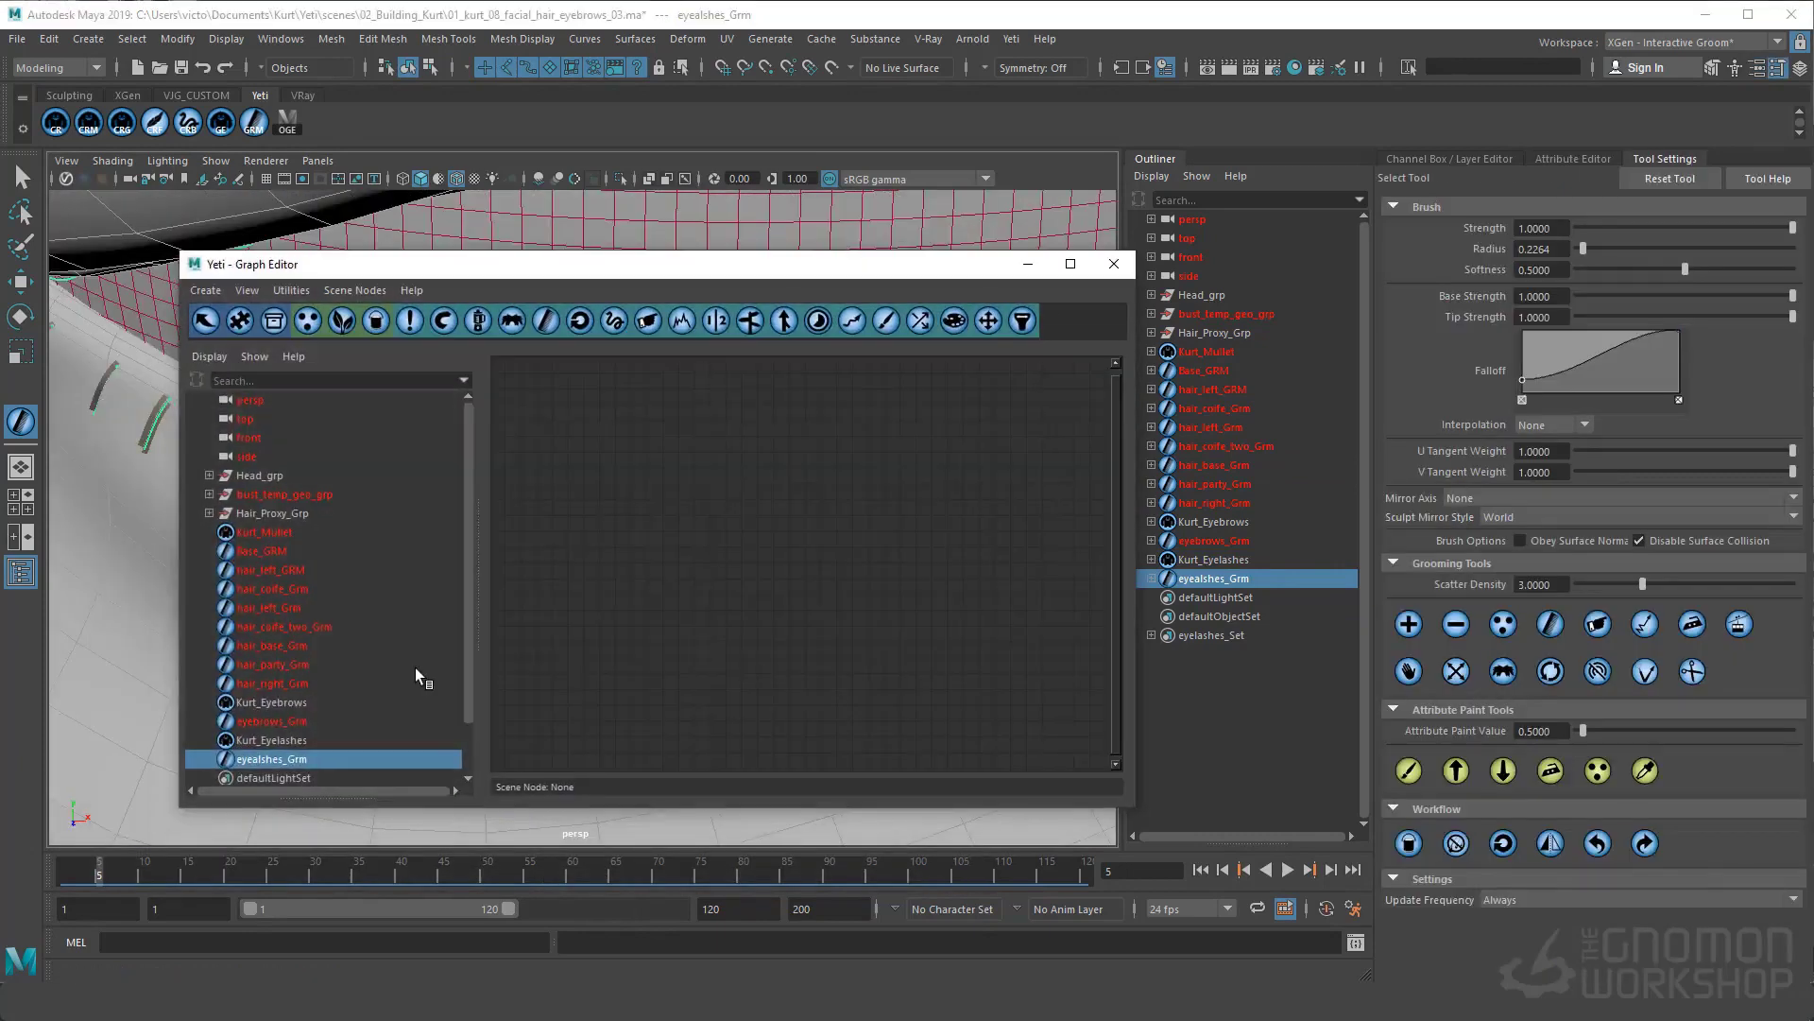
left_click(253, 740)
double_click(843, 595)
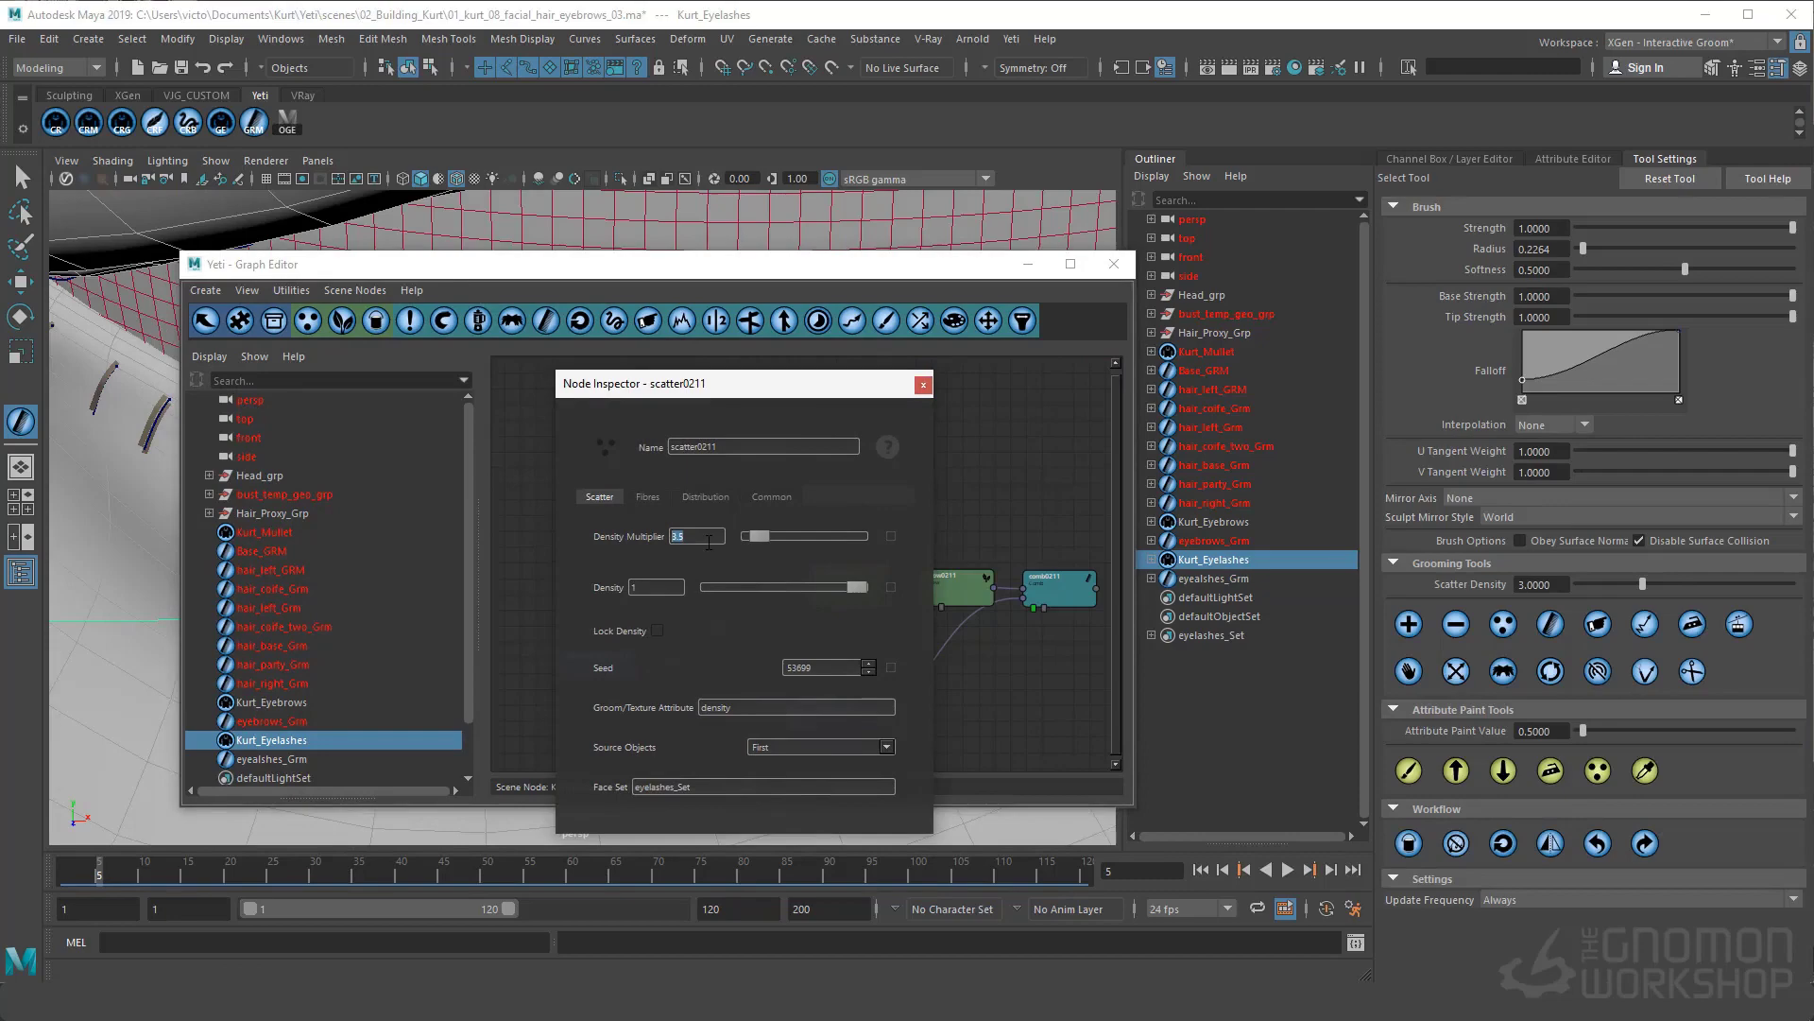
left_click(1033, 268)
Set the eyealshes_Grm groom's Radius Of Influence to 0.03
right_click_drag(733, 527, 668, 502, "alt")
left_click_drag(668, 502, 875, 465, "alt")
left_click(1573, 160)
left_click(1214, 578)
left_click_drag(1601, 341, 1602, 365)
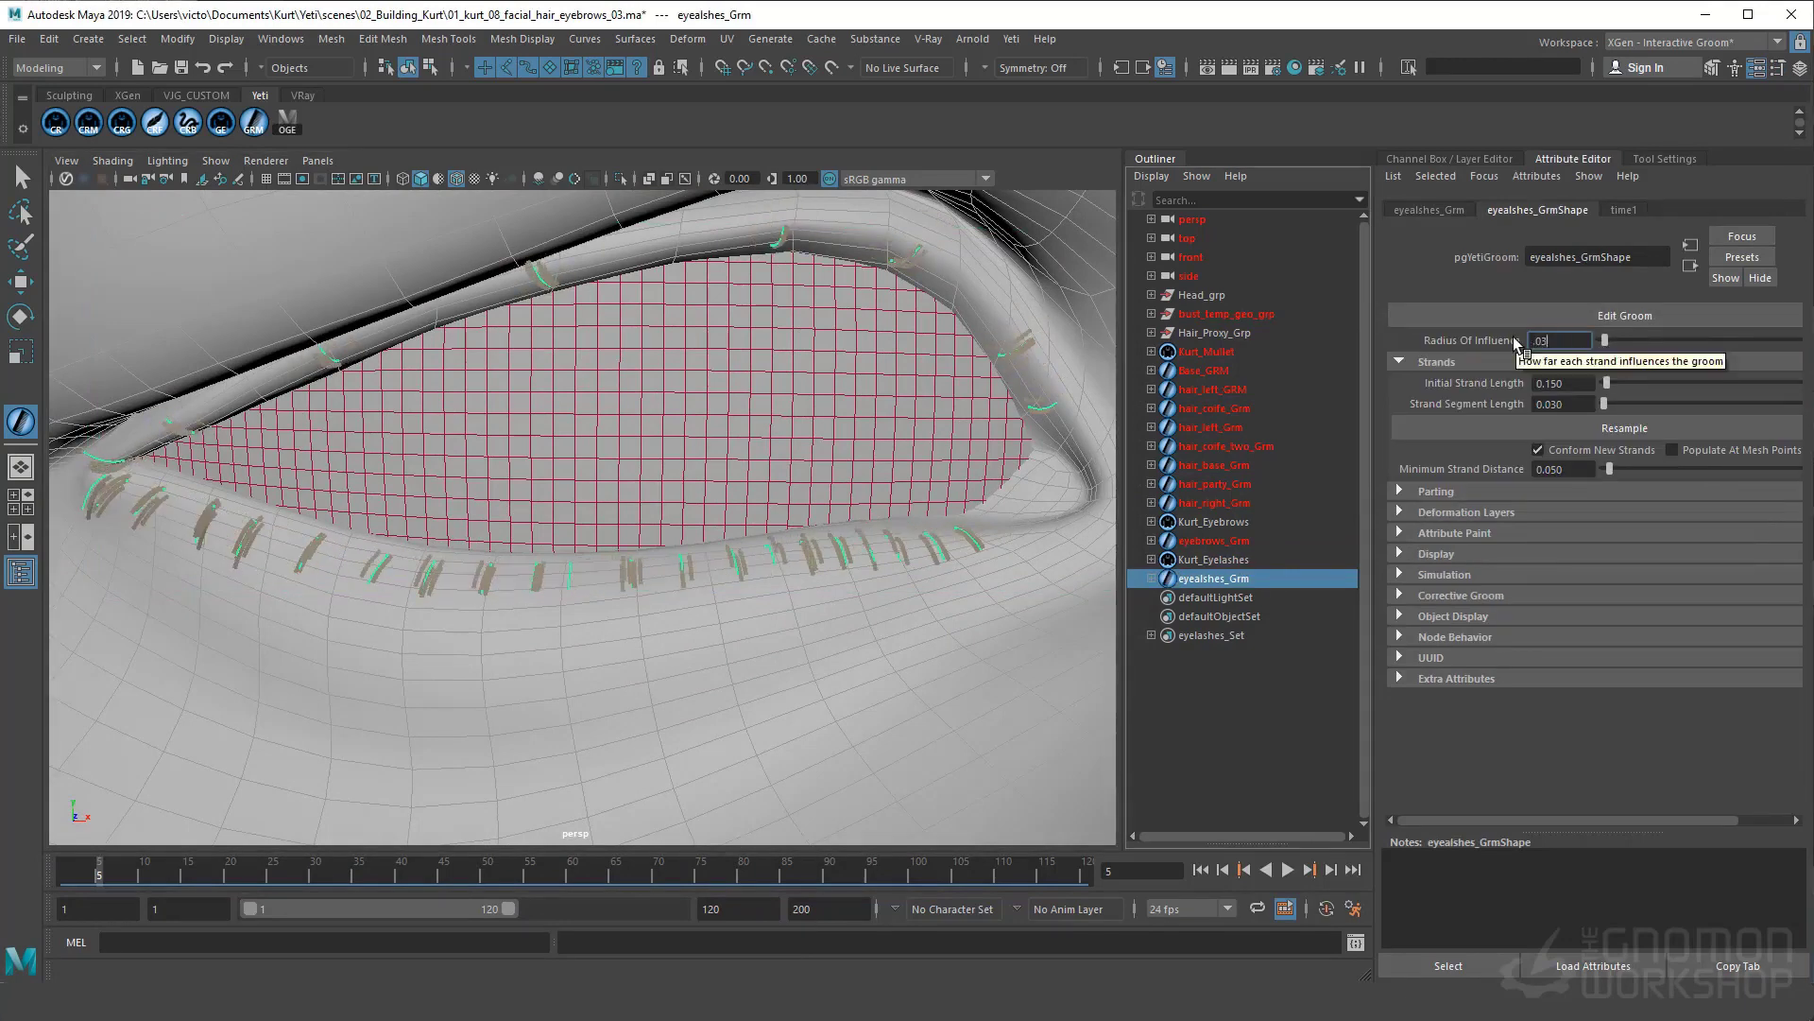
Add guide strands in the remaining gaps along the middle and inner part of the lower lid
right_click_drag(662, 661, 778, 723, "alt")
middle_click_drag(777, 723, 742, 601, "alt")
left_click(1665, 159)
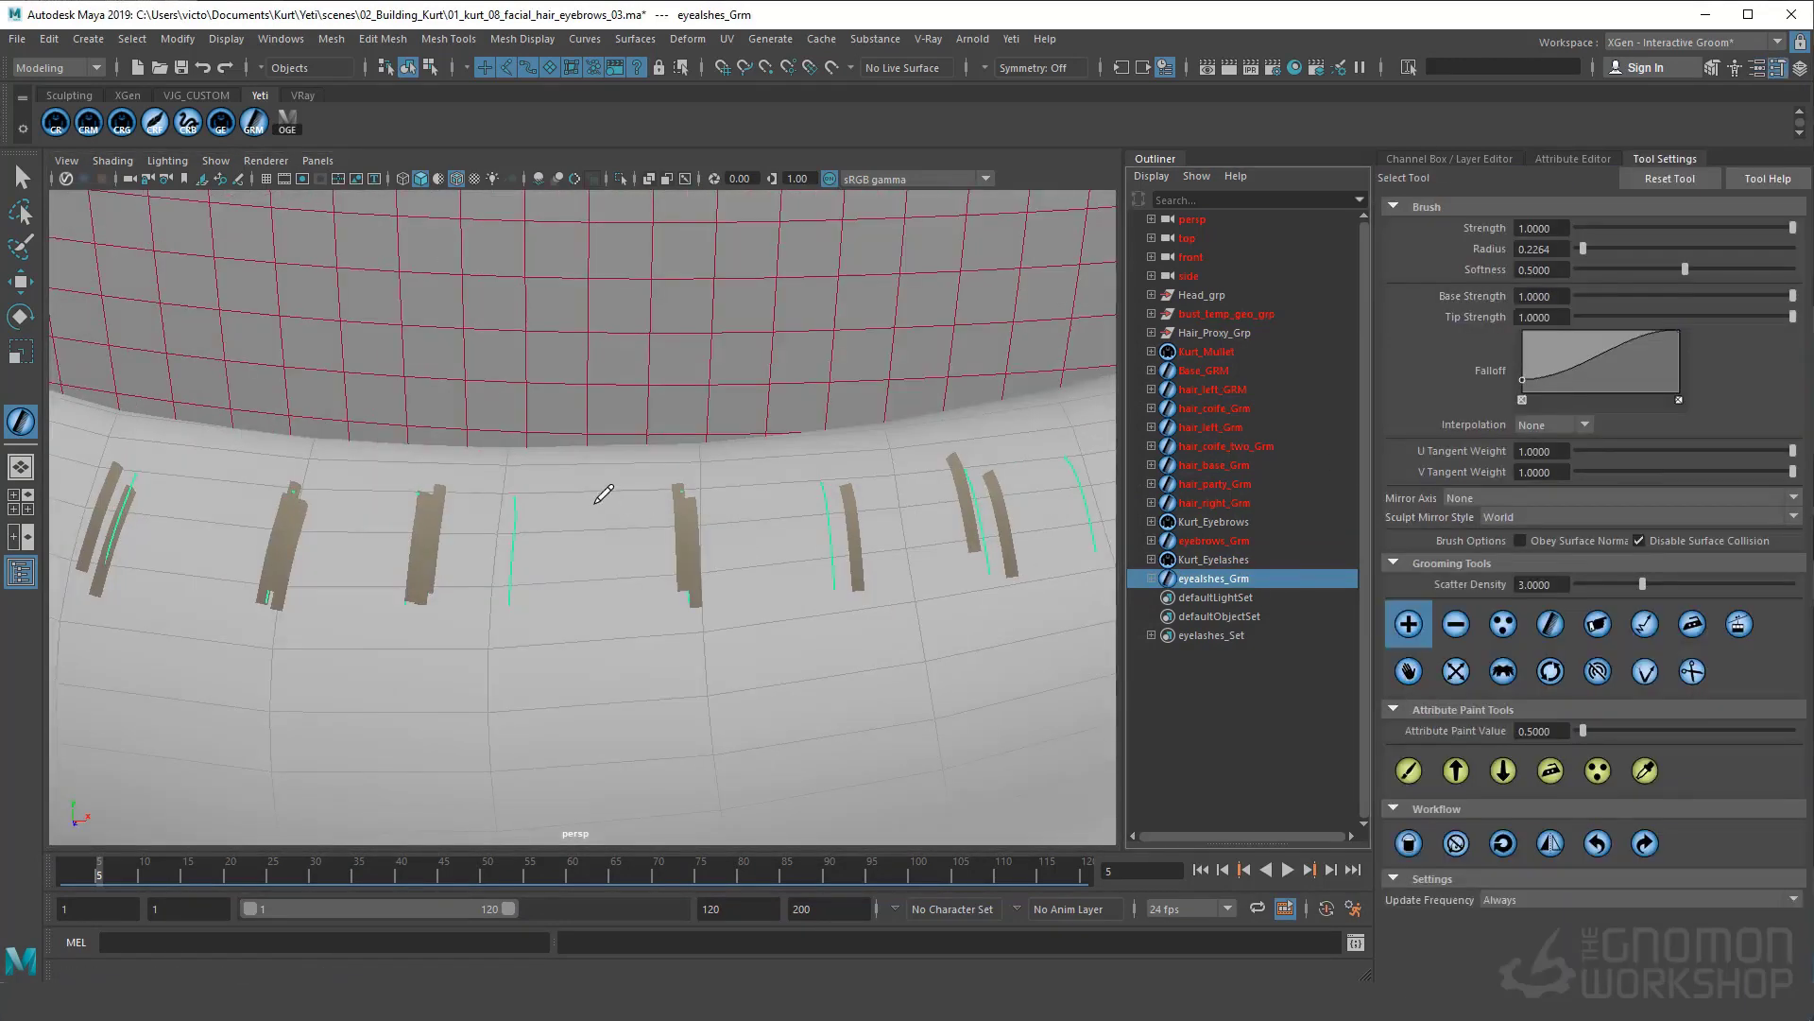
left_click_drag(592, 511, 590, 527, "alt")
middle_click_drag(619, 507, 471, 516)
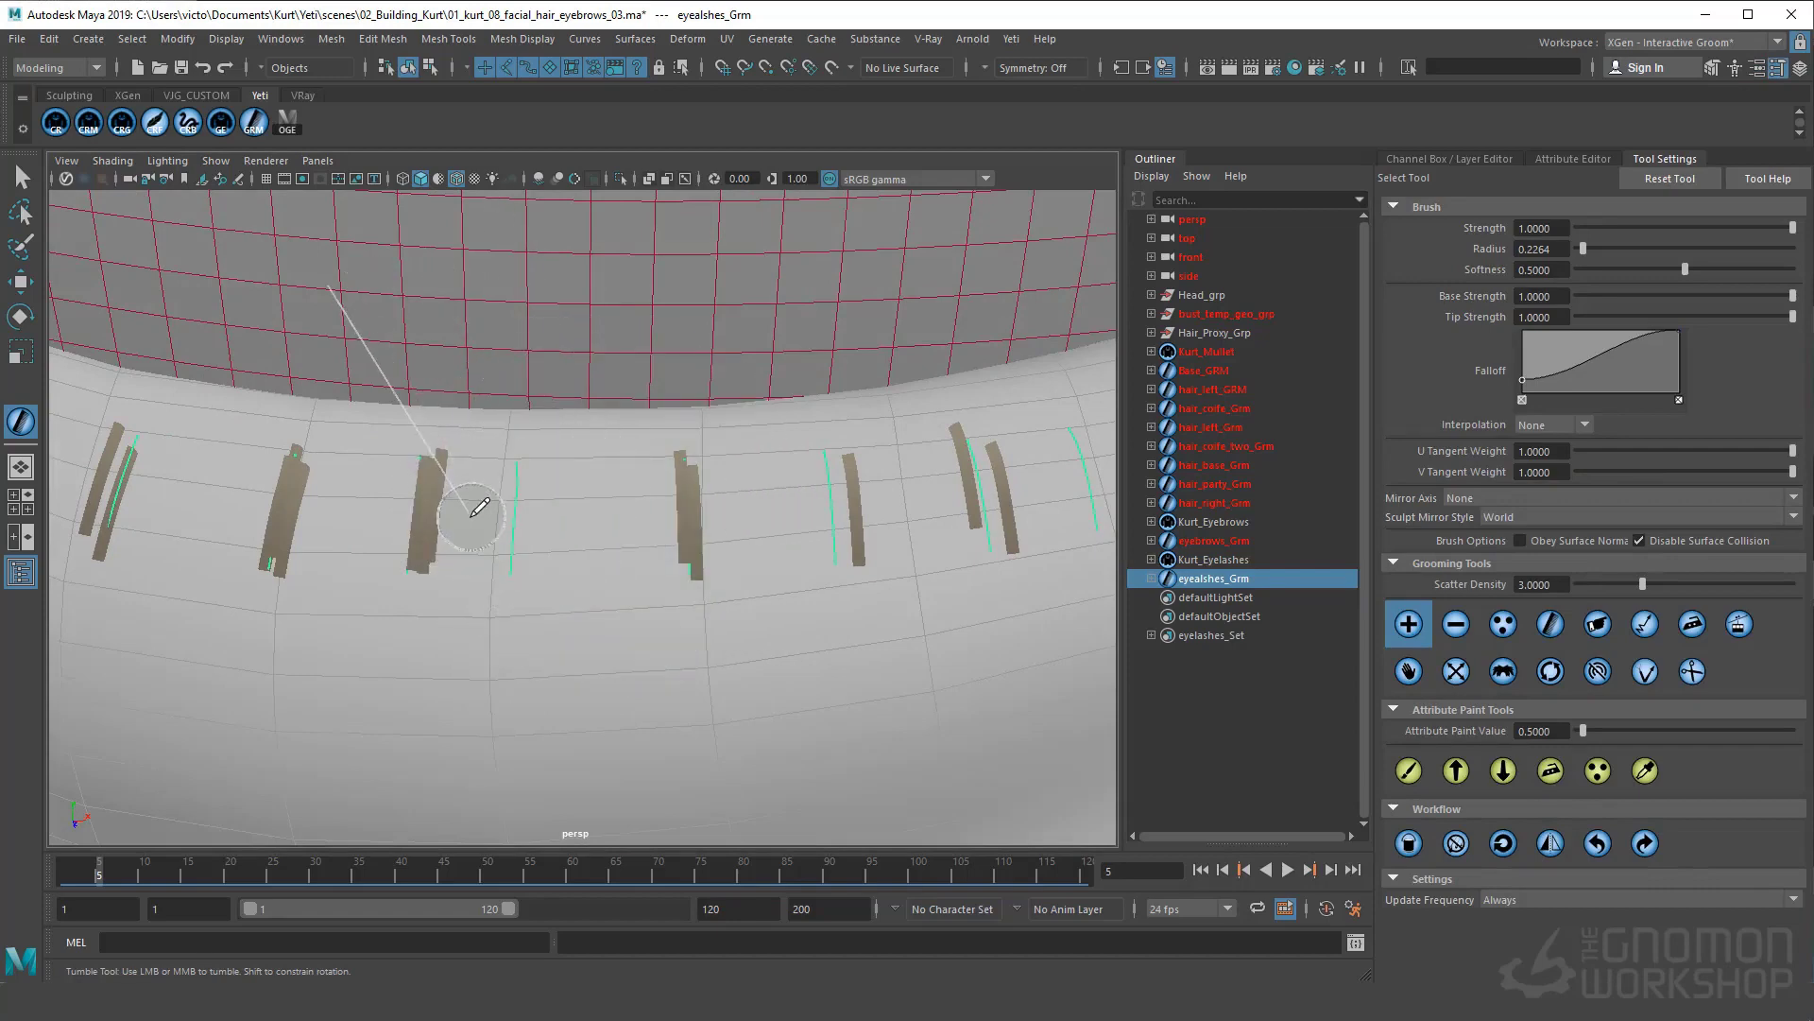
middle_click_drag(720, 510, 631, 453, "alt")
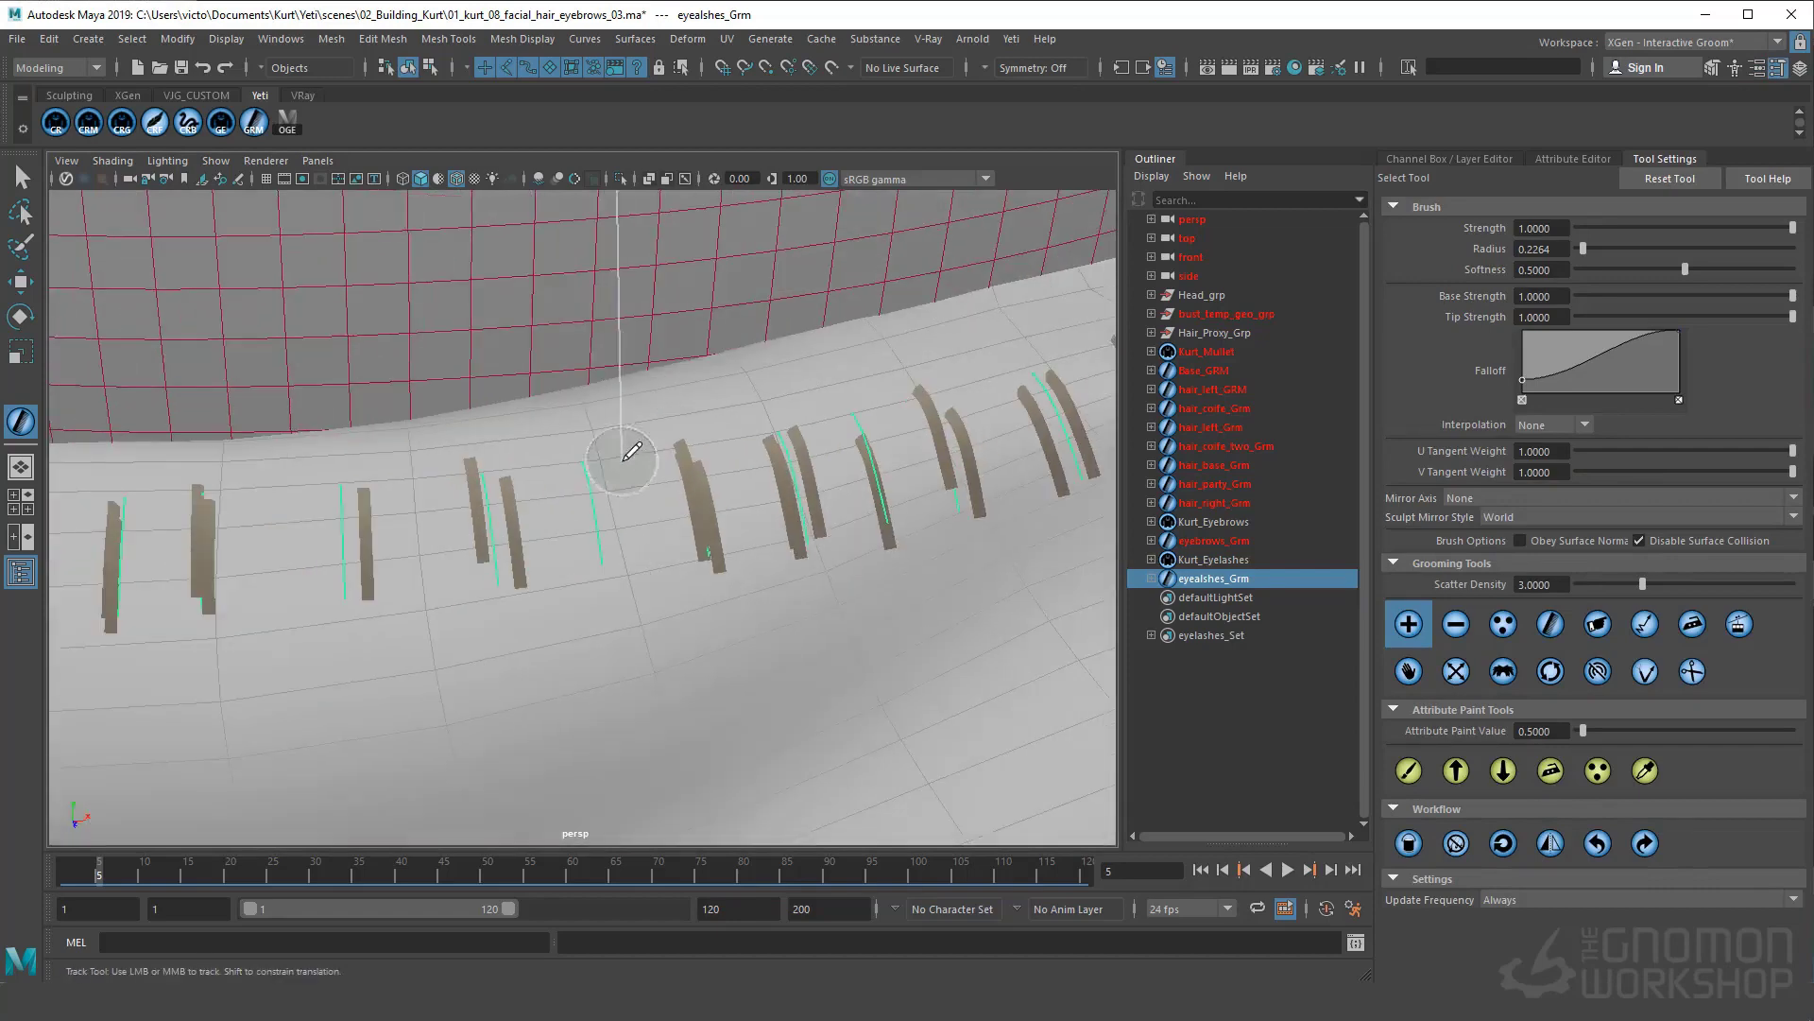
left_click_drag(583, 515, 552, 578, "alt")
scroll(289, 532, "down", 8)
middle_click_drag(619, 548, 335, 435, "alt")
scroll(336, 435, "up", 9)
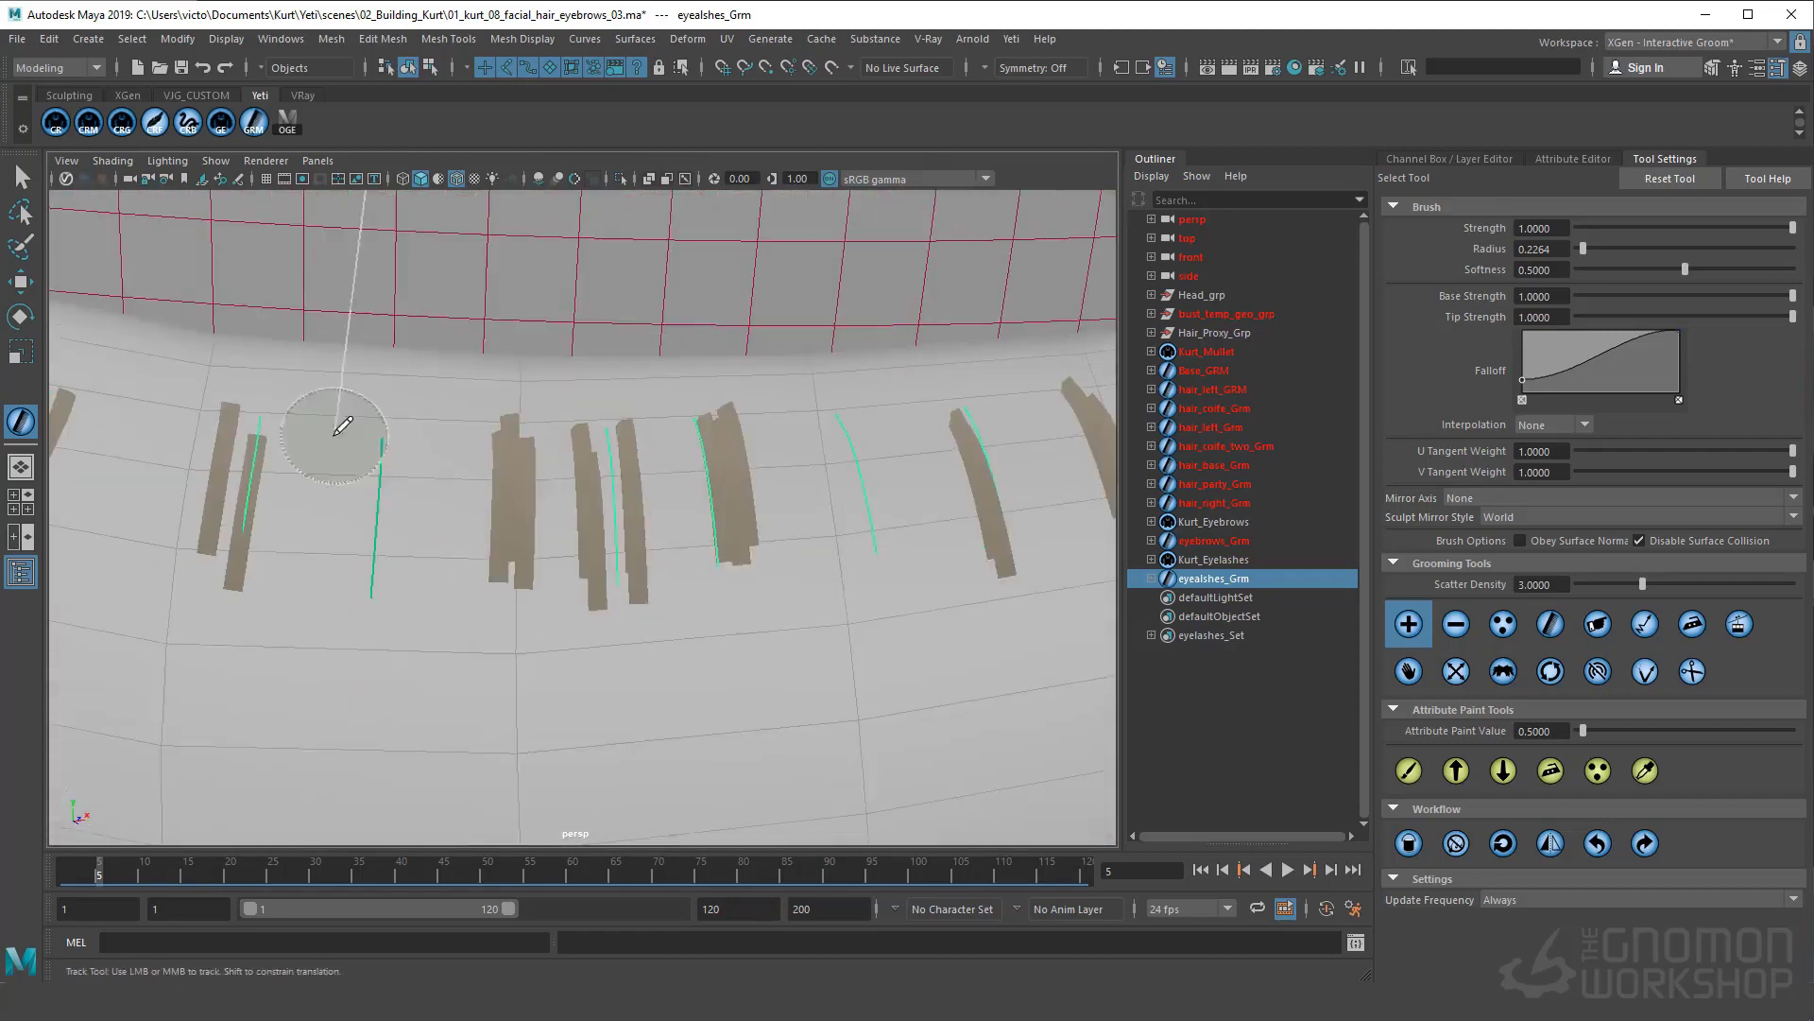
Nudge the lower-lid guide strands into line and add more single strands in the gaps between them
left_click_drag(380, 477, 460, 561)
left_click(1409, 625)
left_click(461, 560)
left_click(1409, 671)
left_click_drag(945, 605, 803, 547, "alt")
left_click(1409, 624)
left_click(660, 456)
middle_click_drag(631, 478, 621, 477, "alt")
left_click_drag(621, 477, 519, 427, "alt")
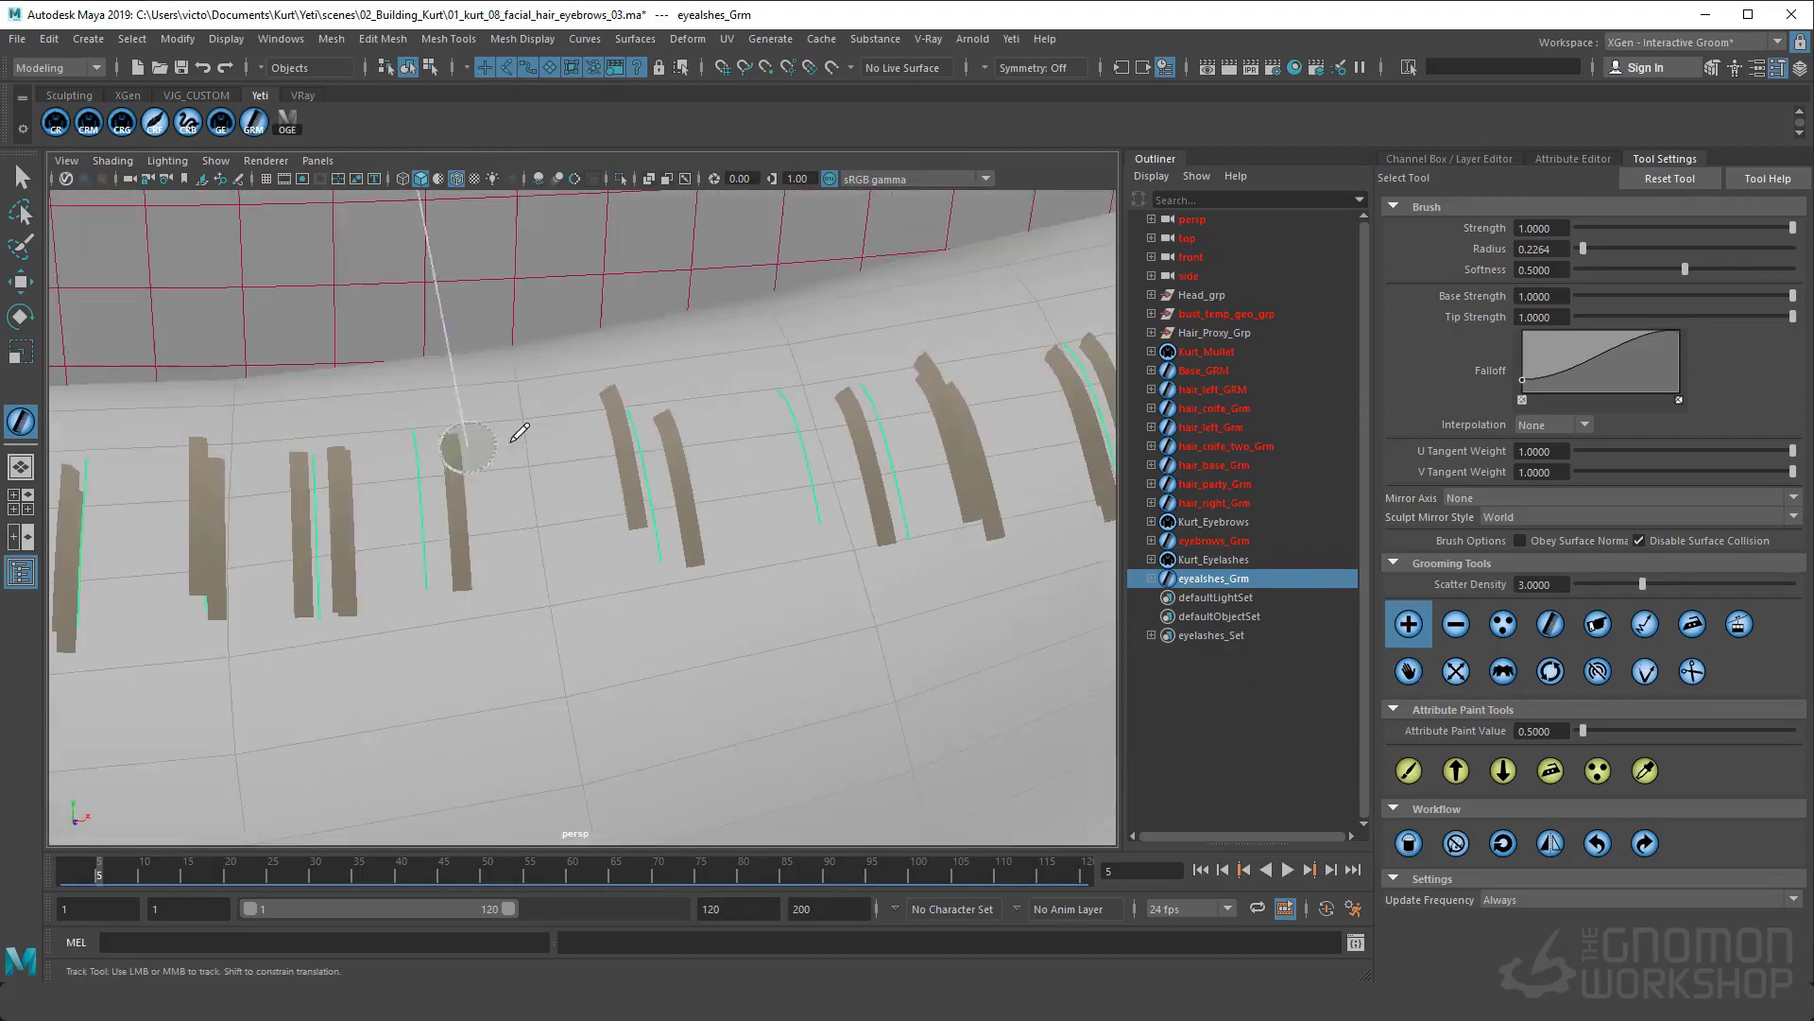
left_click(1409, 671)
Add guide strands along the outer half of the upper lid with a brush radius of about 0.068
left_click_drag(397, 492, 179, 494, "alt")
right_click_drag(179, 494, 243, 510, "alt")
left_click_drag(242, 511, 488, 476, "alt")
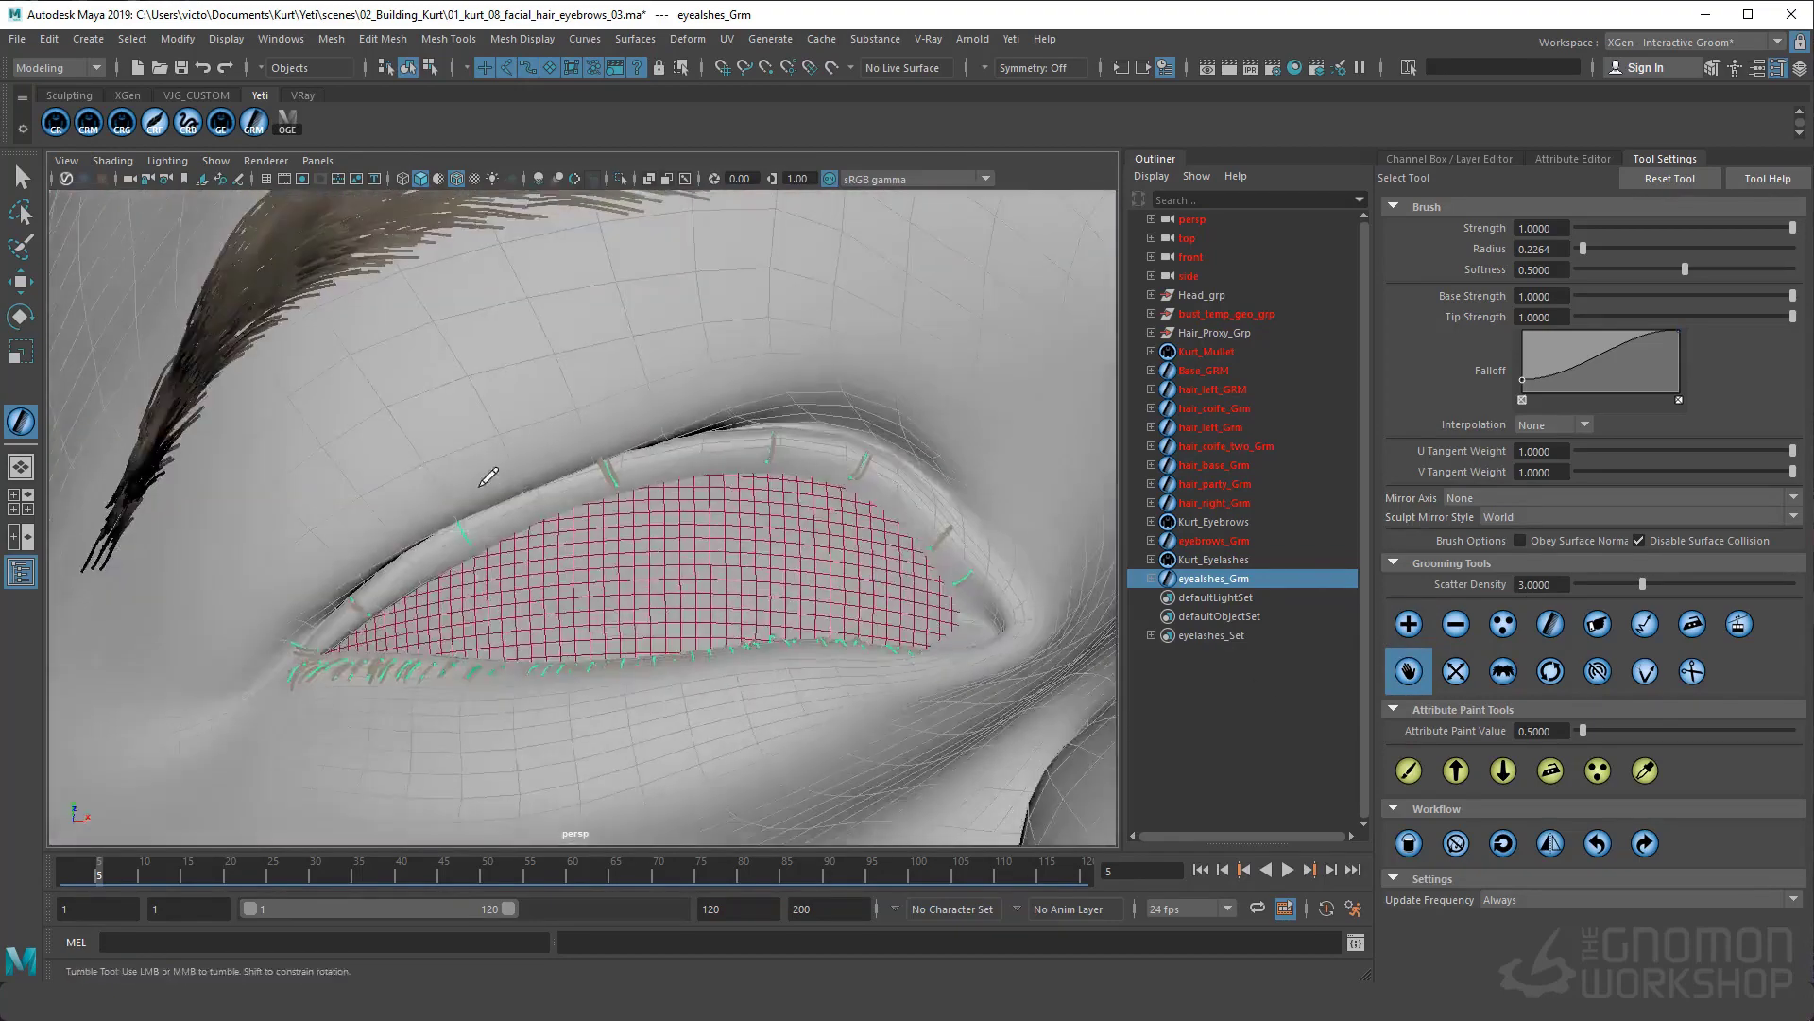
right_click_drag(484, 481, 681, 501, "alt")
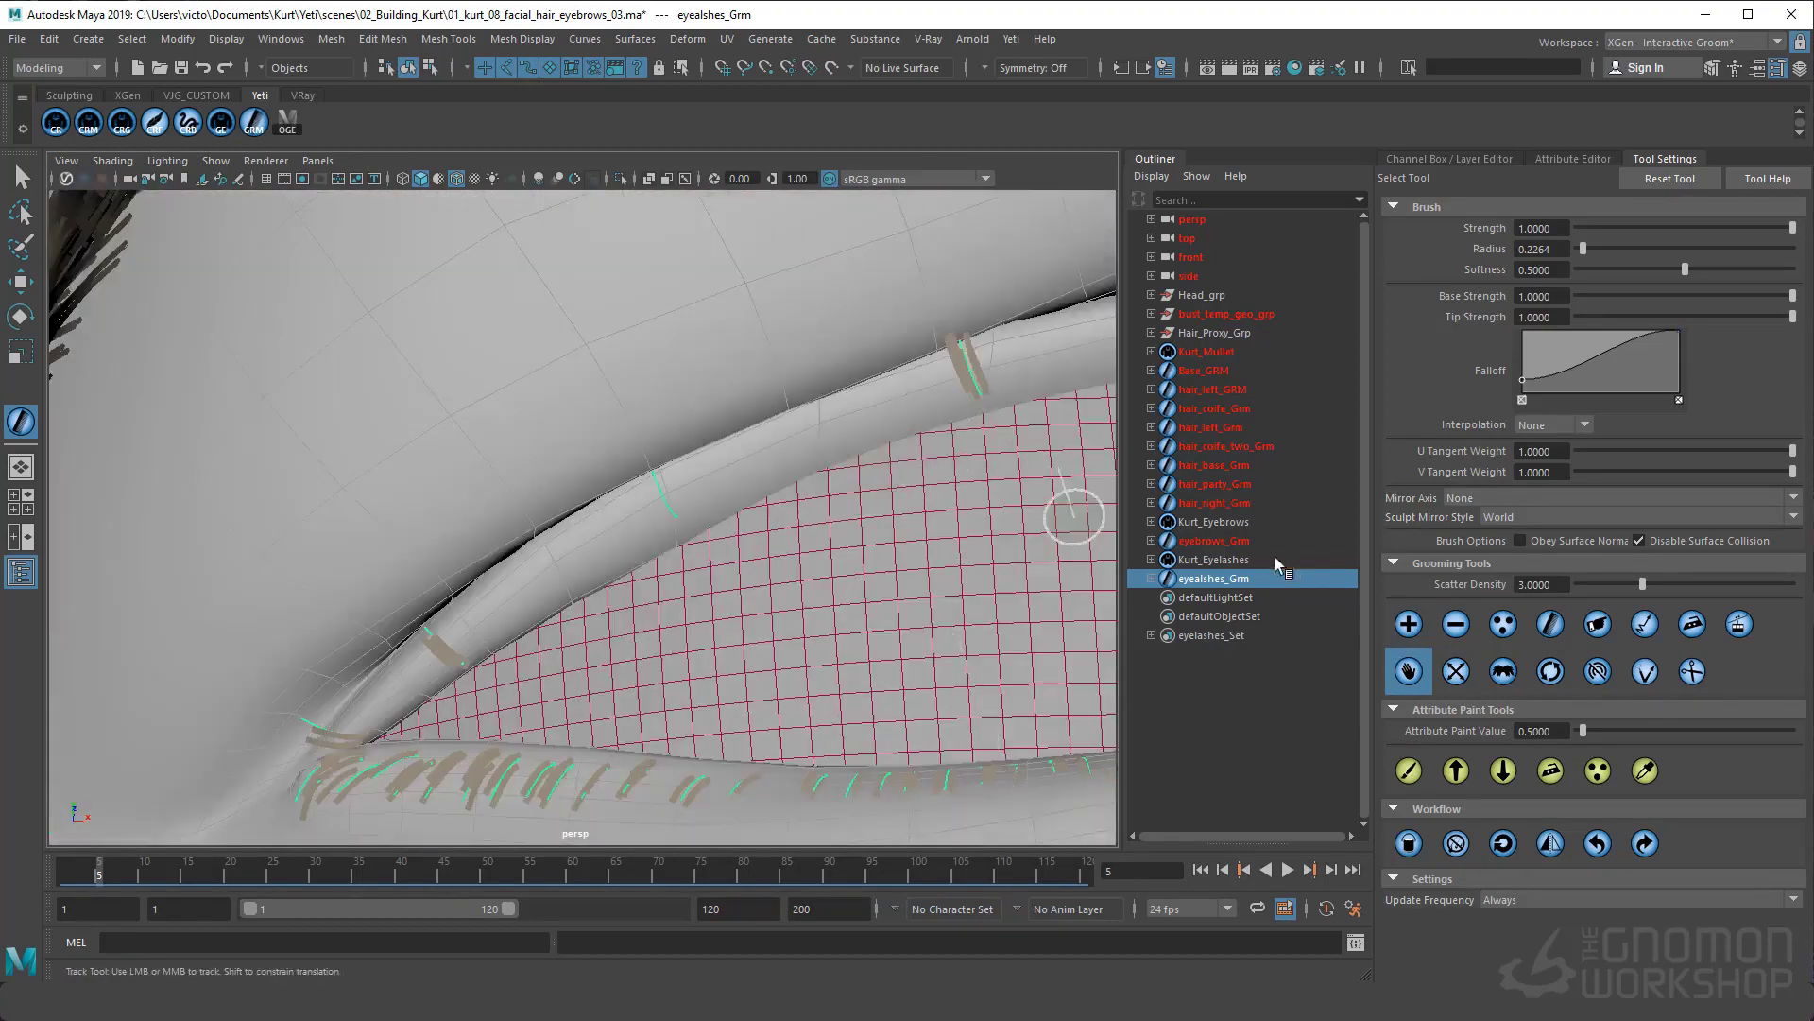
left_click(1409, 624)
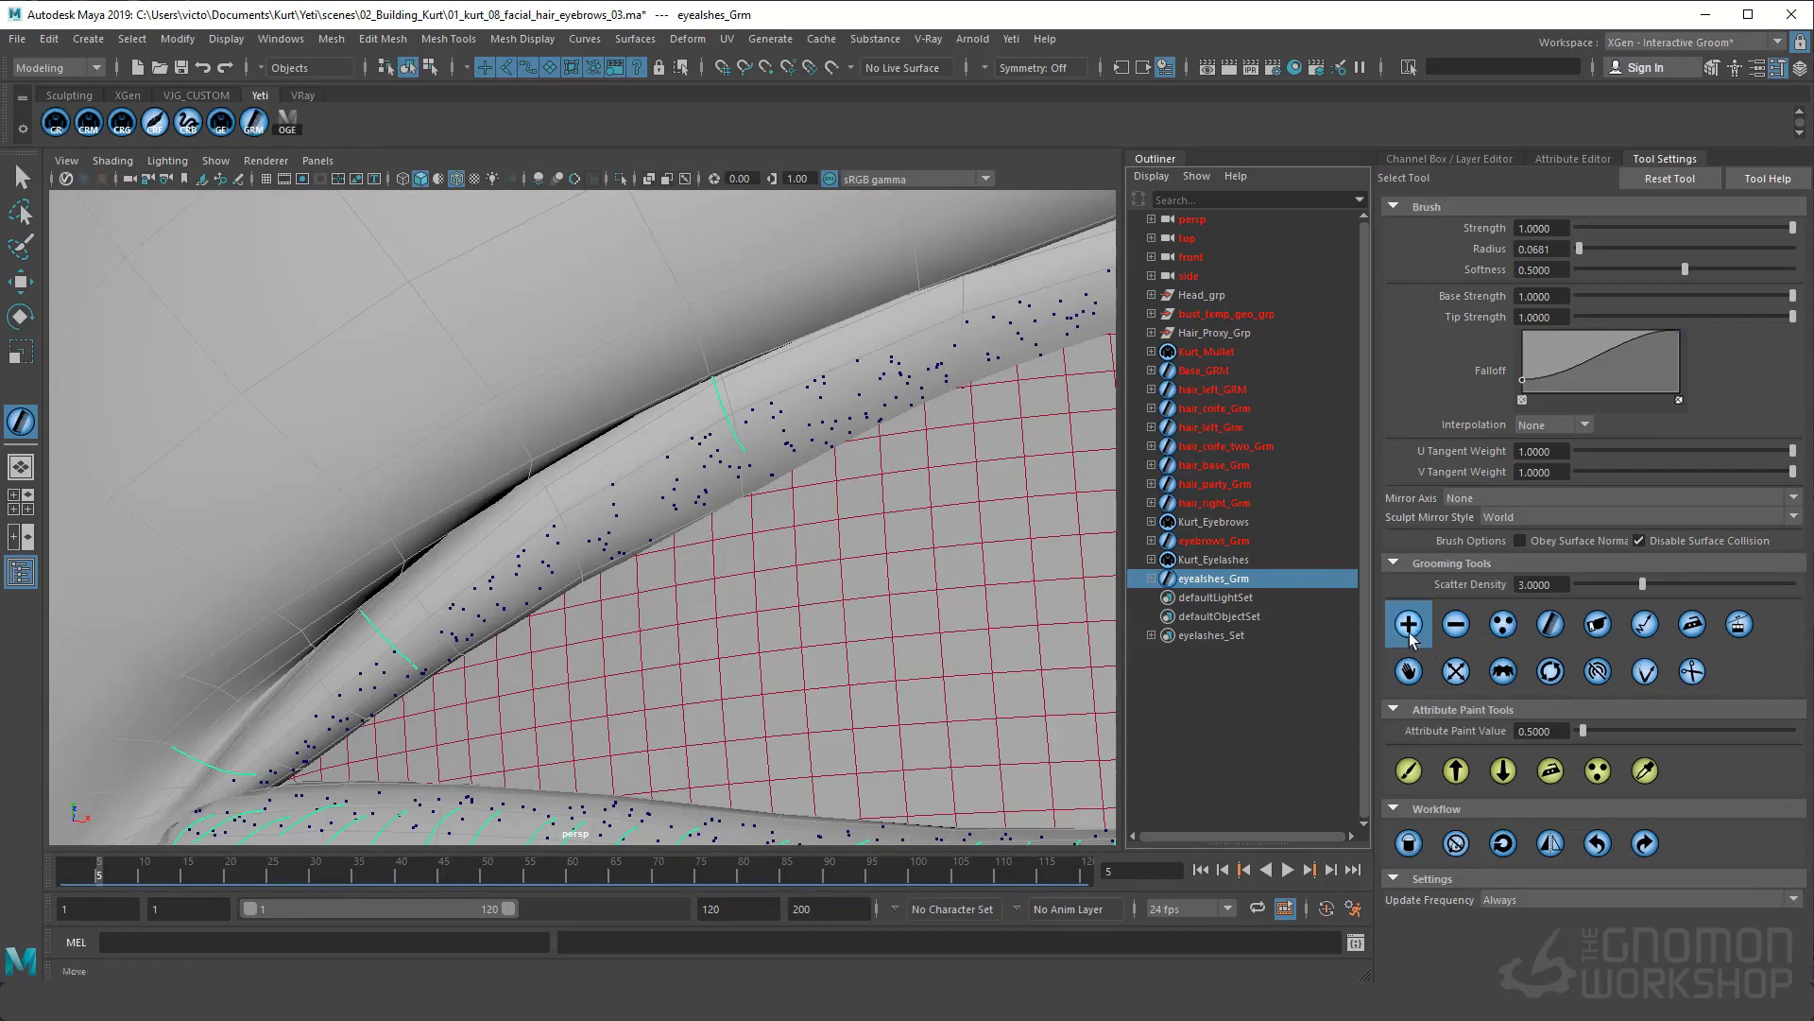
left_click(573, 545)
middle_click_drag(573, 544, 580, 514, "alt")
right_click_drag(579, 514, 1049, 571, "alt")
middle_click_drag(1248, 510, 1090, 576, "alt")
left_click(881, 380)
middle_click_drag(888, 395, 793, 353, "alt")
Continue adding evenly spaced guide strands along the upper lid toward the inner corner of the eye
scroll(850, 377, "down", 4)
middle_click_drag(972, 306, 612, 340, "alt")
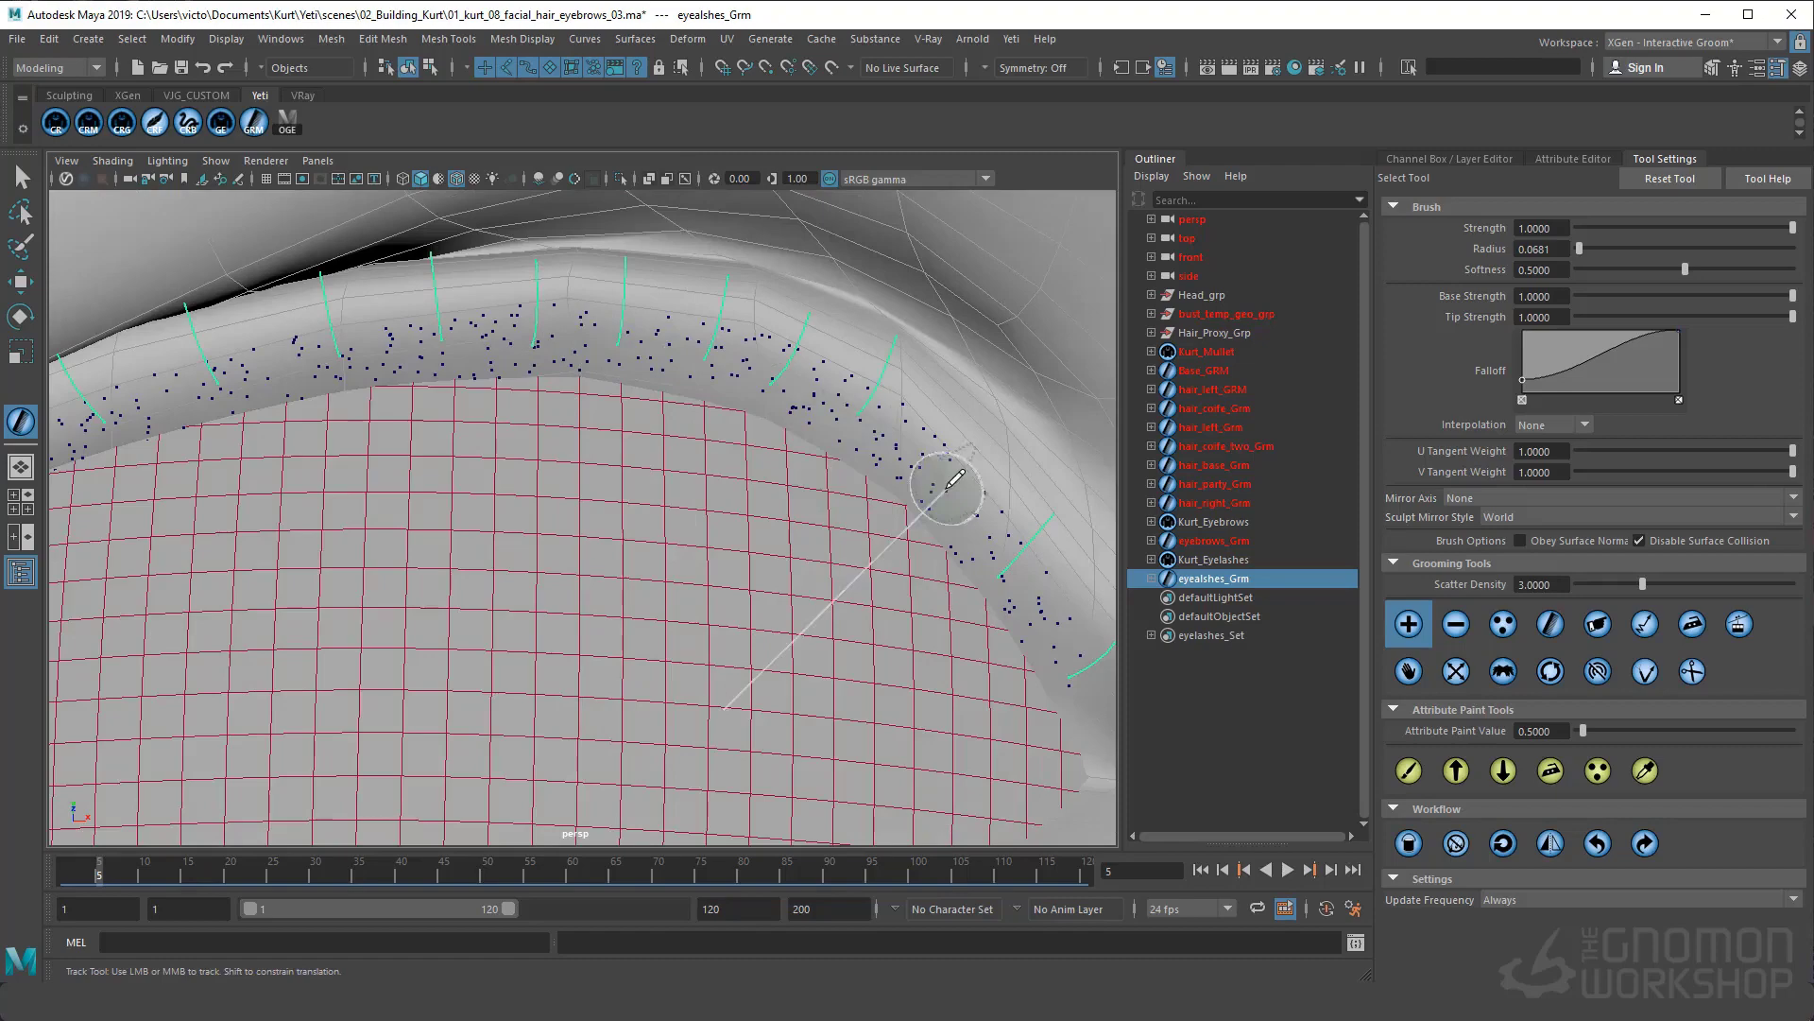
middle_click_drag(969, 548, 819, 478, "alt")
mouse_move(208, 407)
middle_mouse_down("alt")
mouse_move(595, 409)
mouse_move(605, 387)
middle_mouse_up("alt")
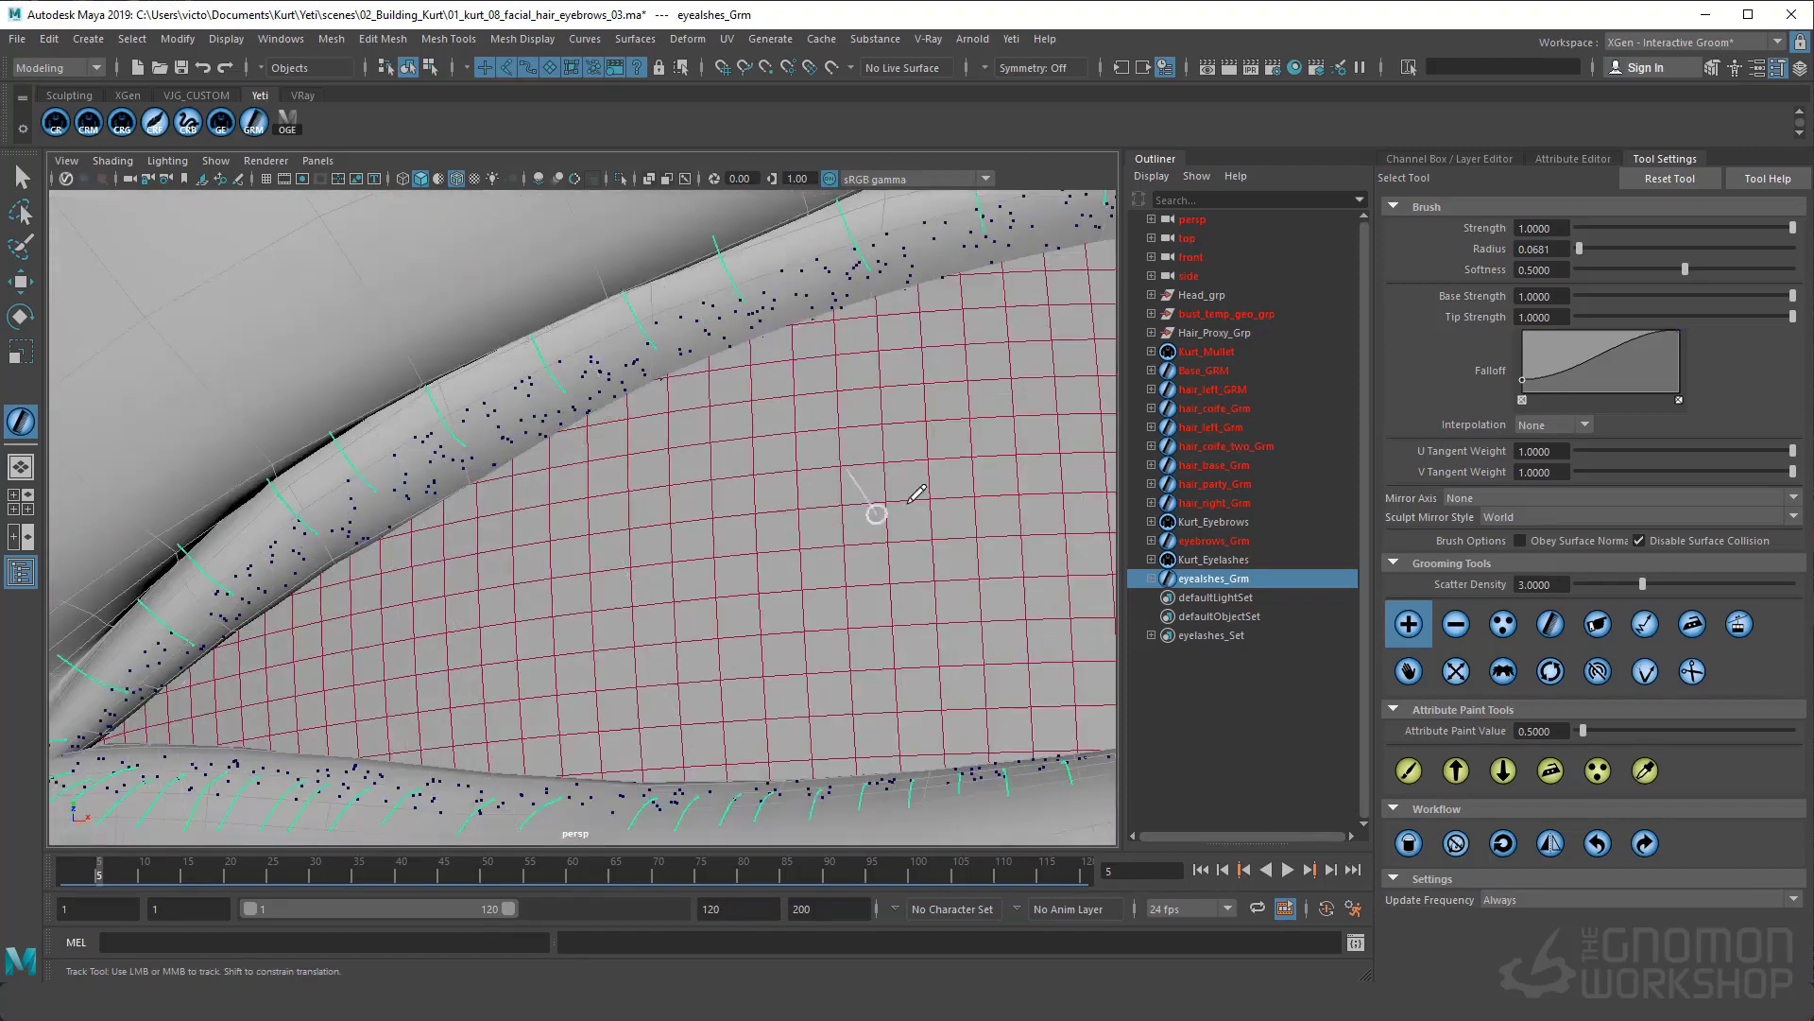
scroll(877, 513, "down", 4)
Try a Density Multiplier of 25 on the Kurt_Eyelashes scatter node, and settle on 5
left_click(220, 122)
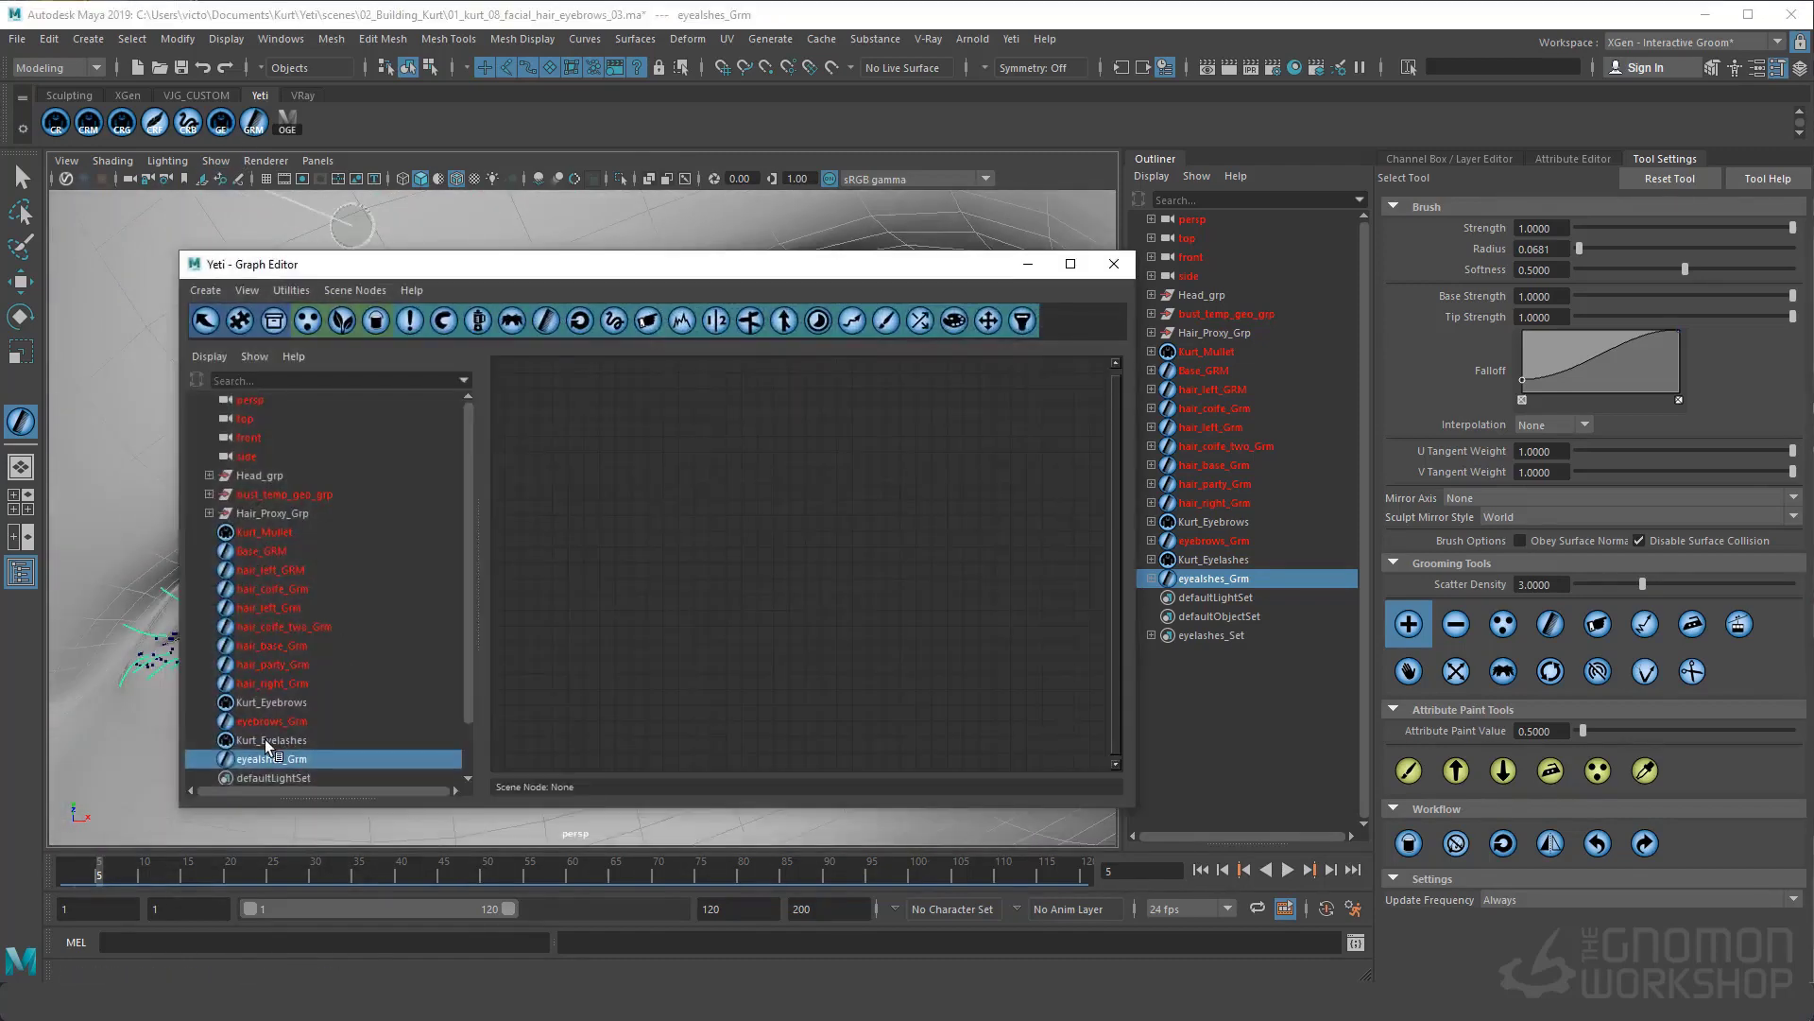
left_click(265, 739)
left_click(1033, 604)
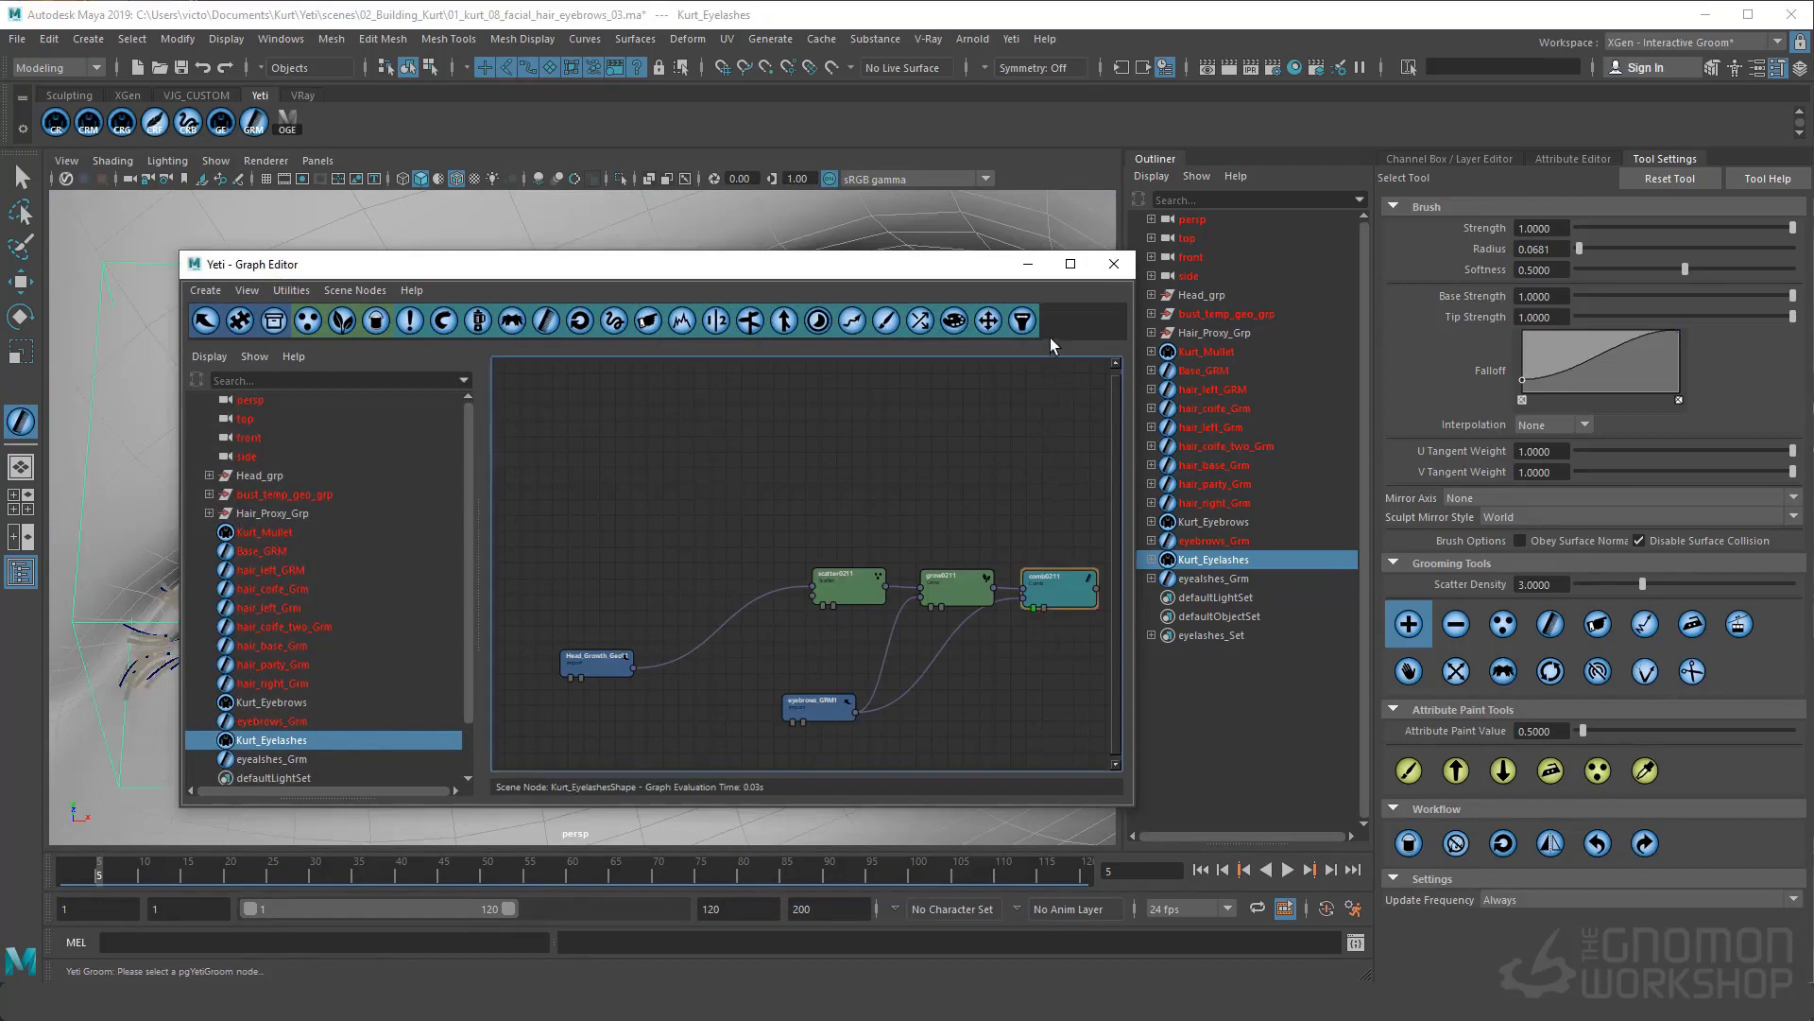
double_click(847, 588)
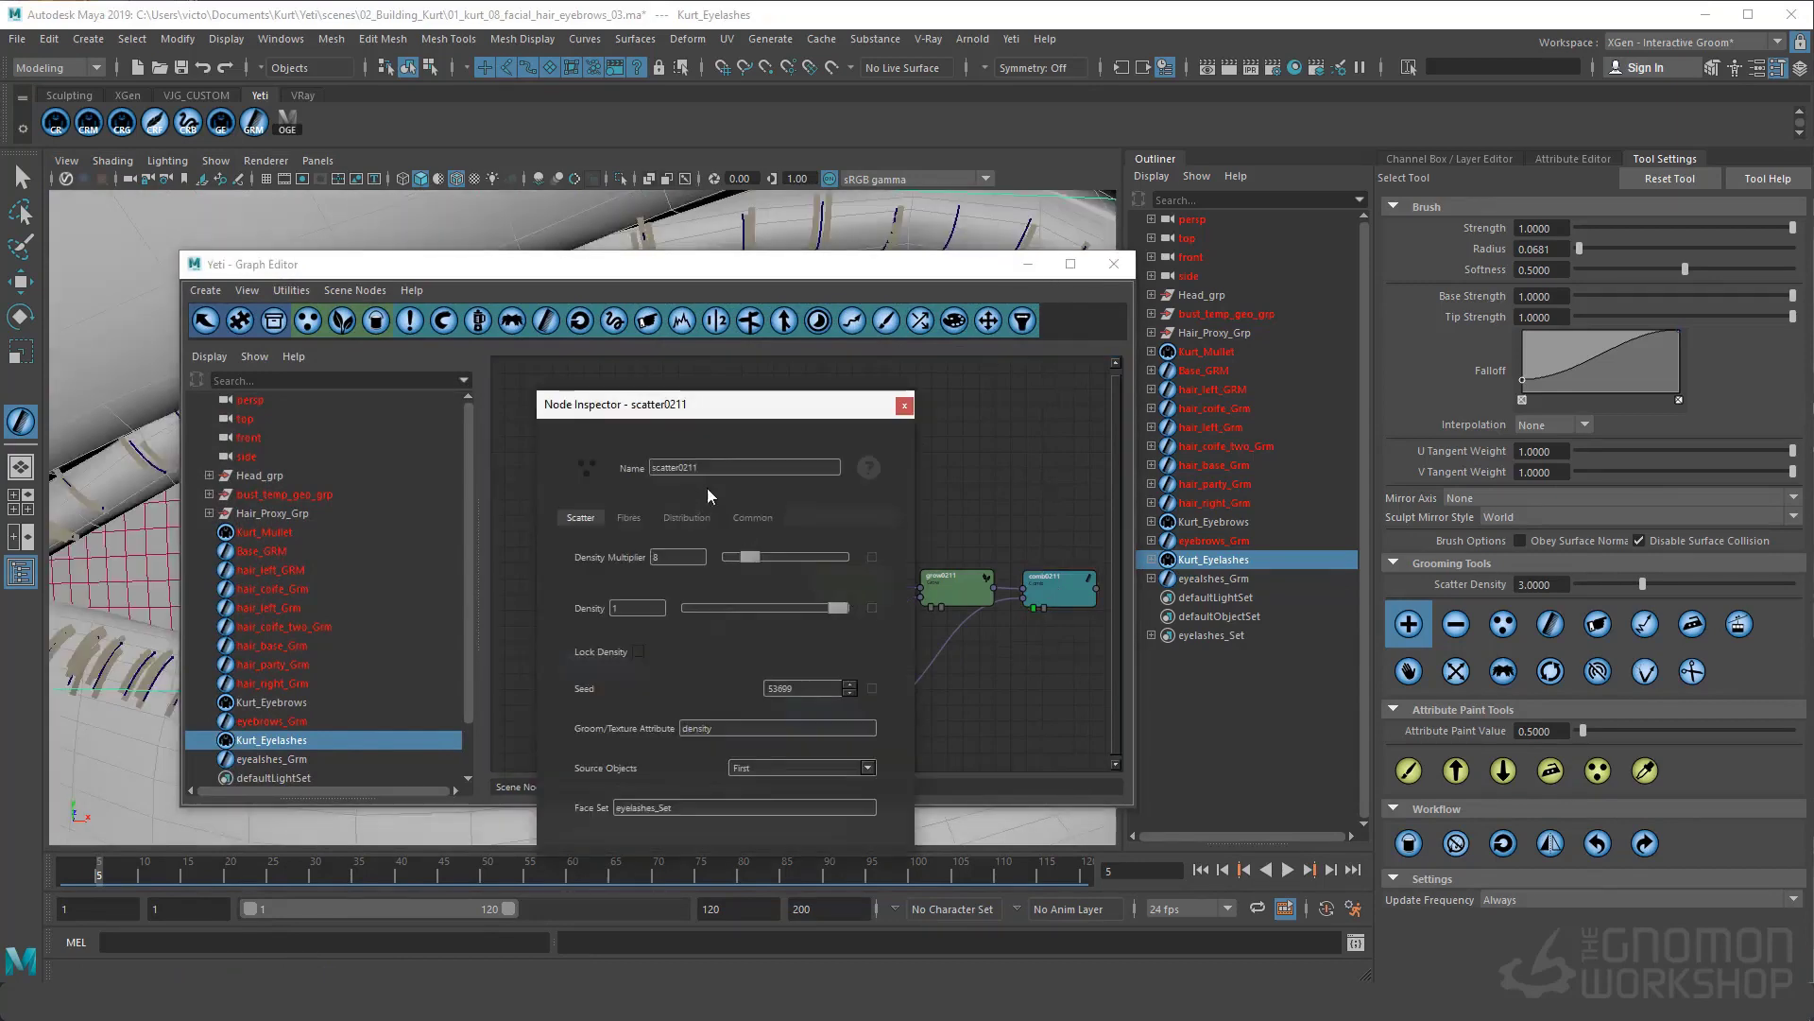
type("5")
key("Return")
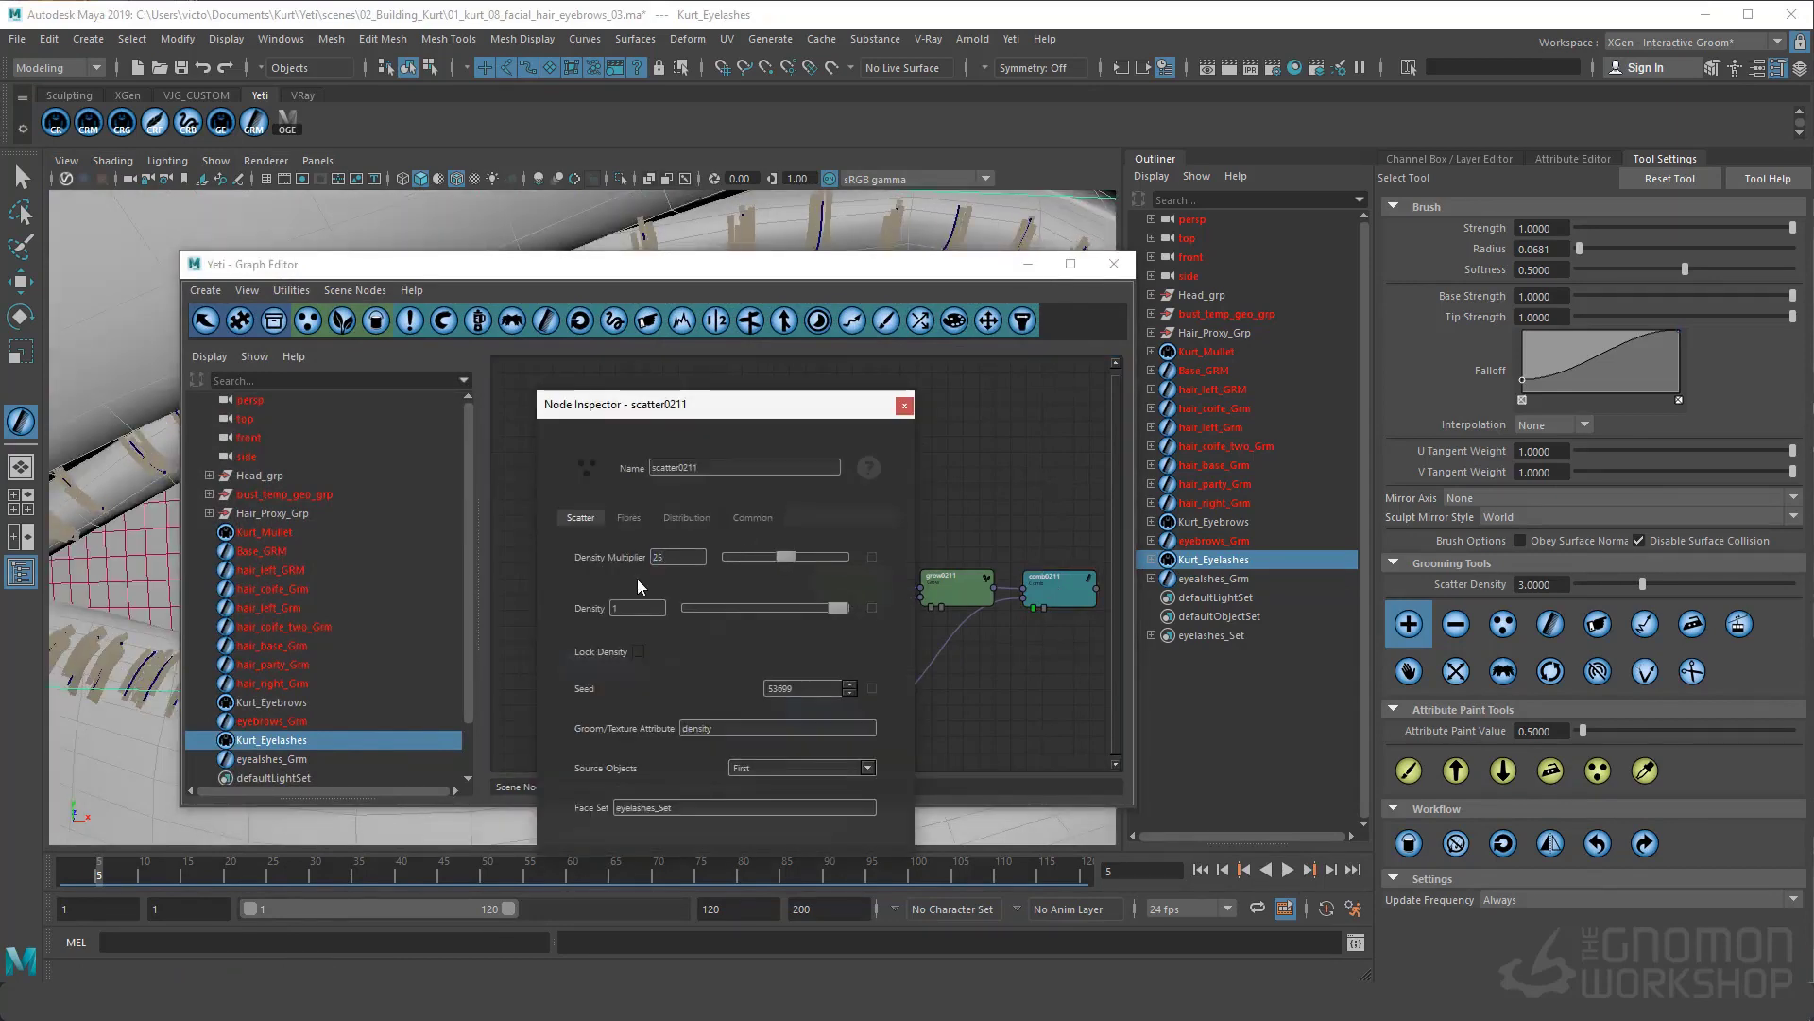
type("0")
key("Return")
double_click(669, 558)
type("1")
key("Return")
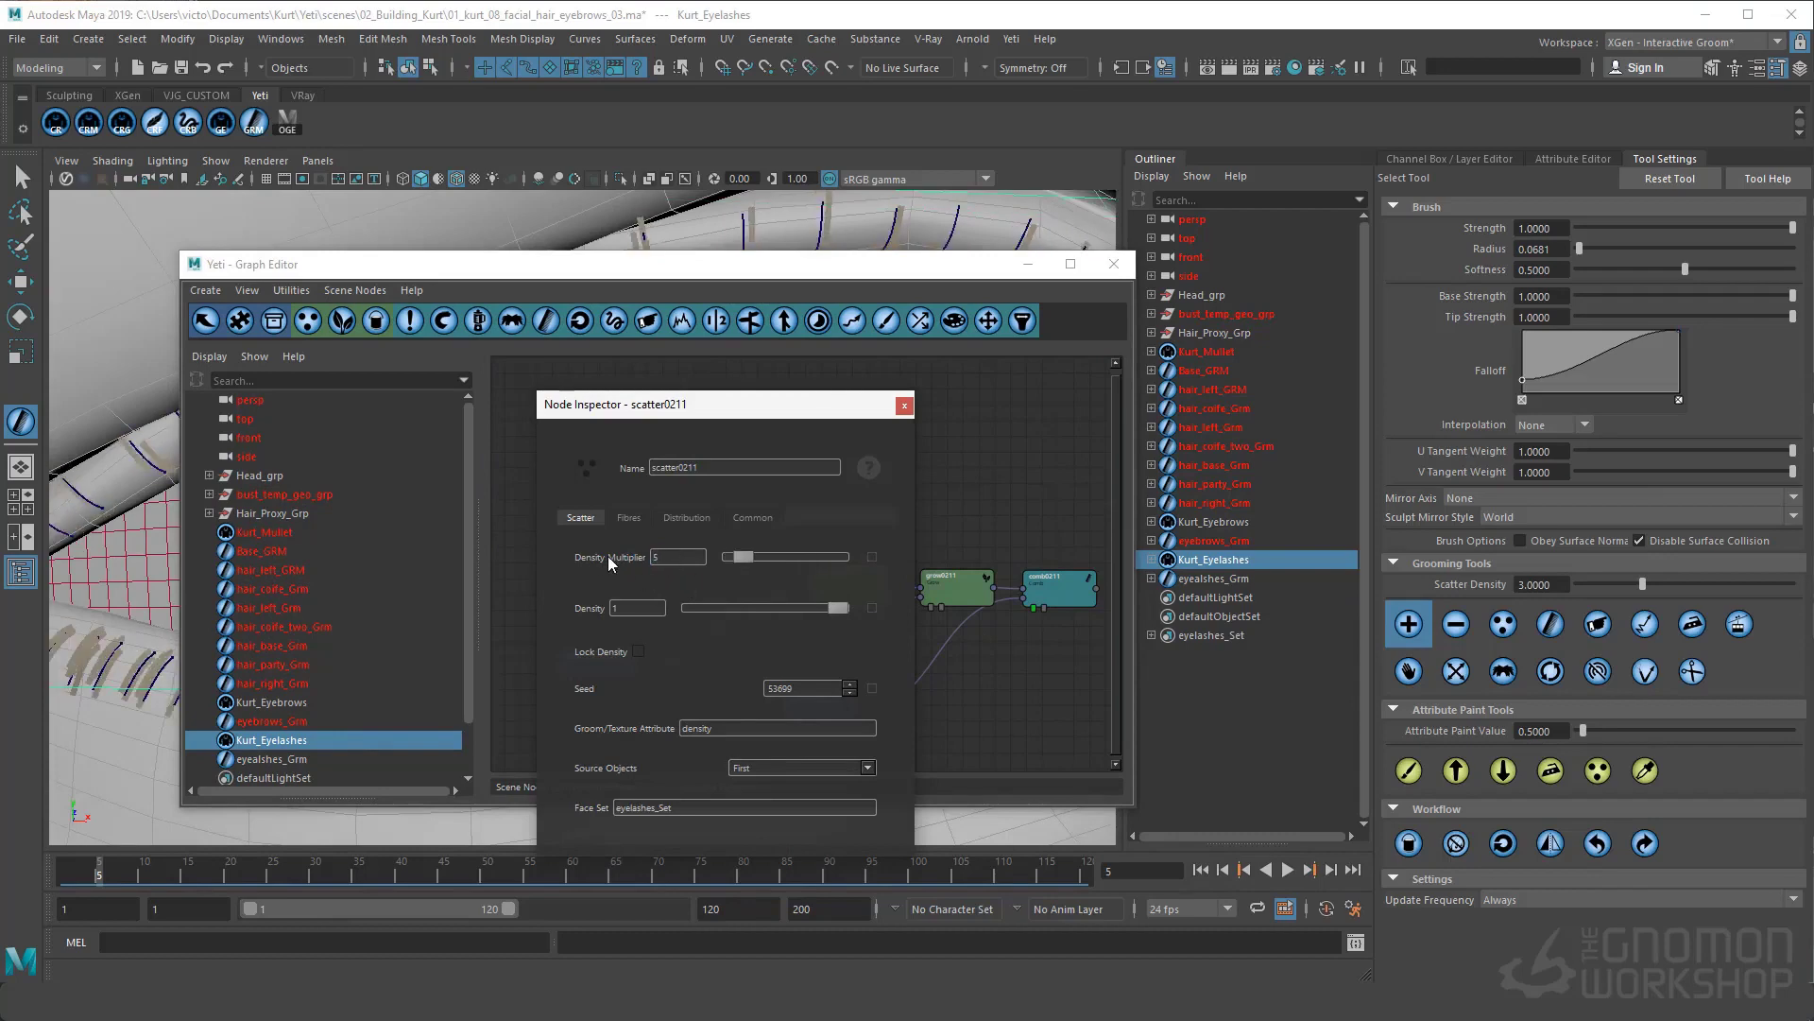
left_click(904, 407)
left_click(1031, 266)
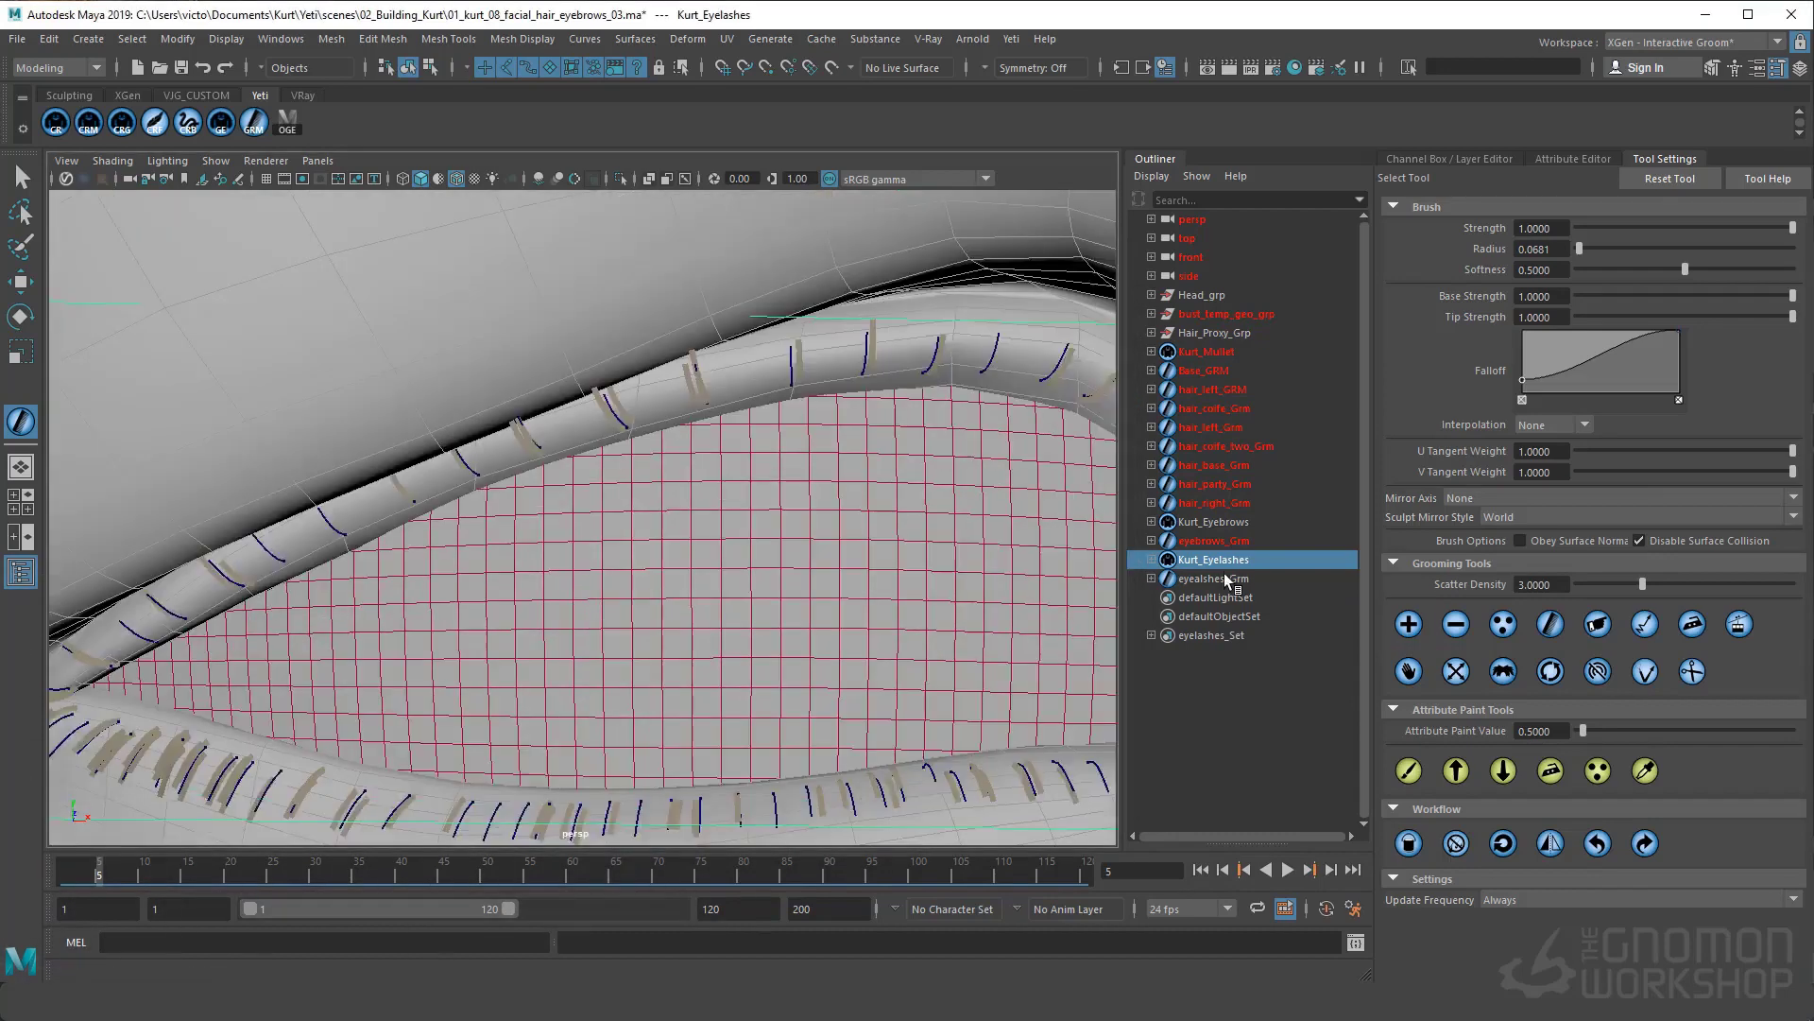
Set the eyealshes_Grm groom's Radius Of Influence to 0.032
left_click(1231, 579)
left_click(1597, 157)
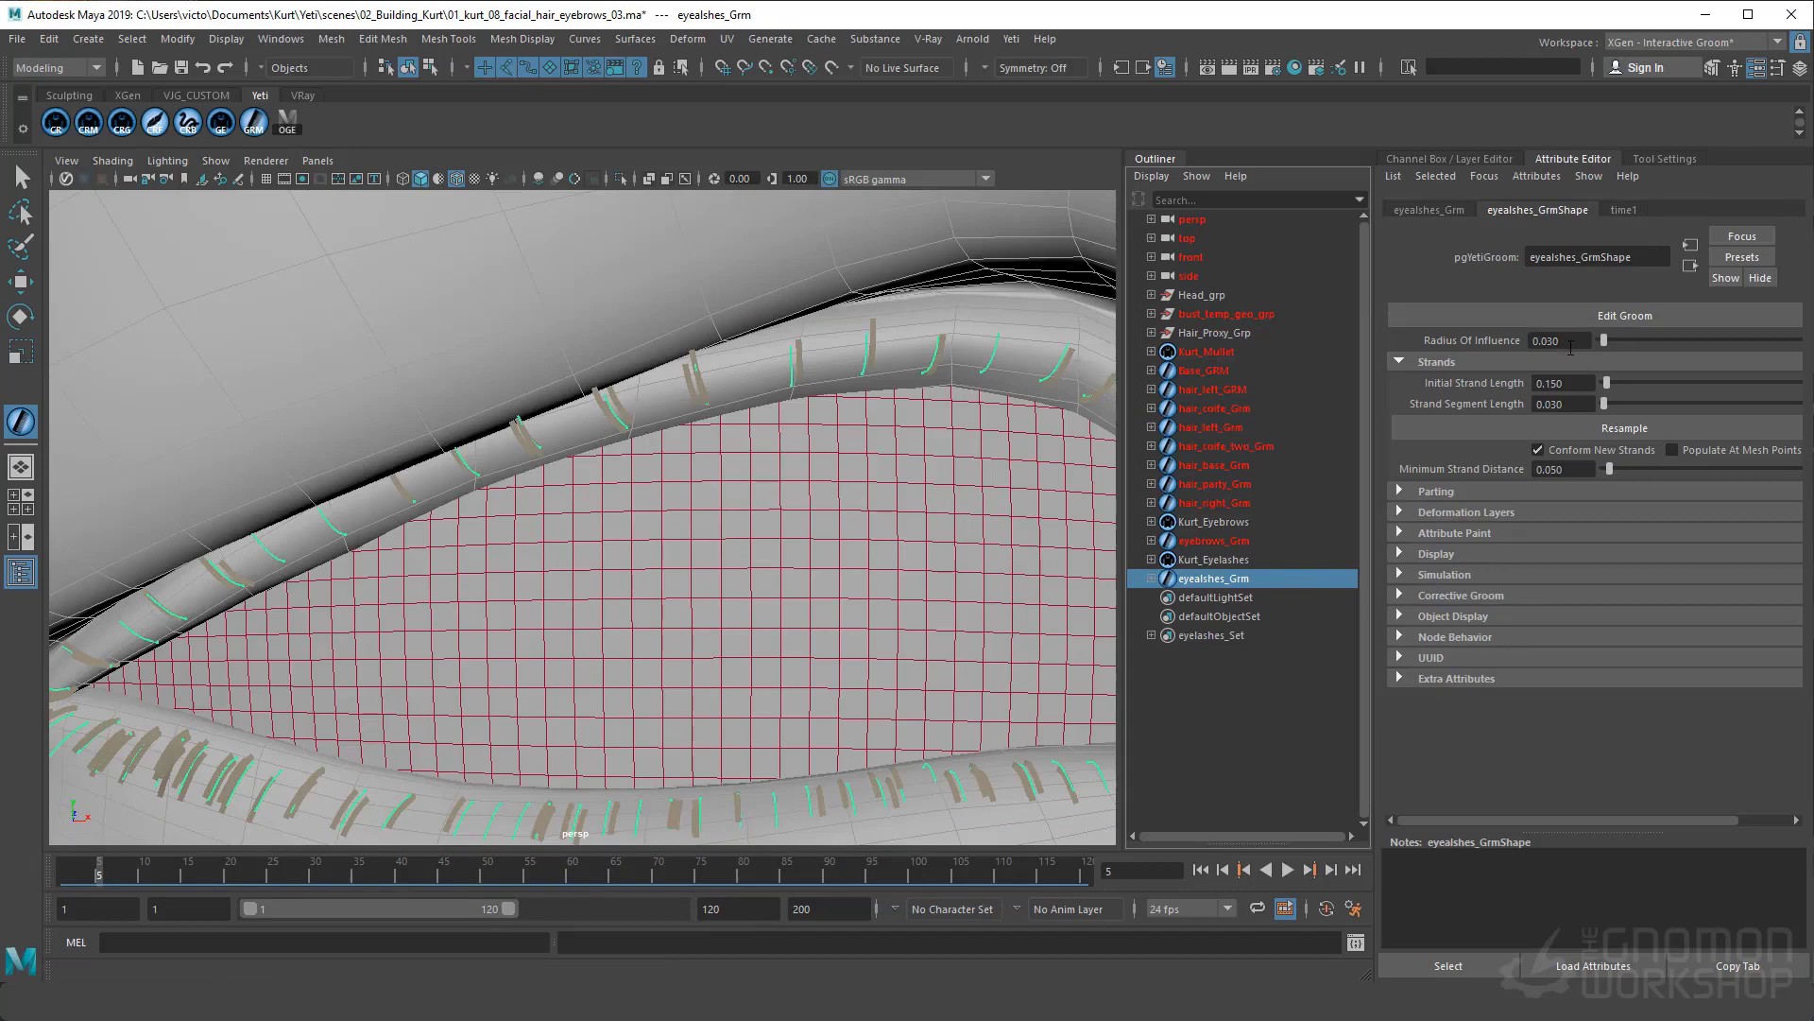
type("0.032")
key("Return")
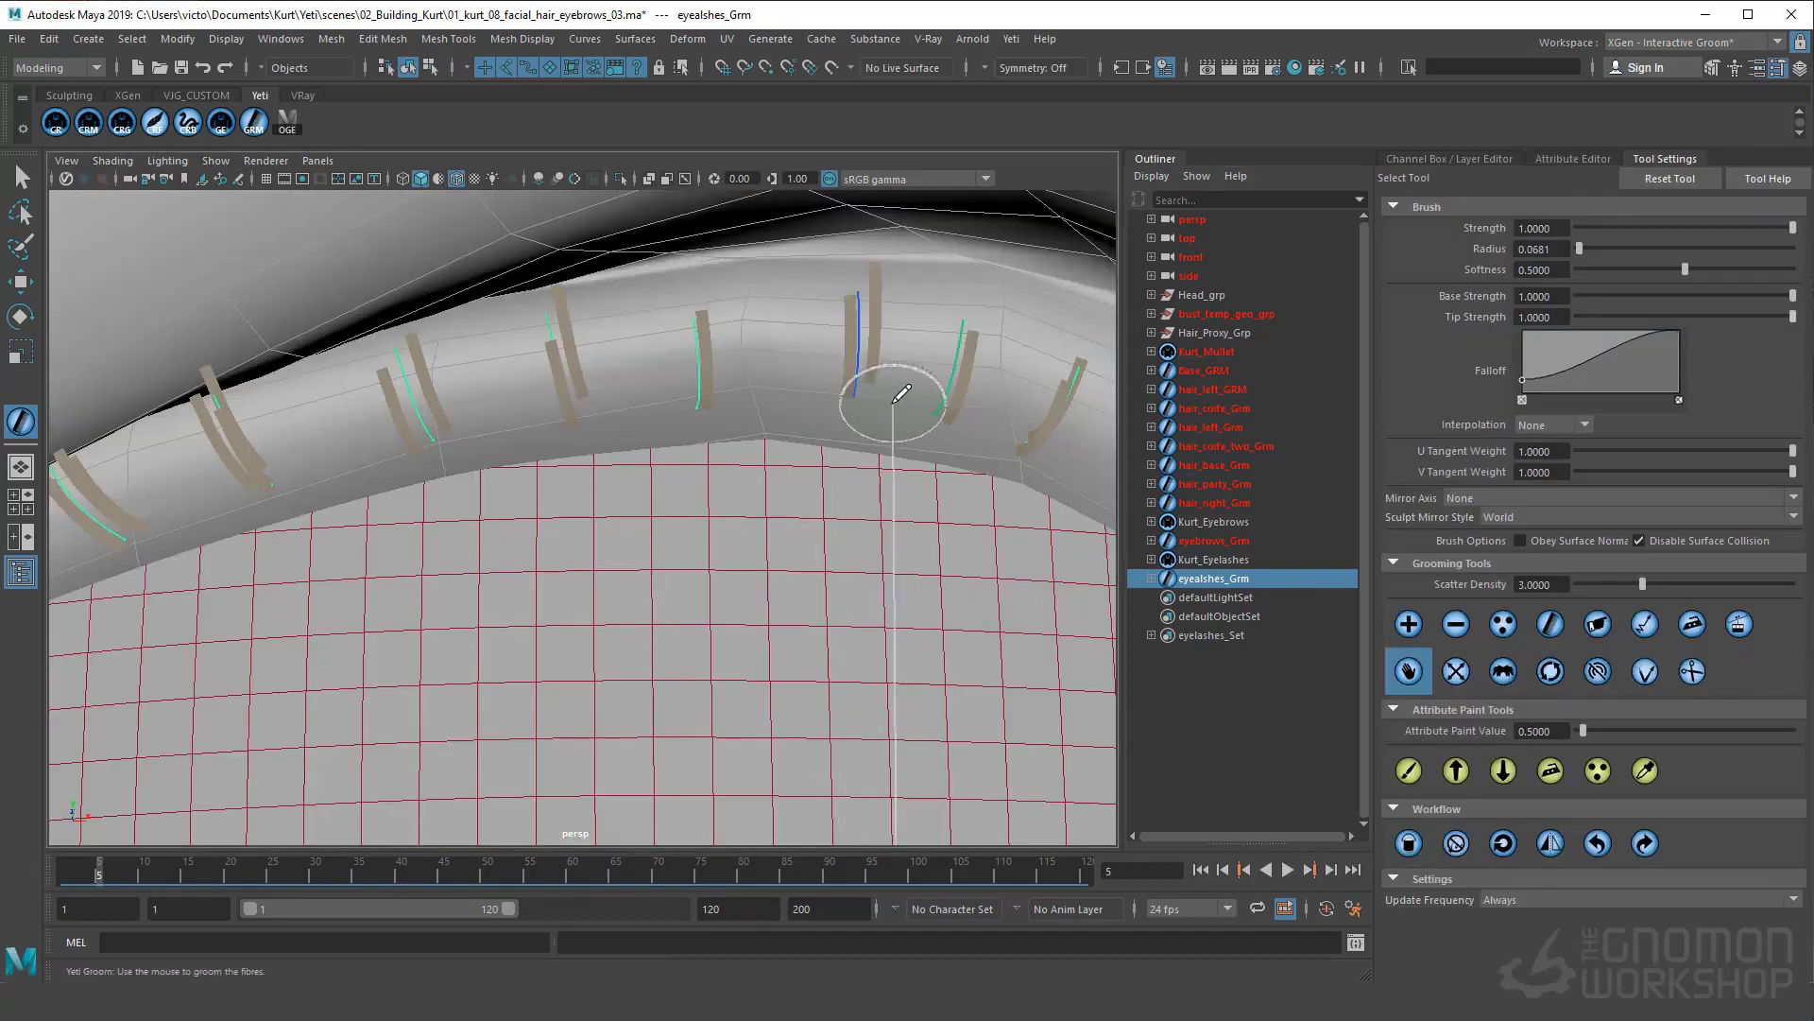
Add guide strands in the gaps around the middle of the upper lid and move them into line
middle_click_drag(676, 416, 1027, 408, "alt")
left_click(677, 454)
left_click(1408, 671)
left_click_drag(677, 454, 495, 598)
left_click(510, 522)
left_click(1408, 671)
middle_click_drag(559, 531, 787, 450, "alt")
Add a guide strand near the outer end of the upper lid and align it with the lash line
left_click(1408, 624)
left_click(529, 538)
middle_click_drag(354, 635, 467, 580, "alt")
left_click(1408, 671)
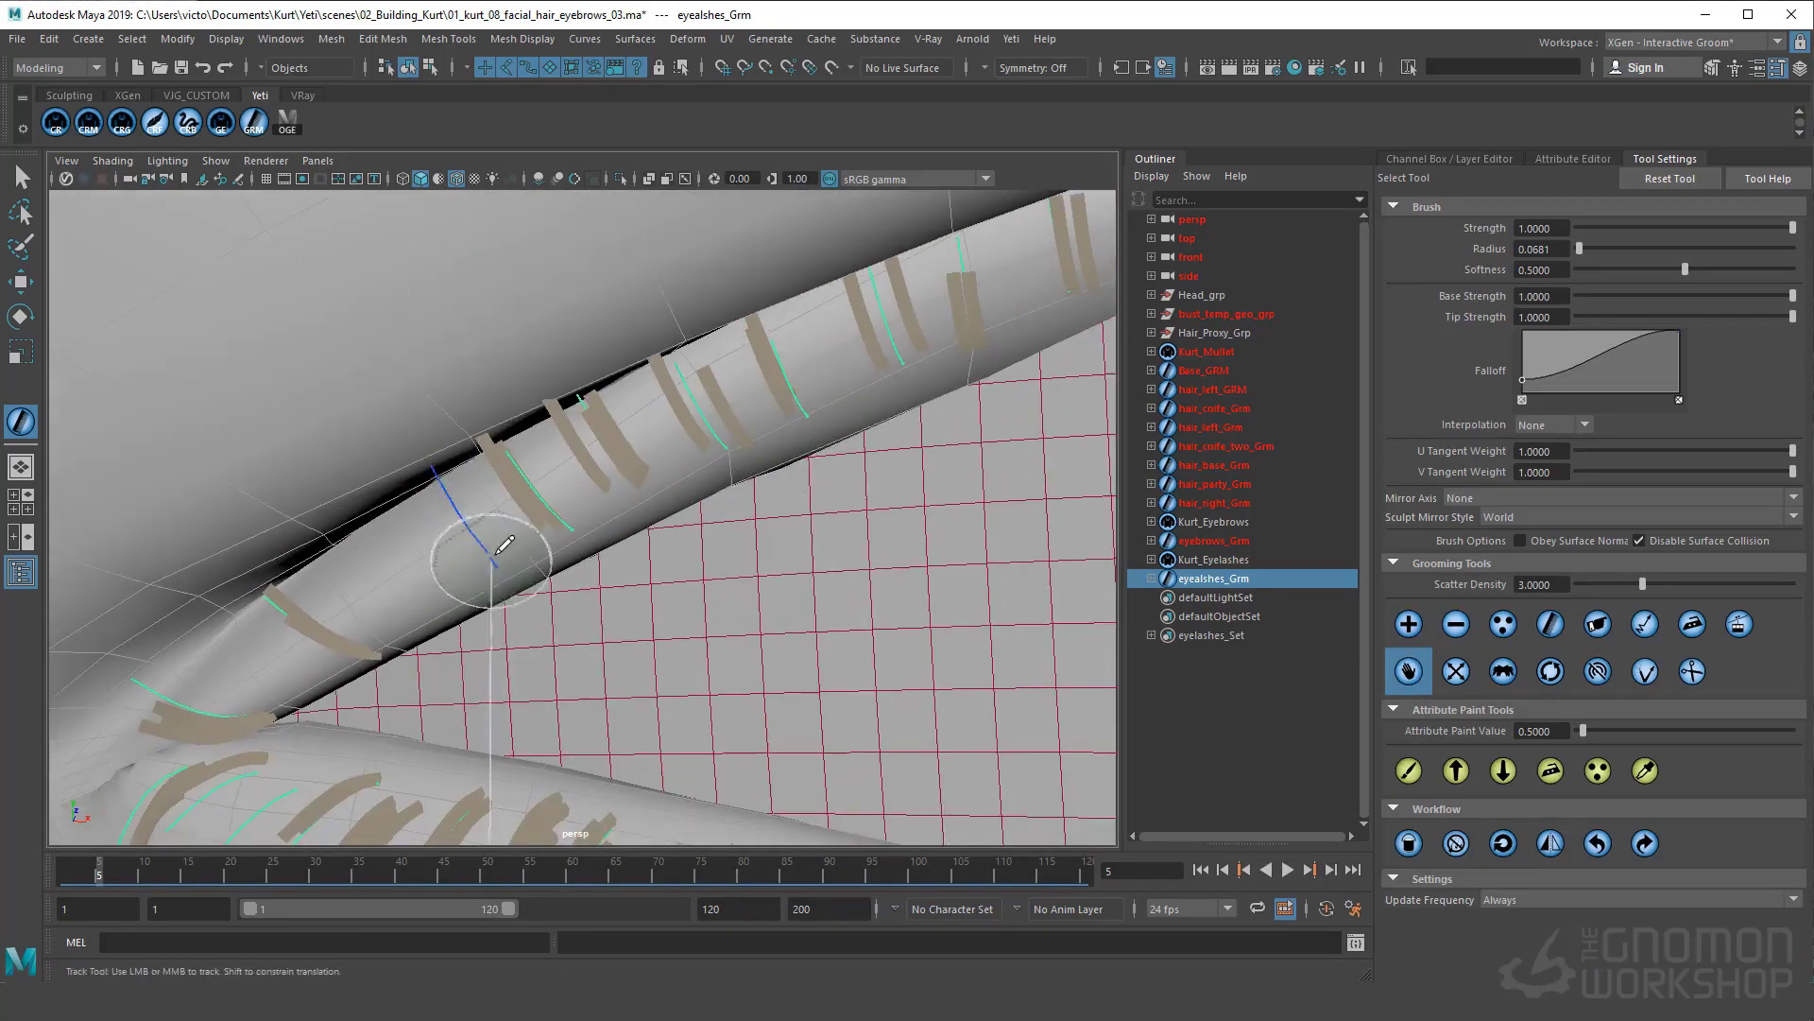
left_click_drag(477, 552, 533, 553)
scroll(750, 487, "down", 5)
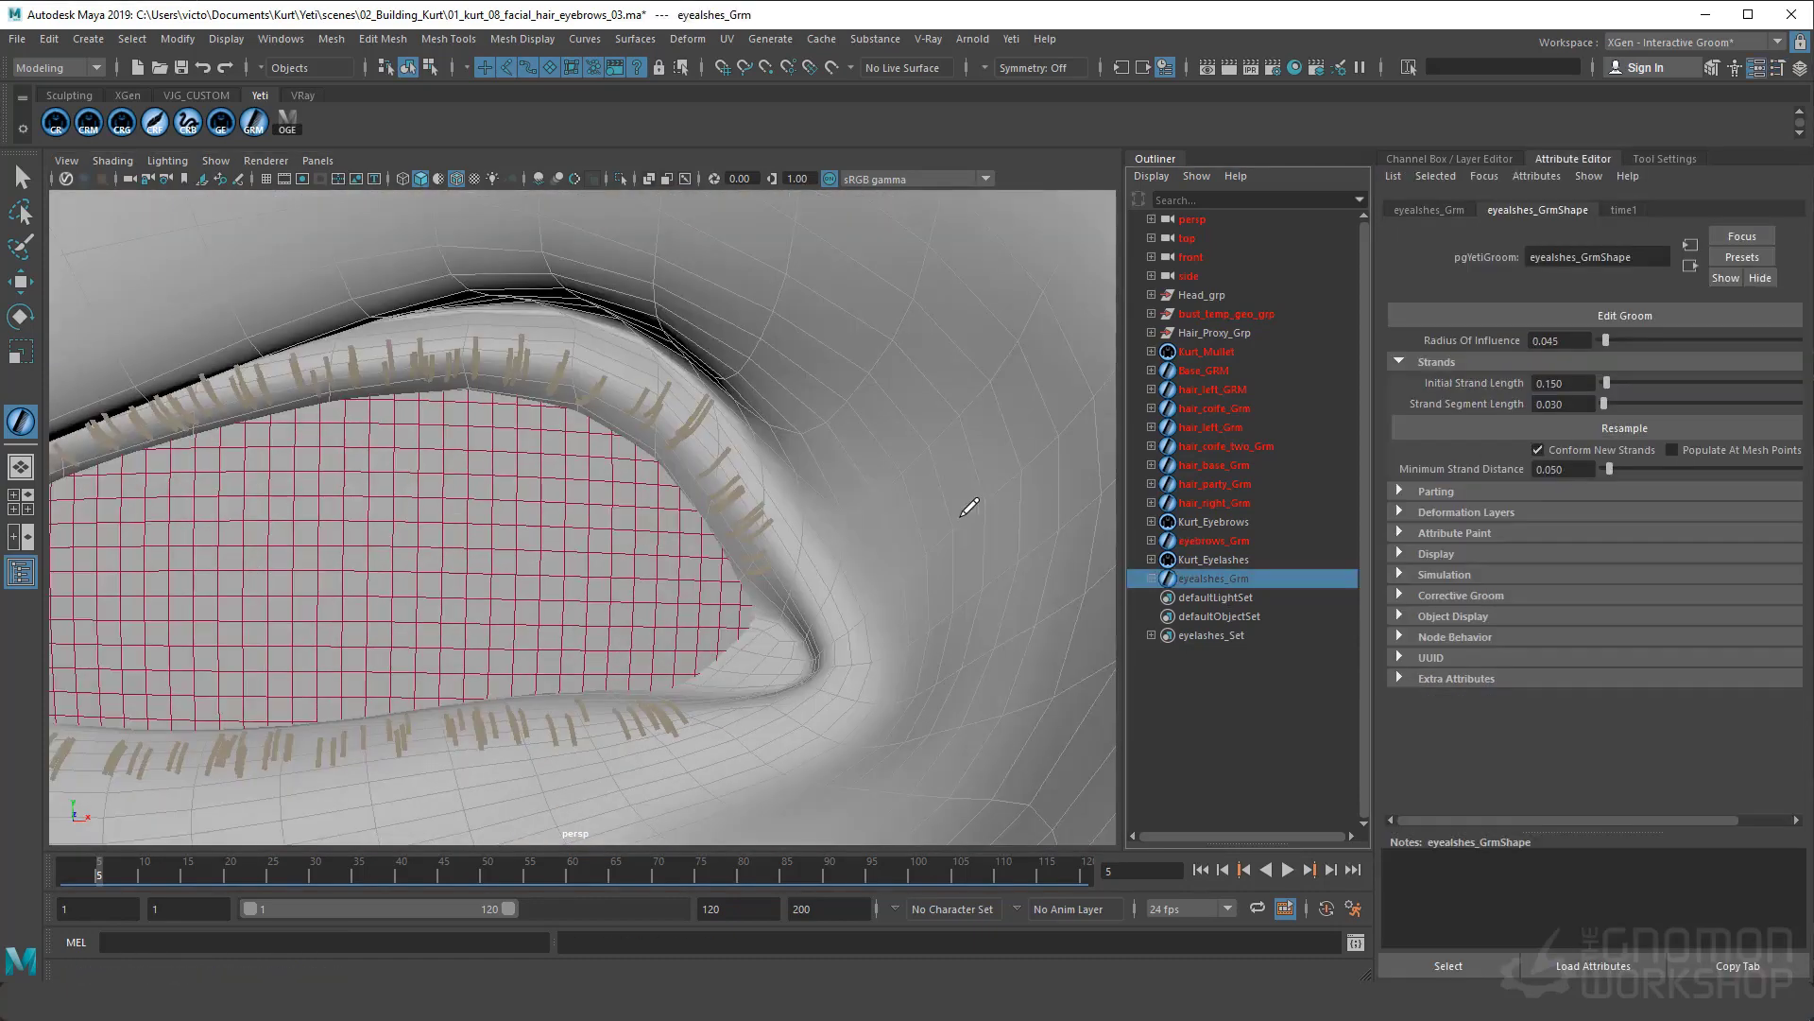
Select the face members of eyelashes_Set and check their coverage along the lower lid
right_click_drag(645, 534, 852, 570, "alt")
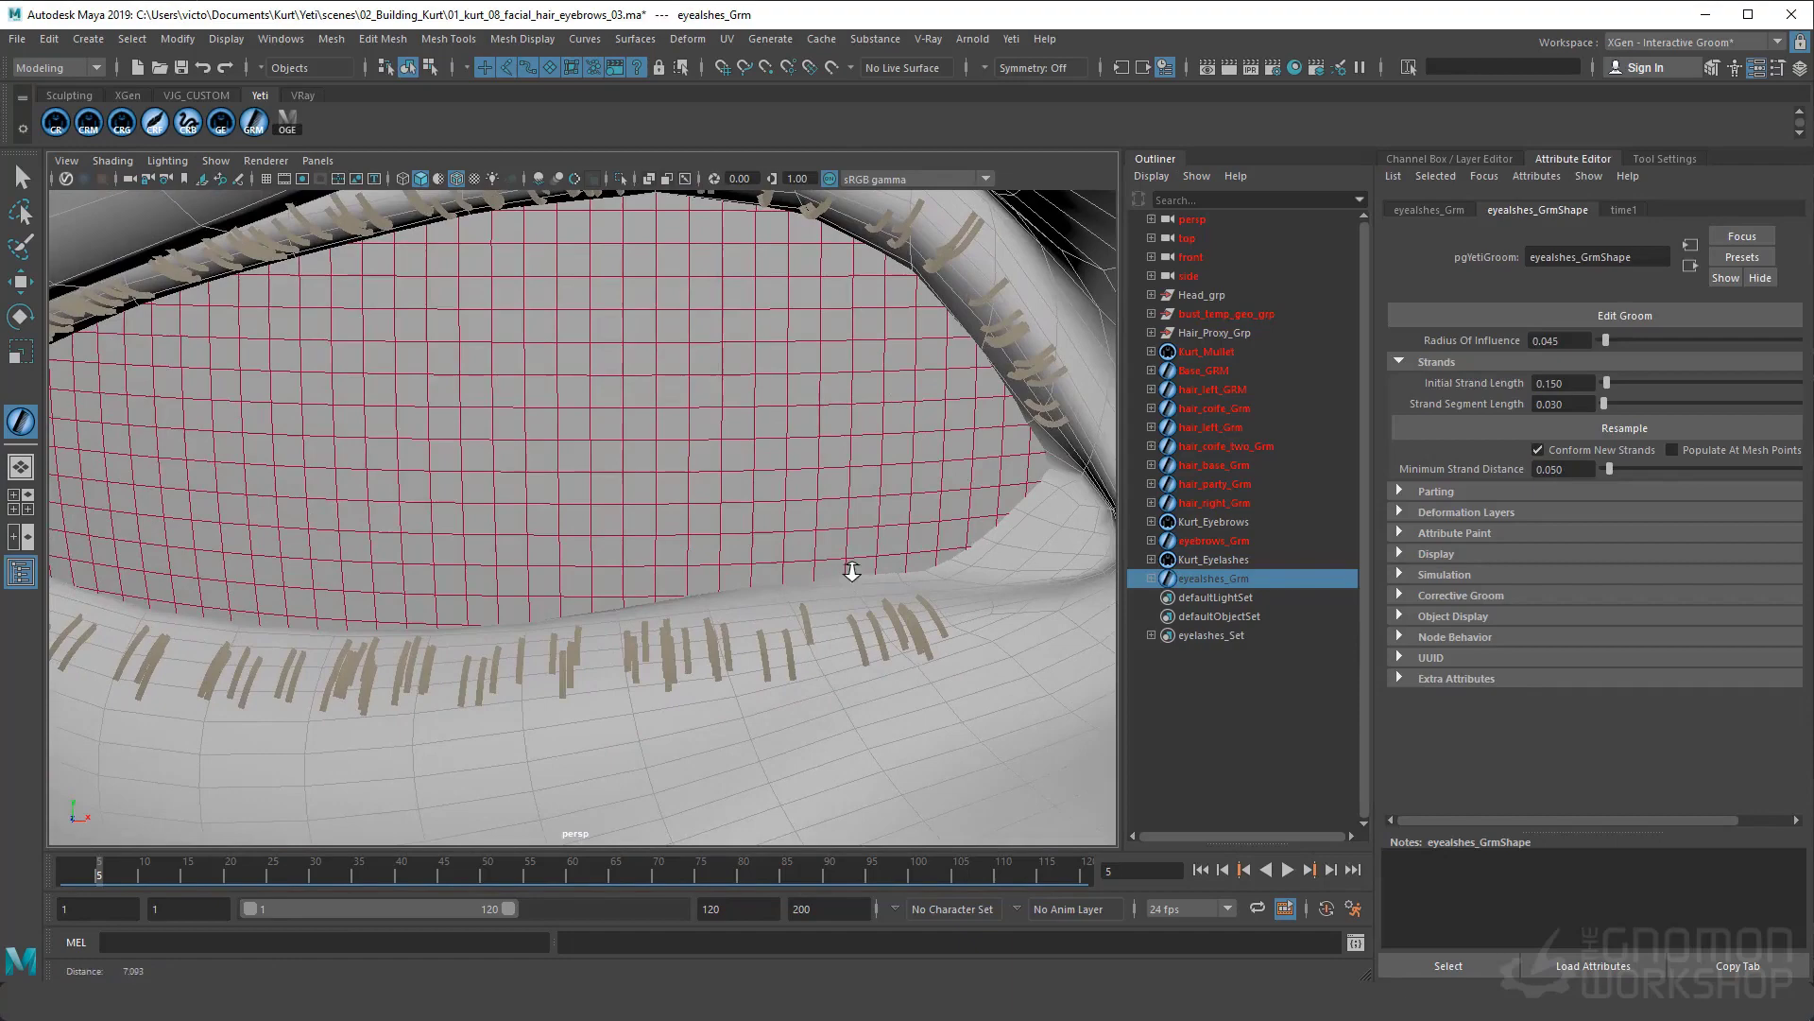
right_click(1201, 639)
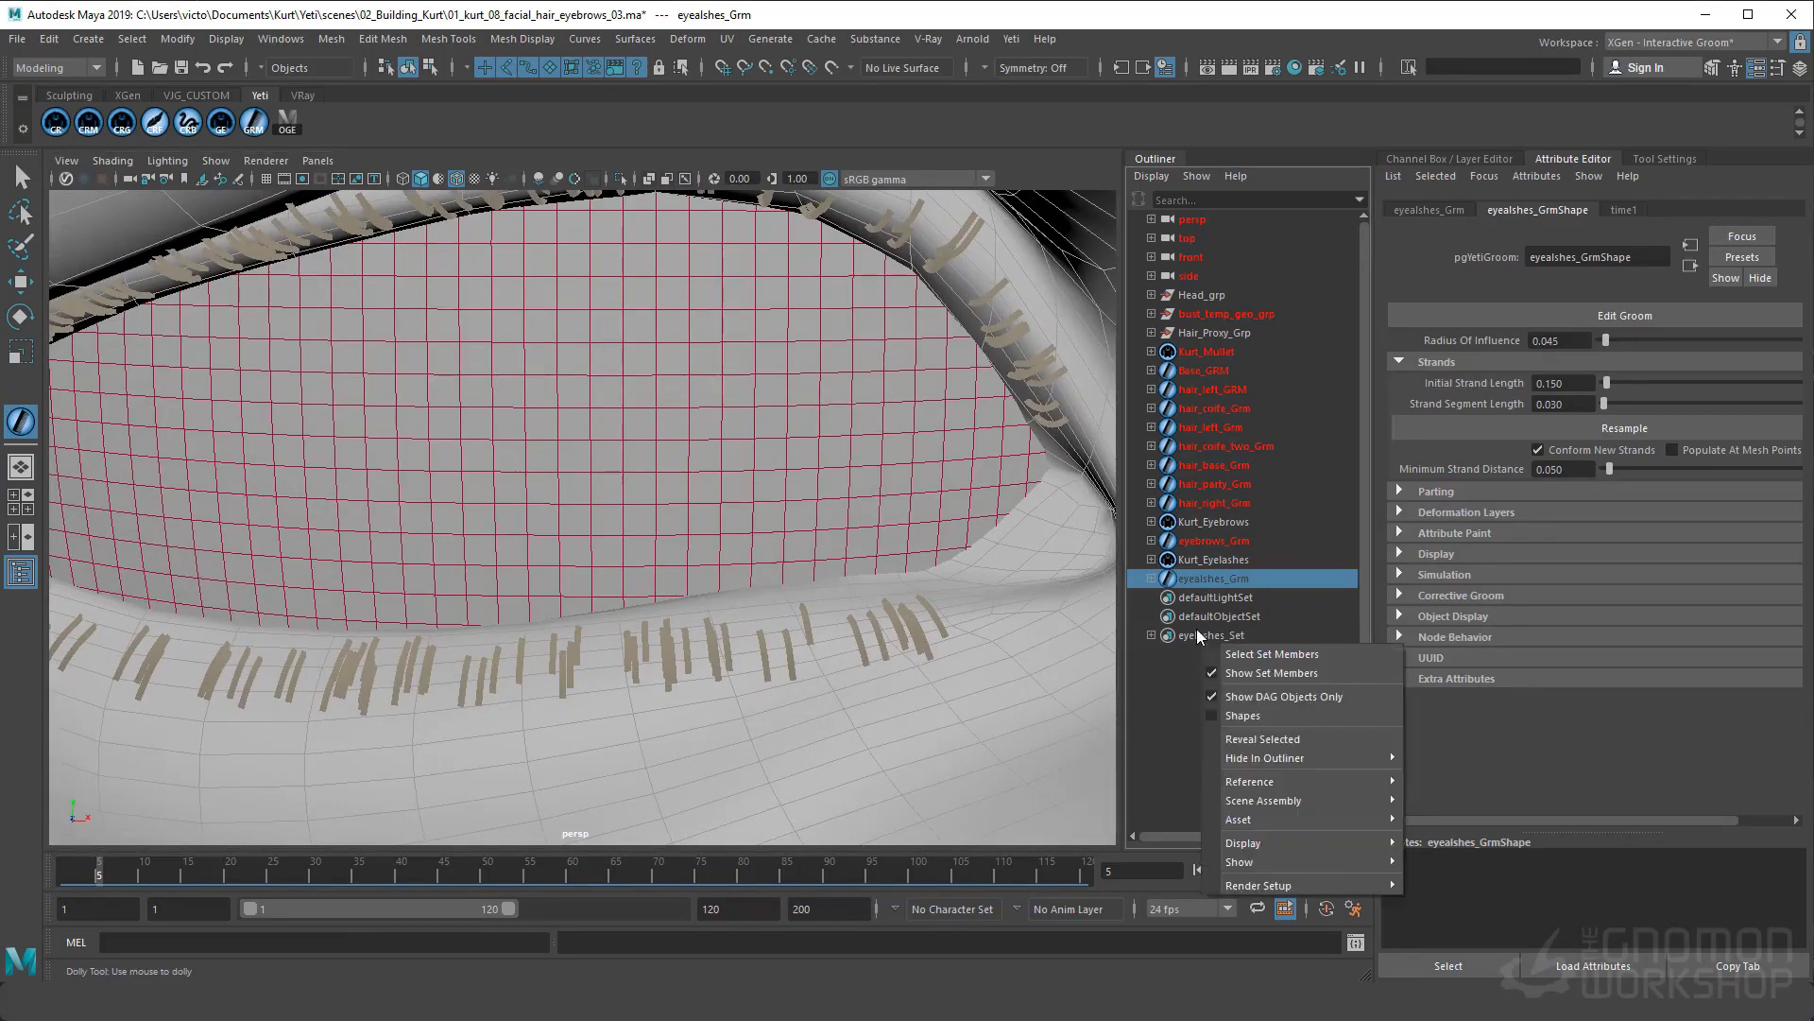
left_click(1262, 643)
left_click_drag(692, 652, 632, 529, "alt")
middle_click_drag(794, 567, 656, 539, "alt")
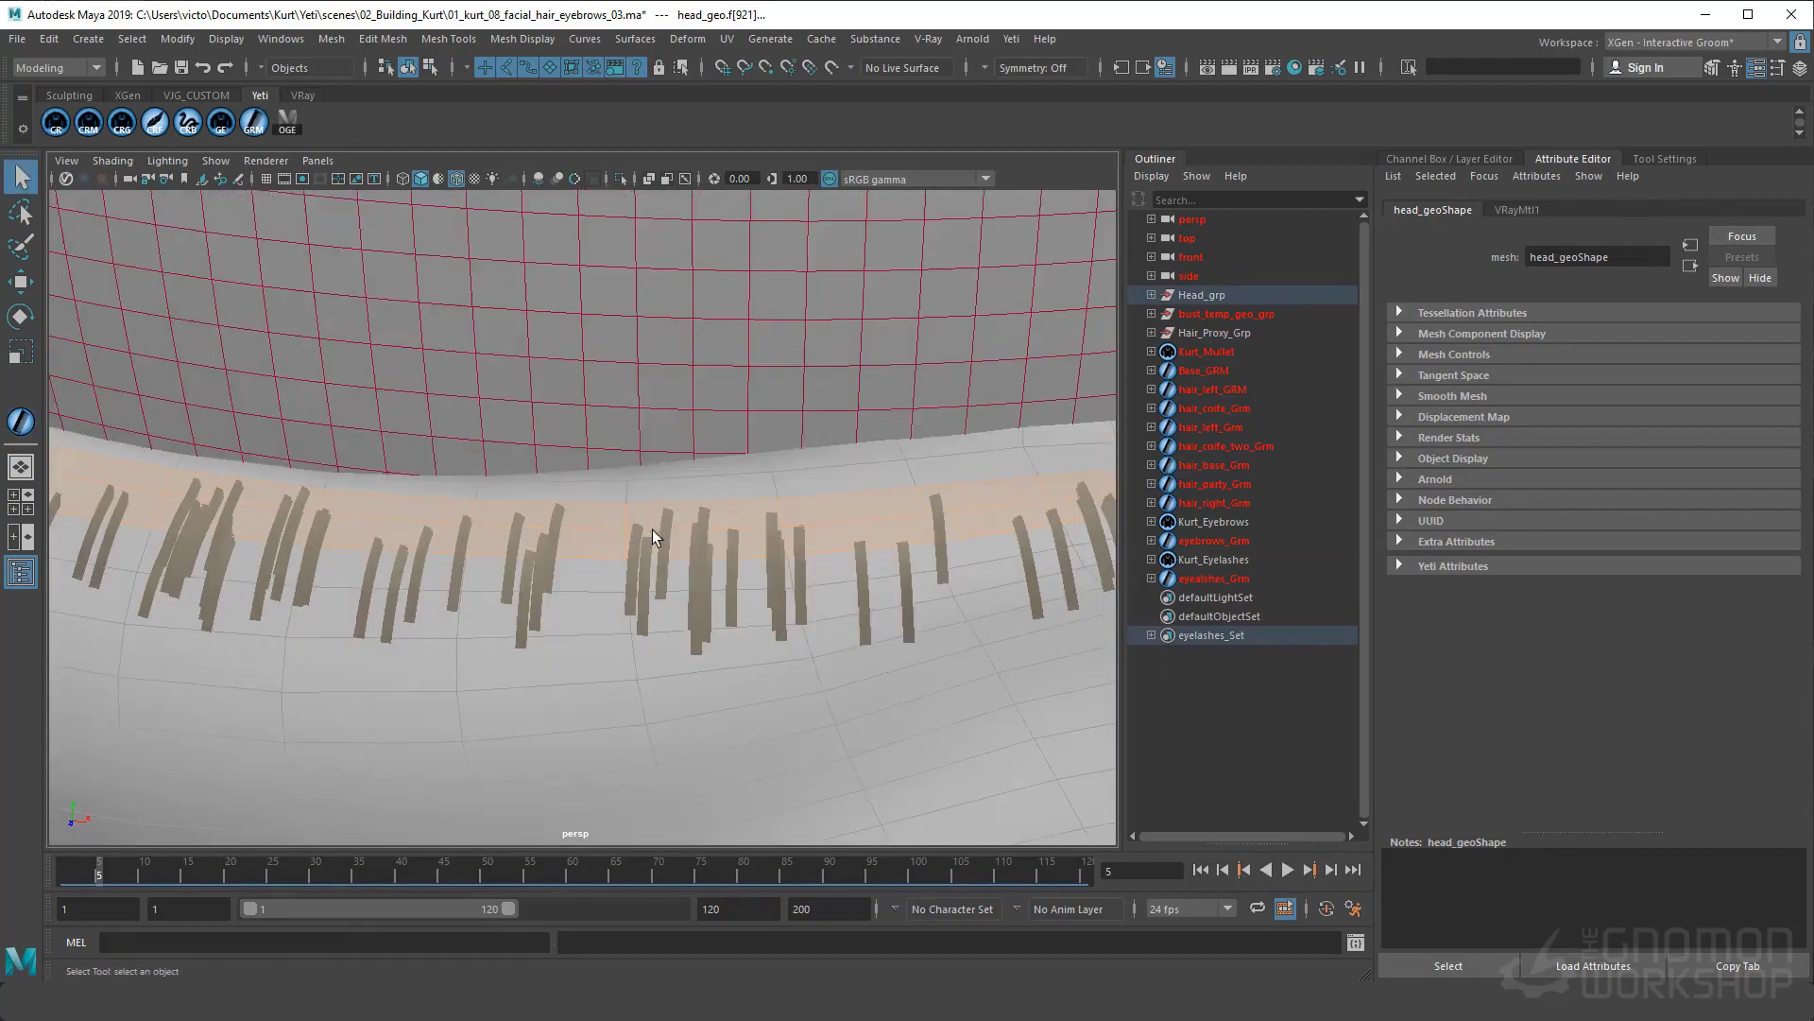
right_click_drag(859, 627, 740, 572, "alt")
middle_click_drag(740, 572, 536, 589, "alt")
middle_click_drag(378, 572, 499, 601, "alt")
mouse_move(312, 529)
middle_mouse_down("alt")
mouse_move(378, 554)
mouse_move(426, 486)
middle_mouse_up("alt")
Isolate the selected lid faces in wireframe and deselect the excess face row along the eyelids
key("4")
mouse_move(662, 453)
right_mouse_down("alt")
mouse_move(572, 467)
mouse_move(699, 491)
right_mouse_up("alt")
key("ctrl+1")
left_click_drag(463, 397, 584, 606, "alt")
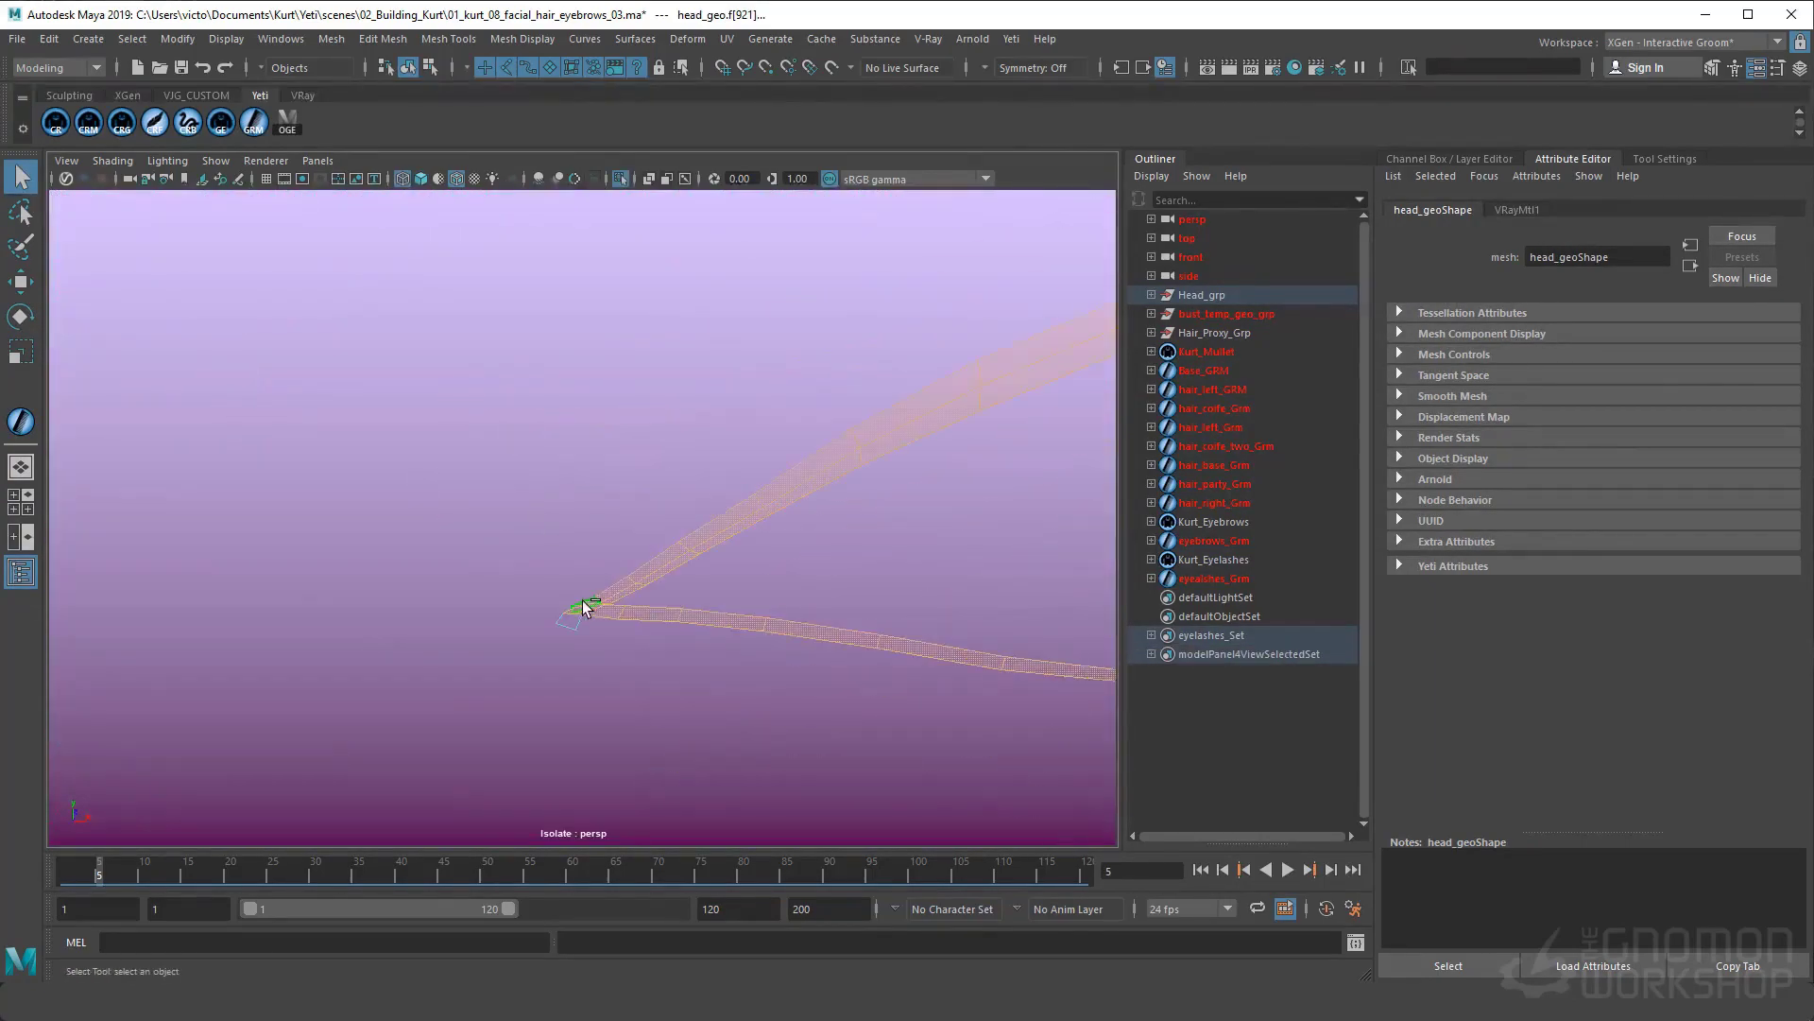
left_click(720, 523, "ctrl")
left_click(898, 423, "ctrl")
middle_click_drag(897, 423, 605, 406, "alt")
left_click_drag(614, 388, 393, 614, "alt")
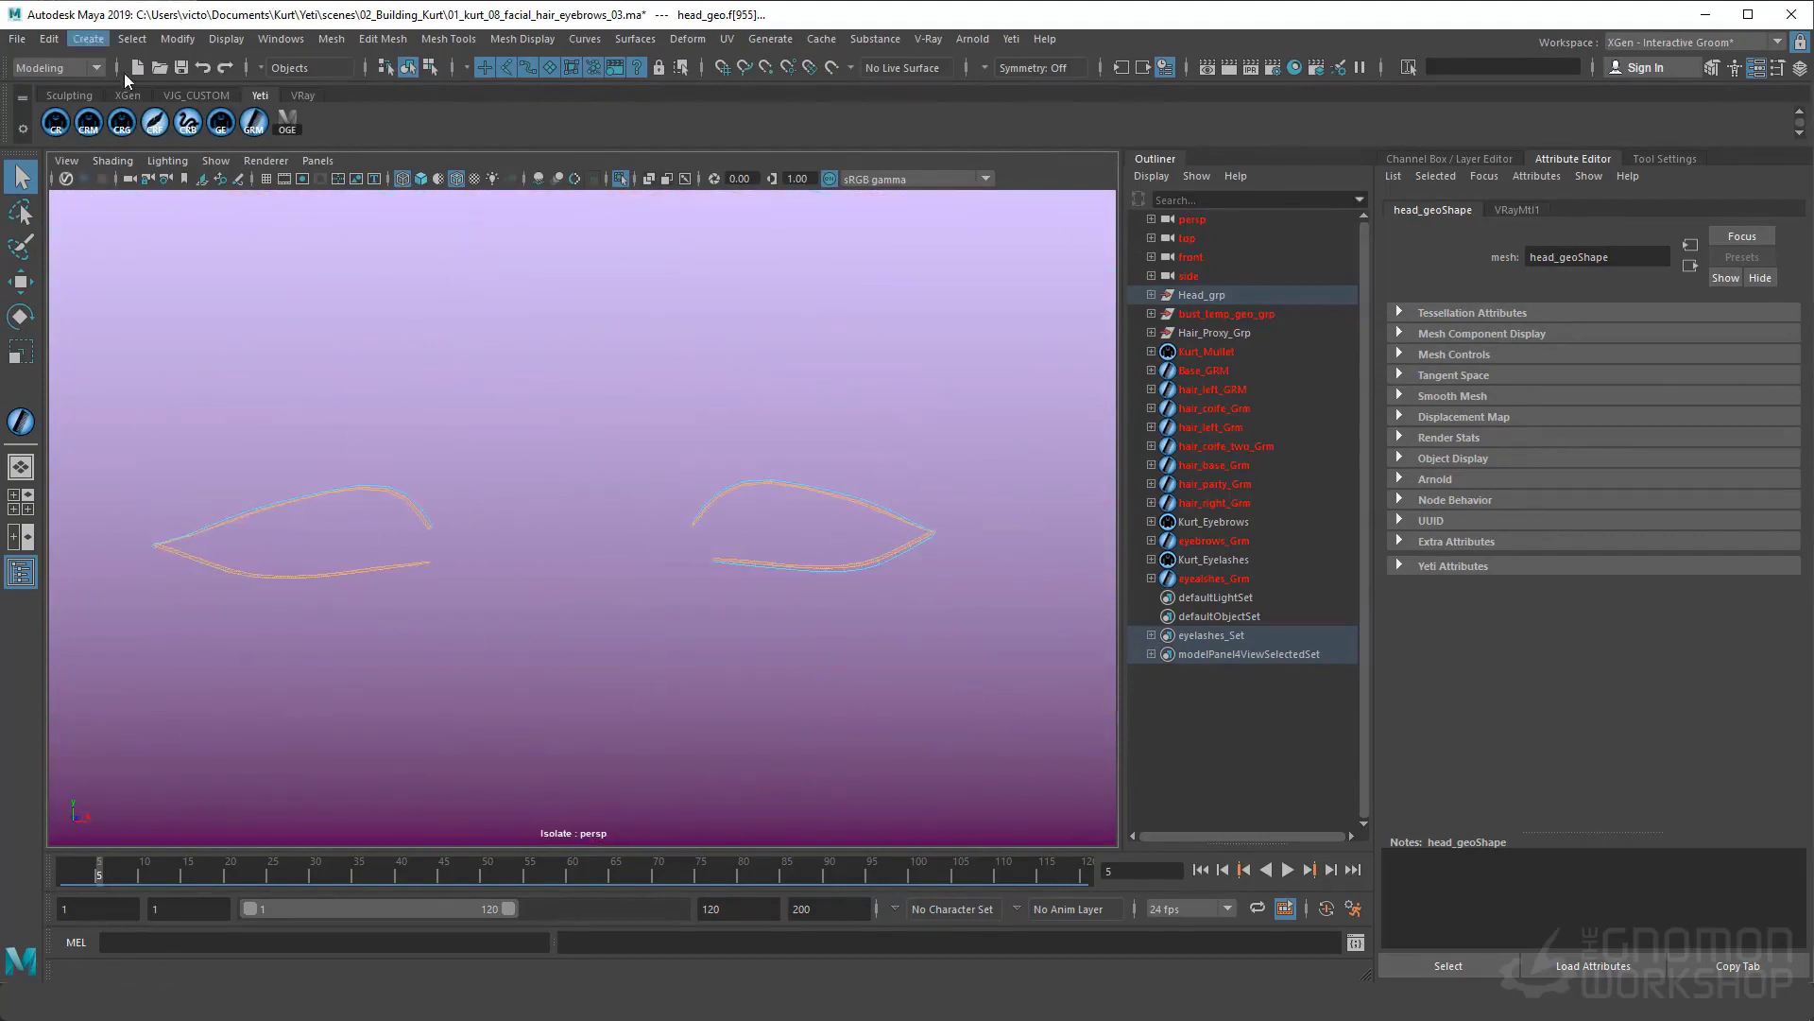
Create a set from the narrowed face selection and name it eyelashes_Set
left_click(88, 39)
mouse_move(189, 418)
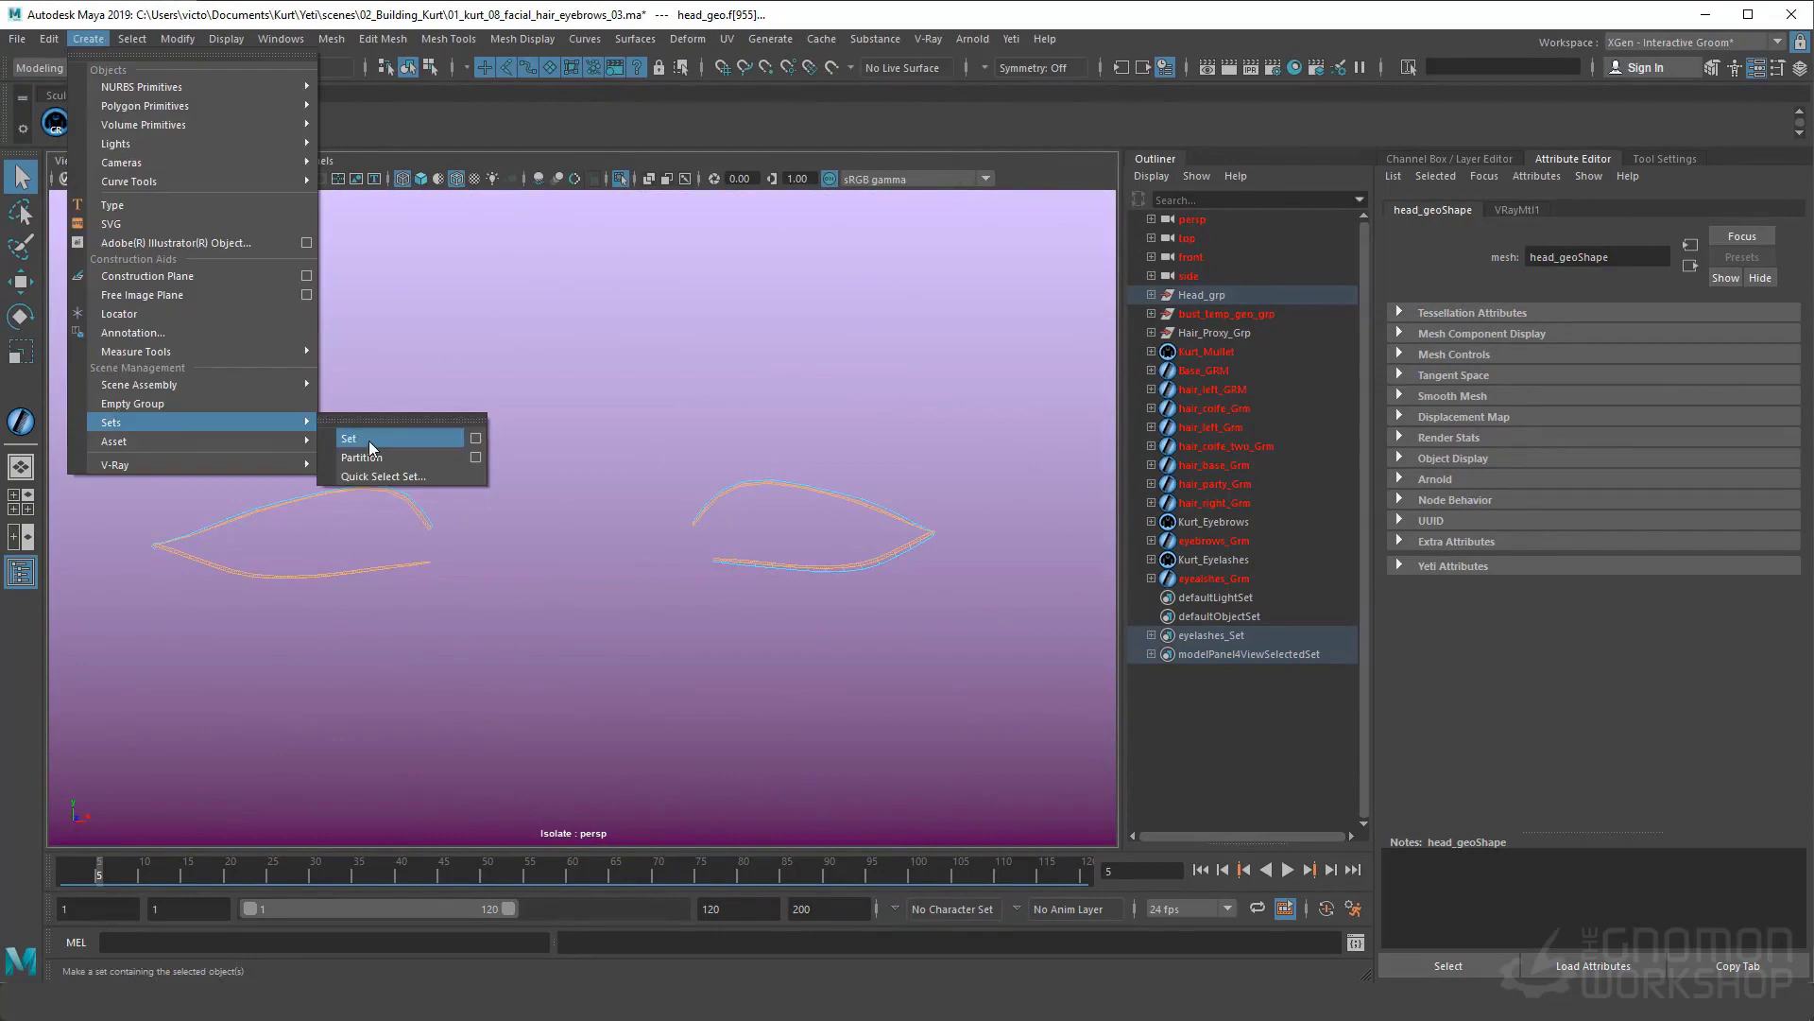
left_click(369, 440)
double_click(1266, 659)
type("eyelashes_Set")
left_click(841, 652)
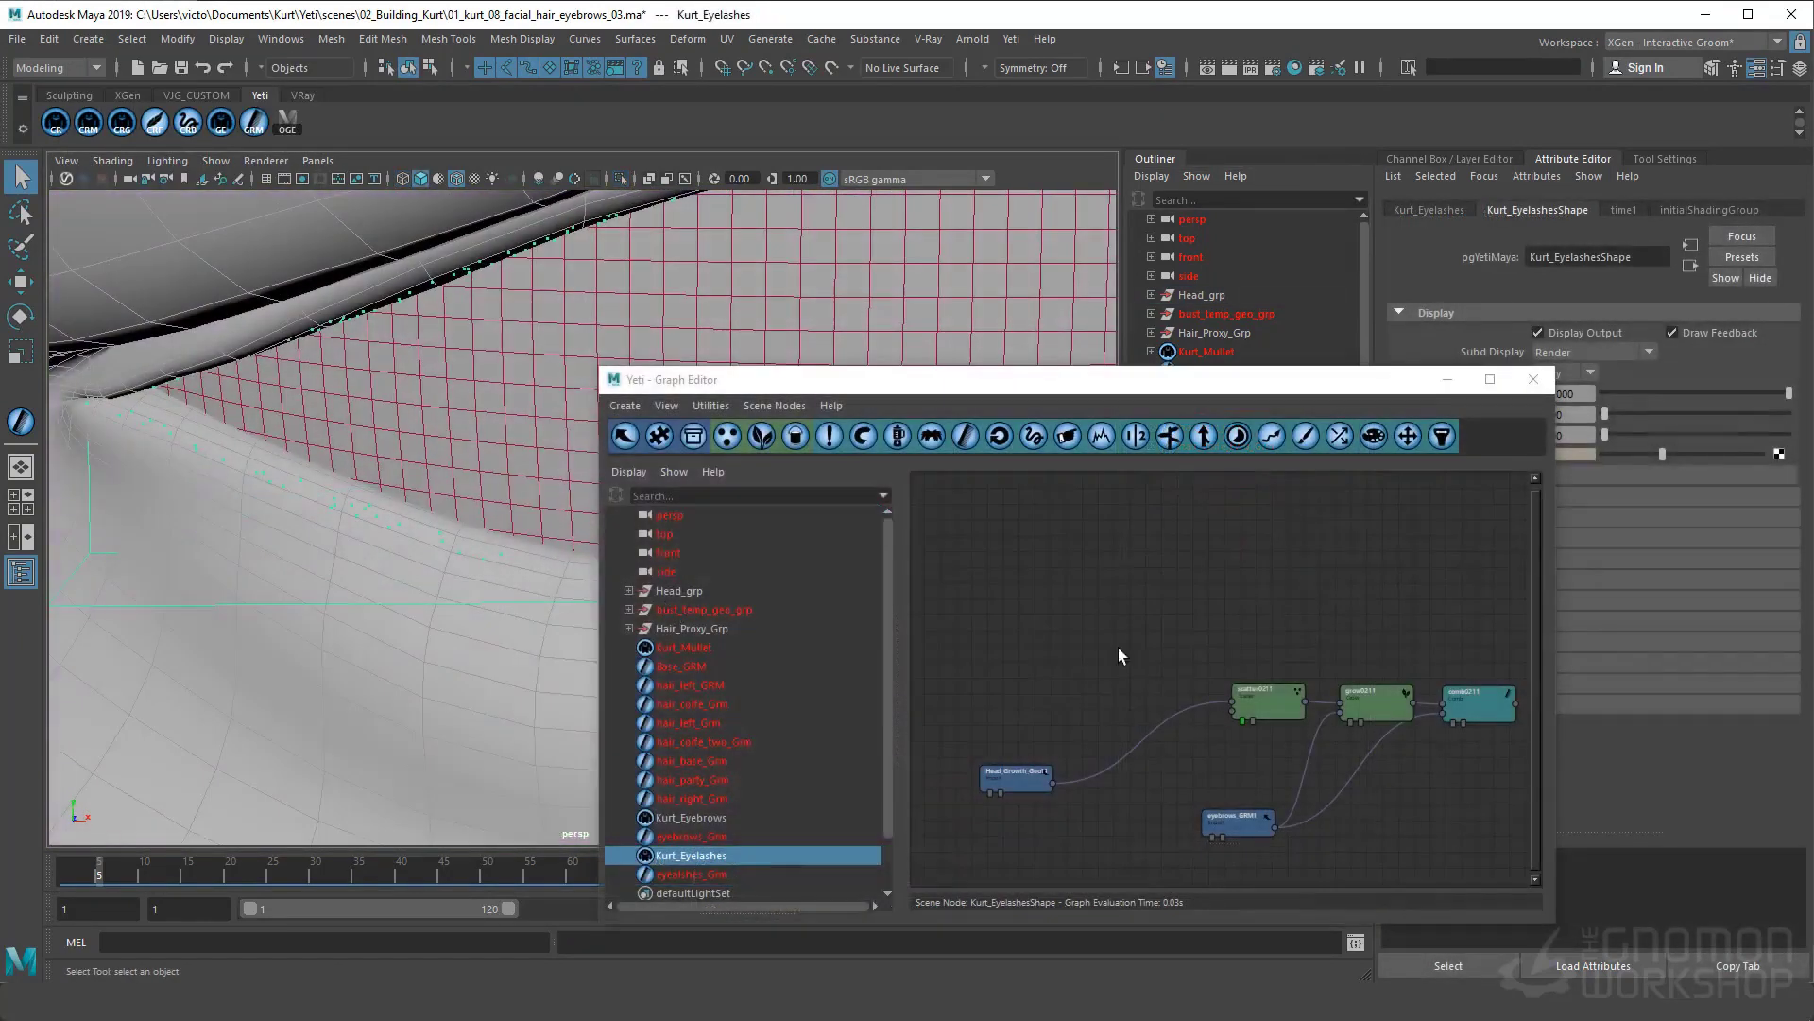
Set the Density Multiplier of the Kurt_Eyelashes scatter node to 25
double_click(1272, 693)
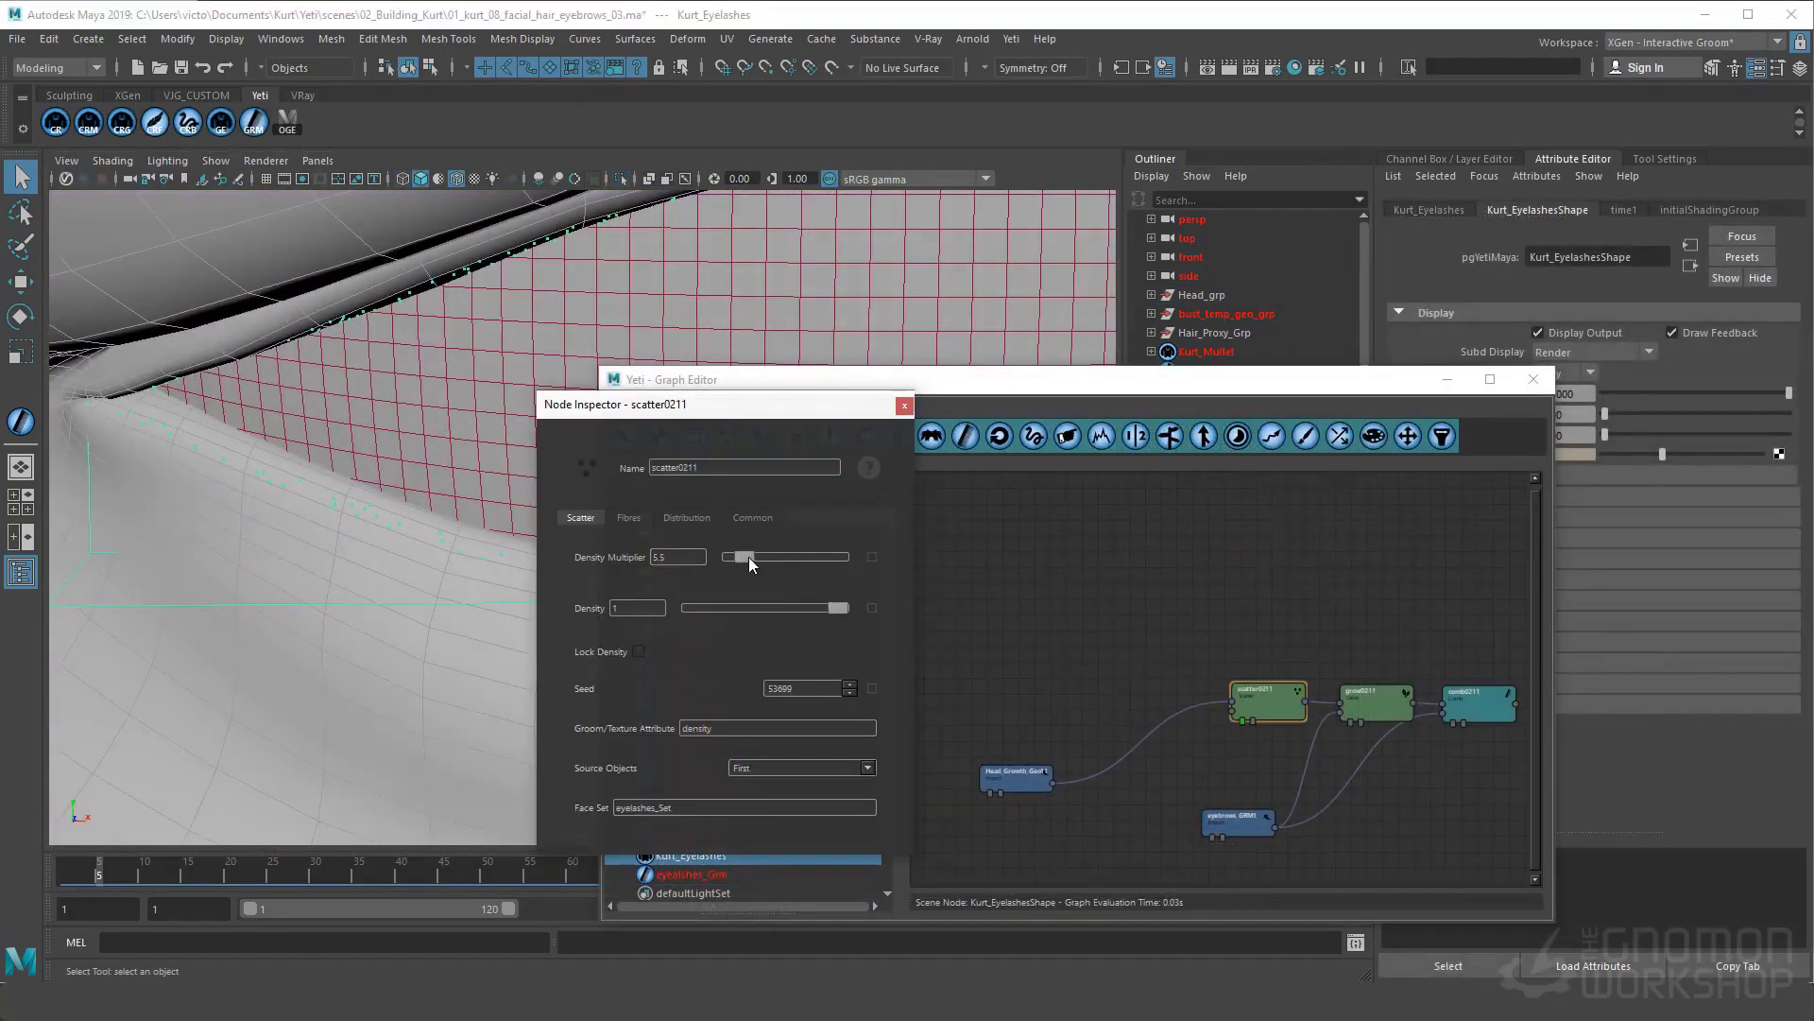
type("25")
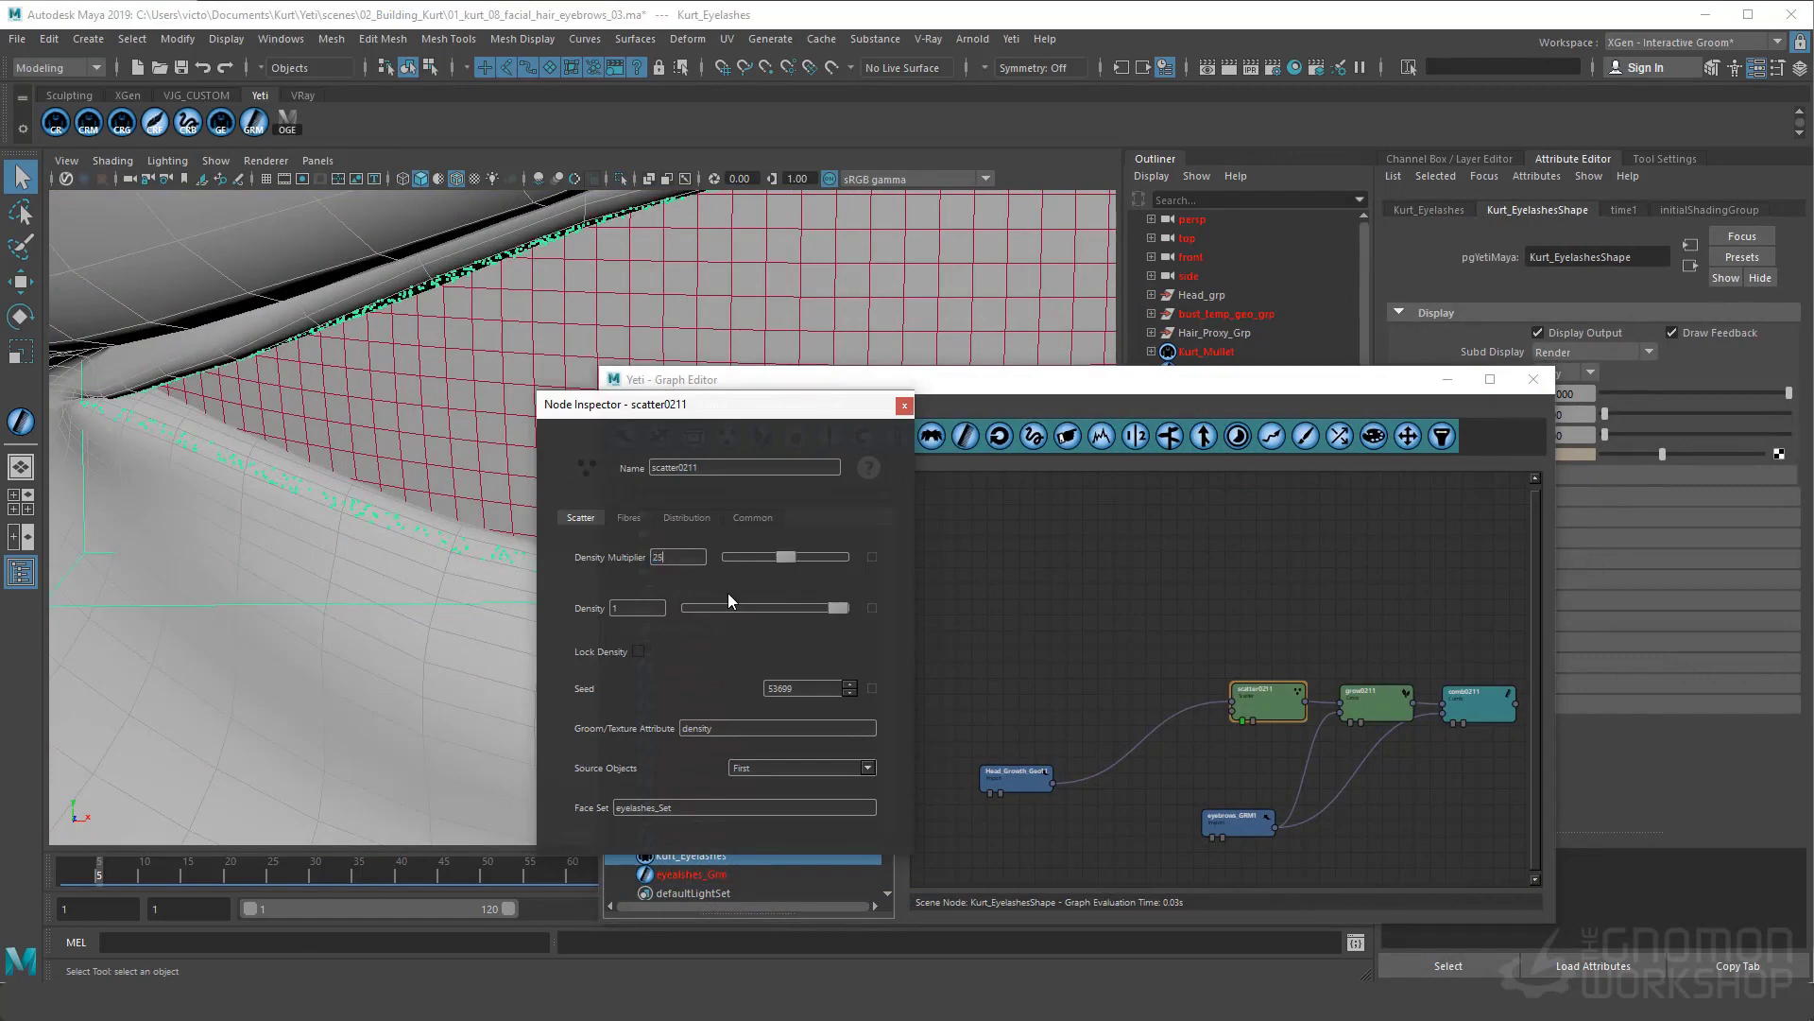
left_click(904, 407)
left_click(1460, 716)
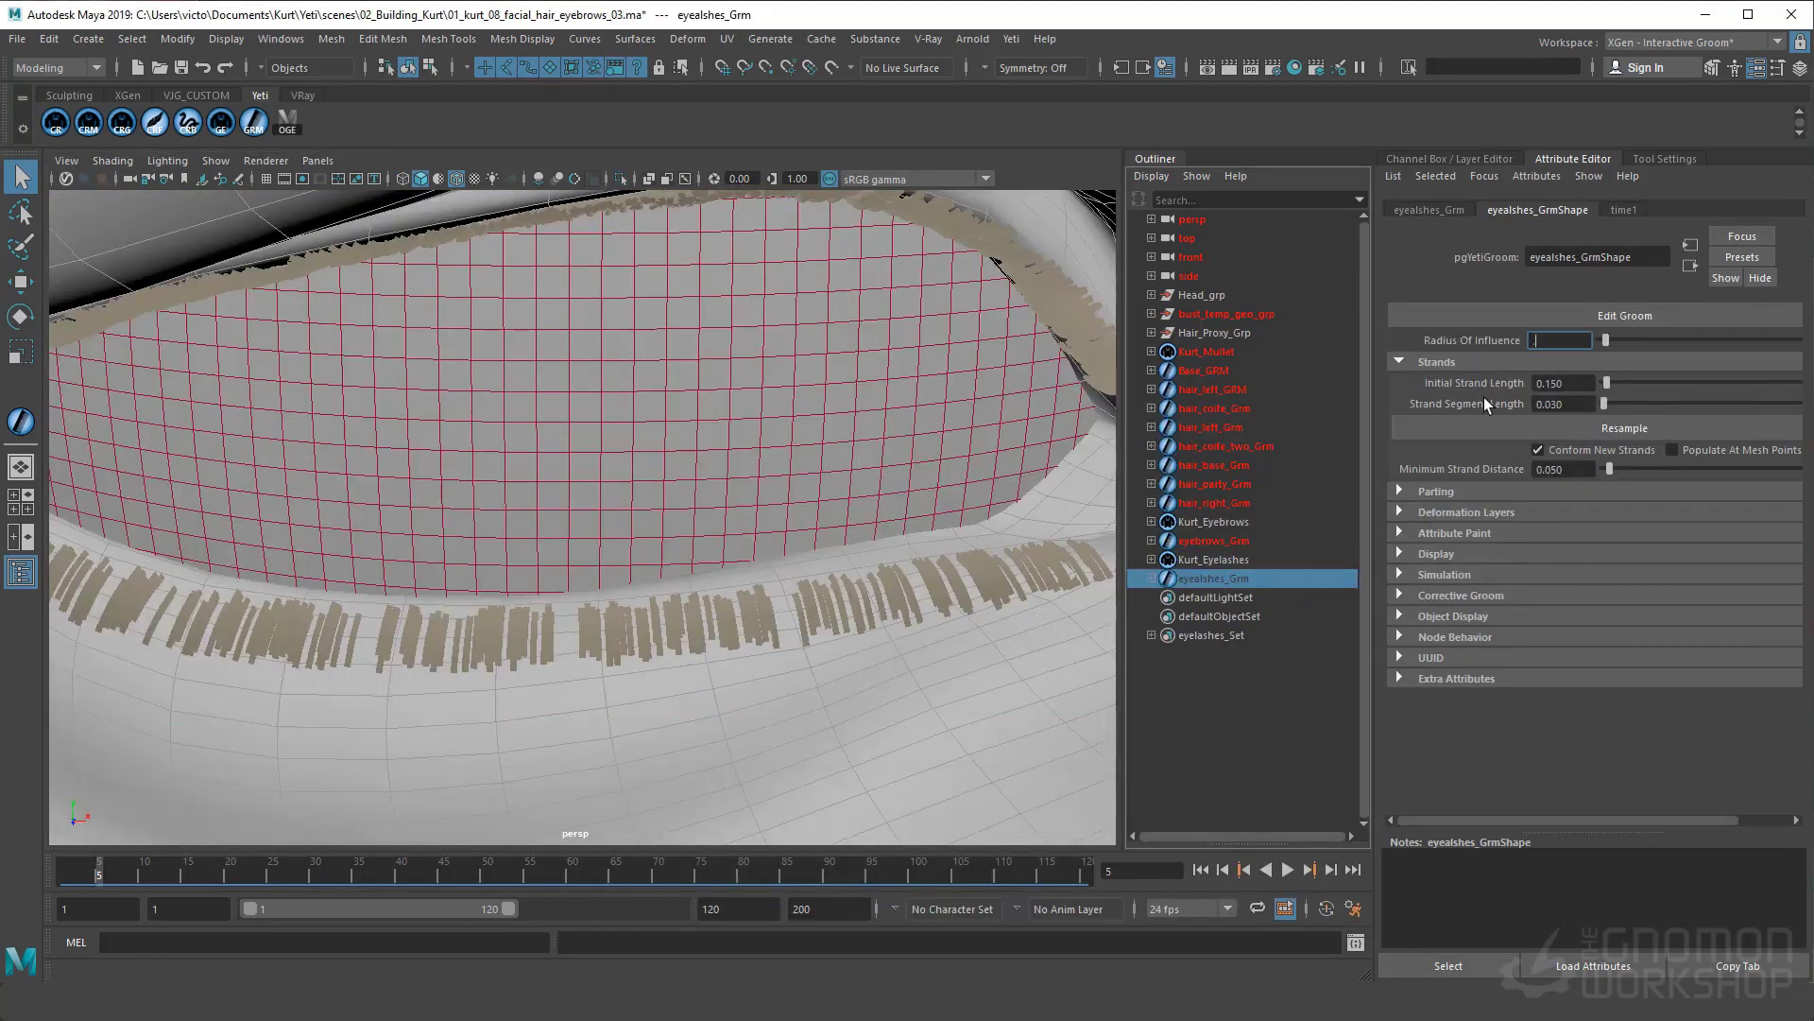
Try several Radius Of Influence values between 0.02 and 0.3 on the eyelash groom to compare fibre coverage along the lids
type("02")
key("Return")
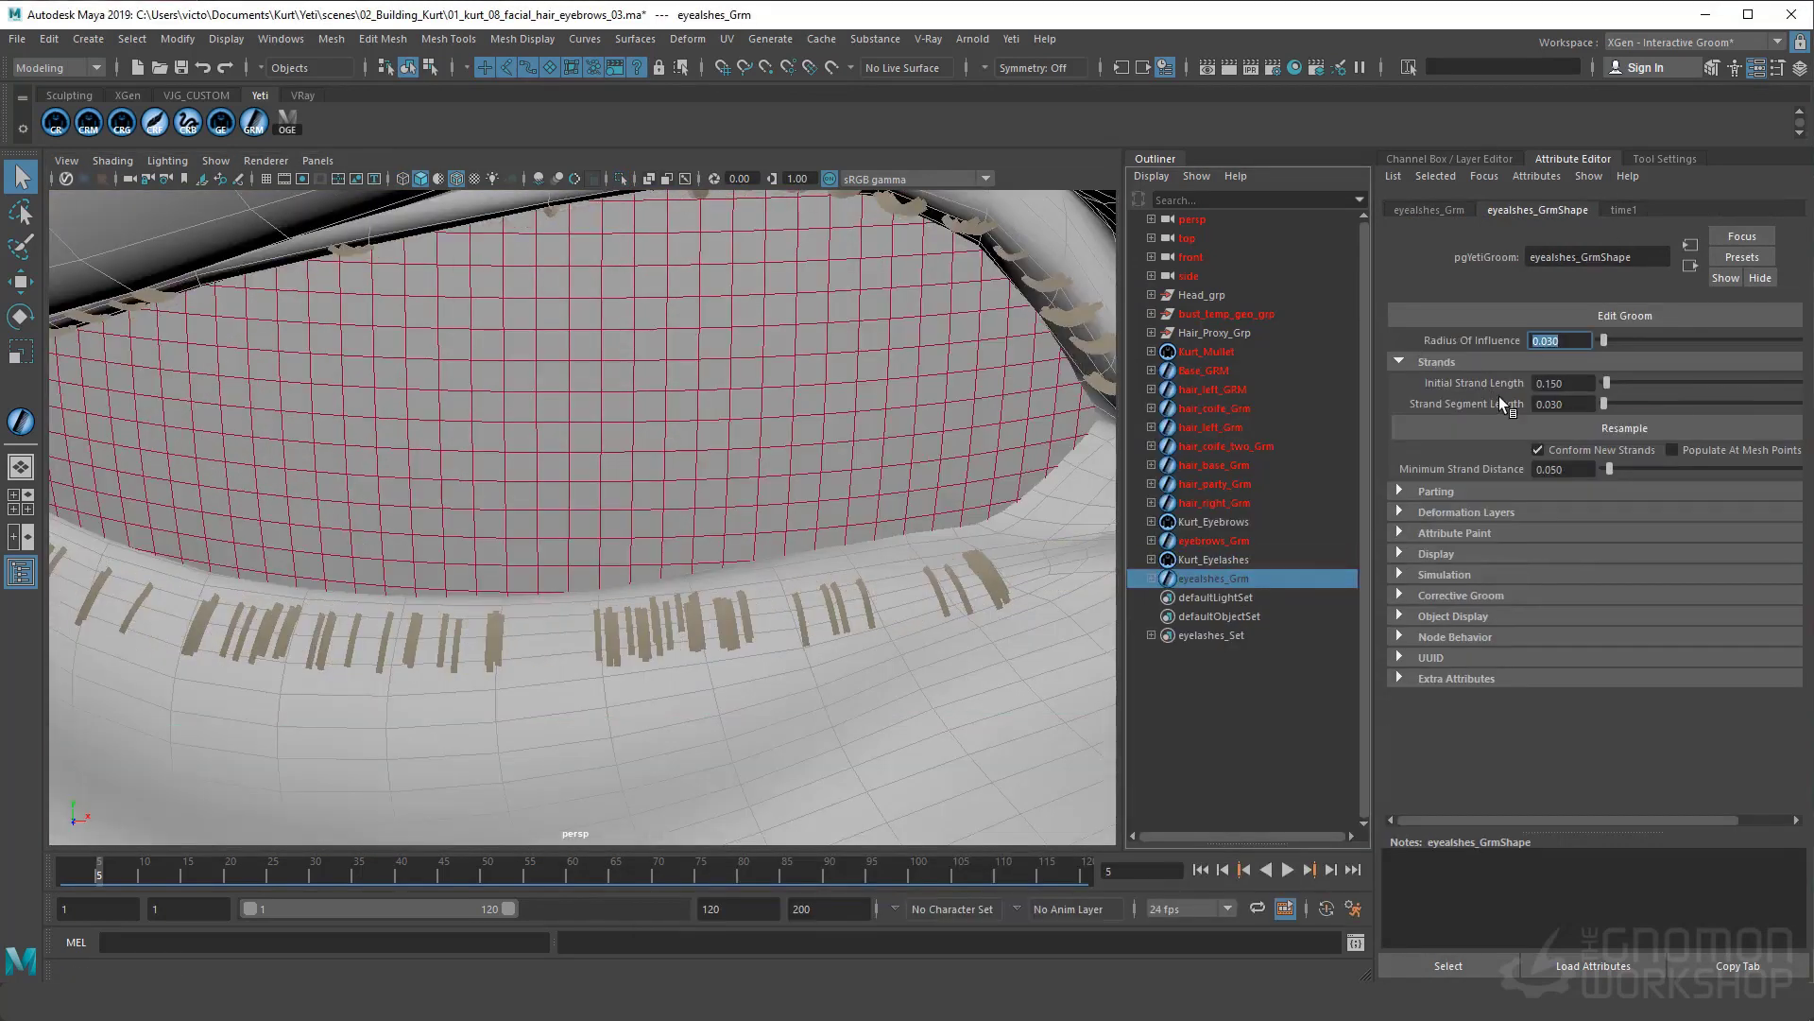
type(".03")
key("Return")
type(".08")
key("Return")
type(".05")
key("Return")
type(".1")
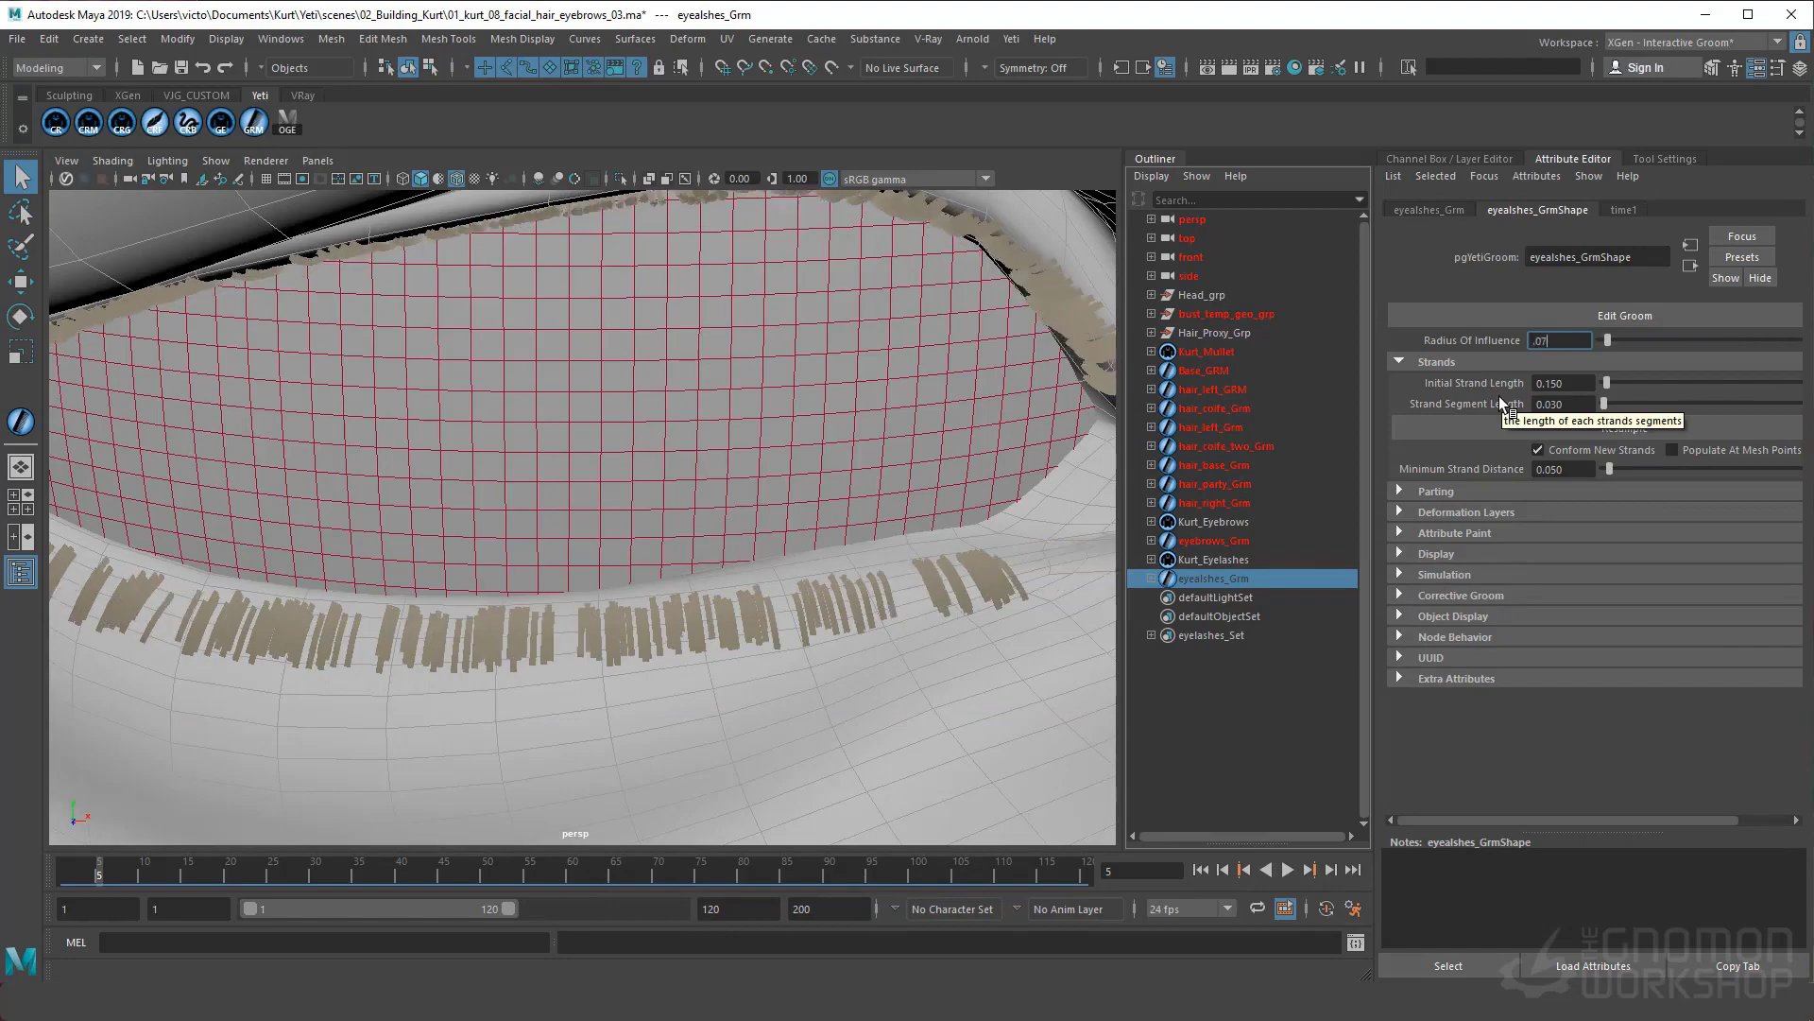
key("Return")
type(".2")
key("Return")
type(".3")
key("Return")
Set the Radius Of Influence of the eyelash groom to 0.1 and check the lashes on both eyes
type(".1")
key("Return")
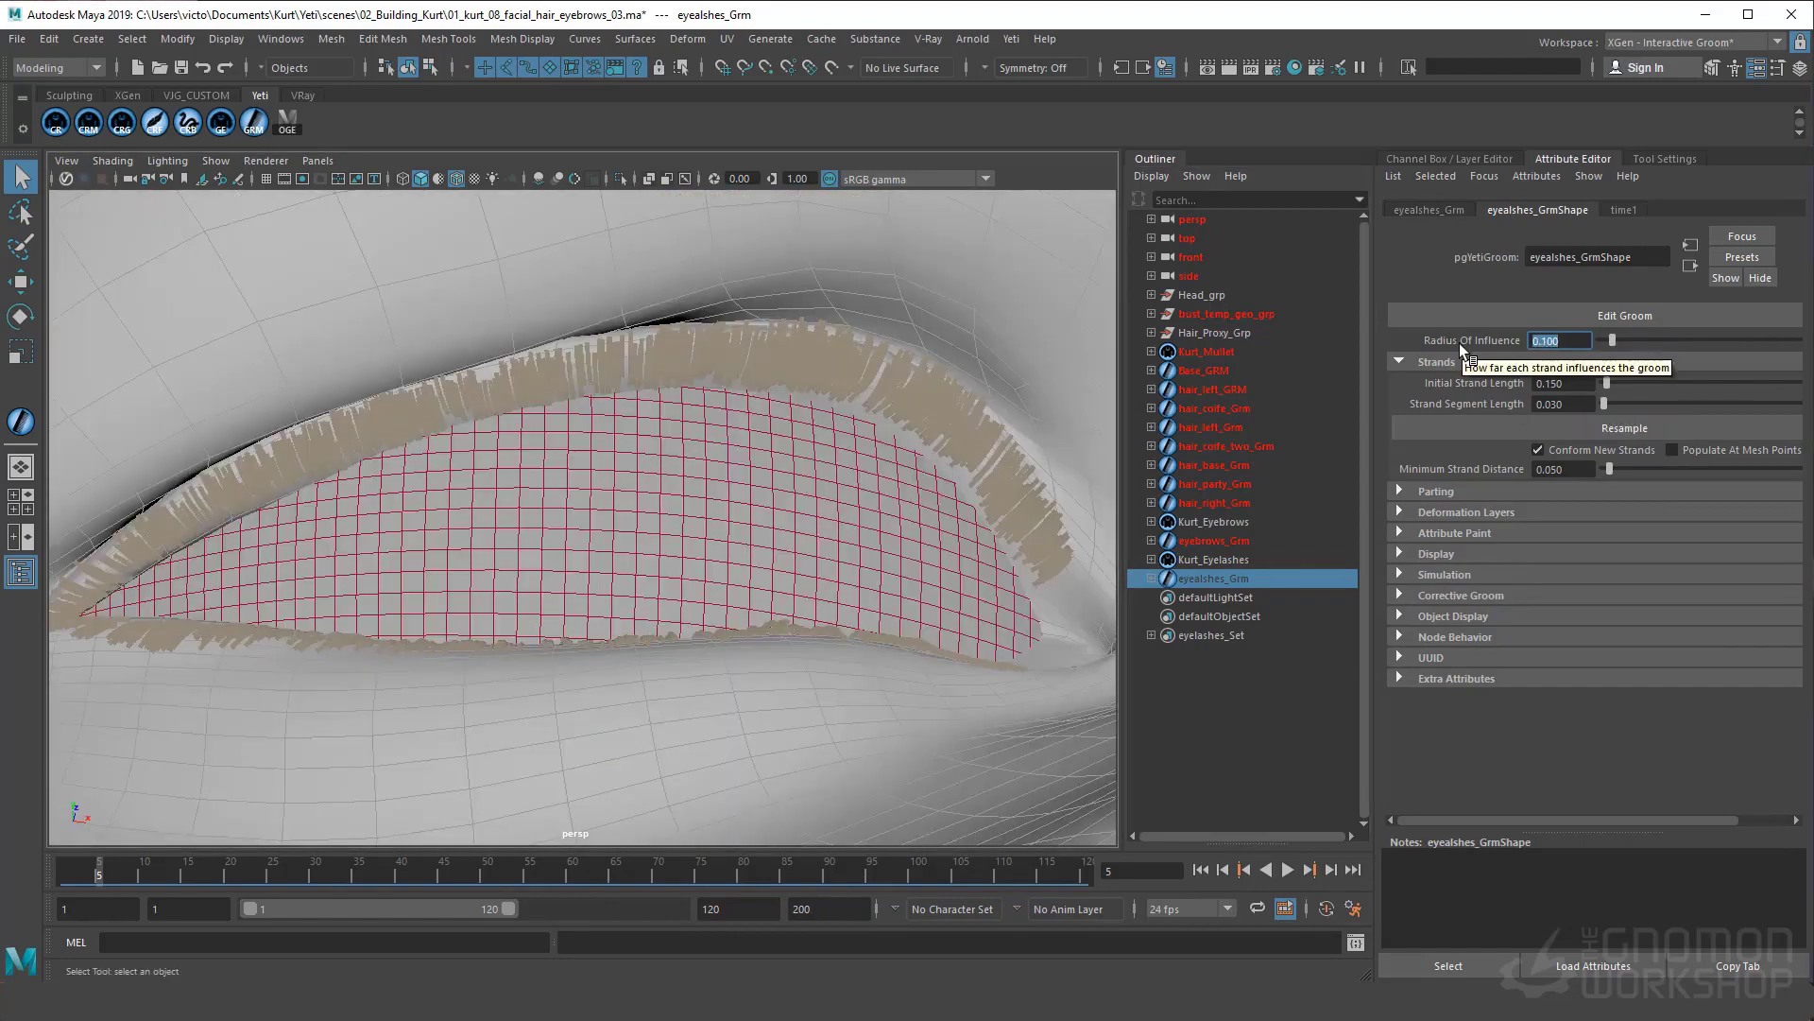
left_click_drag(879, 402, 831, 388, "alt")
right_click_drag(832, 388, 510, 452, "alt")
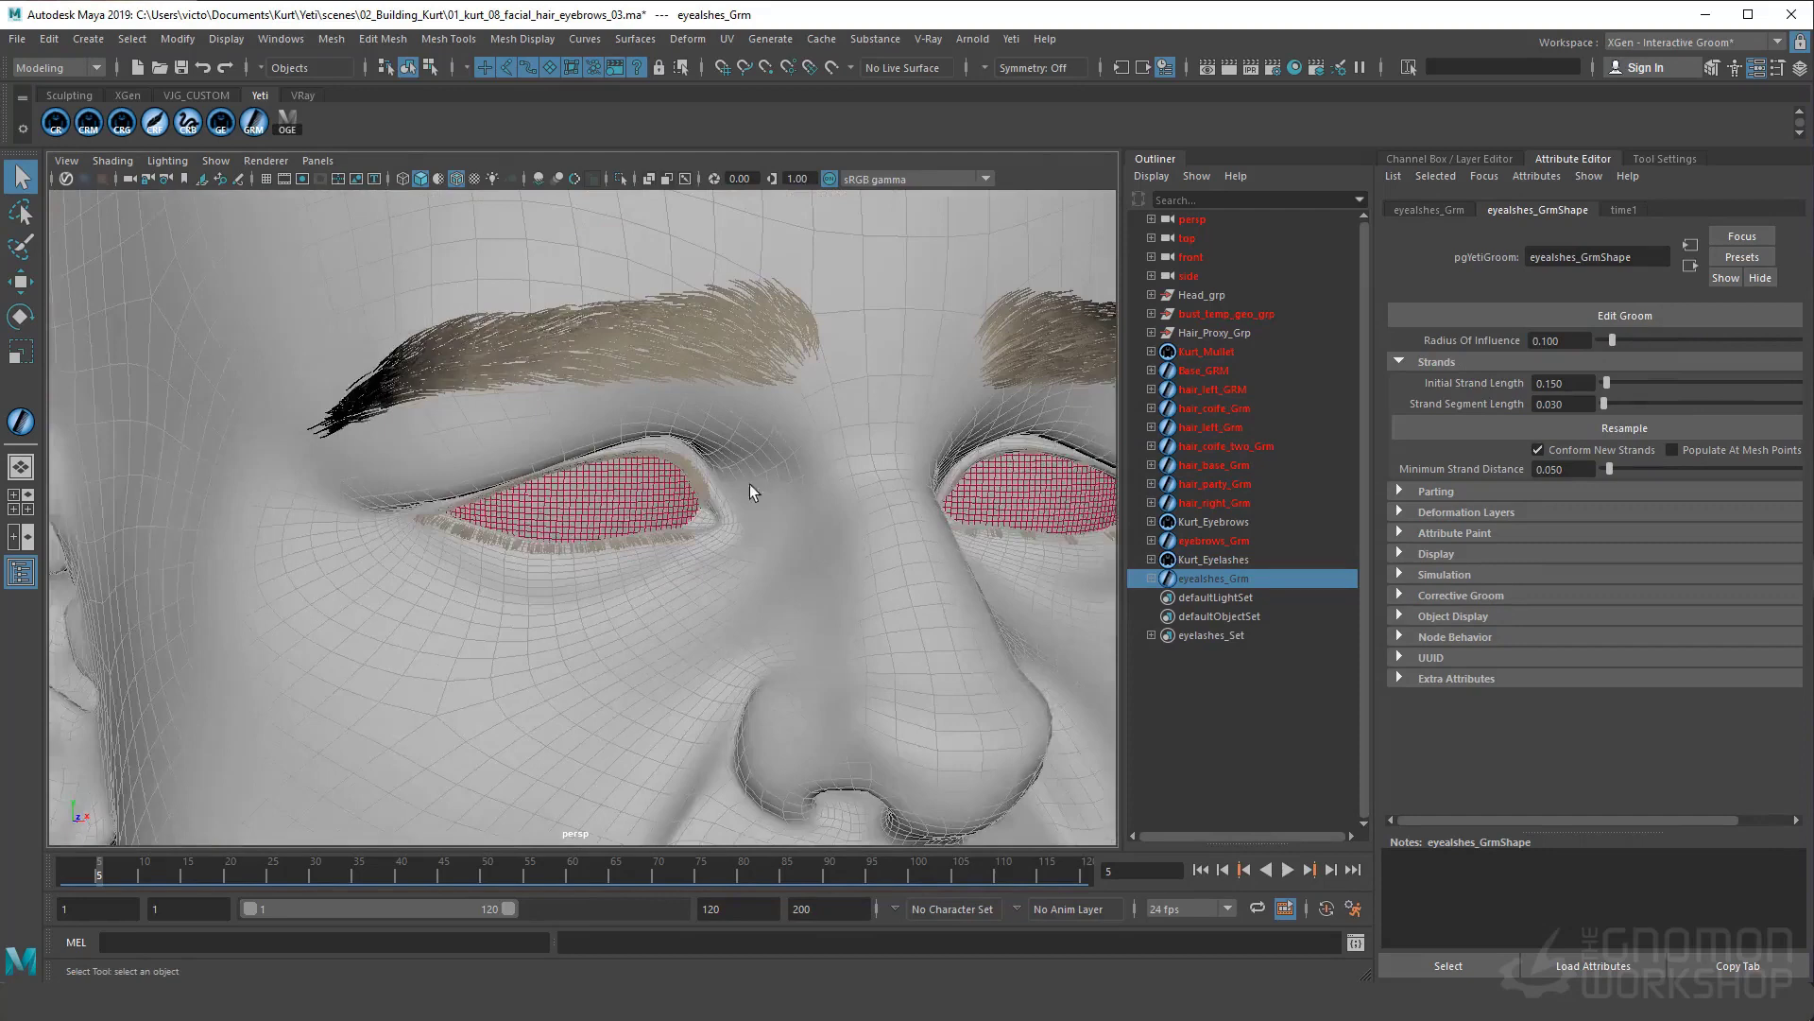
left_click_drag(750, 484, 642, 502, "alt")
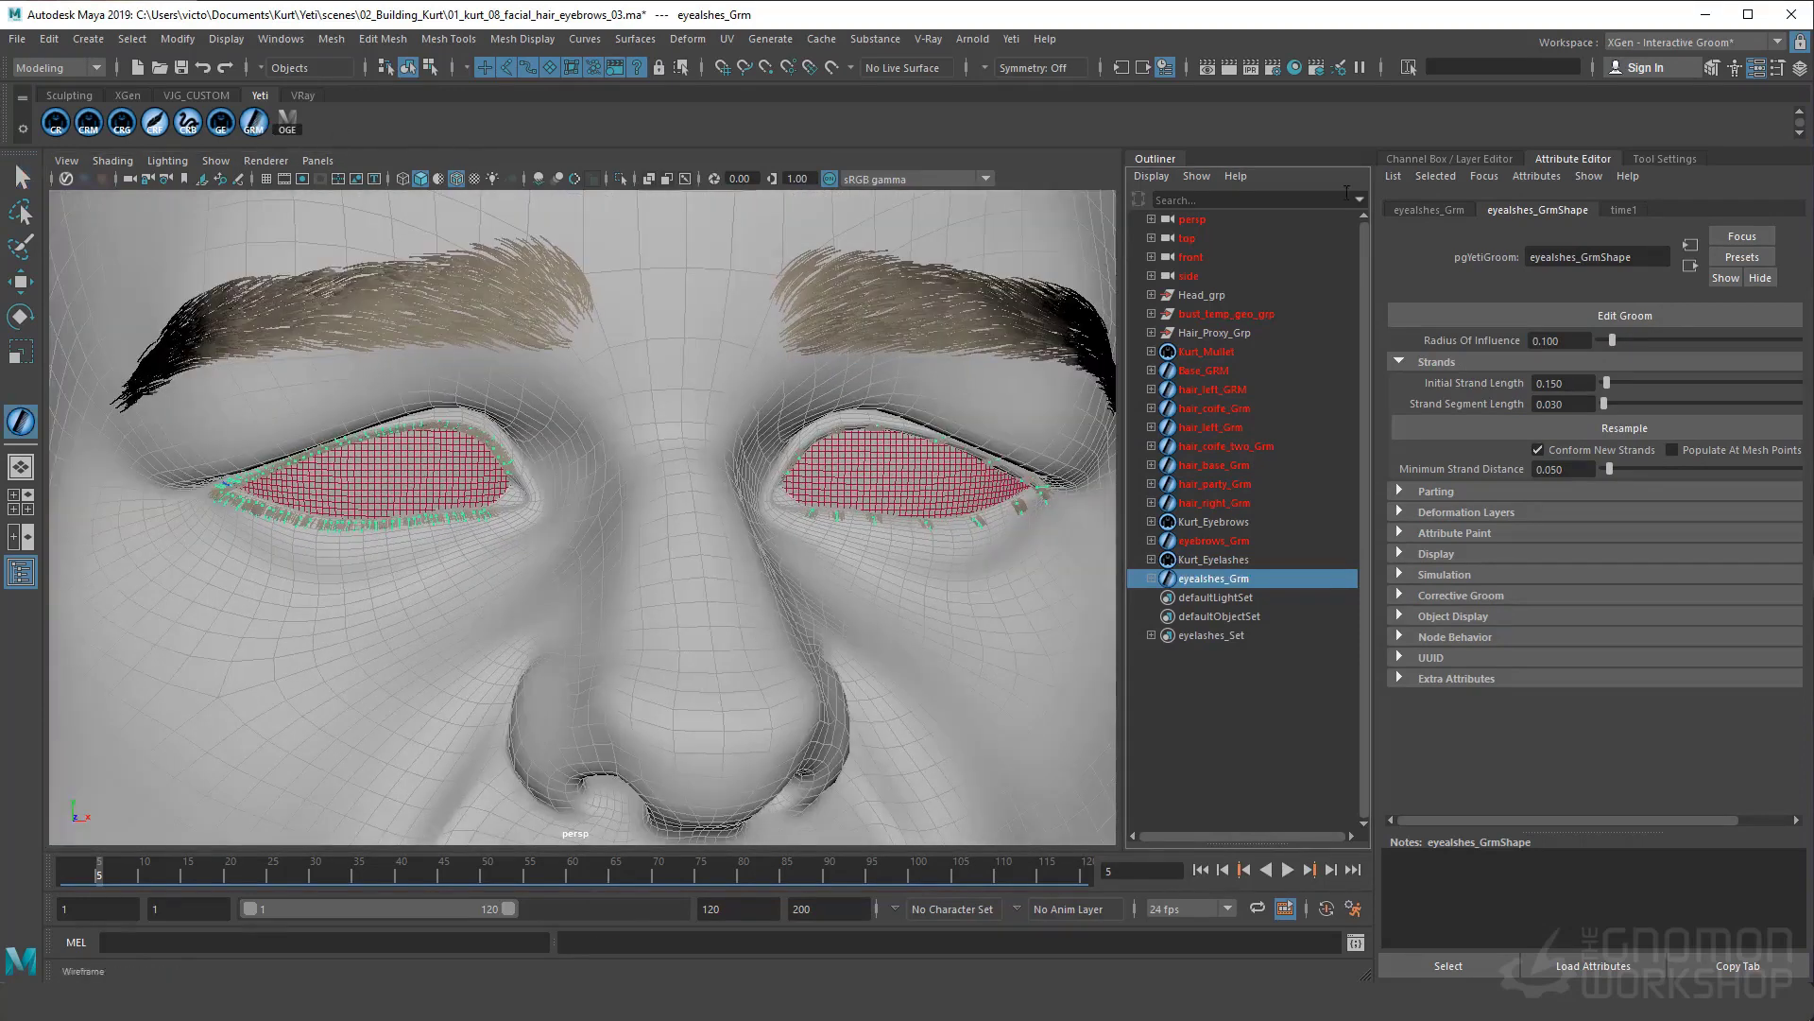
Remove the partial guide strands around the opposite eye, select the finished eye's strands and mirror them across the face
left_click(1699, 158)
left_click(1443, 624)
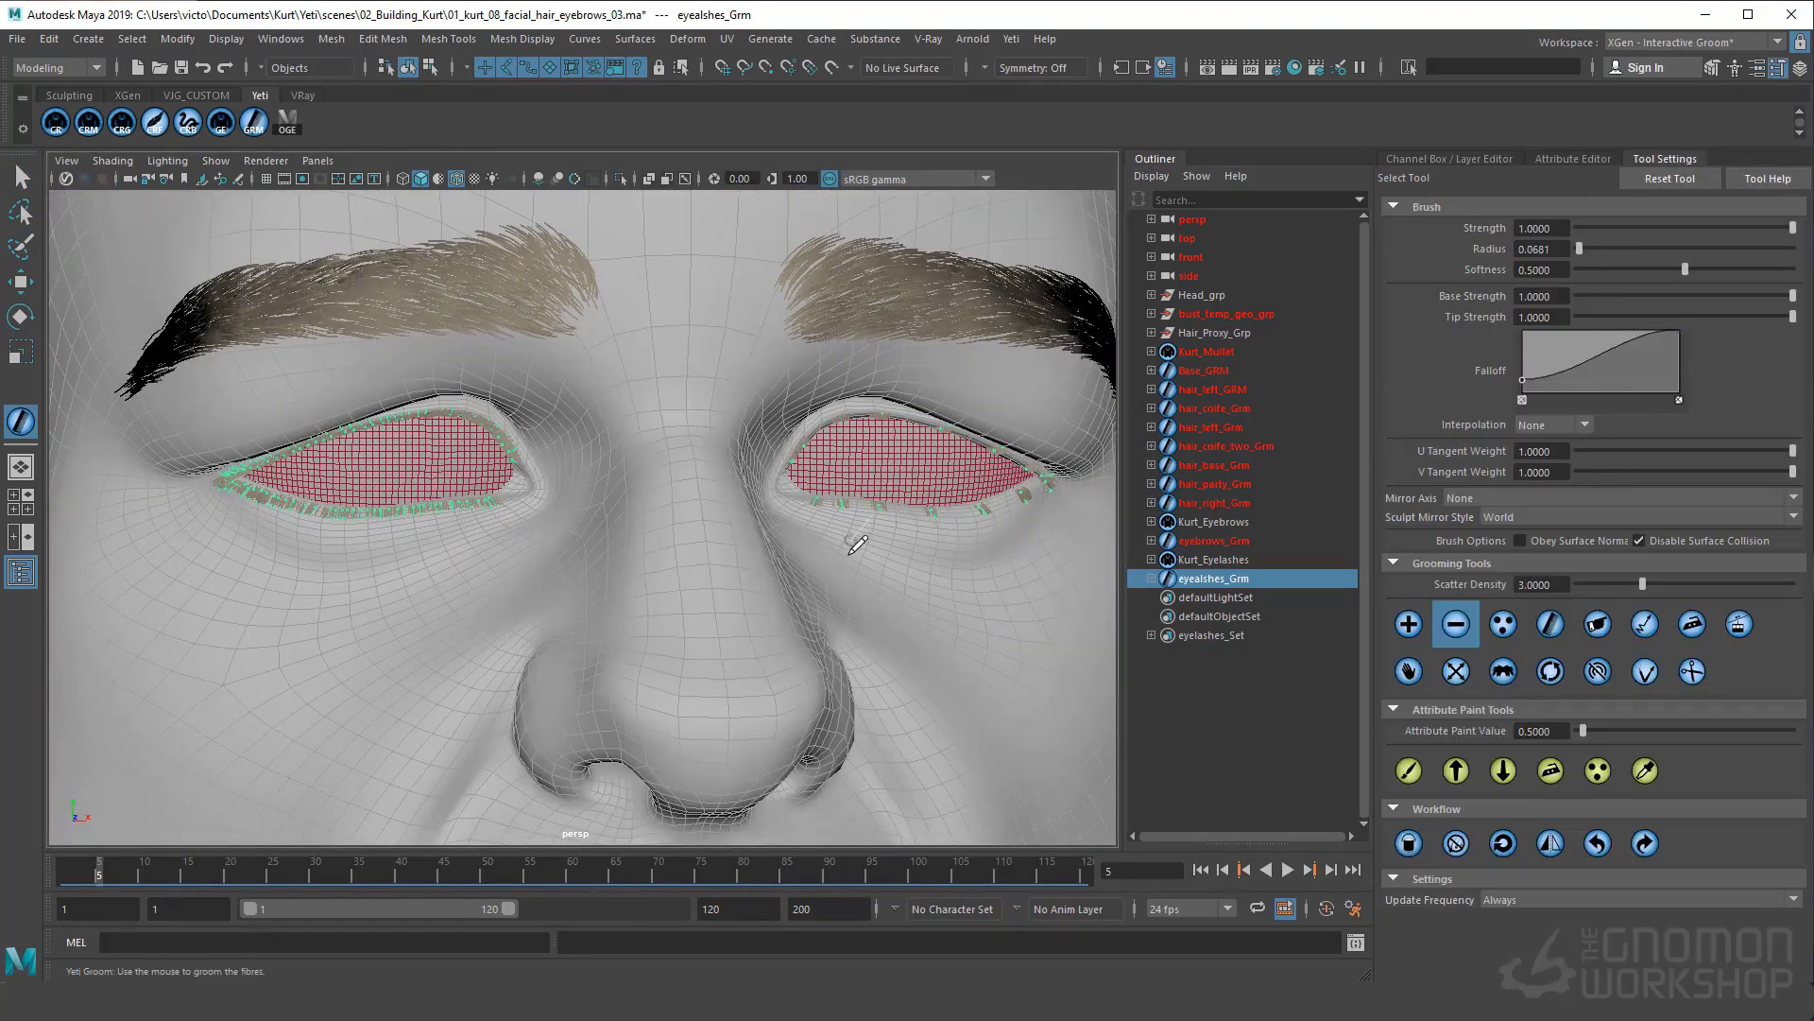
mouse_move(511, 506)
left_mouse_down("shift")
mouse_move(470, 435)
mouse_move(247, 473)
left_mouse_up("shift")
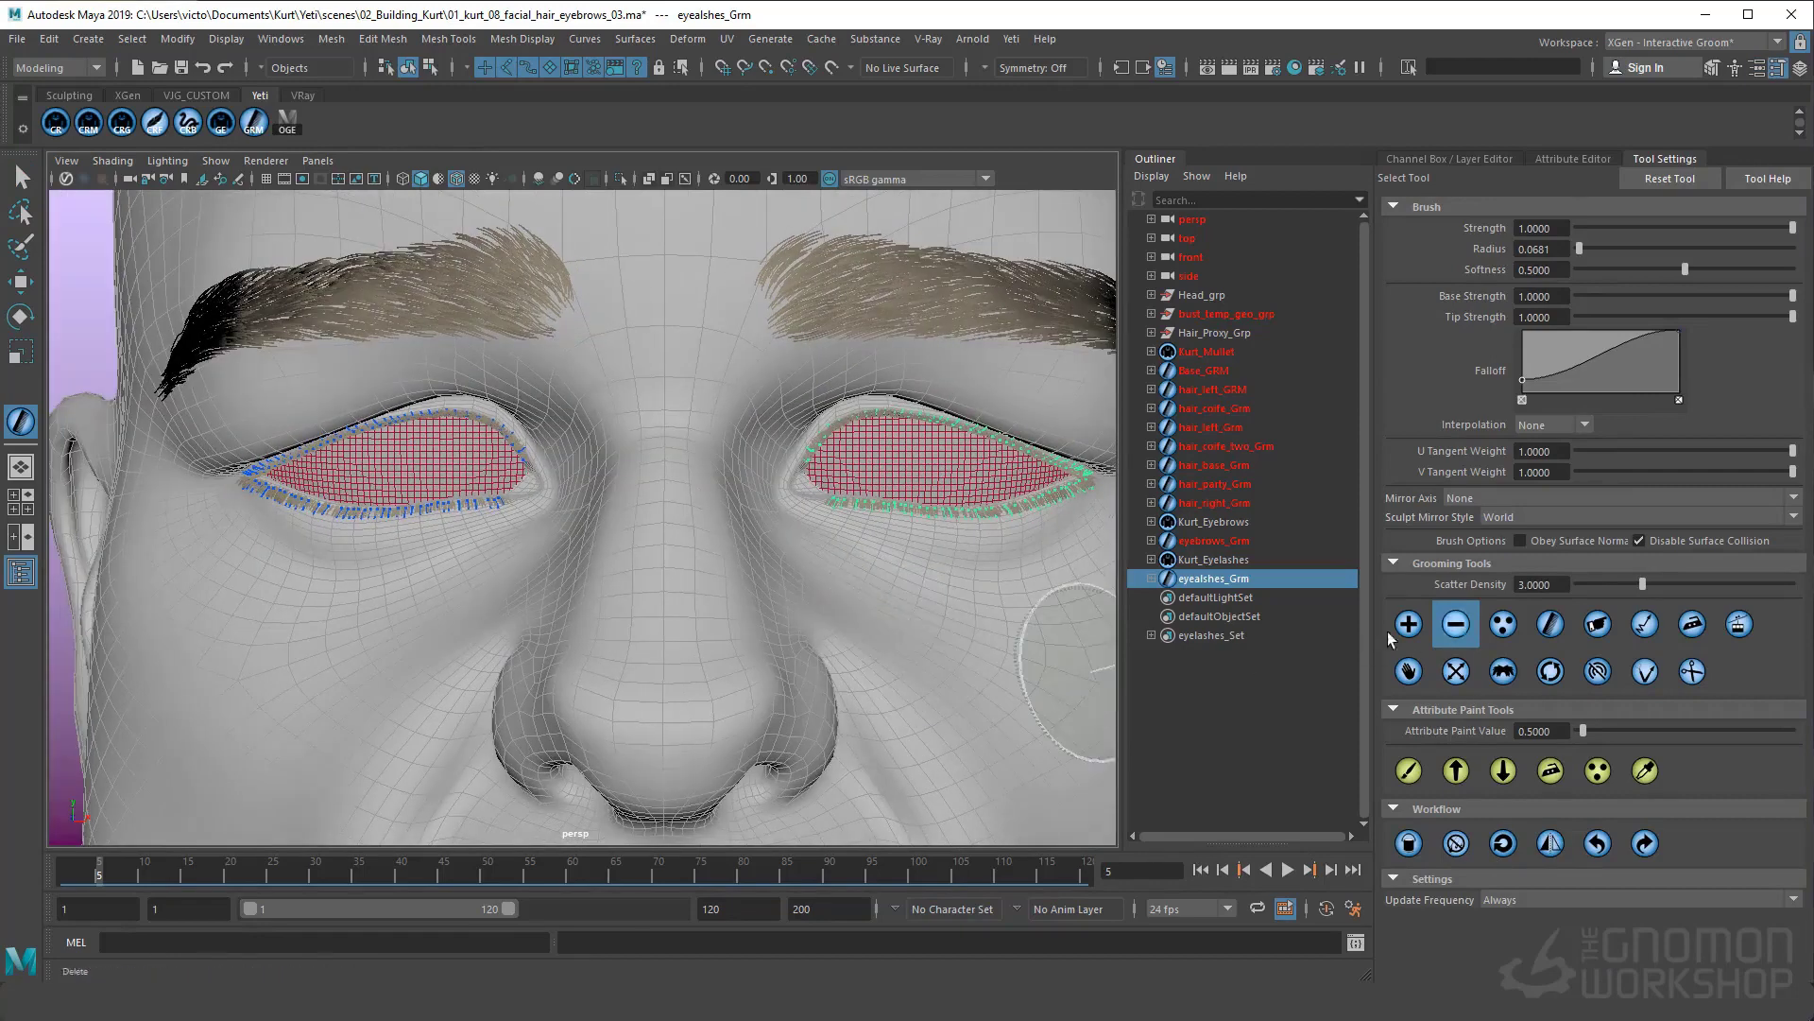
Clear the strand selection so both eyes' guides are active, and hide the eyelash groom
left_click(1457, 841)
right_click_drag(913, 569, 520, 556, "alt")
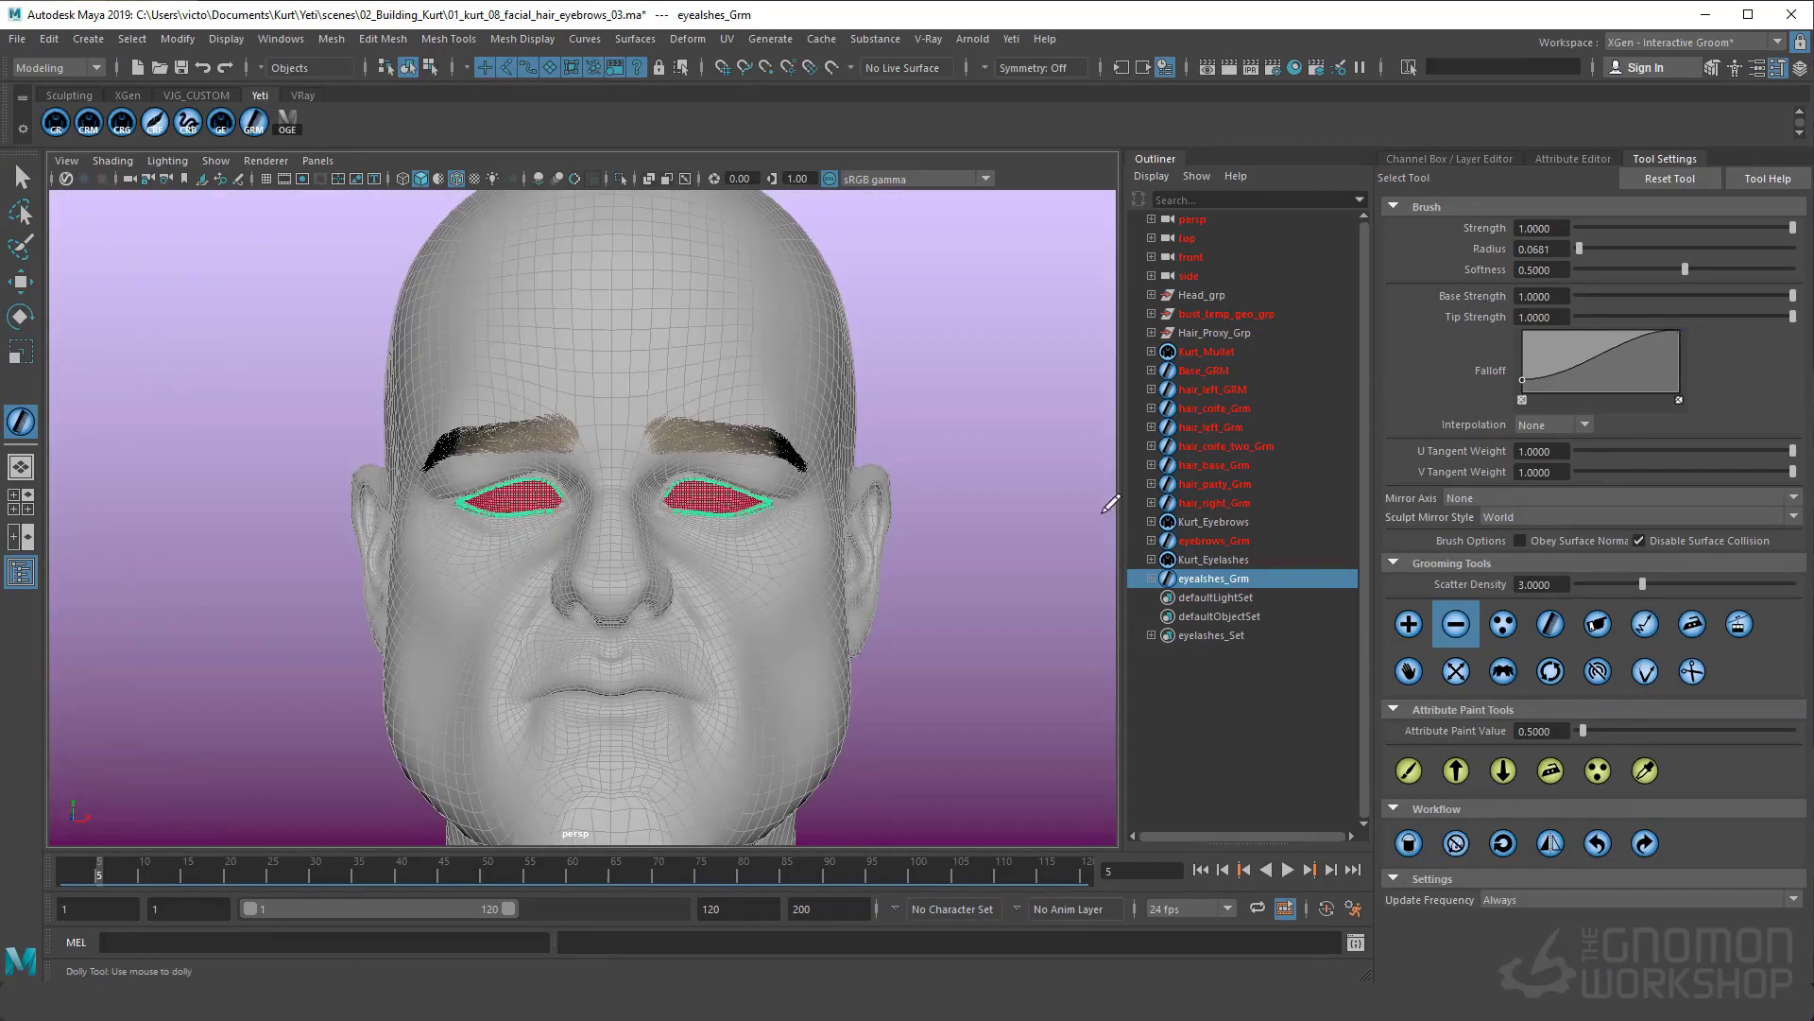
key("ctrl+h")
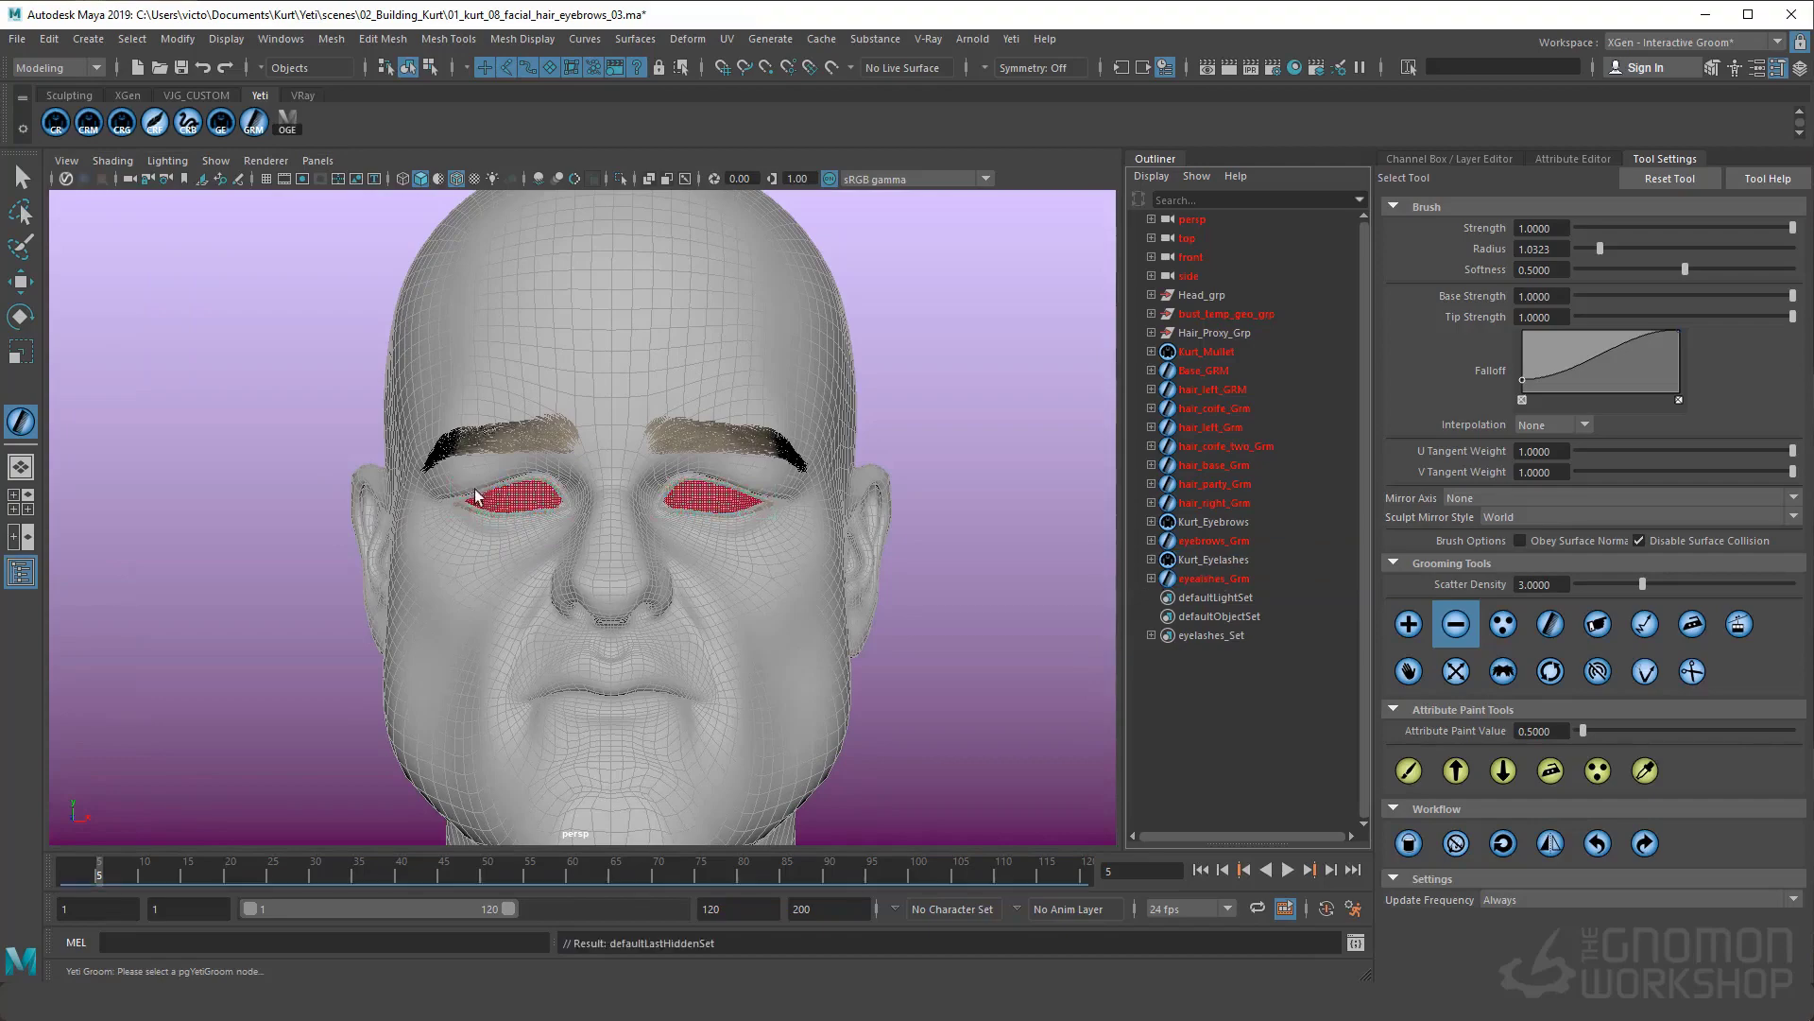